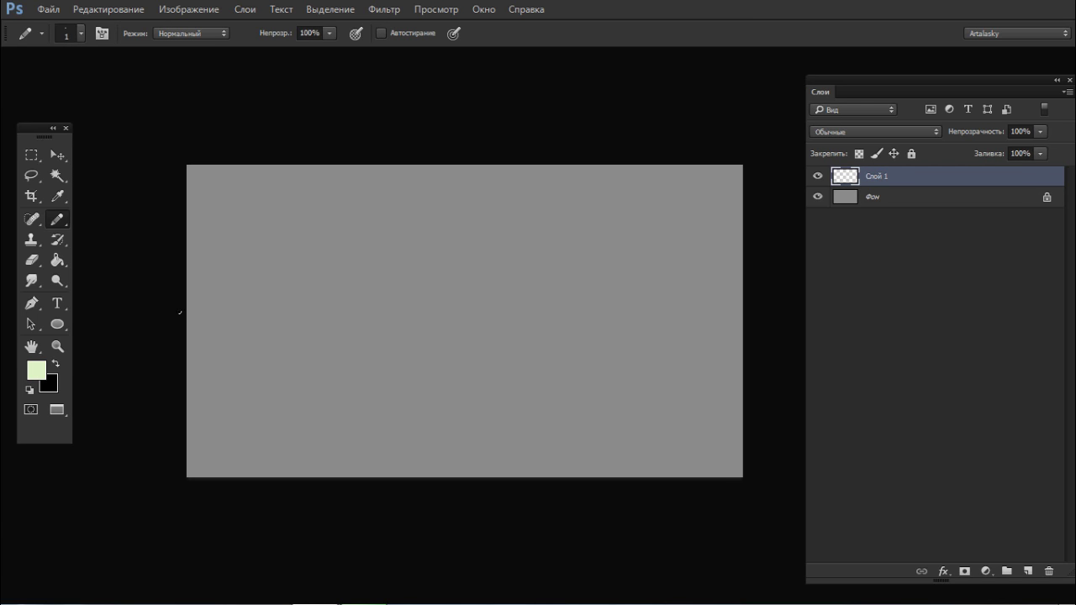
Step: Draw a jagged light-green mountain ridge line across the full width of the canvas with the 1 px Pencil
mouse_move(179, 313)
mouse_down()
mouse_move(259, 274)
mouse_move(299, 332)
mouse_move(343, 268)
mouse_move(390, 307)
mouse_move(443, 260)
mouse_move(500, 272)
mouse_move(554, 335)
mouse_move(606, 241)
mouse_move(635, 279)
mouse_move(703, 279)
mouse_move(724, 309)
mouse_up()
Step: Try filling the area above the ridge line and the area below it with light green, undoing each fill
key(g)
click(515, 263)
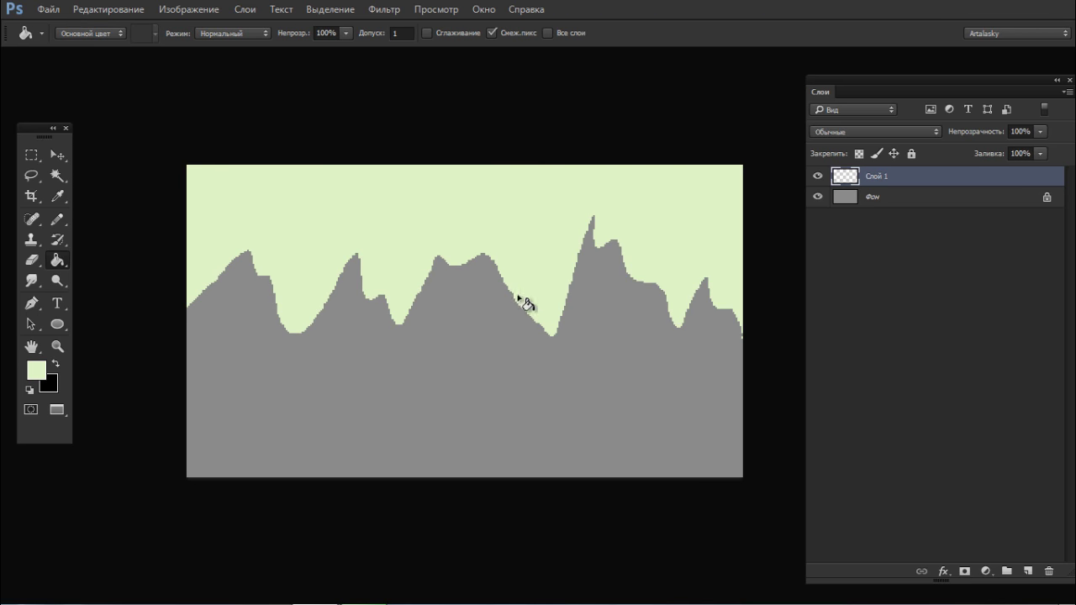
key(ctrl+z)
click(574, 339)
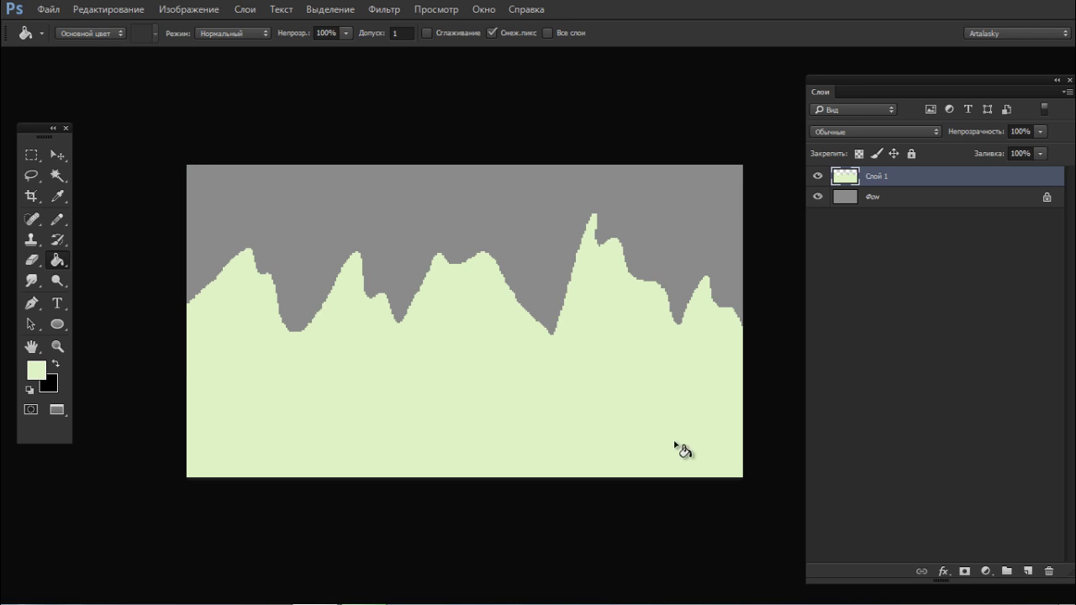
key(ctrl+z)
Step: Check the document's pixel dimensions in the Image Size settings without changing them
click(196, 11)
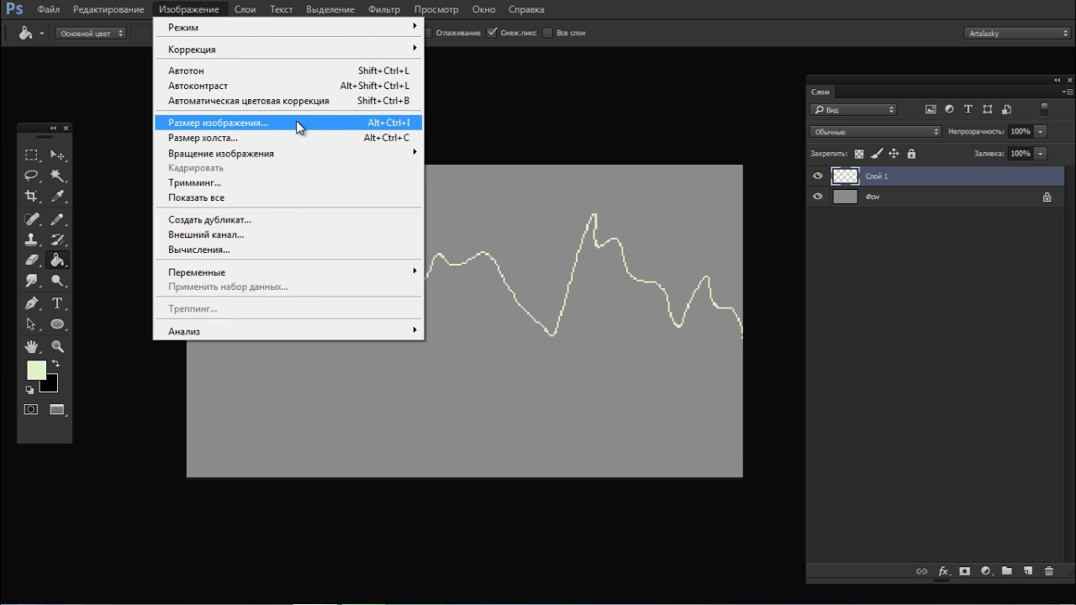
click(307, 119)
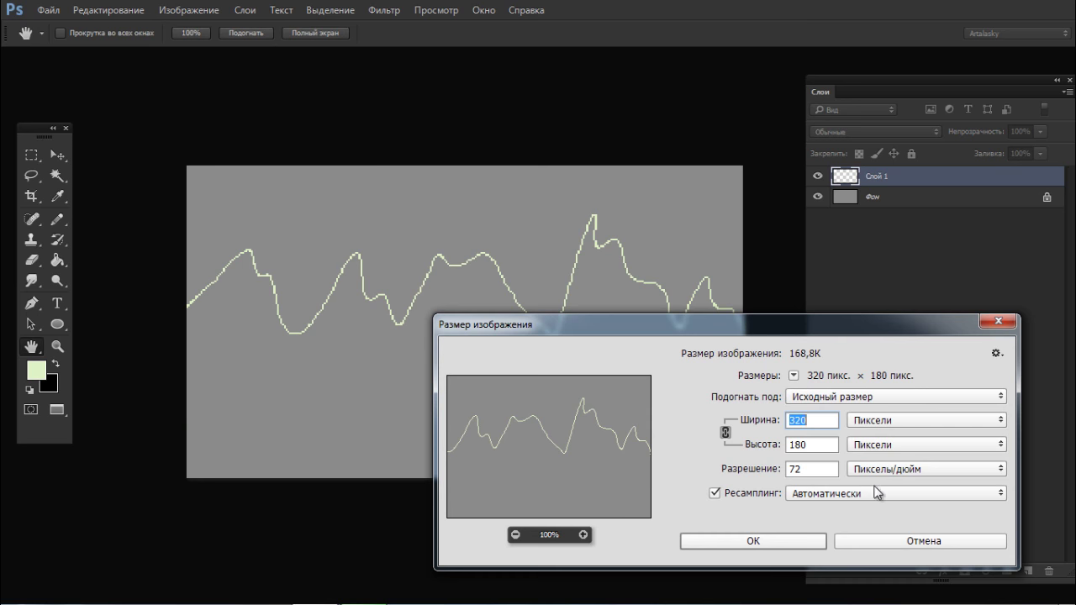
click(928, 538)
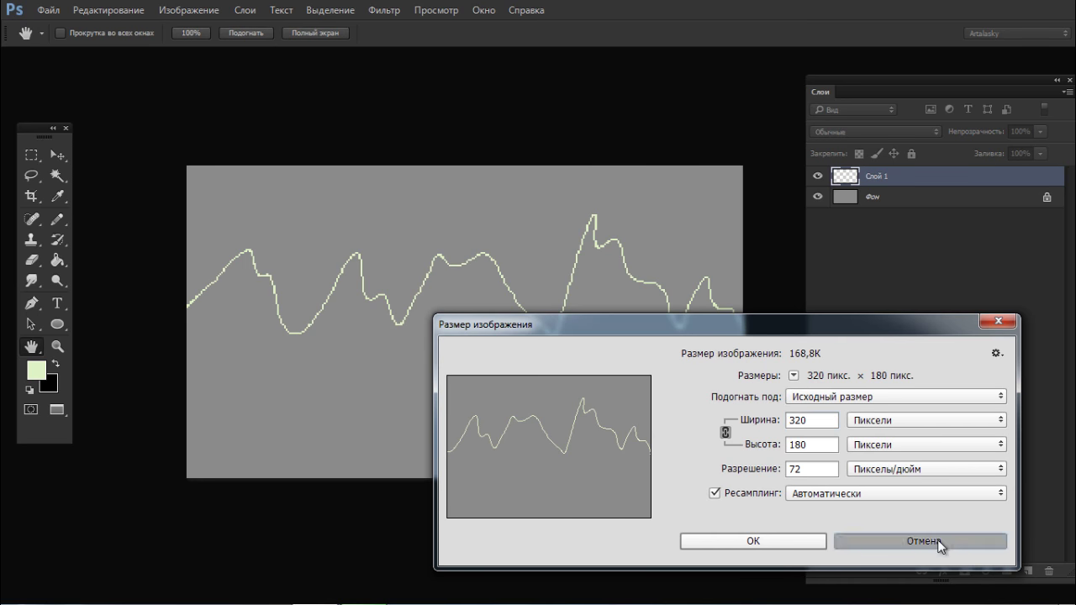
Step: Marquee-select the left part of the canvas, about 140 × 156 pixels, and create a new 160 × 160 pixel document
key(m)
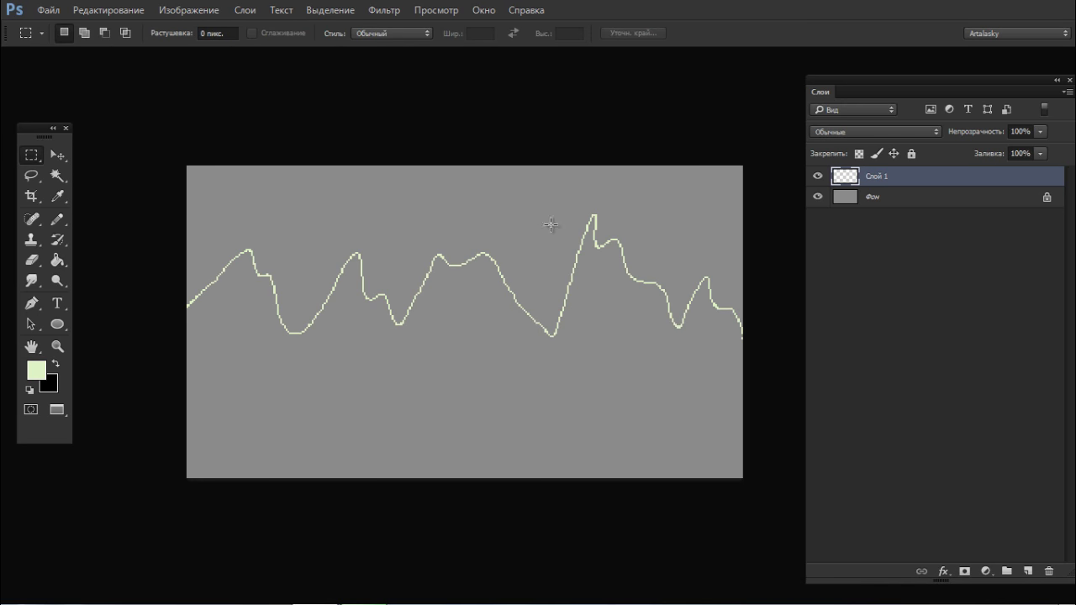
drag(188, 209, 432, 488)
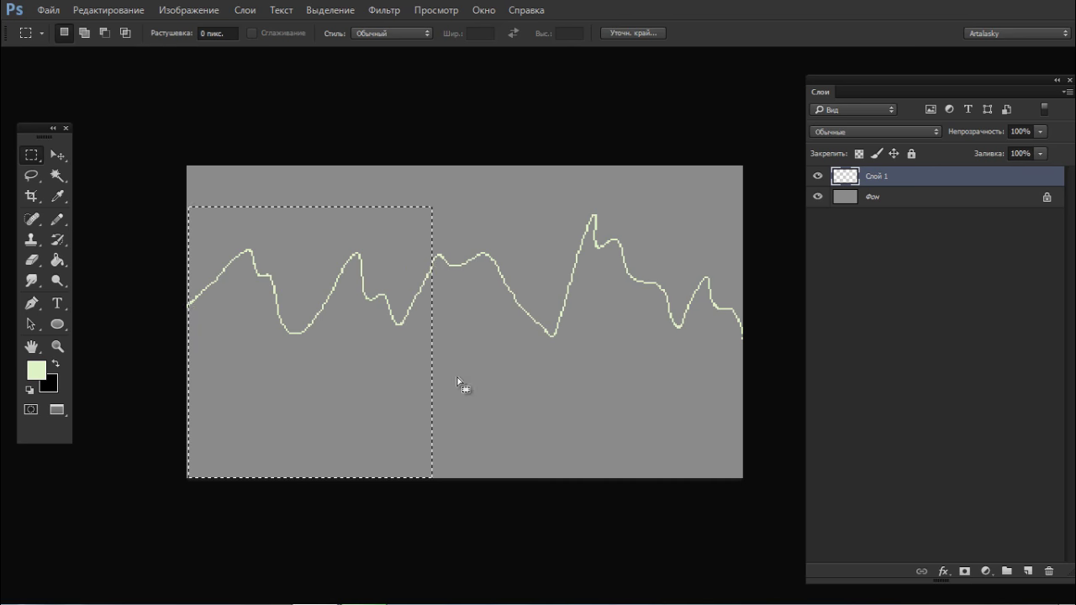
key(ctrl+n)
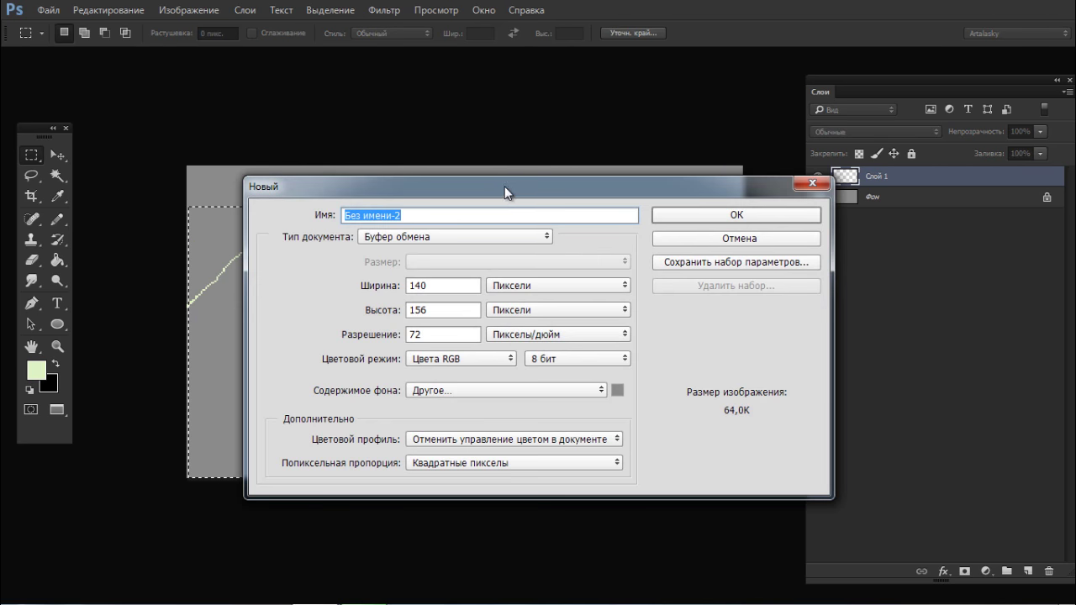
drag(492, 199, 682, 170)
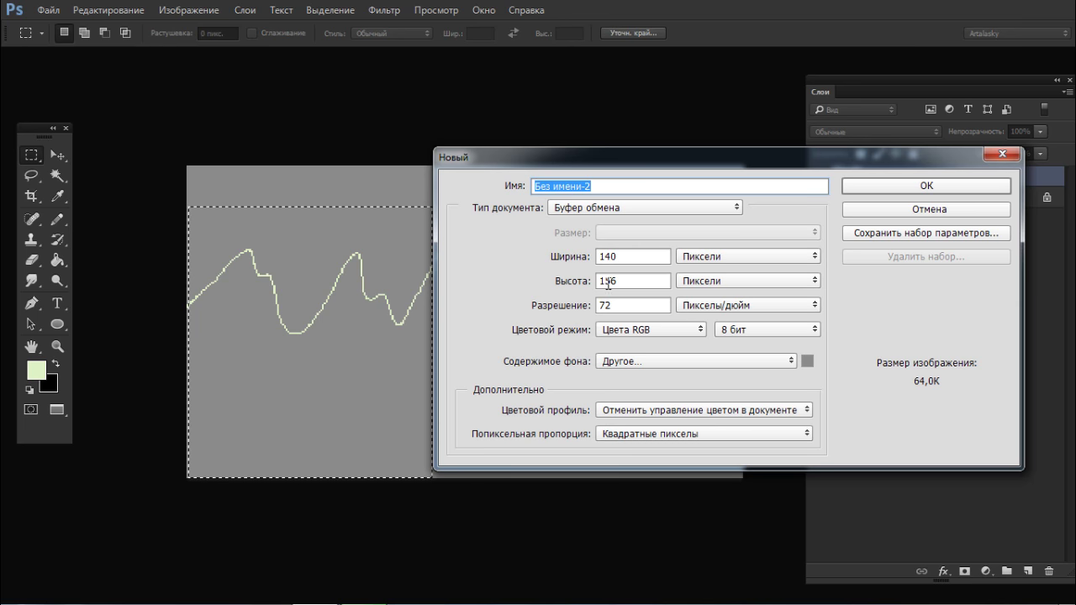
click(619, 279)
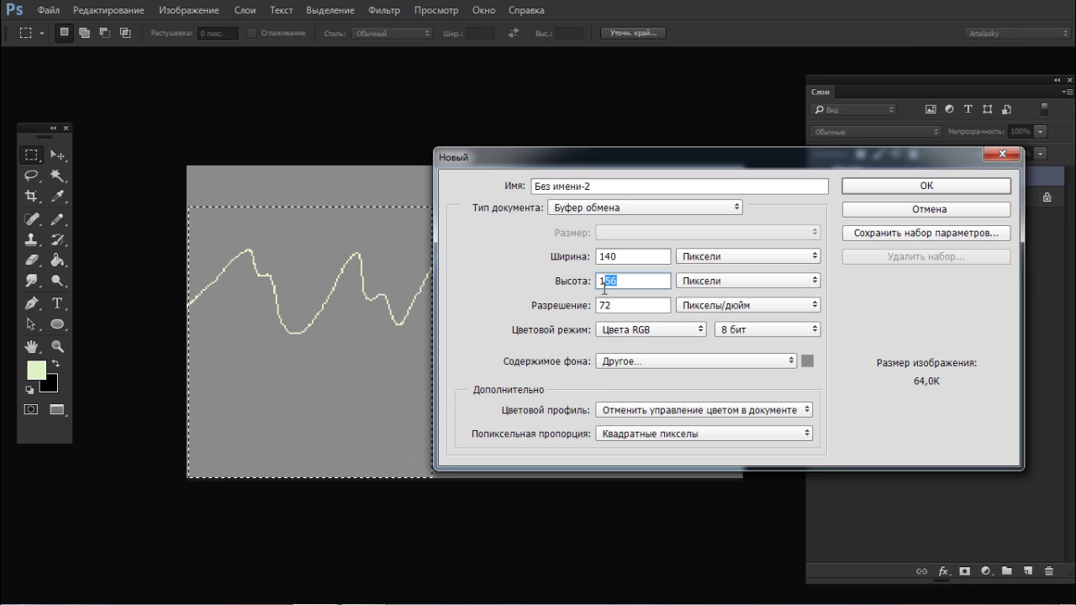
text(60)
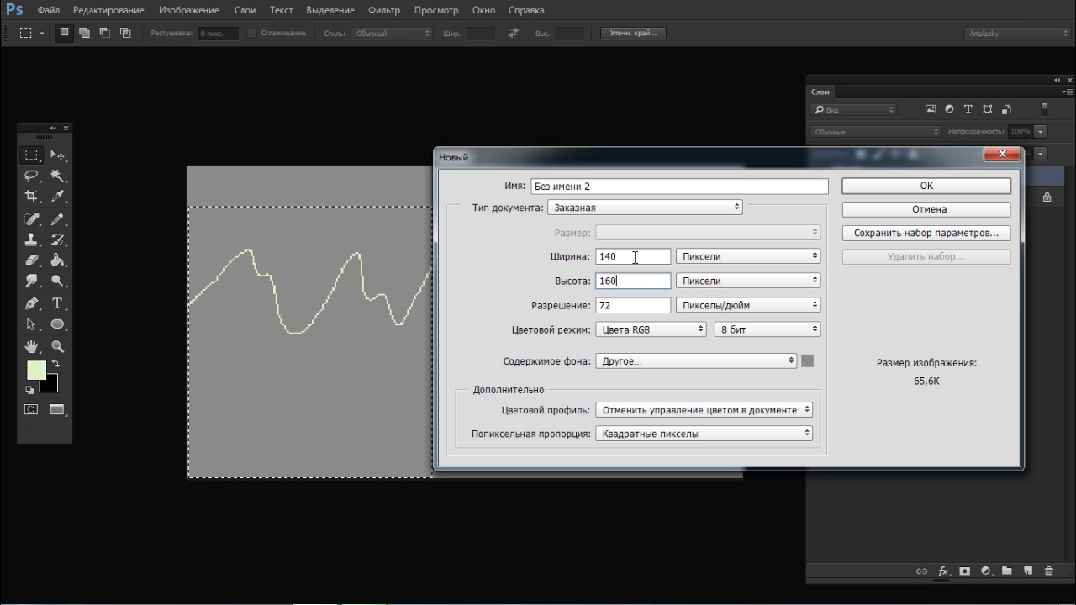
double_click(622, 257)
text(60)
key(Return)
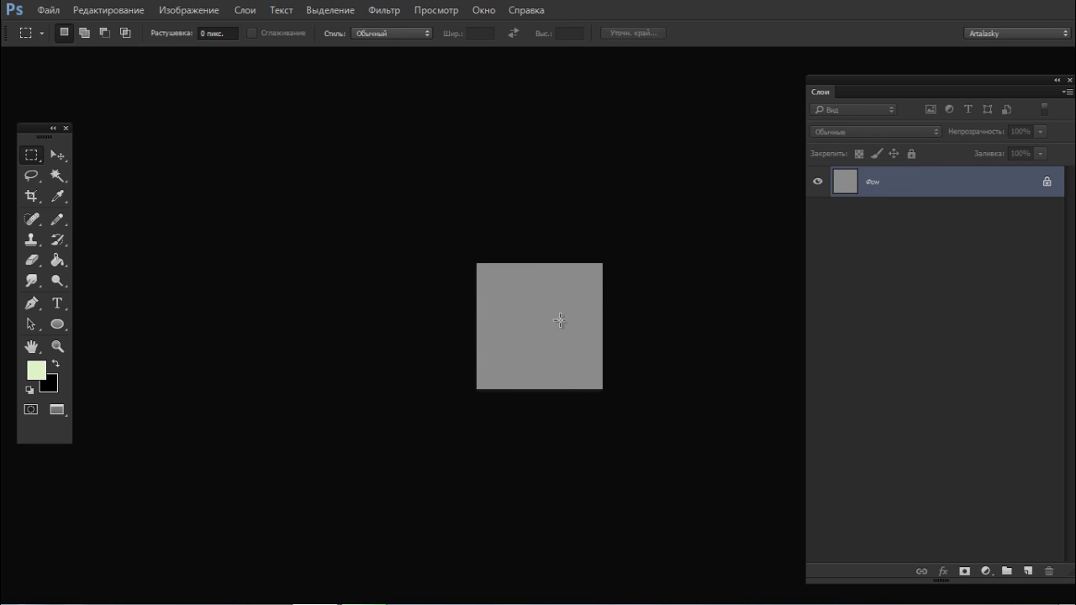
Step: Fill the new document's background with the light-green foreground color
scroll(557, 322, up, 2)
key(b)
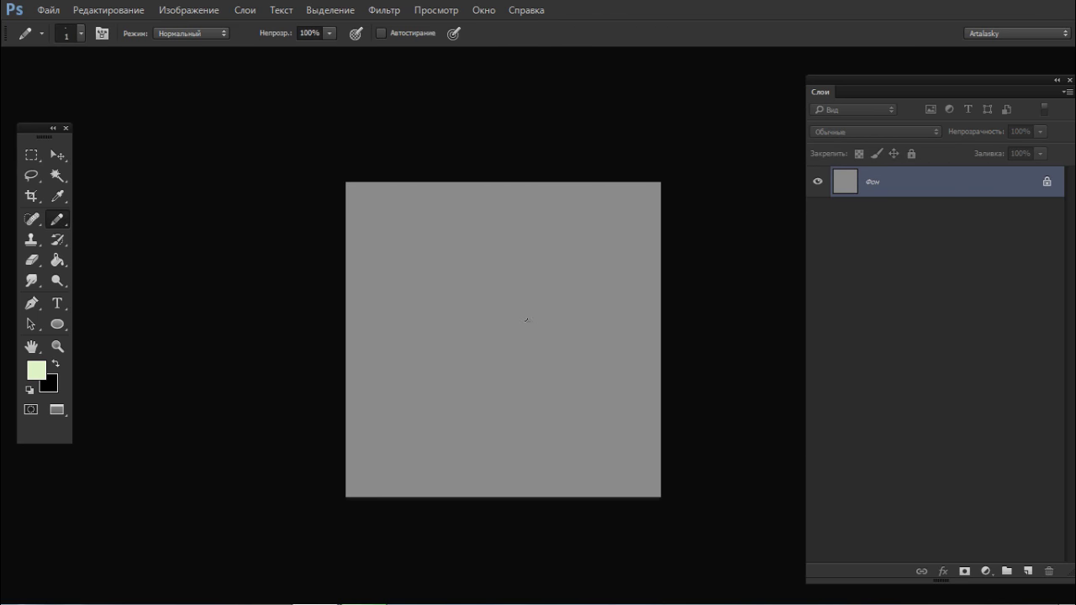
key(g)
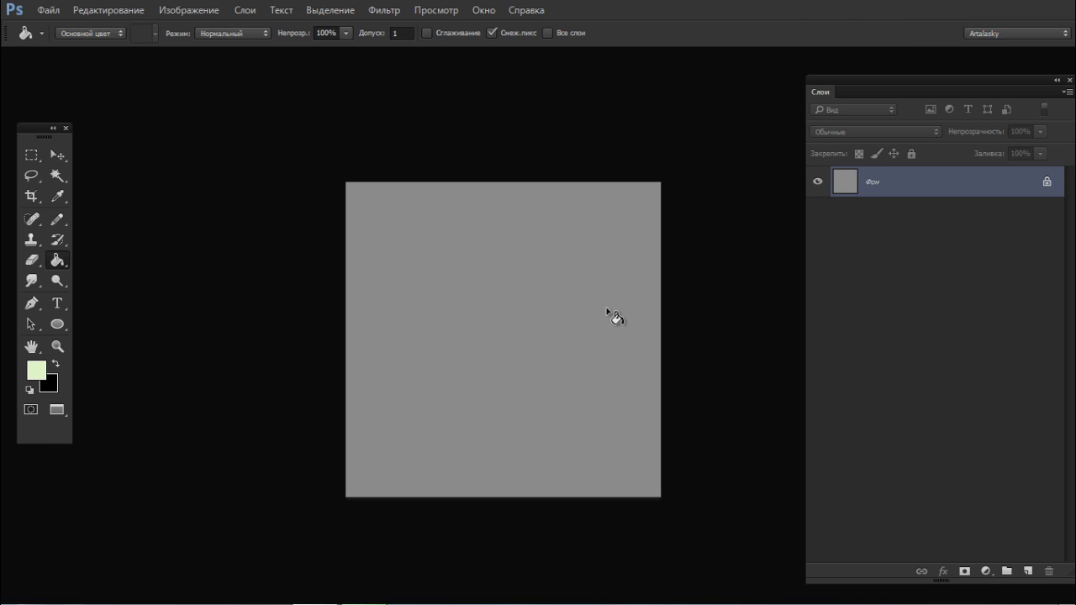
click(501, 321)
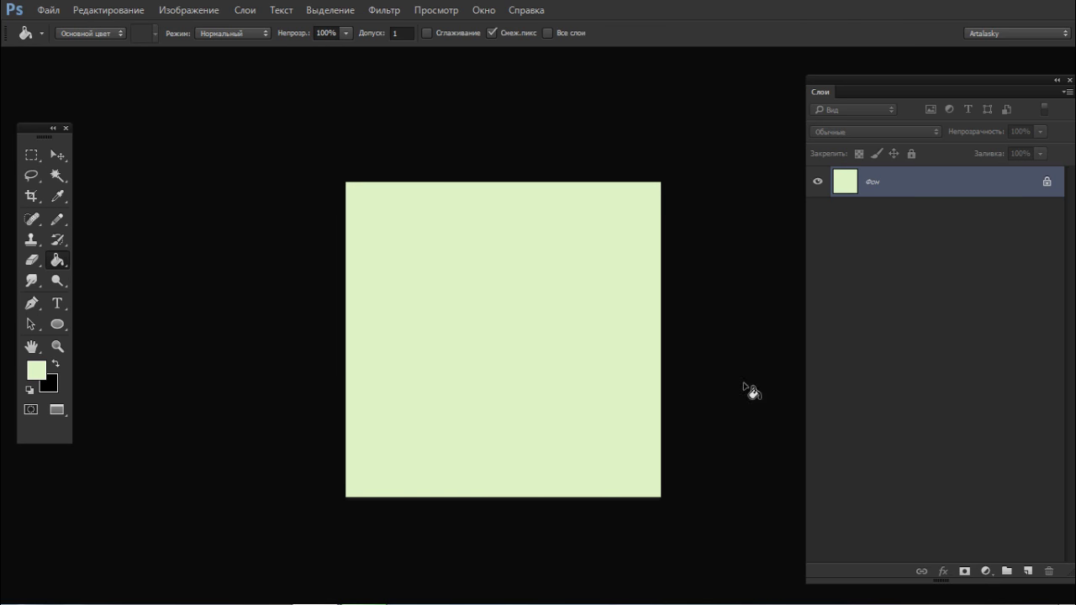
Step: On a new layer, draw a mountain outline with a small side peak using the black 1 px Pencil and fill it black
click(1028, 570)
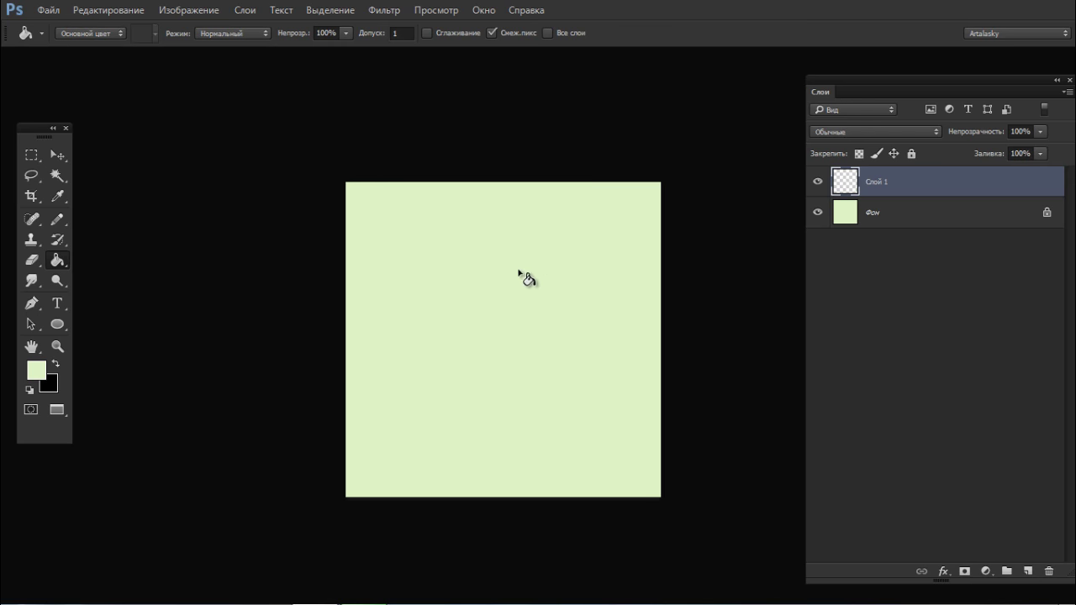
key(b)
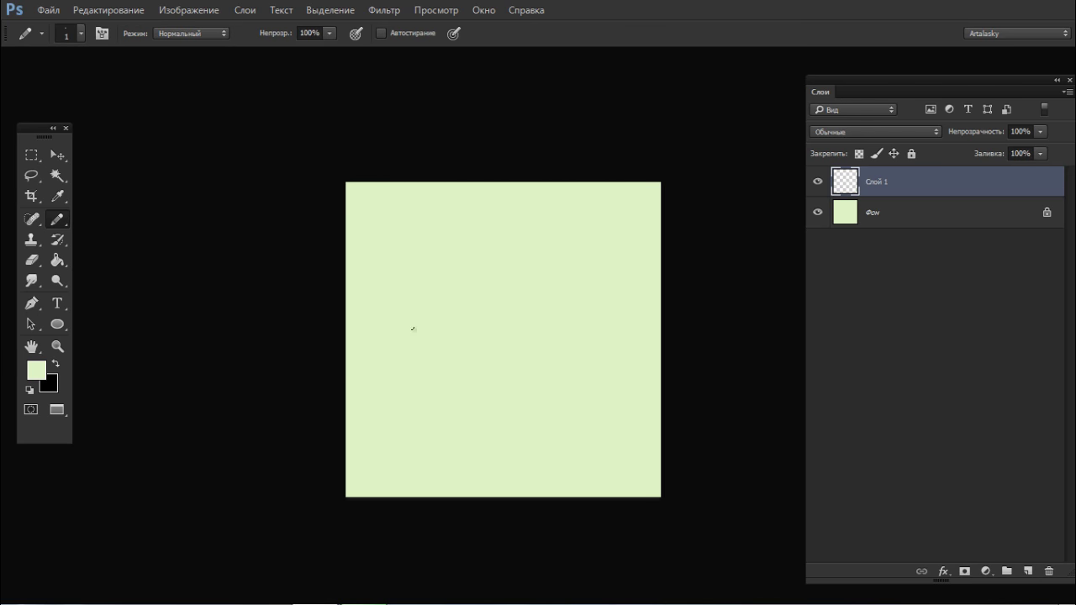
key(x)
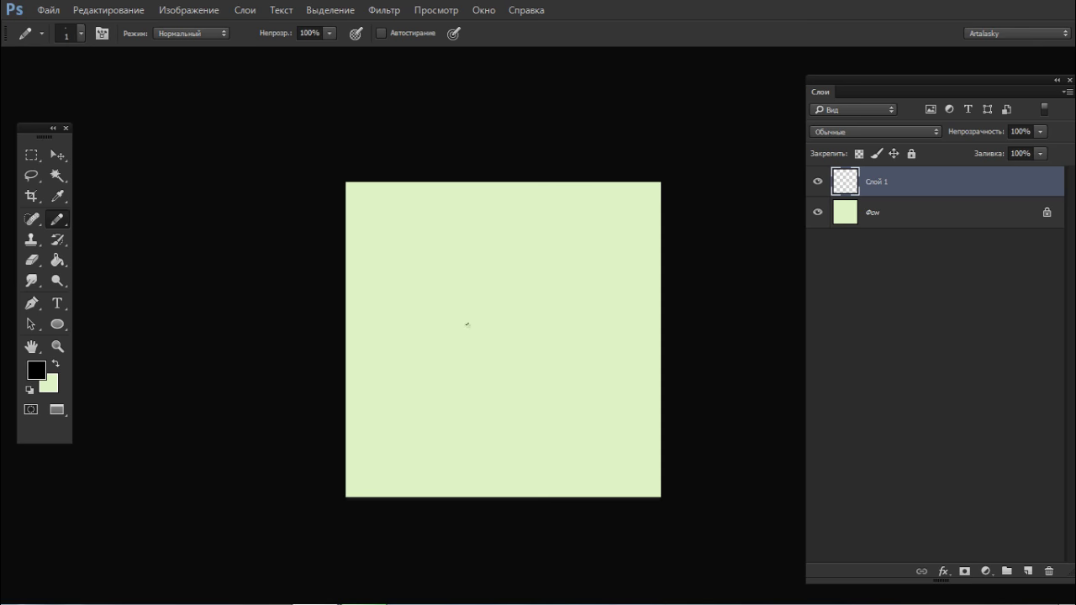
key(x)
key(x)
key(x)
mouse_move(383, 420)
mouse_down()
mouse_move(412, 292)
mouse_move(449, 228)
mouse_up()
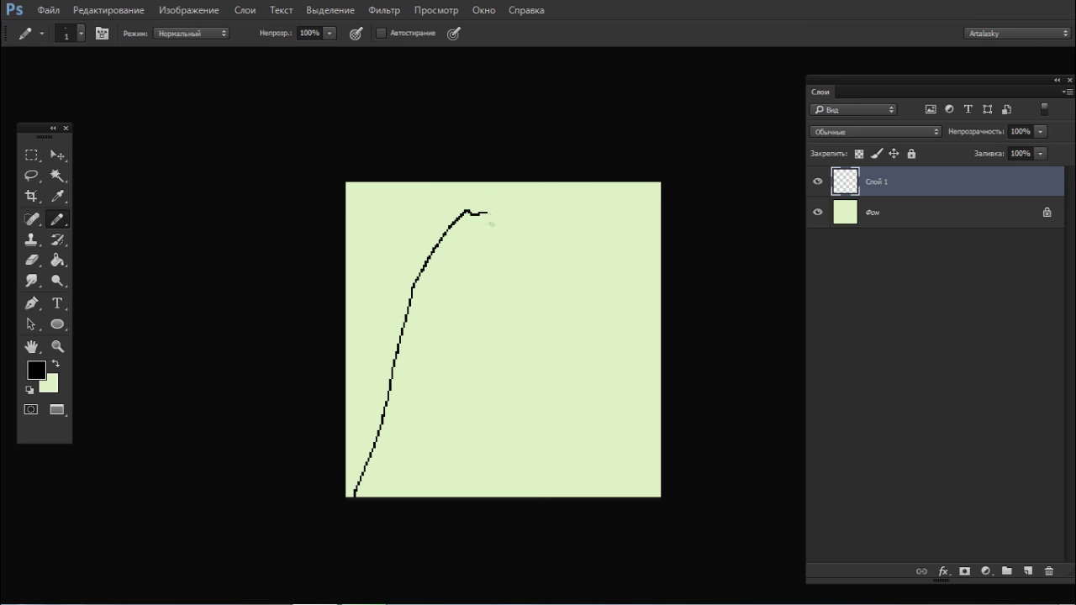
drag(602, 402, 664, 517)
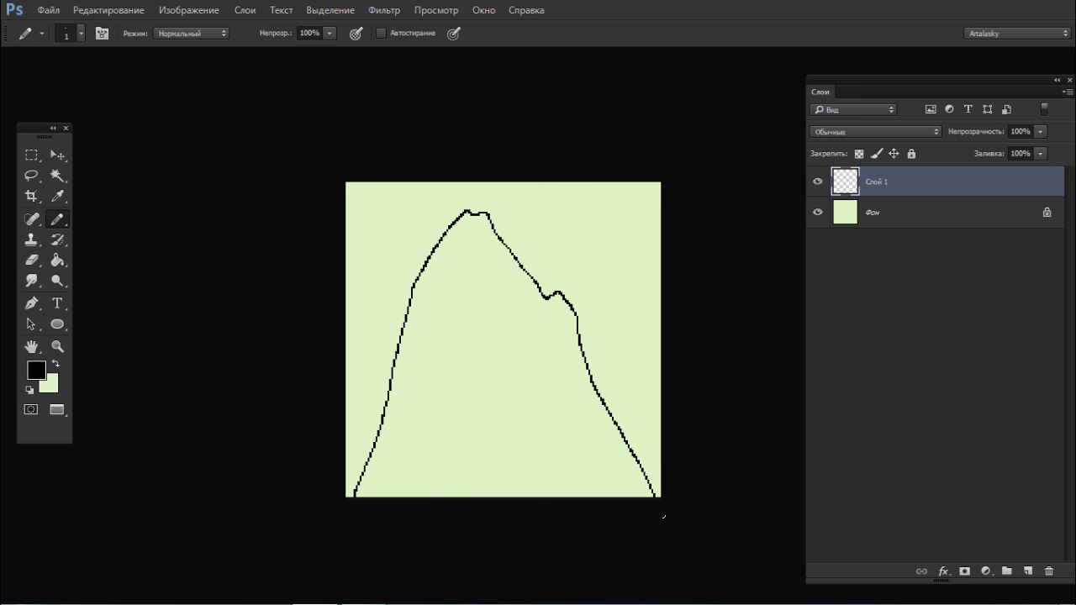
key(g)
click(526, 373)
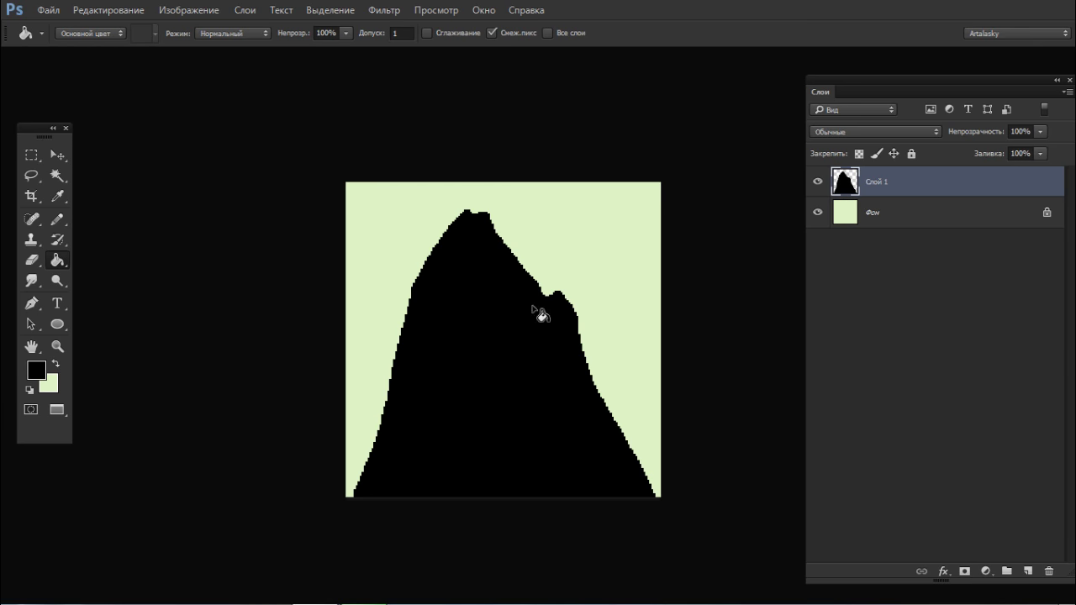
Step: Add two empty layers above the filled mountain and hide the mountain layer Слой 1
click(1028, 570)
click(1028, 571)
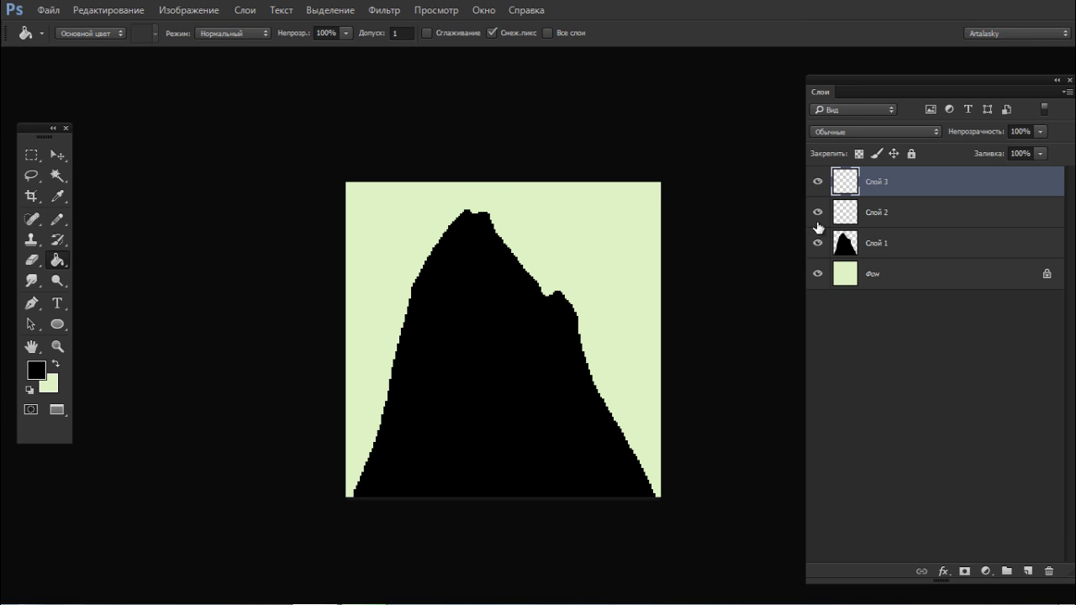
click(820, 223)
click(818, 243)
Step: Draw a second mountain outline on Слой 2 with the black Pencil and fill it black
key(b)
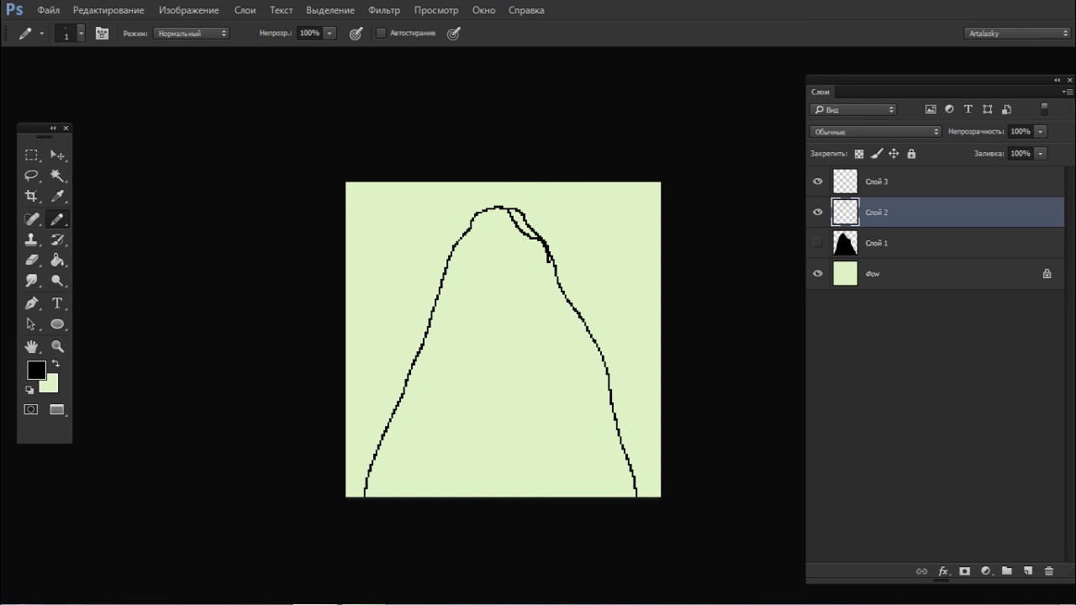
key(g)
click(515, 267)
key(b)
mouse_move(589, 246)
mouse_down()
mouse_move(599, 205)
mouse_move(611, 239)
mouse_up()
key(ctrl+z)
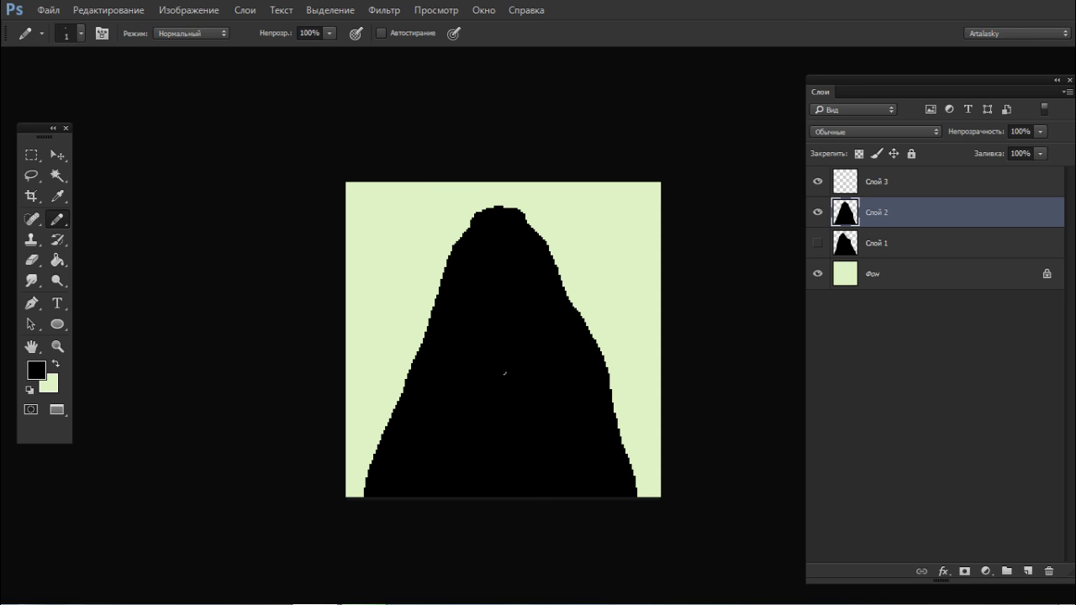
Step: Refine the slopes and rounded peak of the mountain on Слой 2 with the Pencil and a 5 px Eraser
drag(542, 301, 550, 301)
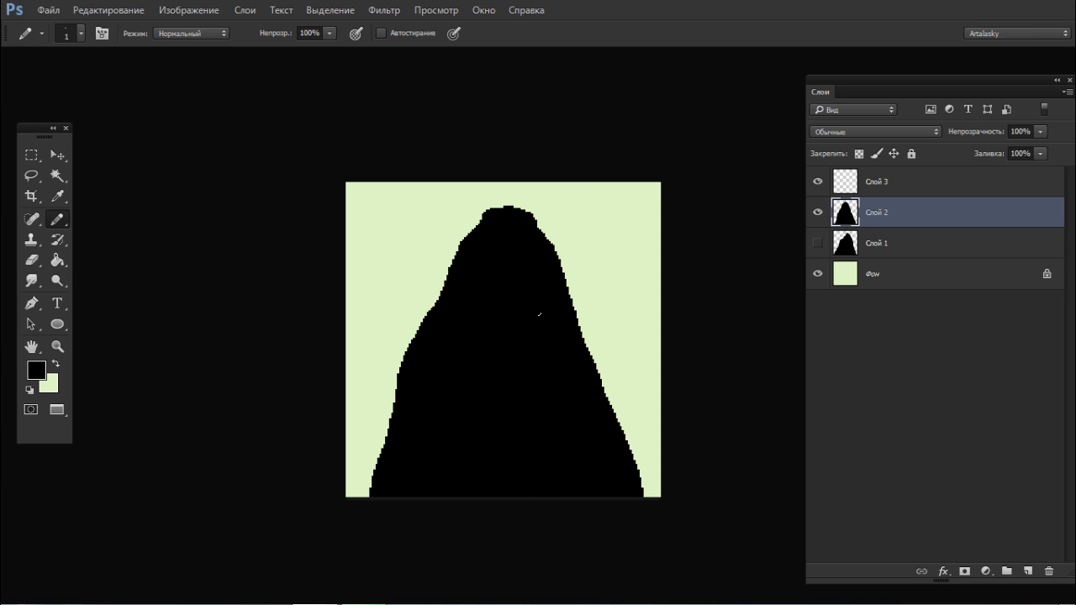
key(e)
key(])
mouse_move(387, 388)
mouse_down()
mouse_move(436, 274)
mouse_move(376, 422)
mouse_up()
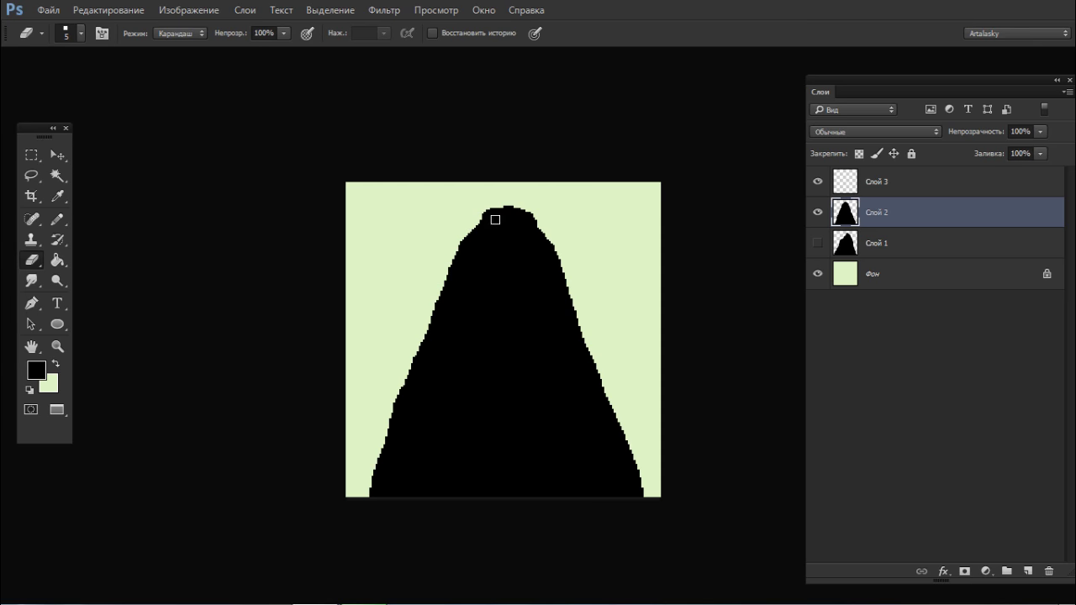
key(b)
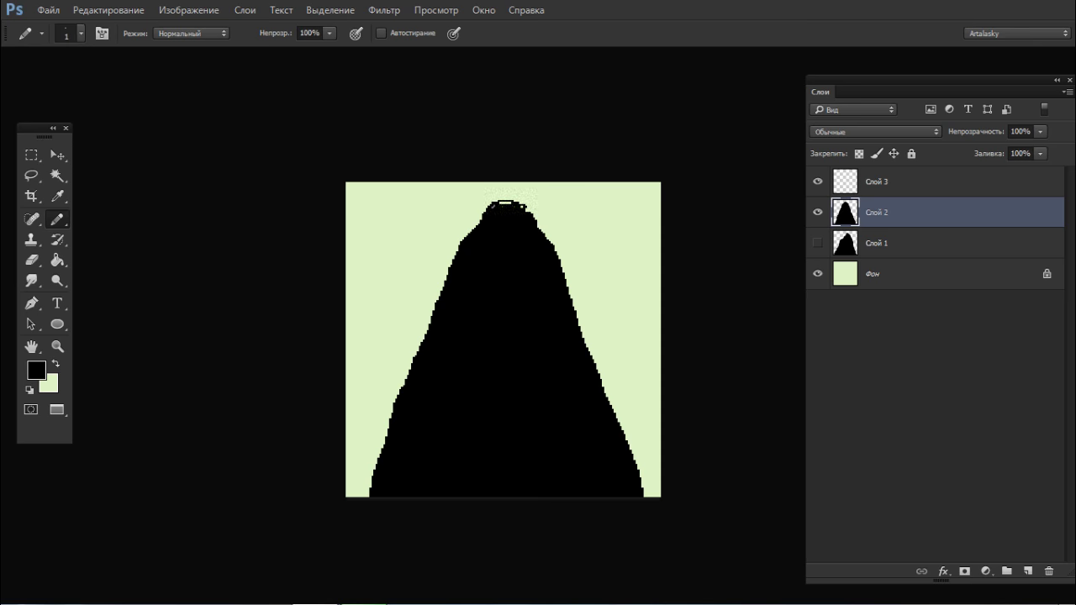
drag(494, 211, 499, 206)
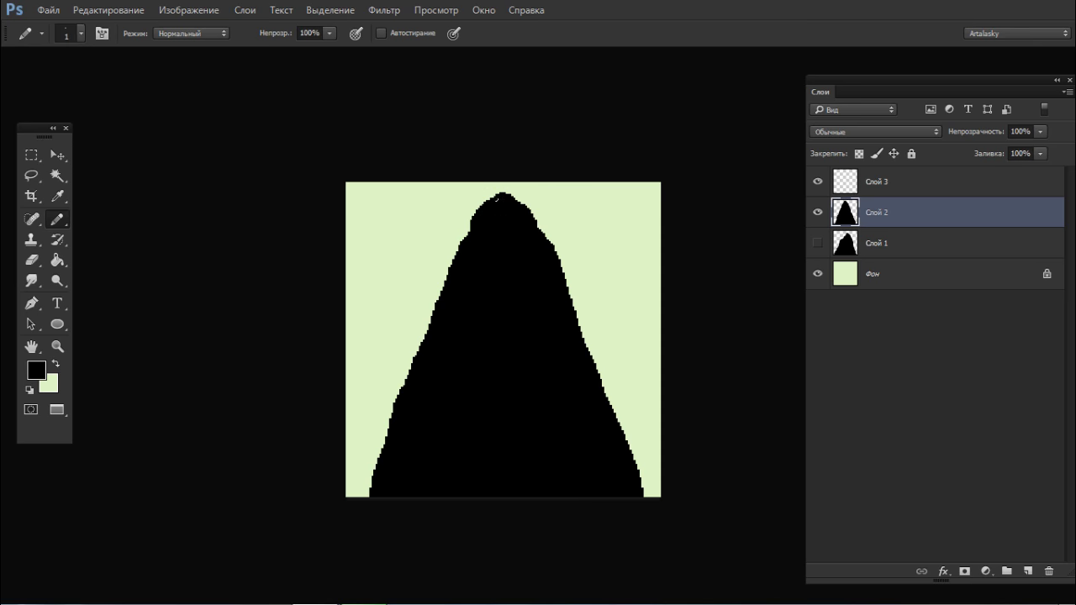
key(ctrl+z)
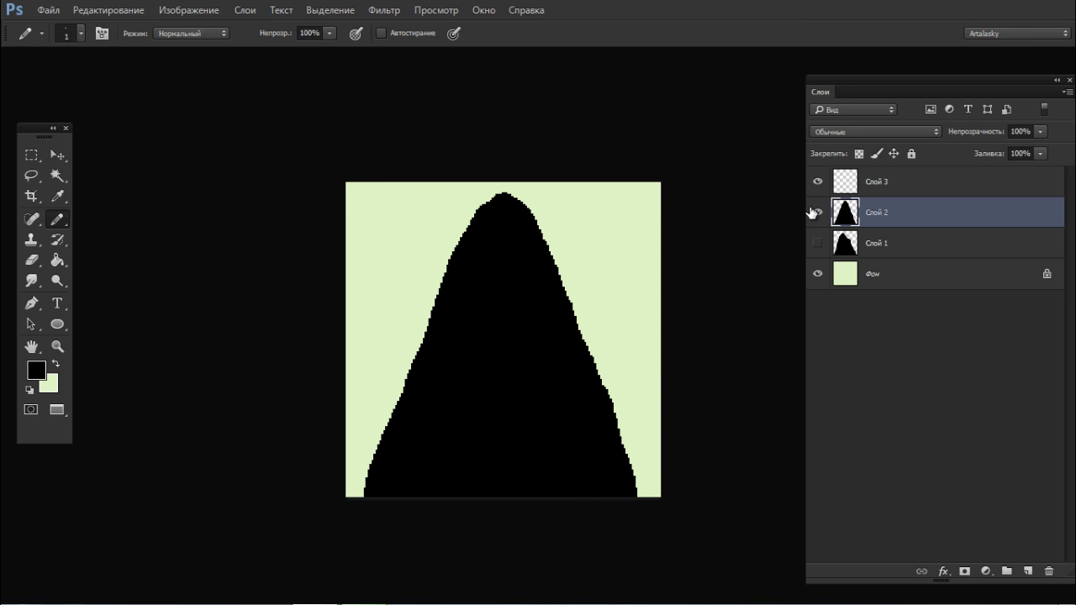
Step: Hide Слой 2, lasso a rounded mountain shape on Слой 3, fill it black and deselect it
click(817, 213)
click(844, 182)
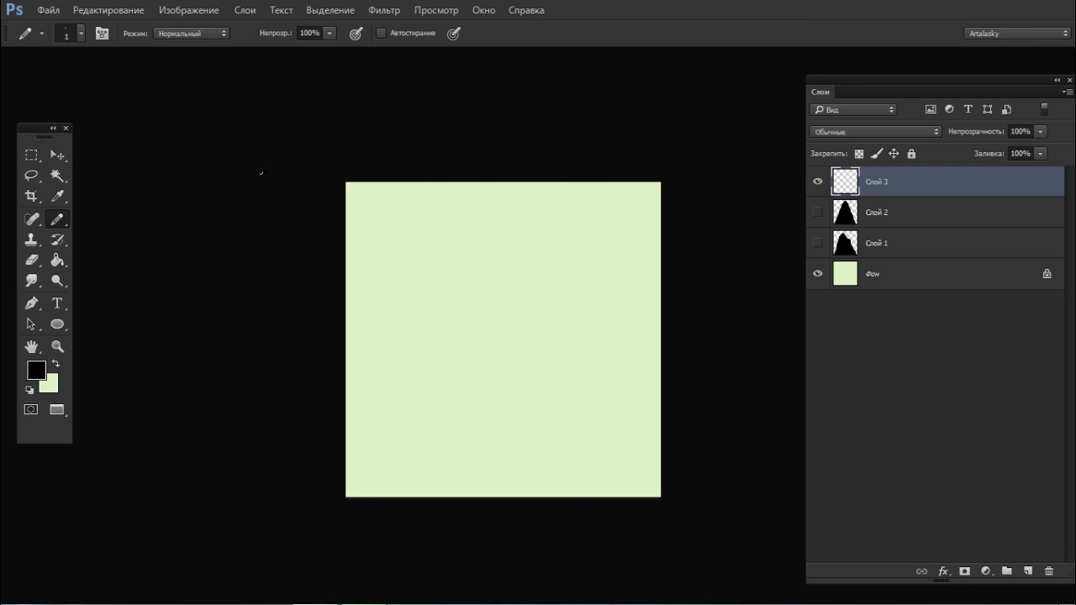
click(32, 175)
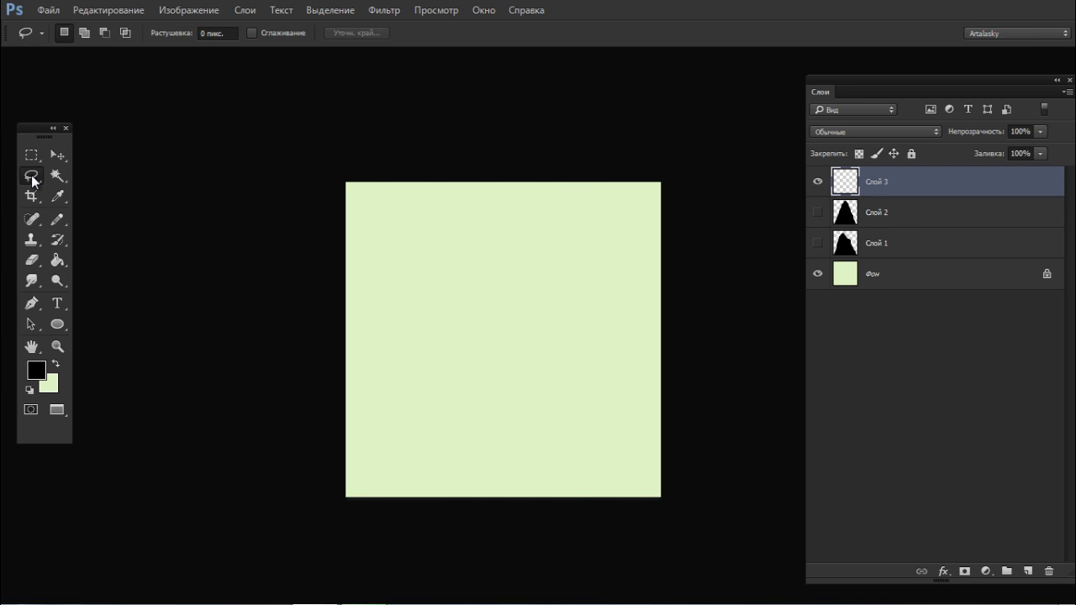
mouse_move(370, 508)
mouse_down()
mouse_move(465, 219)
mouse_move(502, 201)
mouse_move(566, 260)
mouse_move(607, 364)
mouse_move(640, 498)
mouse_up()
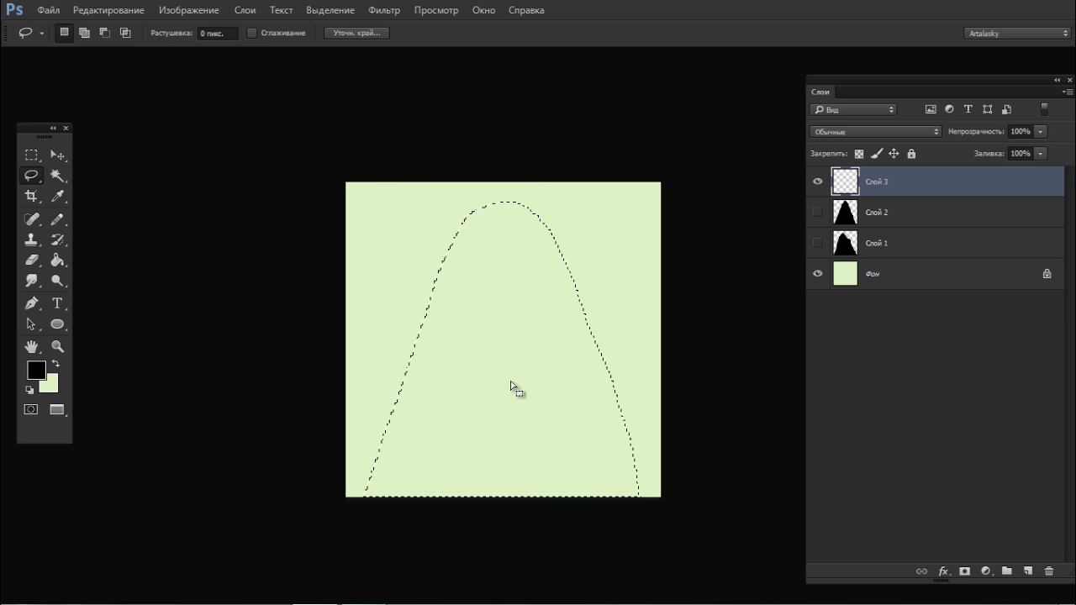
key(g)
click(496, 354)
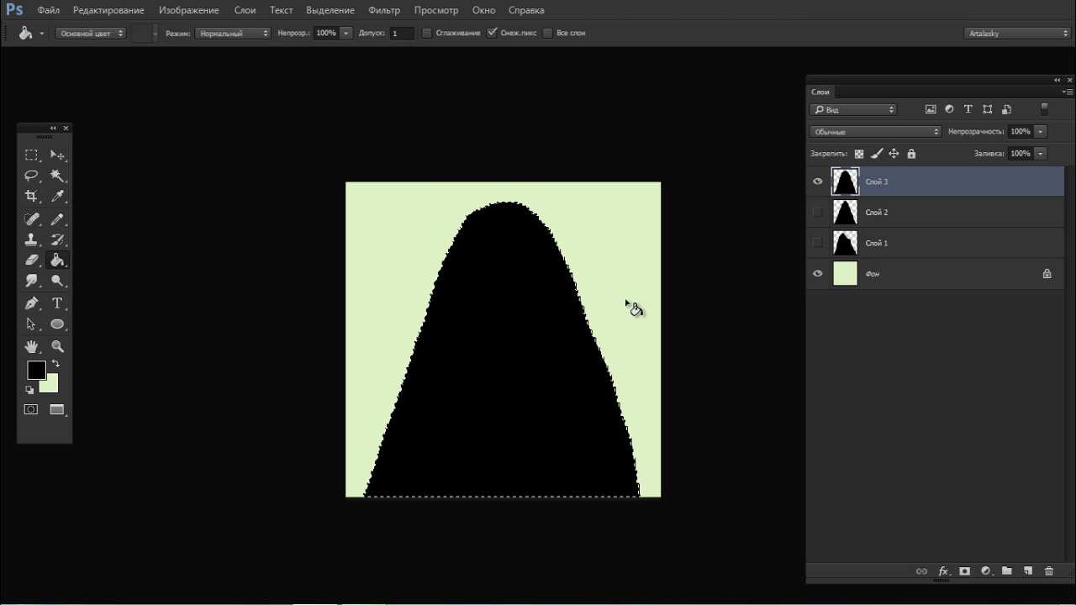
key(ctrl+d)
key(e)
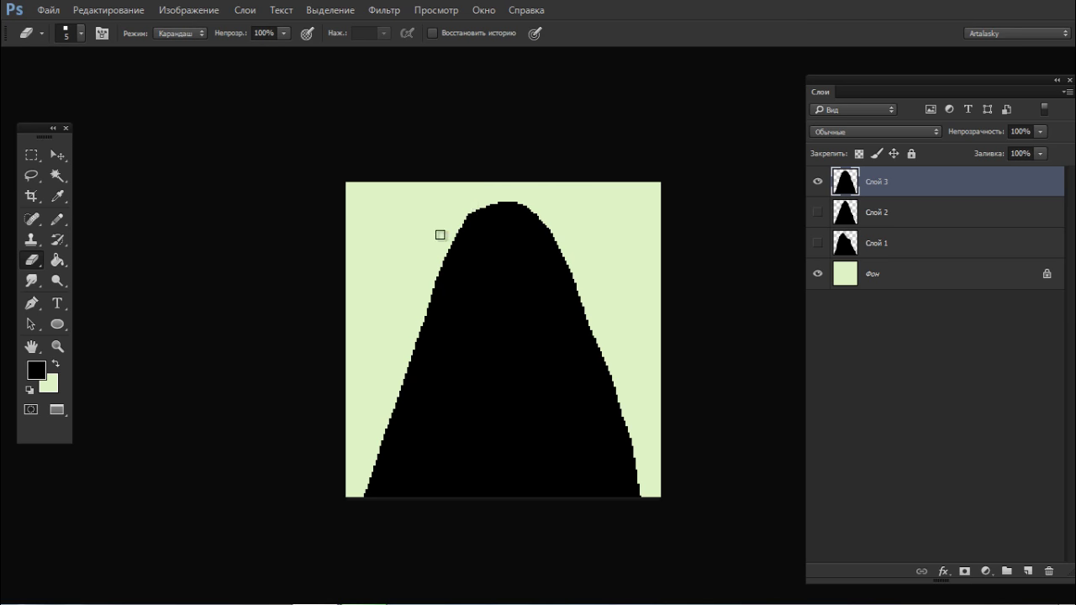
key(u)
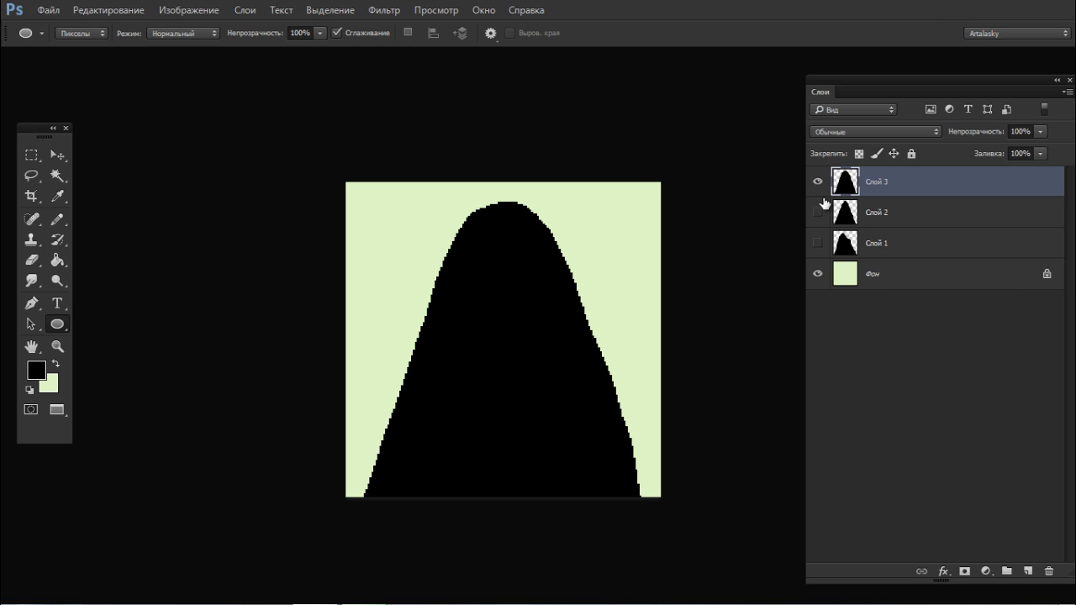
Step: Select the whole canvas with the mountain on Слой 3 and define it as a brush named ГораПиксель
click(820, 211)
key(ctrl+a)
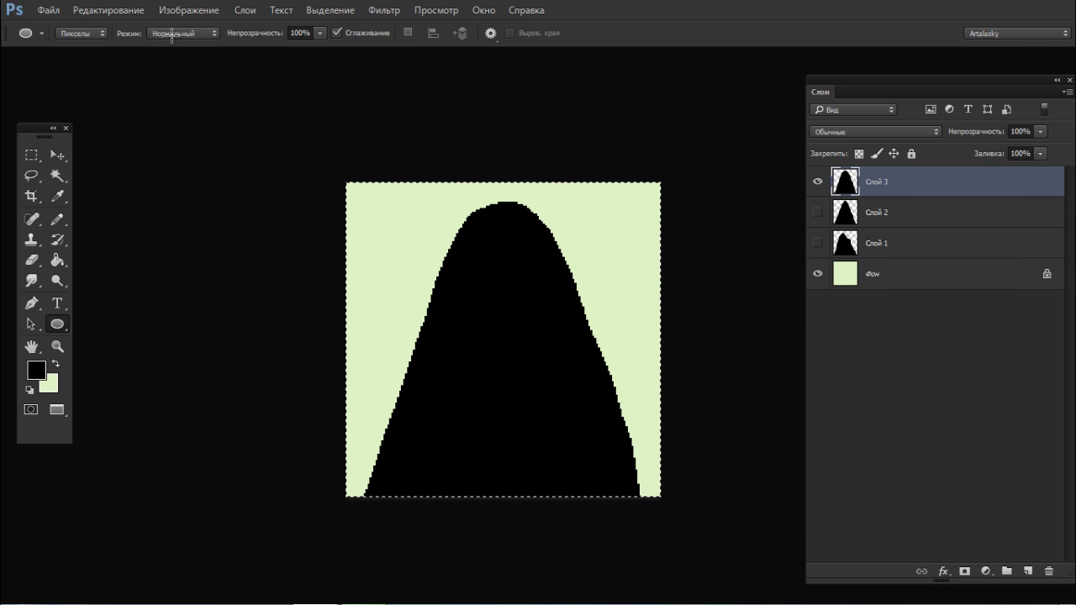
click(130, 12)
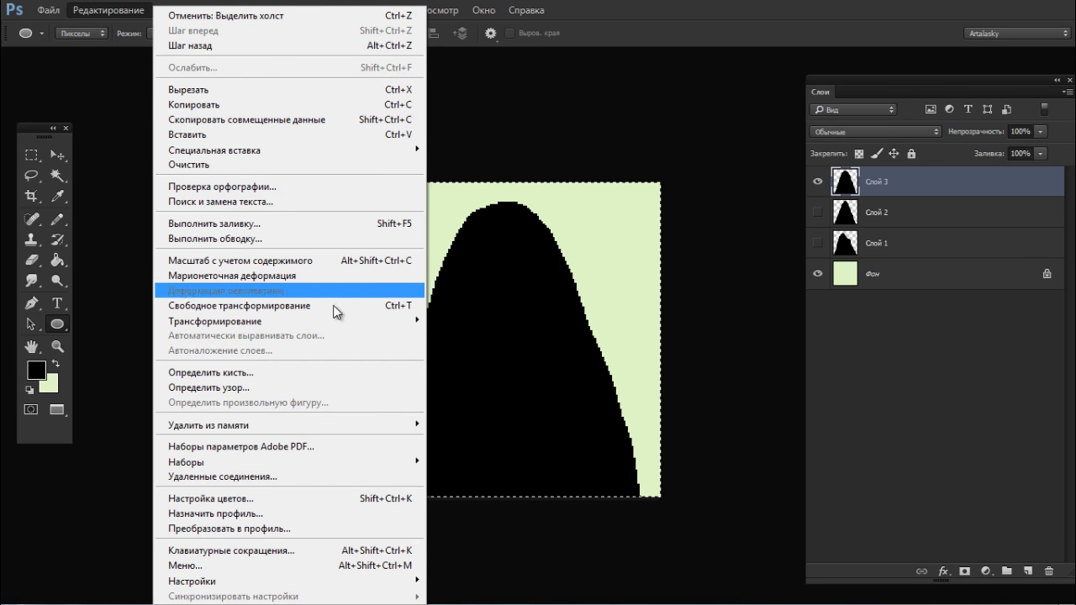
click(325, 373)
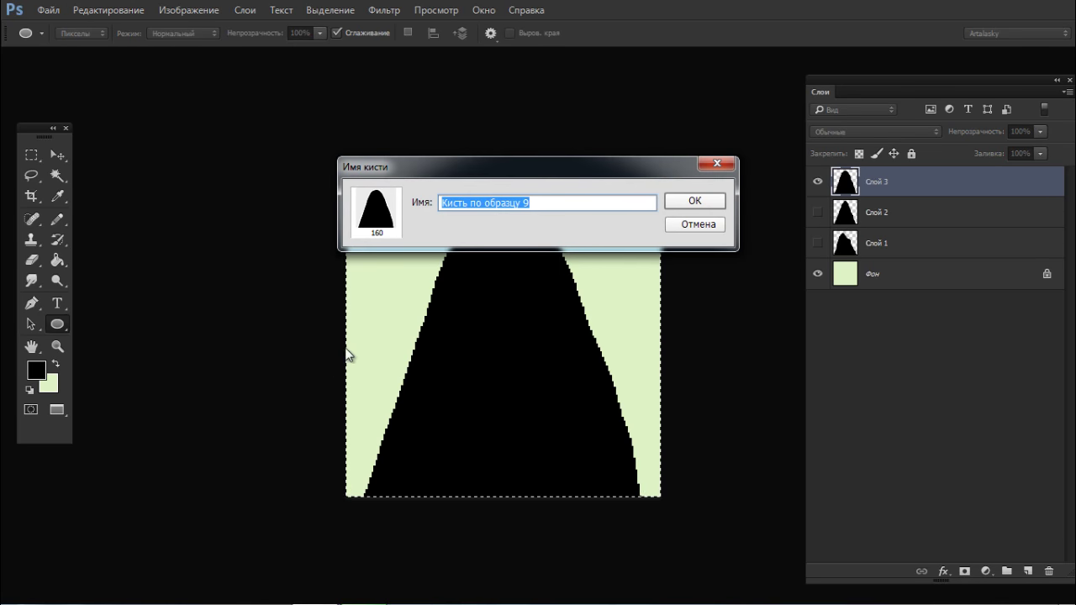
text(ГораПиксель)
key(Return)
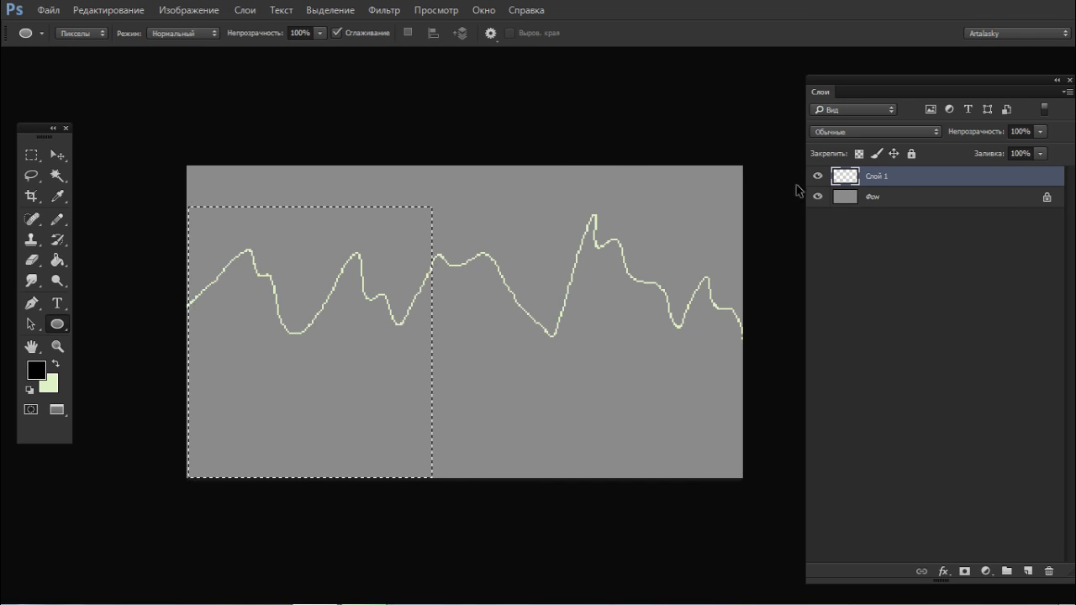
Step: In the wide ridge-outline document, clear the selection, hide Слой 1 and add an empty layer for the 160 px mountain Pencil
key(ctrl+d)
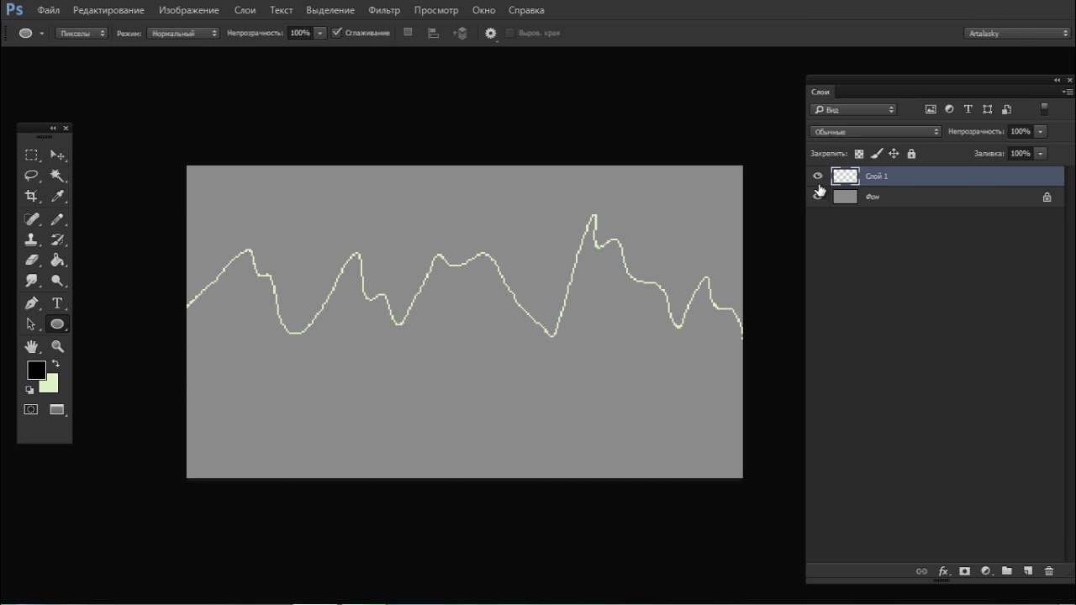
click(819, 177)
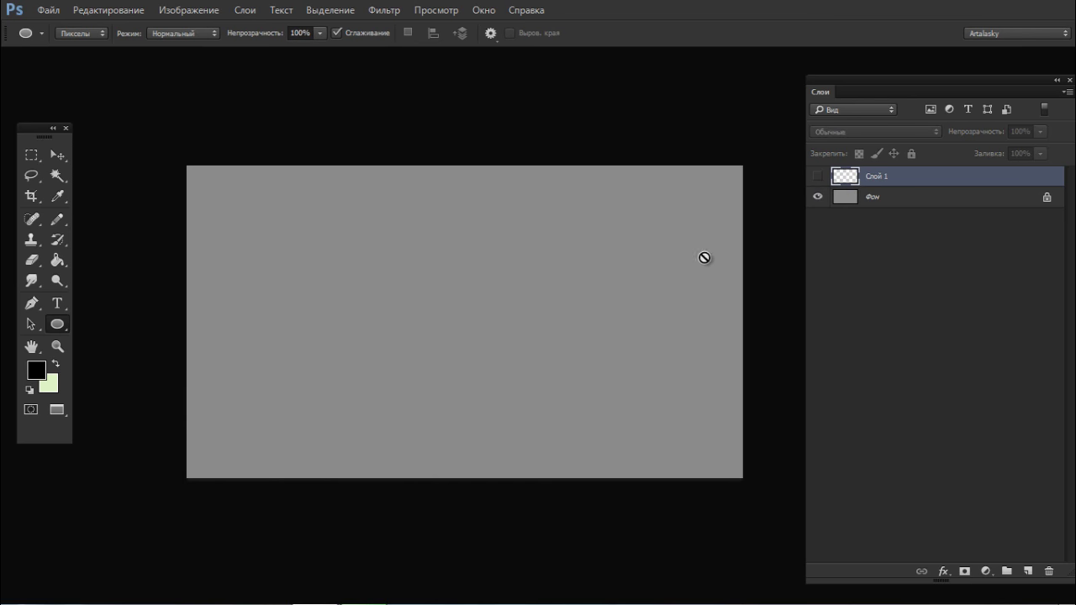
key(b)
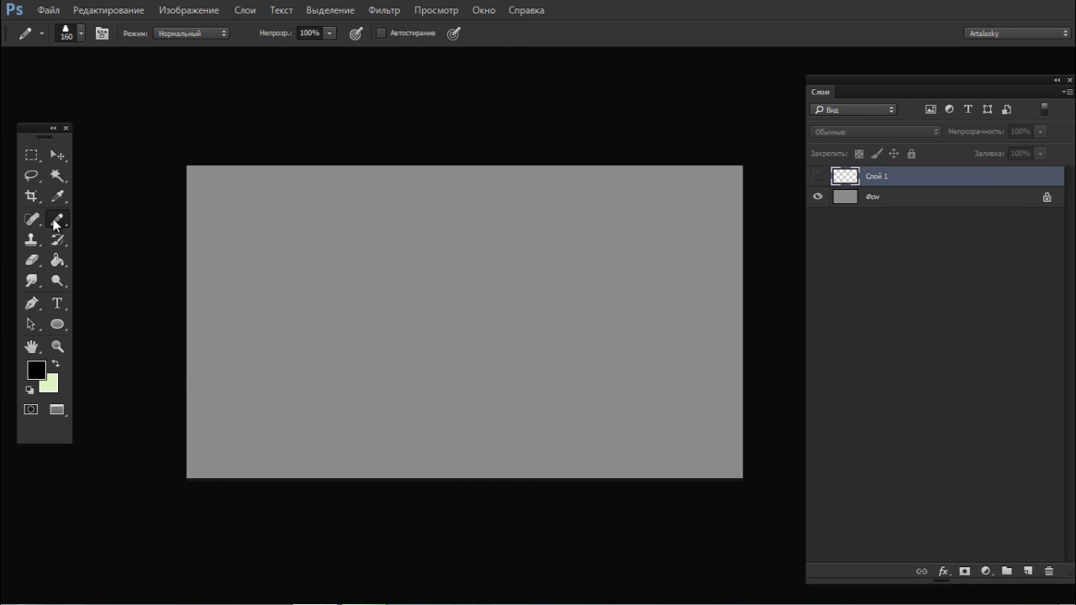
click(1027, 572)
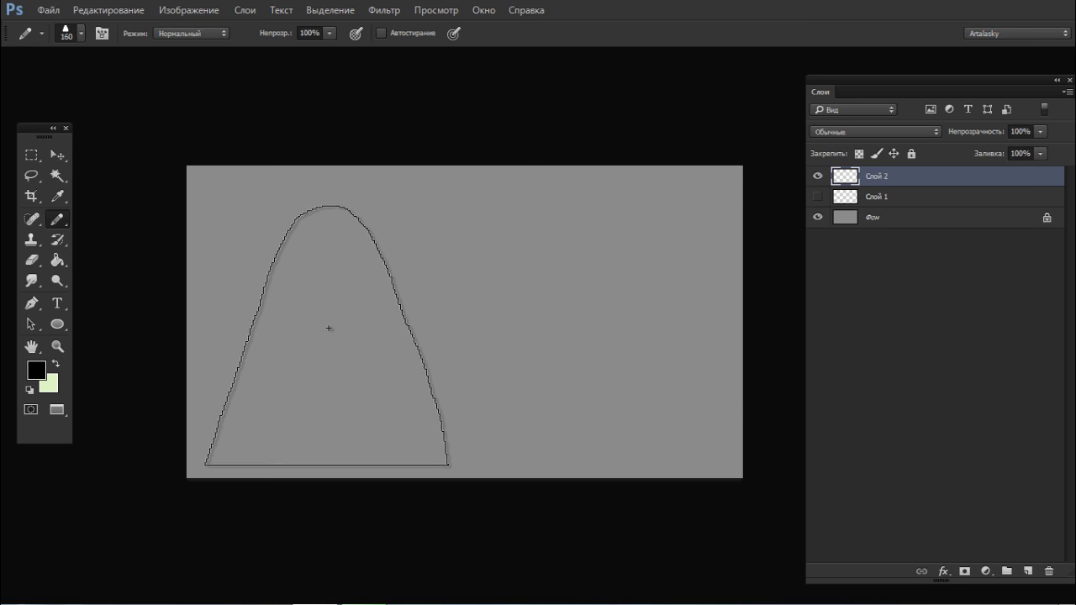
Step: Try to paint a black mountain ridge across Слой 2 with the mountain brush and undo it
mouse_move(293, 360)
mouse_down()
mouse_move(396, 386)
mouse_move(503, 372)
mouse_move(587, 344)
mouse_move(676, 390)
mouse_move(659, 429)
mouse_move(238, 403)
mouse_move(260, 456)
mouse_up()
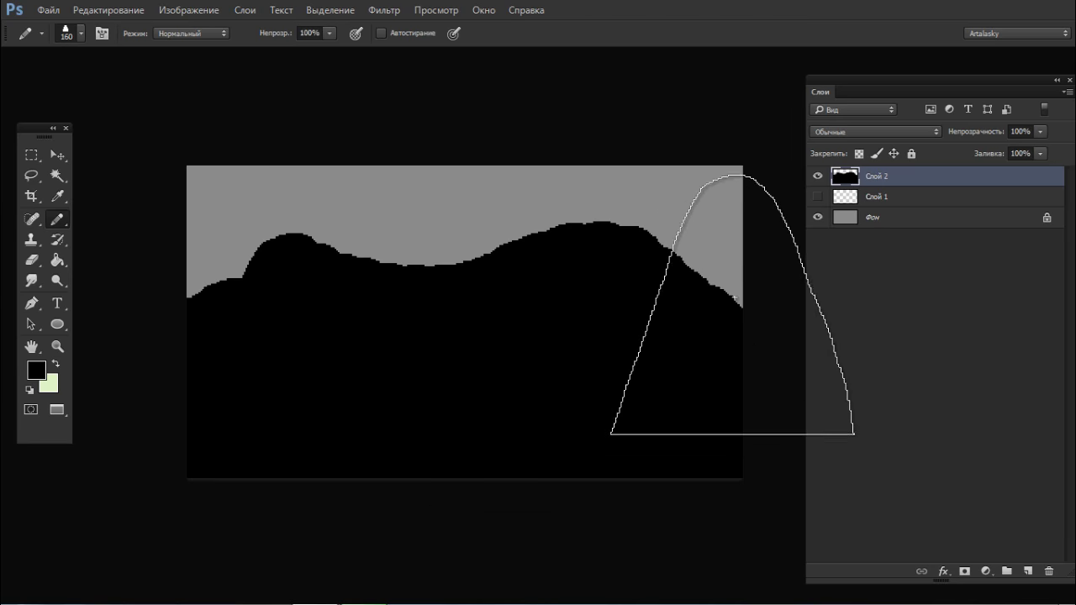
click(418, 363)
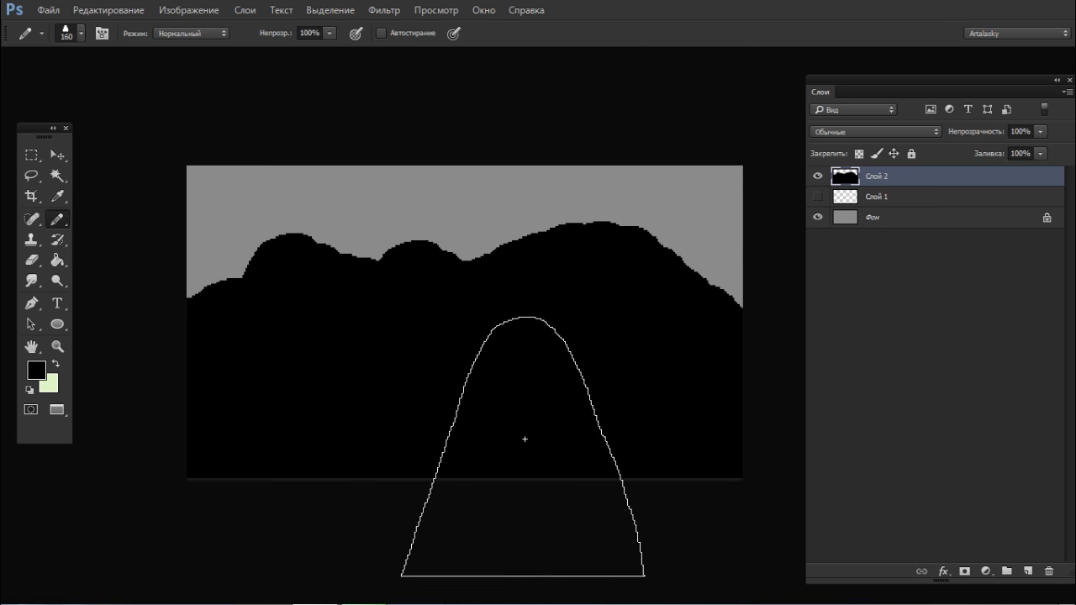
key(ctrl+z)
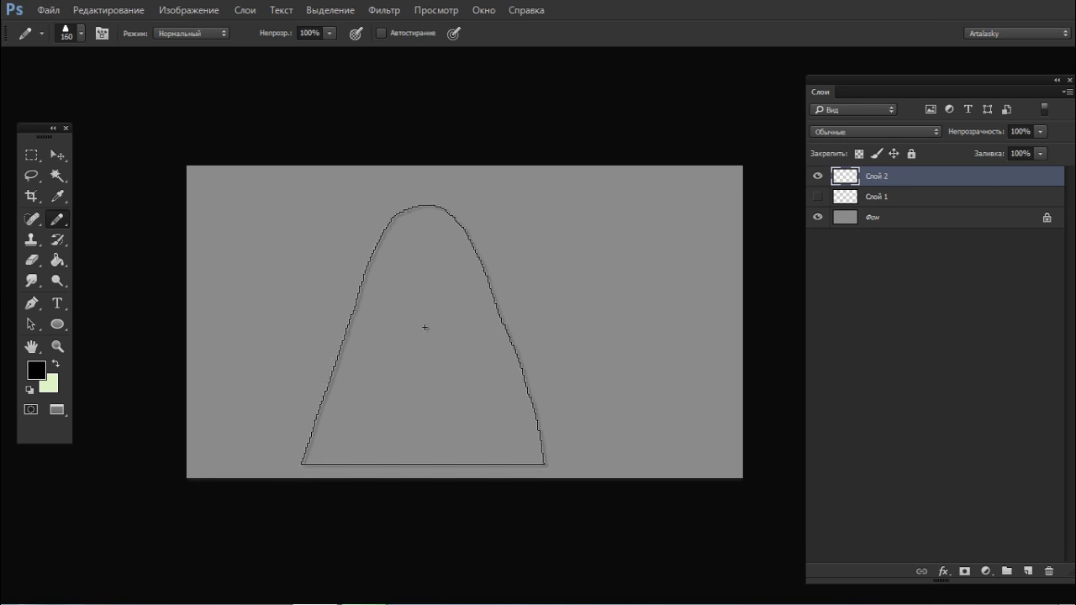
Step: Paint a black ridge with several rounded peaks across the full width of Слой 2 using the mountain brush
right_click(412, 334)
mouse_move(278, 401)
mouse_down()
mouse_move(342, 440)
mouse_move(397, 412)
mouse_move(440, 413)
mouse_move(501, 454)
mouse_move(593, 434)
mouse_move(565, 371)
mouse_move(516, 418)
mouse_move(478, 400)
mouse_move(617, 408)
mouse_move(555, 496)
mouse_up()
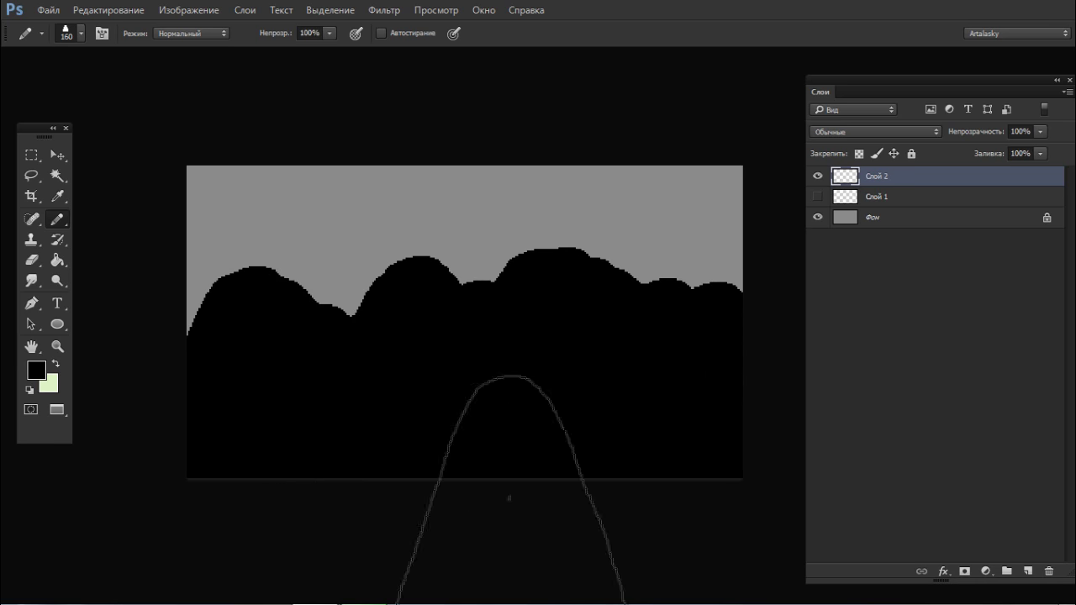
mouse_move(174, 402)
mouse_down()
mouse_move(329, 454)
mouse_move(701, 415)
mouse_move(752, 373)
mouse_move(579, 490)
mouse_up()
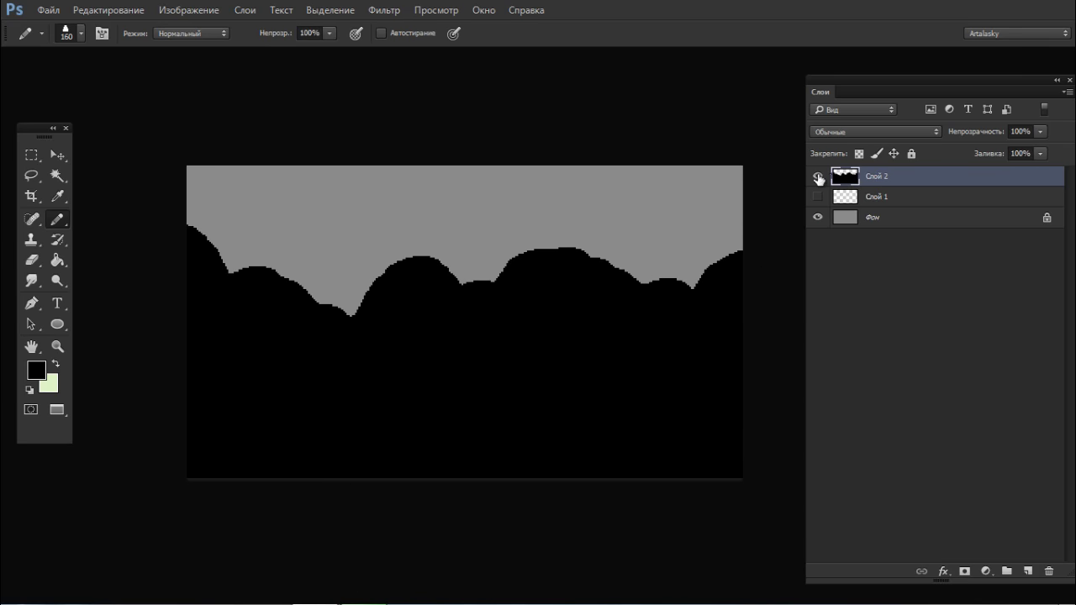
Step: Hide Слой 2, add an empty layer above it and open the brush settings clear of the canvas
click(817, 176)
click(1027, 572)
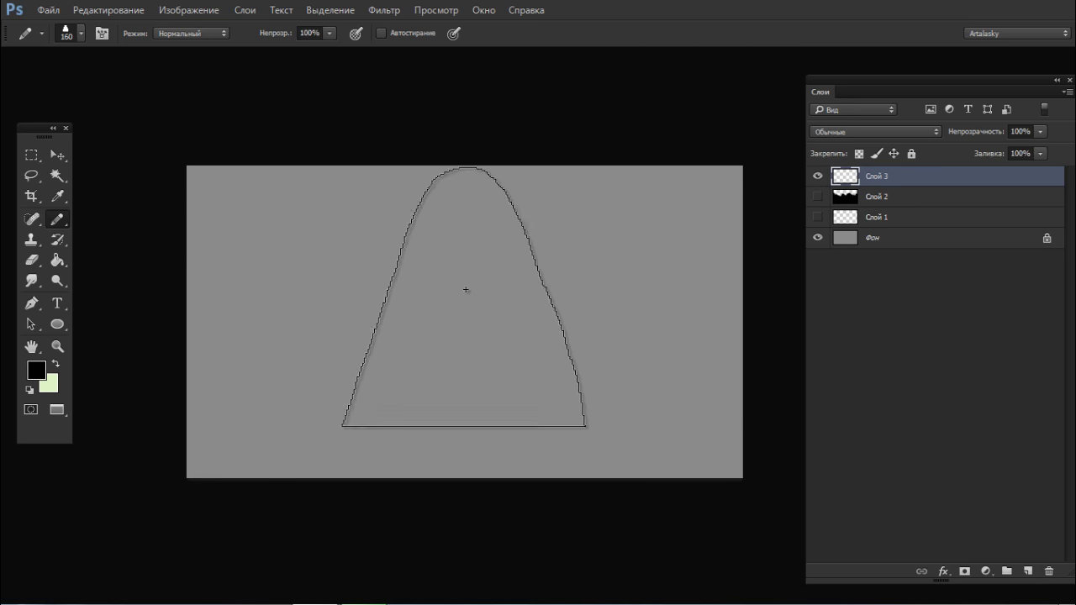
key(F5)
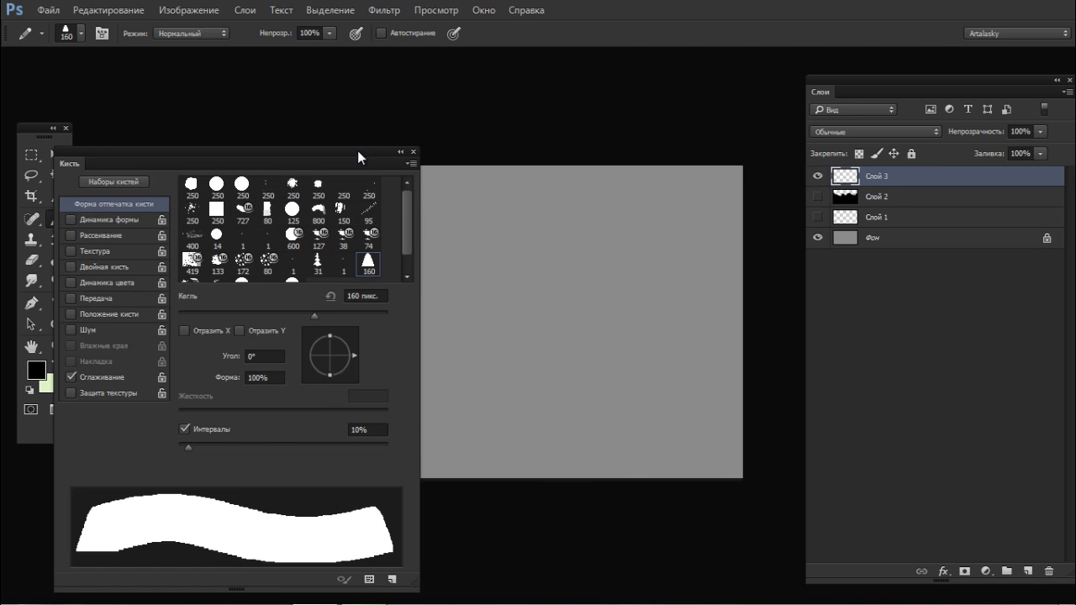
drag(369, 149, 429, 82)
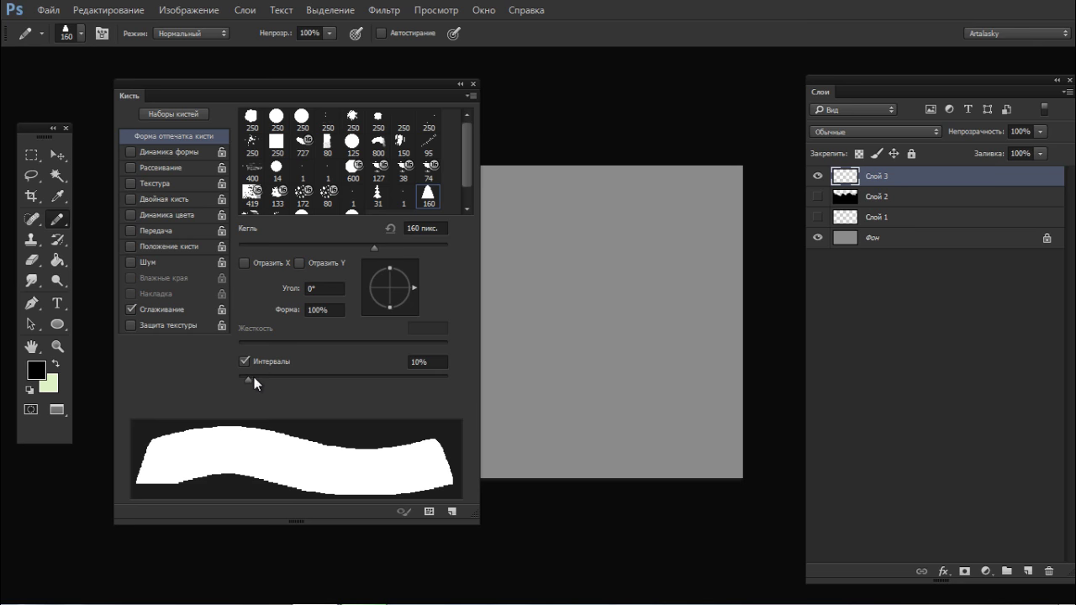
Step: Test wider brush spacing, such as 21%, with mountain strokes on Слой 3 and undo the strokes
drag(247, 378, 277, 376)
click(664, 313)
mouse_move(580, 367)
mouse_down()
mouse_move(532, 319)
mouse_move(610, 372)
mouse_move(731, 383)
mouse_up()
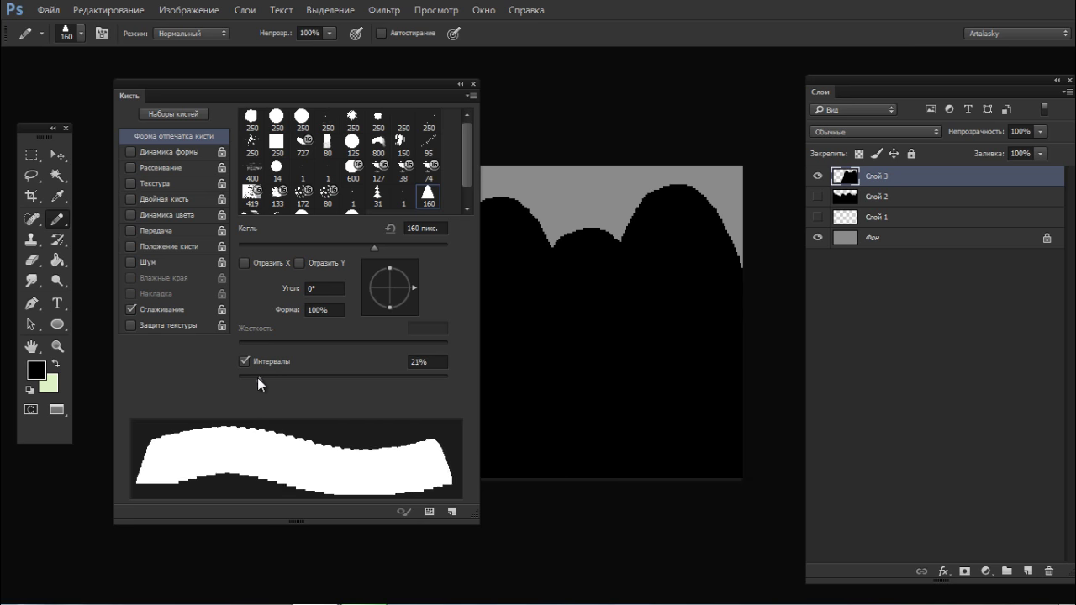
key(ctrl+alt+z)
key(ctrl+alt+z)
mouse_move(596, 320)
mouse_down()
mouse_move(651, 381)
mouse_move(460, 373)
mouse_up()
key(ctrl+z)
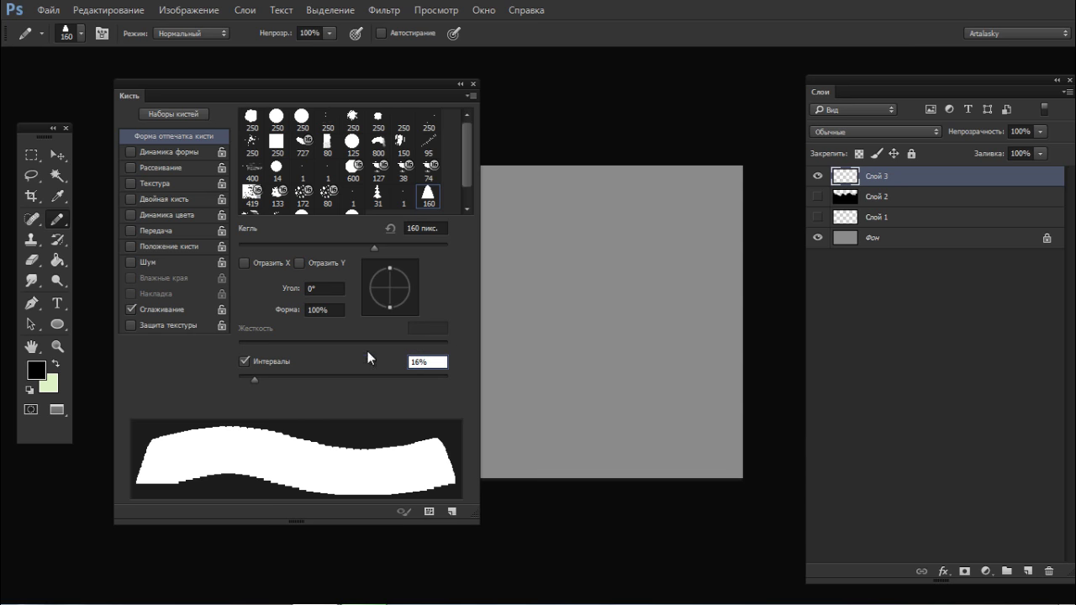
Step: Set the brush spacing to 10%, paint a test ridge on Слой 3 and undo it
text(10)
key(Return)
mouse_move(660, 348)
mouse_down()
mouse_move(614, 382)
mouse_move(551, 326)
mouse_move(572, 350)
mouse_move(667, 380)
mouse_move(715, 344)
mouse_move(717, 379)
mouse_move(732, 356)
mouse_up()
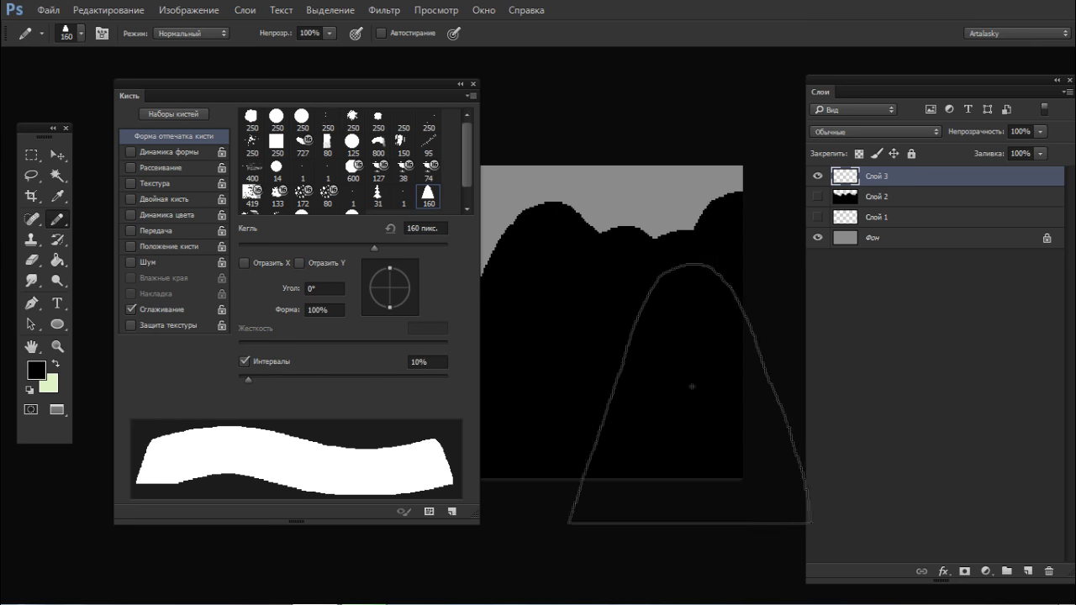
key(ctrl+z)
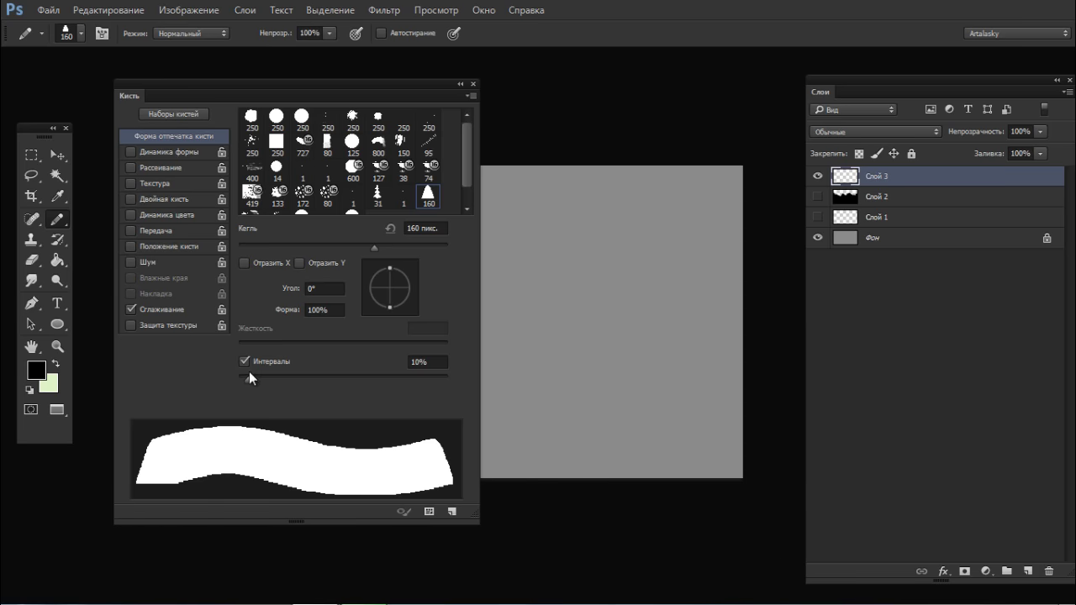
Step: Disable brush spacing and paint a test ridge of black mountains on Слой 3
click(245, 361)
mouse_move(655, 295)
mouse_down()
mouse_move(561, 409)
mouse_move(570, 335)
mouse_move(711, 374)
mouse_move(728, 332)
mouse_move(669, 350)
mouse_move(612, 310)
mouse_move(586, 312)
mouse_move(572, 348)
mouse_move(678, 328)
mouse_up()
key(space)
mouse_move(545, 441)
mouse_down()
mouse_move(519, 418)
mouse_move(620, 454)
mouse_move(553, 468)
mouse_move(564, 450)
mouse_up()
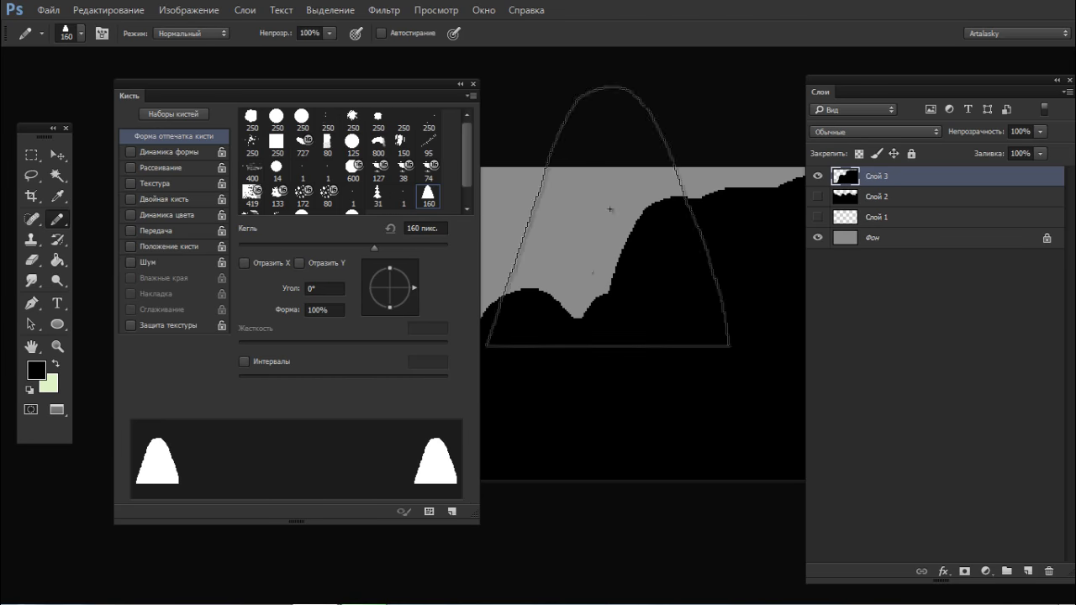
Step: Enable shape dynamics for the brush, test 100% size jitter with a stroke on Слой 3, and set the jitter to 25%
drag(278, 92, 173, 103)
click(67, 166)
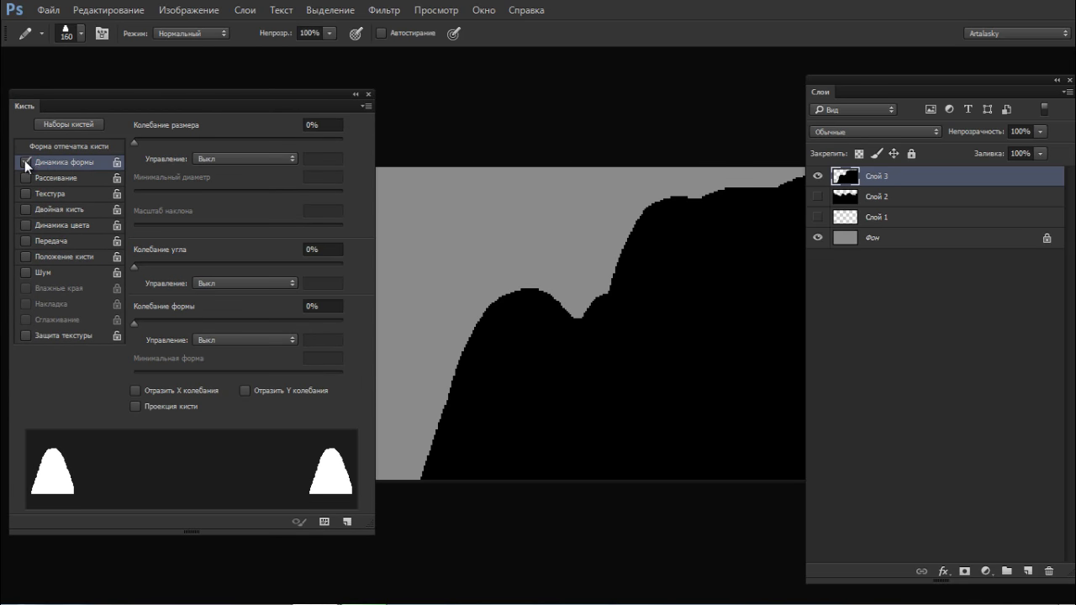
click(26, 162)
click(26, 162)
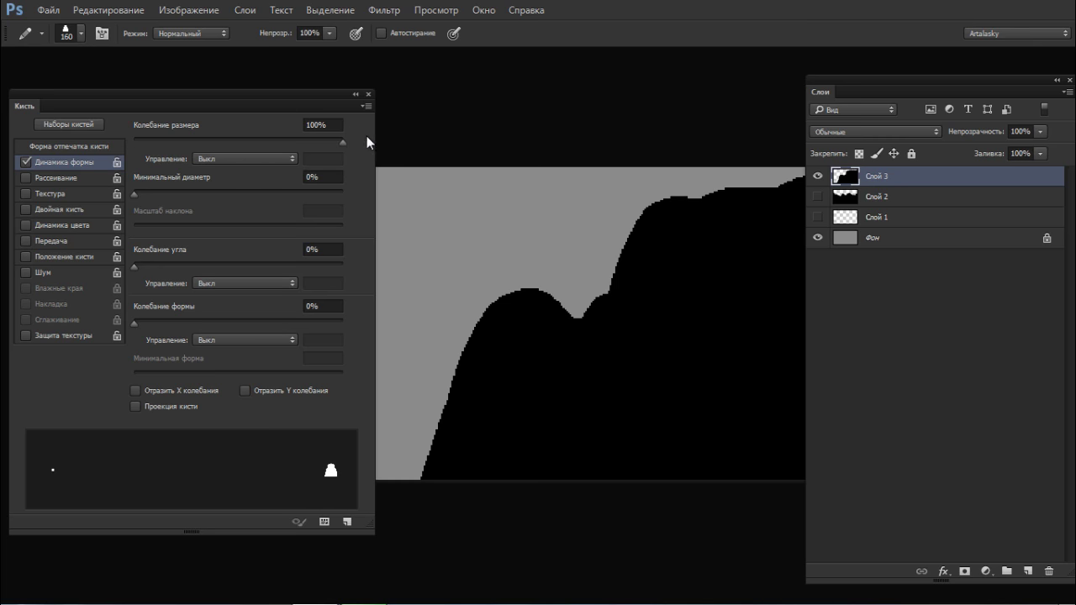
mouse_move(462, 310)
mouse_down()
mouse_move(516, 299)
mouse_move(563, 329)
mouse_move(608, 319)
mouse_move(421, 329)
mouse_move(376, 342)
mouse_up()
text(0)
key(Return)
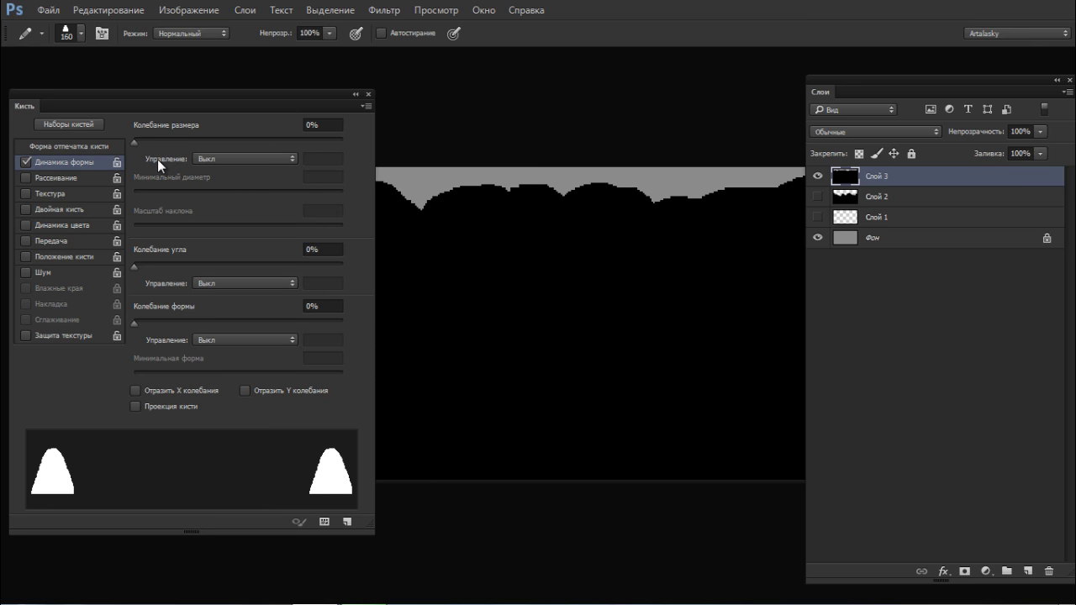
drag(134, 141, 179, 135)
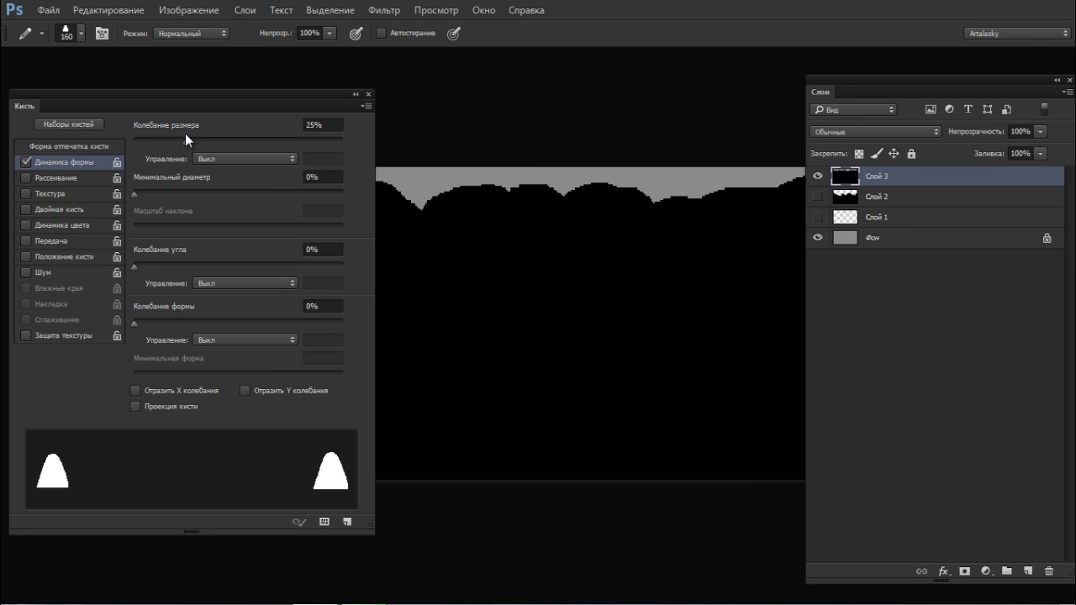
Step: Delete the test layer Слой 3 and start on an empty grey canvas
key(Delete)
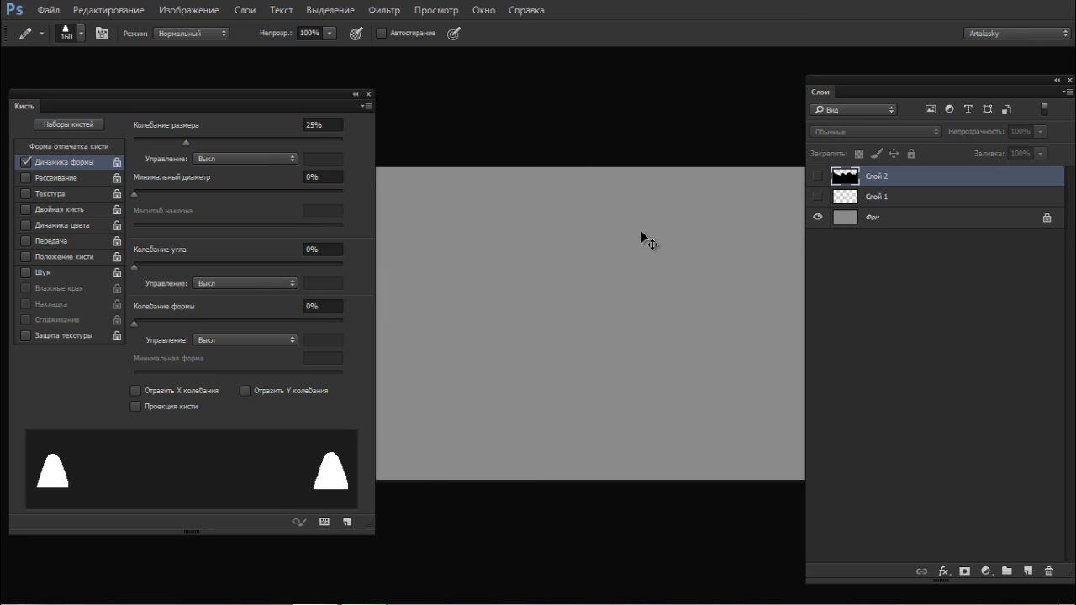
key(ctrl+shift+n)
key(Return)
Step: Try a horizontal row of mountains on the grey background without brush spacing and undo it
mouse_move(470, 423)
mouse_down()
mouse_move(705, 409)
mouse_move(707, 366)
mouse_move(686, 331)
mouse_move(651, 311)
mouse_move(482, 324)
mouse_move(472, 358)
mouse_move(612, 351)
mouse_up()
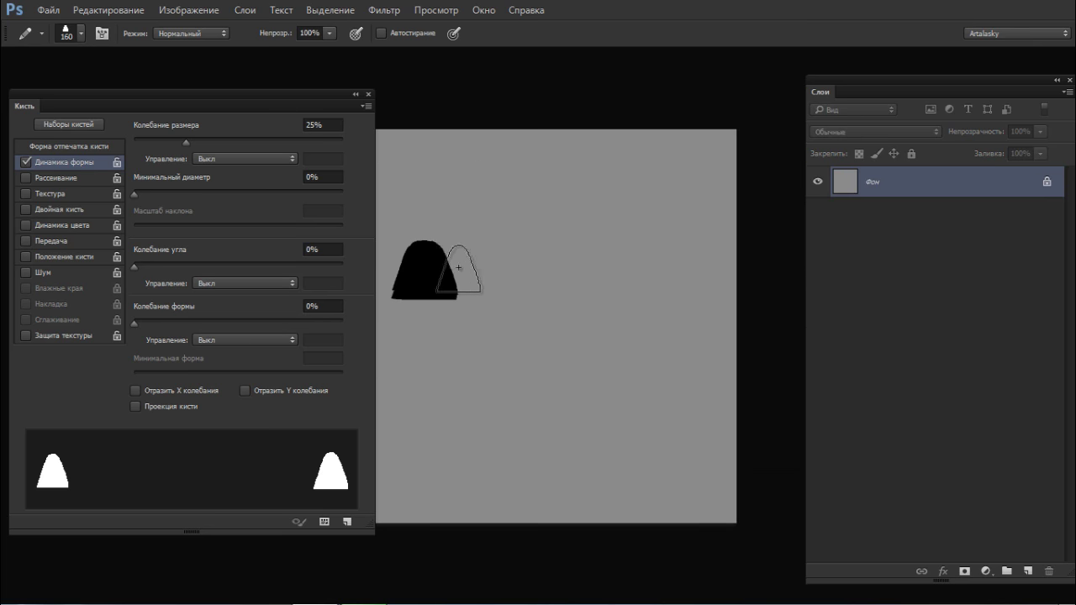
drag(460, 268, 670, 270)
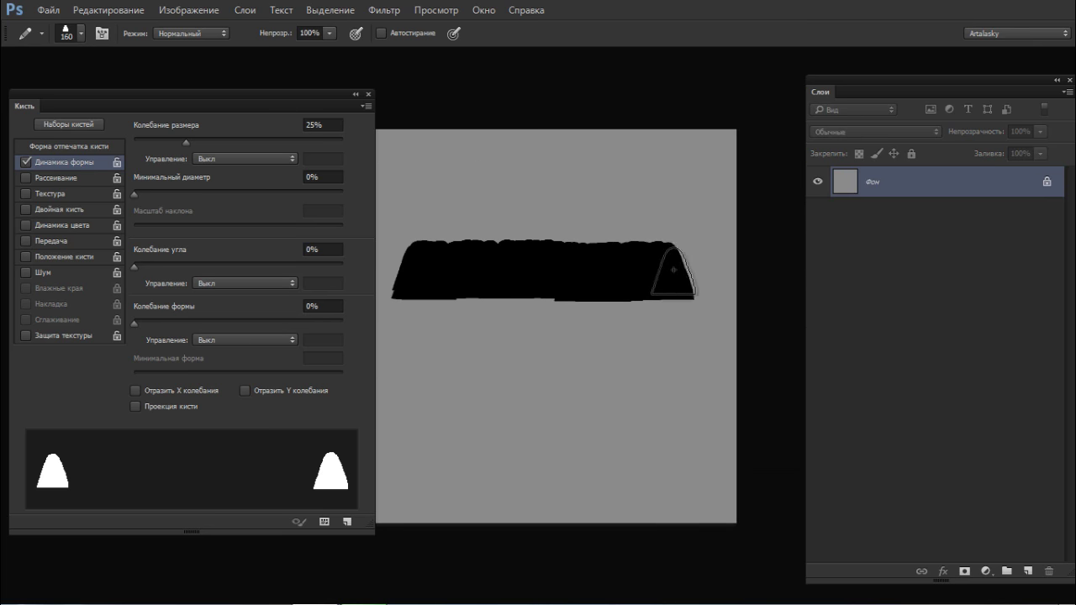
key(ctrl+z)
Step: Enable brush spacing at 125% and paint two horizontal rows of separate mountains on the grey background
click(50, 148)
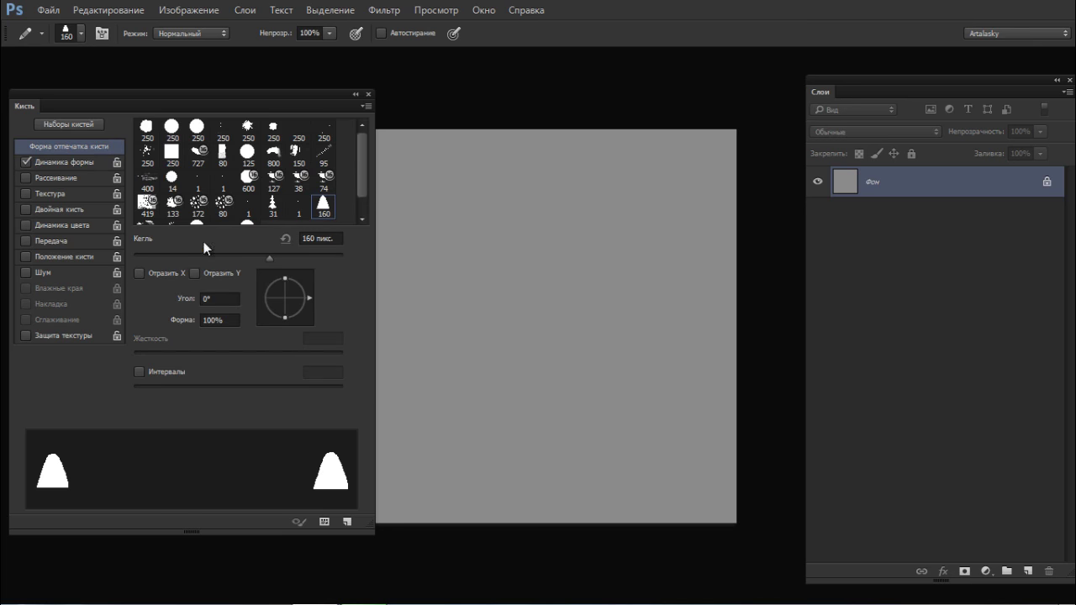
click(143, 371)
drag(188, 388, 251, 389)
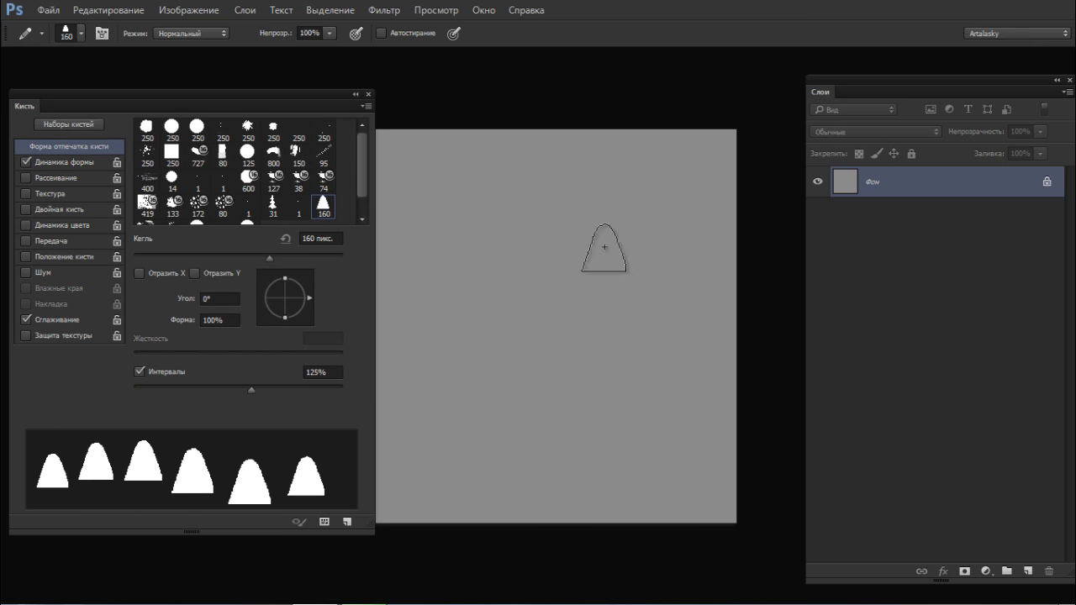
drag(622, 224, 368, 234)
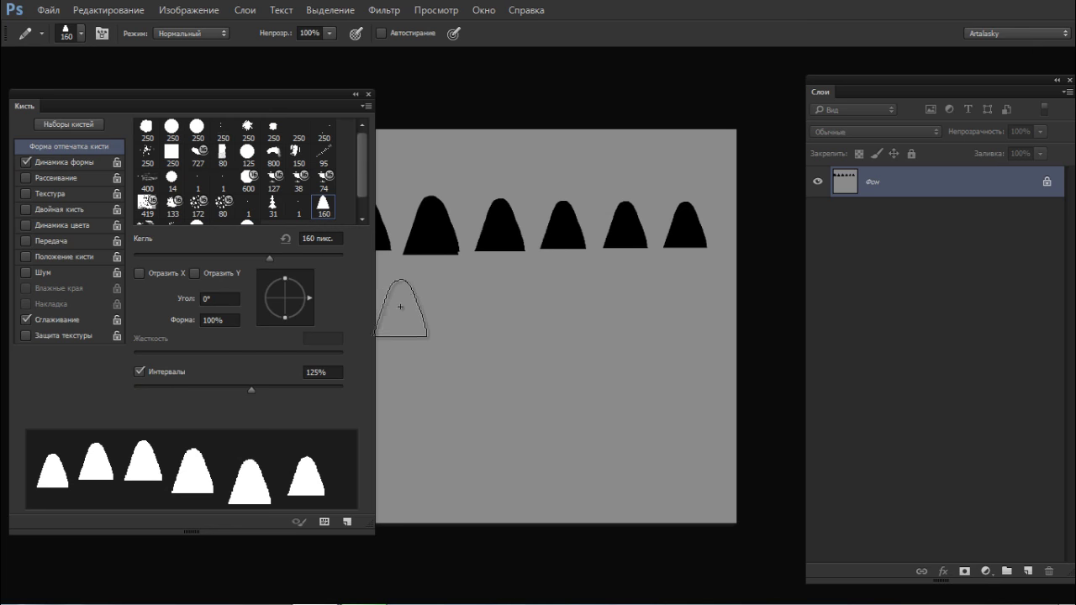
drag(400, 307, 725, 309)
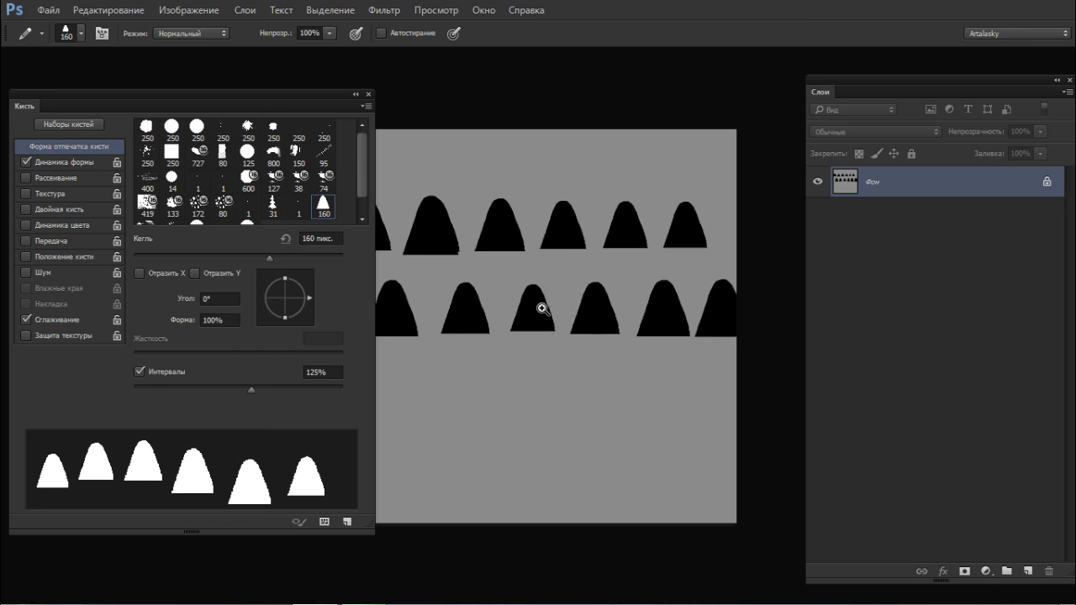
Step: Set the brush size jitter to 40% and paint a third row of mountains below the other two
mouse_move(516, 310)
mouse_down()
mouse_move(596, 318)
mouse_move(564, 288)
mouse_up()
drag(478, 239, 433, 220)
click(68, 161)
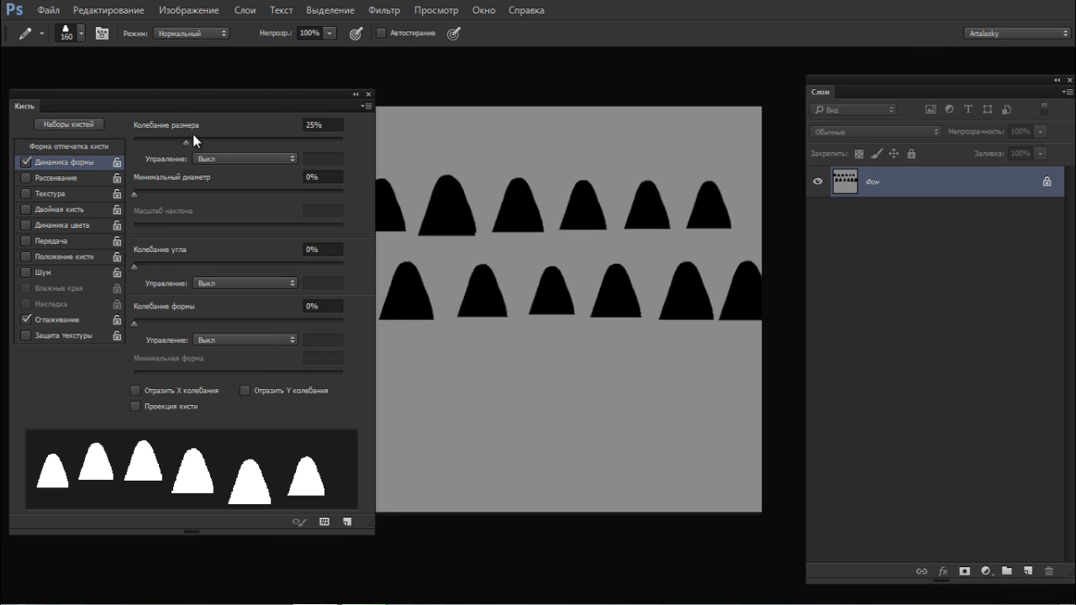
drag(183, 138, 218, 133)
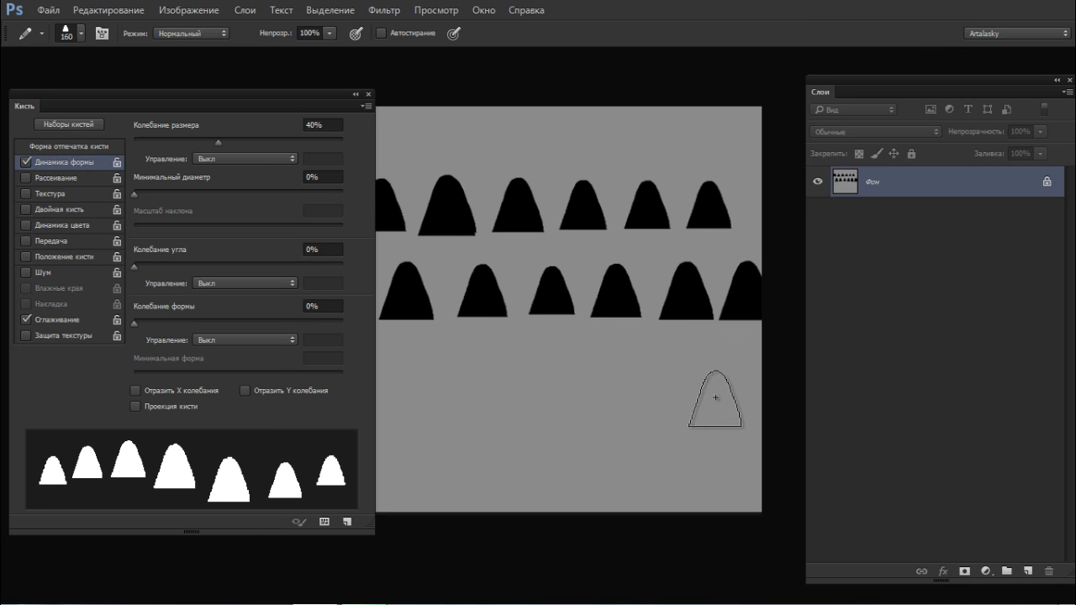
mouse_move(715, 398)
mouse_down()
mouse_move(338, 417)
mouse_move(519, 425)
mouse_move(722, 401)
mouse_up()
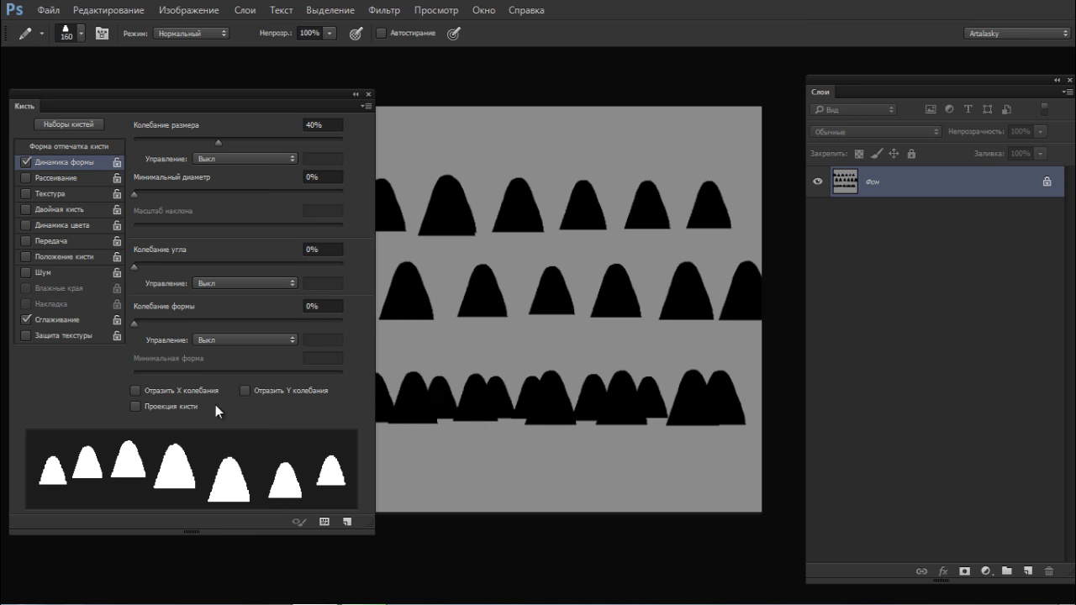
Step: Undo the third row of mountains and set the brush spacing to 10%
key(ctrl+z)
click(62, 143)
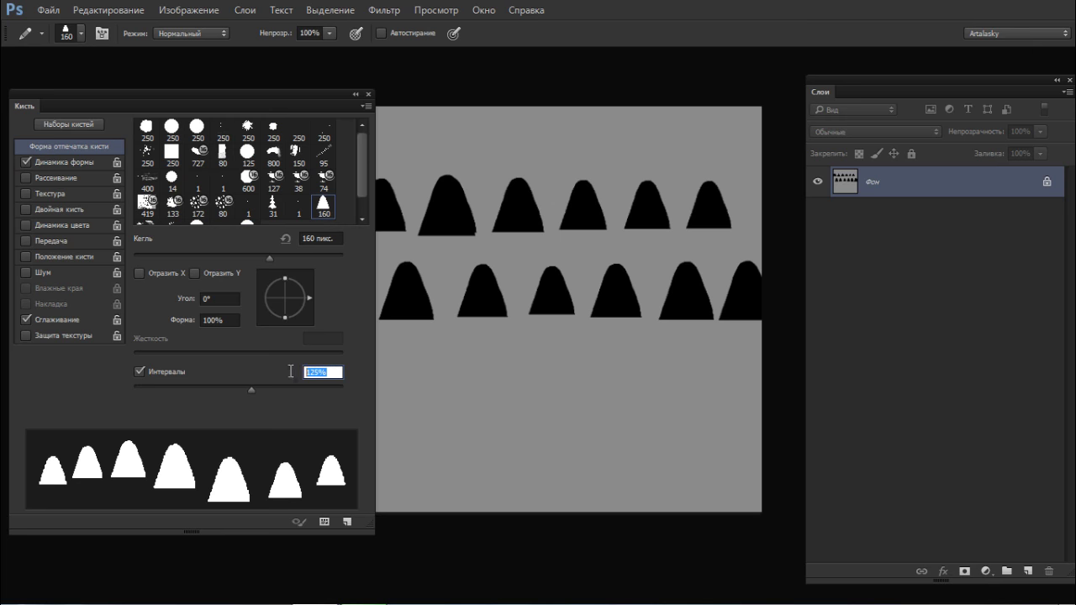
text(10)
key(Return)
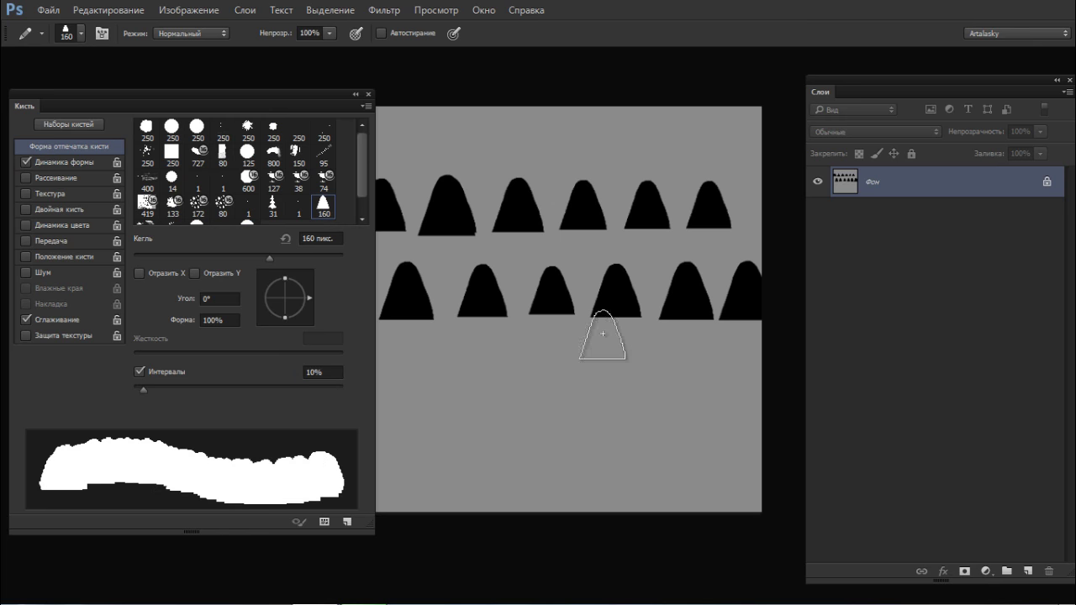
Step: Paint a continuous mountain range with a taller central peak across the full width of the lower canvas
mouse_move(454, 427)
mouse_down()
mouse_move(560, 412)
mouse_move(664, 436)
mouse_move(440, 446)
mouse_move(491, 464)
mouse_move(600, 440)
mouse_up()
key(f)
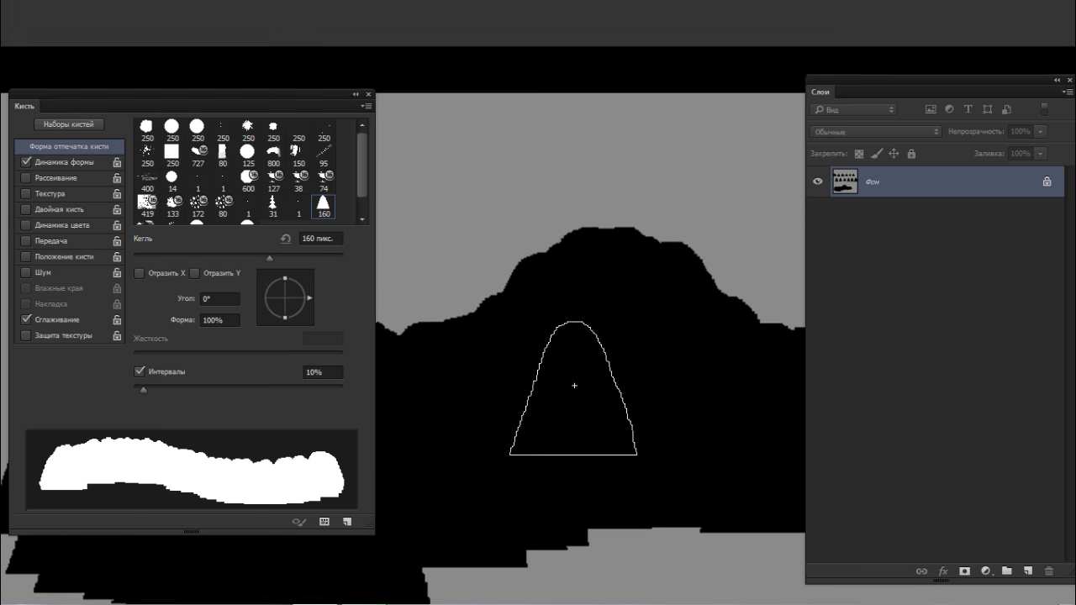
key(space)
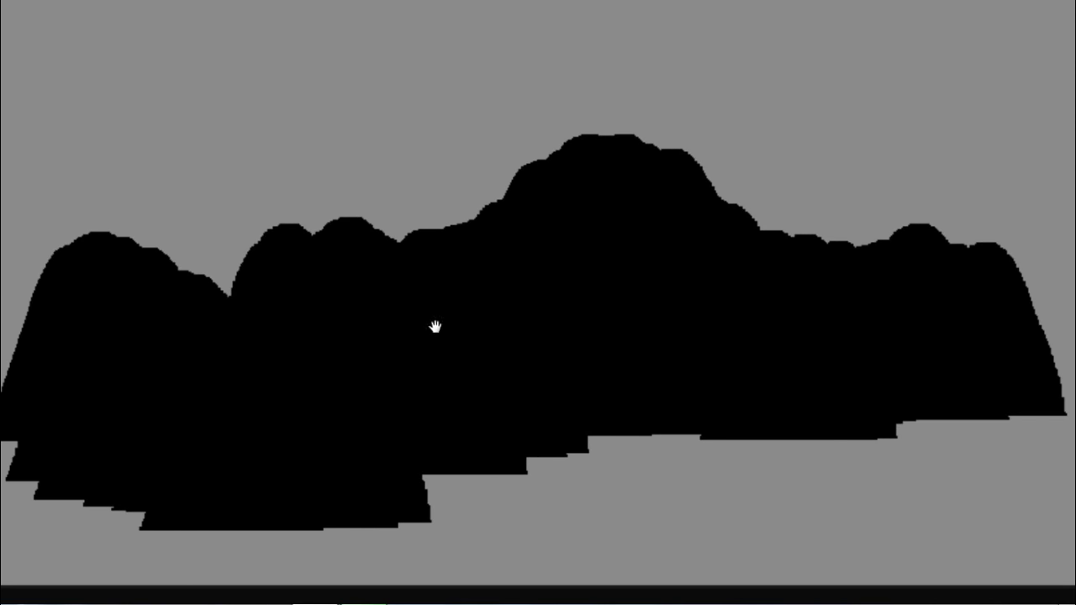
mouse_move(435, 324)
mouse_down()
mouse_move(577, 377)
mouse_move(599, 370)
mouse_up()
drag(163, 394, 100, 331)
drag(168, 459, 207, 463)
key(space)
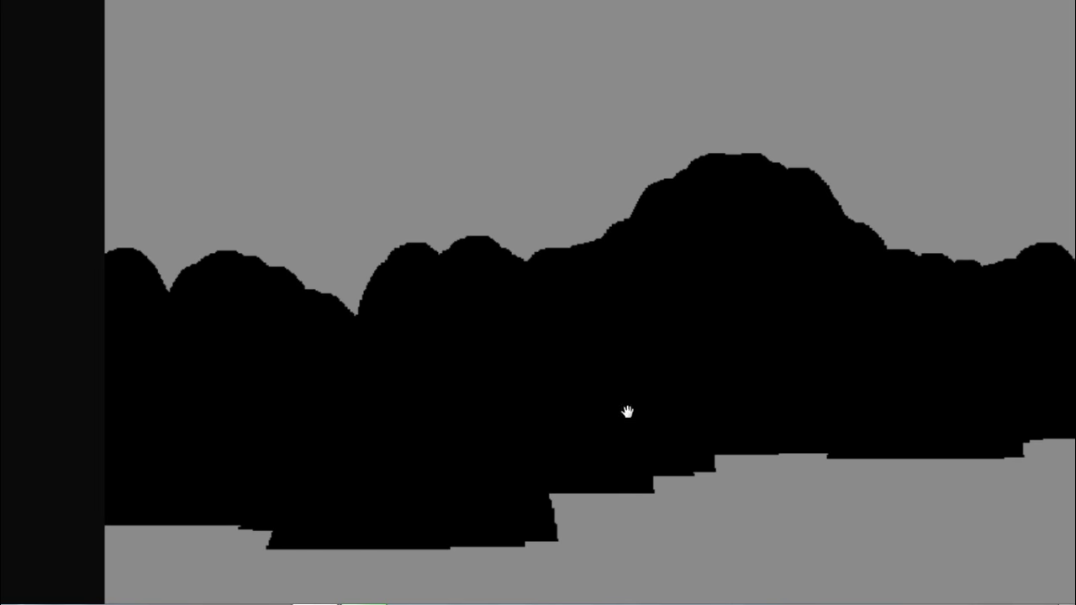
drag(628, 412, 421, 420)
click(791, 436)
key(space)
mouse_move(957, 351)
mouse_down()
mouse_move(852, 454)
mouse_move(530, 421)
mouse_move(509, 432)
mouse_up()
click(732, 401)
drag(751, 371, 719, 510)
Step: Fill the grey gaps beneath the lower mountain range with black down to the canvas's bottom edge
key(ctrl+space)
drag(621, 429, 498, 427)
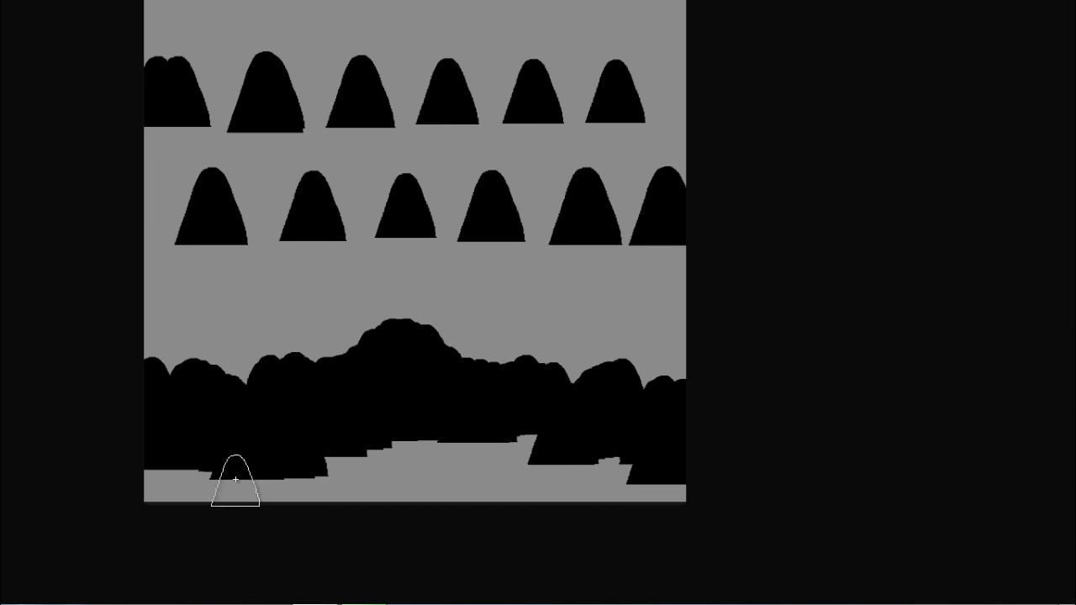
drag(276, 482, 119, 486)
drag(335, 474, 656, 476)
drag(555, 472, 639, 477)
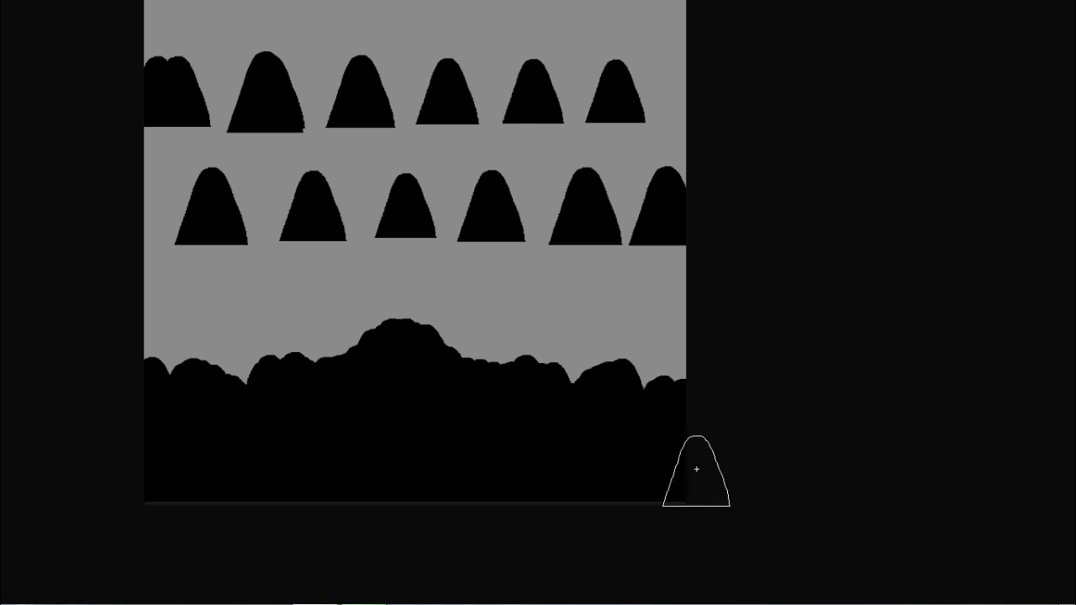
Step: Remove the two upper rows of separate mountains by selecting their area and filling it with the background grey
key(space)
mouse_move(386, 200)
mouse_down()
mouse_move(473, 279)
mouse_move(488, 266)
mouse_up()
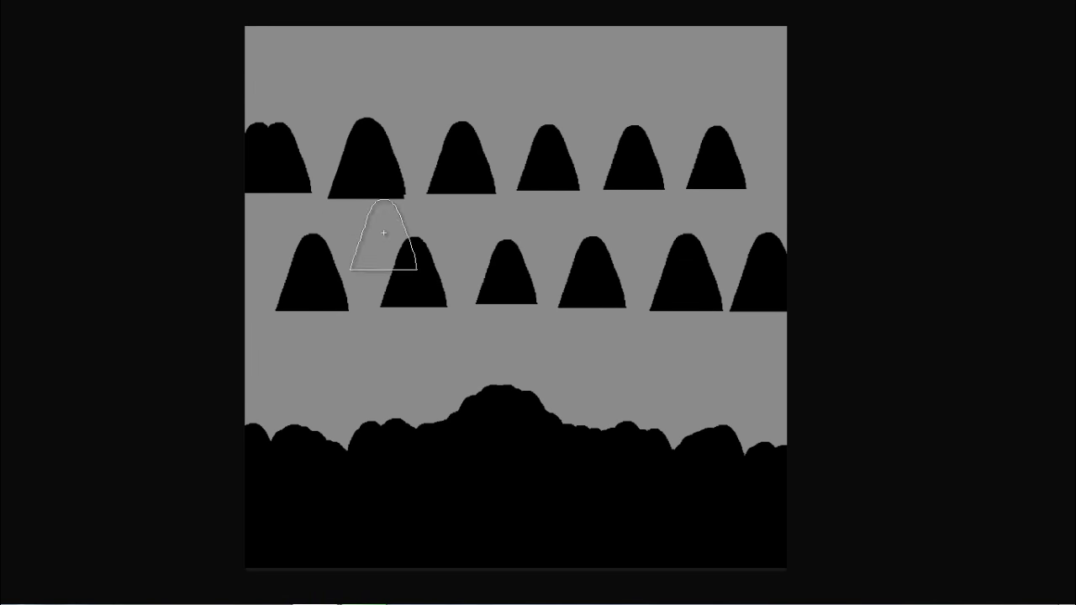
drag(397, 208, 454, 202)
key(ctrl+space)
mouse_move(394, 241)
mouse_down()
mouse_move(418, 230)
mouse_move(372, 231)
mouse_up()
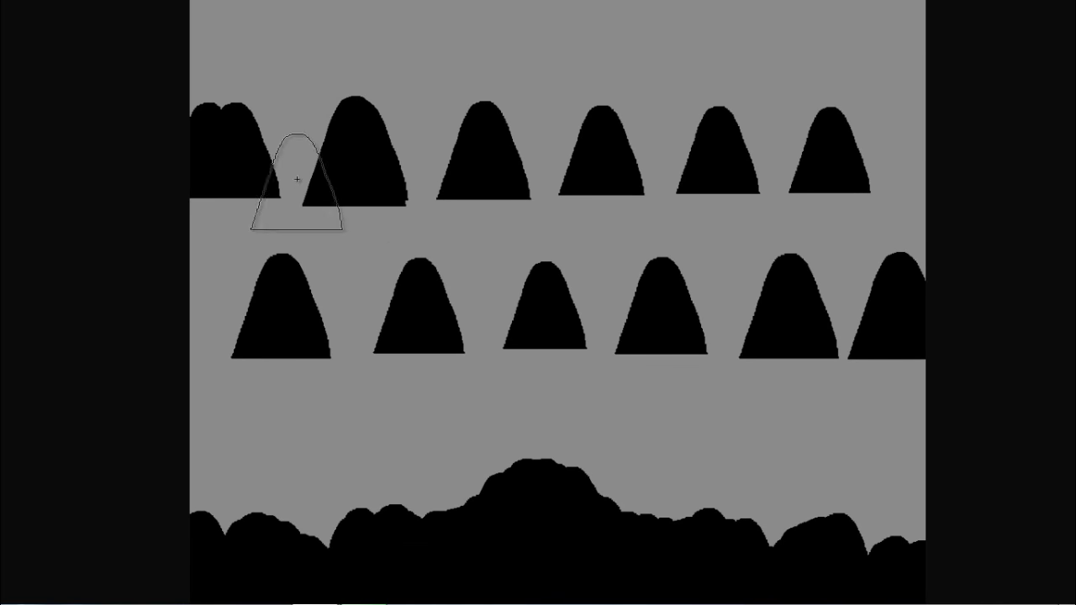
drag(155, 50, 961, 370)
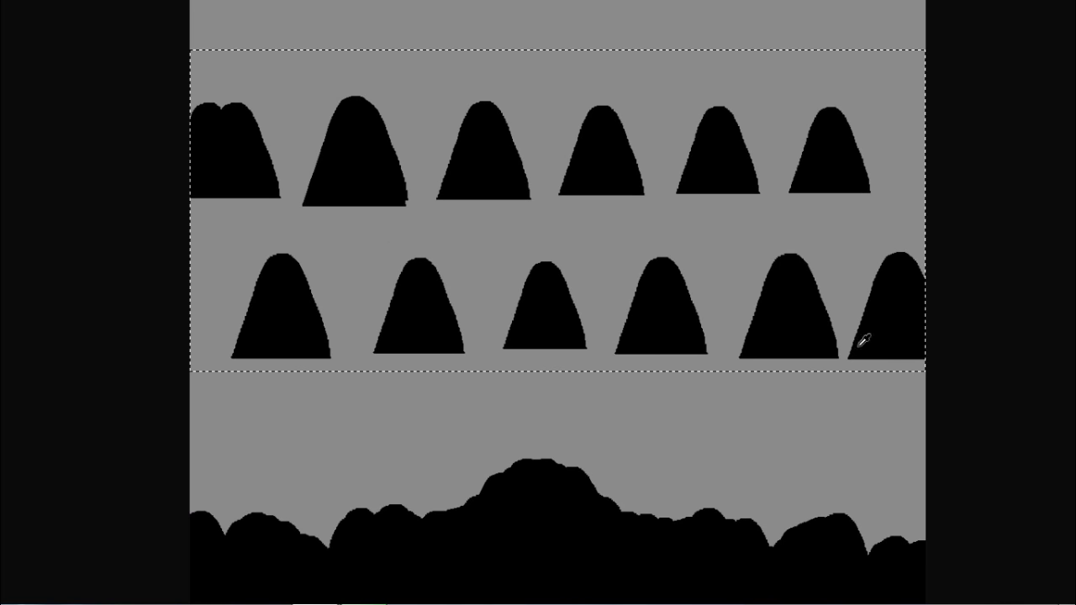
key(shift+F5)
click(668, 185)
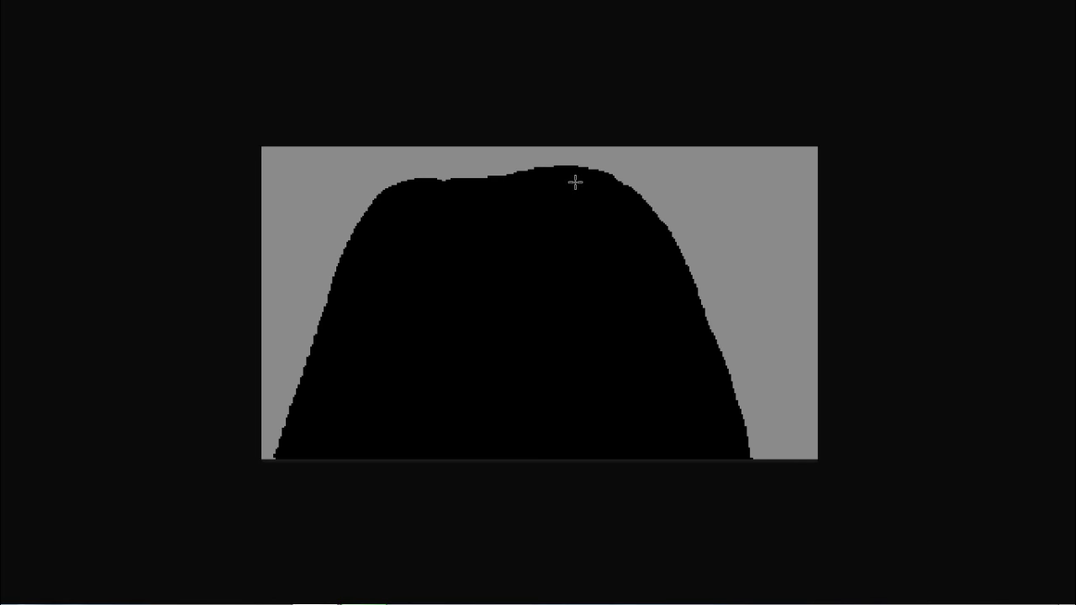
click(716, 293)
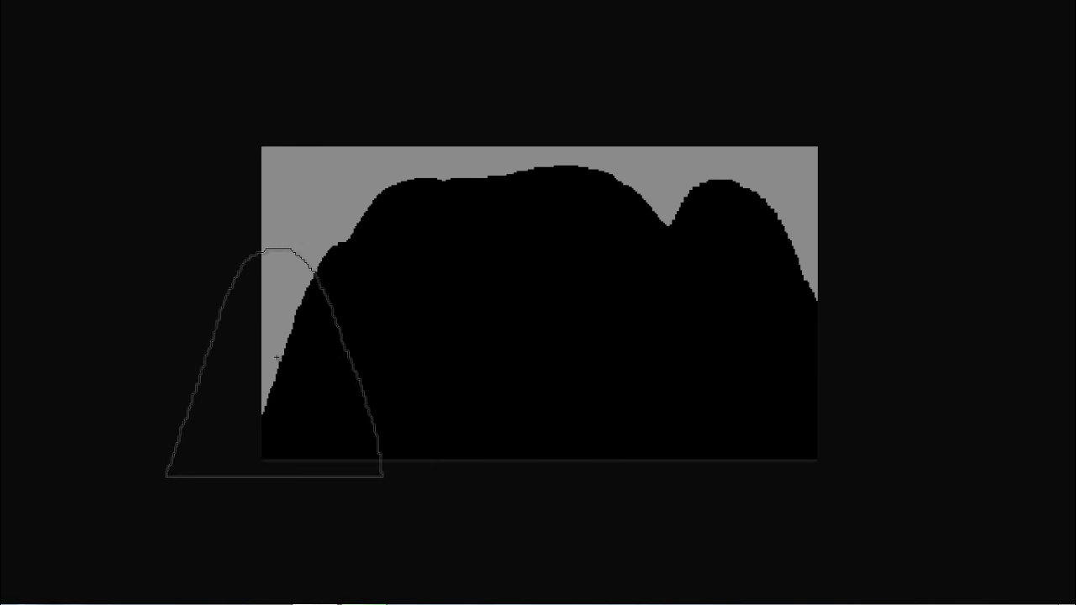
click(315, 345)
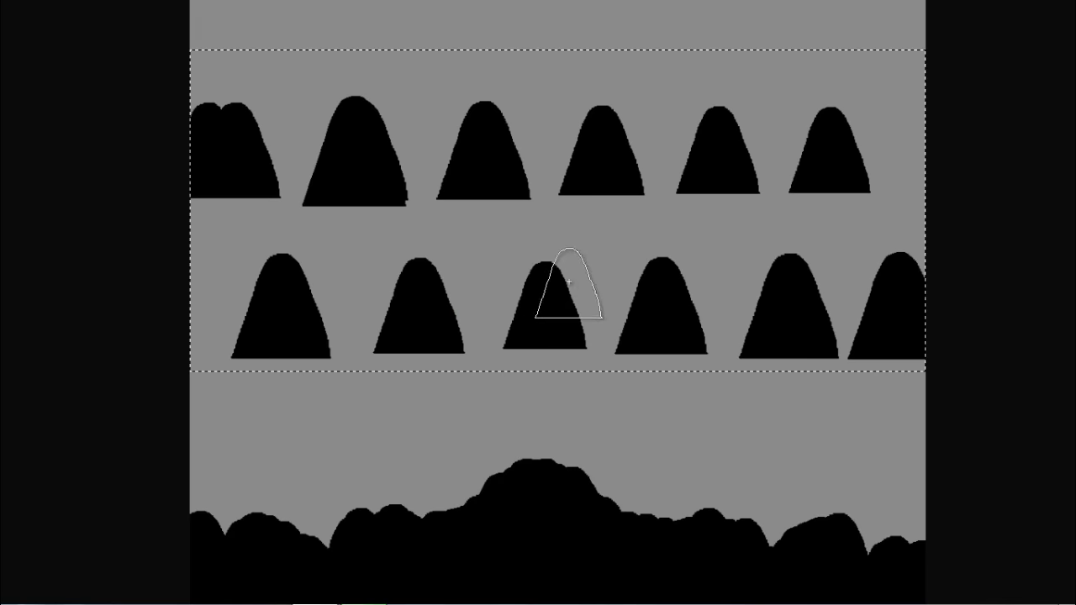
key(alt)
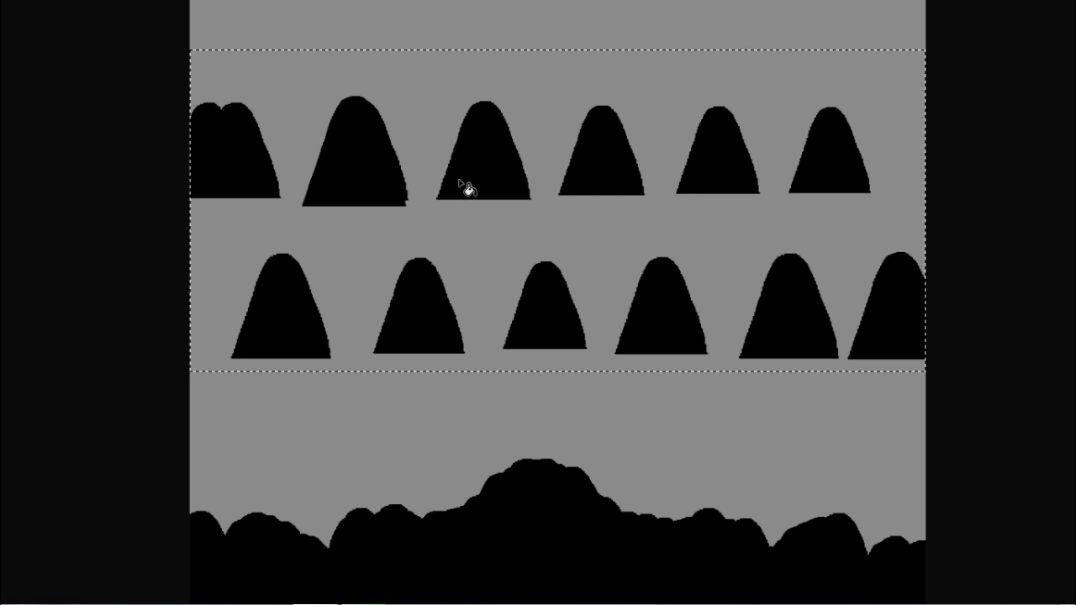
click(480, 173)
Step: Clear the selection and add a new layer above the background
key(ctrl+shift+a)
key(ctrl+shift+n)
key(Return)
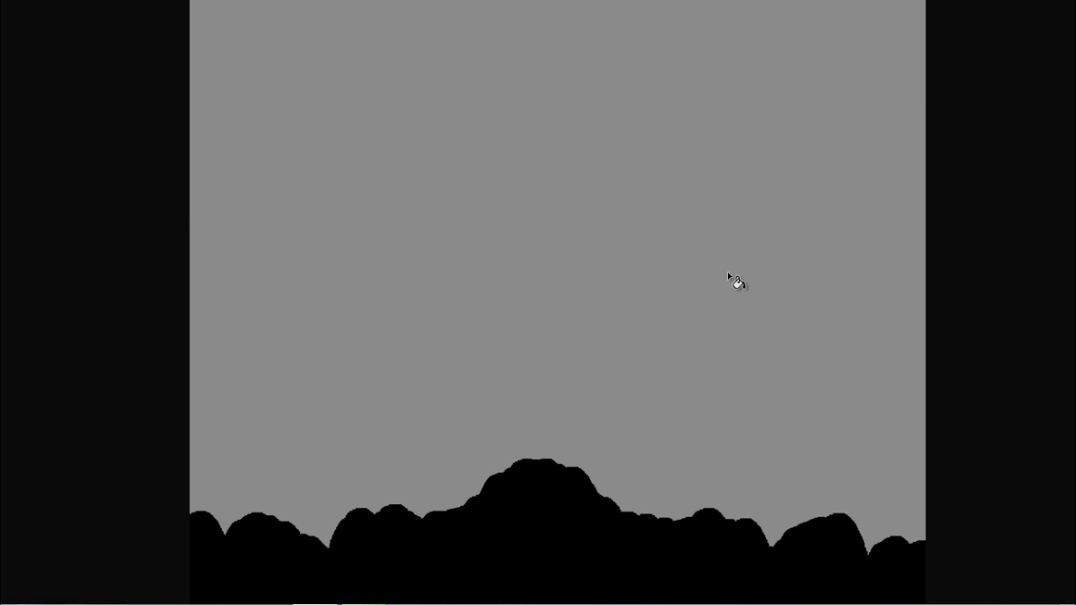
Step: Try mountain strokes with the brush angle jitter at 20% and at 10%, undoing each stroke
key(b)
key(F5)
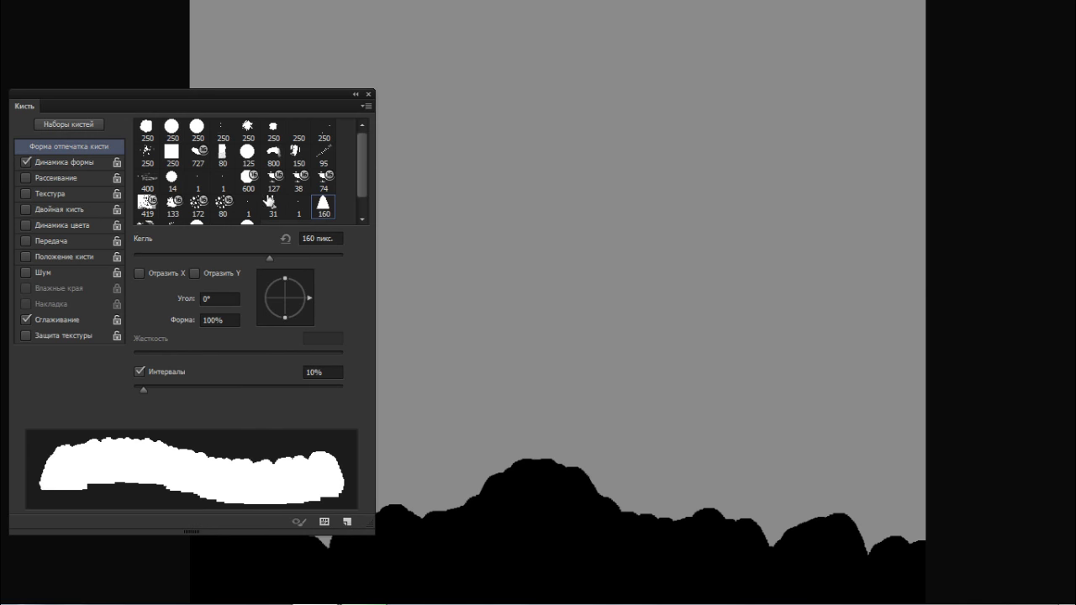
click(66, 162)
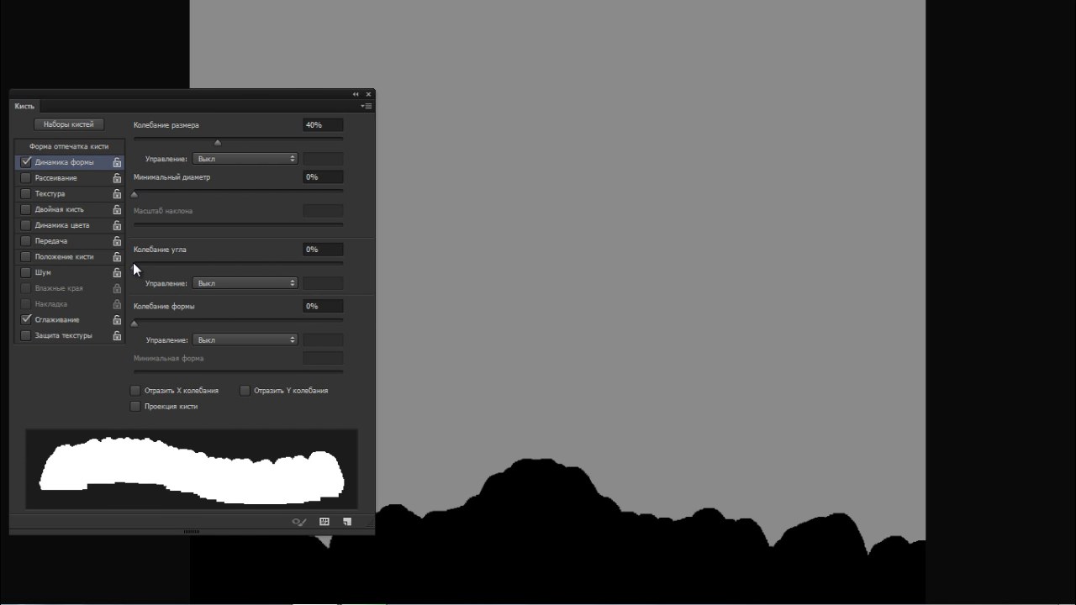
drag(139, 262, 155, 259)
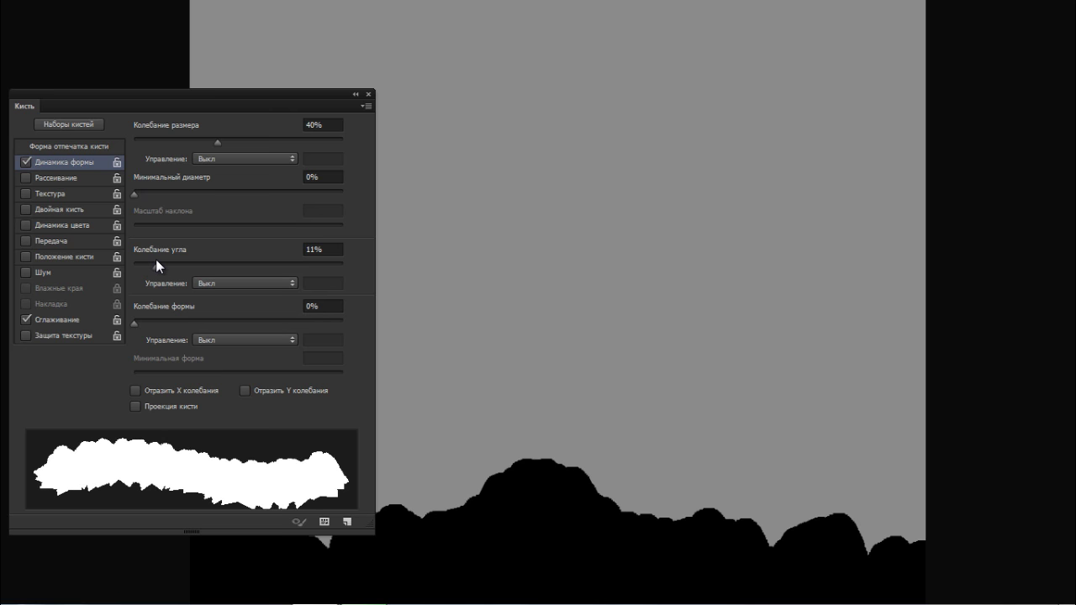
drag(172, 258, 175, 260)
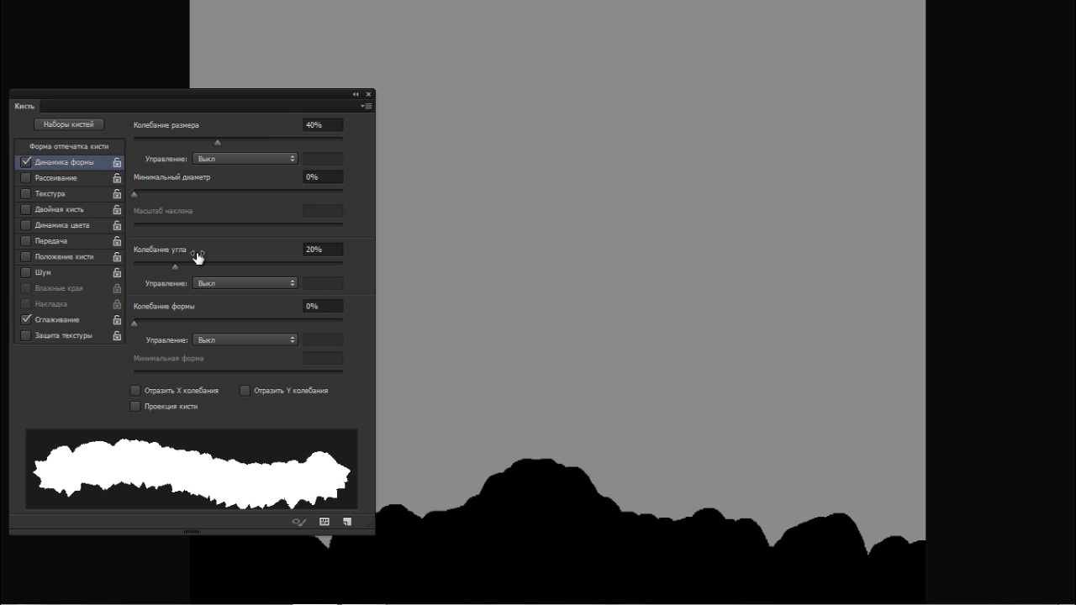
mouse_move(560, 192)
mouse_down()
mouse_move(693, 188)
mouse_move(760, 167)
mouse_move(631, 137)
mouse_move(476, 145)
mouse_move(481, 172)
mouse_move(611, 202)
mouse_move(795, 202)
mouse_up()
key(ctrl+z)
text(10)
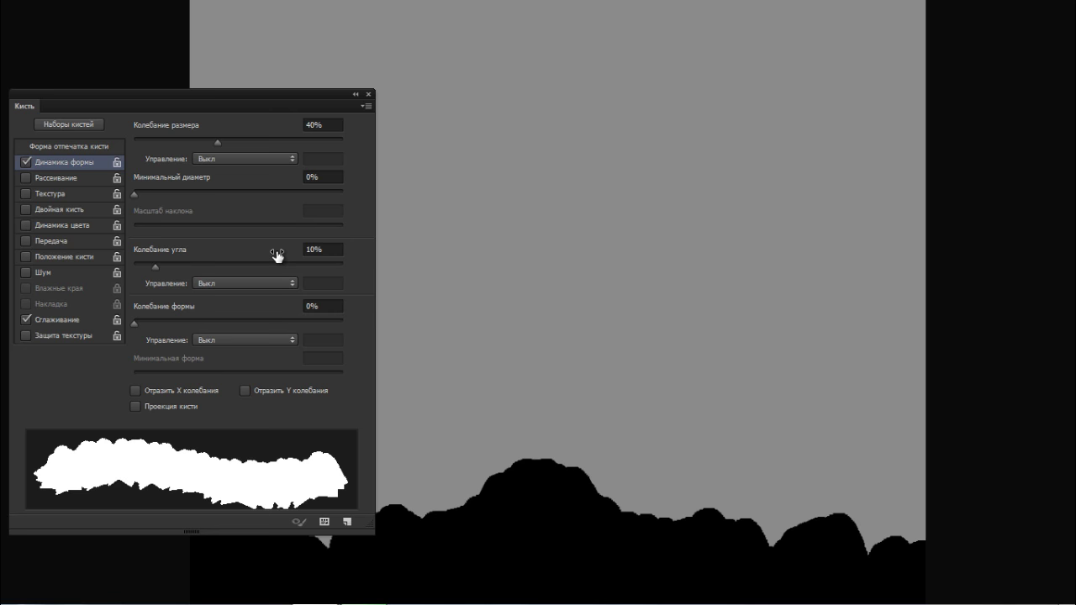
mouse_move(406, 228)
mouse_down()
mouse_move(683, 205)
mouse_move(734, 156)
mouse_move(738, 123)
mouse_move(758, 109)
mouse_move(826, 107)
mouse_move(871, 145)
mouse_move(766, 192)
mouse_move(561, 227)
mouse_move(384, 205)
mouse_move(409, 165)
mouse_move(619, 237)
mouse_up()
key(ctrl+z)
Step: Set the brush angle jitter to 4% and paint a mountain range with several peaks across the upper canvas
drag(149, 264, 141, 270)
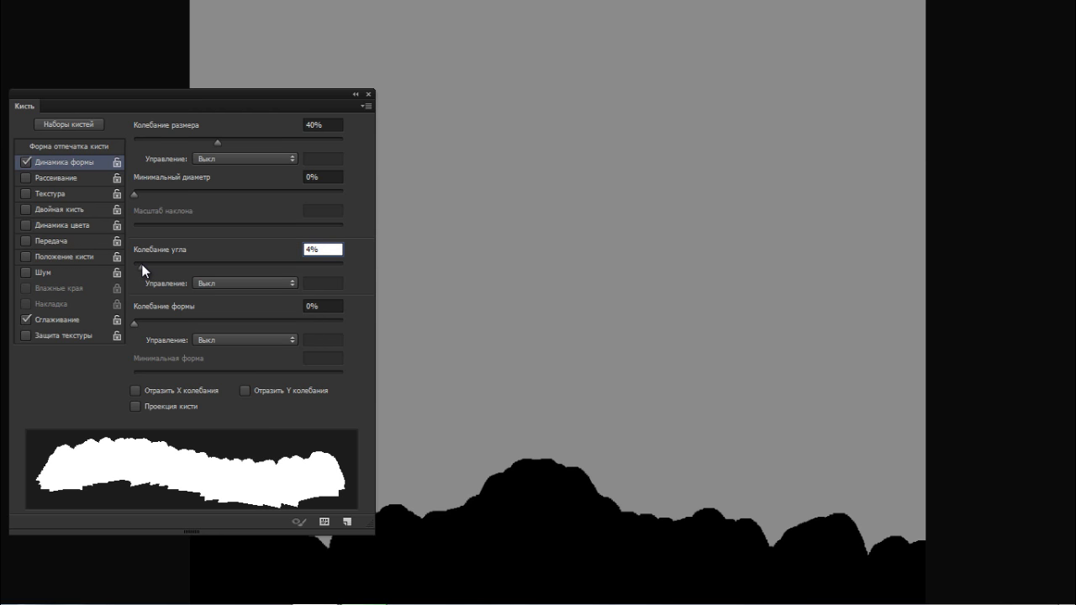
mouse_move(499, 212)
mouse_down()
mouse_move(855, 207)
mouse_move(846, 226)
mouse_move(539, 234)
mouse_move(419, 202)
mouse_up()
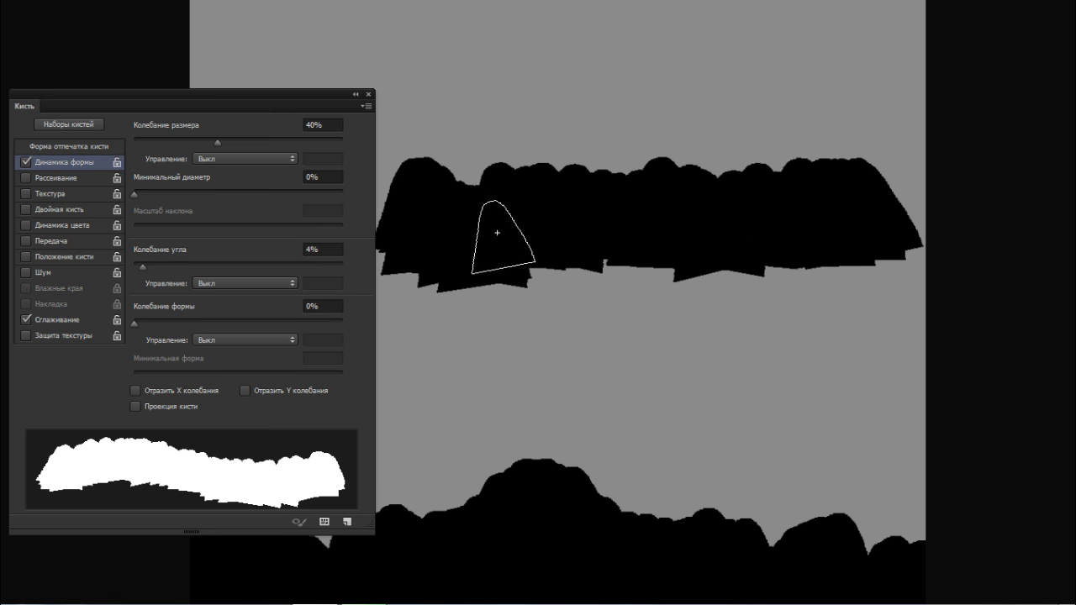
mouse_move(687, 206)
mouse_down()
mouse_move(752, 157)
mouse_move(805, 198)
mouse_move(878, 221)
mouse_move(817, 263)
mouse_move(455, 253)
mouse_move(403, 161)
mouse_up()
drag(605, 284, 715, 242)
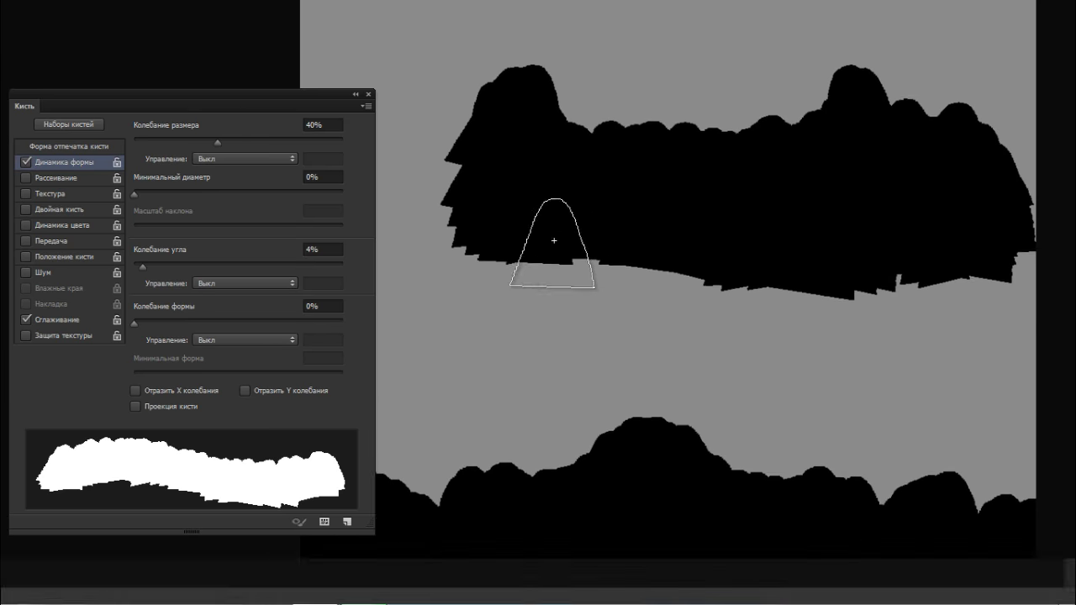
key(f)
key(f)
mouse_move(495, 222)
mouse_down()
mouse_move(291, 237)
mouse_move(310, 235)
mouse_move(291, 211)
mouse_move(215, 176)
mouse_move(617, 280)
mouse_move(903, 180)
mouse_move(768, 243)
mouse_move(532, 239)
mouse_up()
mouse_move(742, 269)
mouse_down()
mouse_move(481, 292)
mouse_move(163, 295)
mouse_move(196, 320)
mouse_move(568, 206)
mouse_up()
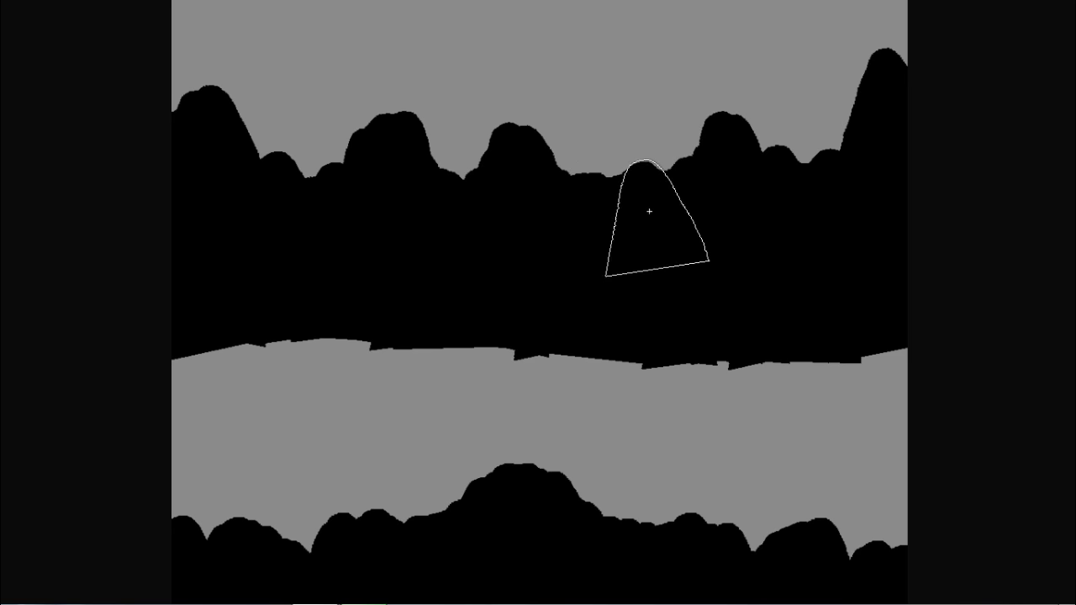
Step: Trim the ragged underside of the upper range to a straight edge by deleting a full-width rectangular strip
right_click(730, 224)
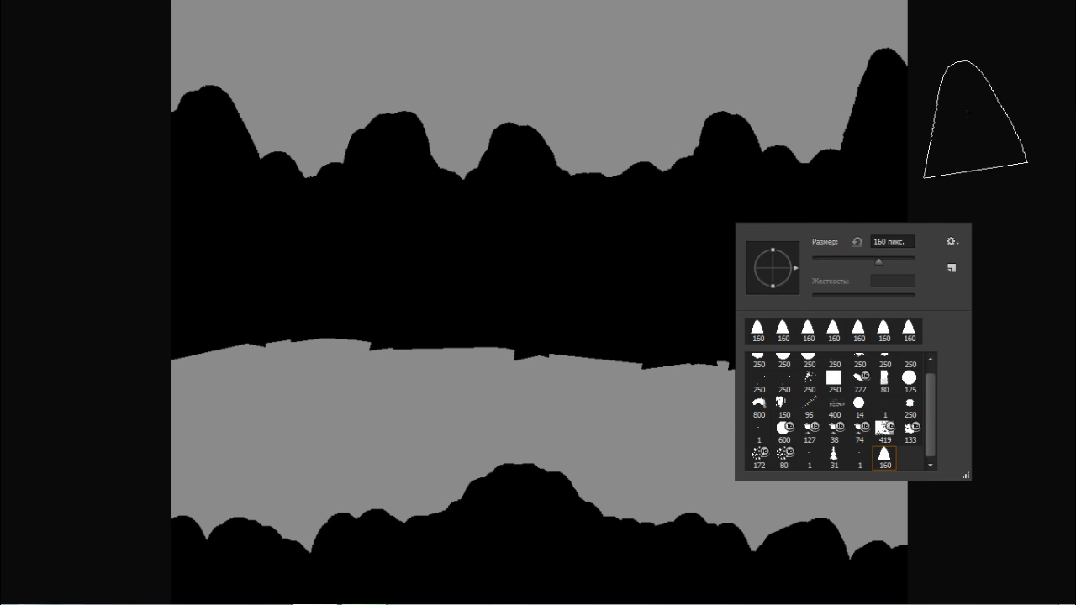
click(956, 126)
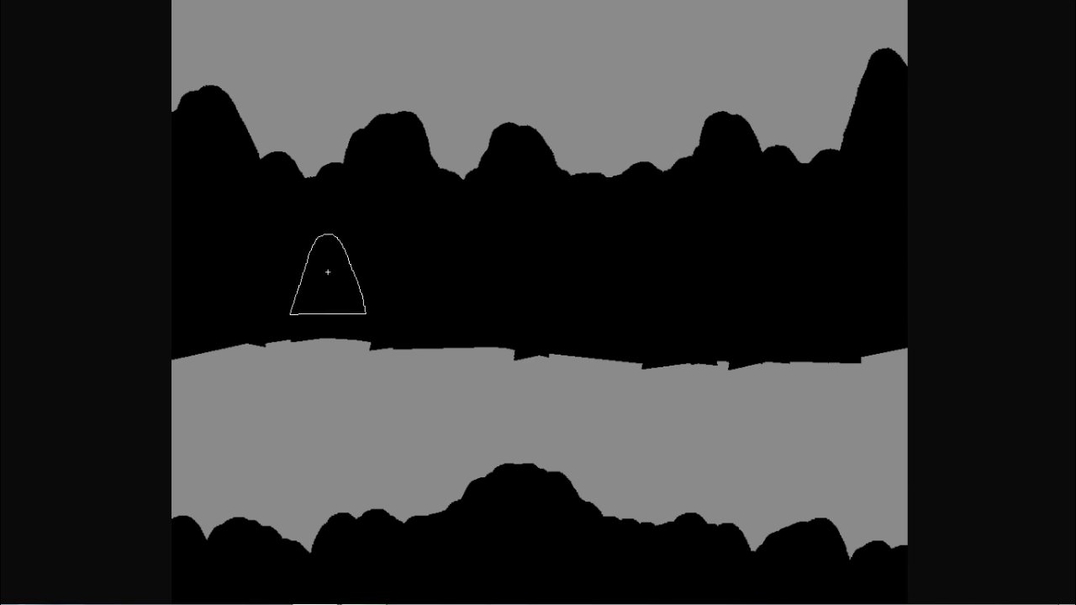
drag(146, 388, 932, 272)
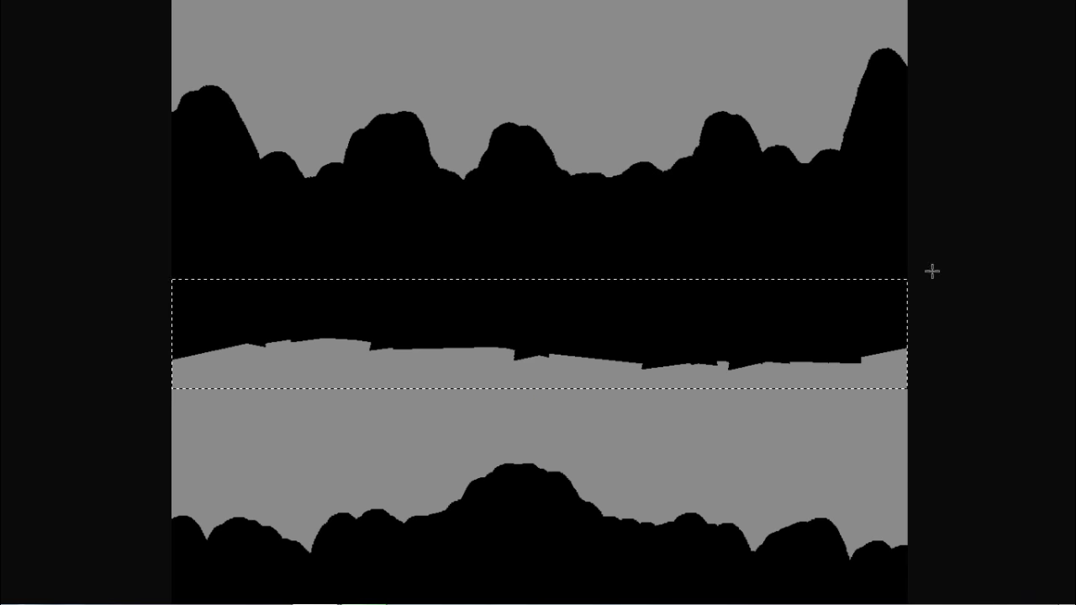
key(Delete)
key(ctrl+d)
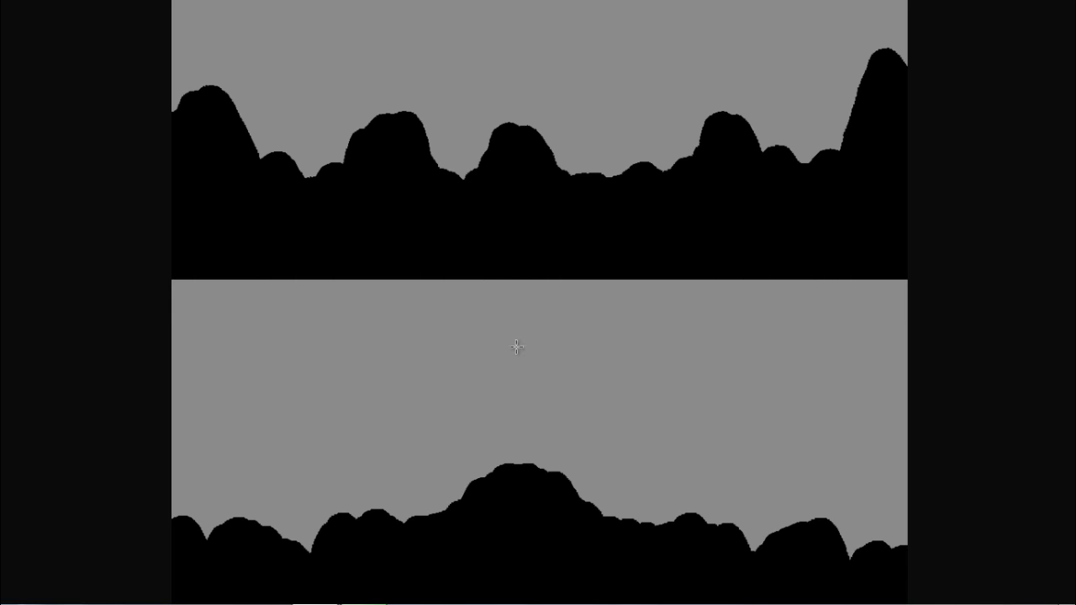
Step: Try a mountain range between the two existing ranges with the brush roundness jitter raised to 43%, and undo it
mouse_move(492, 360)
mouse_down()
mouse_move(529, 361)
mouse_move(559, 384)
mouse_up()
key(ctrl+z)
key(F5)
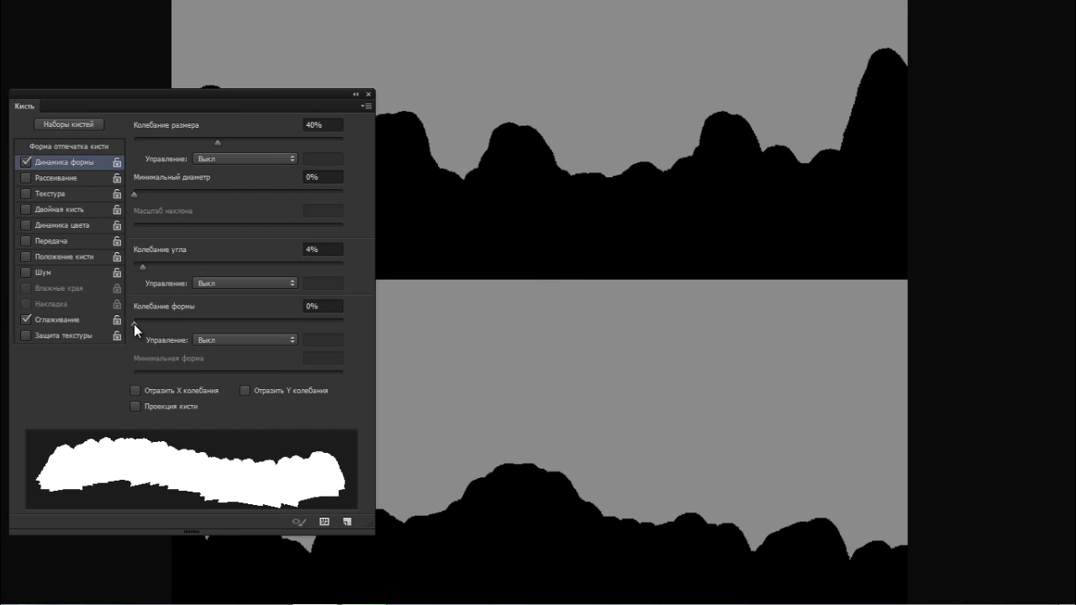
drag(133, 325, 183, 322)
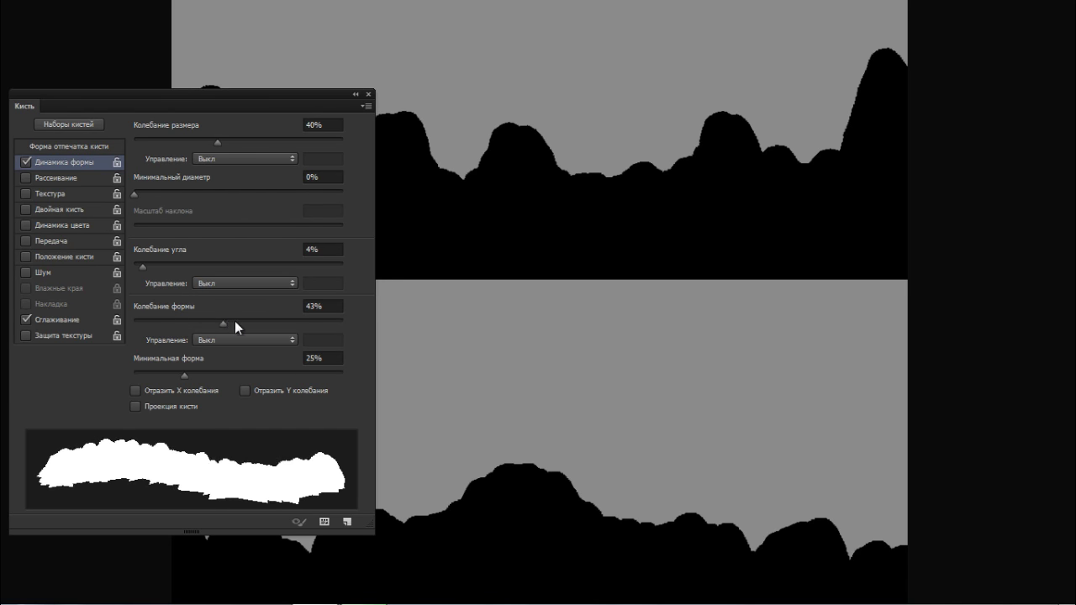
drag(337, 311, 351, 310)
mouse_move(459, 355)
mouse_down()
mouse_move(592, 373)
mouse_move(755, 339)
mouse_move(866, 353)
mouse_up()
mouse_move(645, 371)
mouse_down()
mouse_move(387, 371)
mouse_move(441, 383)
mouse_move(647, 380)
mouse_move(836, 348)
mouse_up()
key(f)
key(f)
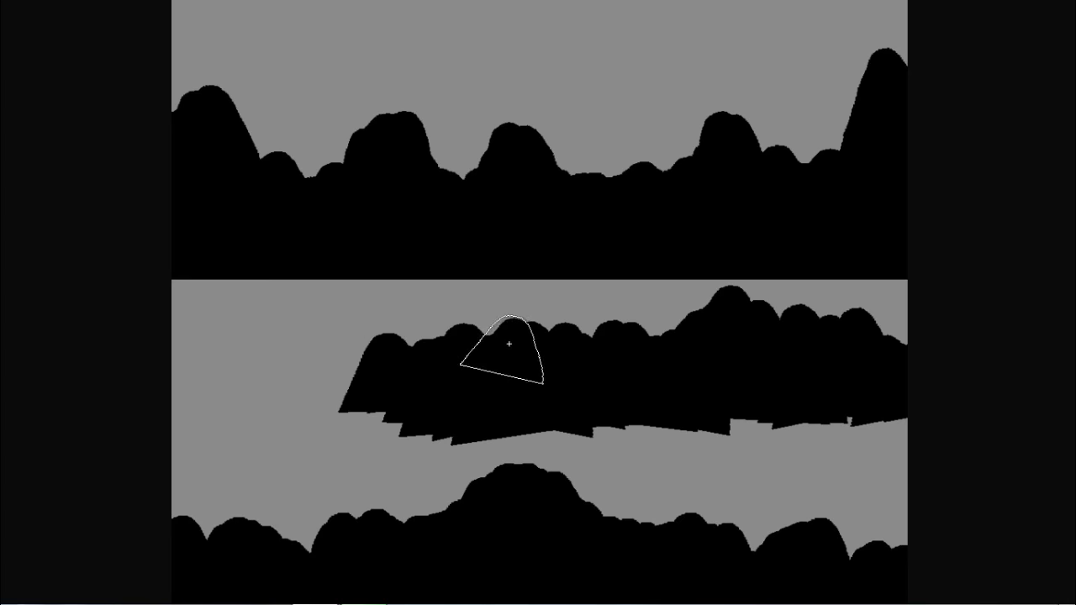
key(ctrl+z)
Step: Add another layer and paint a mountain range across the canvas between the upper and lower ranges
key(ctrl+shift+n)
key(Return)
mouse_move(144, 409)
mouse_down()
mouse_move(900, 404)
mouse_move(616, 403)
mouse_move(162, 440)
mouse_move(344, 416)
mouse_up()
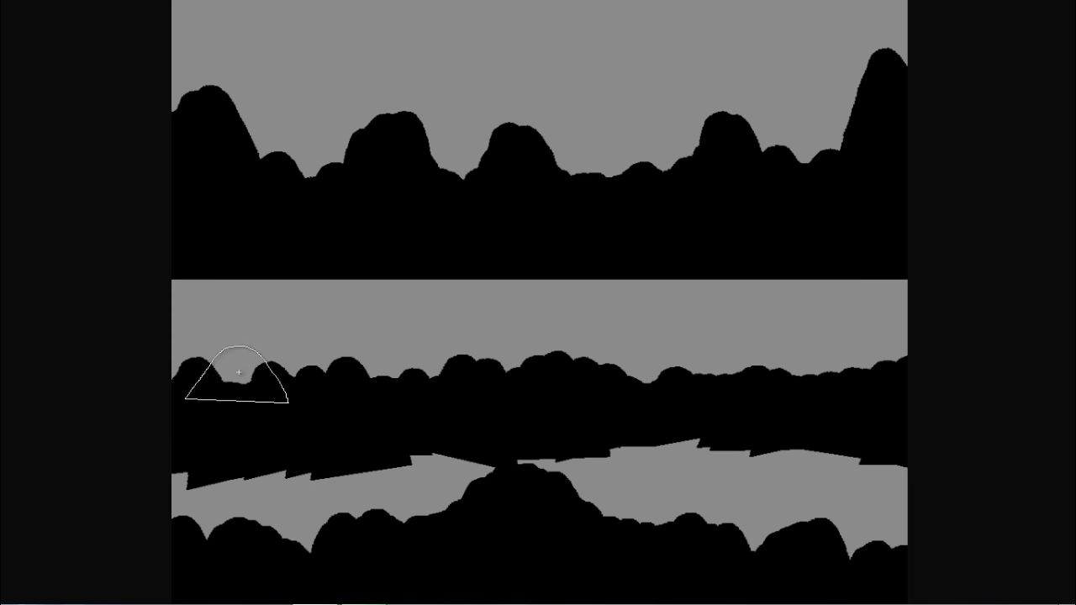
Step: Set the brush roundness jitter to 6% and paint a mountain mass with one tall peak on the newest layer
key(Tab)
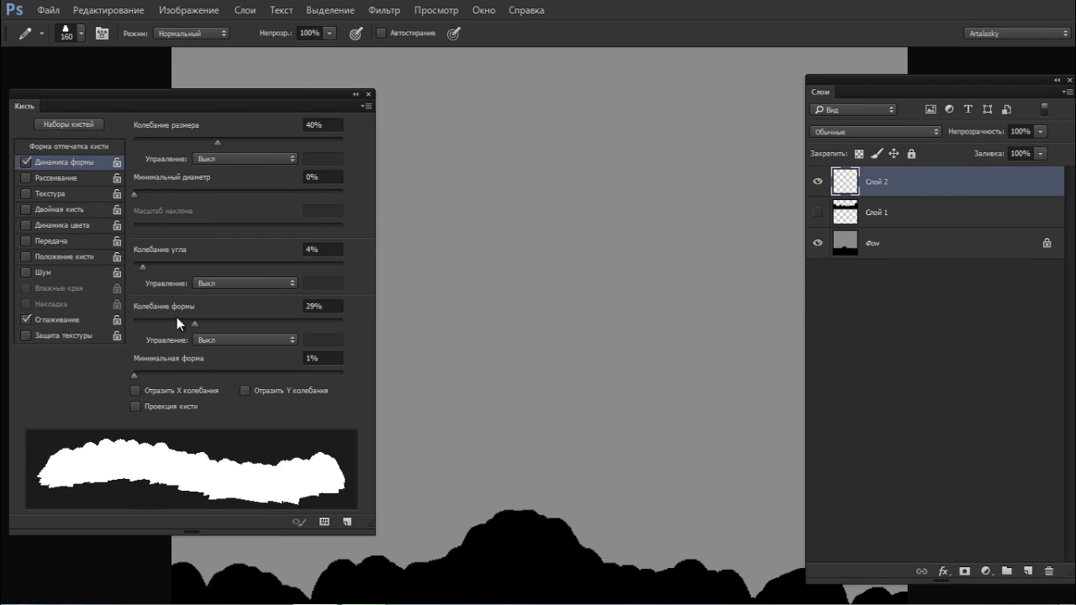
drag(177, 319, 146, 322)
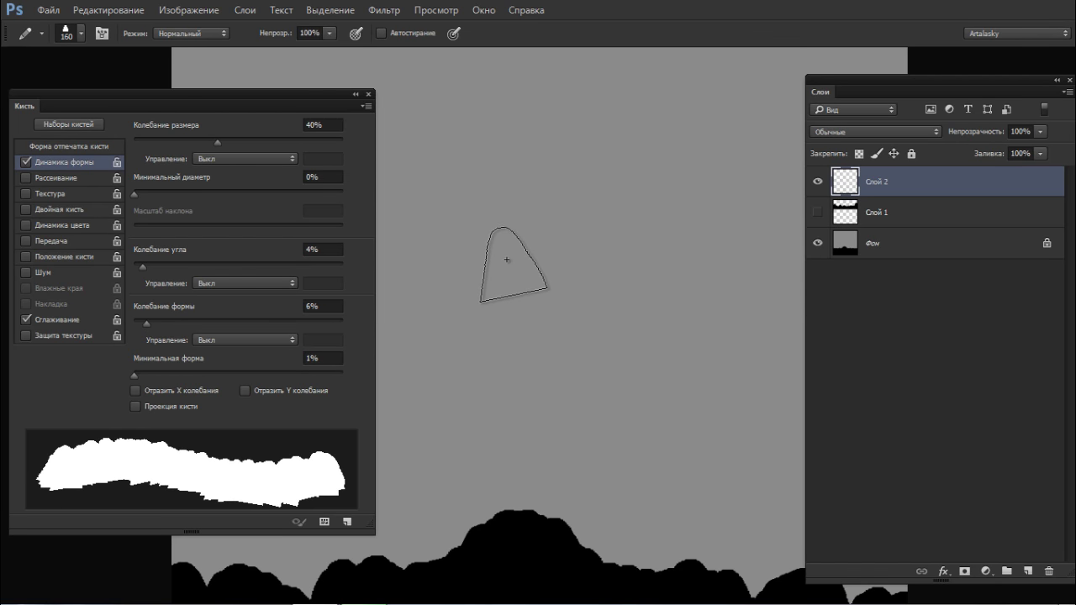
mouse_move(507, 260)
mouse_down()
mouse_move(558, 224)
mouse_move(585, 144)
mouse_move(590, 198)
mouse_move(679, 250)
mouse_move(407, 258)
mouse_up()
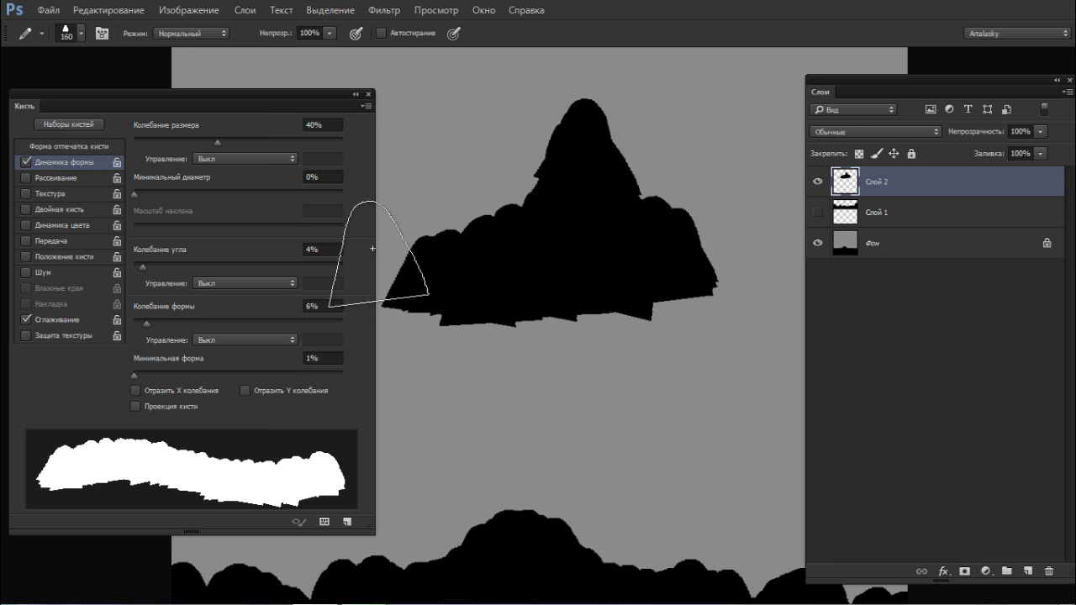
Step: Set the brush's angle jitter control to pen pressure and paint a test stroke over the mountain mass on Слой 2
click(246, 280)
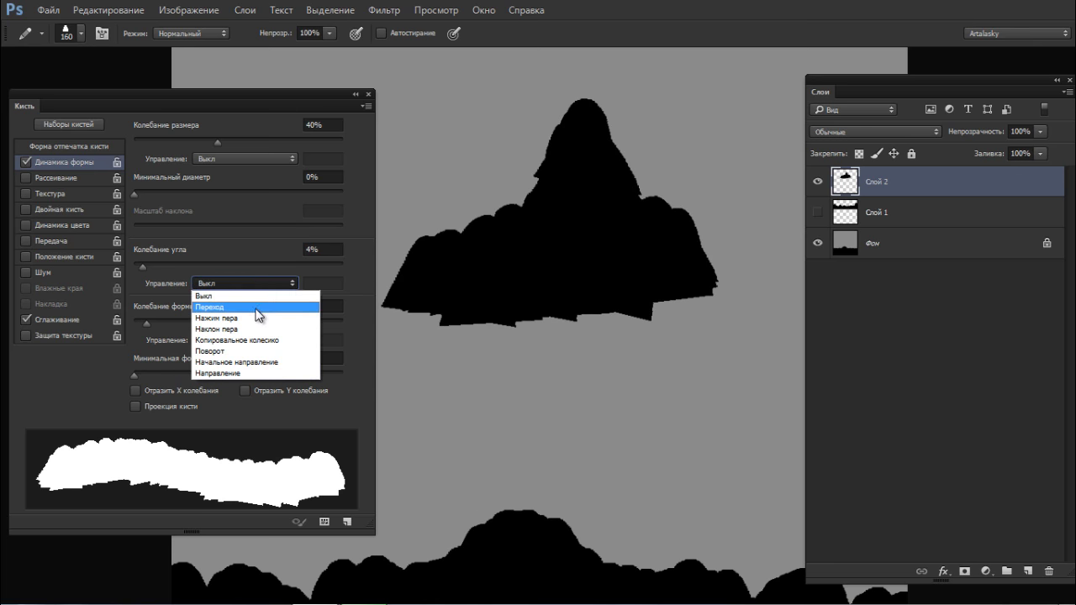
click(251, 318)
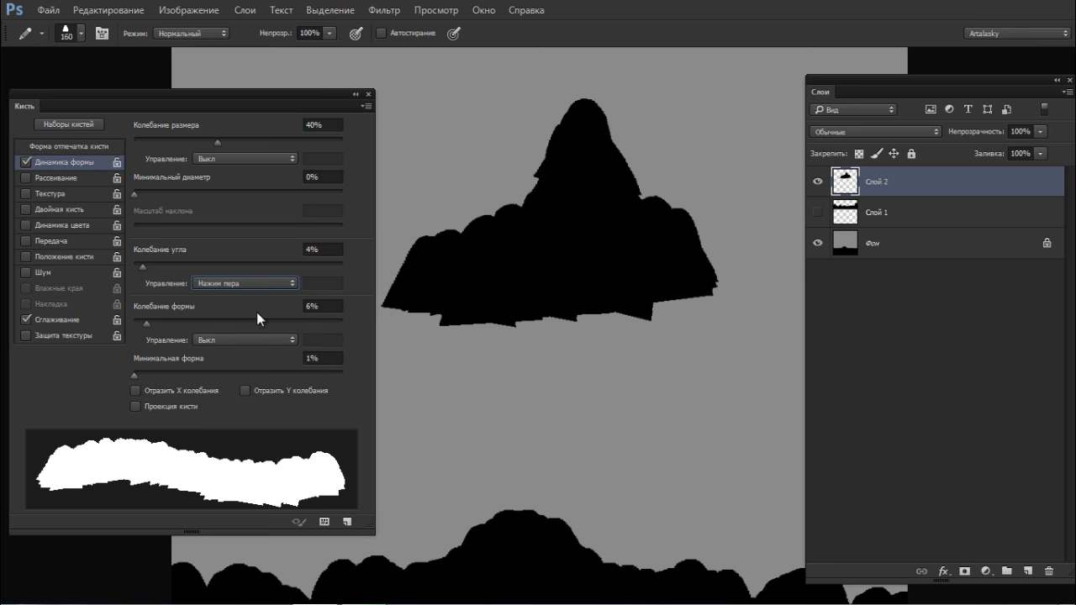
mouse_move(423, 147)
mouse_down()
mouse_move(468, 137)
mouse_move(513, 126)
mouse_up()
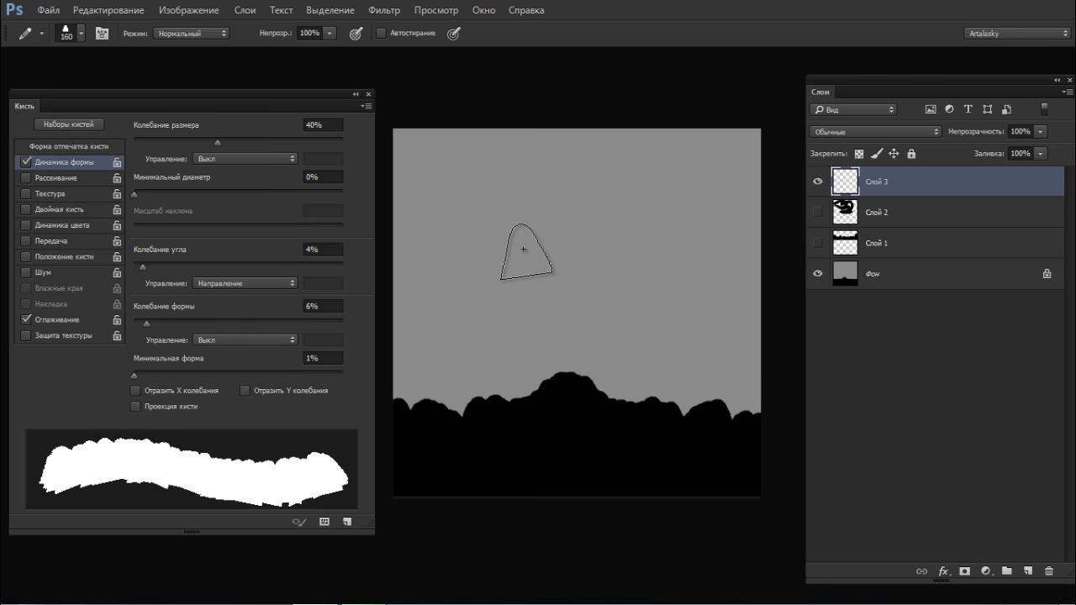
Step: Try winding strokes on Слой 3 with the brush angle following the stroke direction, and undo them all
click(266, 284)
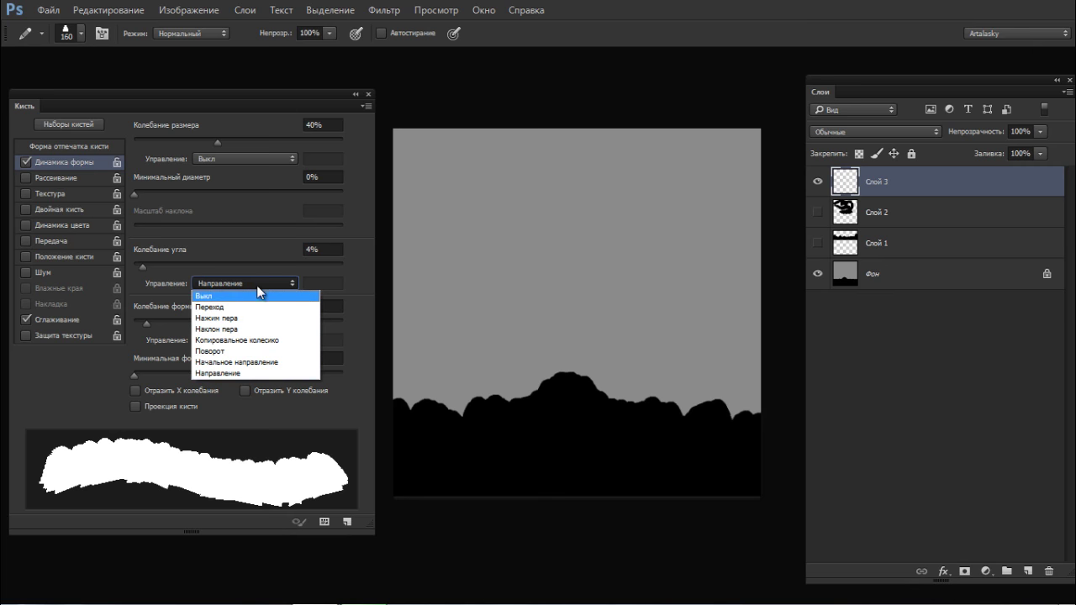
click(257, 285)
mouse_move(445, 252)
mouse_down()
mouse_move(495, 205)
mouse_move(540, 202)
mouse_move(563, 227)
mouse_move(566, 262)
mouse_move(591, 281)
mouse_move(619, 274)
mouse_move(655, 214)
mouse_move(706, 248)
mouse_up()
mouse_move(416, 181)
mouse_down()
mouse_move(469, 153)
mouse_move(525, 149)
mouse_move(581, 174)
mouse_move(715, 159)
mouse_move(740, 227)
mouse_up()
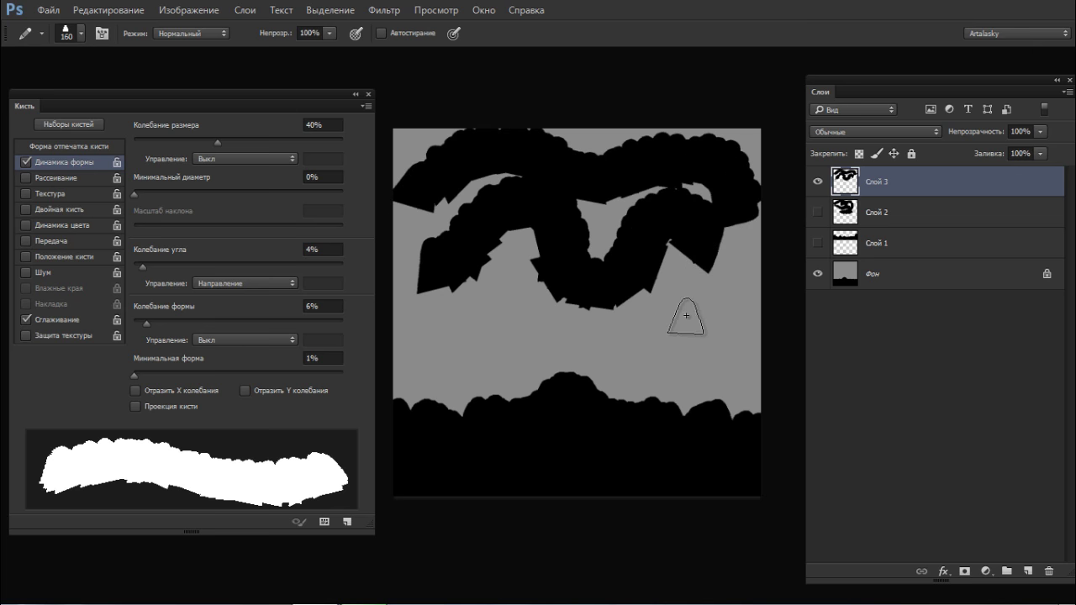
key(ctrl+z)
mouse_move(715, 305)
mouse_down()
mouse_move(519, 346)
mouse_move(510, 289)
mouse_move(641, 285)
mouse_move(737, 238)
mouse_up()
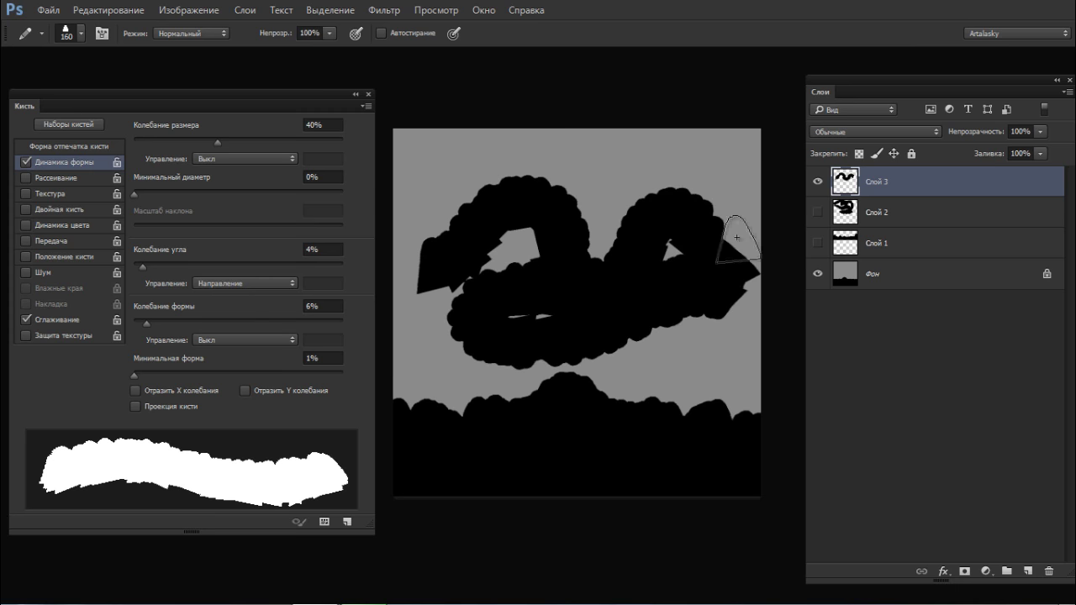
key(ctrl+z)
key(ctrl+alt+z)
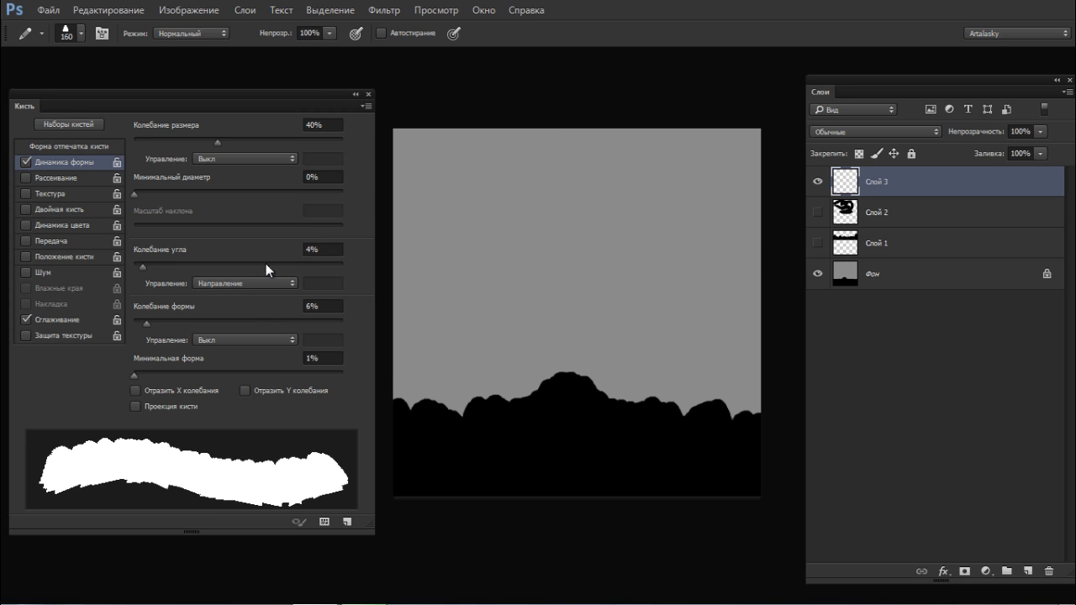
Step: Turn off the brush's angle control and paint a mountain with a tall central peak and lower flanking peaks on Слой 3
click(245, 283)
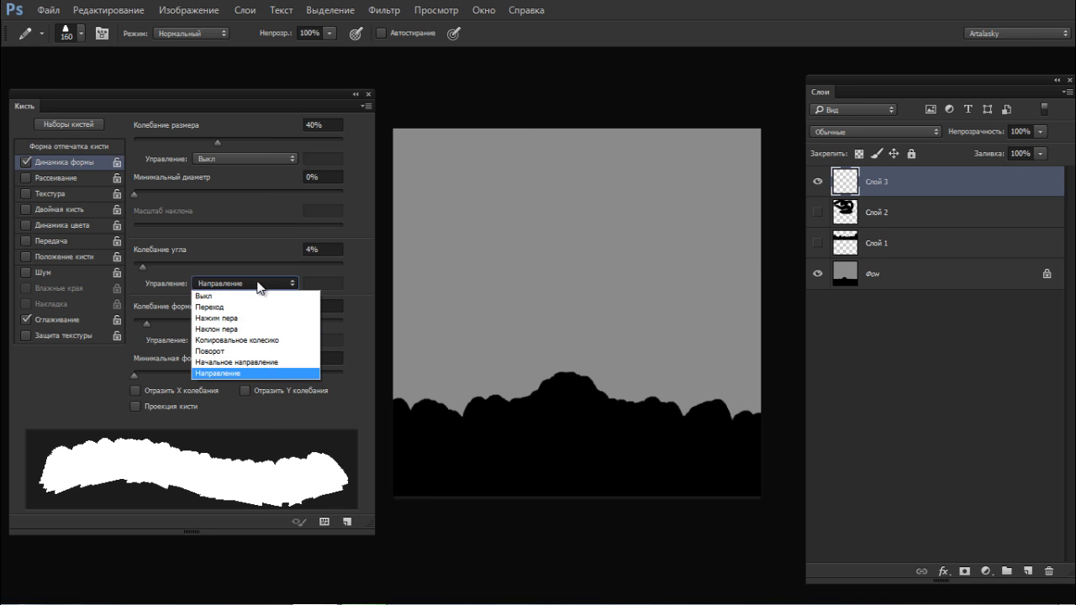
click(247, 297)
mouse_move(444, 271)
mouse_down()
mouse_move(494, 246)
mouse_move(516, 178)
mouse_move(550, 227)
mouse_move(694, 220)
mouse_move(625, 244)
mouse_move(433, 254)
mouse_up()
key(ctrl+z)
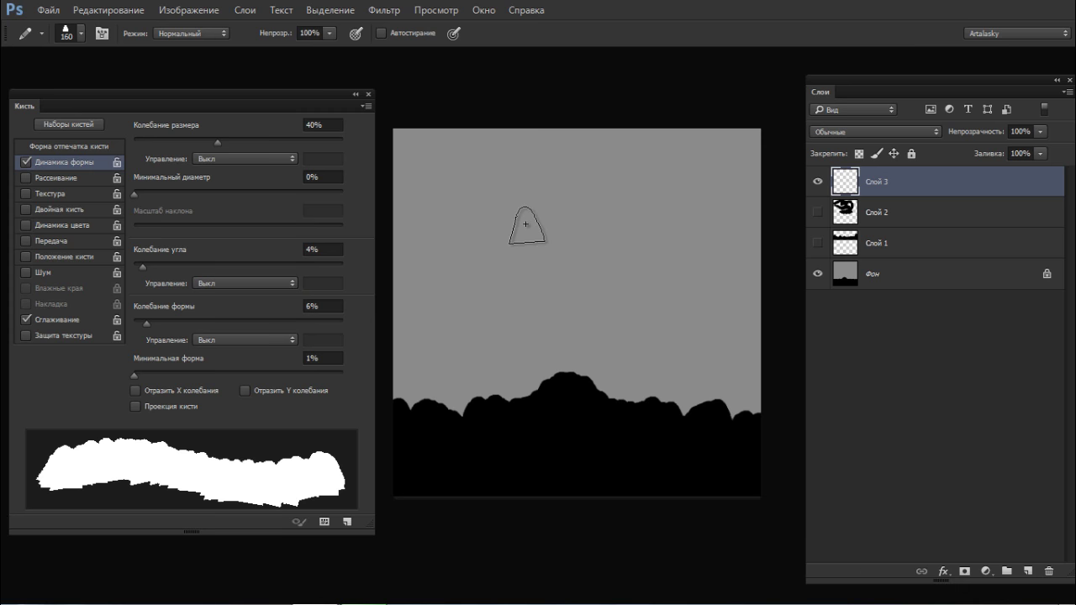
mouse_move(512, 222)
ctrl+mouse_down()
mouse_move(555, 201)
mouse_move(515, 213)
mouse_move(538, 205)
mouse_move(560, 148)
mouse_move(589, 124)
mouse_move(620, 181)
mouse_move(647, 194)
mouse_move(656, 225)
ctrl+mouse_up()
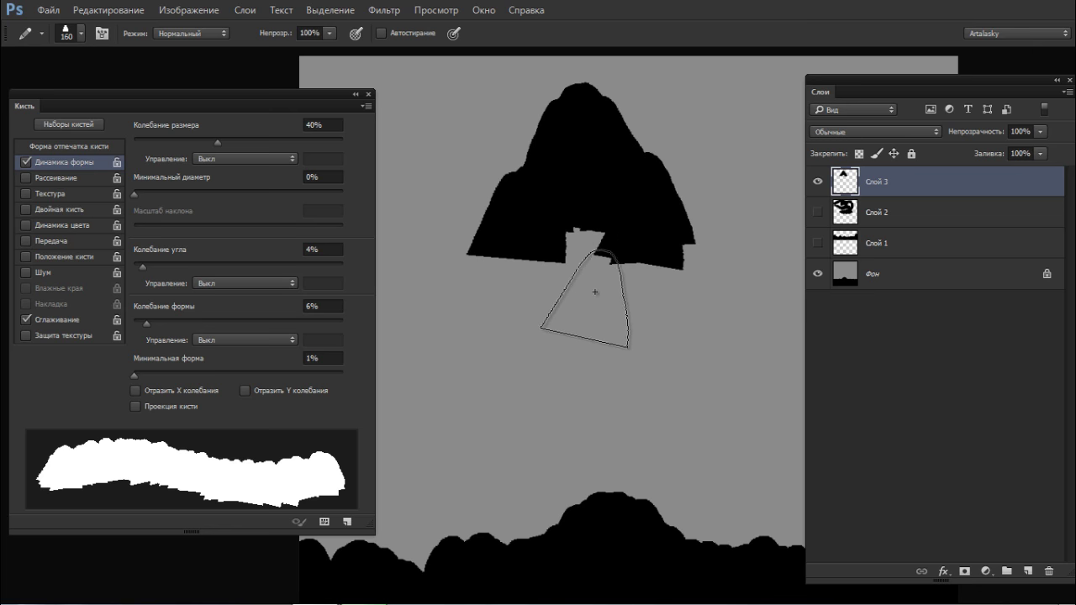
mouse_move(539, 253)
mouse_down()
mouse_move(603, 250)
mouse_move(532, 253)
mouse_move(507, 268)
mouse_move(456, 243)
mouse_move(481, 280)
mouse_move(542, 286)
mouse_move(710, 251)
mouse_move(730, 252)
mouse_move(729, 285)
mouse_move(447, 282)
mouse_up()
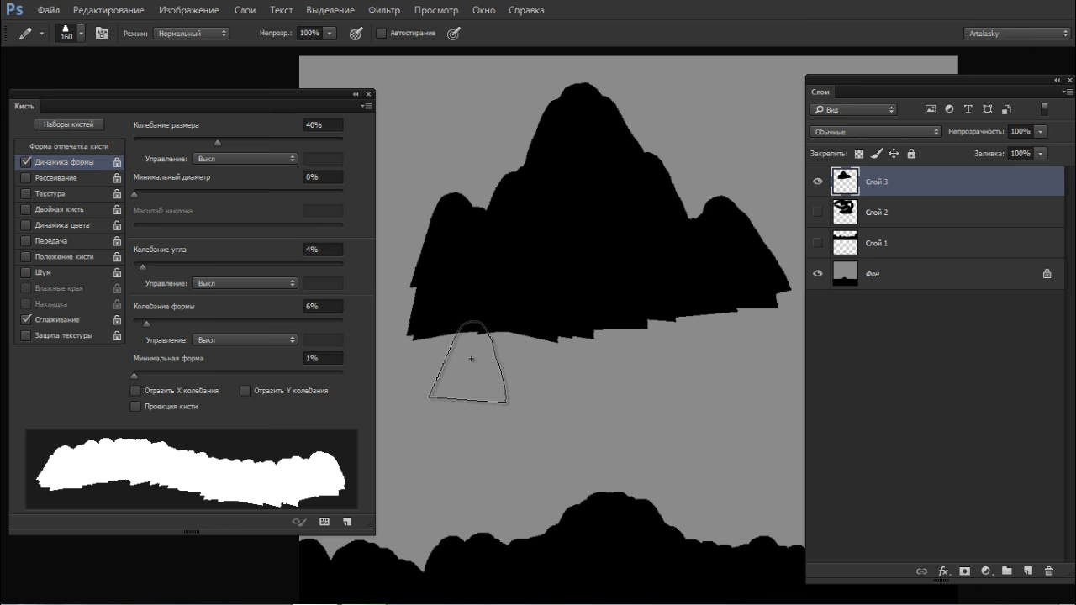
Step: Try a slanted eraser cut along the base of the black shape in the brush-tip document, undo it, and return to the mountain painting
key(ctrl+Tab)
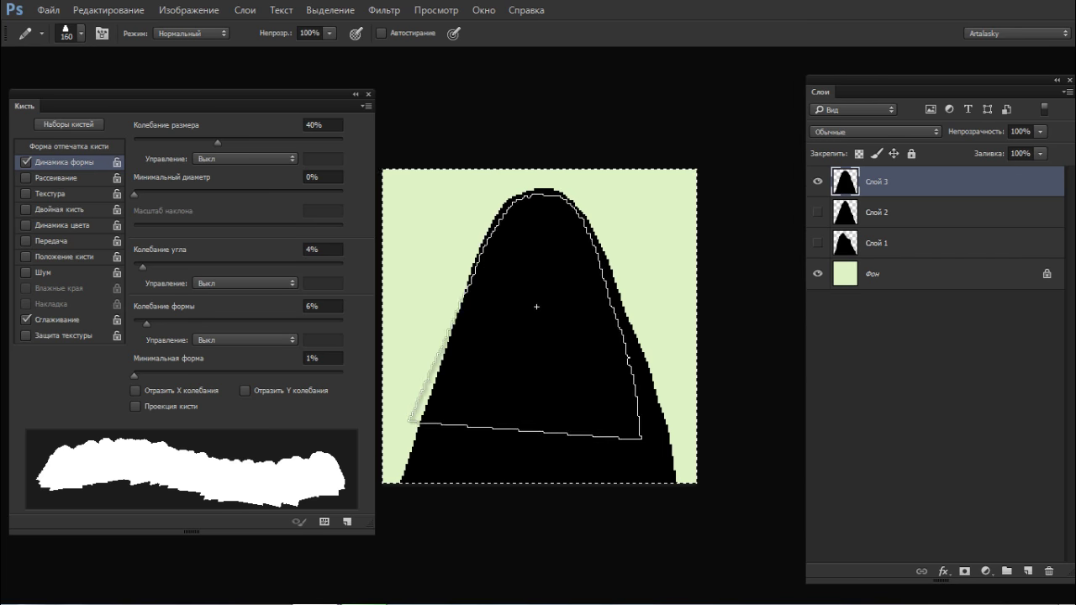
key(e)
key(ctrl+d)
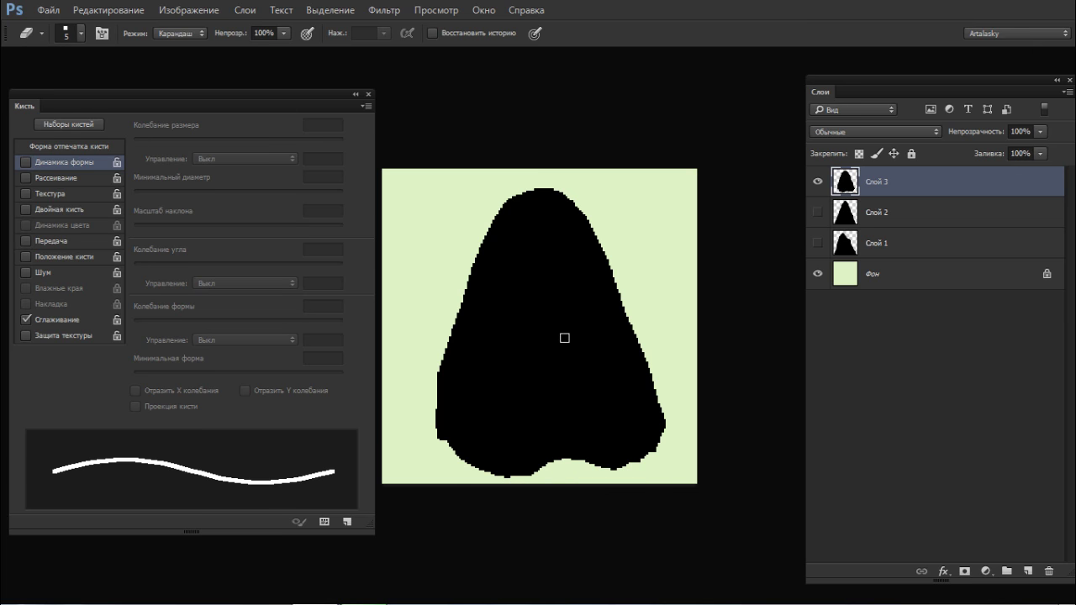
drag(425, 443, 694, 418)
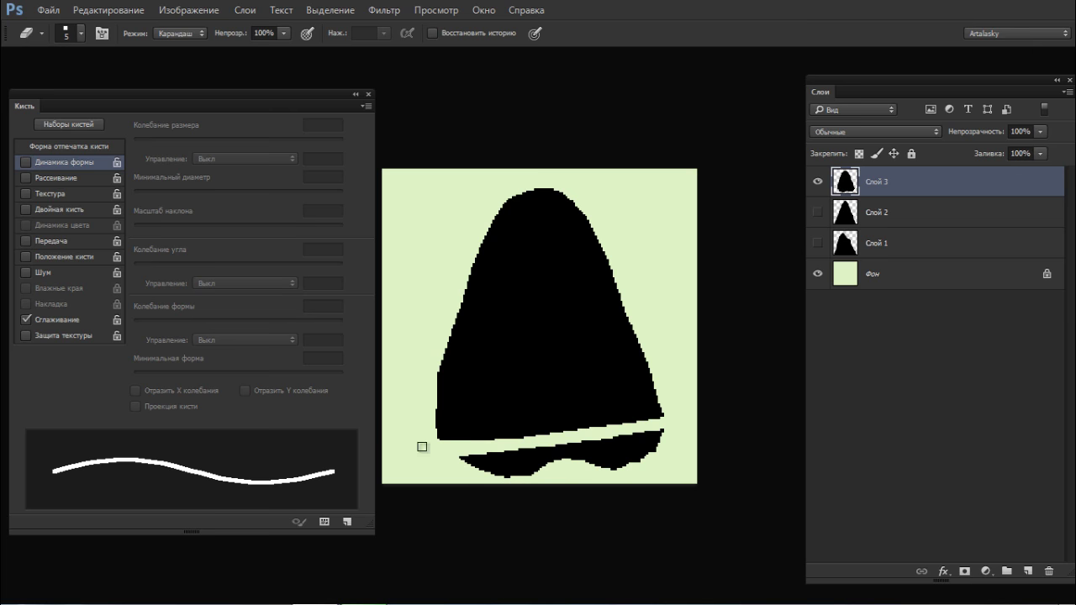
key(ctrl+z)
key(ctrl+Tab)
key(ctrl+Tab)
key(ctrl+Tab)
key(ctrl+Tab)
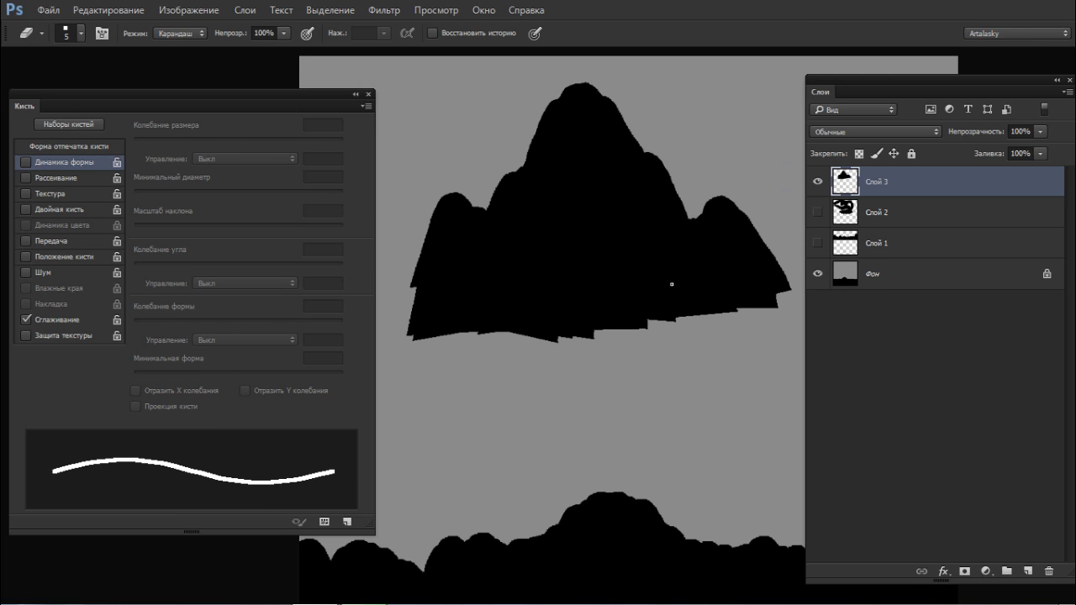
Step: Widen the mountain on Слой 3 with lower peaks on both sides and check it in full-screen view
key(b)
drag(627, 294, 597, 310)
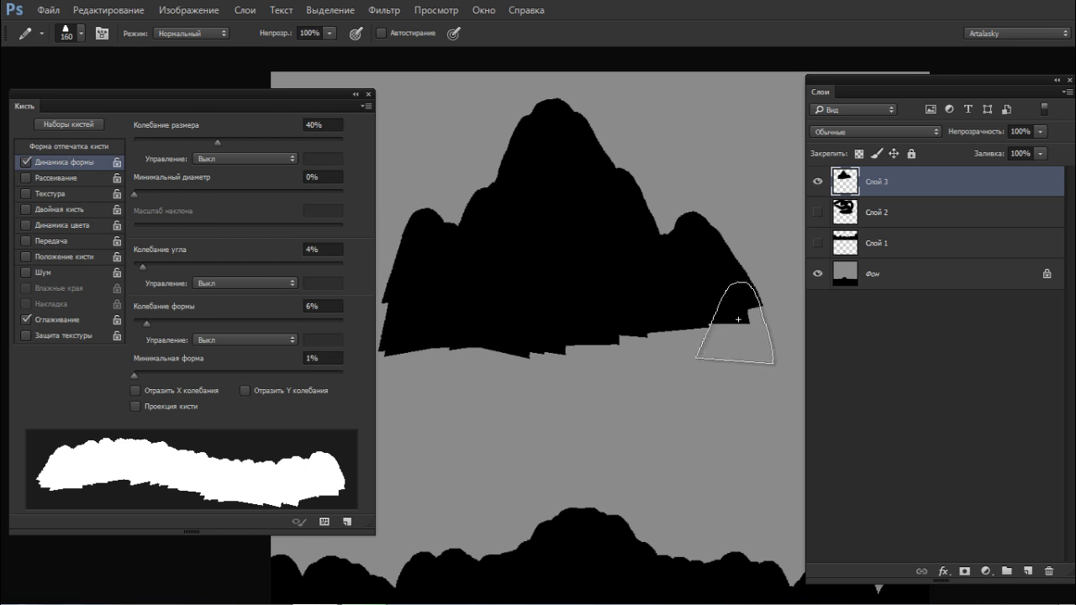
key(f)
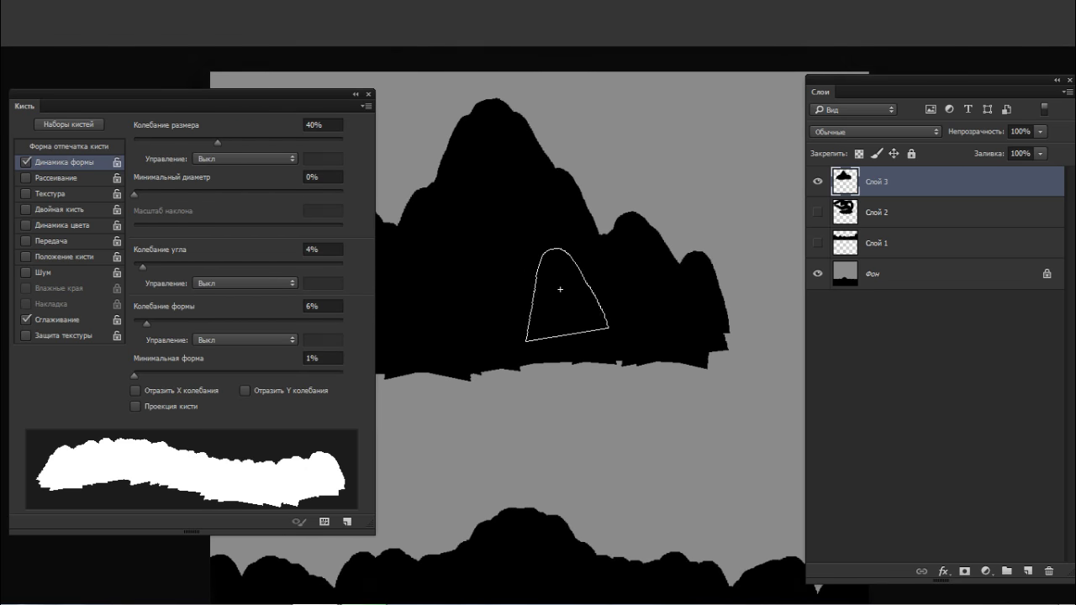
key(f)
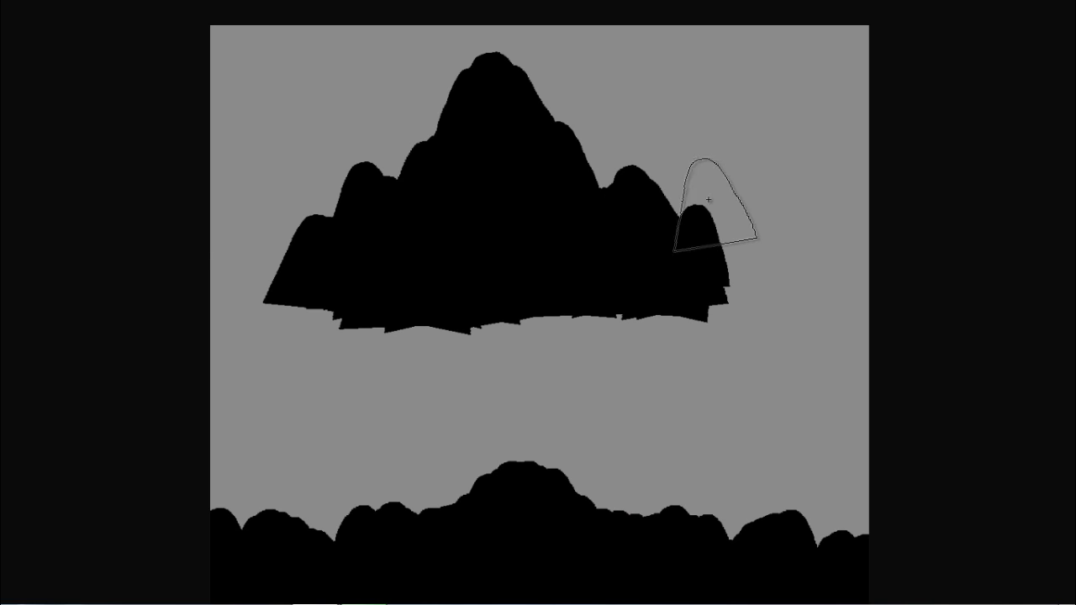
key(f)
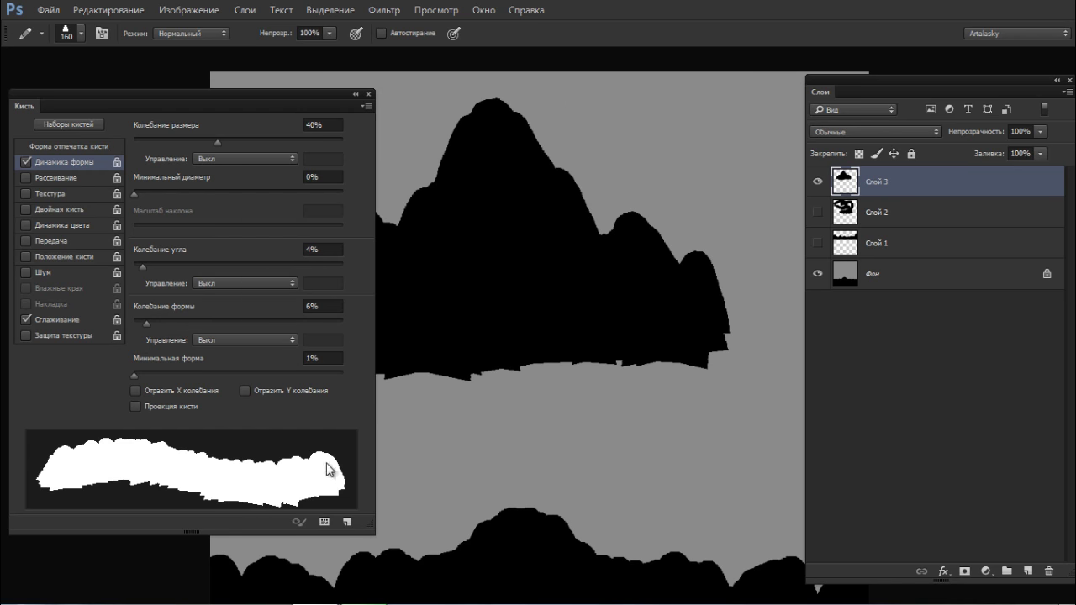
Step: Save the current mountain brush as a new preset named ГораПиксель, keeping its size in the preset
click(347, 523)
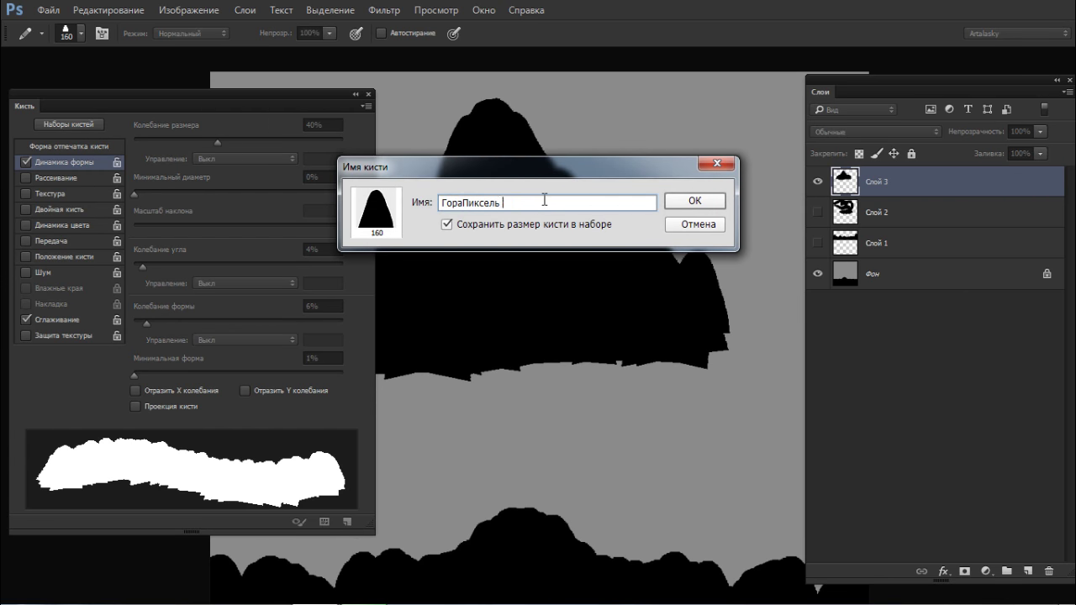
key(Return)
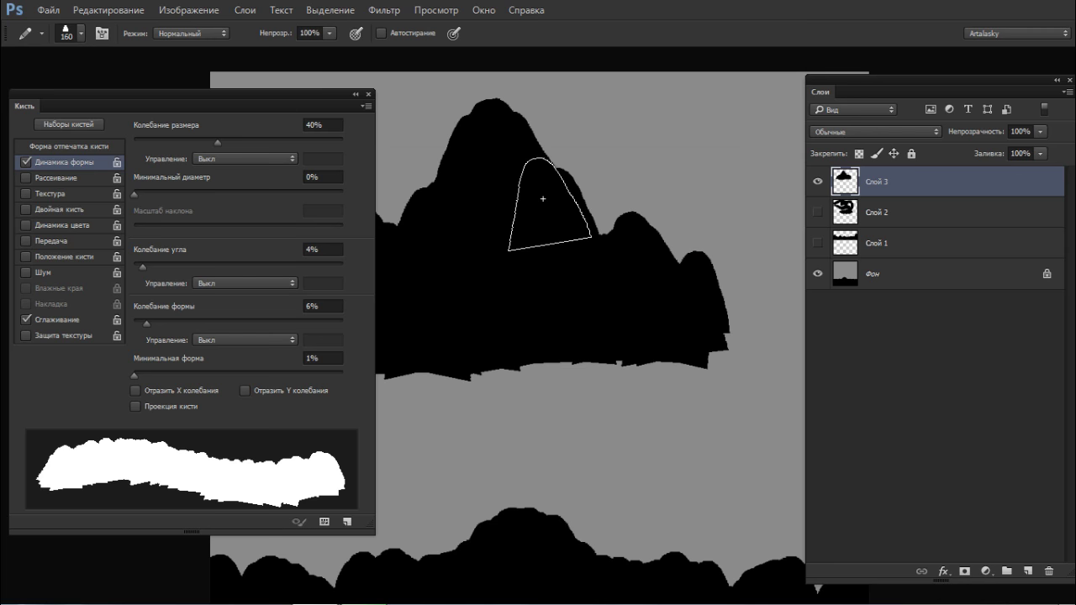
Step: Hide Слой 3, add a new layer, and enable Transfer for the mountain brush
click(817, 179)
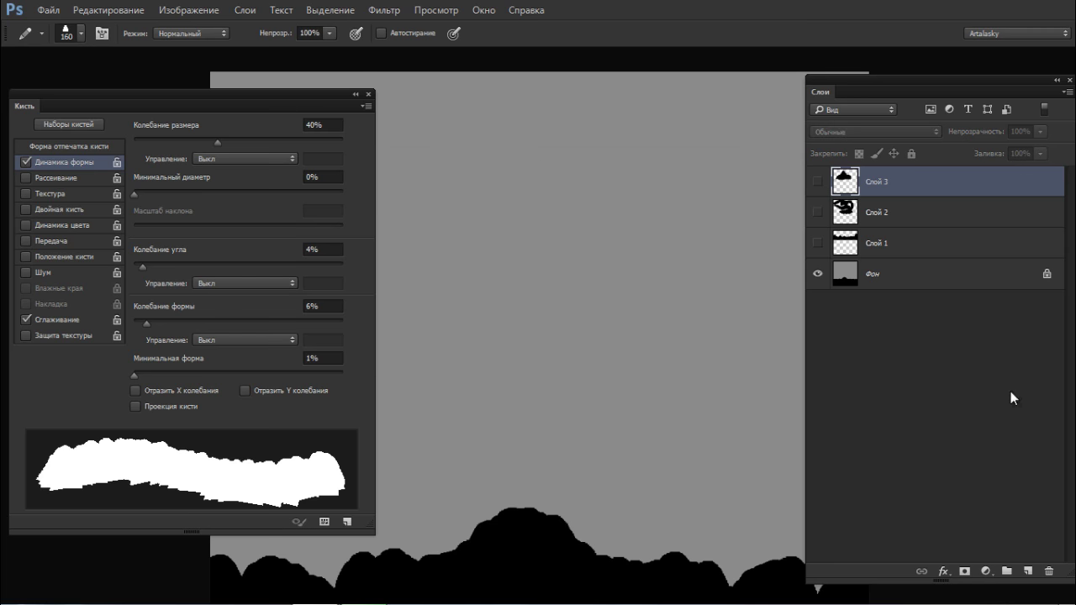
click(1028, 573)
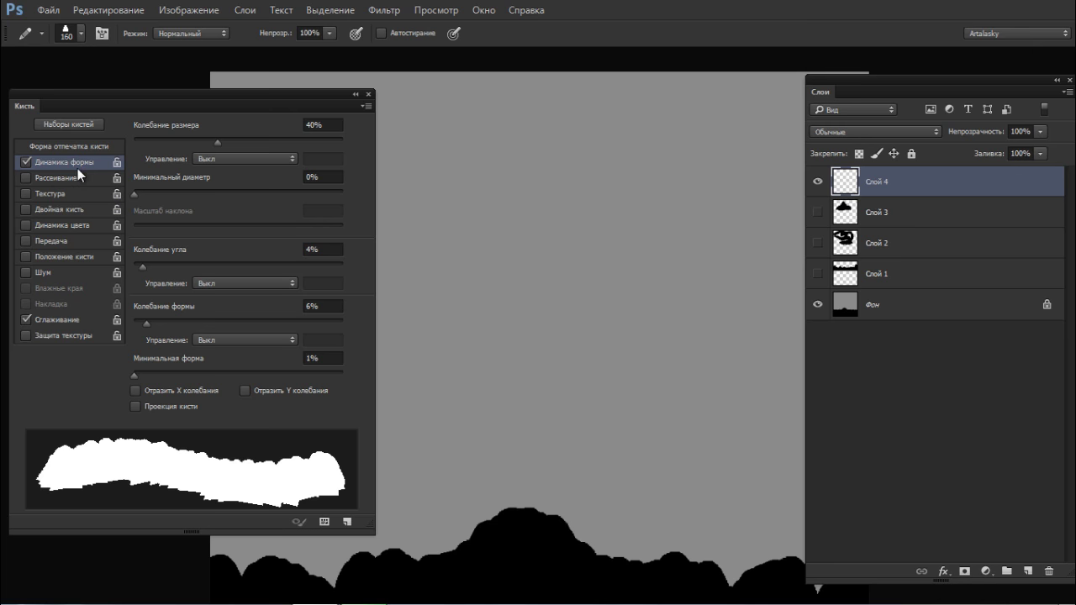
click(55, 256)
click(26, 241)
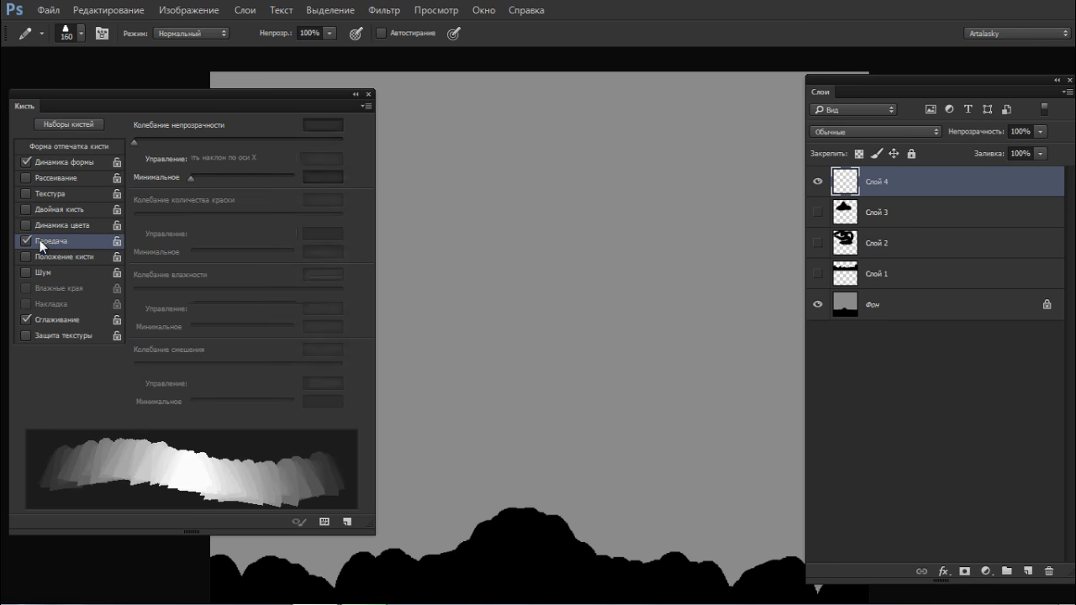
Step: Try semi-transparent mountain ranges across the new layer with the Transfer brush, and clear the layer
mouse_move(456, 276)
mouse_down()
mouse_move(524, 247)
mouse_move(536, 201)
mouse_move(603, 195)
mouse_move(661, 224)
mouse_move(662, 237)
mouse_move(559, 240)
mouse_move(489, 211)
mouse_move(512, 129)
mouse_move(528, 156)
mouse_move(569, 173)
mouse_move(536, 178)
mouse_move(710, 178)
mouse_move(724, 153)
mouse_move(638, 209)
mouse_move(452, 194)
mouse_move(483, 211)
mouse_move(448, 166)
mouse_move(438, 190)
mouse_move(495, 227)
mouse_move(753, 240)
mouse_move(555, 254)
mouse_move(429, 242)
mouse_move(421, 213)
mouse_move(401, 223)
mouse_move(402, 250)
mouse_move(662, 276)
mouse_up()
key(f)
mouse_move(374, 178)
mouse_down()
mouse_move(281, 149)
mouse_move(366, 124)
mouse_up()
key(ctrl+z)
mouse_move(260, 344)
mouse_down()
mouse_move(364, 376)
mouse_move(552, 358)
mouse_move(666, 375)
mouse_move(808, 340)
mouse_move(754, 356)
mouse_move(529, 376)
mouse_move(279, 357)
mouse_move(208, 315)
mouse_move(500, 371)
mouse_move(279, 429)
mouse_move(179, 425)
mouse_move(252, 446)
mouse_up()
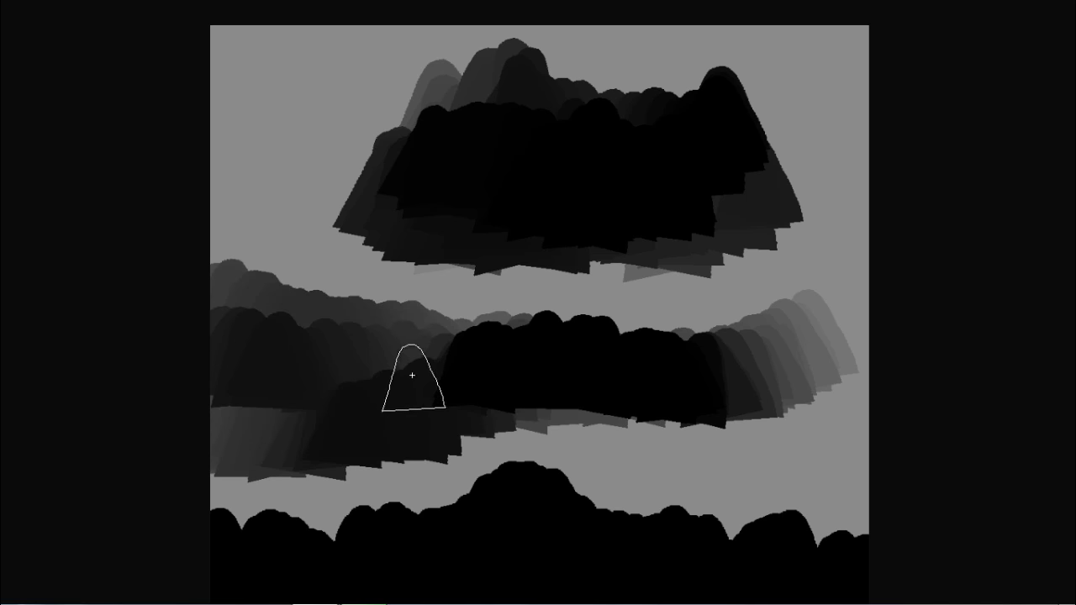
drag(292, 207, 296, 284)
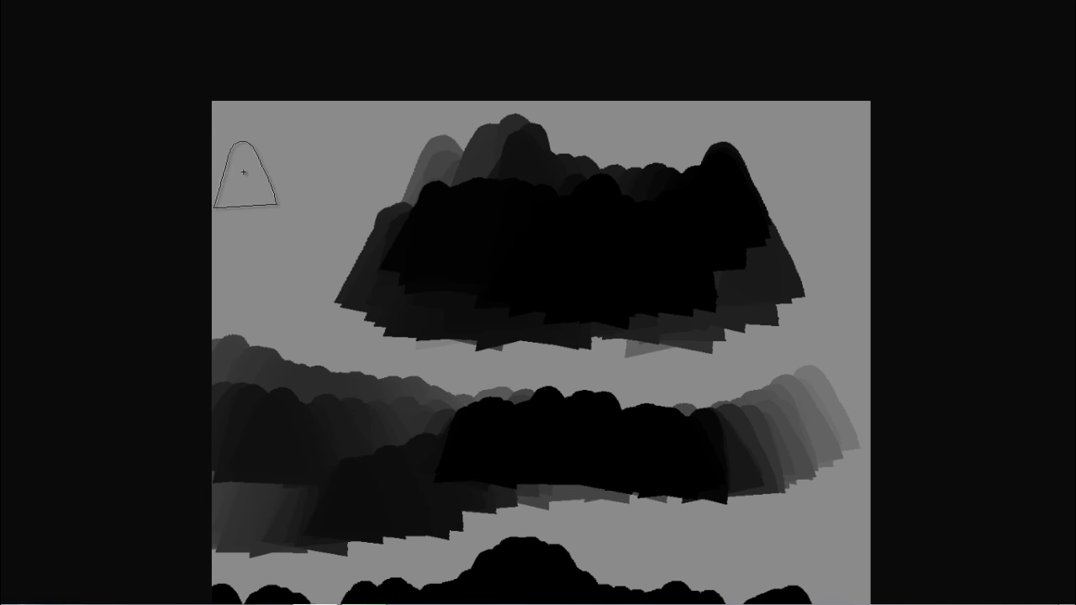
key(ctrl+a)
key(Delete)
key(ctrl+d)
Step: Paint overlapping mountain ranges of varying opacity across the upper canvas and bring up the brush's Transfer settings
mouse_move(214, 180)
mouse_down()
mouse_move(405, 205)
mouse_move(534, 181)
mouse_move(660, 191)
mouse_move(820, 177)
mouse_move(748, 200)
mouse_move(327, 221)
mouse_move(459, 261)
mouse_move(692, 260)
mouse_move(863, 229)
mouse_move(682, 292)
mouse_move(323, 298)
mouse_move(178, 266)
mouse_move(248, 311)
mouse_move(189, 278)
mouse_move(407, 358)
mouse_move(850, 316)
mouse_move(873, 292)
mouse_up()
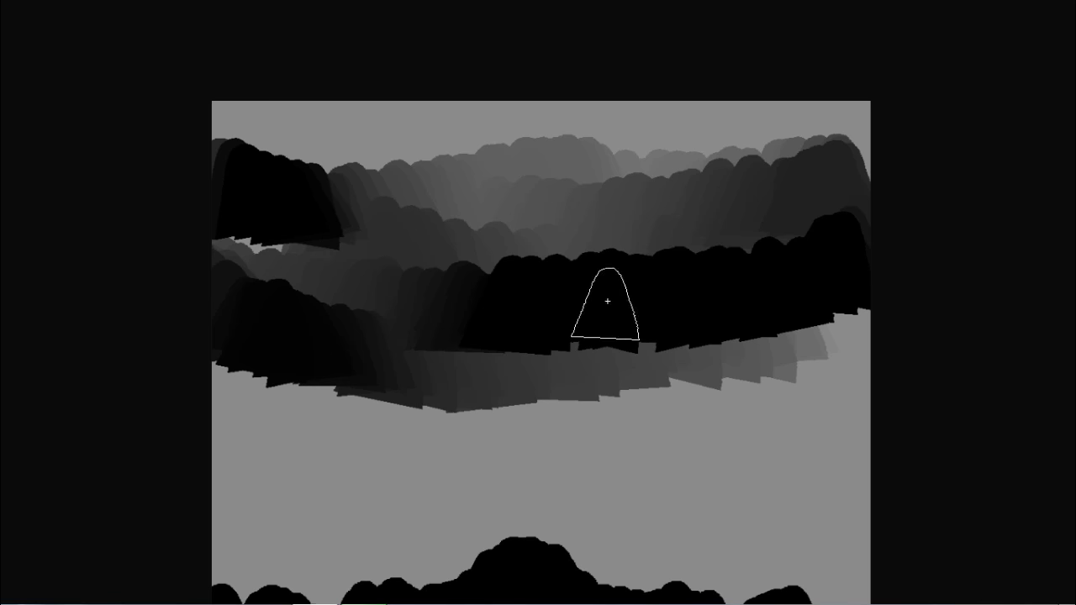
key(F5)
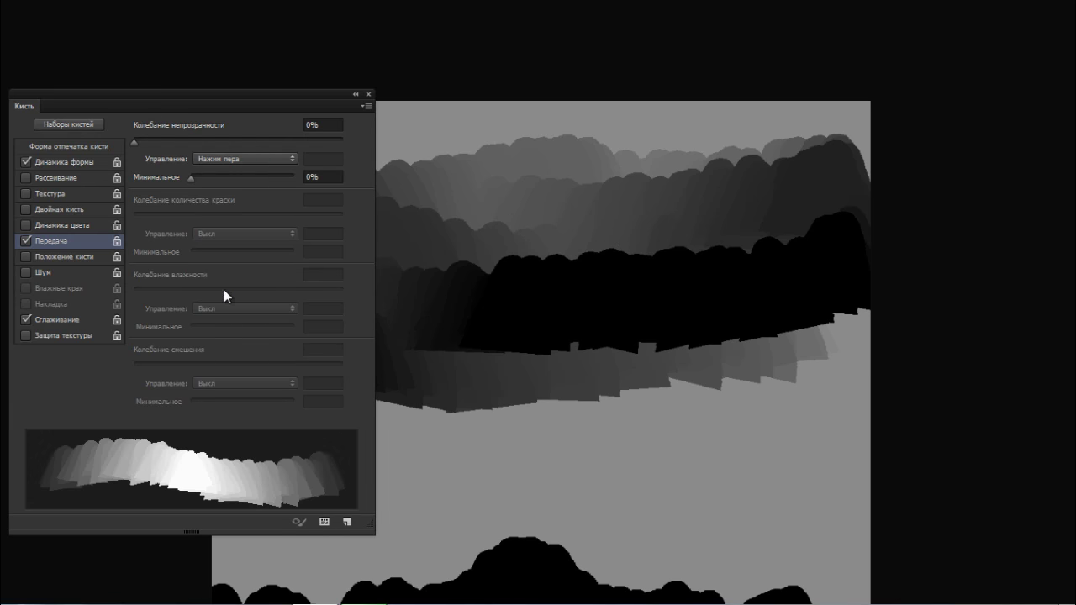
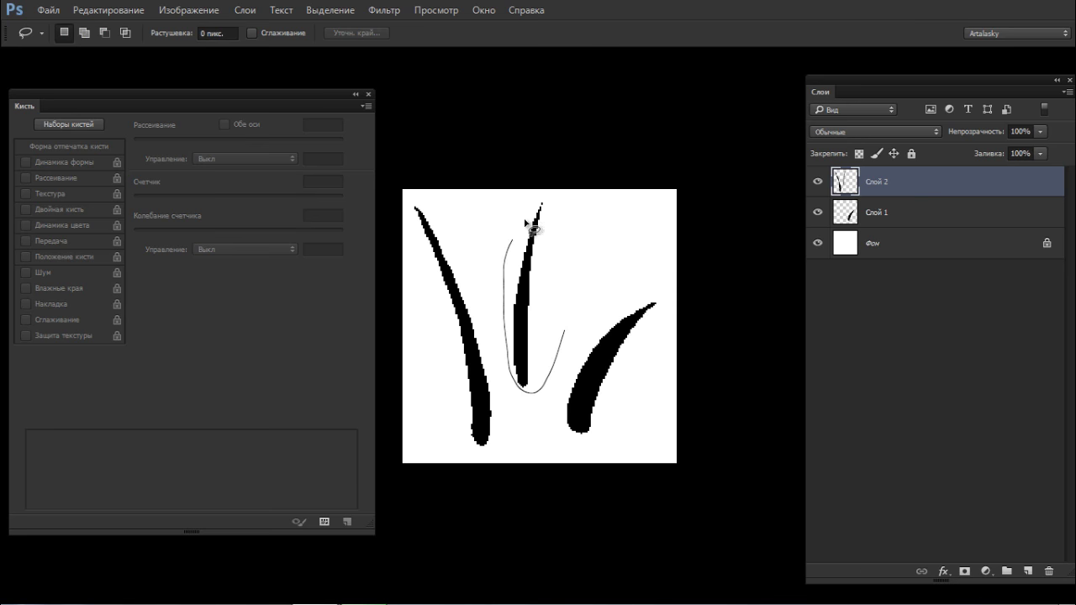
Step: Slim the middle blade shape slightly using a lasso selection, and deselect it
drag(535, 240, 539, 239)
key(ctrl+d)
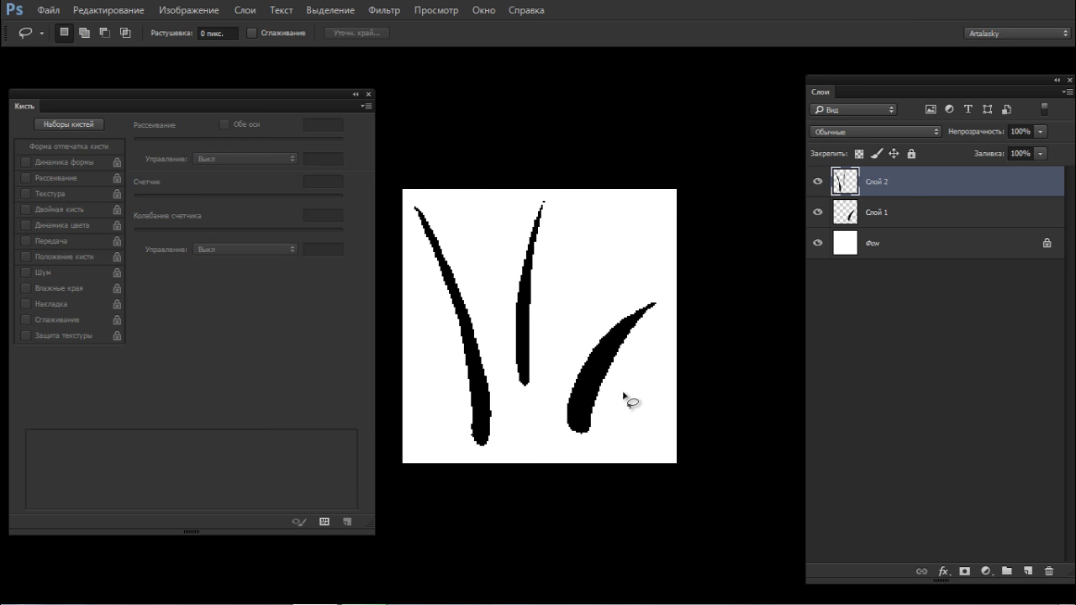
Step: Thin the right blade on Слой 1 by lassoing and deleting strips along its outer edge
mouse_move(586, 438)
mouse_down()
mouse_move(608, 372)
mouse_move(670, 329)
mouse_move(629, 430)
mouse_move(598, 441)
mouse_up()
key(Delete)
key(alt+bracketleft)
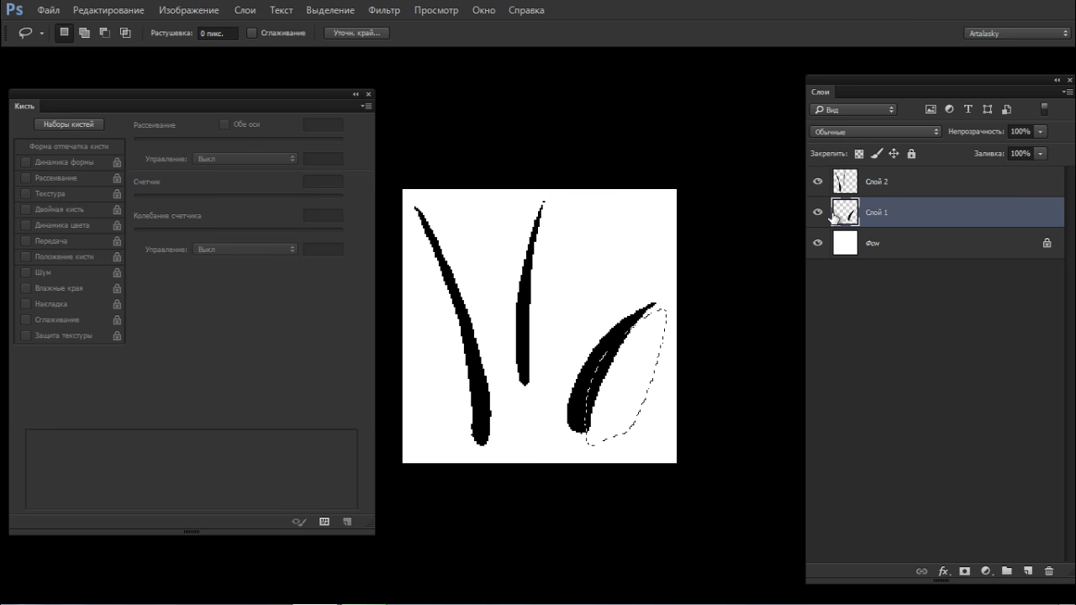
key(Delete)
key(ctrl+d)
mouse_move(591, 434)
mouse_down()
mouse_move(586, 397)
mouse_move(637, 321)
mouse_move(648, 432)
mouse_up()
key(Delete)
key(ctrl+d)
key(e)
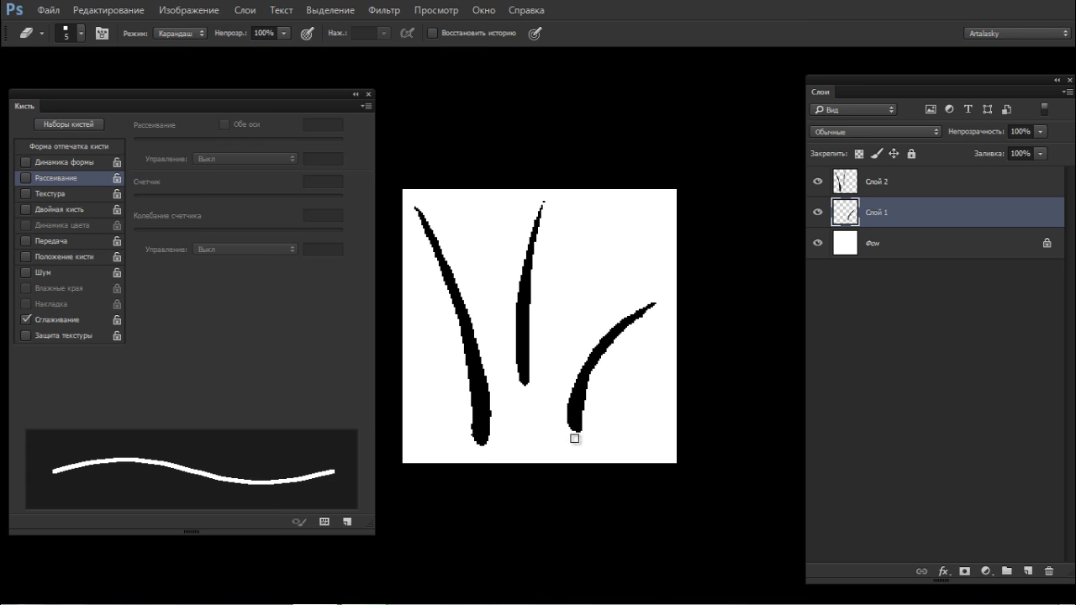
Step: Merge the two blade layers and shift all three blades slightly to the right to center them on the canvas
click(877, 185)
key(ctrl+e)
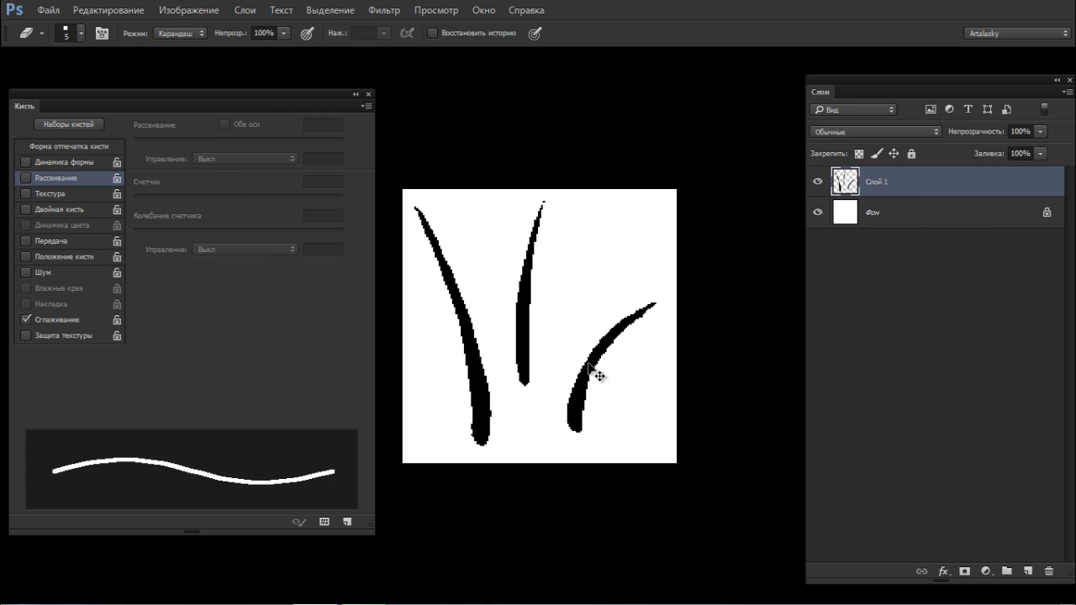
key(v)
drag(584, 392, 593, 394)
Step: Select the entire canvas with the three blades and define it as a new brush
key(ctrl+a)
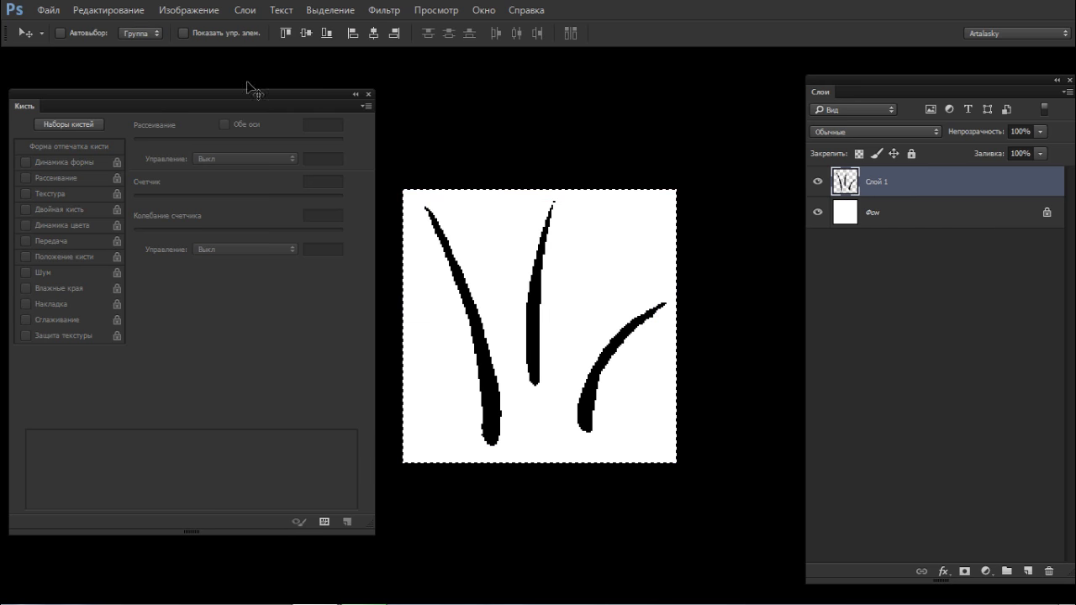
click(130, 11)
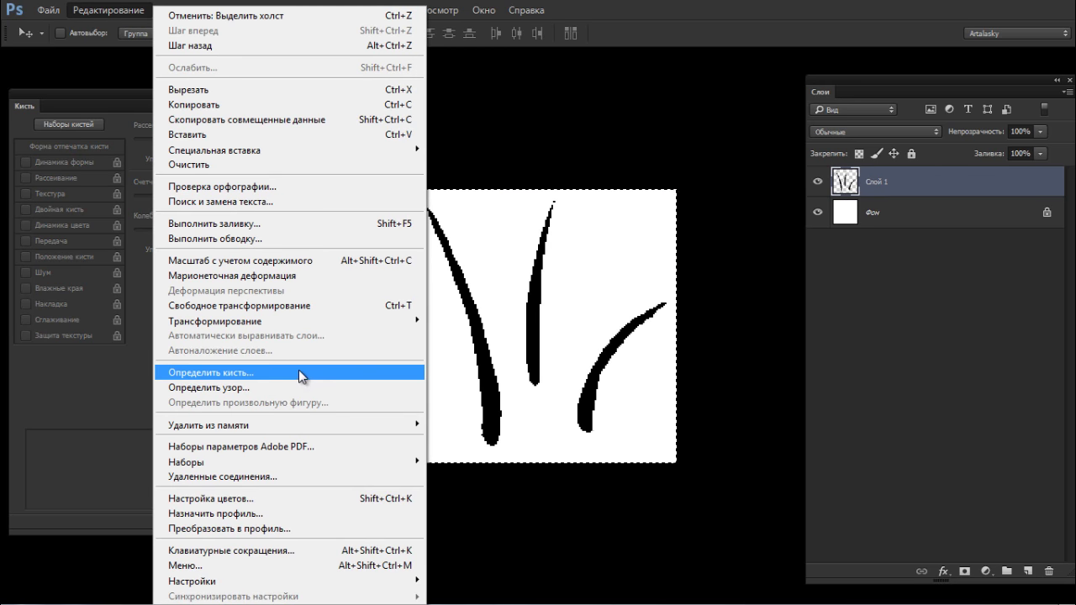
click(299, 372)
click(694, 200)
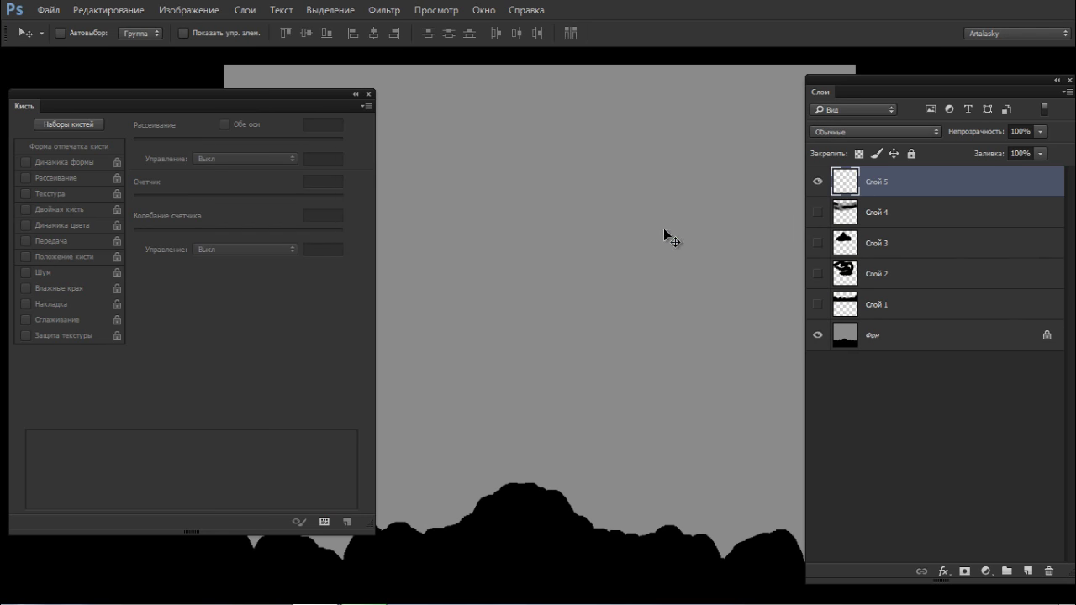
Step: Try the new blade brush with test strokes on Слой 5 of the landscape document and undo them
key(b)
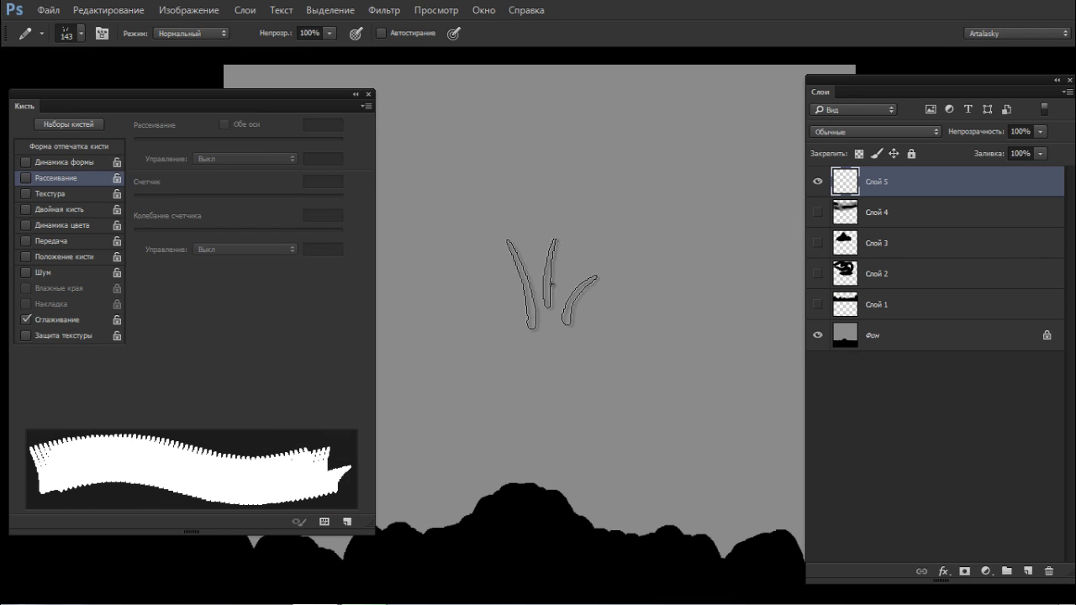
drag(468, 284, 554, 284)
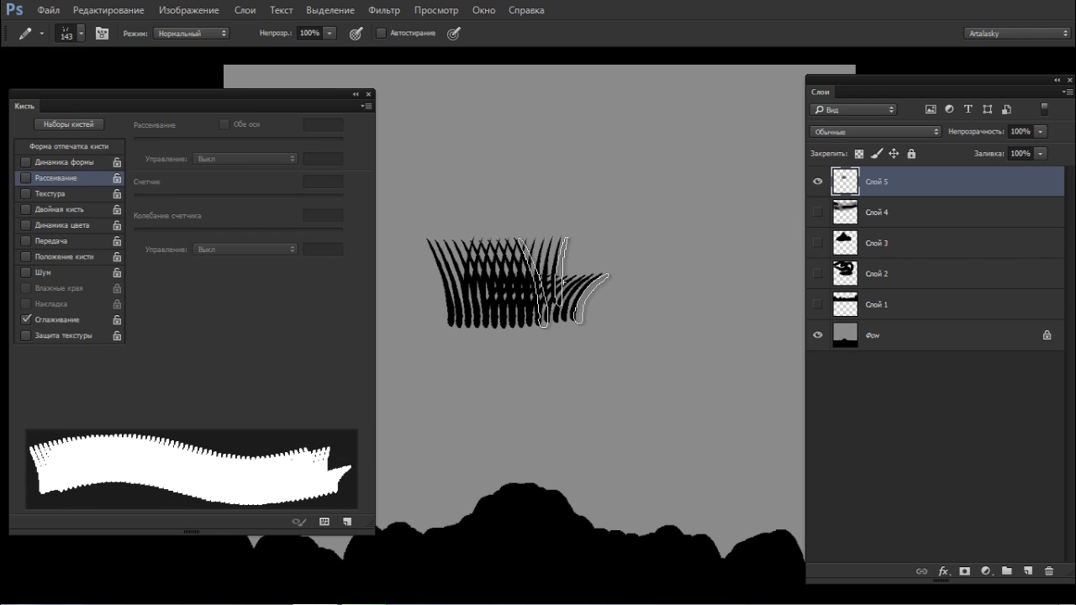
mouse_move(459, 290)
mouse_down()
mouse_move(612, 277)
mouse_move(477, 229)
mouse_move(502, 300)
mouse_up()
key(ctrl+z)
Step: Widen the blade brush's spacing to 39%, try it with a horizontal stroke, and undo the stroke
click(87, 147)
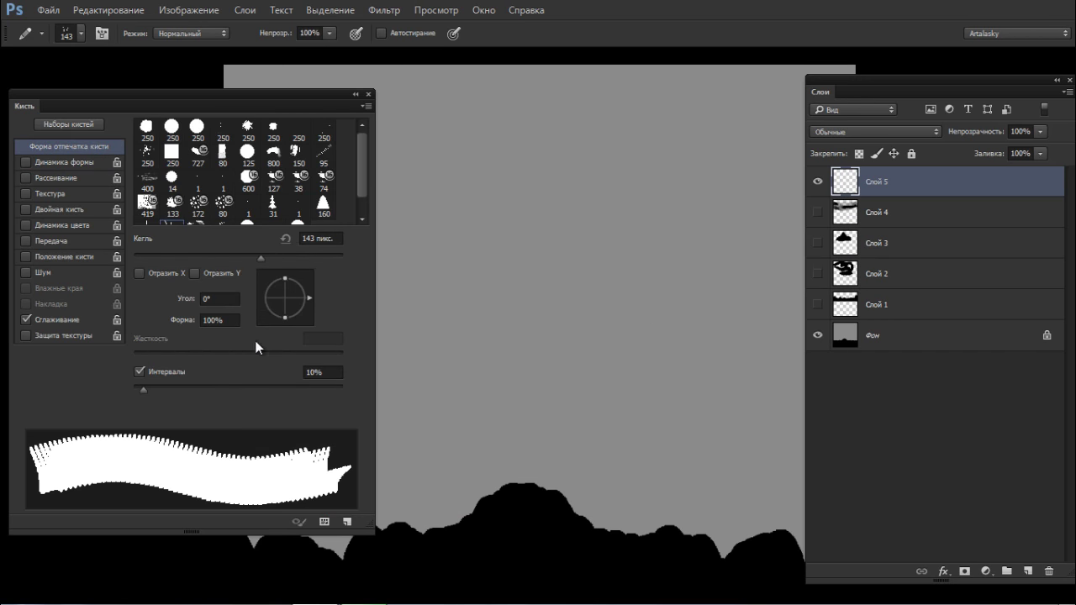
drag(142, 383, 171, 382)
drag(418, 240, 721, 245)
key(ctrl+z)
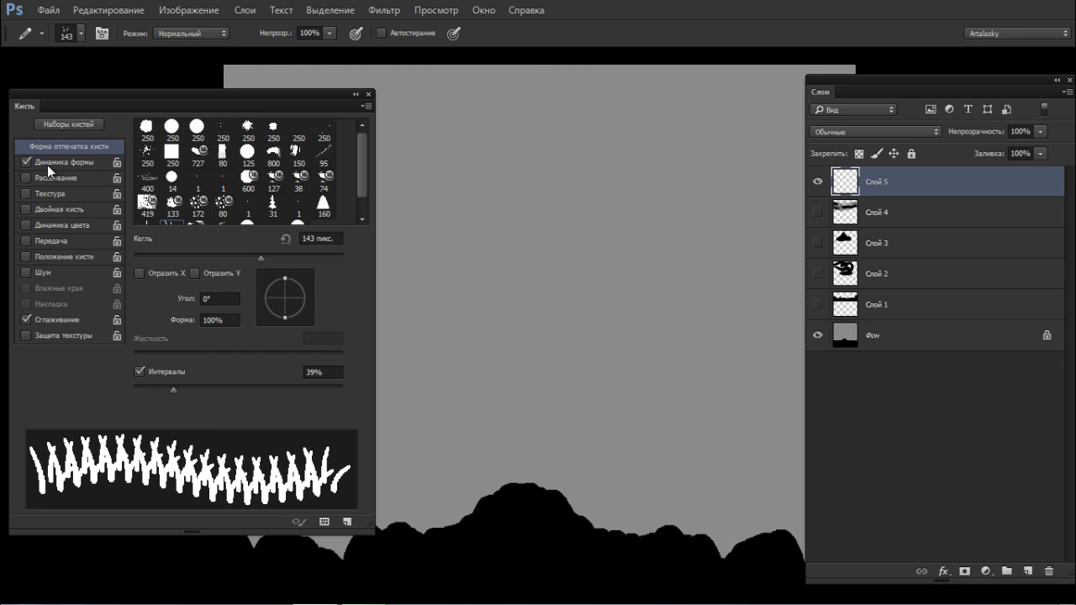
Step: Enable shape dynamics with a size jitter of 26%, try a horizontal stroke, and undo it
click(50, 162)
drag(132, 141, 188, 139)
drag(445, 206, 669, 218)
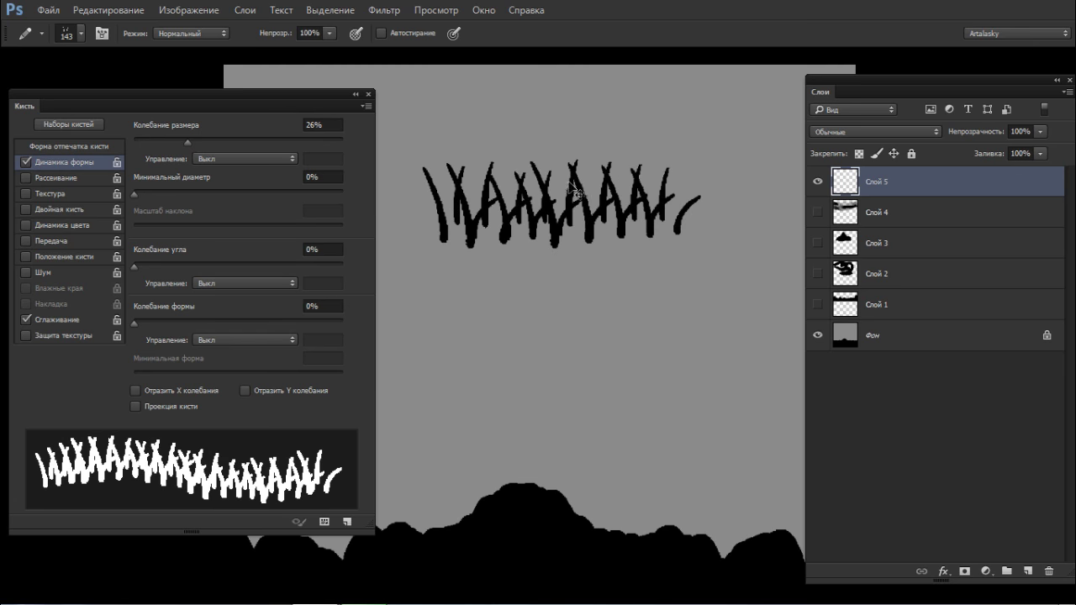
key(ctrl+z)
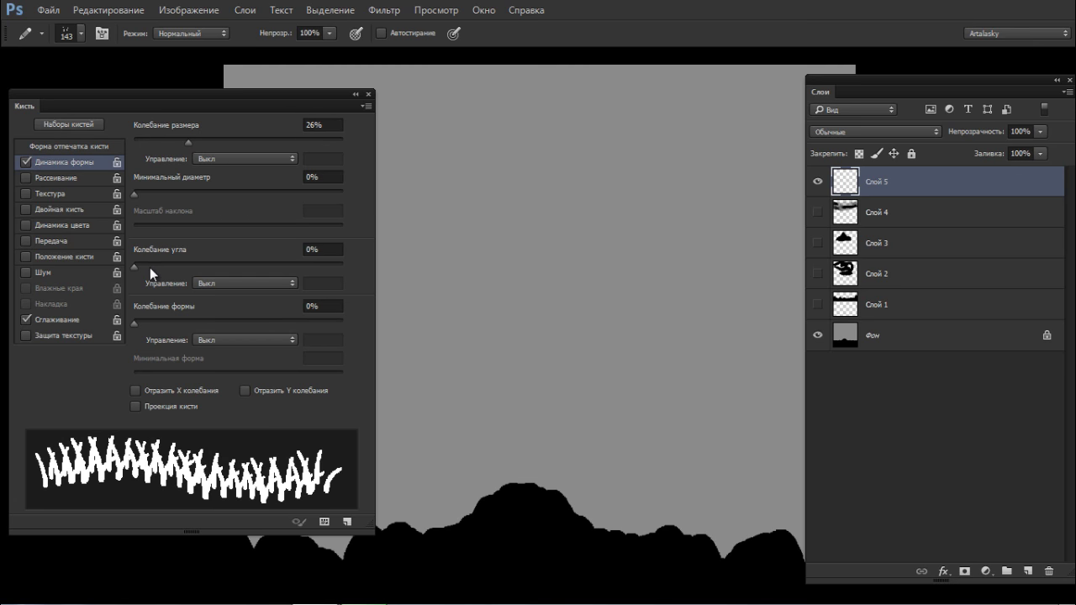
Step: Set the brush's angle jitter to 10%, try it with a stroke, and undo the stroke
drag(135, 263, 153, 263)
drag(412, 210, 671, 195)
key(ctrl+z)
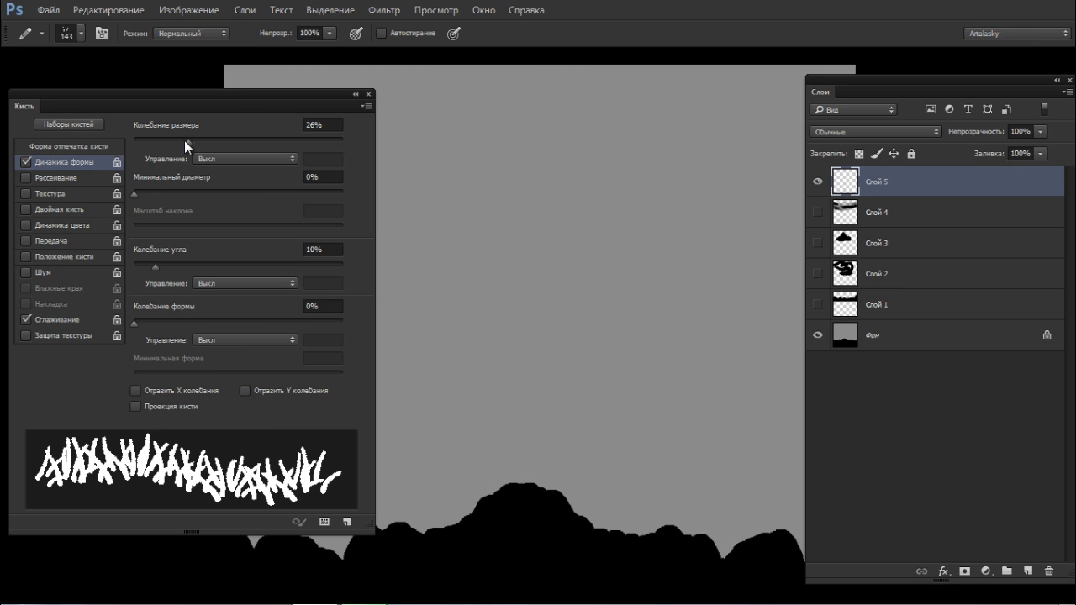
Step: Reduce the brush size to 74 px and its spacing to 24%, undoing the test stroke
right_click(583, 211)
drag(665, 238, 644, 238)
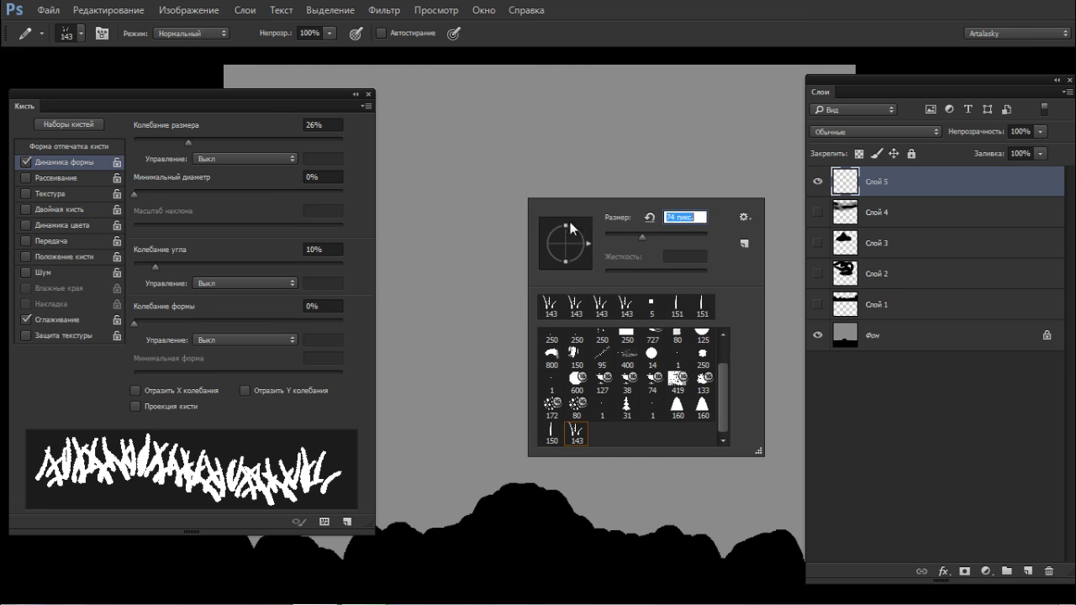
mouse_move(428, 181)
mouse_down()
mouse_move(563, 168)
mouse_move(664, 176)
mouse_move(423, 178)
mouse_move(730, 180)
mouse_up()
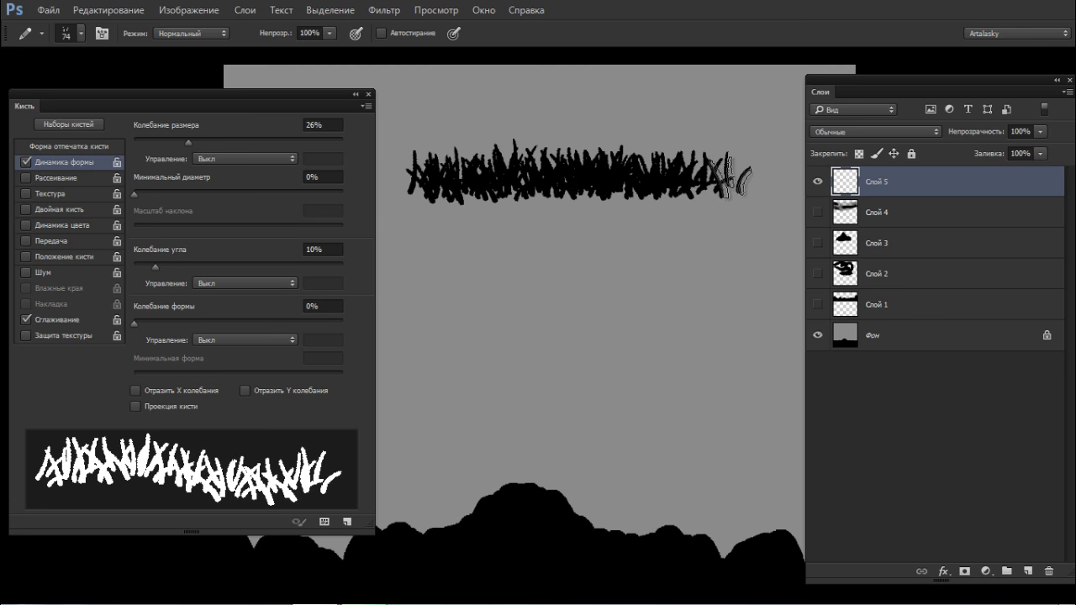
key(ctrl+z)
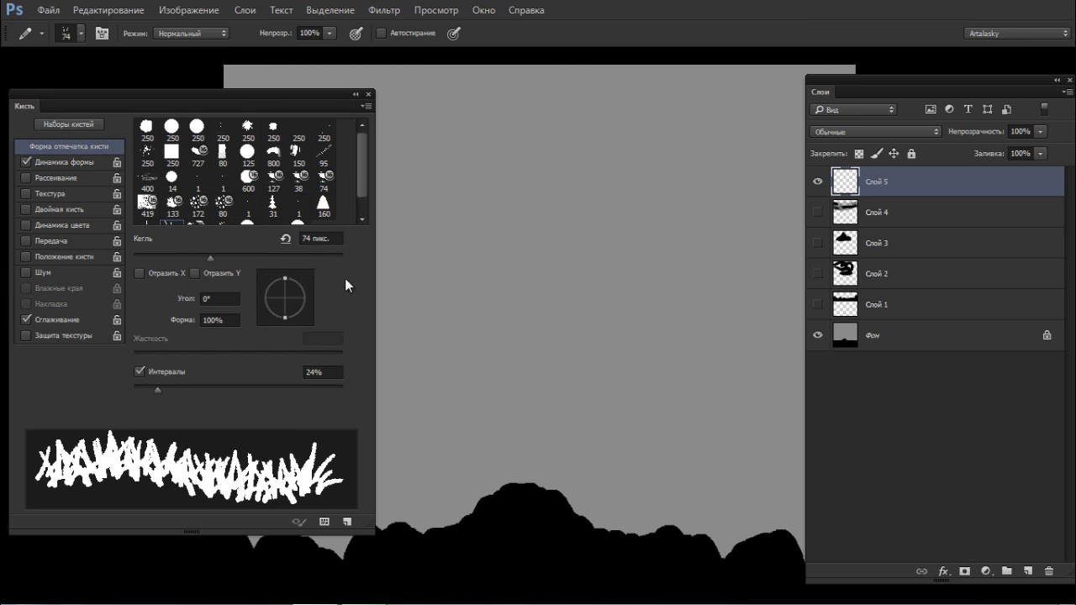
Step: Paint a dense horizontal band of grass across the upper canvas on Слой 5
mouse_move(425, 178)
mouse_down()
mouse_move(608, 177)
mouse_move(422, 181)
mouse_move(697, 185)
mouse_move(422, 181)
mouse_move(536, 169)
mouse_move(736, 172)
mouse_move(618, 164)
mouse_move(410, 180)
mouse_up()
ctrl+click(564, 126)
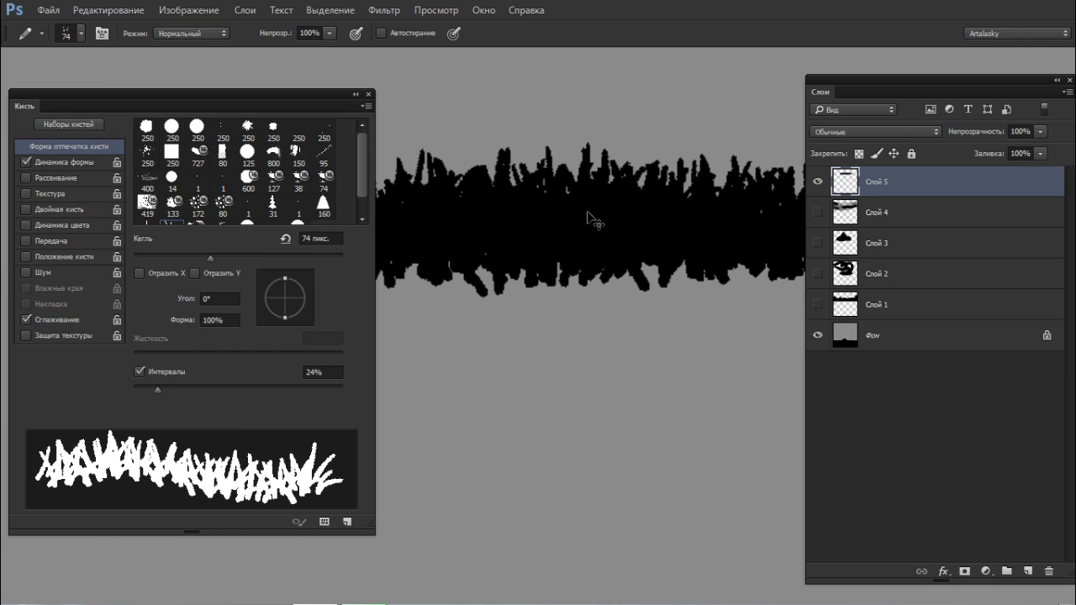
scroll(622, 226, down, 4)
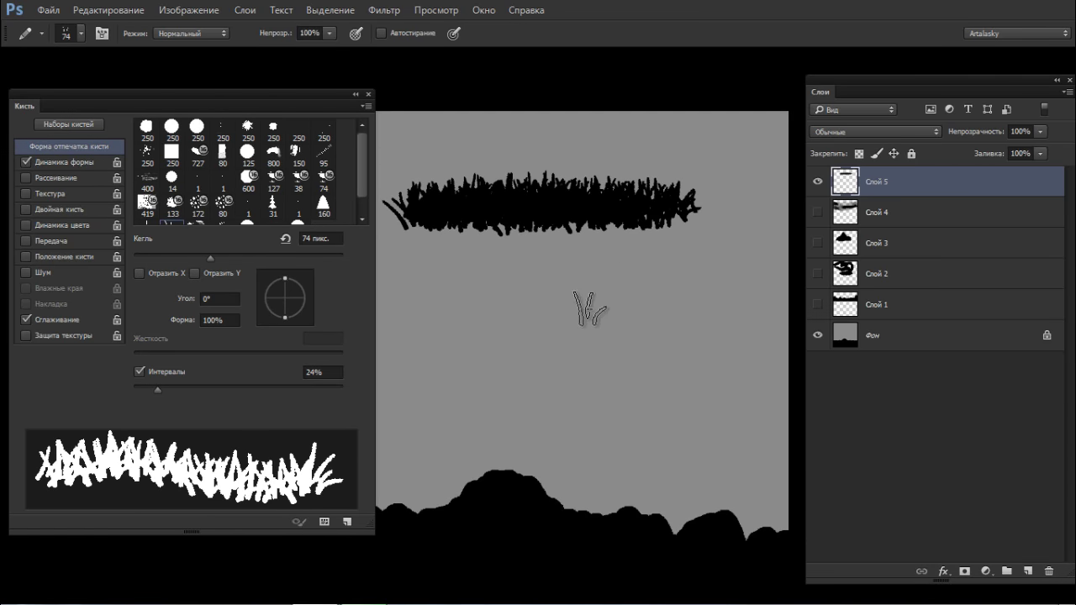
Step: Hide the Фон layer and place a new white-filled layer directly above it in the layer stack
click(816, 336)
click(1029, 572)
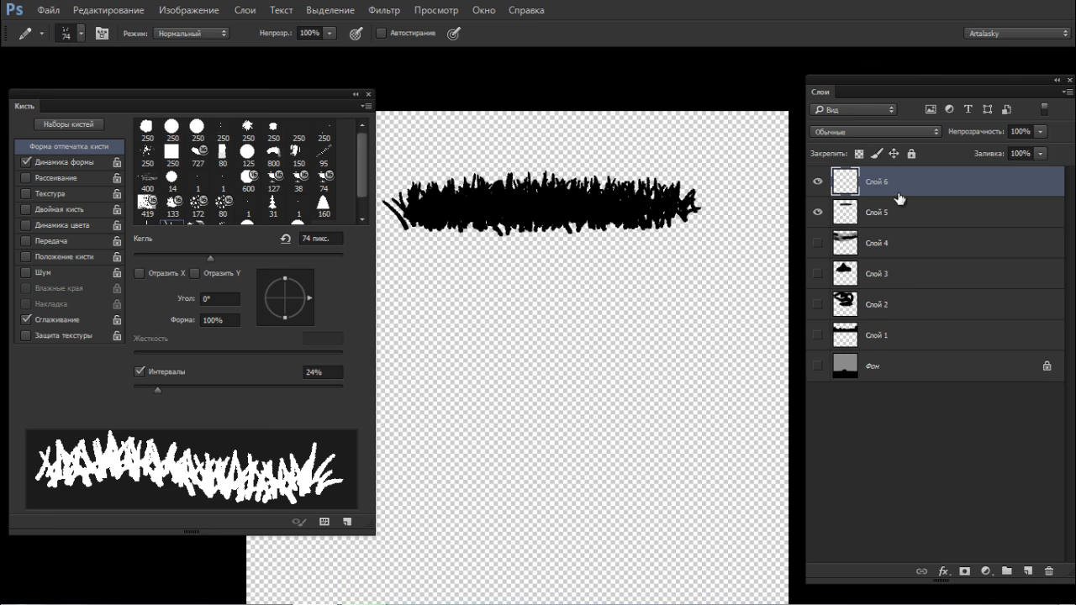
key(g)
click(632, 340)
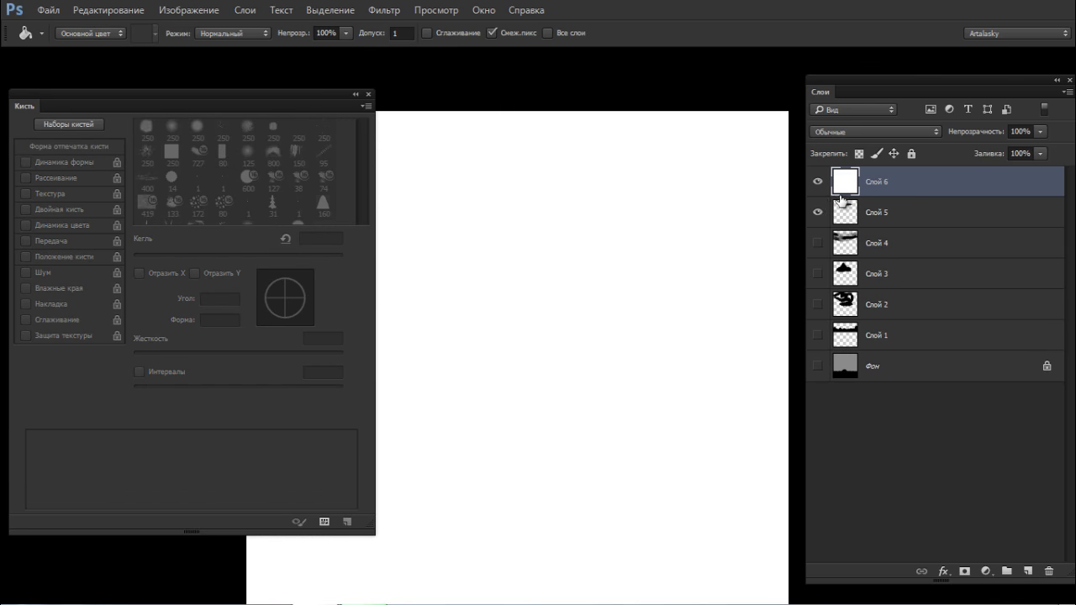
mouse_move(873, 185)
mouse_down()
mouse_move(850, 215)
mouse_move(854, 368)
mouse_move(853, 343)
mouse_up()
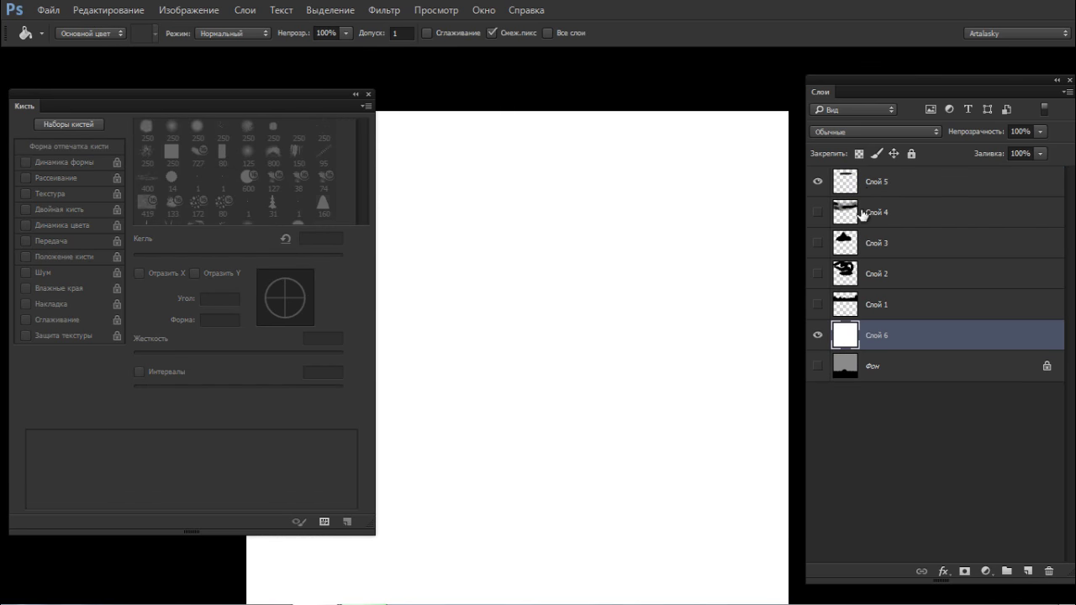
Step: Paint grass on Слой 5 along the canvas's lower edge, rising toward both corners, in full-screen view with a 100 px brush
click(853, 185)
key(b)
key(f)
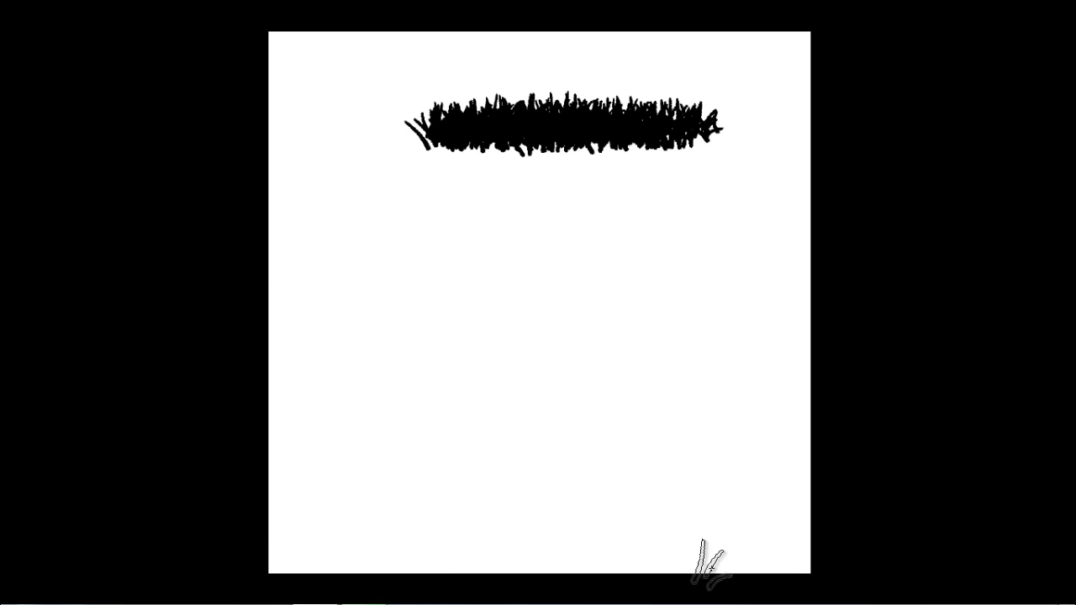
mouse_move(790, 475)
mouse_down()
mouse_move(739, 576)
mouse_move(774, 557)
mouse_move(765, 543)
mouse_move(799, 572)
mouse_move(773, 538)
mouse_move(638, 576)
mouse_move(589, 575)
mouse_up()
mouse_move(772, 538)
mouse_down()
mouse_move(319, 538)
mouse_move(356, 566)
mouse_move(252, 551)
mouse_move(252, 513)
mouse_move(284, 558)
mouse_move(338, 548)
mouse_move(557, 557)
mouse_up()
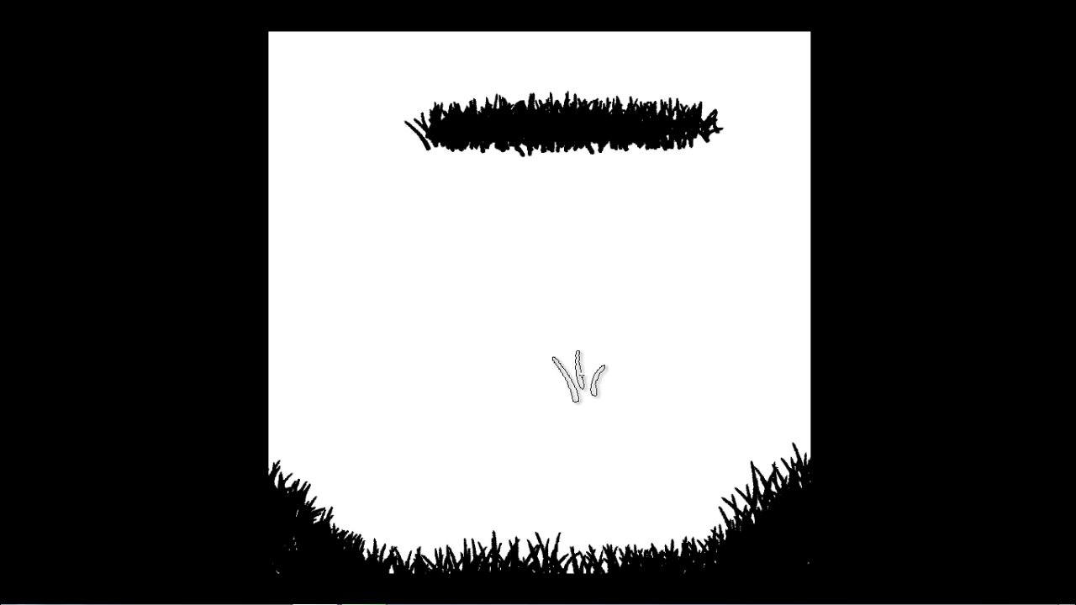
Step: Set the angle jitter control in the brush's shape dynamics to Направление
key(F5)
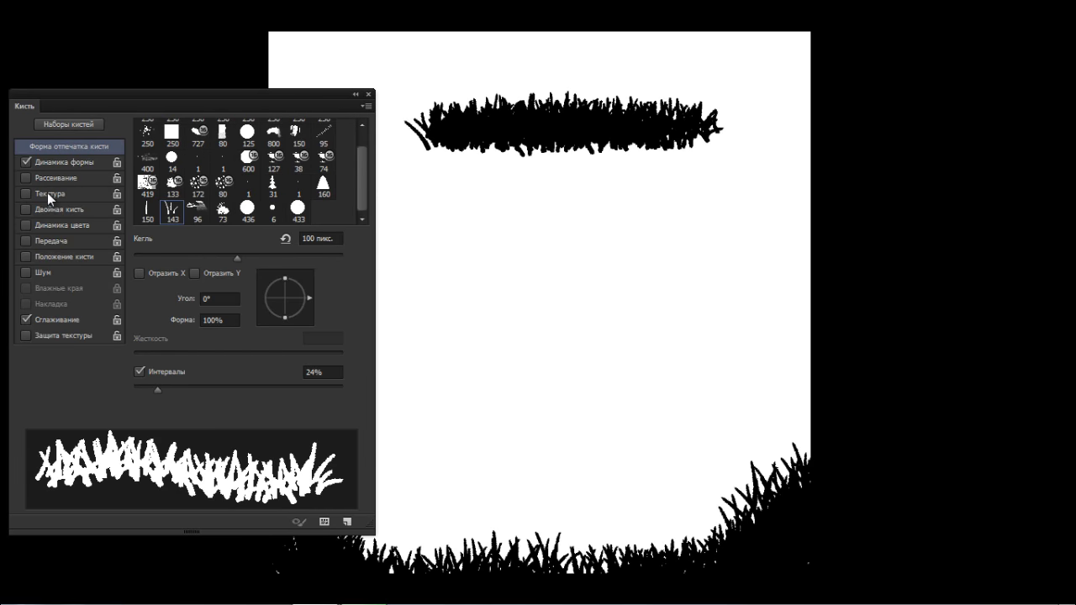
click(56, 165)
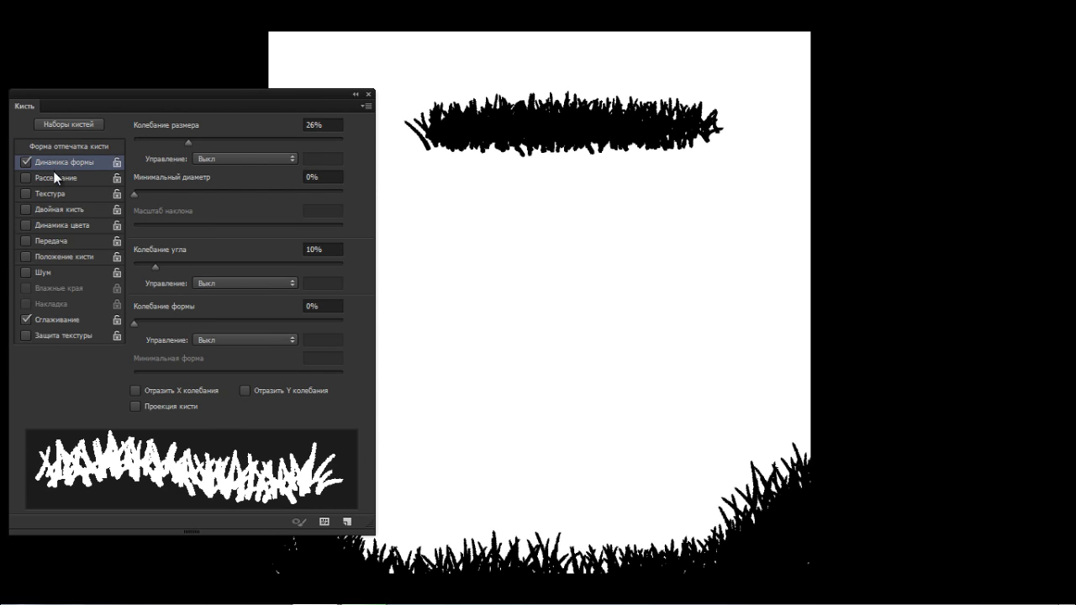
click(260, 284)
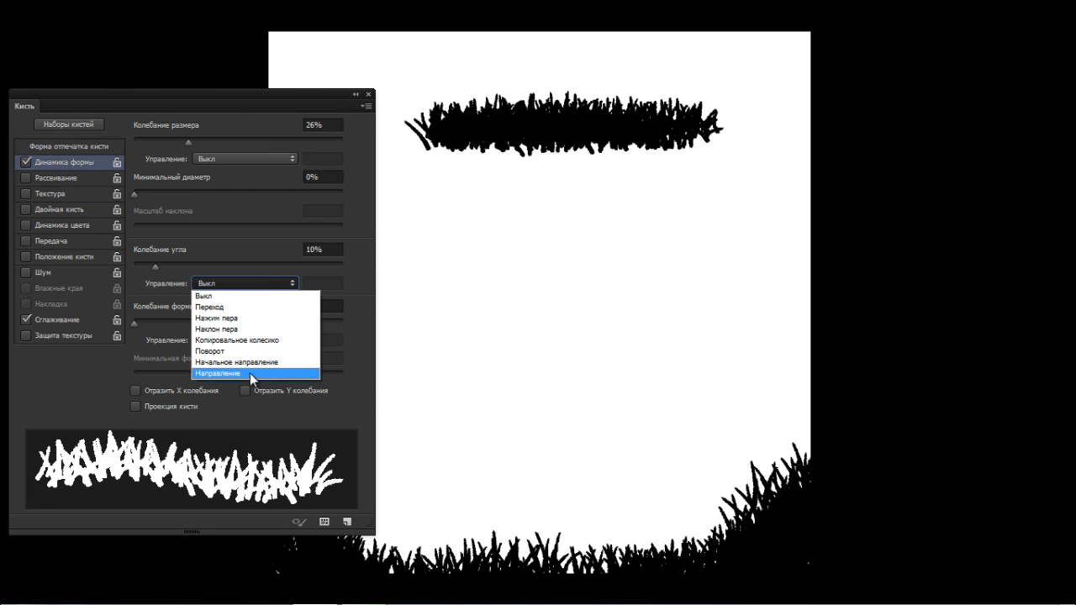
click(256, 373)
Step: Try the direction-following brush with an arc and closed rings in the middle of the canvas, undoing each stroke
drag(388, 271, 588, 385)
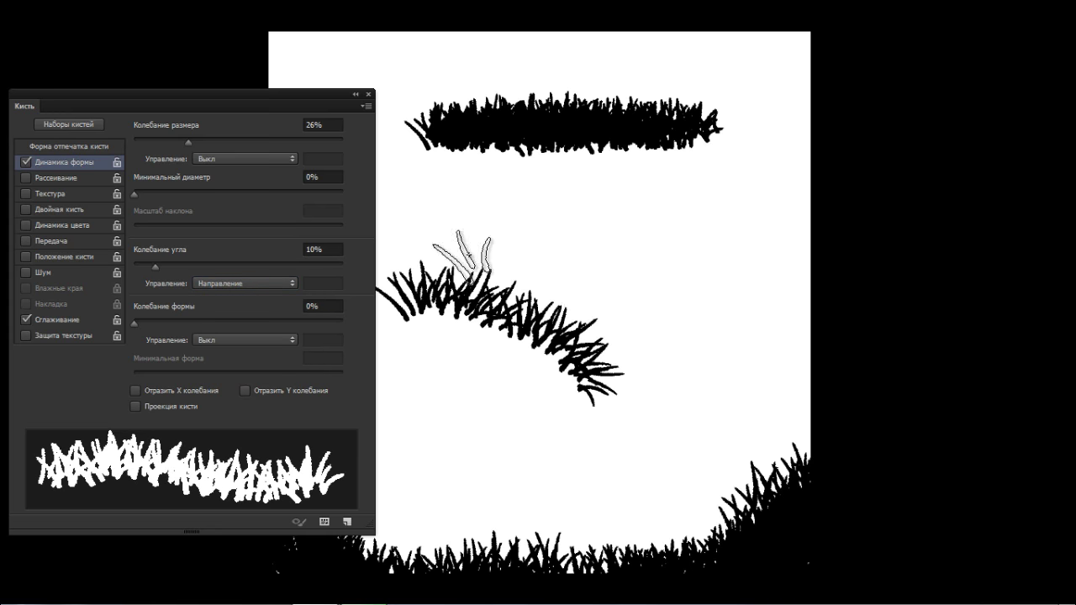
key(ctrl+z)
mouse_move(404, 264)
mouse_down()
mouse_move(588, 252)
mouse_move(512, 374)
mouse_move(502, 255)
mouse_up()
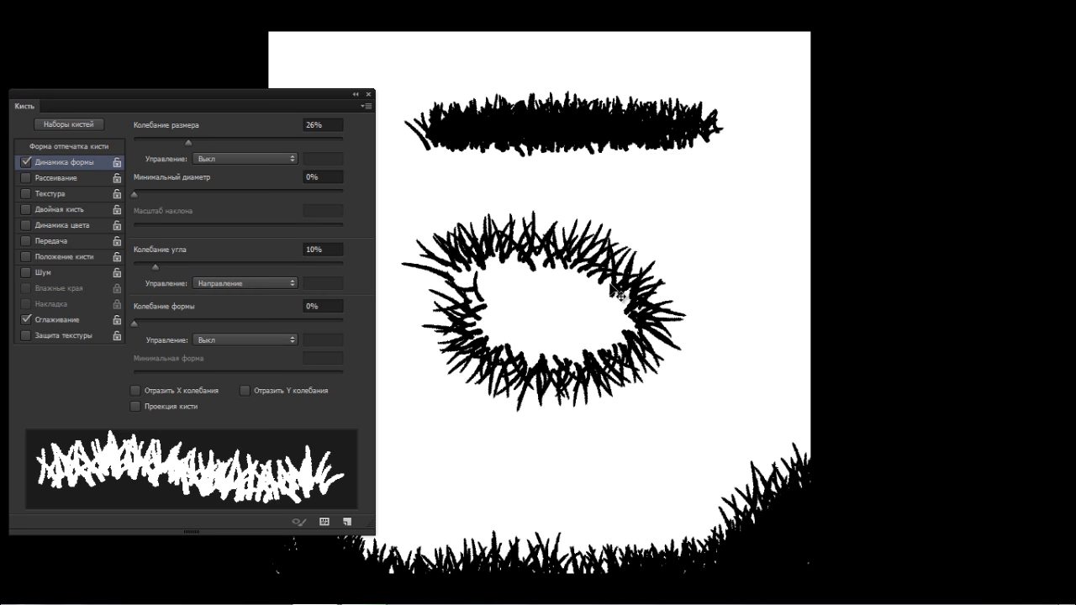
key(ctrl+z)
mouse_move(409, 348)
mouse_down()
mouse_move(471, 284)
mouse_move(583, 315)
mouse_move(728, 317)
mouse_move(770, 259)
mouse_move(665, 201)
mouse_move(471, 229)
mouse_up()
key(ctrl+z)
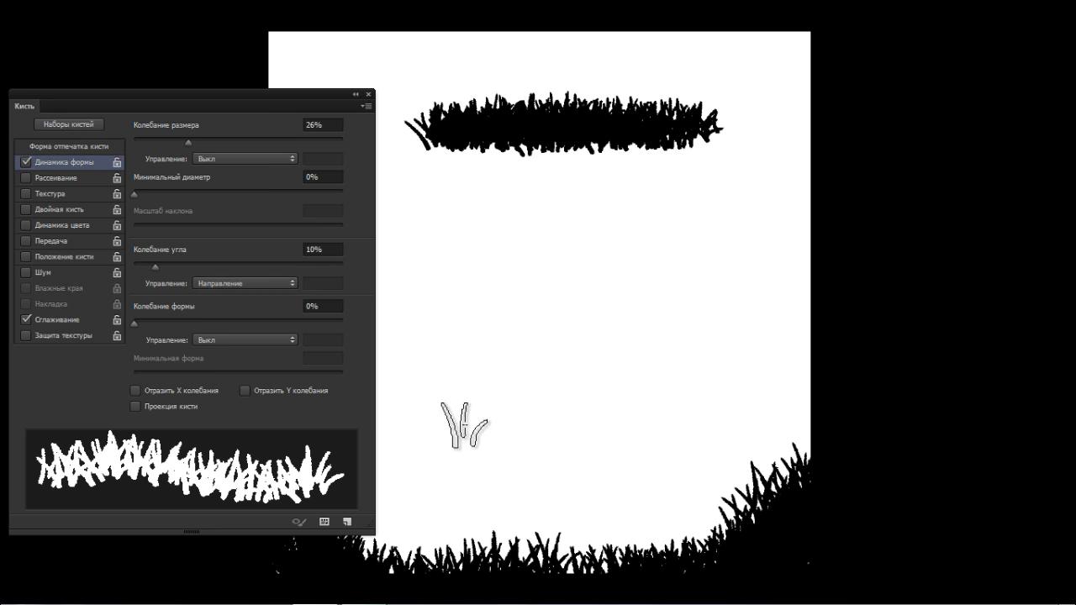
Step: Paint two curved grass strips across the middle of the canvas, undoing unwanted attempts, and hide the brush settings
mouse_move(596, 480)
mouse_down()
mouse_move(618, 414)
mouse_move(759, 349)
mouse_up()
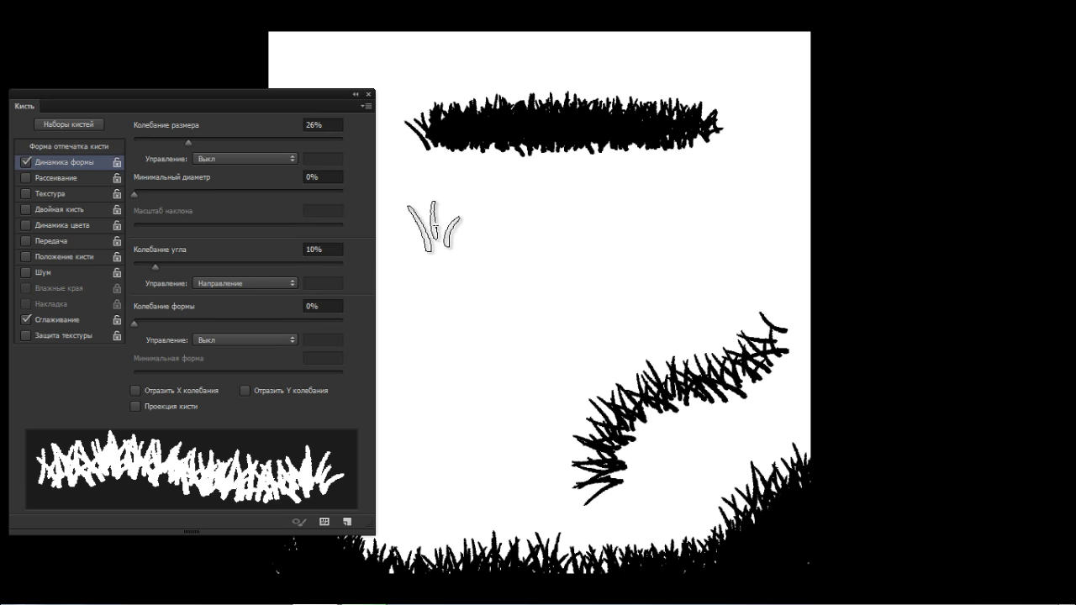
drag(412, 231, 660, 321)
key(ctrl+z)
mouse_move(383, 244)
mouse_down()
mouse_move(547, 336)
mouse_move(454, 286)
mouse_up()
key(ctrl+z)
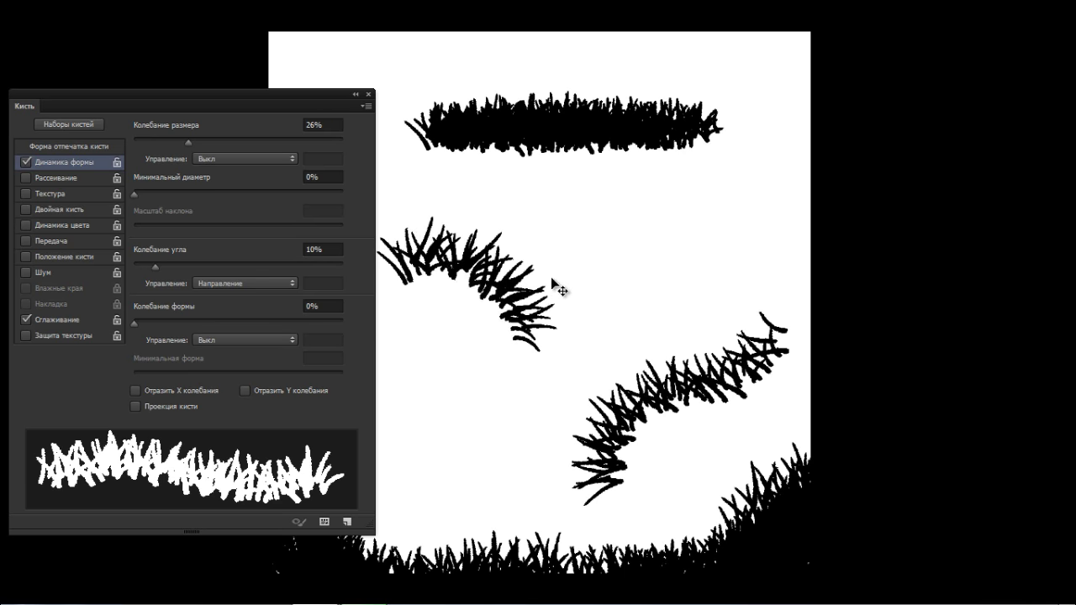
key(F5)
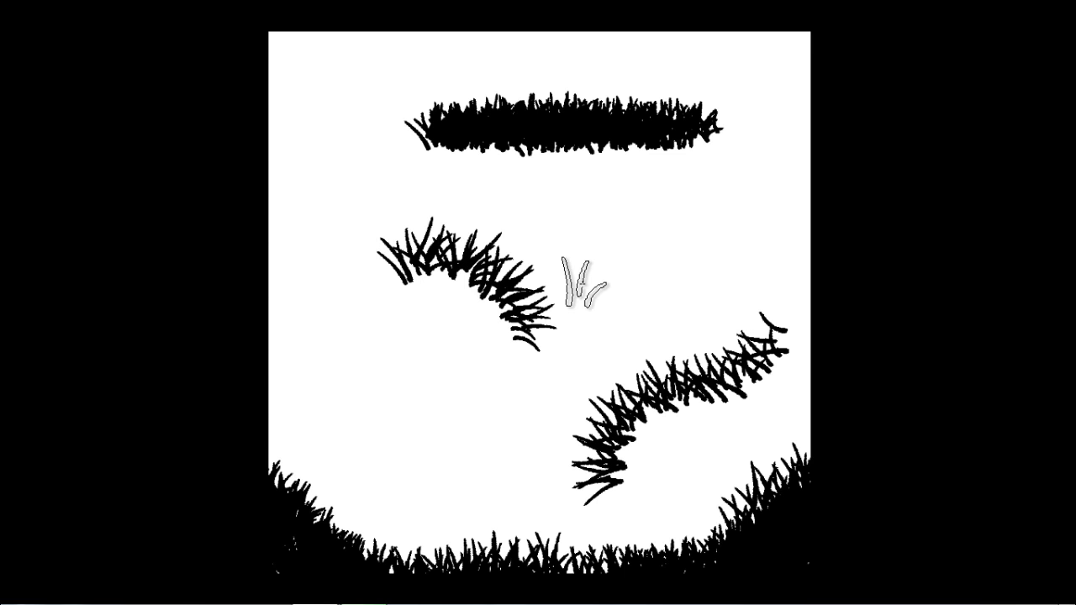
Step: Clear all grass strokes from Слой 5 and return to the blade document without creating a new one
key(Delete)
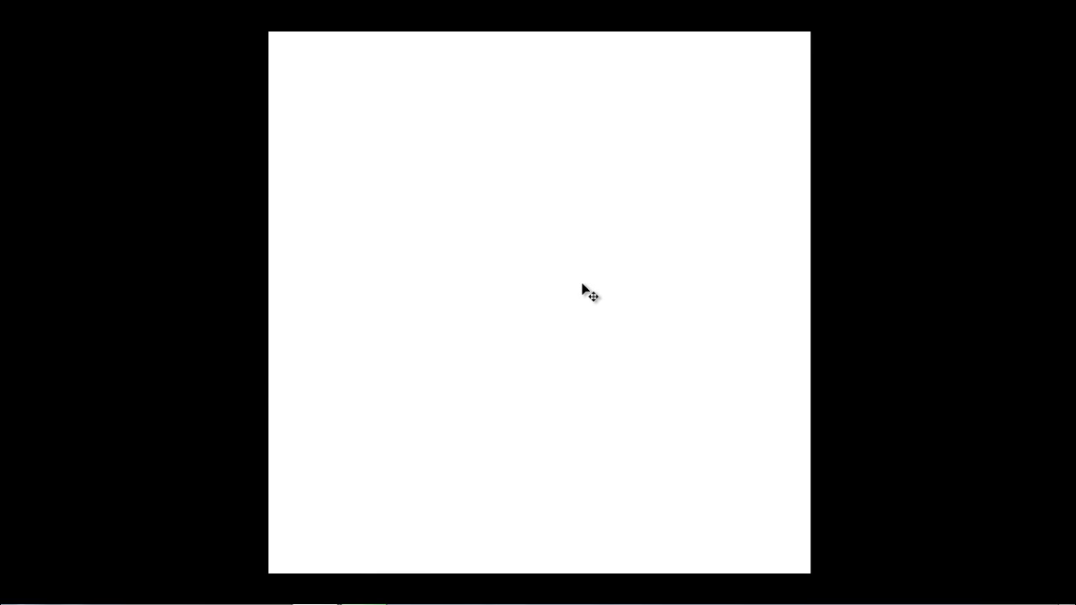
key(ctrl+n)
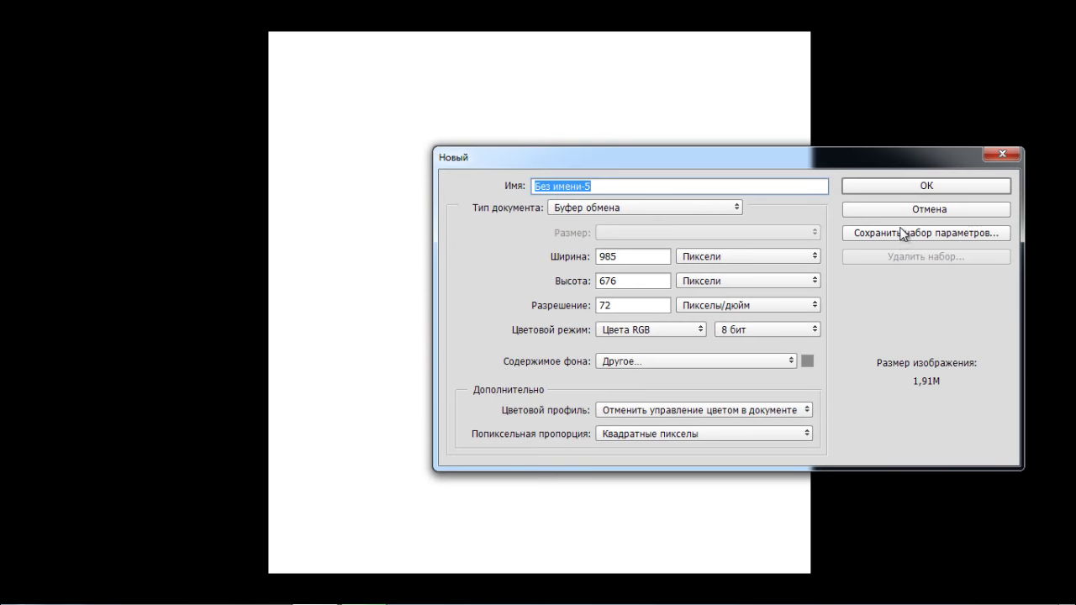
click(885, 210)
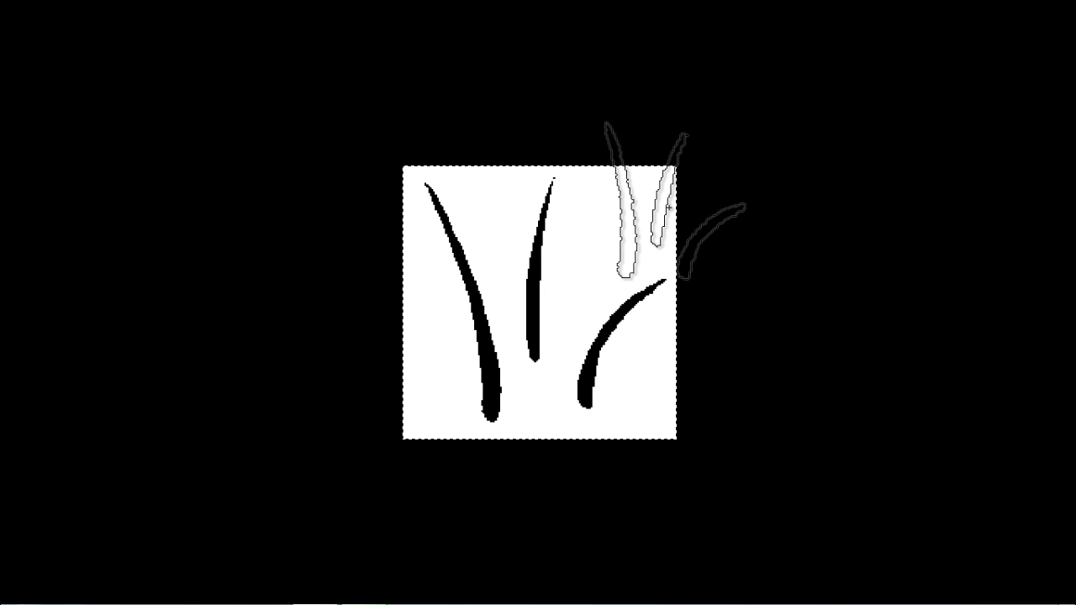
Step: Clear the three blade shapes from the canvas and choose the 1-pixel brush tip for the pencil
key(g)
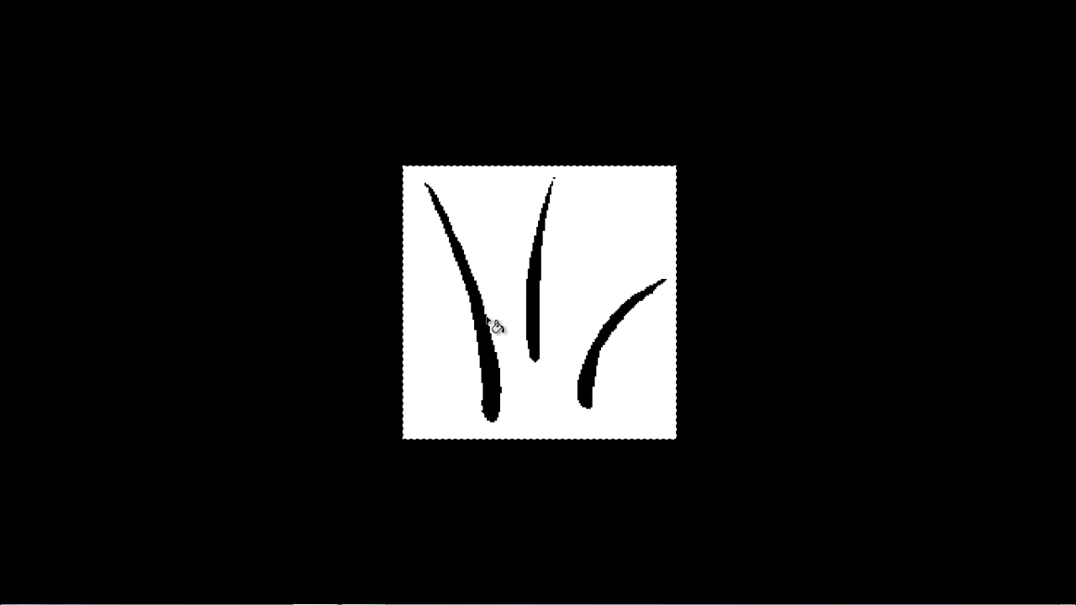
click(540, 267)
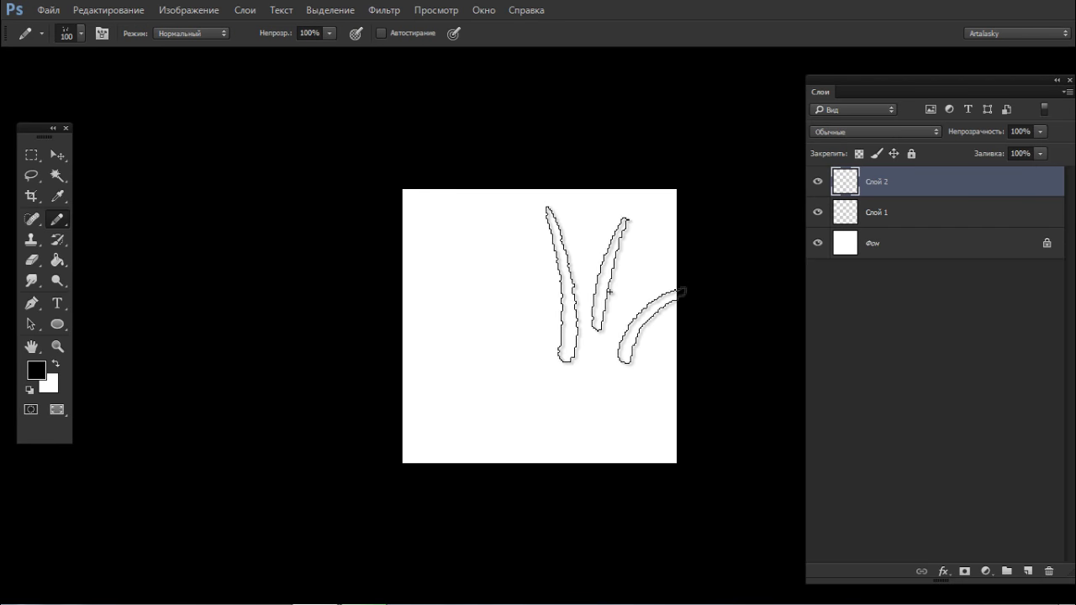
right_click(571, 295)
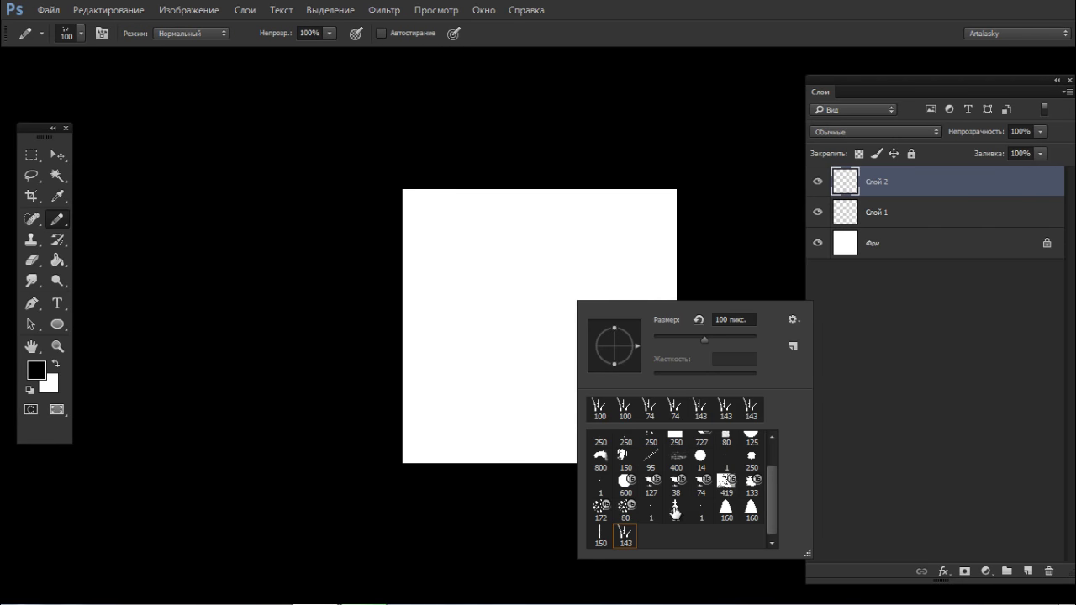
click(701, 509)
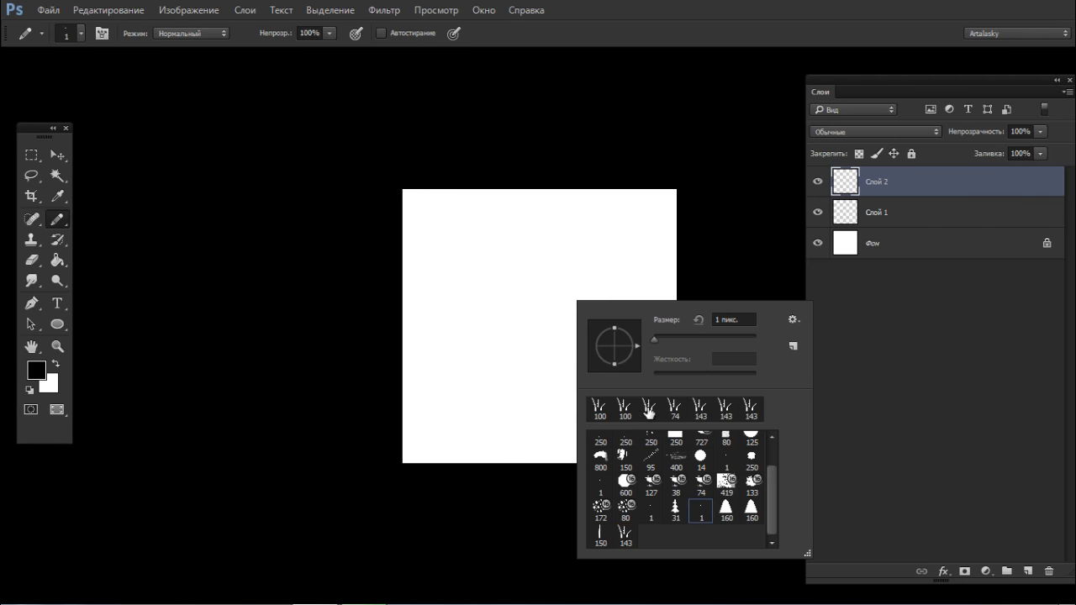
click(523, 389)
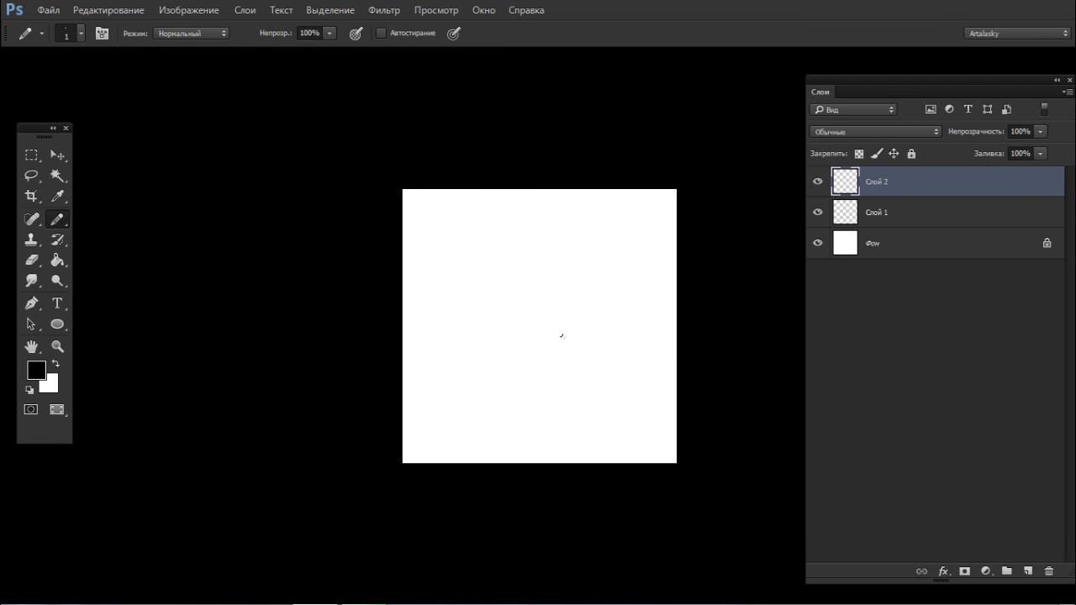
Step: Lasso a tall, narrow cone-shaped tree silhouette, fill it with black, and add a short trunk beneath it
key(l)
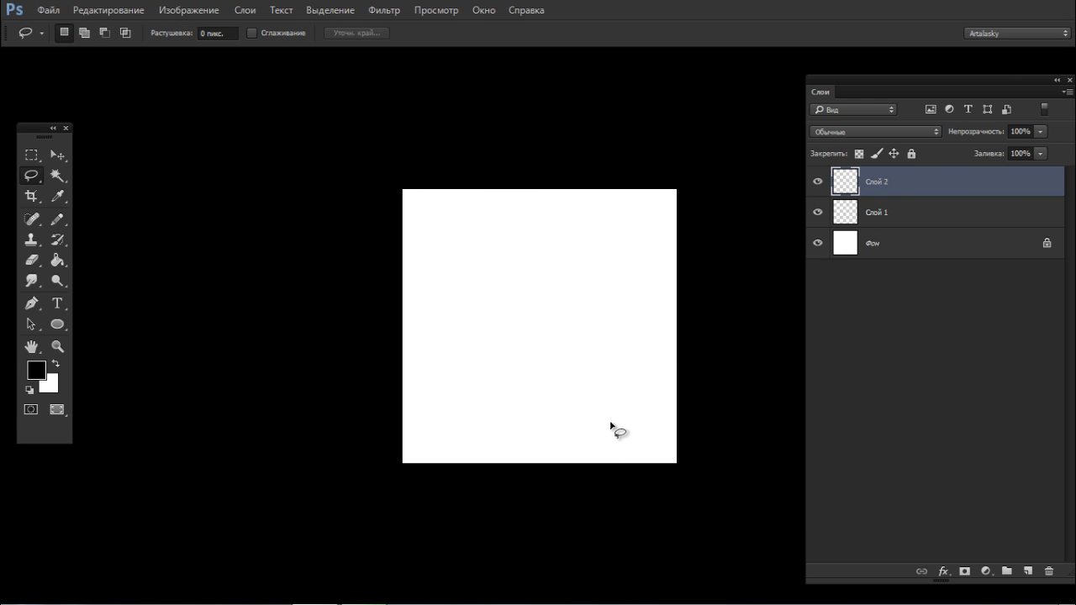
mouse_move(636, 425)
mouse_down()
mouse_move(475, 427)
mouse_move(449, 407)
mouse_move(502, 336)
mouse_move(542, 198)
mouse_move(556, 264)
mouse_move(647, 418)
mouse_up()
click(475, 409)
mouse_move(460, 453)
mouse_down()
mouse_move(546, 204)
mouse_move(620, 436)
mouse_move(597, 450)
mouse_move(463, 451)
mouse_up()
key(g)
click(551, 368)
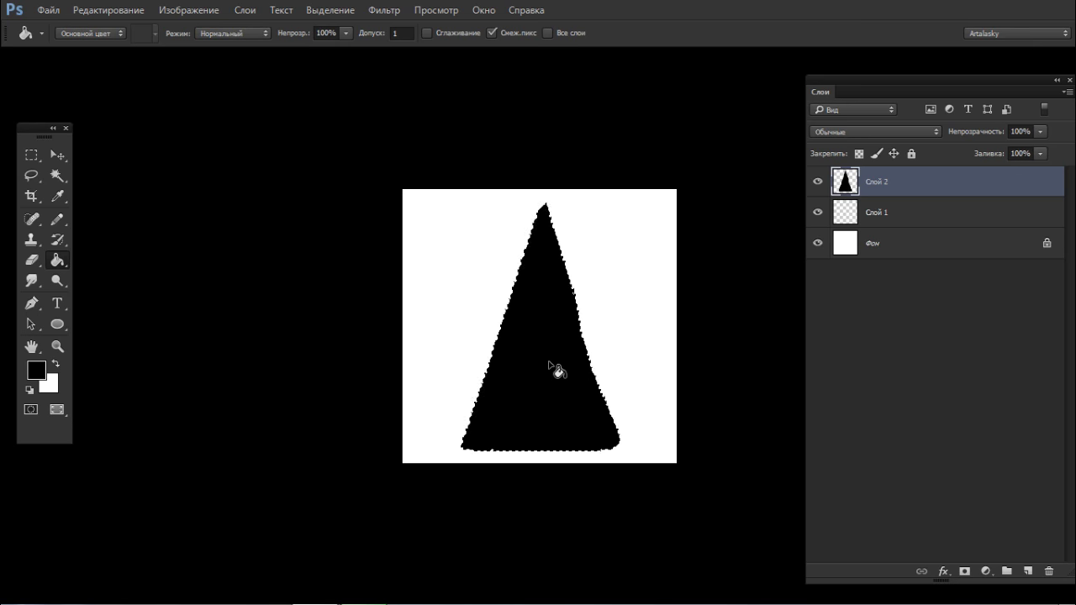
drag(550, 348, 558, 338)
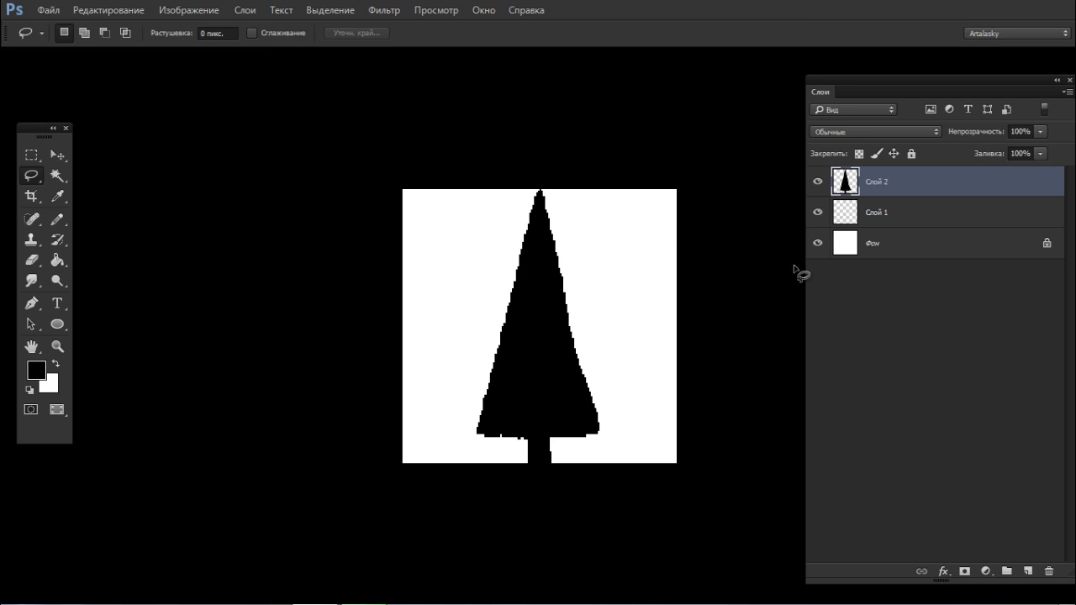
Step: Duplicate the tree layer Слой 2, hide the original, and set the eraser to 1 pixel for cutting into the copy's edge
key(ctrl+j)
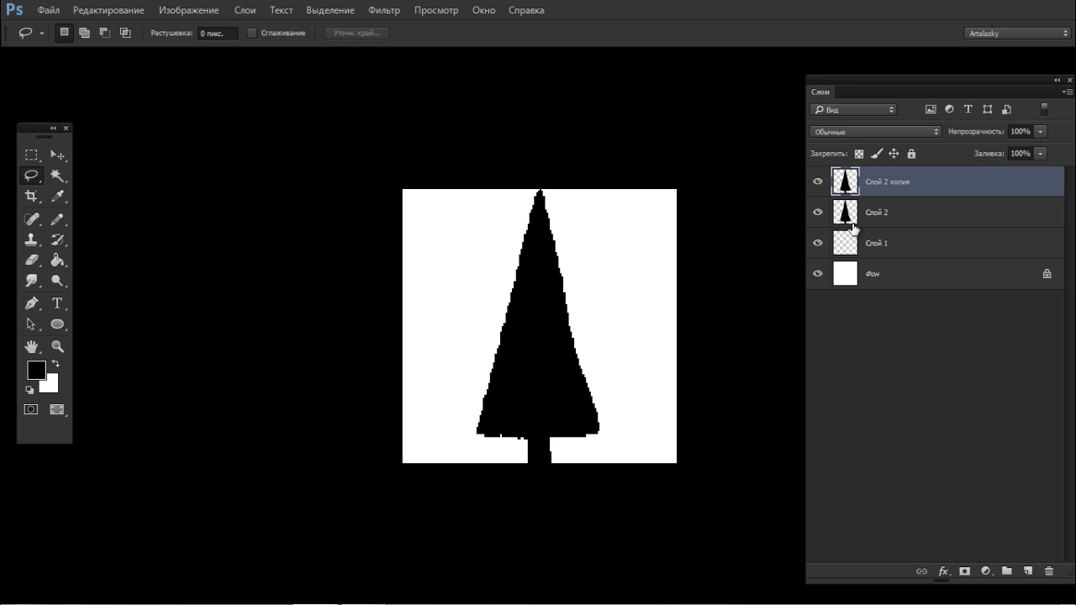
key(e)
right_click(573, 235)
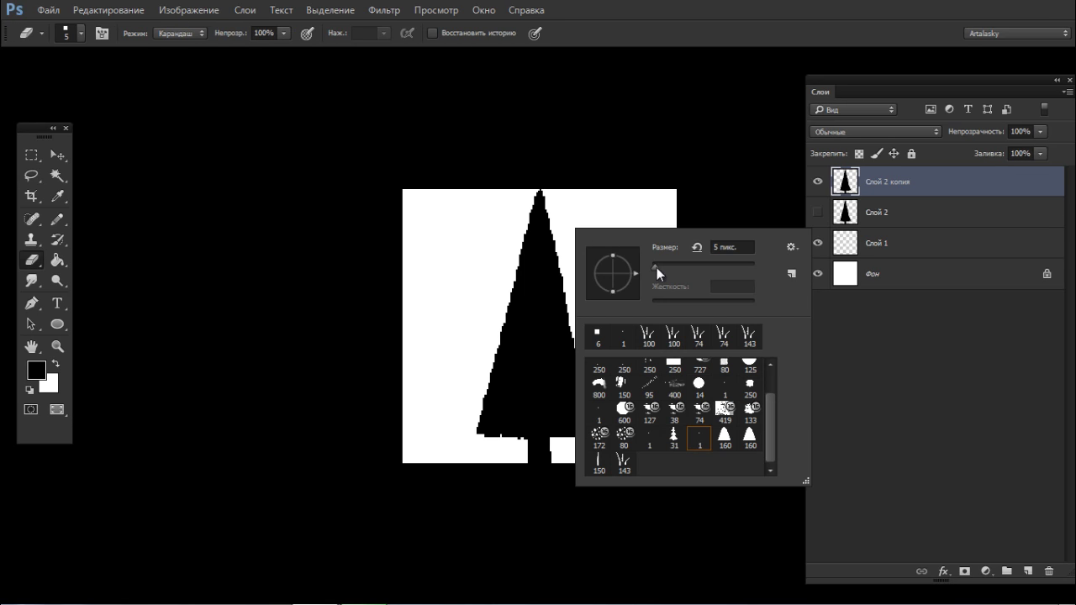
click(525, 229)
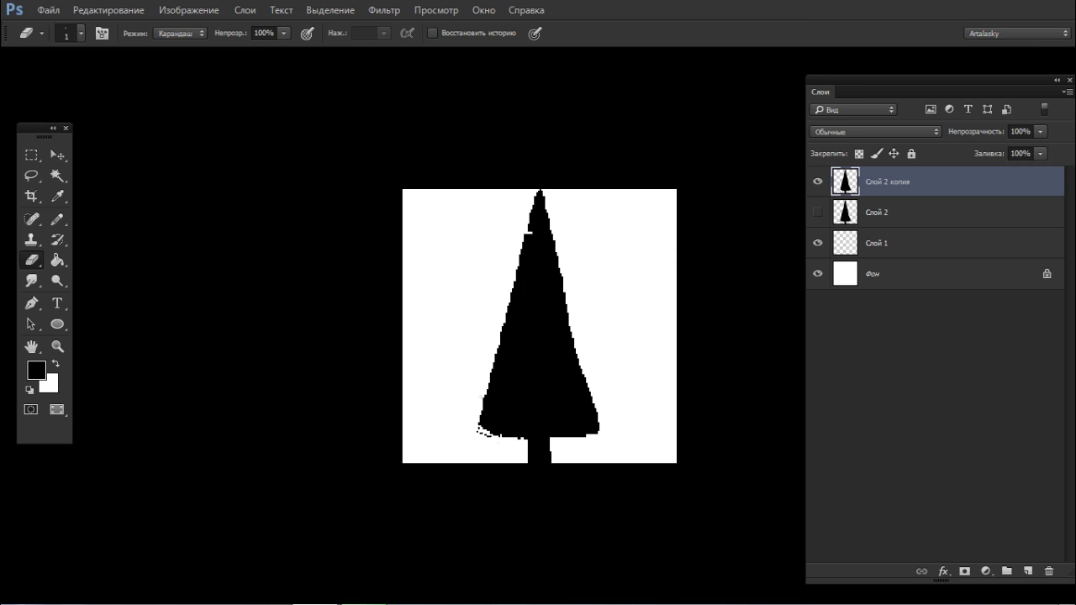
Step: Carve jagged fir branches along both edges of the tree copy with the 1-pixel eraser and pencil, undoing the stray pencil stroke
key(b)
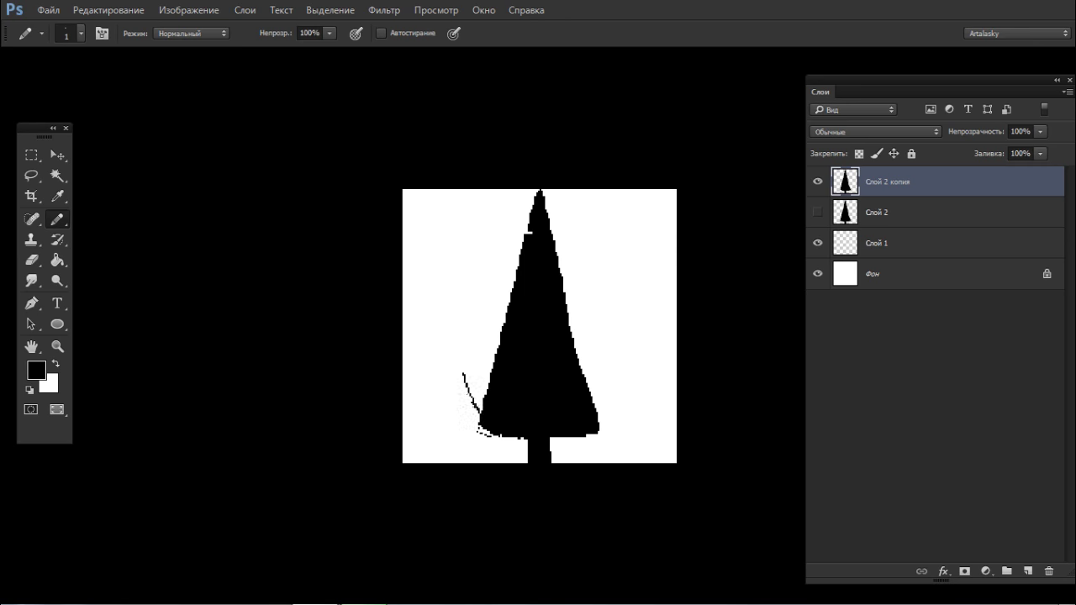
key(ctrl+z)
key(e)
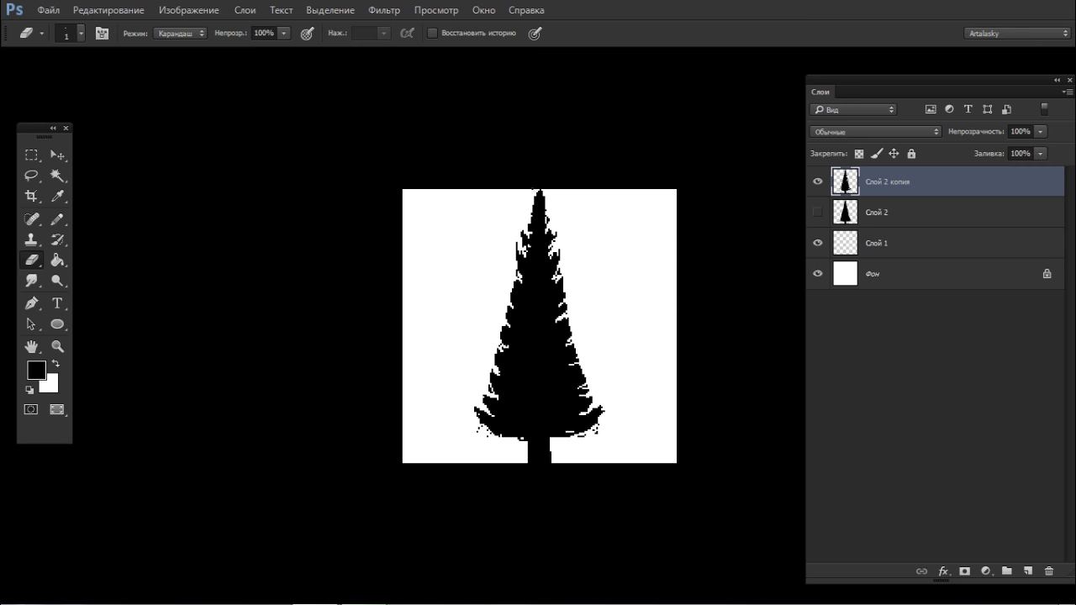
key(b)
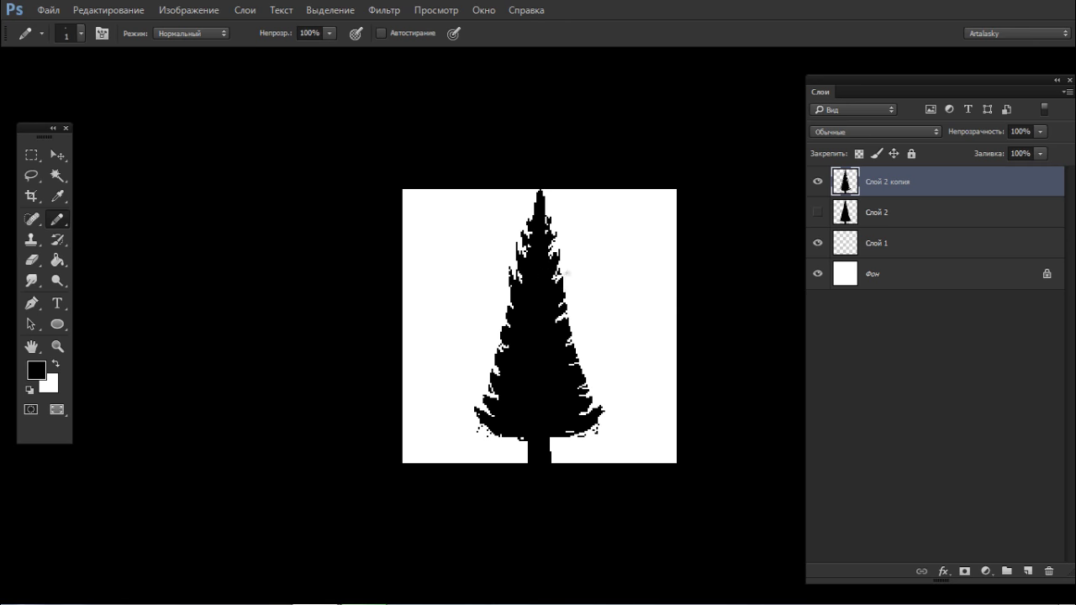
key(e)
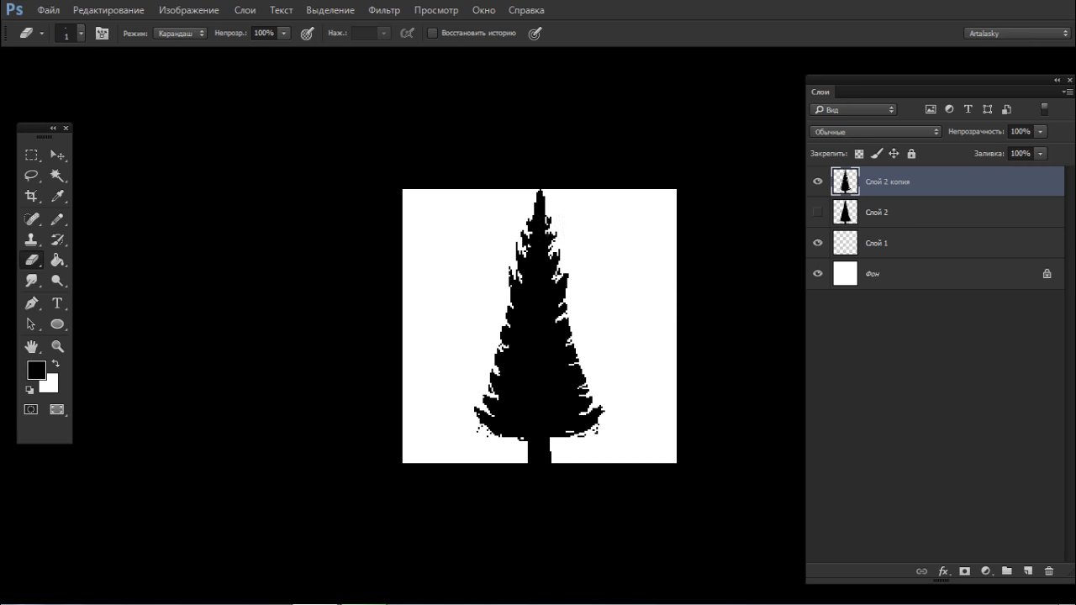
key(b)
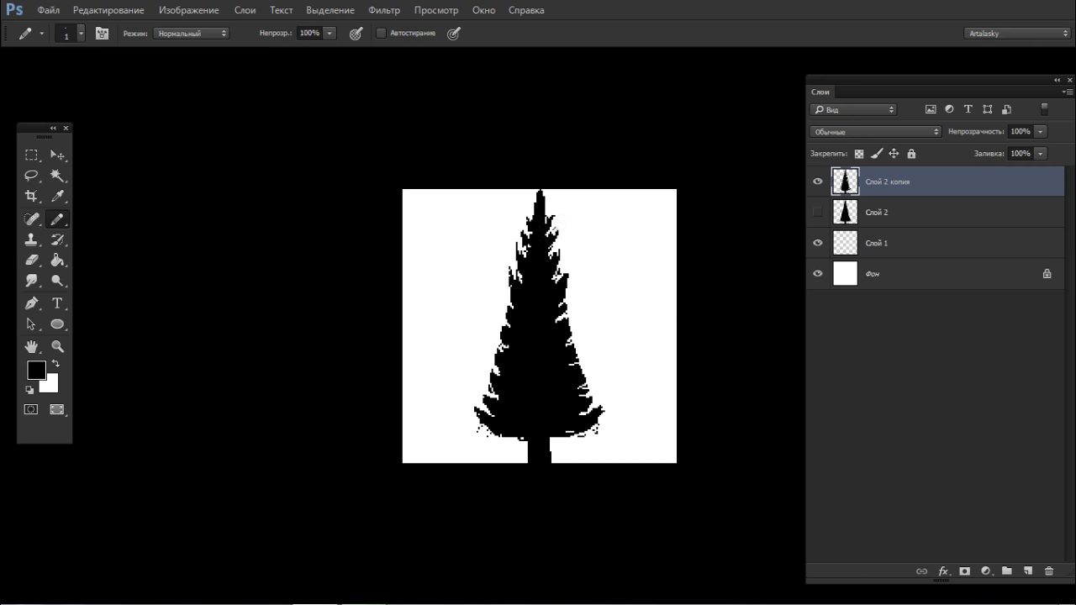
Step: Alternate 1-pixel eraser and pencil strokes to sharpen the branch tips along the tree's middle and lower edges, down to its base
key(e)
key(b)
key(e)
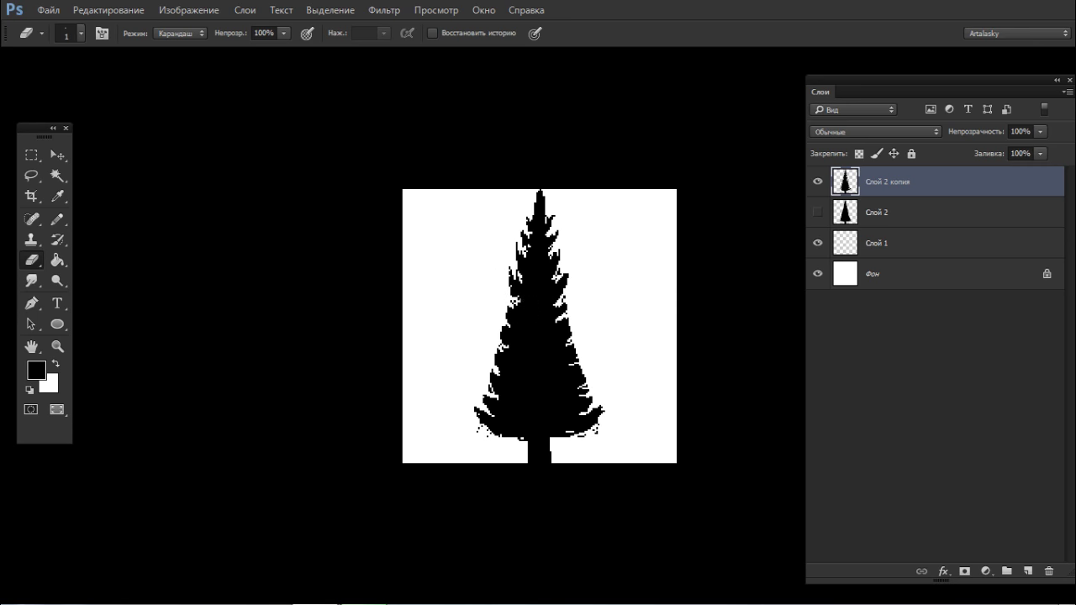
key(b)
key(e)
key(b)
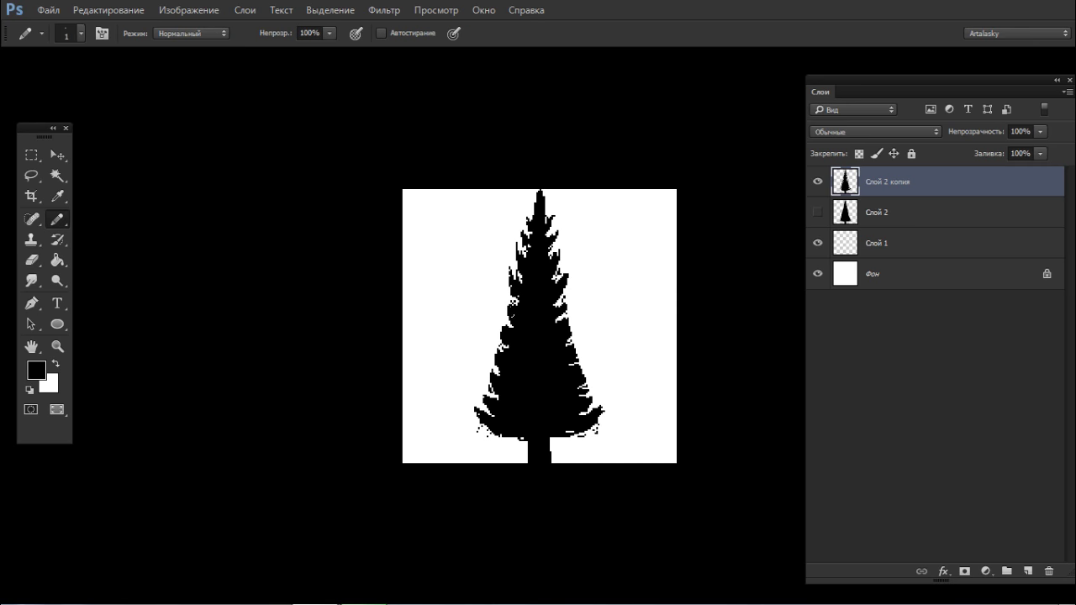
key(e)
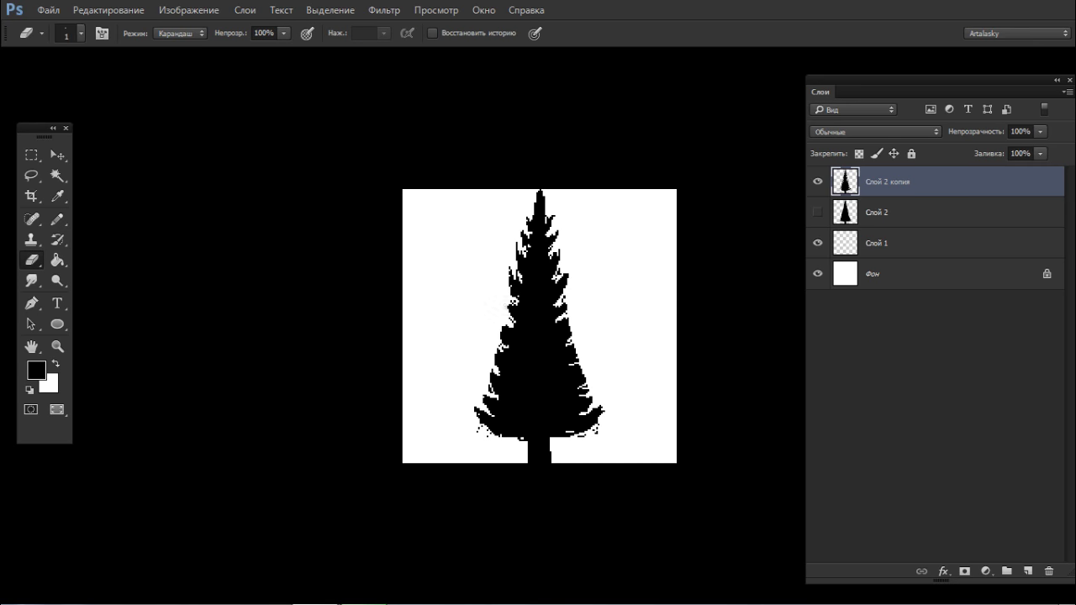
key(b)
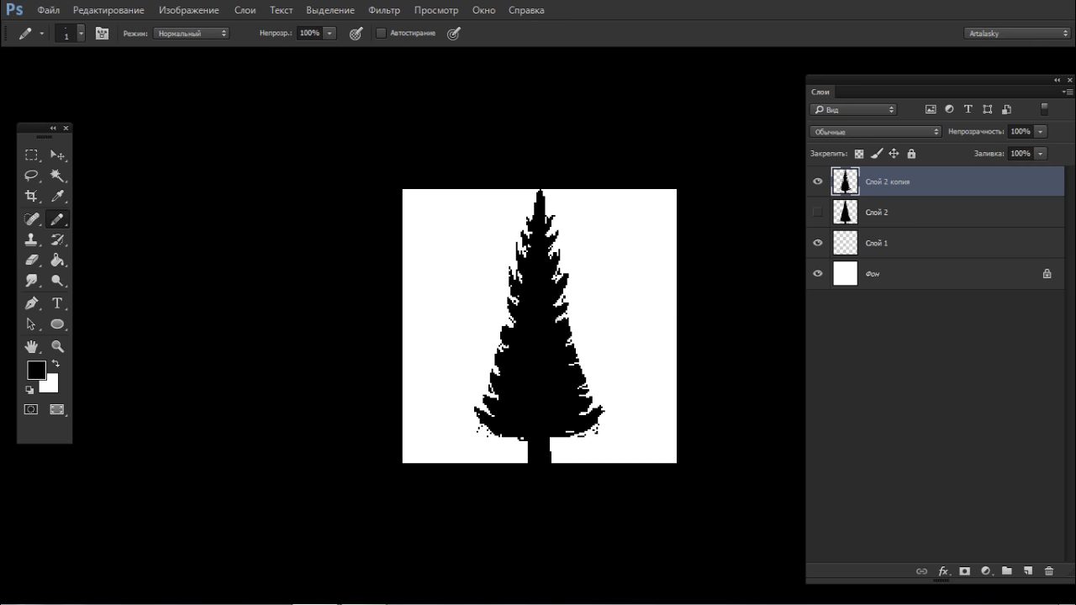
key(e)
key(b)
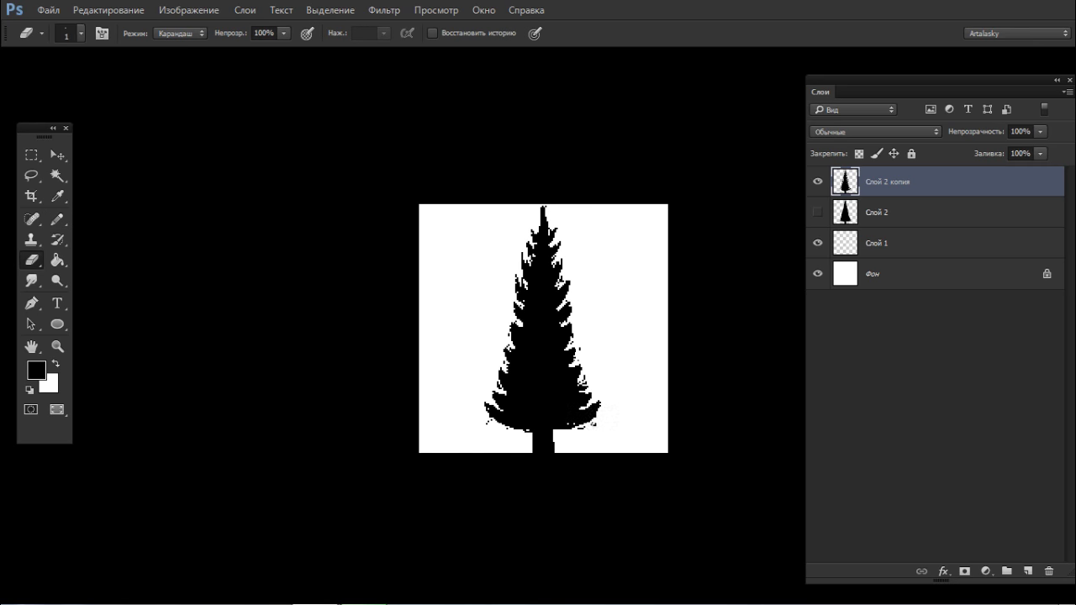
Step: Compare the jagged tree with the plain silhouette by toggling layer visibility, leaving only the jagged copy shown
click(818, 183)
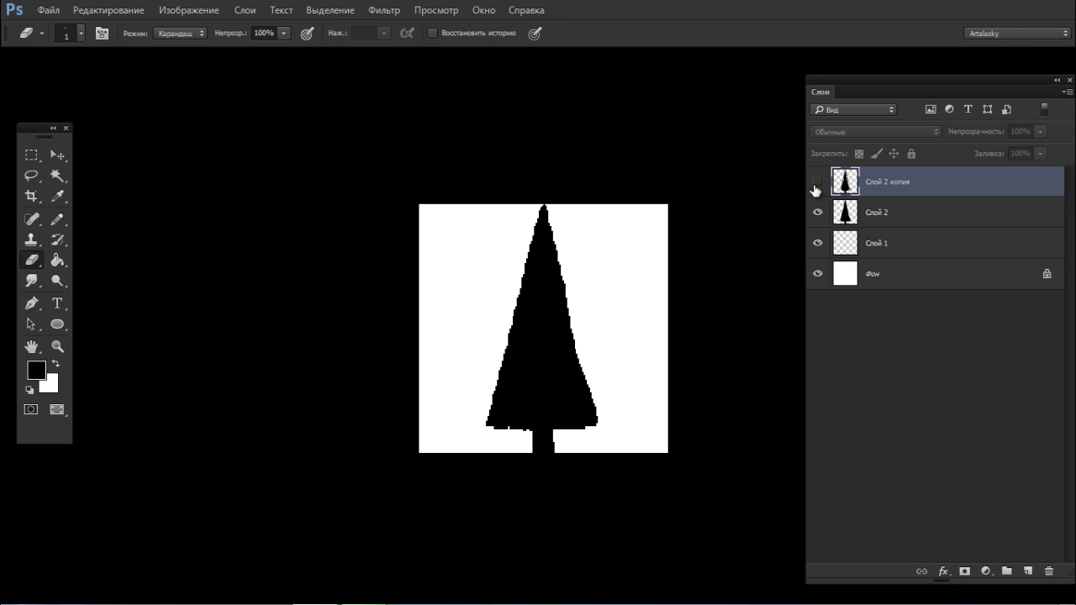
click(818, 183)
click(818, 213)
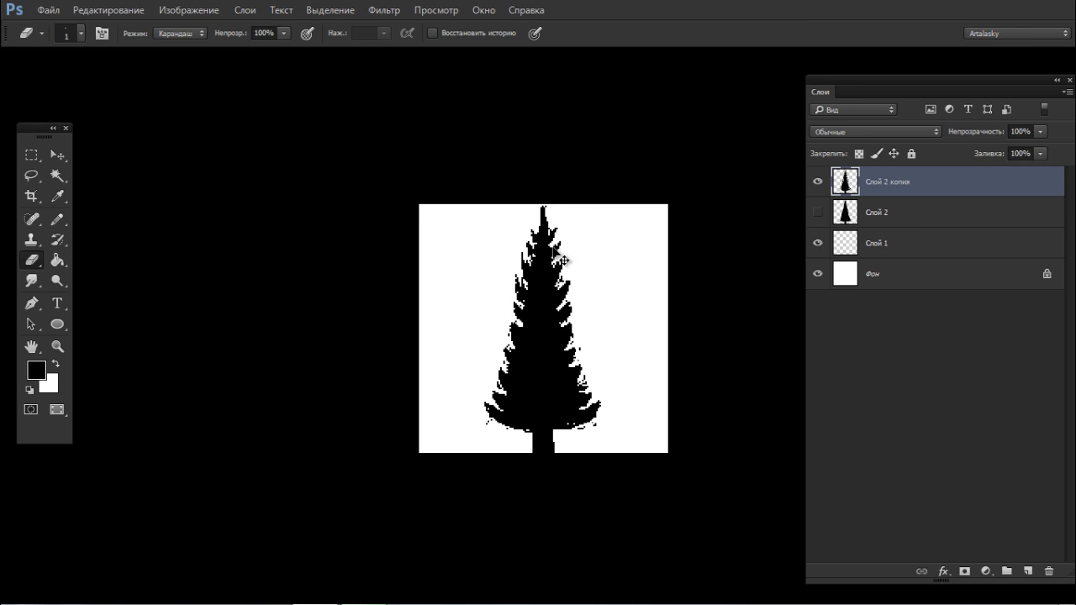
Step: Touch up the small branches near the top of the tree with 1-pixel pencil and eraser strokes
drag(570, 247, 588, 246)
key(b)
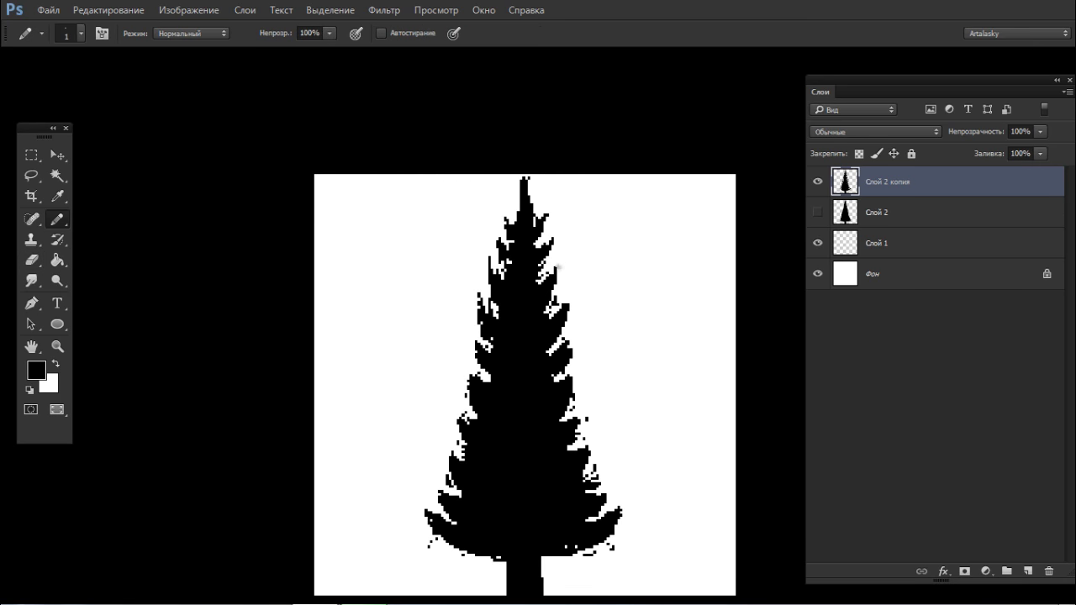
key(e)
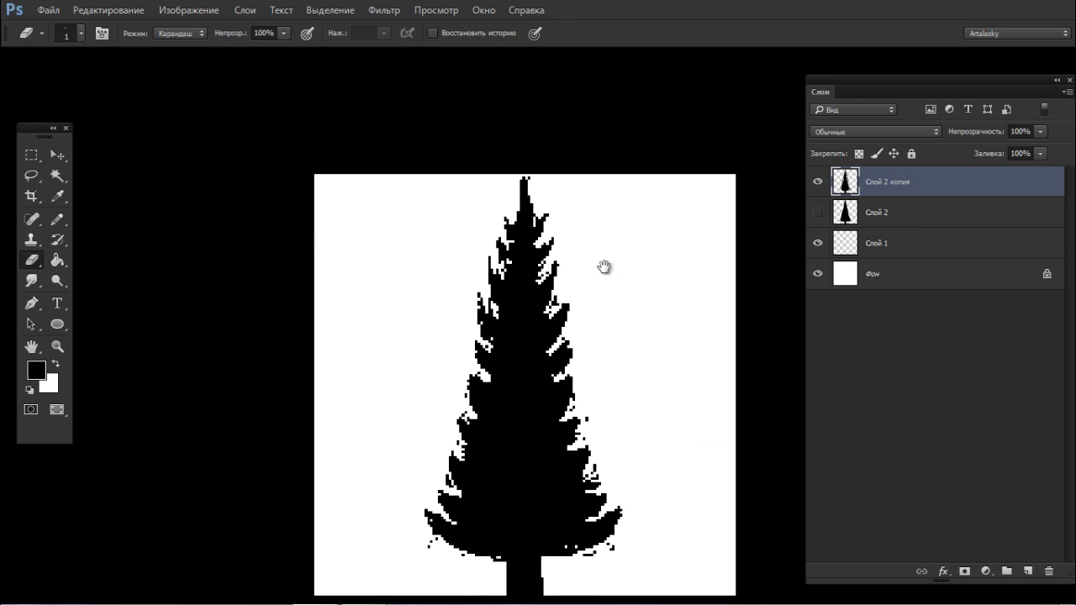
alt+click(617, 293)
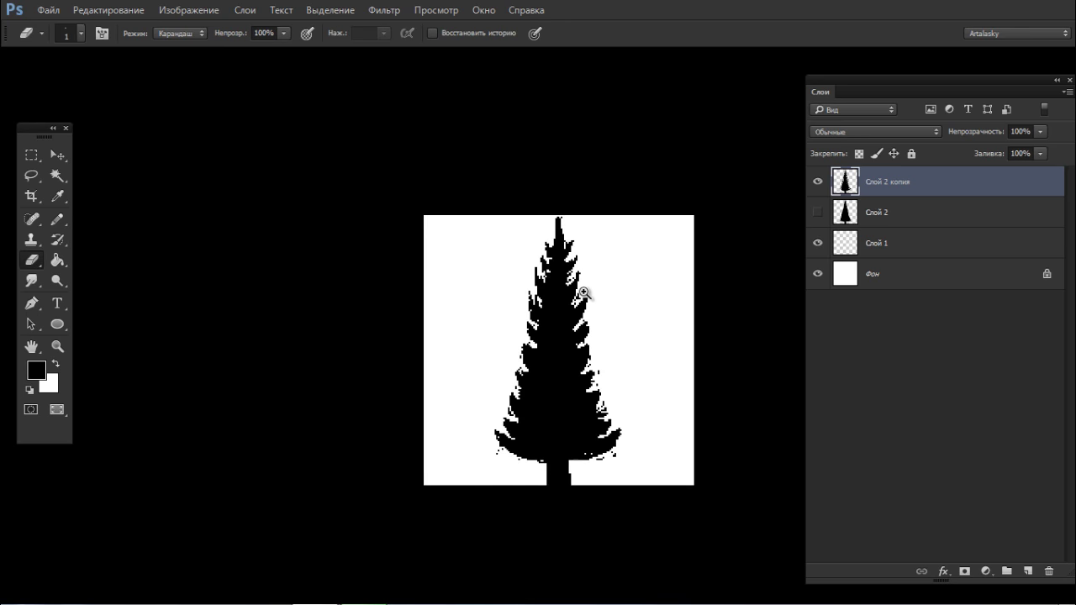
ctrl+click(543, 243)
key(b)
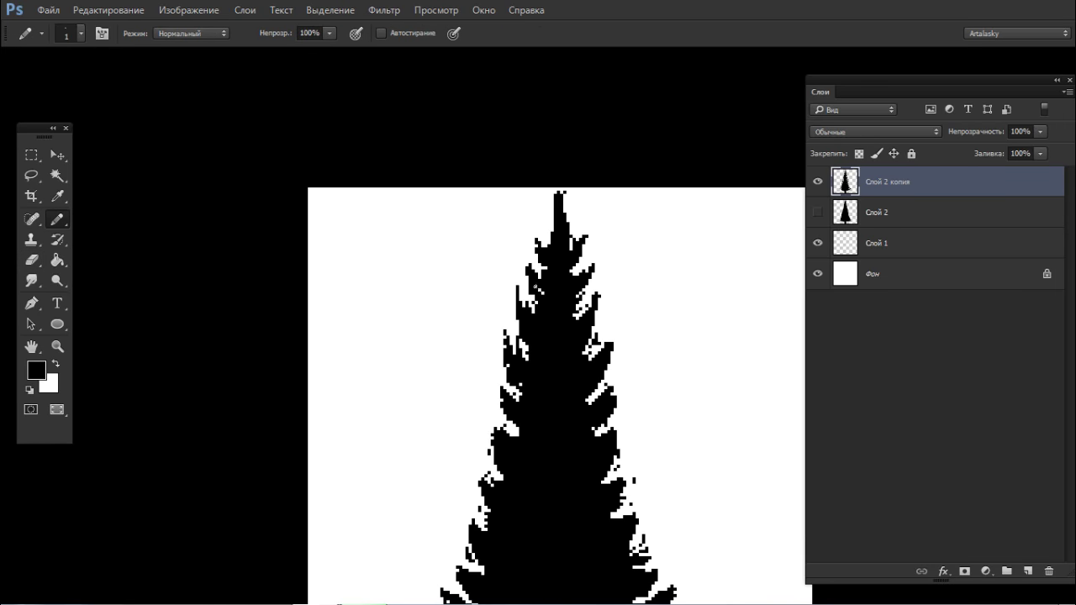
key(e)
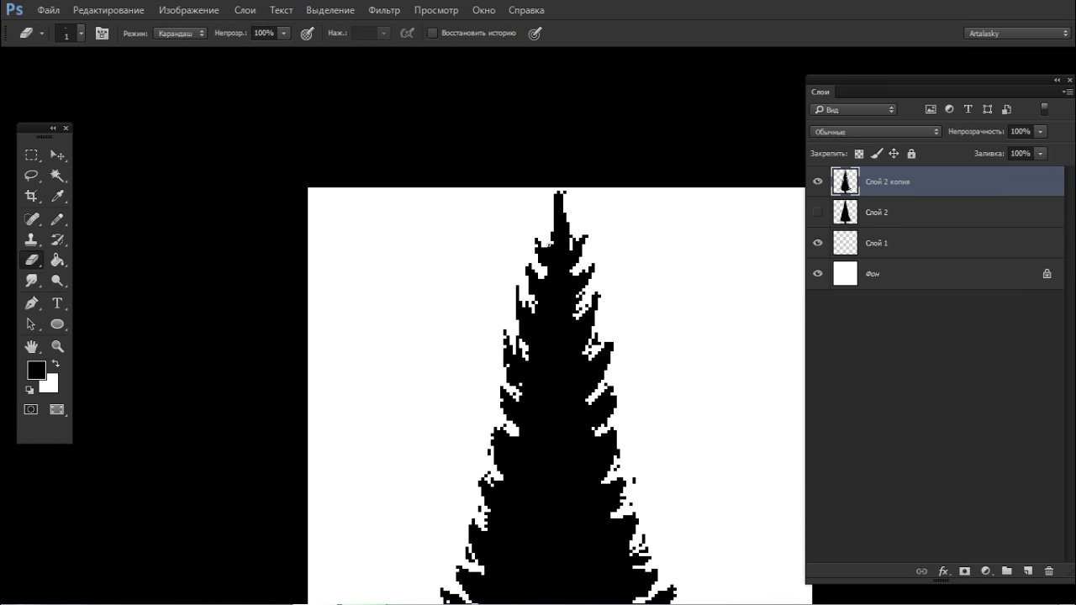
key(b)
scroll(525, 278, down, 3)
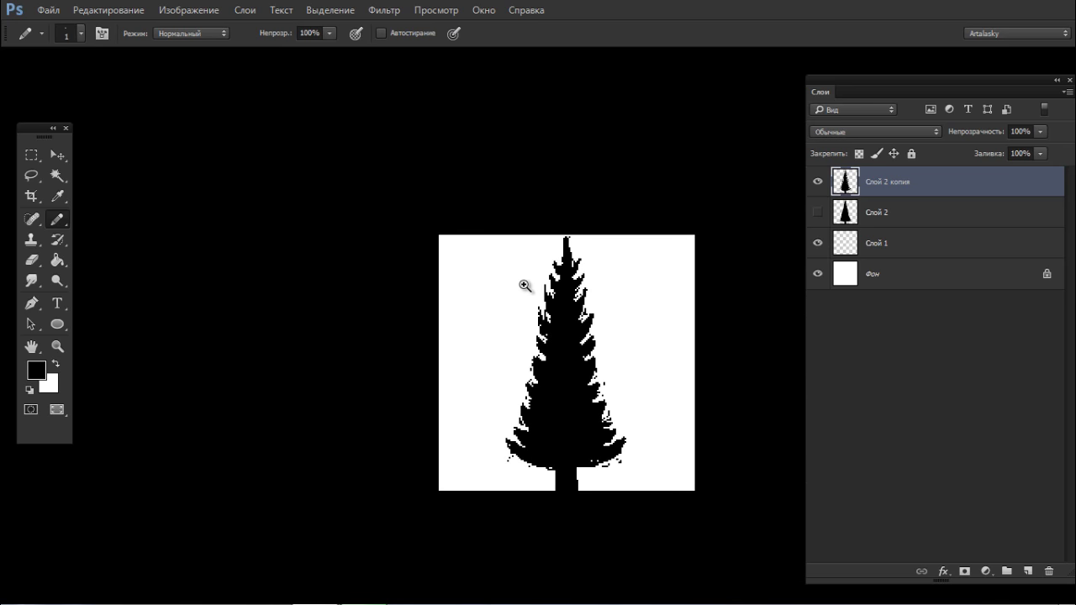
Step: Flip the tree horizontally and refine the branches along its left edge with the 1-pixel pencil and eraser
drag(599, 354, 604, 356)
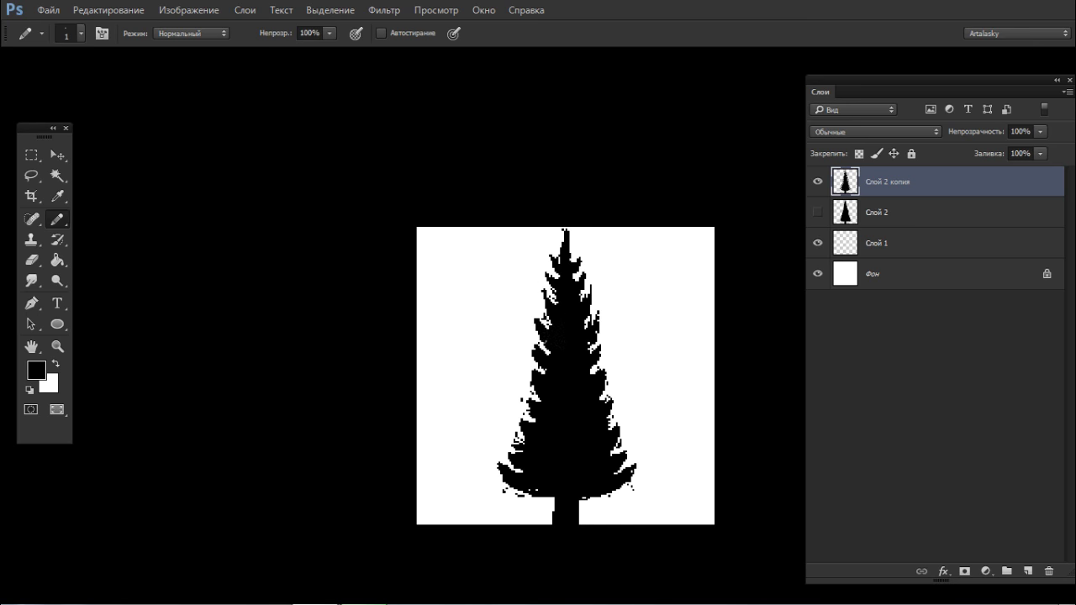
key(e)
key(b)
key(e)
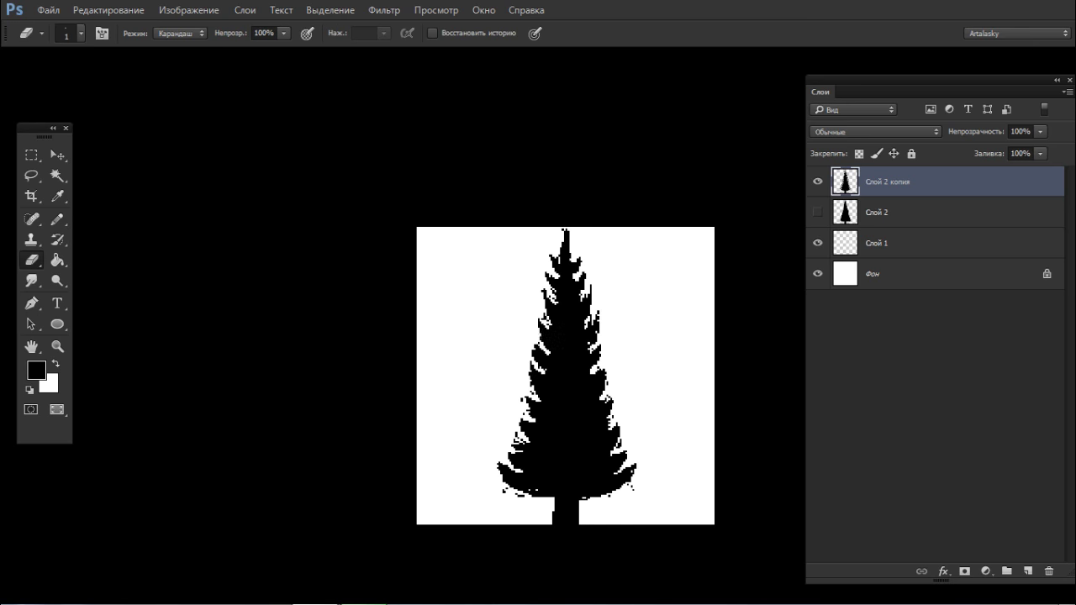
key(b)
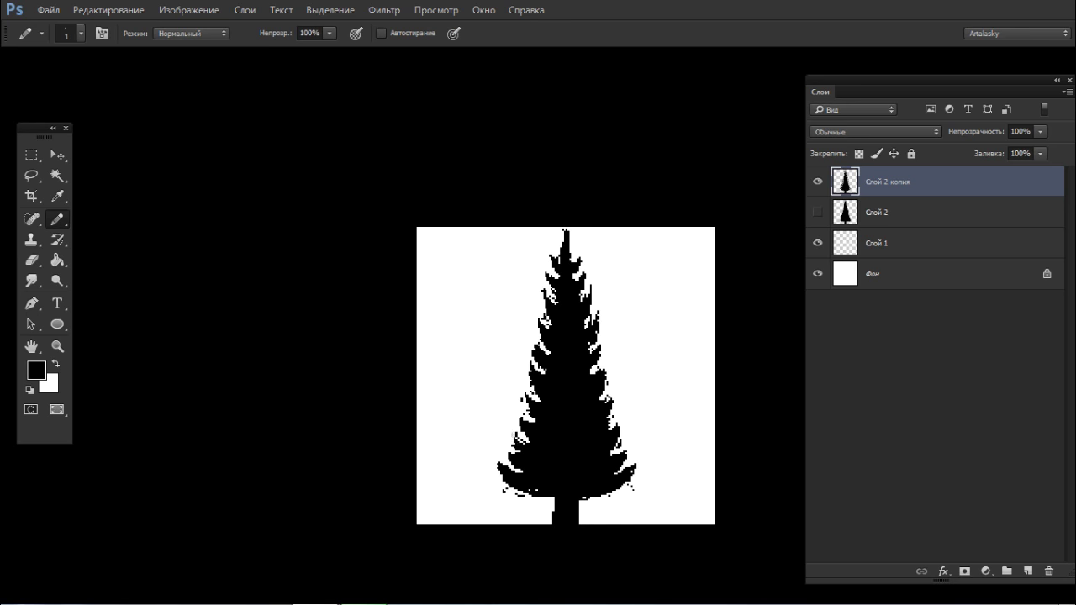
key(e)
key(b)
Step: Define the whole tree canvas as a new brush with the default name and return to the large white test document
click(100, 5)
click(324, 371)
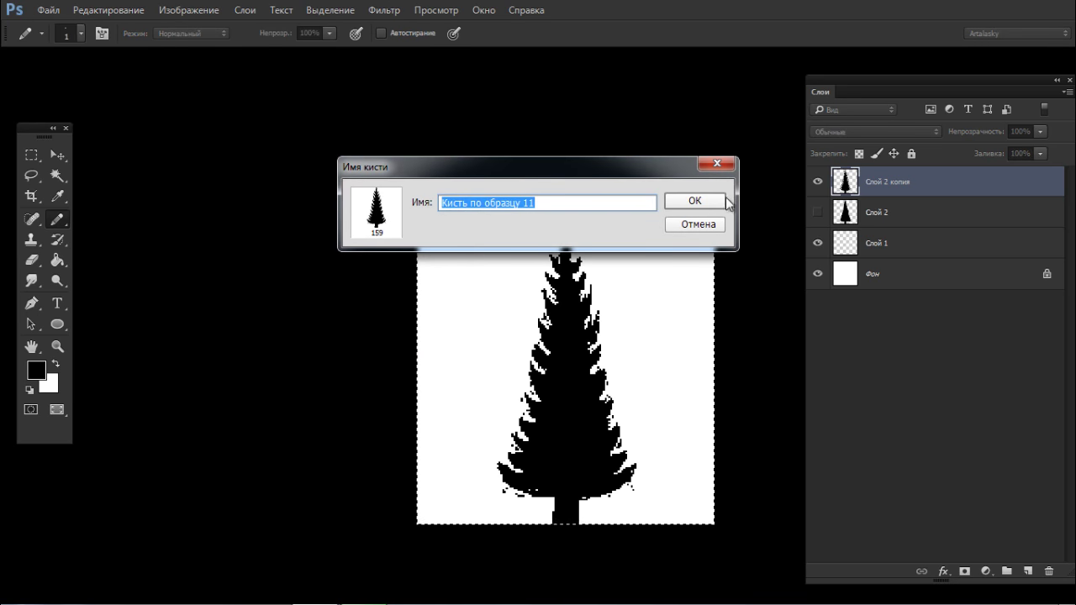
click(675, 205)
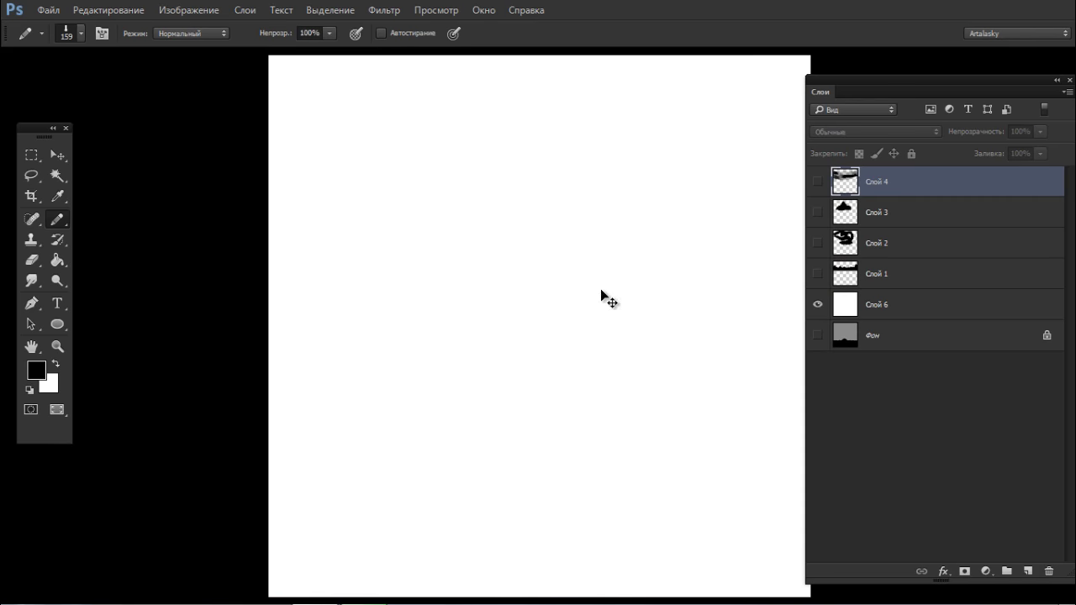
scroll(614, 290, down, 2)
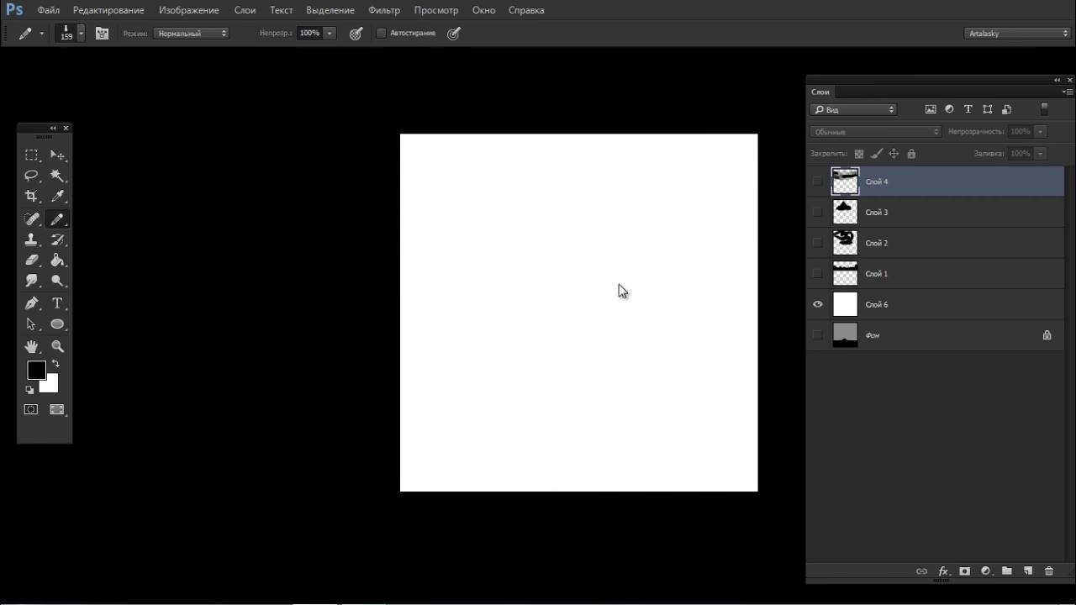
Step: Add a new layer above the white one and try the tree brush with two strokes, undoing each
key(ctrl+shift+n)
key(Return)
mouse_move(452, 253)
mouse_down()
mouse_move(560, 263)
mouse_move(622, 252)
mouse_up()
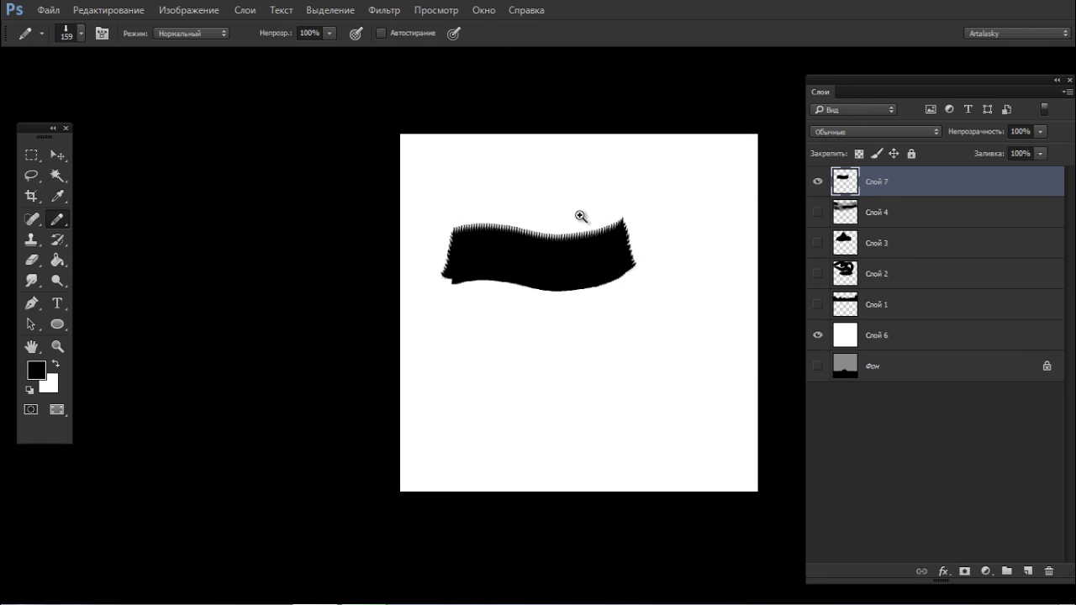
scroll(581, 216, up, 3)
key(ctrl+z)
mouse_move(167, 320)
mouse_down()
mouse_move(329, 340)
mouse_move(591, 274)
mouse_move(708, 305)
mouse_move(194, 450)
mouse_move(372, 384)
mouse_up()
key(ctrl+z)
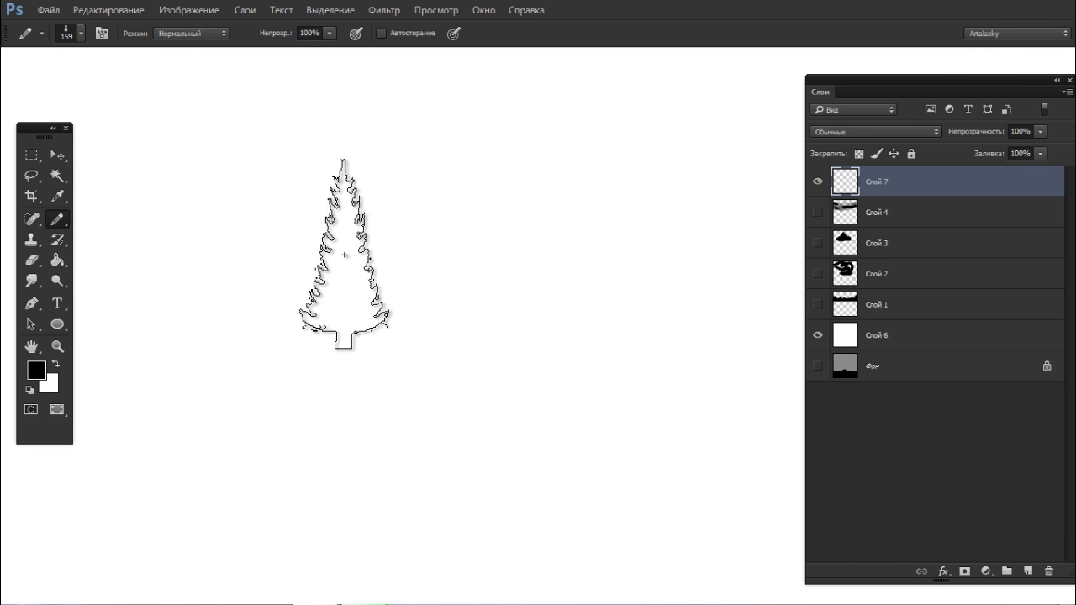
Step: Set the tree brush tip's spacing to 24%, paint a test stroke and undo it
key(F5)
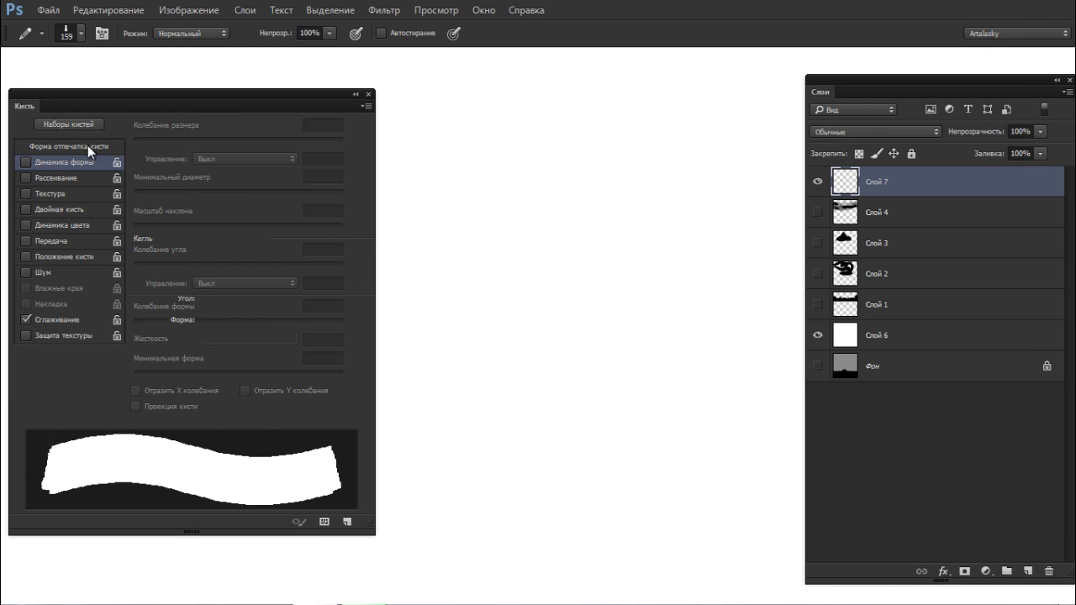
click(85, 146)
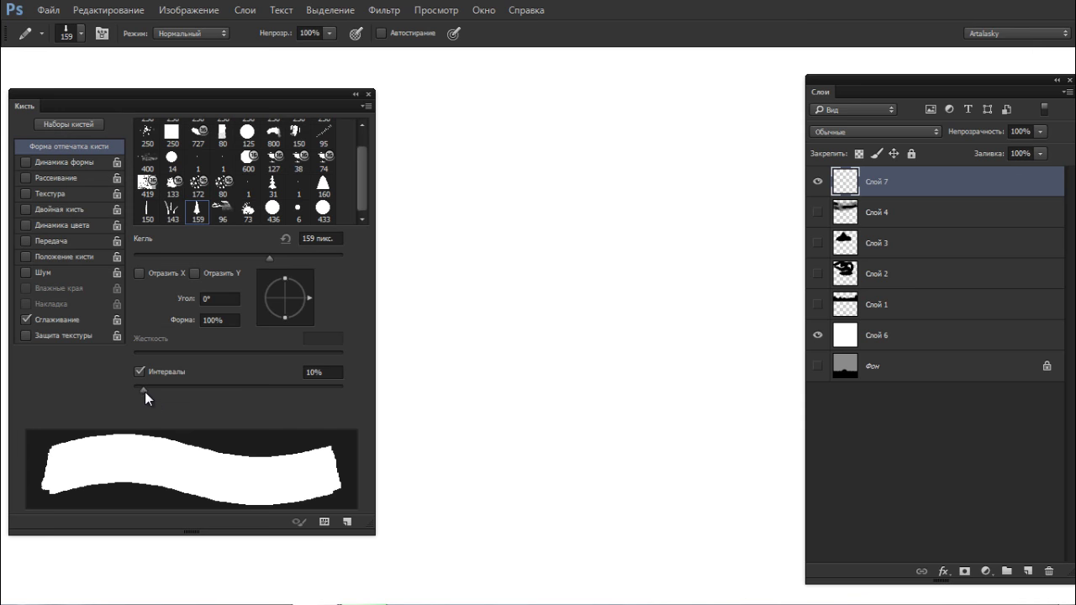
drag(142, 389, 158, 390)
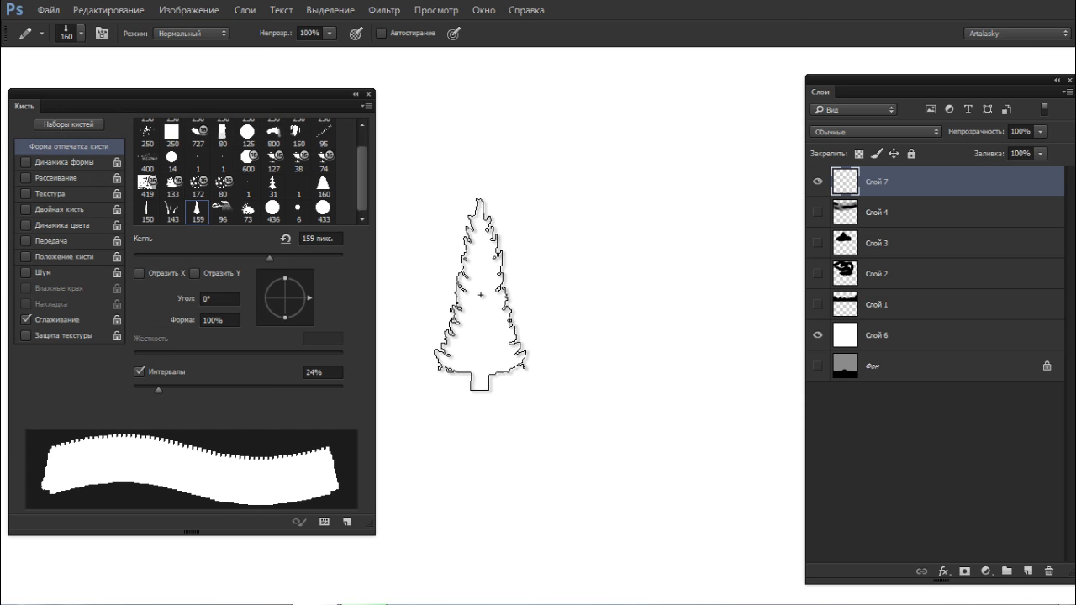
click(478, 286)
mouse_move(507, 264)
mouse_down()
mouse_move(690, 280)
mouse_move(736, 229)
mouse_move(737, 204)
mouse_up()
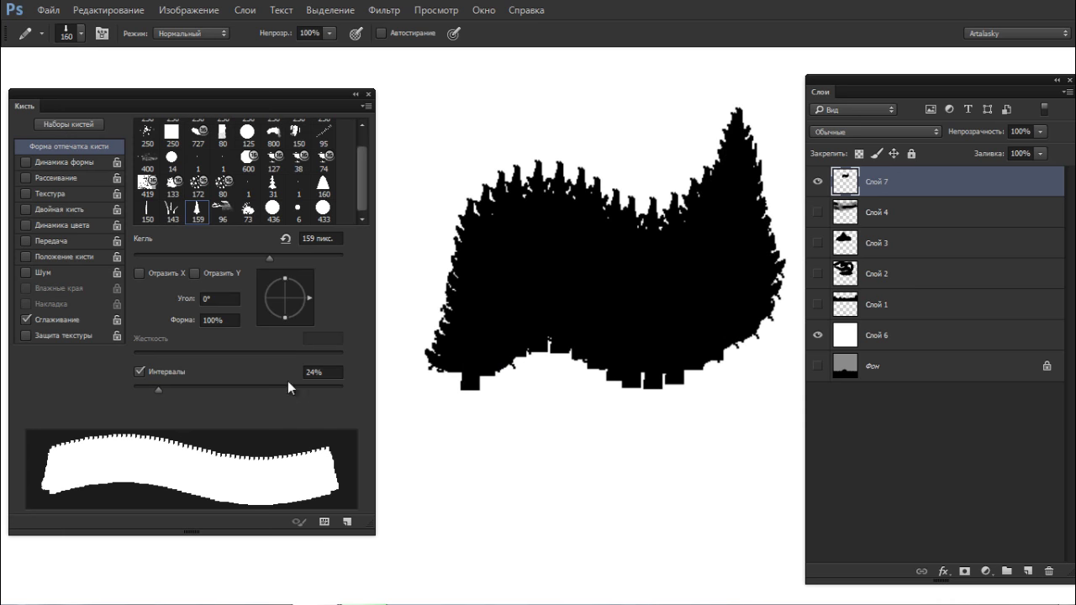
key(ctrl+z)
Step: Reduce the brush spacing to 12% and lower still, testing each setting with a stroke
drag(157, 391, 145, 390)
mouse_move(517, 251)
mouse_down()
mouse_move(604, 271)
mouse_move(661, 235)
mouse_move(698, 250)
mouse_up()
key(ctrl+z)
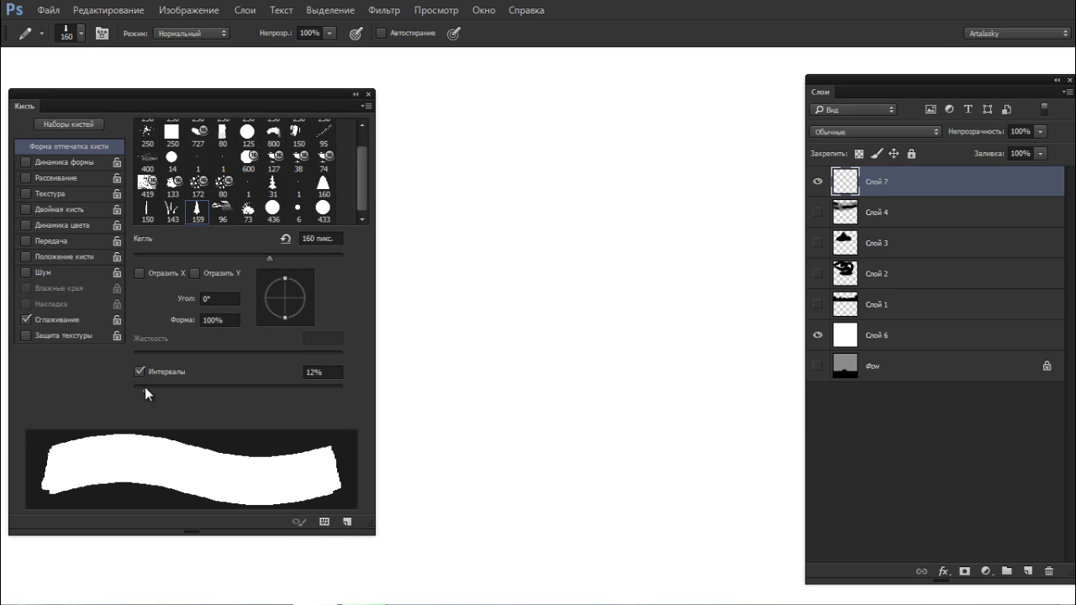
drag(144, 386, 133, 390)
mouse_move(531, 269)
mouse_down()
mouse_move(618, 198)
mouse_move(694, 267)
mouse_move(676, 284)
mouse_move(447, 267)
mouse_up()
Step: Set the brush spacing to 23%, paint several test strokes and undo them all
click(157, 388)
mouse_move(505, 431)
mouse_down()
mouse_move(550, 456)
mouse_move(677, 437)
mouse_move(760, 454)
mouse_up()
key(ctrl+z)
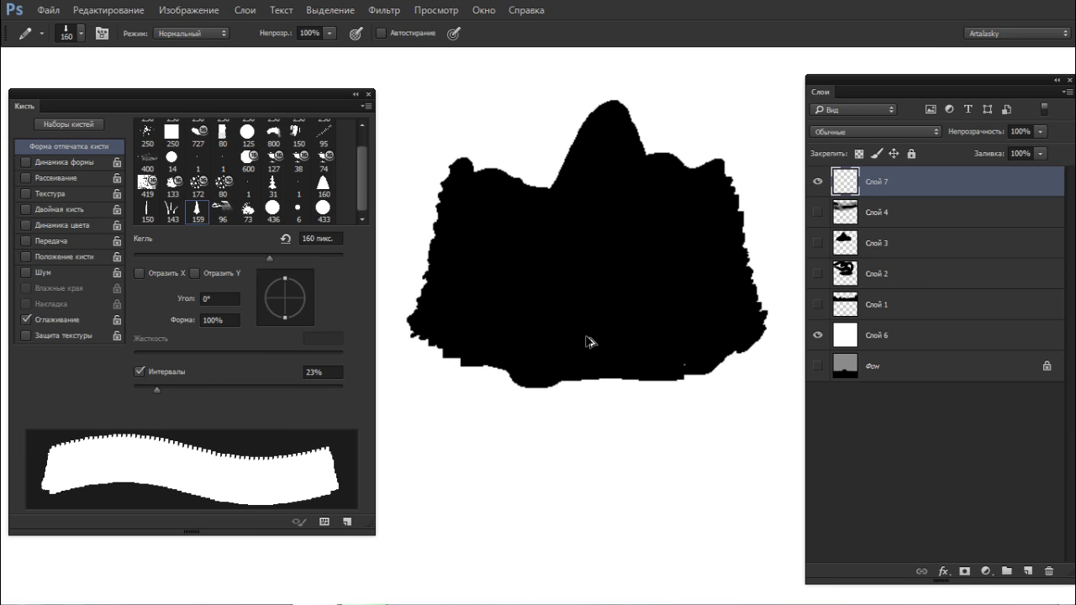
key(ctrl+alt+z)
key(ctrl+alt+z)
key(ctrl+alt+z)
mouse_move(459, 349)
mouse_down()
mouse_move(600, 348)
mouse_move(730, 270)
mouse_move(492, 412)
mouse_move(445, 384)
mouse_up()
key(ctrl+z)
drag(420, 277, 719, 306)
key(ctrl+z)
Step: Set the tree brush spacing to 52% and check it with two test strokes, undoing each
drag(156, 389, 186, 389)
mouse_move(473, 281)
mouse_down()
mouse_move(679, 252)
mouse_move(740, 260)
mouse_up()
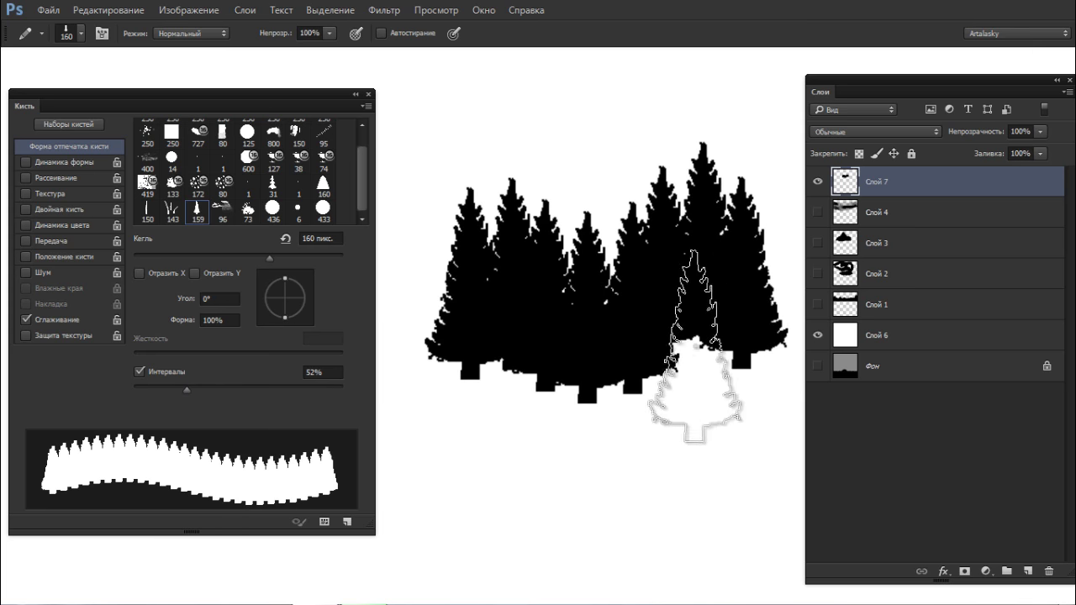
key(ctrl+z)
drag(440, 269, 770, 295)
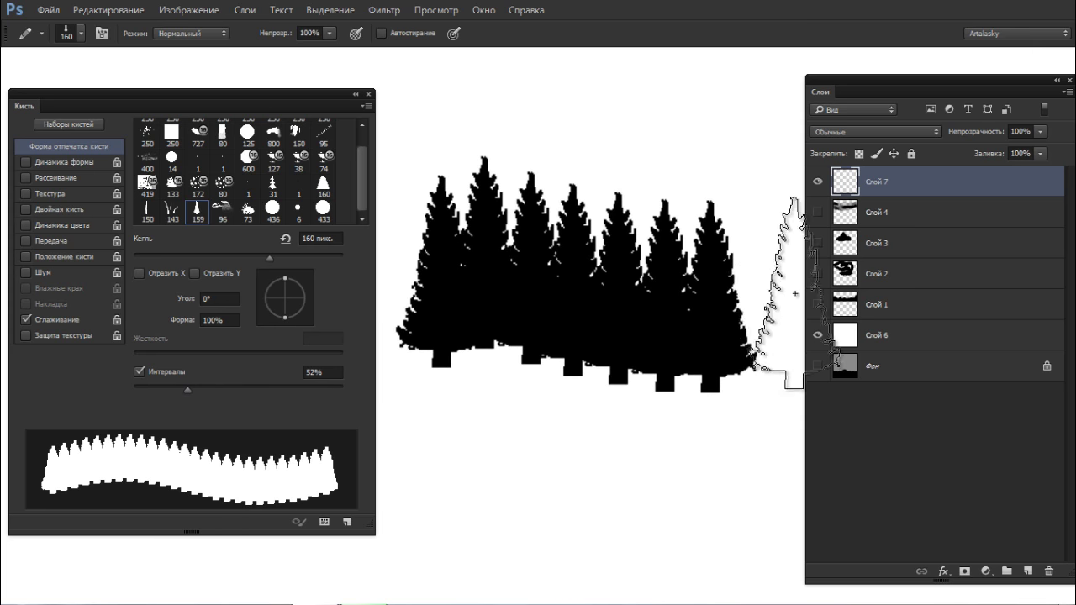
key(ctrl+z)
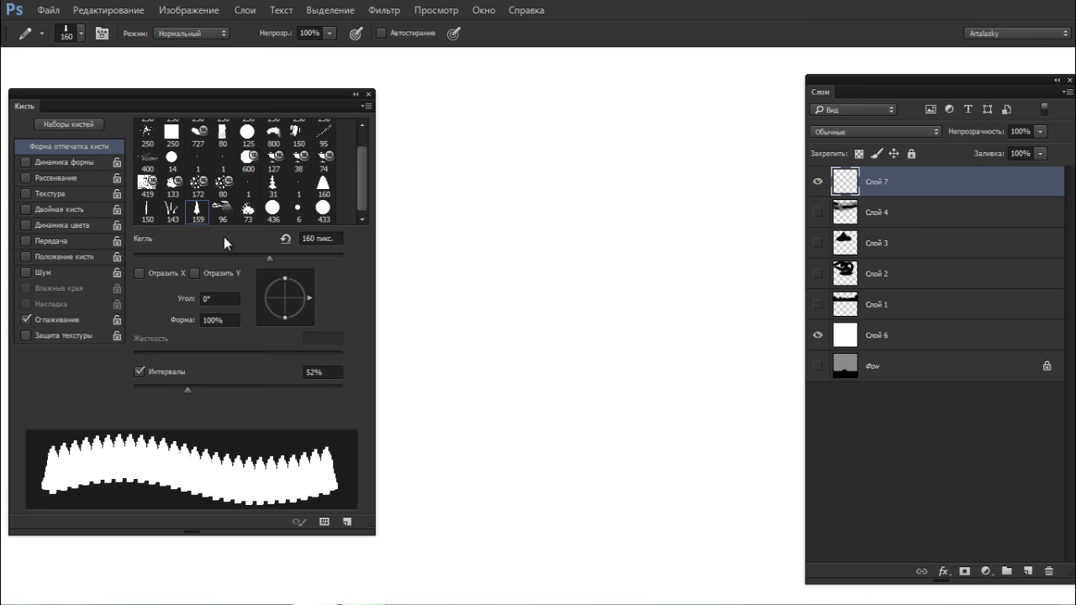
Step: Enable Shape Dynamics with 28% size jitter and paint two overlapping rows of trees in the upper part of the canvas
click(62, 161)
drag(137, 140, 194, 132)
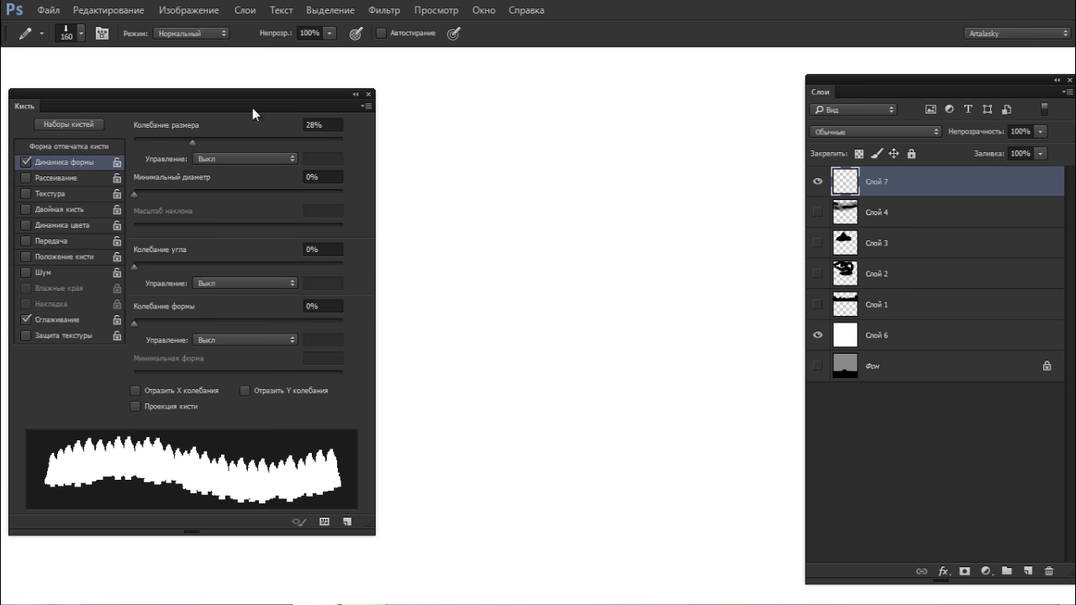
mouse_move(493, 233)
mouse_down()
mouse_move(551, 228)
mouse_move(627, 176)
mouse_move(647, 177)
mouse_up()
drag(522, 151, 639, 134)
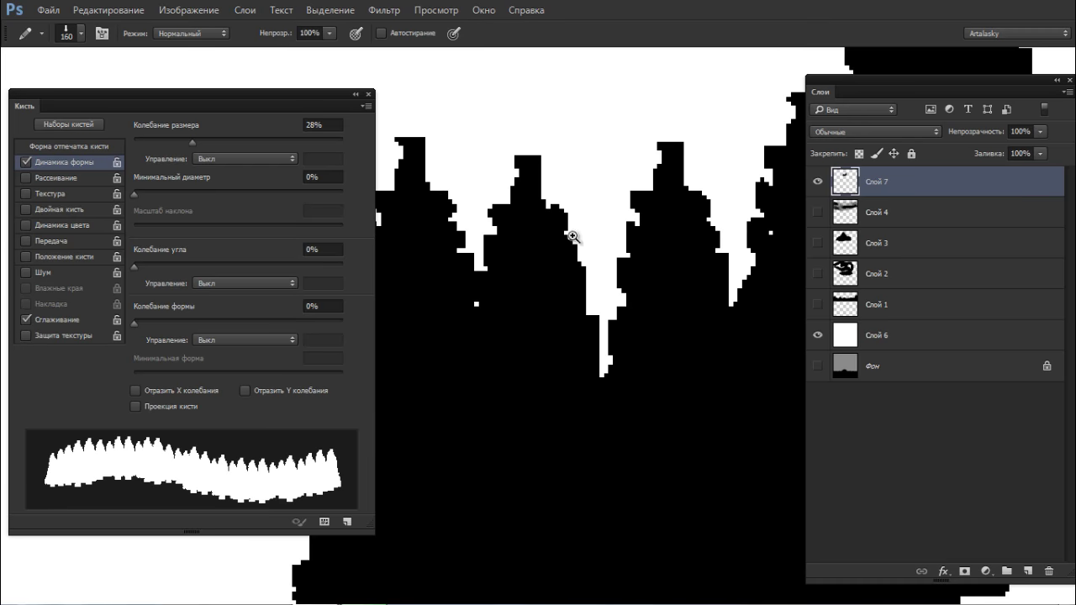
drag(571, 235, 522, 217)
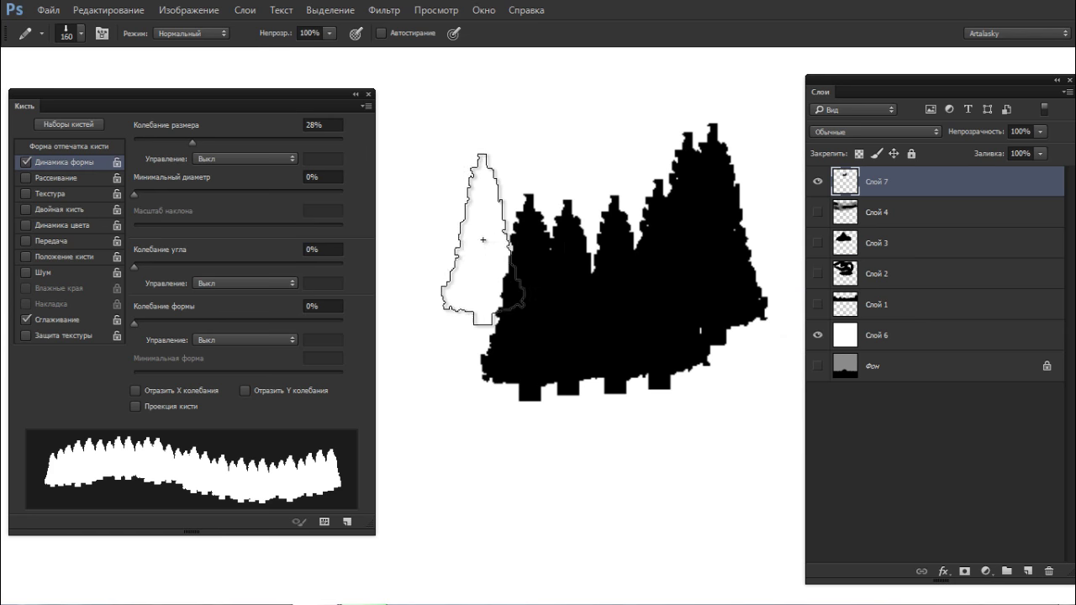
mouse_move(487, 252)
mouse_down()
mouse_move(564, 193)
mouse_move(538, 252)
mouse_up()
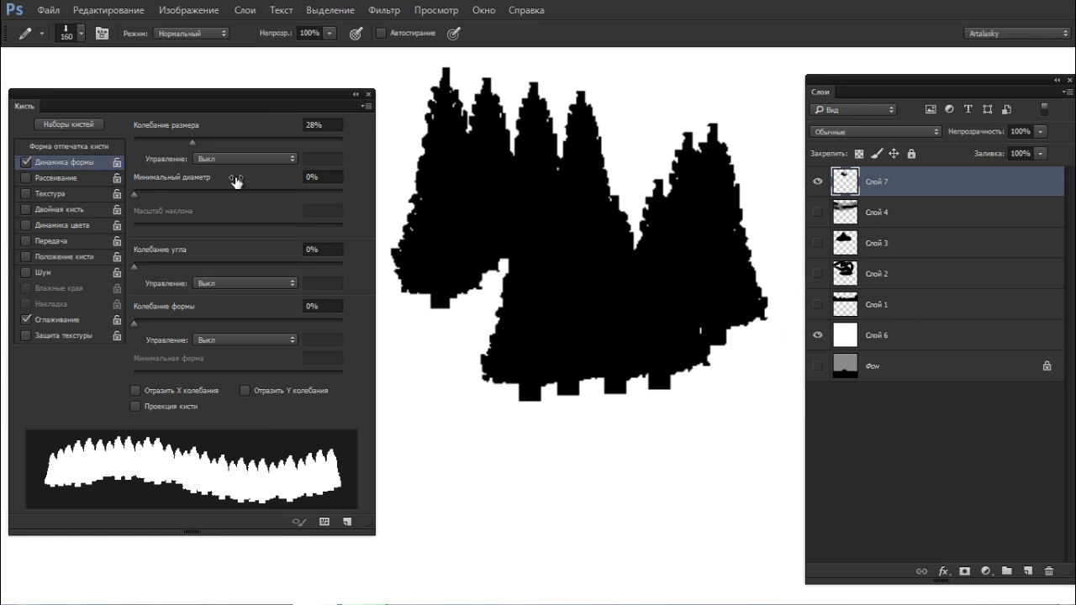
Step: Raise the size jitter to 70% and paint a row of varied trees below the first group
click(280, 141)
key(space)
drag(503, 445, 536, 226)
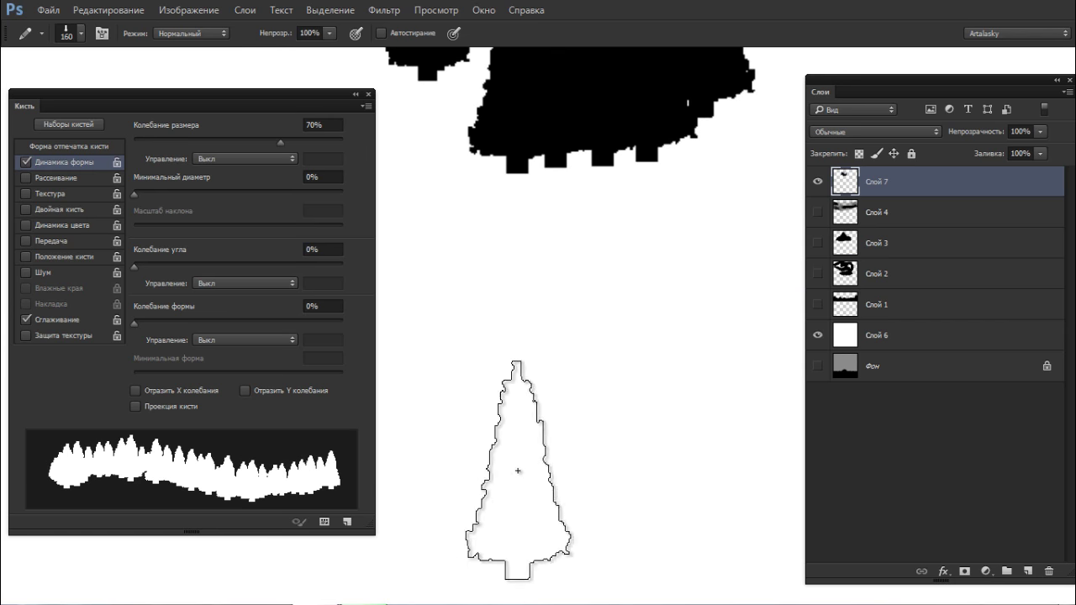
drag(443, 368, 569, 389)
drag(681, 505, 697, 480)
scroll(608, 428, down, 3)
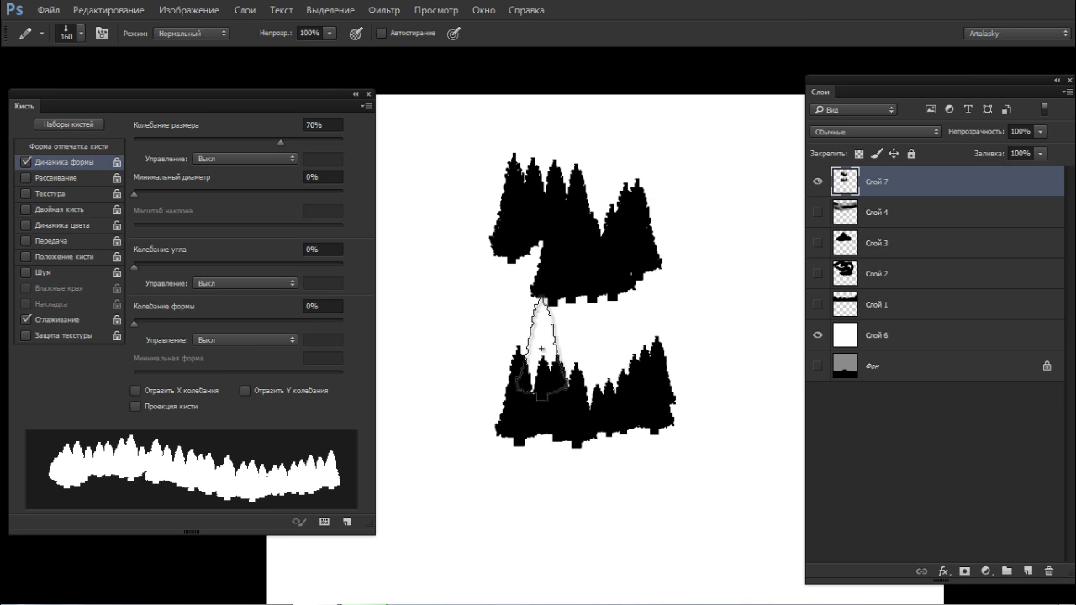
Step: Extend the lower row into a forest strip across the whole canvas in full-screen view and check its treetops
mouse_move(429, 351)
mouse_down()
mouse_move(530, 404)
mouse_move(740, 300)
mouse_move(555, 421)
mouse_move(396, 385)
mouse_move(601, 427)
mouse_up()
key(f)
mouse_move(391, 372)
mouse_down()
mouse_move(216, 353)
mouse_move(288, 311)
mouse_move(573, 393)
mouse_move(694, 353)
mouse_move(783, 280)
mouse_move(650, 365)
mouse_move(843, 349)
mouse_move(684, 344)
mouse_move(689, 356)
mouse_move(351, 321)
mouse_up()
mouse_move(826, 331)
mouse_down()
mouse_move(900, 282)
mouse_move(855, 390)
mouse_move(632, 392)
mouse_up()
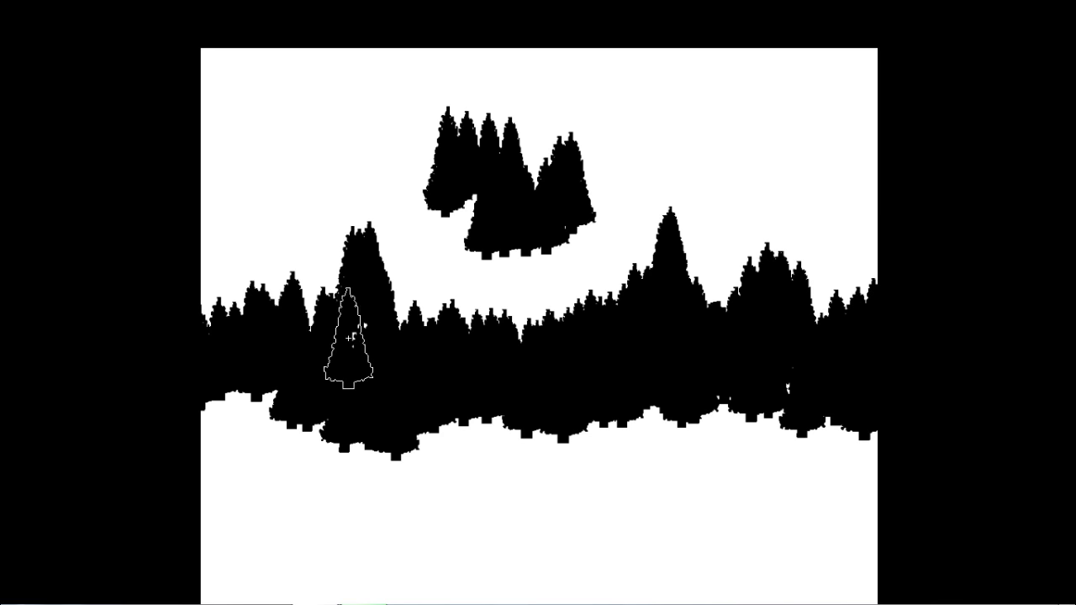
key(z)
click(557, 299)
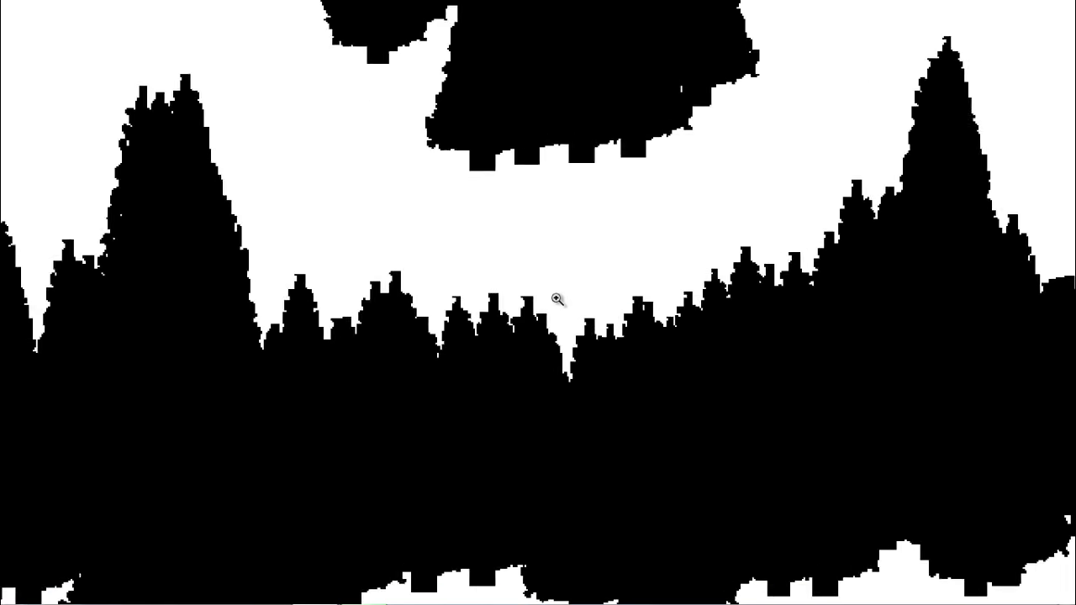
mouse_move(558, 300)
mouse_down()
mouse_move(583, 281)
mouse_move(510, 299)
mouse_move(542, 278)
mouse_up()
key(b)
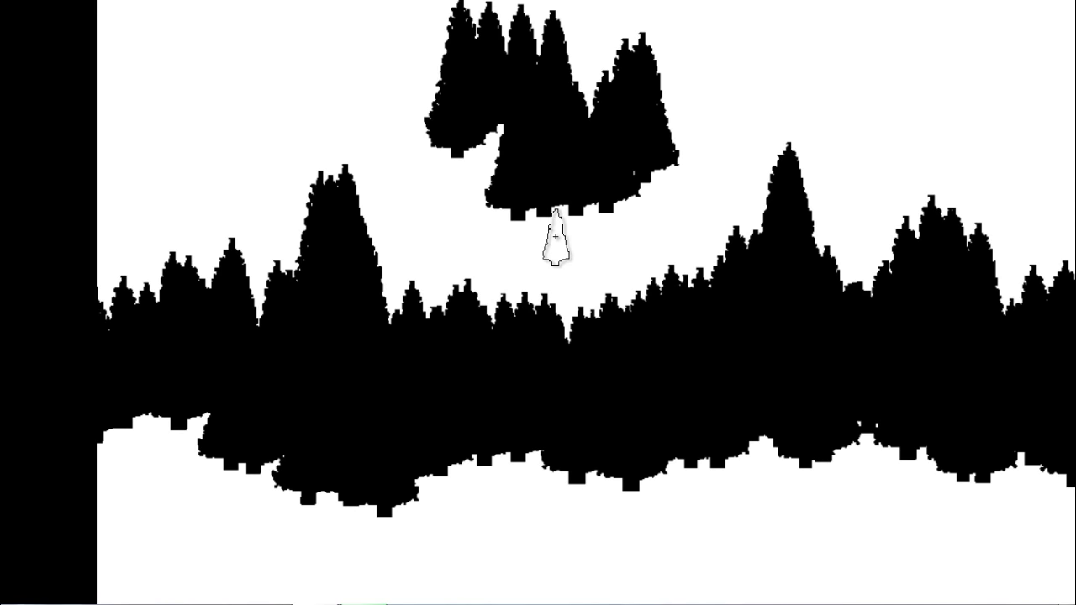
Step: Set the angle jitter to 2% and paint a row of trees below the forest strip
key(F5)
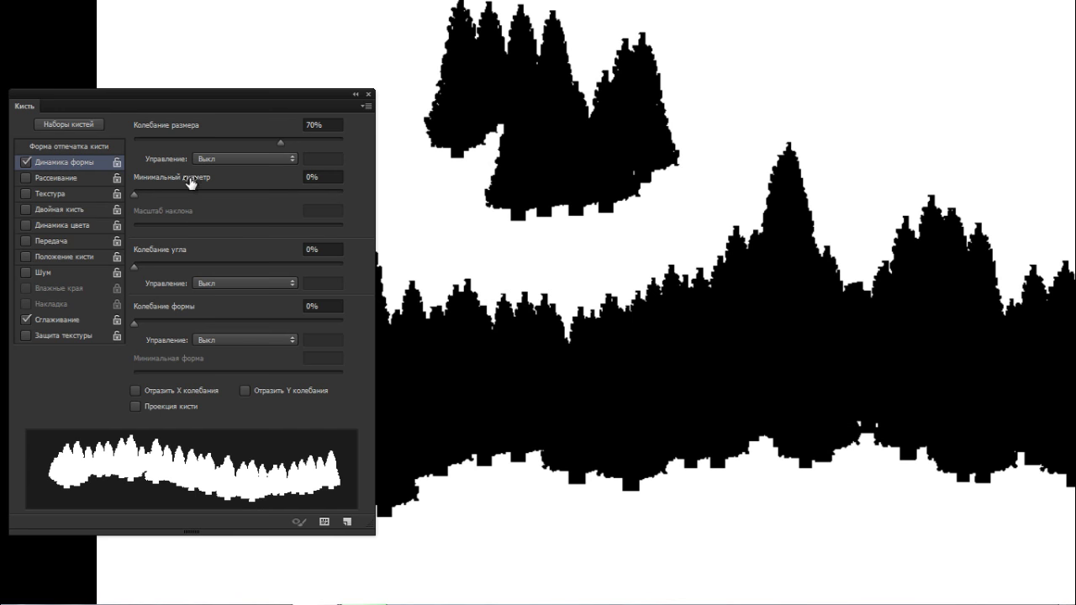
drag(134, 265, 136, 265)
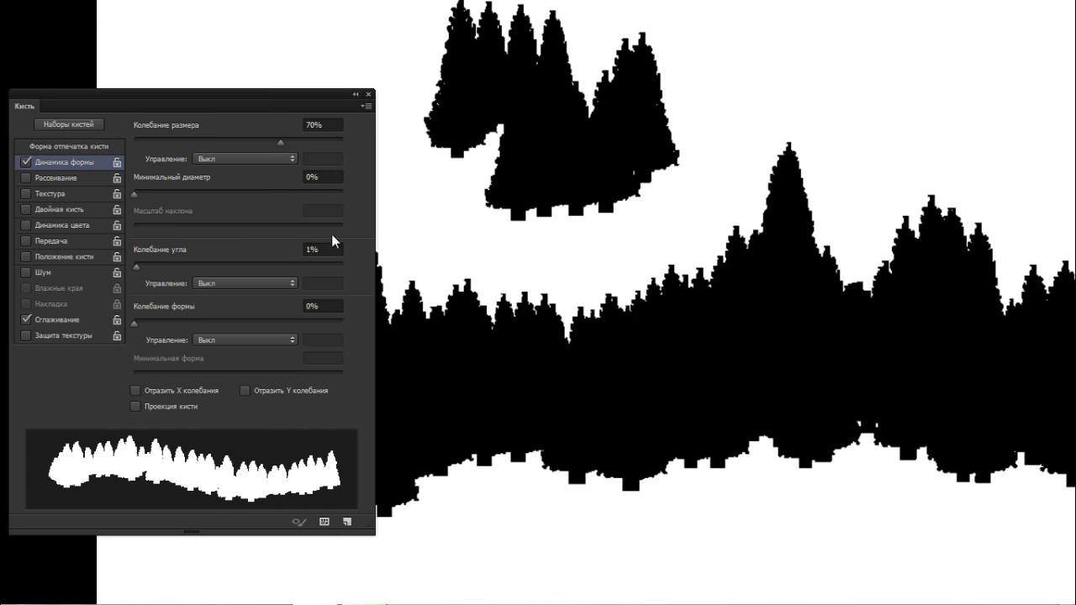
text(2)
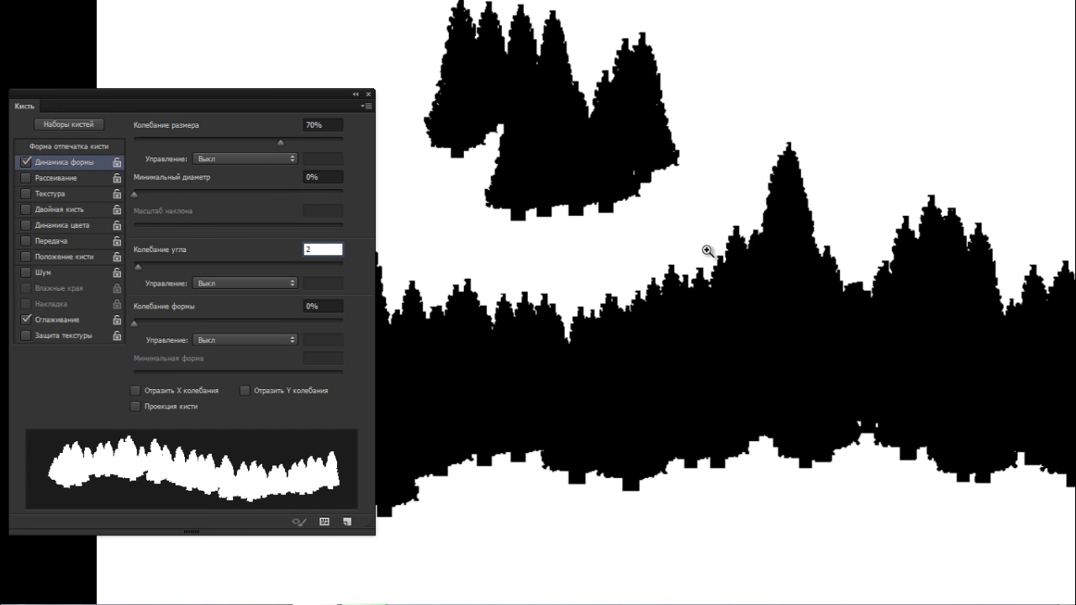
scroll(706, 250, down, 3)
drag(554, 438, 786, 427)
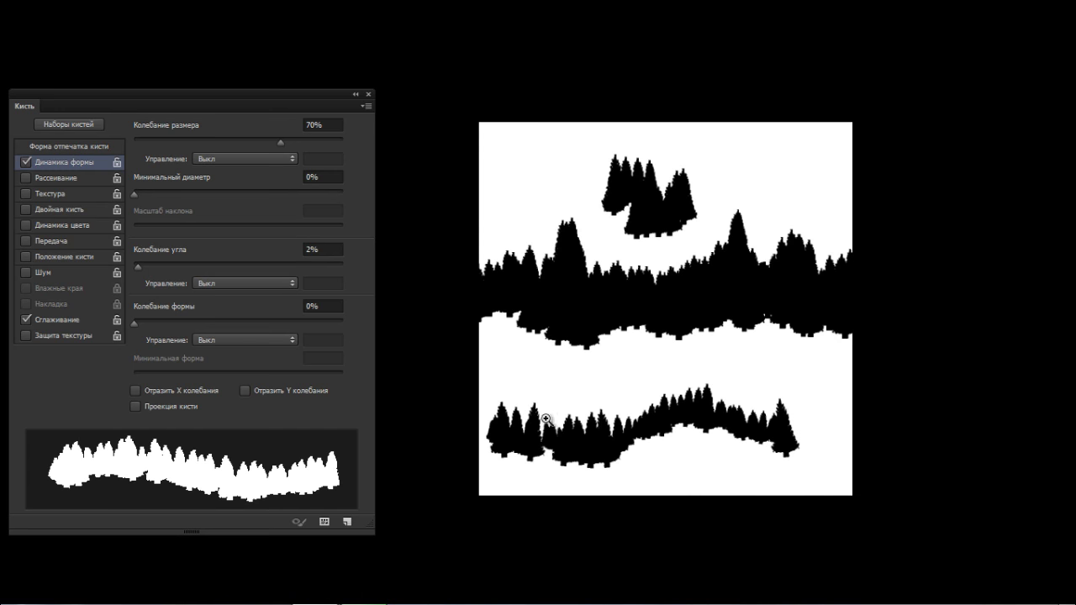
scroll(592, 387, up, 3)
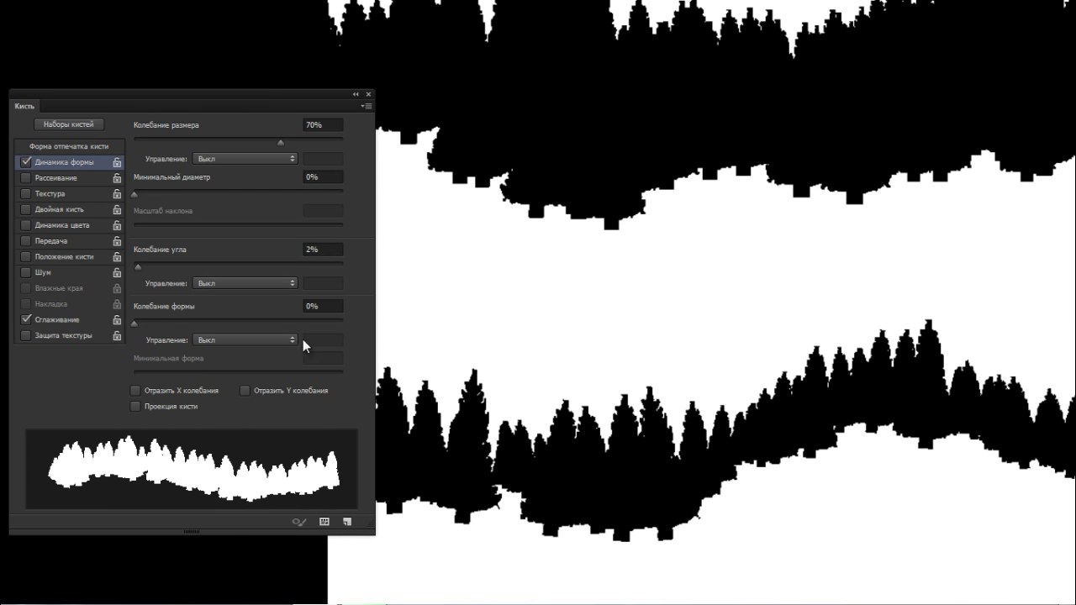
Step: Try angle jitter values of 32% and 5%, paint a test stroke and undo it
click(304, 250)
text(3)
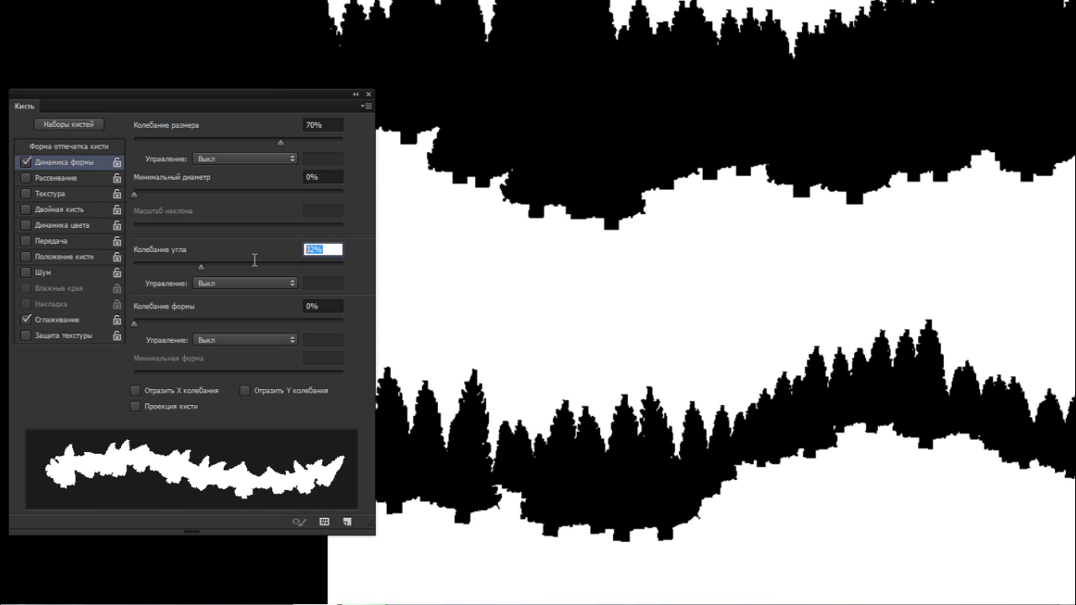
text(5)
key(Return)
mouse_move(521, 357)
mouse_down()
mouse_move(487, 352)
mouse_move(979, 315)
mouse_up()
key(ctrl+z)
Step: Set the angle jitter to 4% and paint a row of trees between the forest strip and the lower row
drag(333, 252, 286, 253)
text(4)
mouse_move(496, 334)
mouse_down()
mouse_move(814, 311)
mouse_move(982, 340)
mouse_up()
drag(633, 364, 586, 356)
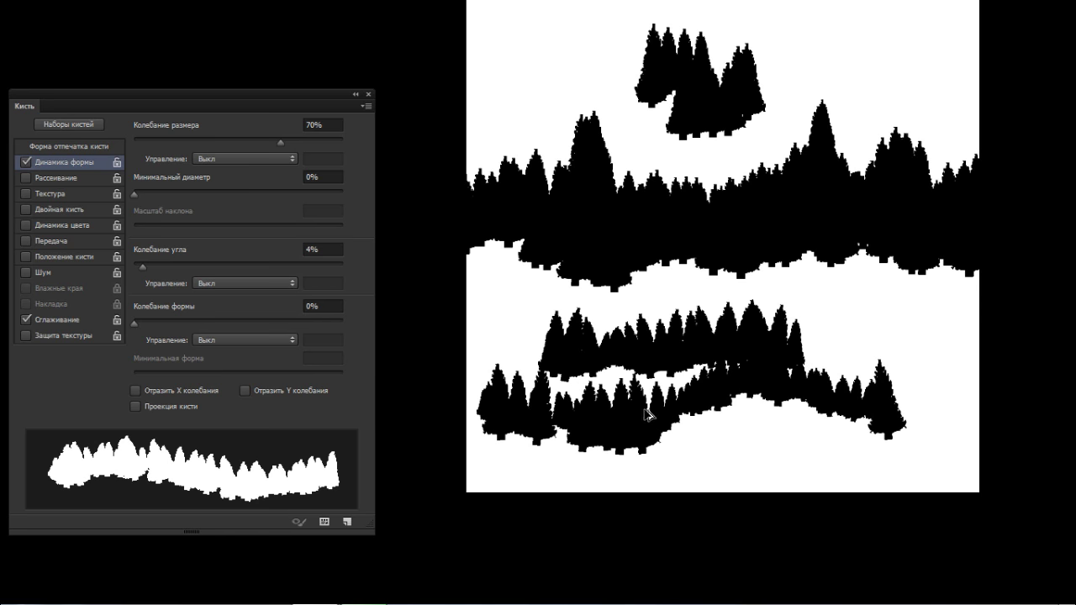
Step: Undo the rows below the main forest strip, try a dense forest along the canvas's bottom edge and undo it too
key(ctrl+alt+z)
key(ctrl+alt+z)
mouse_move(480, 432)
mouse_down()
mouse_move(618, 449)
mouse_move(900, 421)
mouse_move(964, 445)
mouse_move(499, 474)
mouse_move(502, 398)
mouse_up()
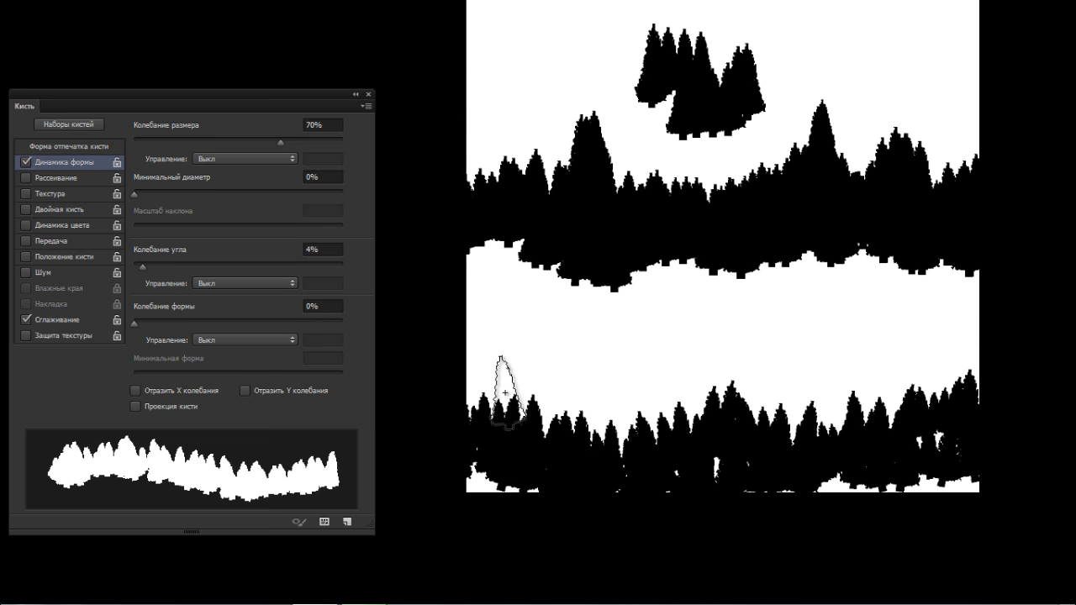
key(ctrl+alt+z)
Step: Set the size control to pen pressure and paint a forest strip of varying tree heights across the lower canvas
click(243, 158)
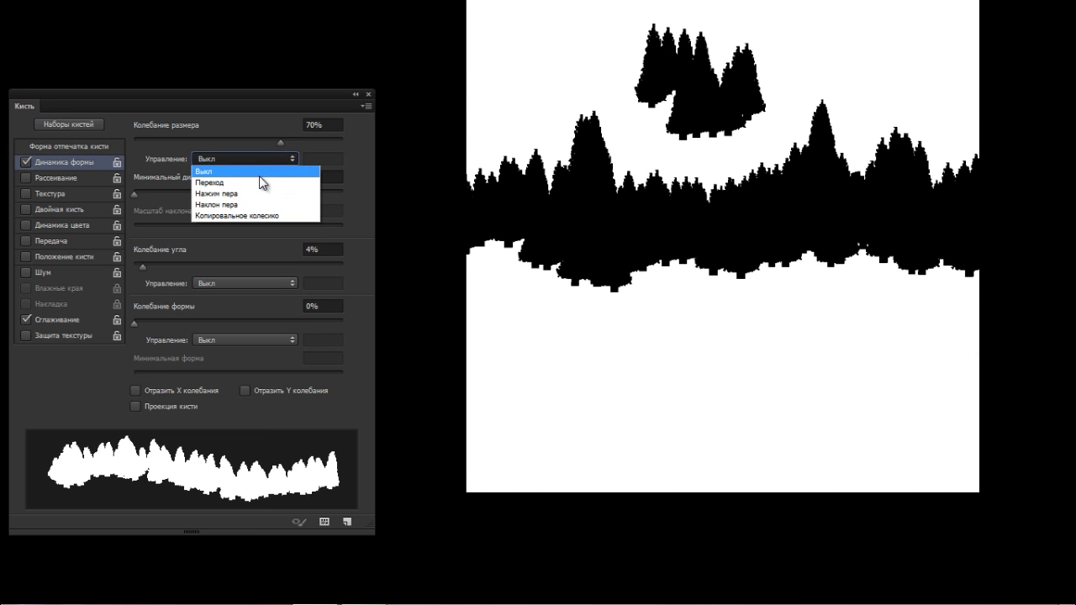
click(248, 194)
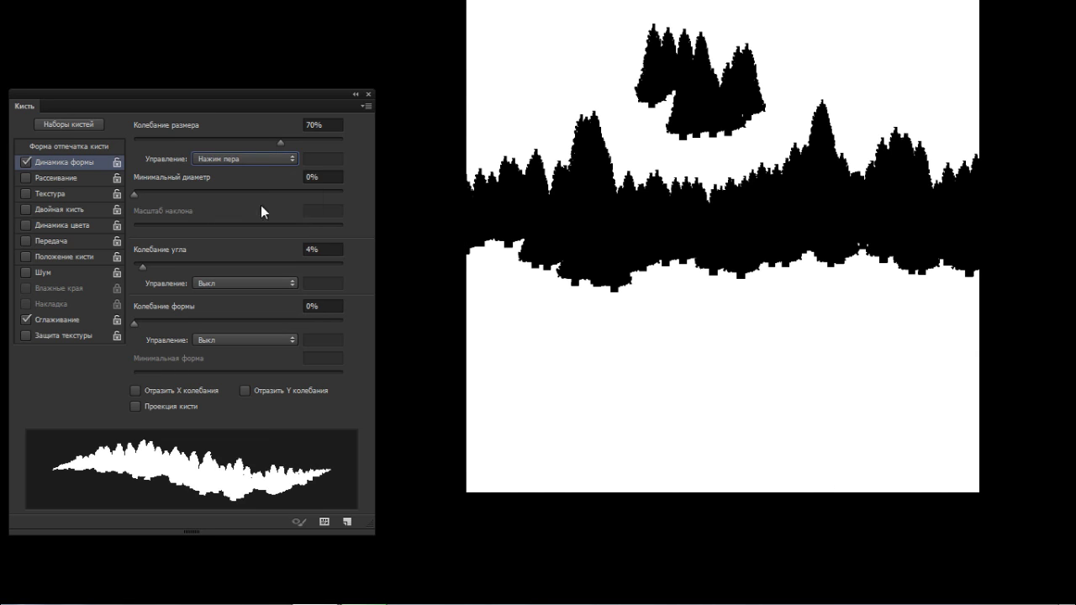
mouse_move(476, 399)
mouse_down()
mouse_move(604, 423)
mouse_move(672, 408)
mouse_move(762, 417)
mouse_move(809, 388)
mouse_move(881, 406)
mouse_move(886, 425)
mouse_move(903, 429)
mouse_move(929, 384)
mouse_move(968, 427)
mouse_move(992, 421)
mouse_move(954, 387)
mouse_move(958, 329)
mouse_move(983, 406)
mouse_up()
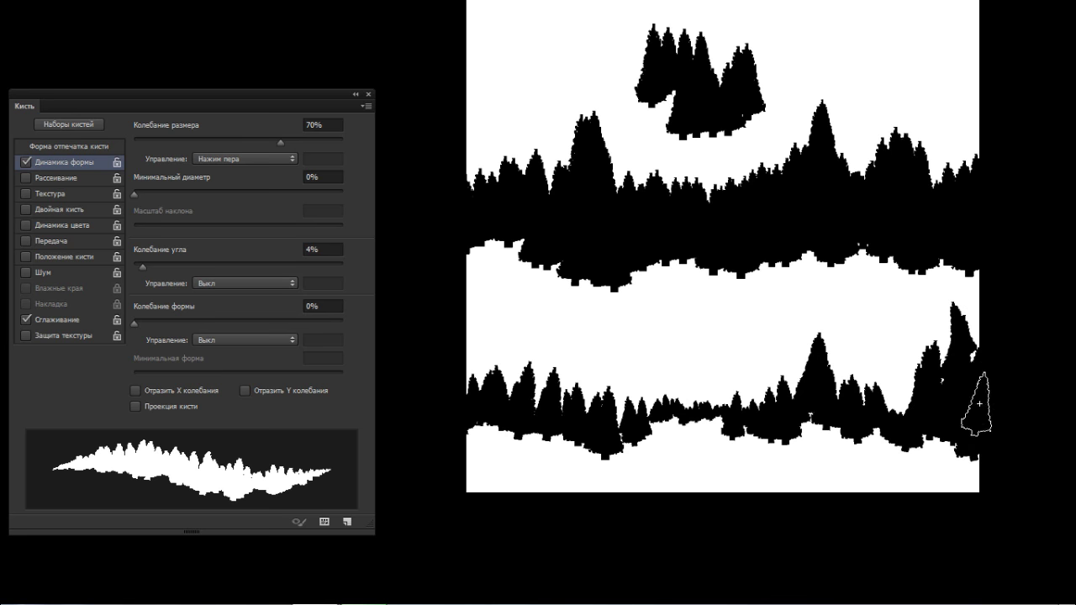
mouse_move(473, 353)
mouse_down()
mouse_move(493, 411)
mouse_move(470, 407)
mouse_move(495, 411)
mouse_move(507, 438)
mouse_move(484, 393)
mouse_move(465, 420)
mouse_move(547, 425)
mouse_move(486, 430)
mouse_move(534, 441)
mouse_move(651, 440)
mouse_move(611, 442)
mouse_move(668, 426)
mouse_move(655, 420)
mouse_move(770, 426)
mouse_move(794, 407)
mouse_move(752, 417)
mouse_move(768, 378)
mouse_move(914, 408)
mouse_move(904, 438)
mouse_up()
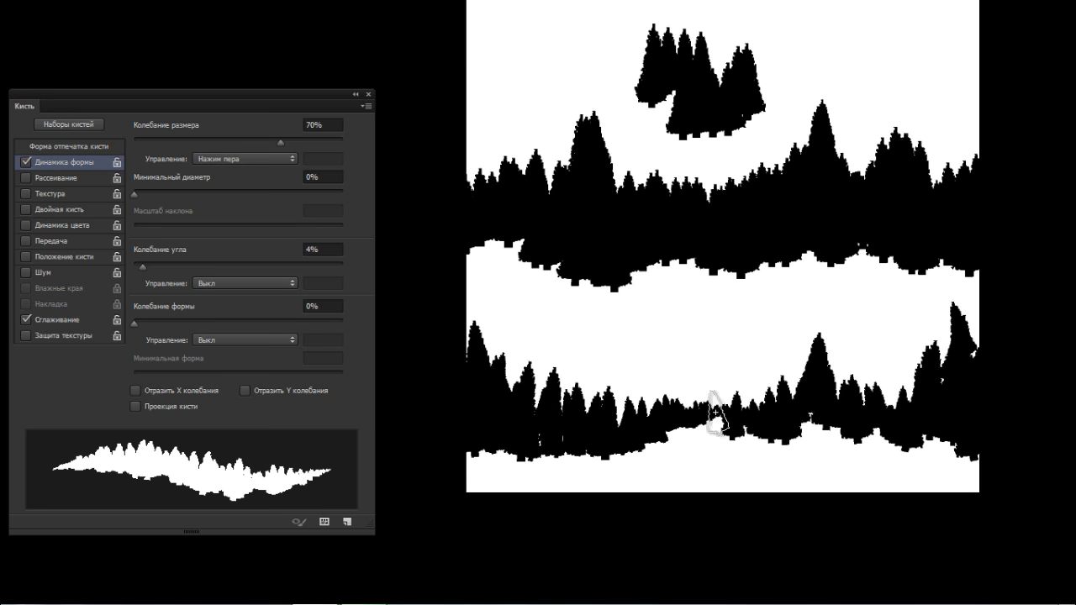
scroll(770, 358, up, 1)
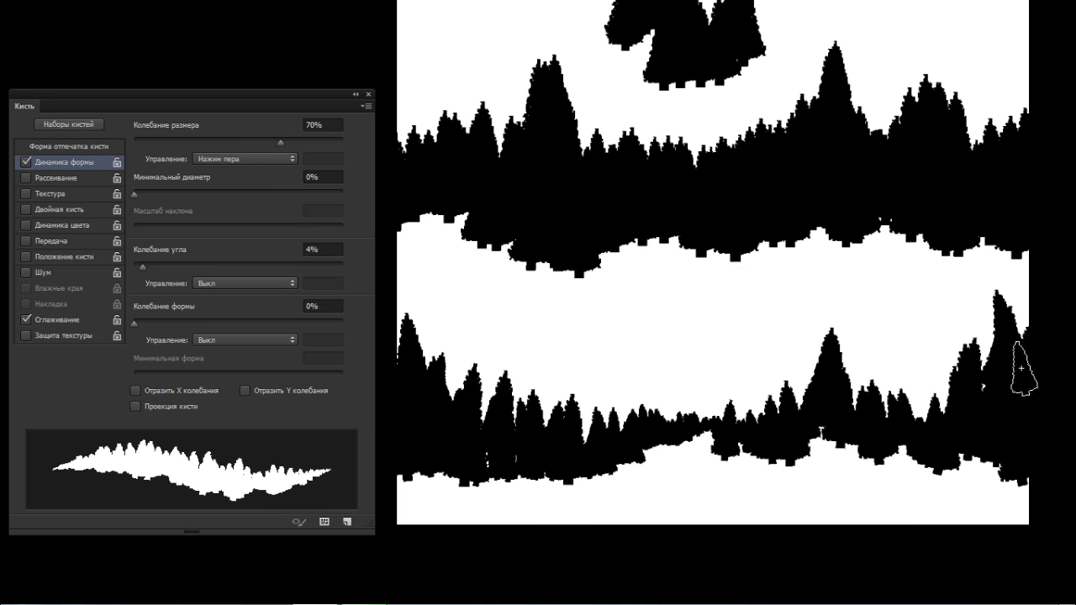
Step: Set the roundness jitter to 71% and minimum roundness to 45%, undoing a test stroke made along the way
click(243, 322)
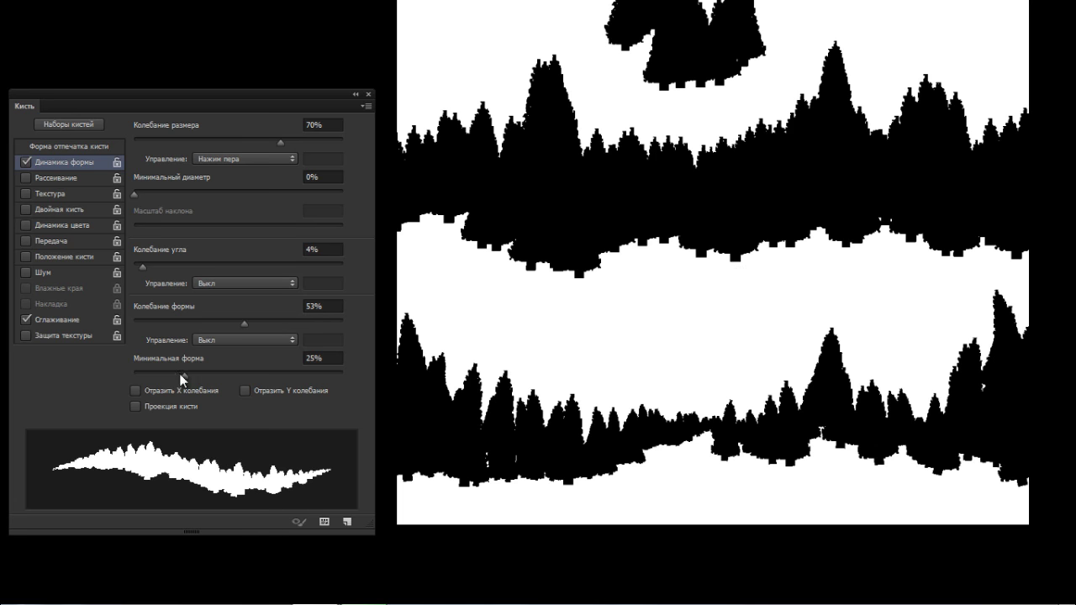
mouse_move(127, 373)
mouse_down()
mouse_move(359, 352)
mouse_move(112, 365)
mouse_up()
drag(268, 321, 282, 321)
mouse_move(487, 333)
mouse_down()
mouse_move(928, 309)
mouse_move(670, 336)
mouse_move(463, 334)
mouse_up()
key(ctrl+z)
drag(134, 375, 195, 373)
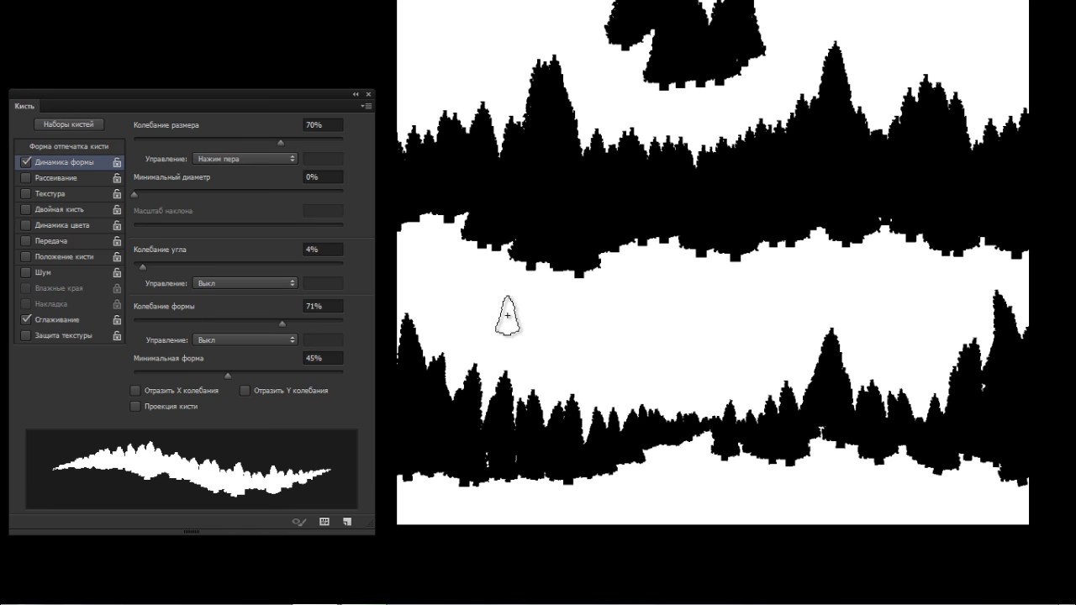
Step: Paint a test row of trees in the gap between the two forest strips, undoing a second pass over it
drag(508, 315, 874, 317)
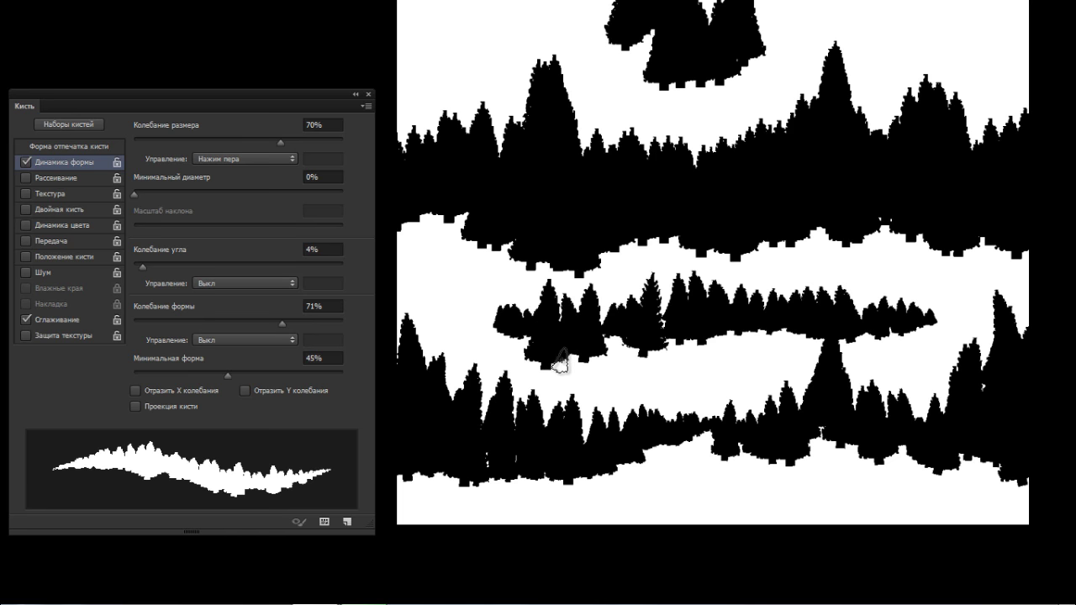
mouse_move(431, 294)
mouse_down()
mouse_move(573, 327)
mouse_move(843, 310)
mouse_move(899, 283)
mouse_move(959, 311)
mouse_up()
key(ctrl+z)
Step: Try a minimum roundness of 4% and roundness jitter of 25% on another tree row, then undo all test rows in the gap
drag(227, 375, 140, 376)
drag(282, 322, 186, 323)
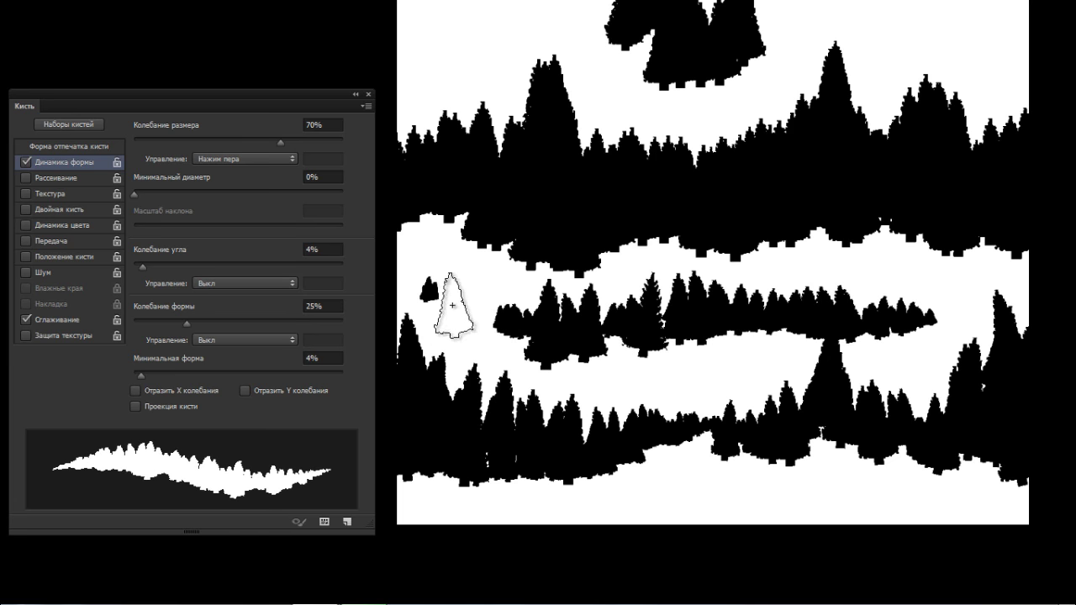
mouse_move(446, 305)
mouse_down()
mouse_move(507, 321)
mouse_move(822, 301)
mouse_move(895, 282)
mouse_move(967, 316)
mouse_up()
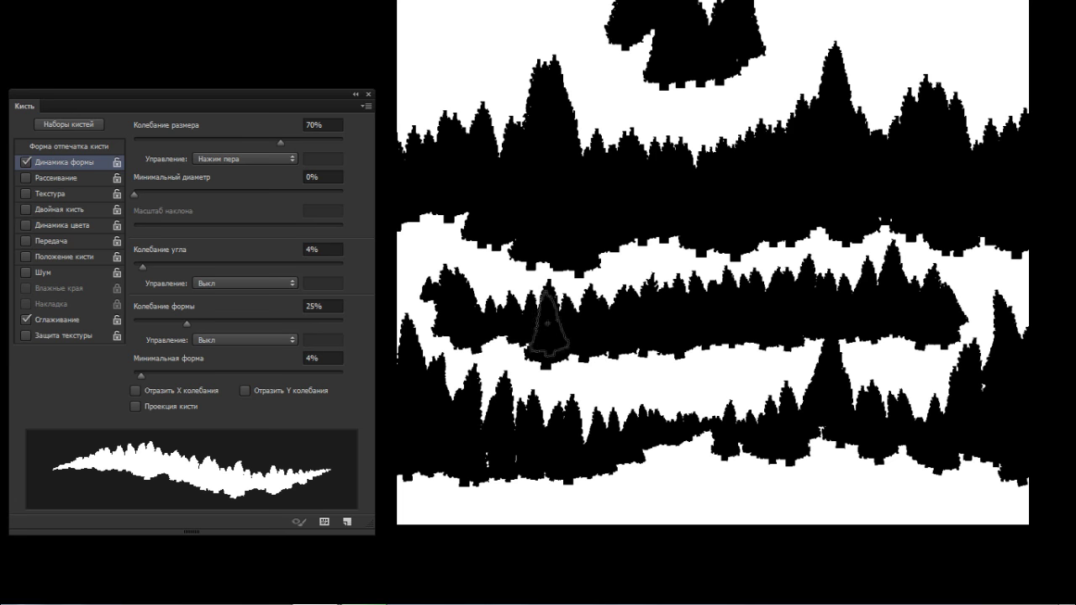
key(ctrl+alt+z)
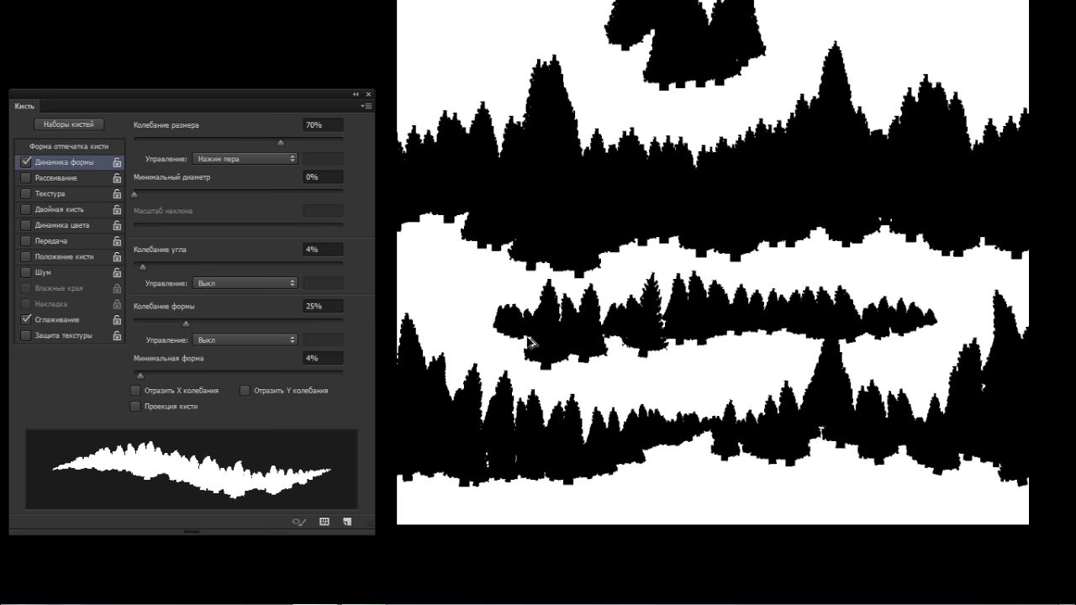
key(ctrl+alt+z)
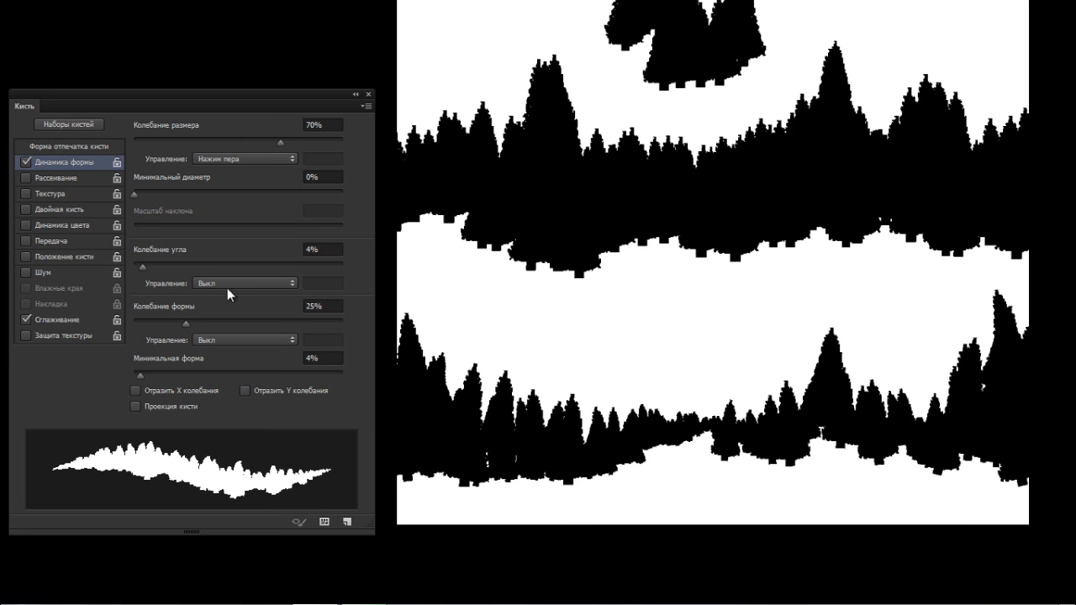
Step: Set the roundness jitter to 0% and save the tree brush as a new preset named "Елки01"
drag(163, 320, 134, 322)
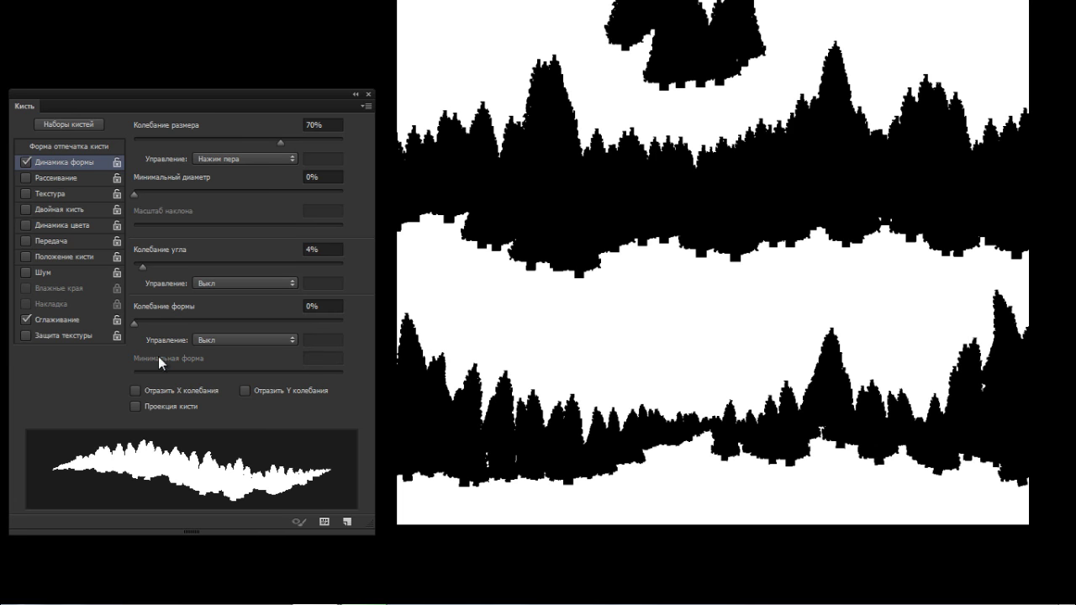
click(347, 522)
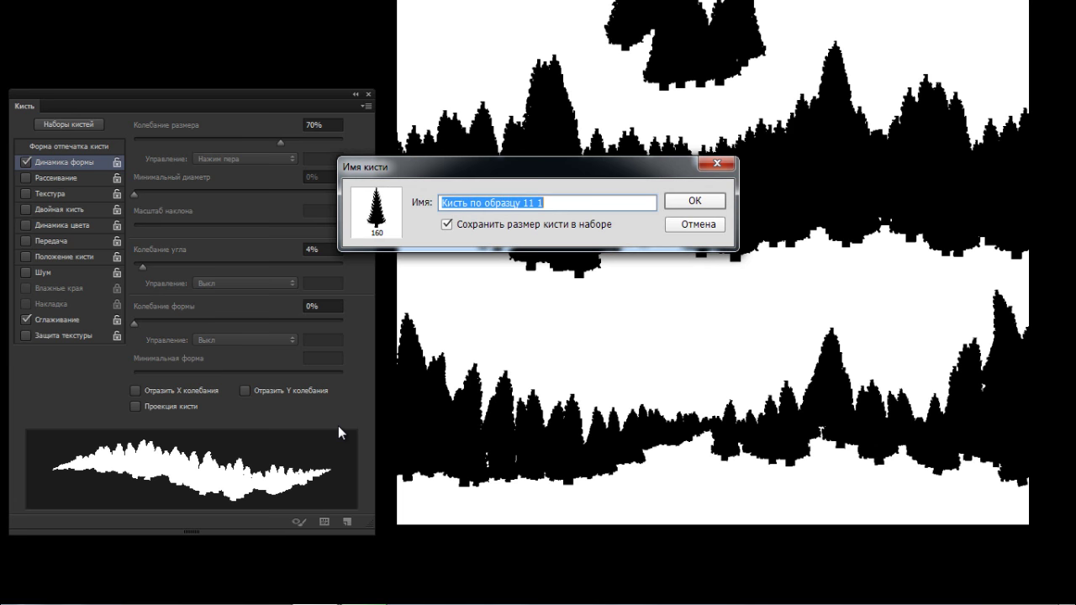
text(Елки01)
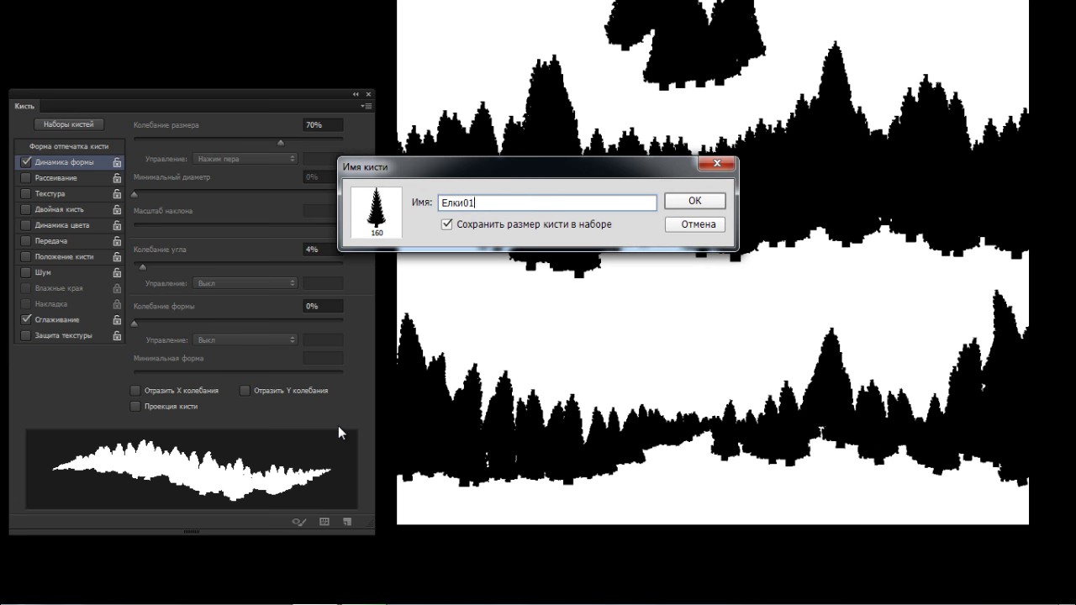
key(Return)
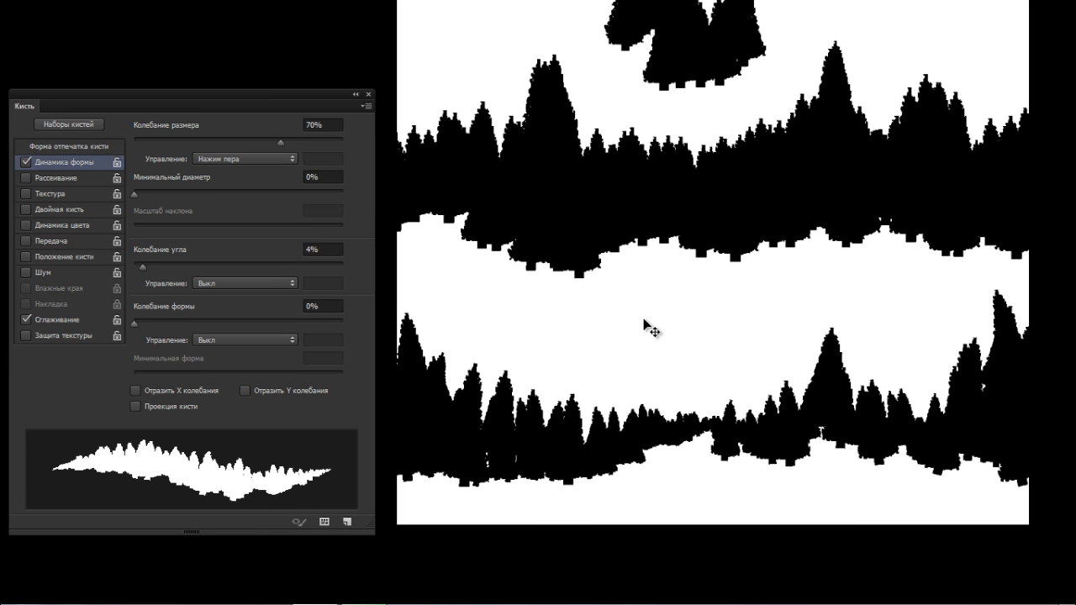
Step: Dismiss the new document setup and hide both tree layers in the square fir tree document
key(ctrl+n)
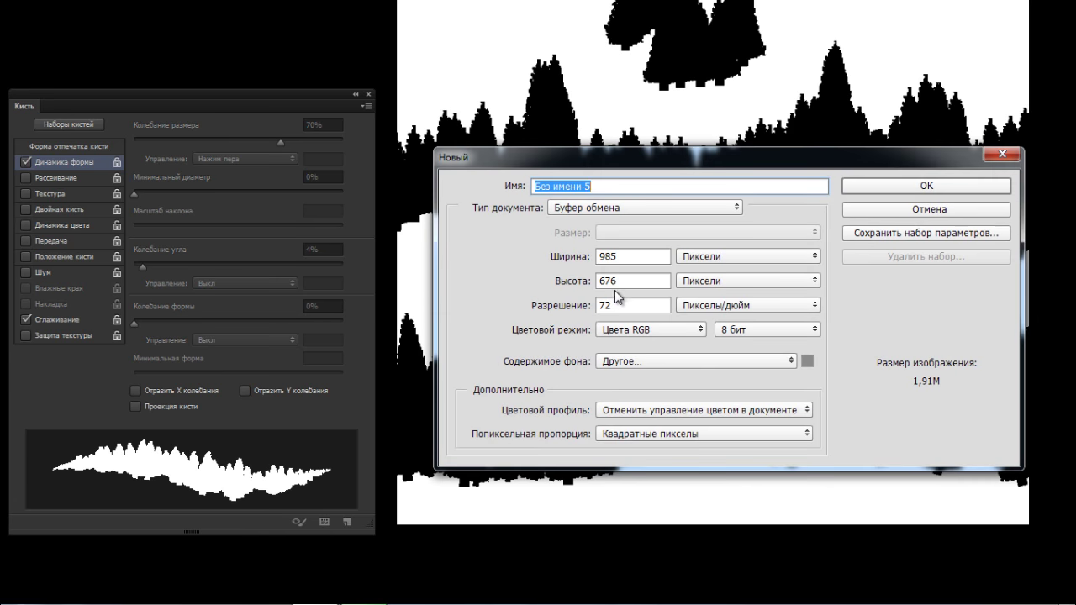
click(888, 210)
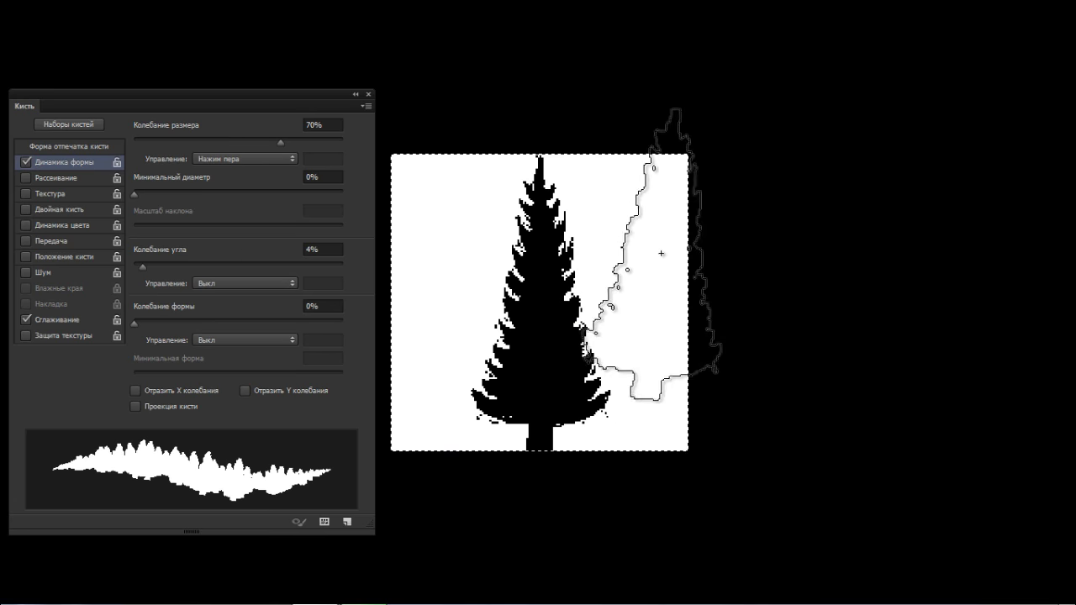
key(F7)
drag(817, 182, 817, 212)
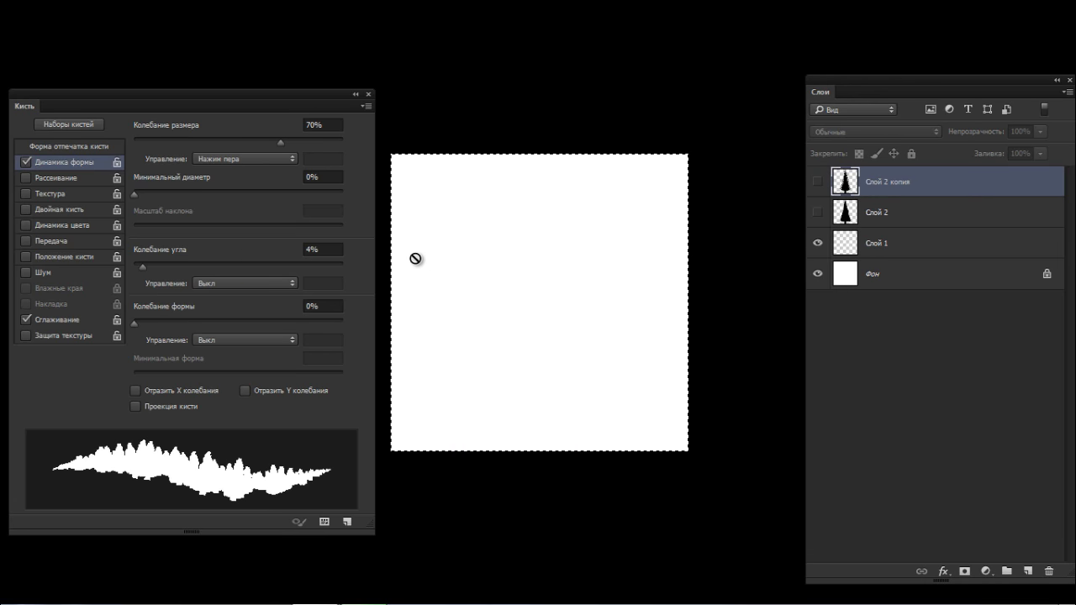
Step: Choose the 1-pixel brush preset and clear the selection around the empty canvas
right_click(465, 289)
click(592, 496)
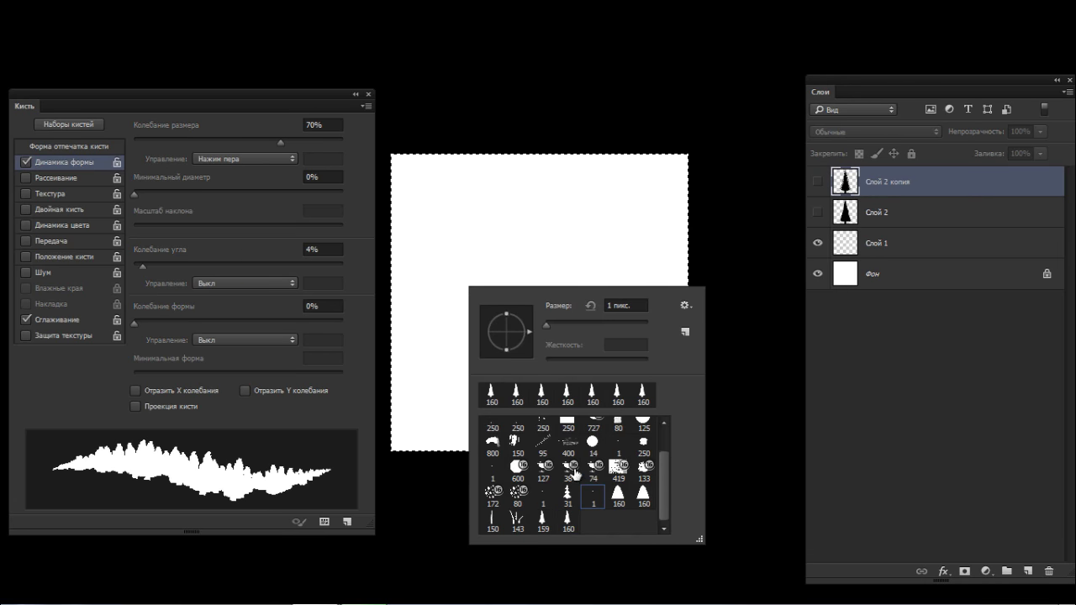
click(499, 253)
click(502, 238)
click(502, 238)
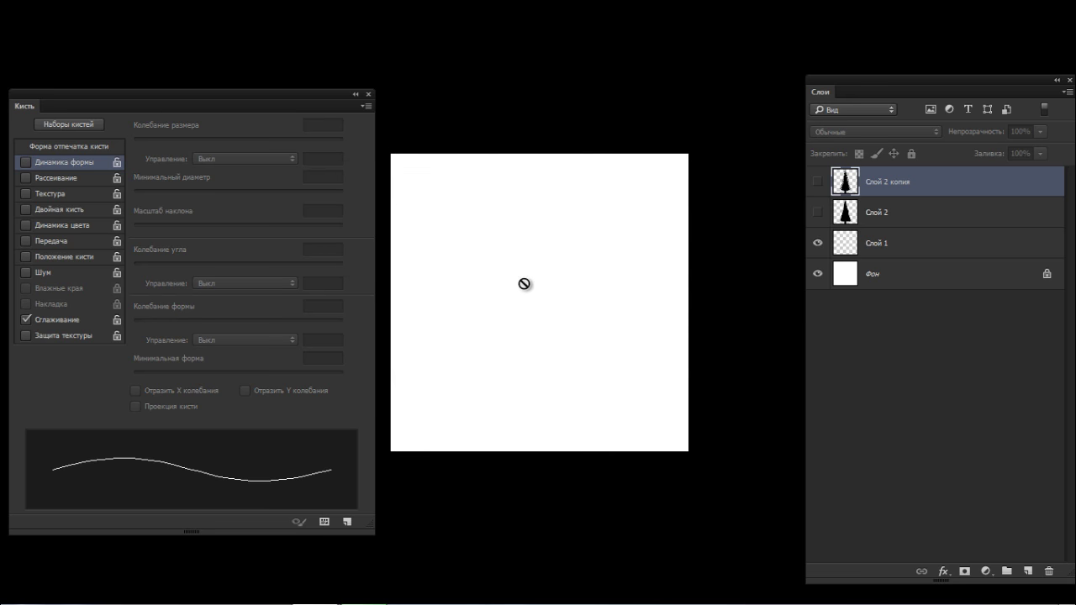
Step: Lasso a lumpy cloud shape from overlapping rounded lobes and fill it with black on a new layer
key(l)
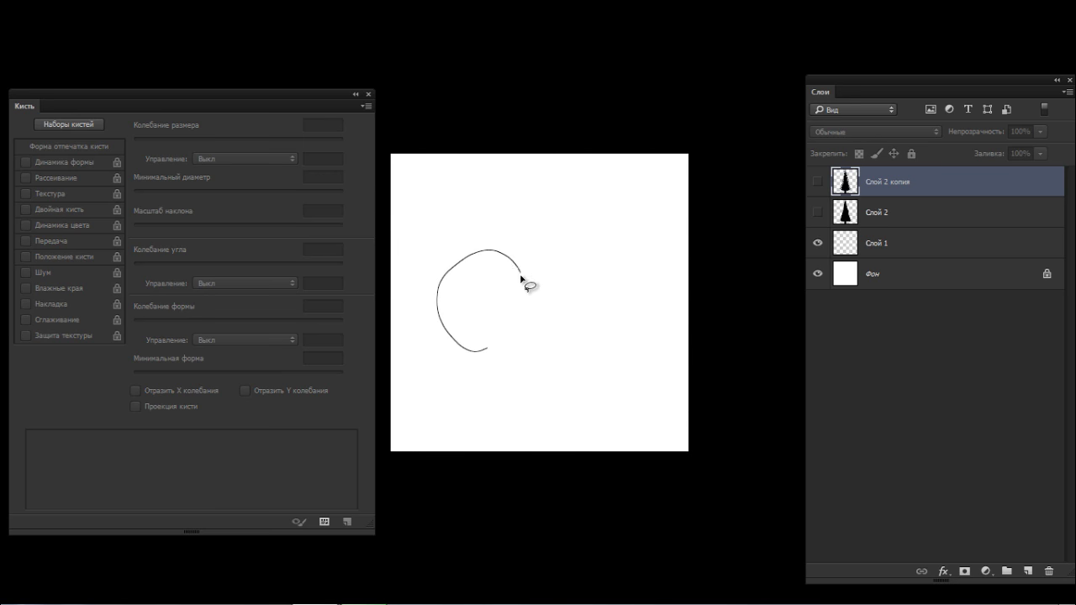
drag(538, 208, 541, 209)
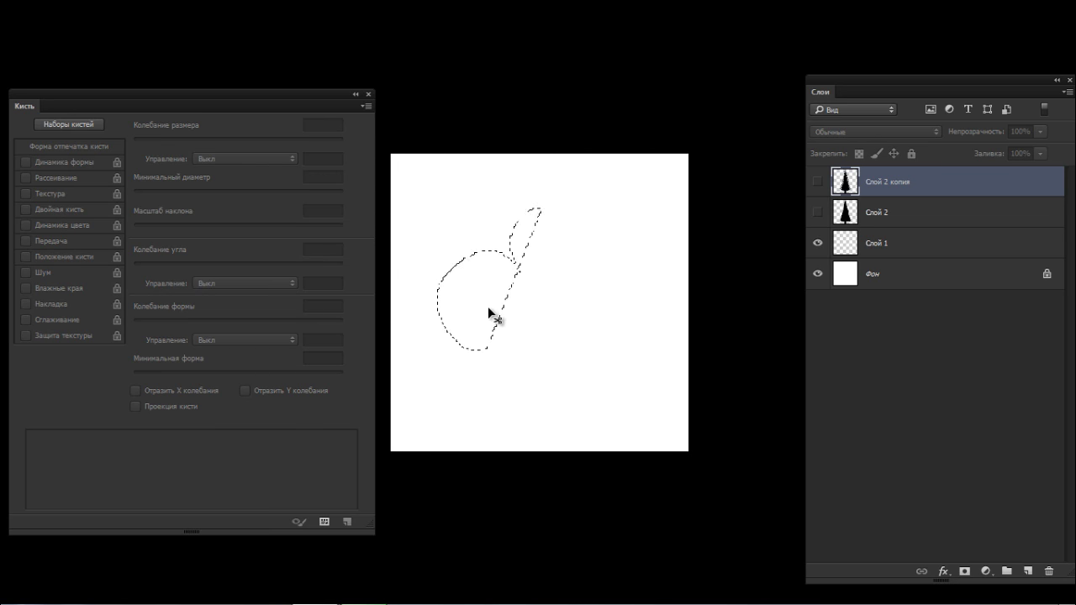
mouse_move(497, 352)
mouse_down()
mouse_move(541, 303)
mouse_move(500, 345)
mouse_move(532, 364)
mouse_move(542, 328)
mouse_up()
mouse_move(519, 279)
mouse_down()
mouse_move(557, 293)
mouse_move(538, 286)
mouse_move(489, 367)
mouse_move(515, 352)
mouse_move(528, 380)
mouse_up()
click(1028, 571)
click(572, 346)
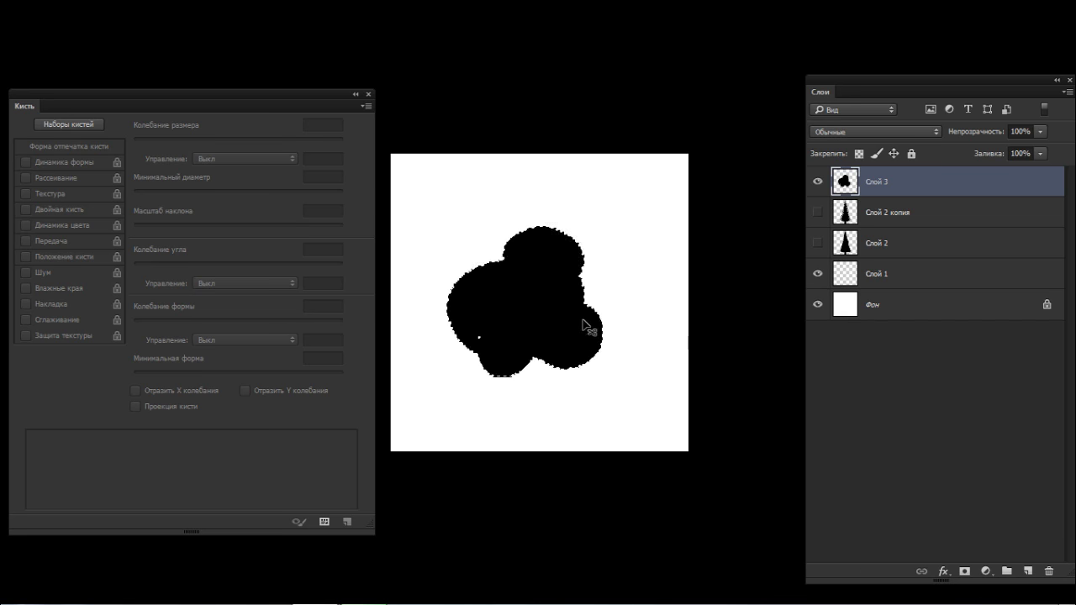
Step: Select a rectangular area around the black cloud shape and define it as a new brush preset
key(ctrl+d)
key(b)
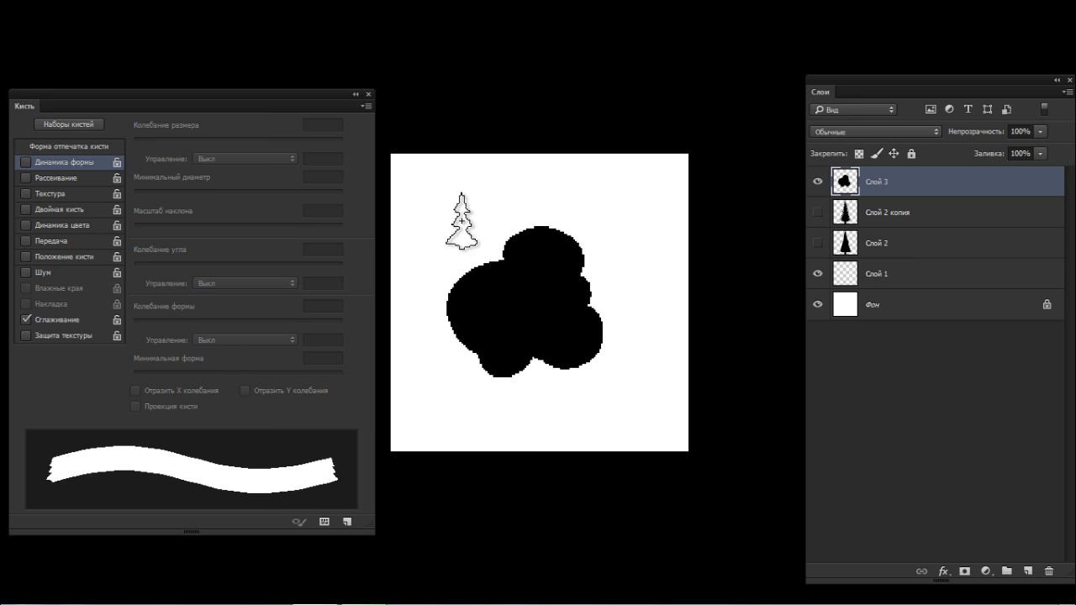
key(m)
mouse_move(435, 206)
mouse_down()
mouse_move(583, 344)
mouse_move(646, 382)
mouse_move(675, 368)
mouse_move(677, 399)
mouse_move(673, 379)
mouse_up()
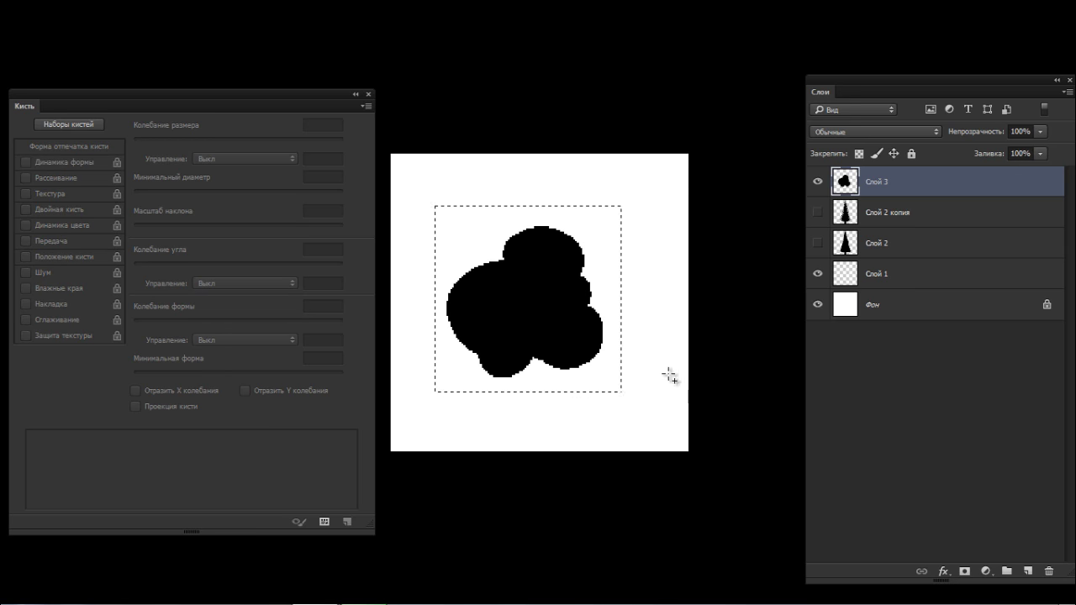
key(shift+f)
click(101, 16)
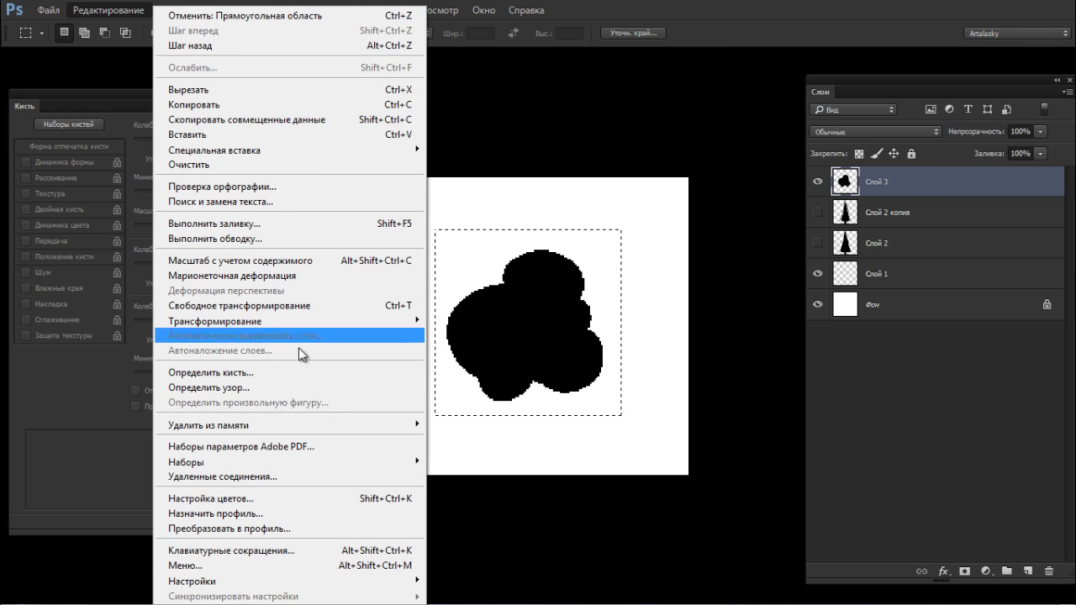
click(252, 372)
click(693, 202)
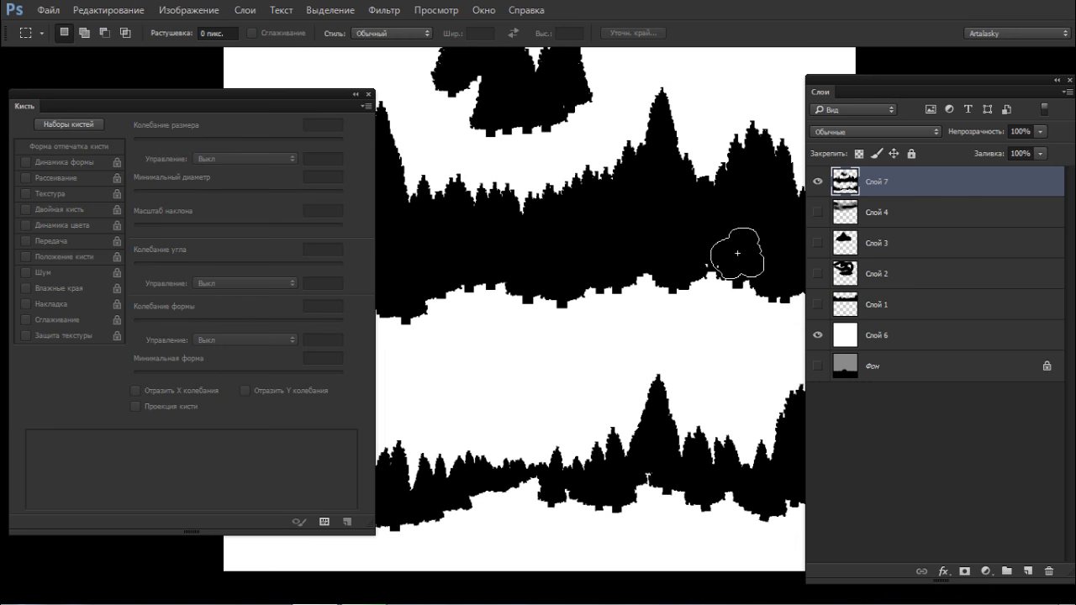
Step: Hide the painted forest layer Слой 7 and add a new empty layer for testing the cloud brush
key(b)
click(817, 181)
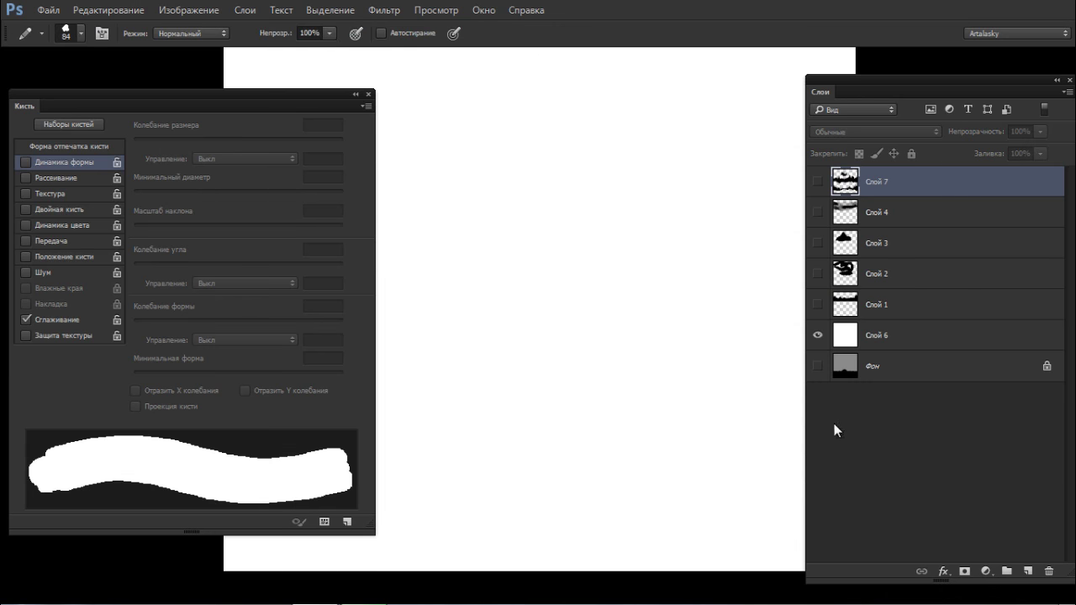
key(ctrl+shift+n)
key(Return)
Step: Try the cloud brush at its default spacing with several strokes and a large cloud, undoing each one
drag(468, 290, 639, 214)
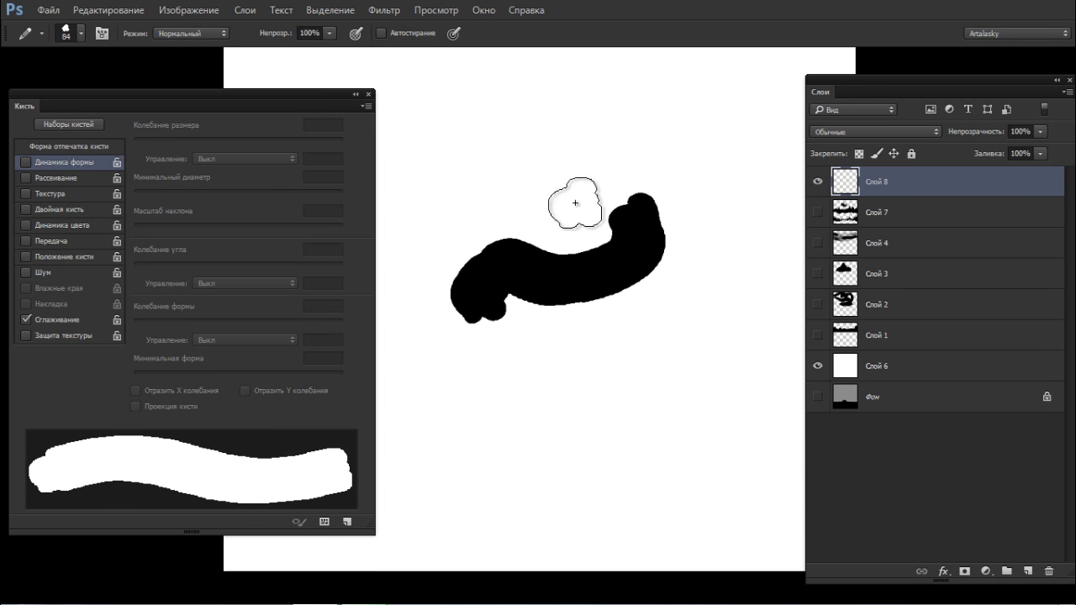
key(ctrl+z)
mouse_move(452, 185)
mouse_down()
mouse_move(494, 173)
mouse_move(521, 194)
mouse_move(453, 199)
mouse_move(572, 210)
mouse_up()
key(ctrl+z)
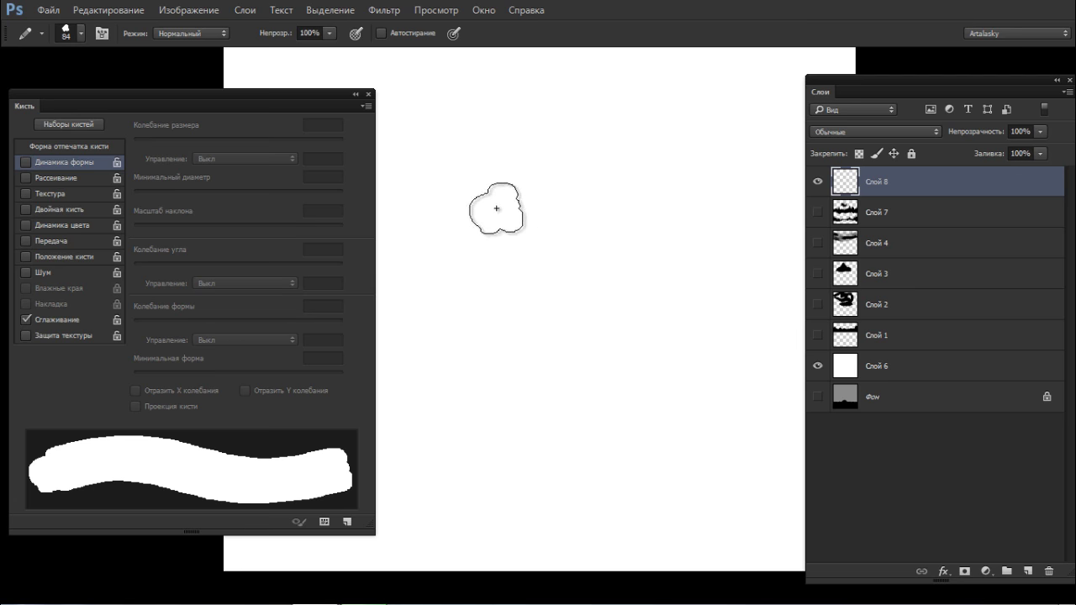
mouse_move(495, 208)
mouse_down()
mouse_move(530, 189)
mouse_move(559, 194)
mouse_move(461, 187)
mouse_move(506, 135)
mouse_move(560, 151)
mouse_move(573, 106)
mouse_move(592, 174)
mouse_move(528, 179)
mouse_move(669, 174)
mouse_move(444, 199)
mouse_move(432, 257)
mouse_up()
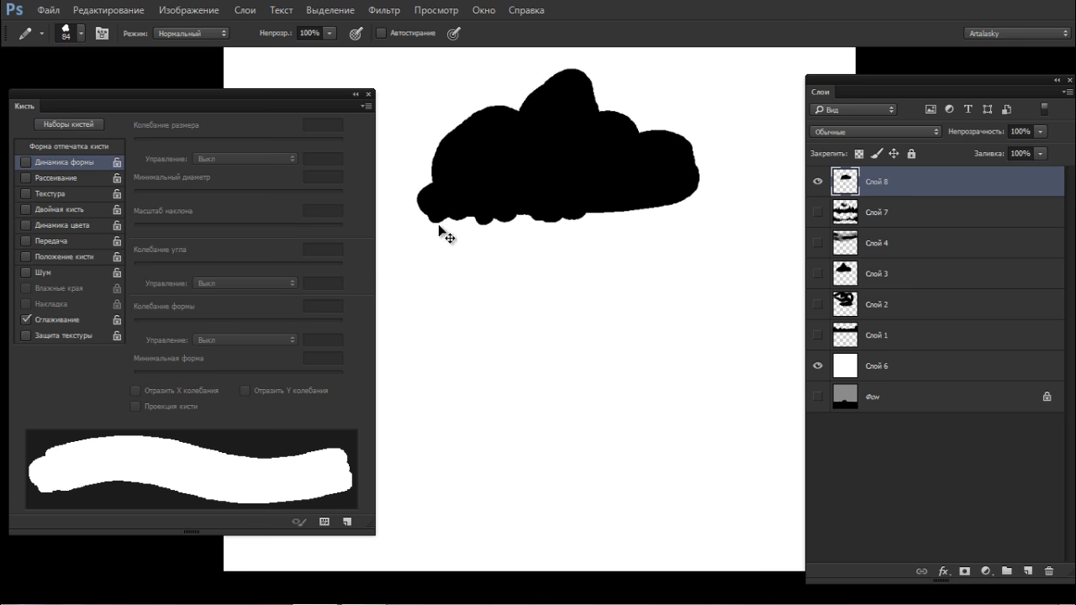
key(ctrl+z)
Step: Set the cloud brush's spacing to 43% and paint a small cloud near the middle of the canvas
click(47, 146)
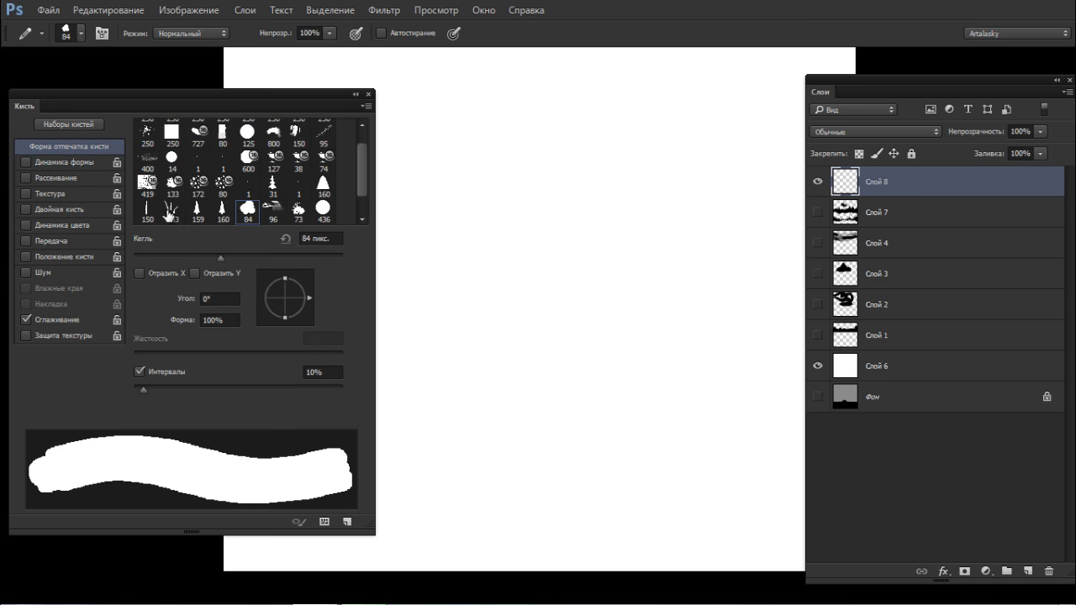
drag(143, 386, 178, 387)
mouse_move(563, 241)
mouse_down()
mouse_move(577, 211)
mouse_move(636, 238)
mouse_move(528, 246)
mouse_up()
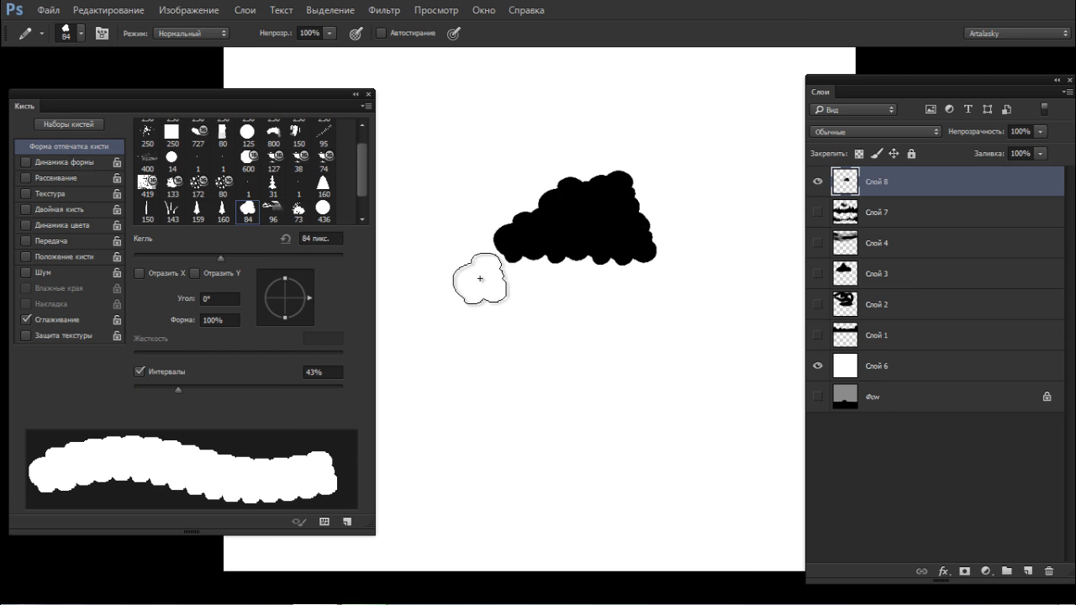
Step: Set the spacing to 52% and paint a second cloud below the first, undoing an extra test stroke above them
drag(178, 390, 187, 390)
mouse_move(521, 404)
mouse_down()
mouse_move(560, 336)
mouse_move(586, 381)
mouse_move(527, 377)
mouse_move(583, 377)
mouse_move(608, 398)
mouse_move(468, 395)
mouse_move(488, 414)
mouse_move(551, 405)
mouse_up()
drag(504, 109, 420, 143)
key(ctrl+z)
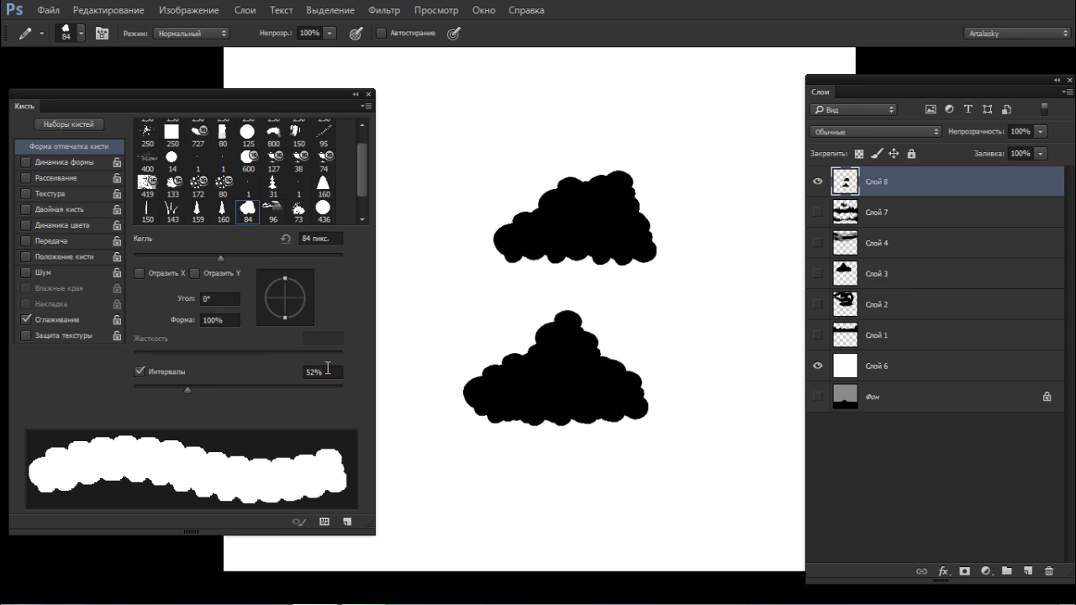
Step: Set the spacing to 35% and test it with strokes above and below the two clouds, undoing both
text(4)
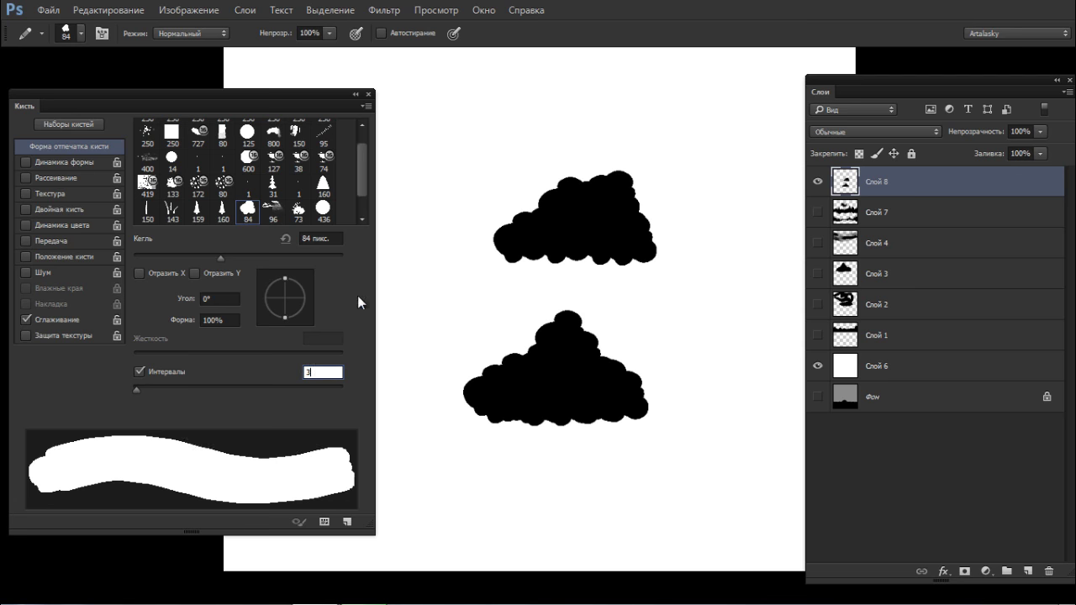
text(5)
mouse_move(437, 135)
mouse_down()
mouse_move(638, 100)
mouse_move(680, 112)
mouse_move(594, 88)
mouse_move(504, 87)
mouse_move(491, 91)
mouse_move(503, 125)
mouse_move(434, 165)
mouse_move(436, 112)
mouse_move(471, 143)
mouse_up()
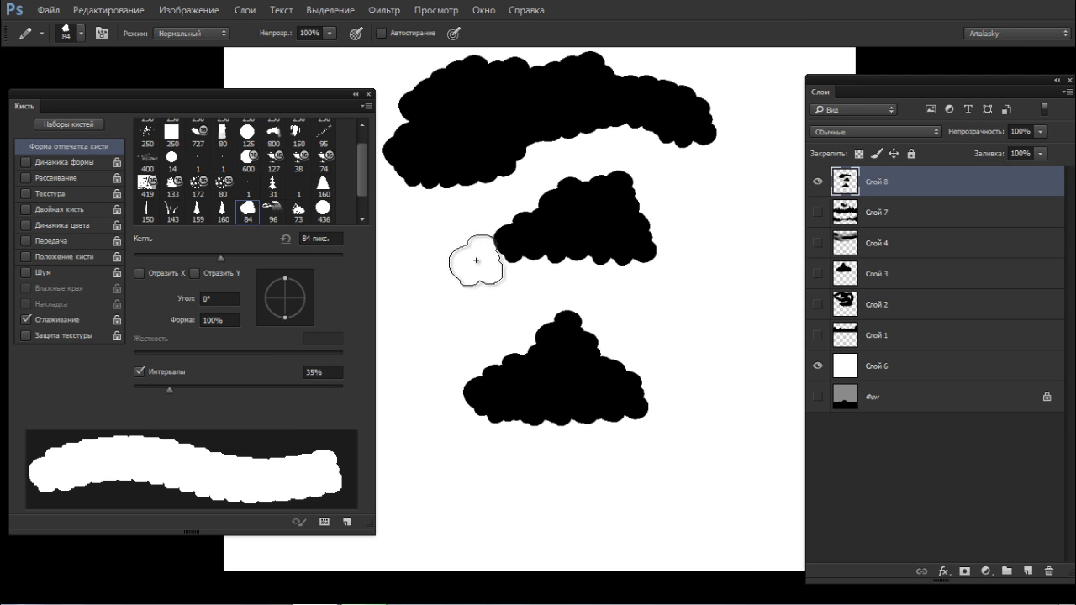
key(ctrl+z)
mouse_move(581, 491)
mouse_down()
mouse_move(586, 479)
mouse_move(613, 514)
mouse_up()
key(ctrl+z)
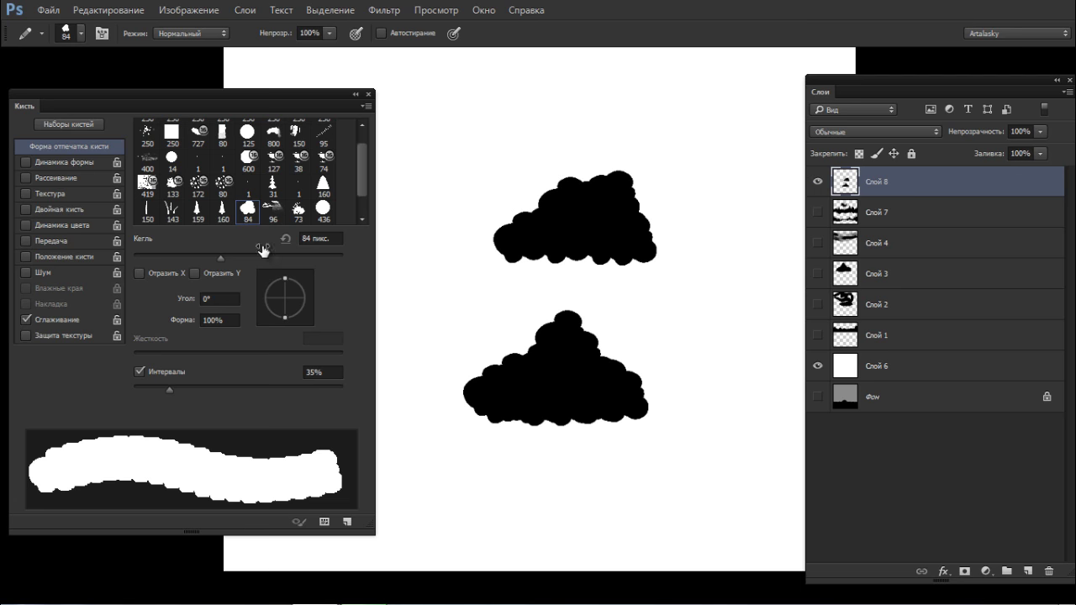
Step: Paint a cloud at the upper left with a 67° tip angle and 92% roundness, and another at the upper right with -27°
drag(297, 277, 295, 273)
mouse_move(461, 153)
mouse_down()
mouse_move(457, 145)
mouse_move(558, 103)
mouse_move(413, 139)
mouse_up()
right_click(465, 225)
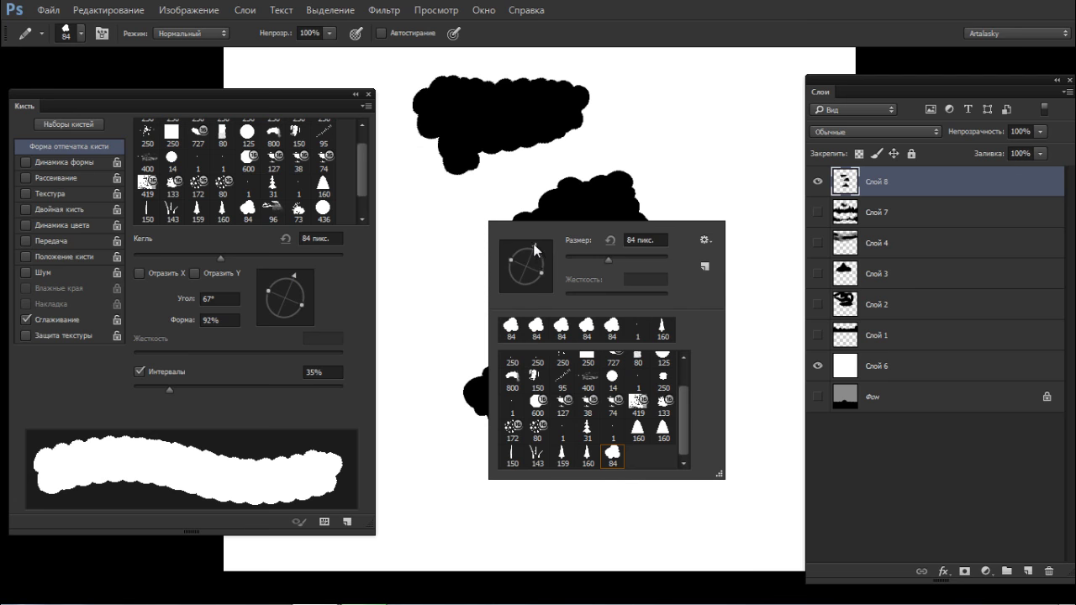
click(554, 280)
mouse_move(667, 126)
mouse_down()
mouse_move(687, 158)
mouse_move(681, 111)
mouse_move(726, 162)
mouse_move(726, 216)
mouse_move(748, 169)
mouse_up()
Step: Set the brush tip's roundness to 35% and paint a flattened, spiky cloud left of the middle cloud
right_click(700, 248)
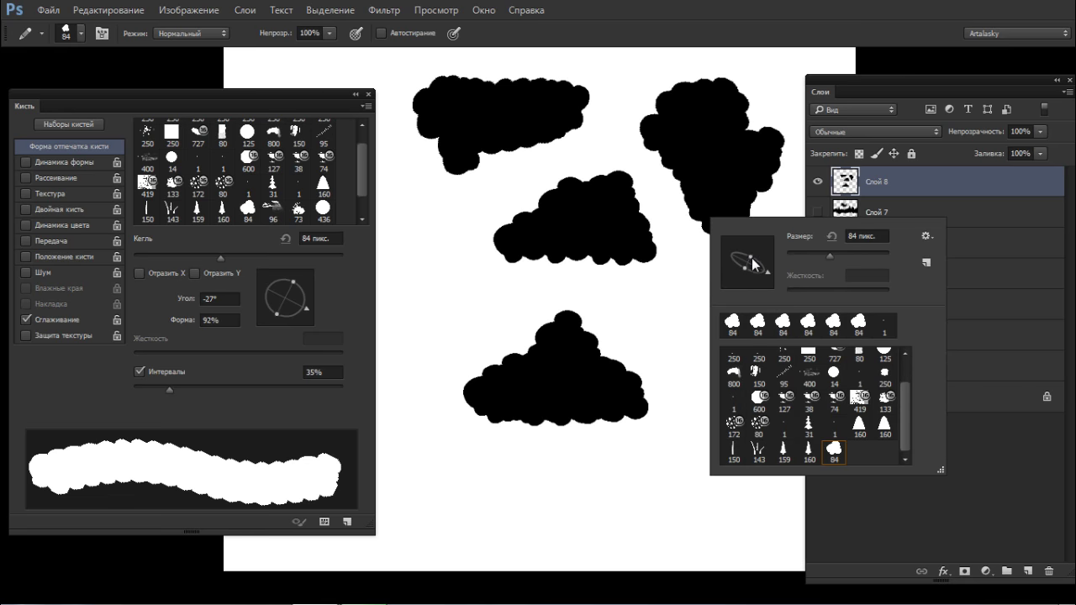
drag(754, 265, 748, 272)
mouse_move(446, 277)
mouse_down()
mouse_move(439, 230)
mouse_move(418, 297)
mouse_move(404, 288)
mouse_move(455, 300)
mouse_up()
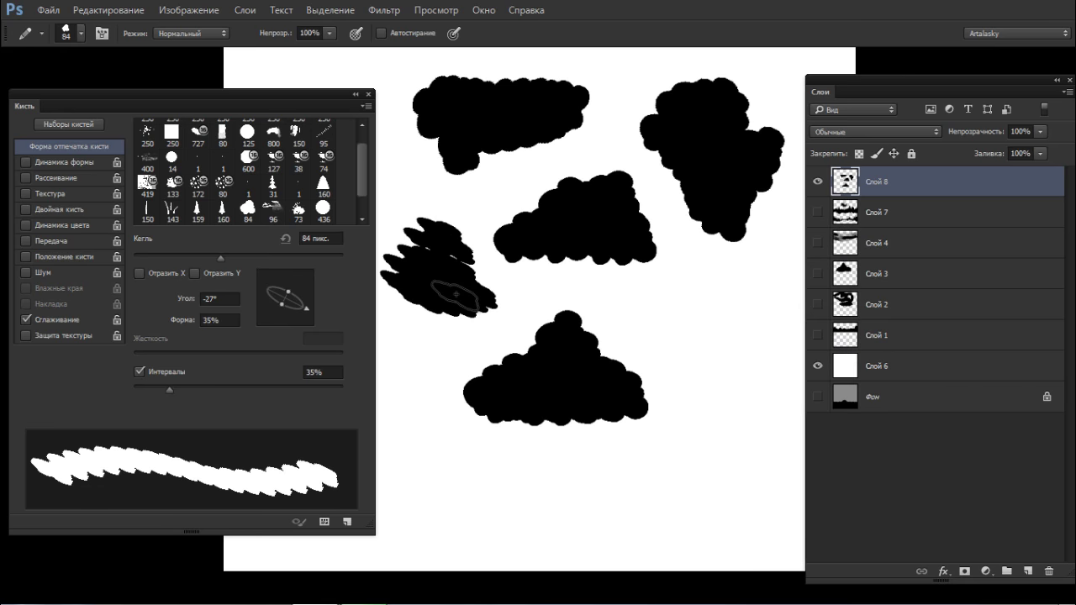
Step: Set the tip angle to 46° and roundness to 52%, and paint over the spiky cloud to build it up
right_click(493, 267)
drag(506, 323, 512, 327)
mouse_move(404, 251)
mouse_down()
mouse_move(437, 212)
mouse_move(463, 291)
mouse_move(391, 270)
mouse_move(470, 306)
mouse_up()
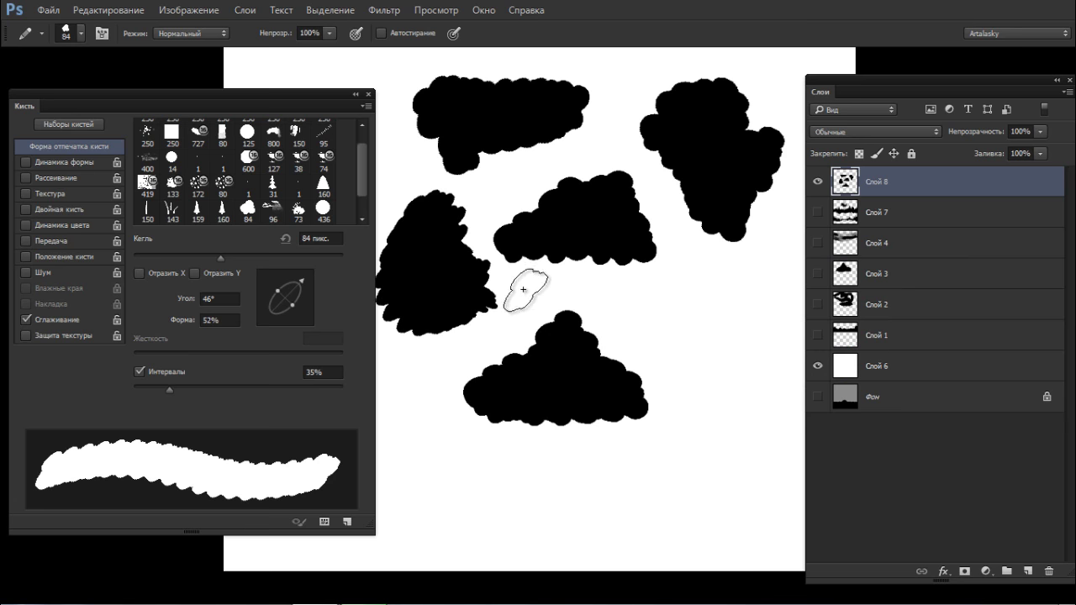
Step: Paint a cloud at the canvas's left edge and stamp a single cloud shape just below it
key(f)
mouse_move(267, 269)
mouse_down()
mouse_move(265, 202)
mouse_move(272, 222)
mouse_move(252, 244)
mouse_move(271, 227)
mouse_move(233, 200)
mouse_move(282, 254)
mouse_move(244, 263)
mouse_move(293, 252)
mouse_move(249, 182)
mouse_move(233, 191)
mouse_move(305, 208)
mouse_move(360, 258)
mouse_move(261, 162)
mouse_move(297, 237)
mouse_move(288, 253)
mouse_move(308, 252)
mouse_move(248, 294)
mouse_up()
right_click(307, 202)
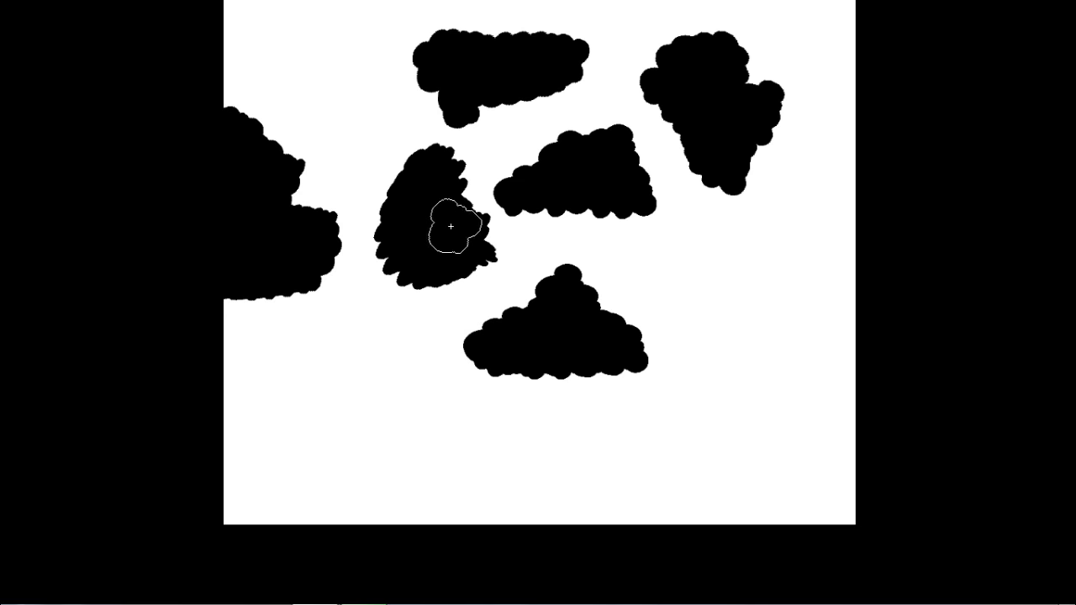
right_click(453, 235)
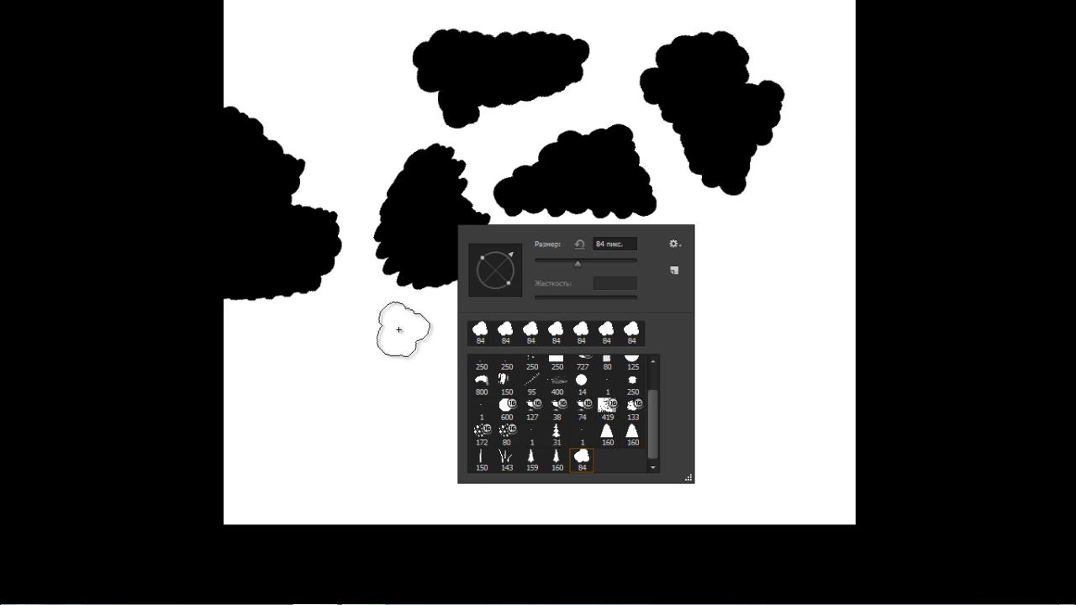
click(338, 348)
Step: Reset the cloud brush tip to a 0° angle and 100% roundness, undoing the test stroke below the clouds
right_click(395, 308)
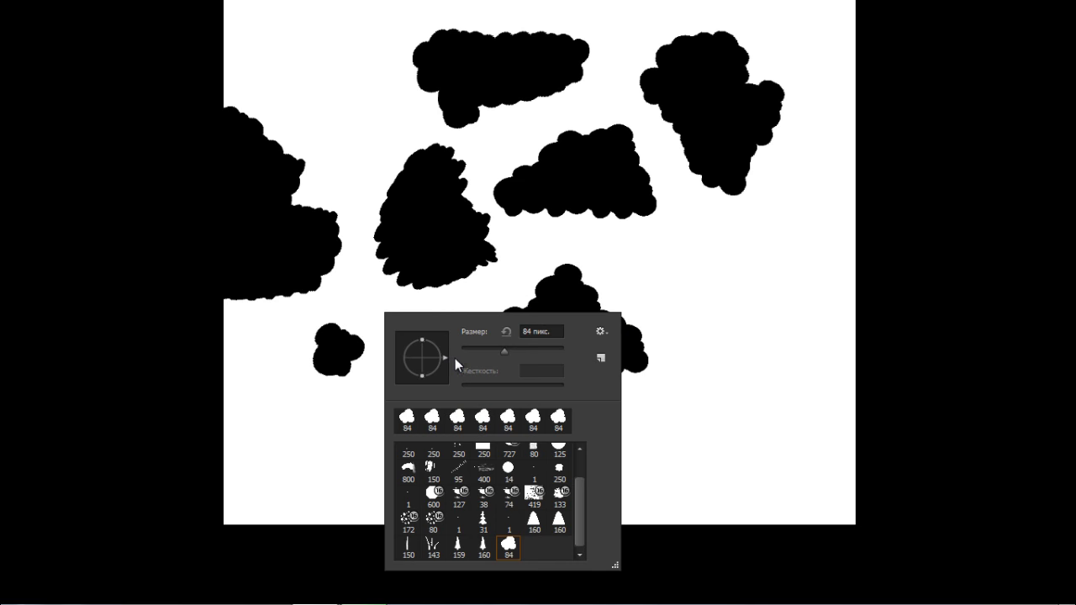
drag(348, 420, 468, 442)
key(ctrl+z)
key(F5)
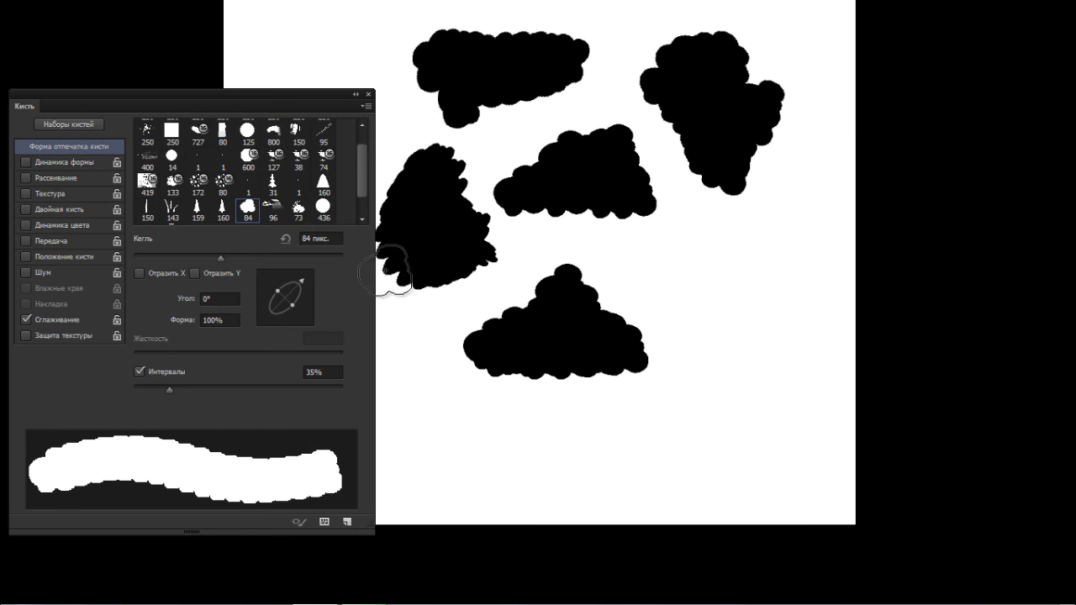
mouse_move(306, 297)
mouse_down()
mouse_move(296, 279)
mouse_move(277, 294)
mouse_up()
text(100)
click(234, 300)
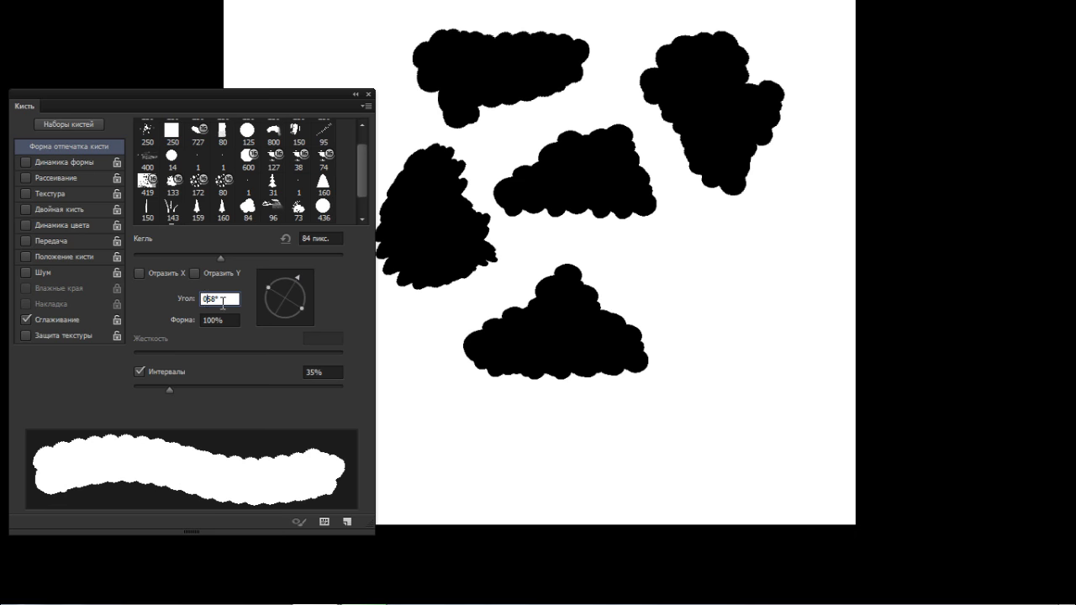
drag(203, 297, 183, 298)
text(0)
key(Return)
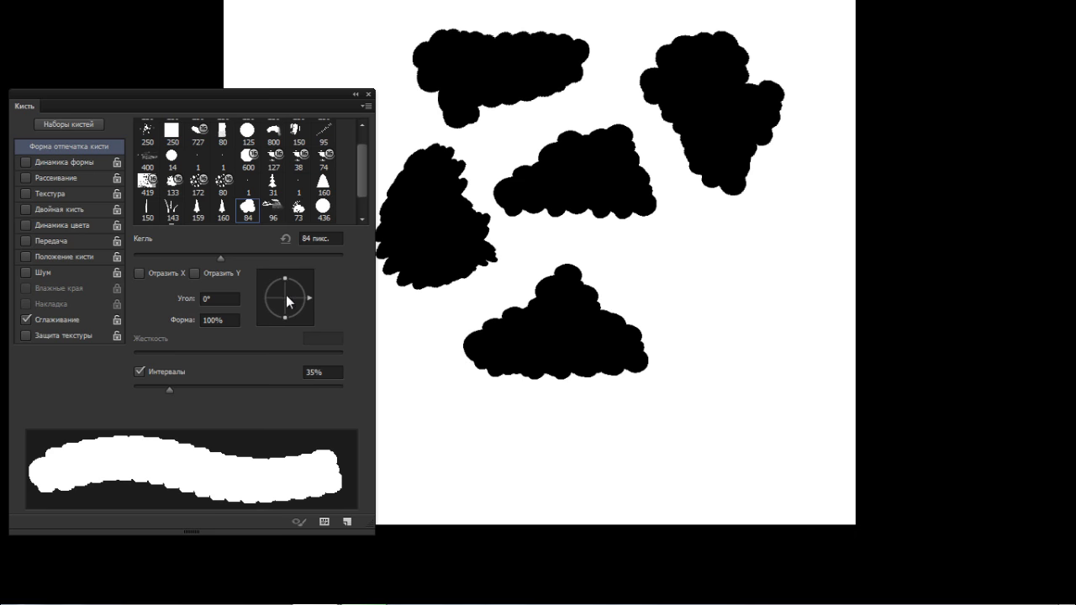
Step: Enable Shape Dynamics with Pen Pressure size control, set the size jitter to 39%, and paint a cloud at the canvas's lower right
click(55, 161)
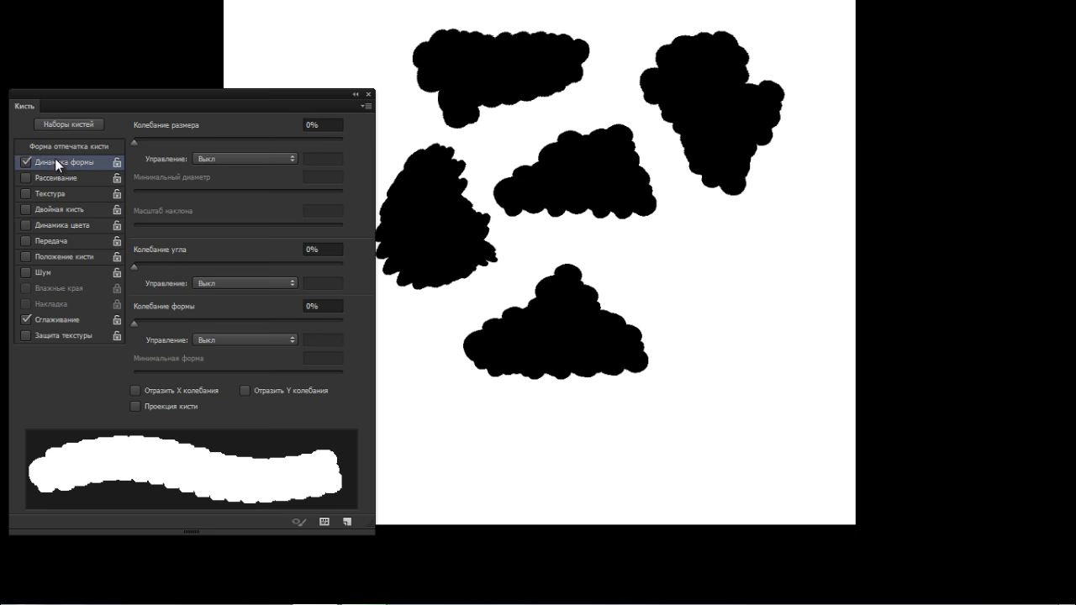
click(245, 159)
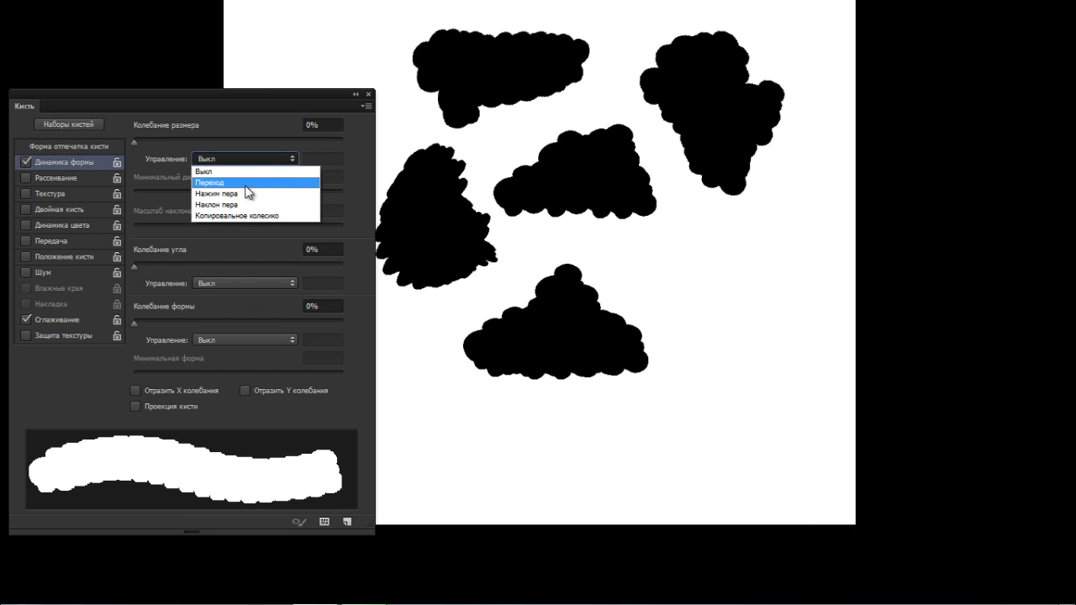
click(248, 187)
mouse_move(681, 452)
mouse_down()
mouse_move(699, 401)
mouse_move(723, 428)
mouse_move(695, 430)
mouse_move(746, 435)
mouse_up()
drag(698, 386, 745, 428)
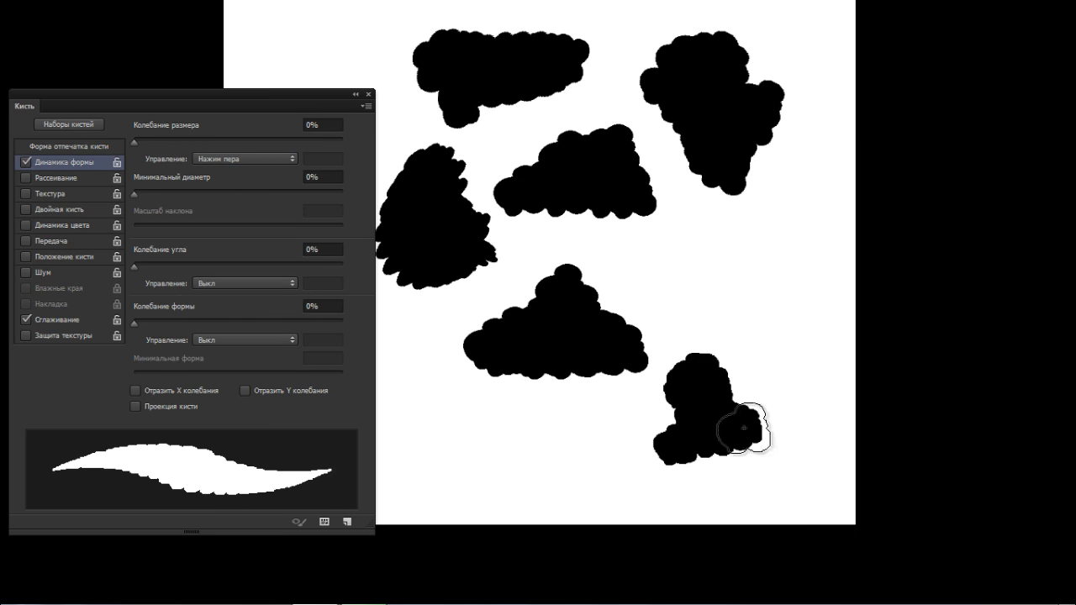
mouse_move(636, 457)
mouse_down()
mouse_move(684, 436)
mouse_move(691, 419)
mouse_move(679, 428)
mouse_move(747, 448)
mouse_move(702, 451)
mouse_move(812, 457)
mouse_move(762, 449)
mouse_move(771, 443)
mouse_move(781, 445)
mouse_move(642, 452)
mouse_move(701, 447)
mouse_move(663, 461)
mouse_up()
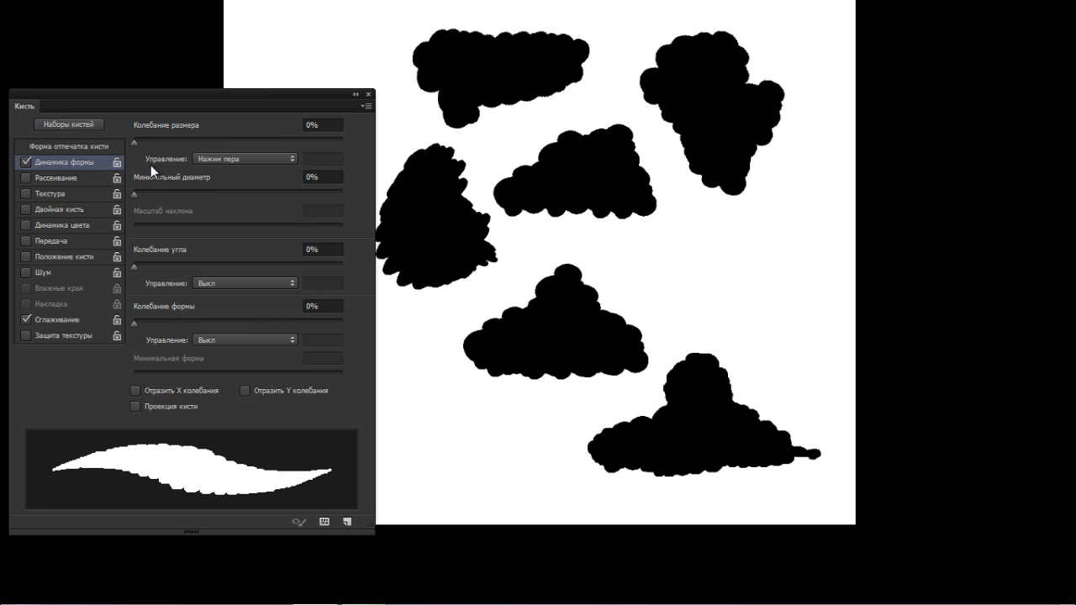
drag(160, 141, 215, 141)
mouse_move(690, 367)
mouse_down()
mouse_move(730, 331)
mouse_move(742, 382)
mouse_move(767, 403)
mouse_move(750, 399)
mouse_move(752, 422)
mouse_move(656, 447)
mouse_move(542, 454)
mouse_up()
Step: Clear all painted clouds from the current layer and deselect
key(ctrl+a)
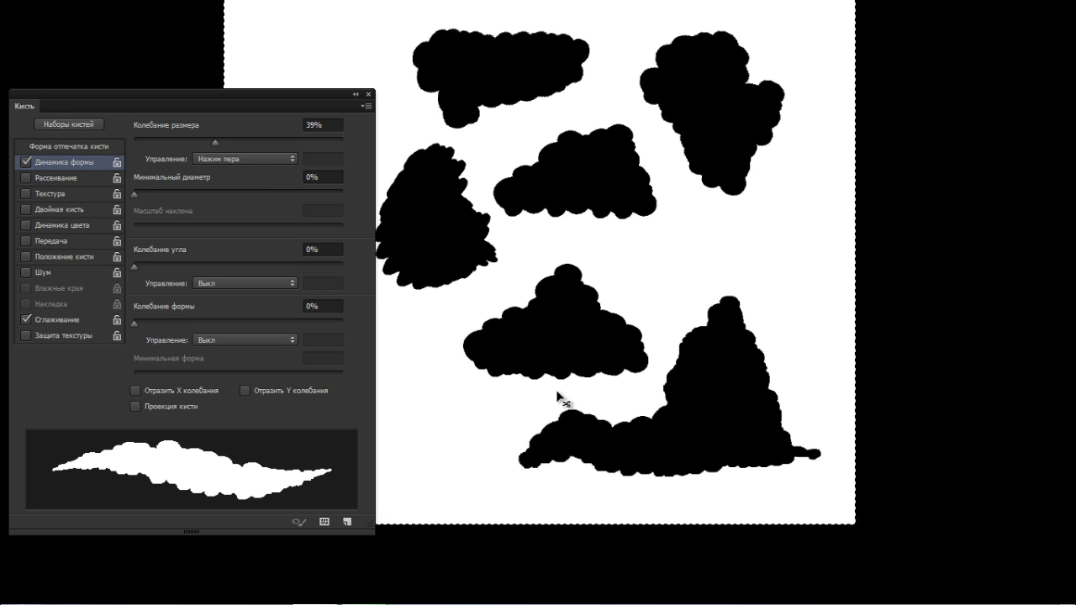
key(Delete)
key(ctrl+d)
Step: Paint four clouds with tapering edges: two large ones on the left half of the canvas and two smaller ones on the right
mouse_move(446, 353)
mouse_down()
mouse_move(457, 328)
mouse_move(474, 359)
mouse_move(496, 346)
mouse_move(560, 349)
mouse_up()
mouse_move(443, 344)
mouse_down()
mouse_move(427, 345)
mouse_move(567, 348)
mouse_up()
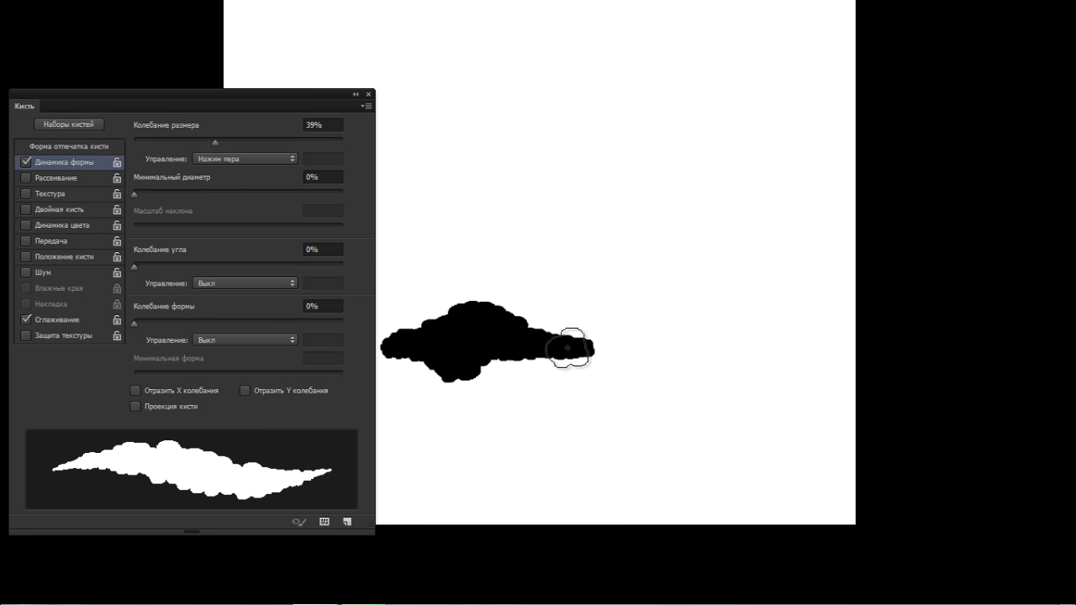
mouse_move(535, 151)
mouse_down()
mouse_move(569, 109)
mouse_move(600, 150)
mouse_move(562, 136)
mouse_move(431, 145)
mouse_move(559, 127)
mouse_move(403, 134)
mouse_move(525, 119)
mouse_move(501, 110)
mouse_move(560, 101)
mouse_move(528, 122)
mouse_up()
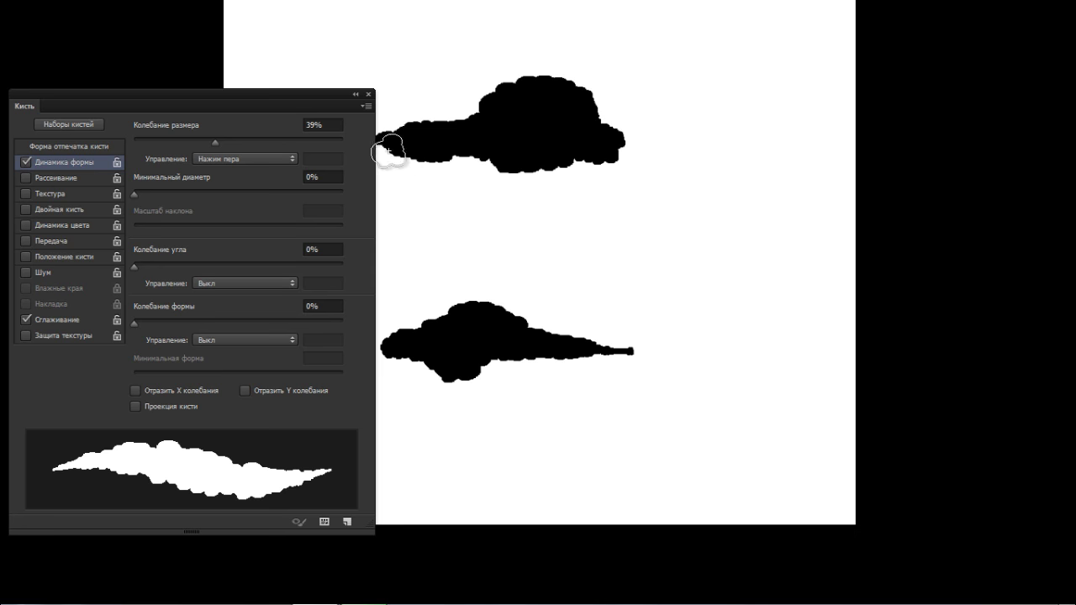
drag(708, 263, 701, 235)
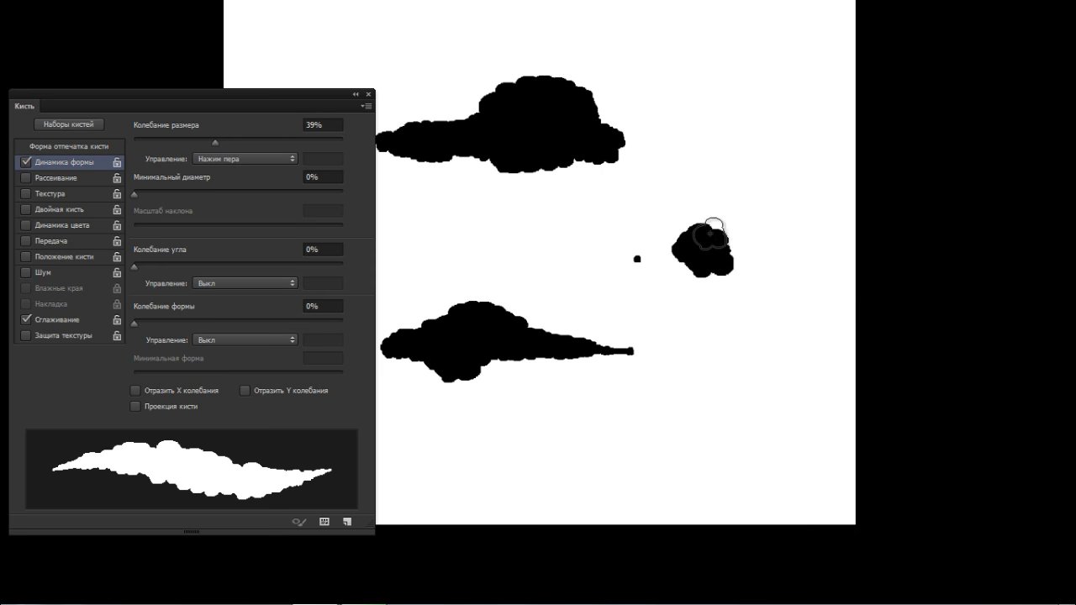
mouse_move(739, 130)
mouse_down()
mouse_move(744, 94)
mouse_move(784, 122)
mouse_up()
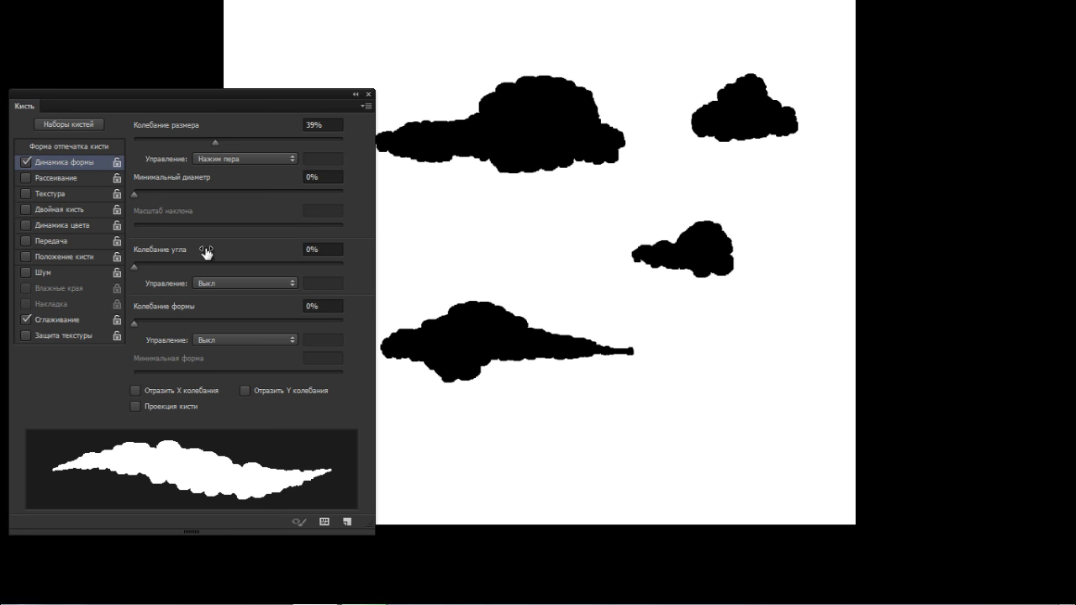
Step: Set the angle jitter to 54% and paint three more small clouds in the gaps between the existing ones
drag(137, 266, 208, 264)
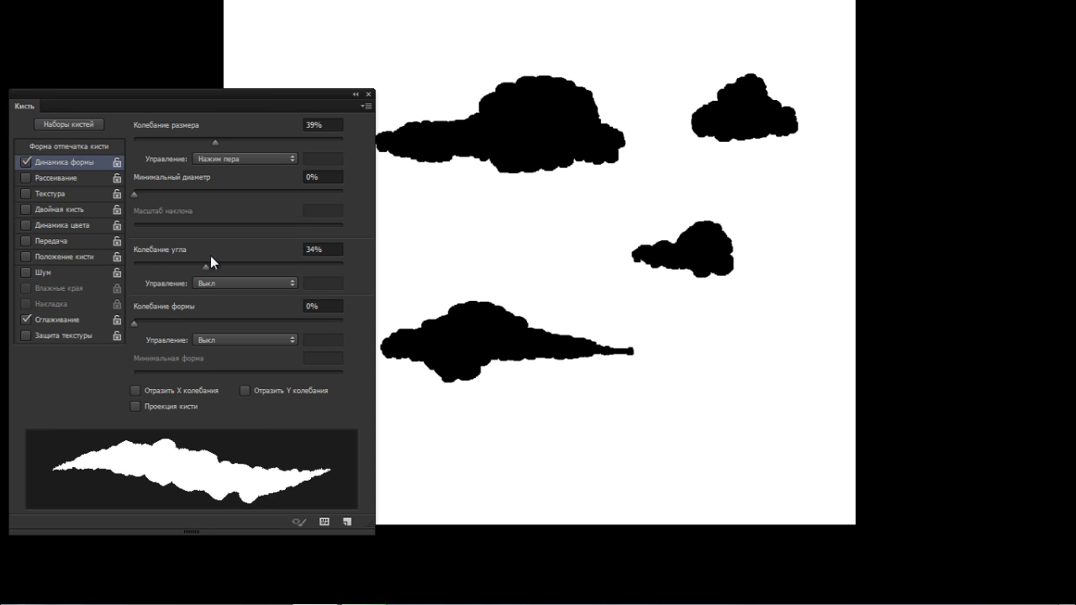
drag(629, 439, 656, 438)
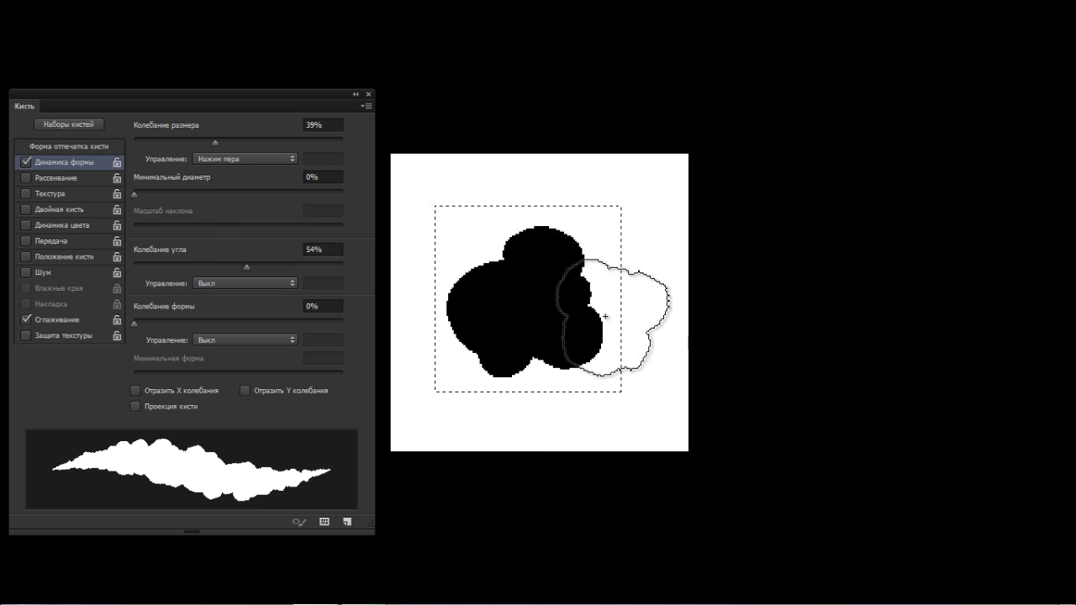
mouse_move(632, 312)
mouse_down()
mouse_move(501, 278)
mouse_move(484, 312)
mouse_move(538, 252)
mouse_move(483, 270)
mouse_move(521, 338)
mouse_move(524, 259)
mouse_move(484, 292)
mouse_move(544, 339)
mouse_move(523, 293)
mouse_move(540, 306)
mouse_move(502, 311)
mouse_move(540, 240)
mouse_move(472, 295)
mouse_move(510, 250)
mouse_move(557, 296)
mouse_move(530, 368)
mouse_up()
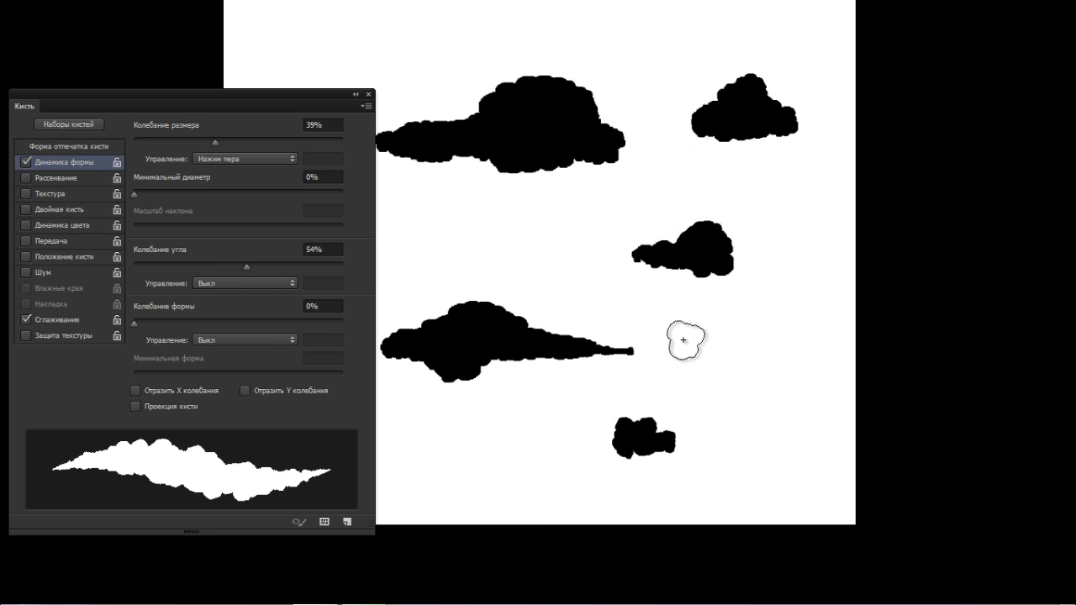
mouse_move(723, 353)
mouse_down()
mouse_move(748, 325)
mouse_move(778, 340)
mouse_move(752, 345)
mouse_move(749, 317)
mouse_move(777, 348)
mouse_up()
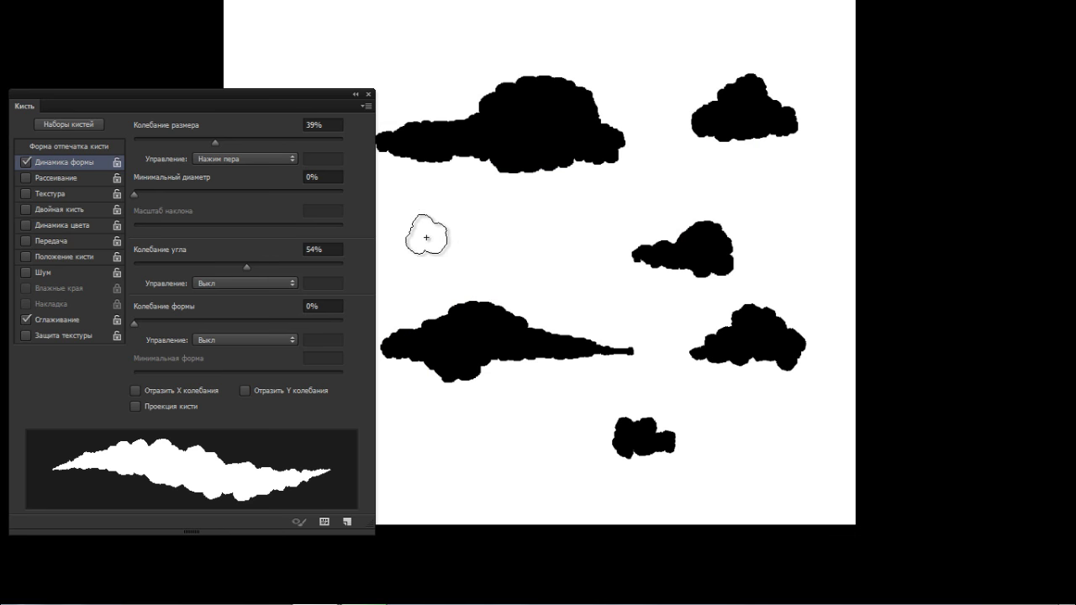
mouse_move(429, 232)
mouse_down()
mouse_move(476, 232)
mouse_move(438, 231)
mouse_up()
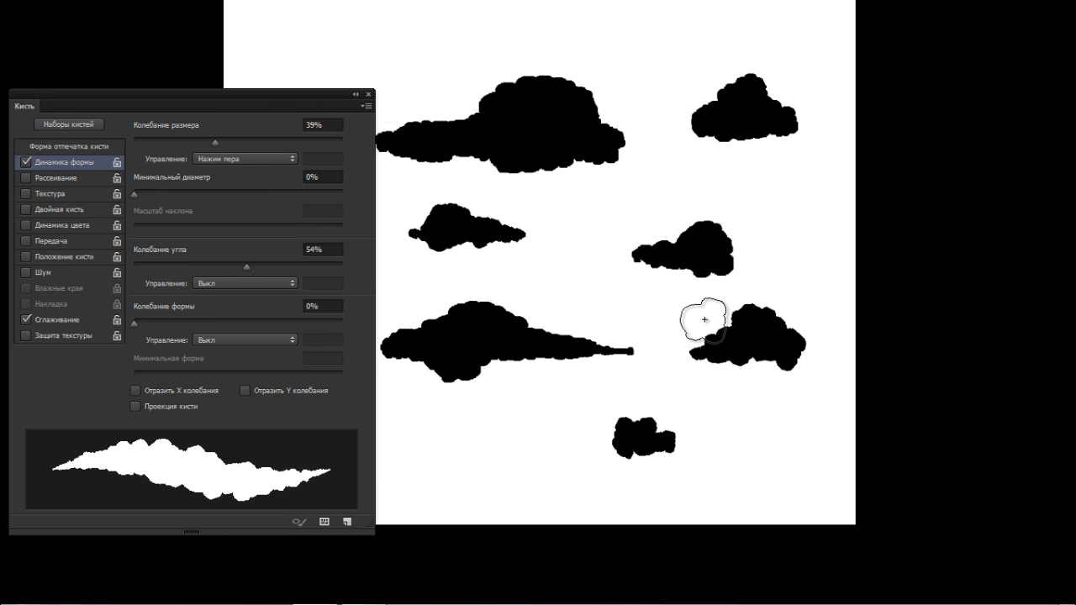
Step: Save the brush with its size as a preset named Облако 01 (Рандом), and test it with a cloud near the canvas's lower edge
click(347, 521)
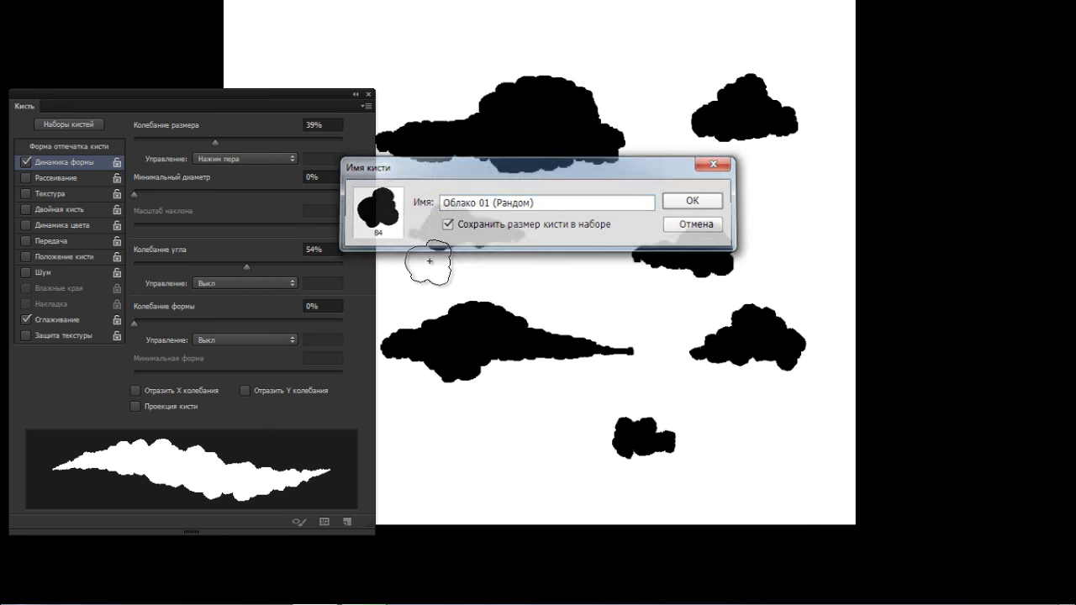
key(Return)
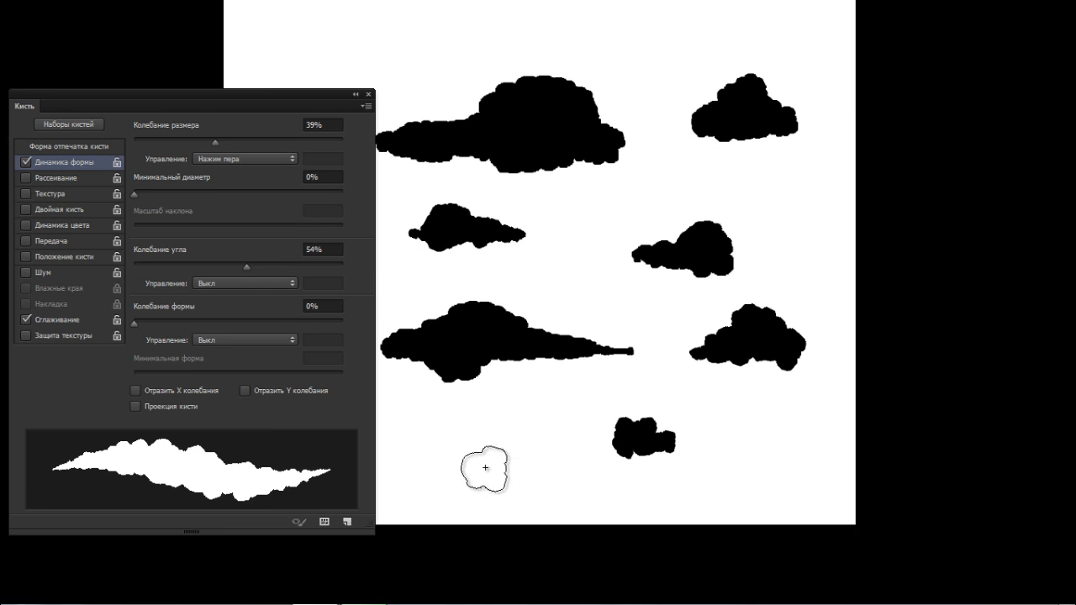
mouse_move(488, 467)
mouse_down()
mouse_move(526, 458)
mouse_move(553, 470)
mouse_move(425, 475)
mouse_up()
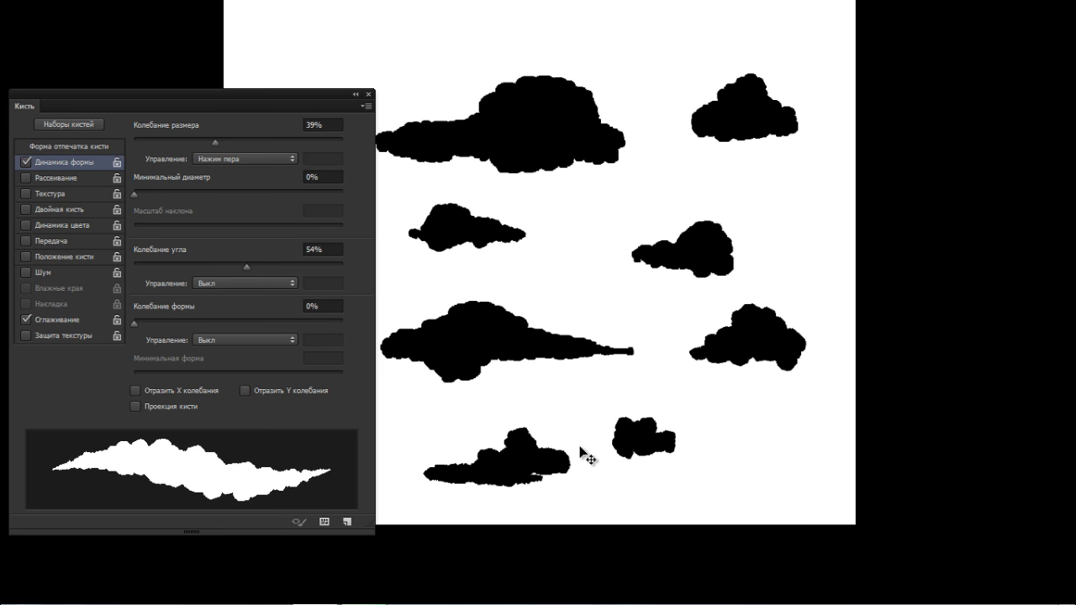
key(ctrl+z)
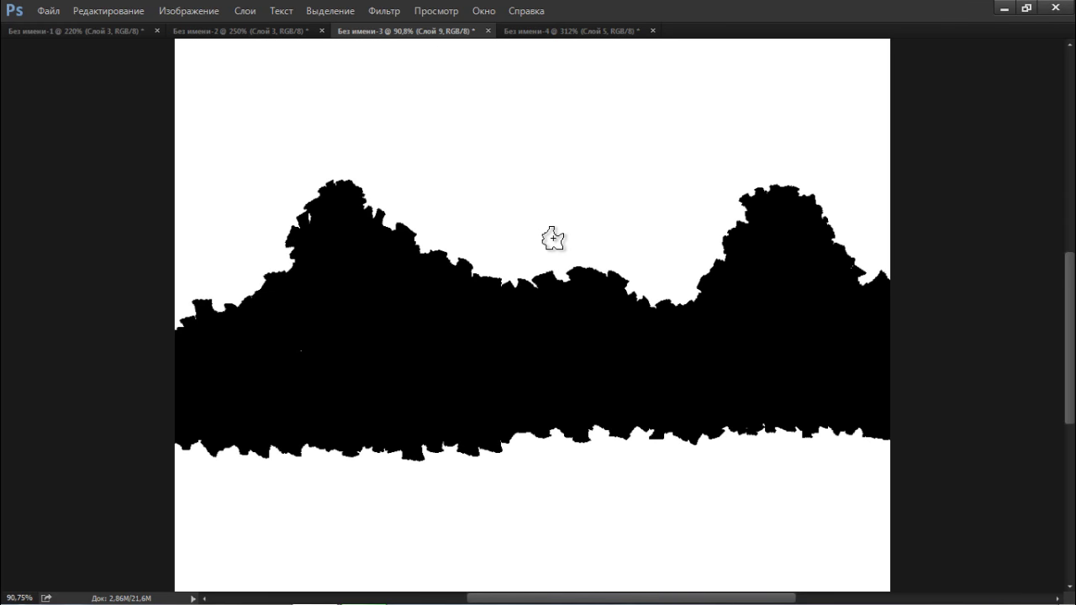
Step: Switch to the document Без имени-1 and delete the layer with the black hill silhouette
key(ctrl+Tab)
key(ctrl+Tab)
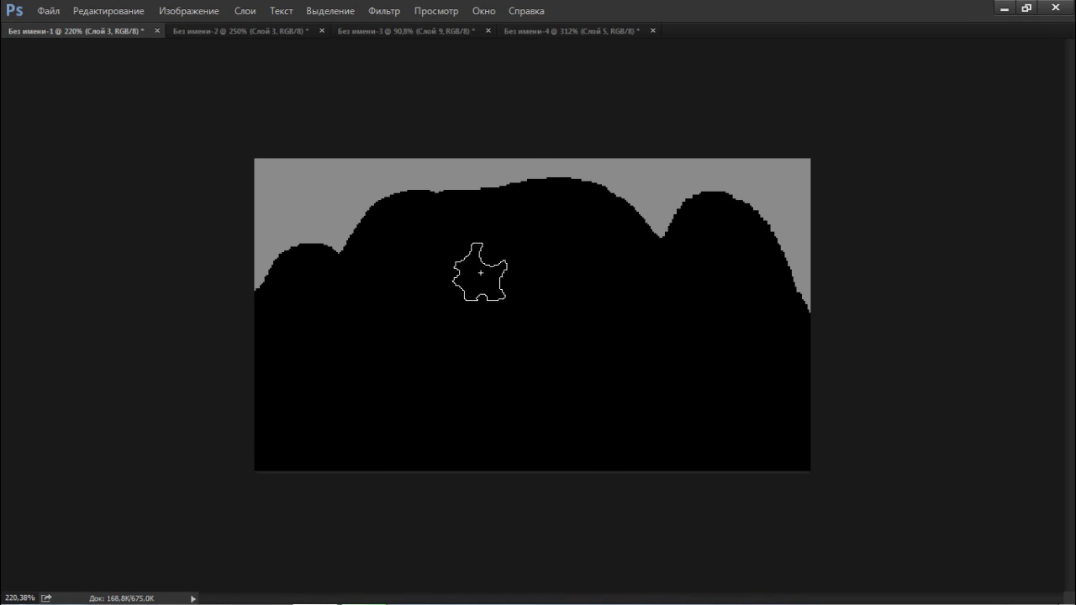
key(Delete)
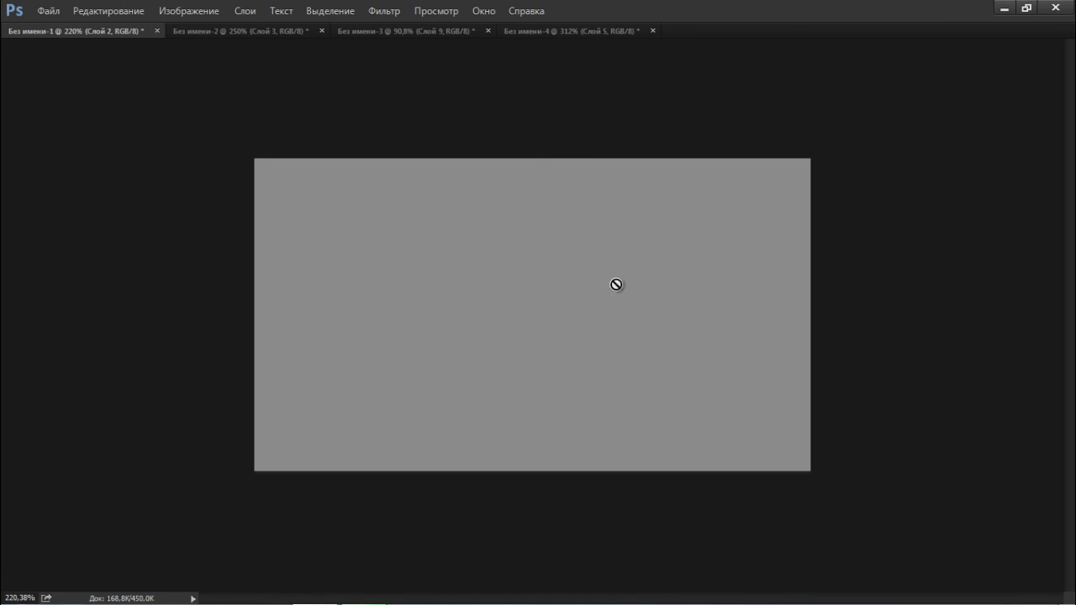
Step: Choose a muted sky blue as the foreground colour and fill the gray background with it
key(f)
key(F6)
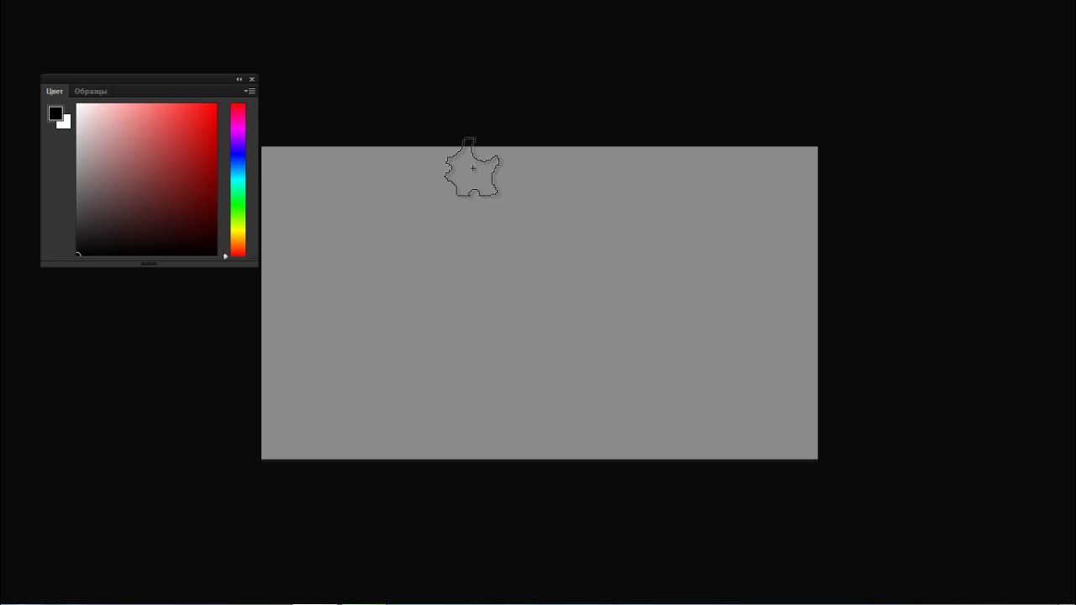
click(239, 174)
click(190, 131)
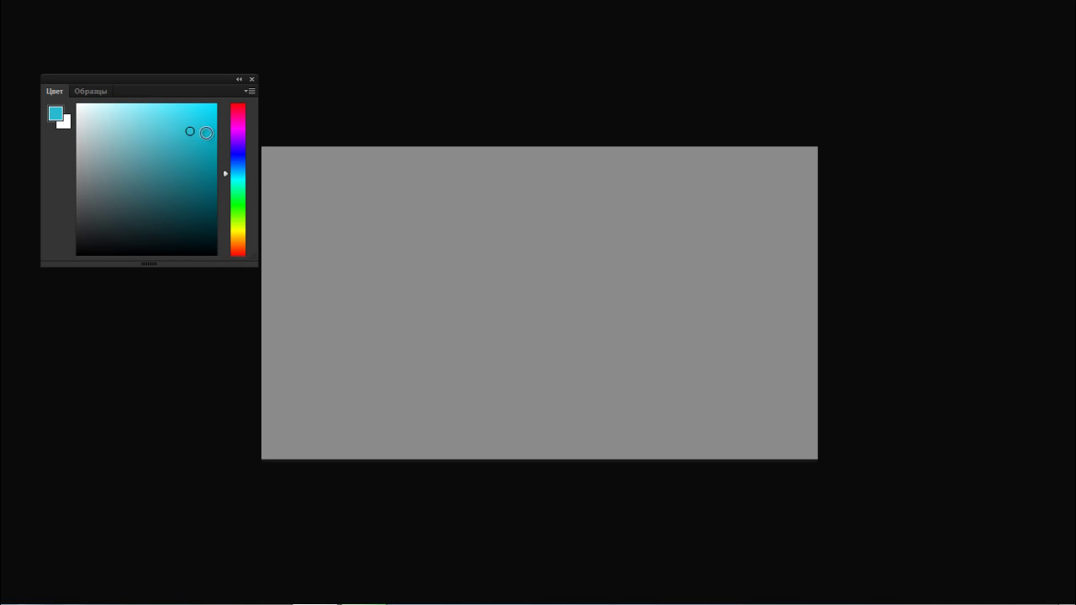
click(235, 169)
click(235, 167)
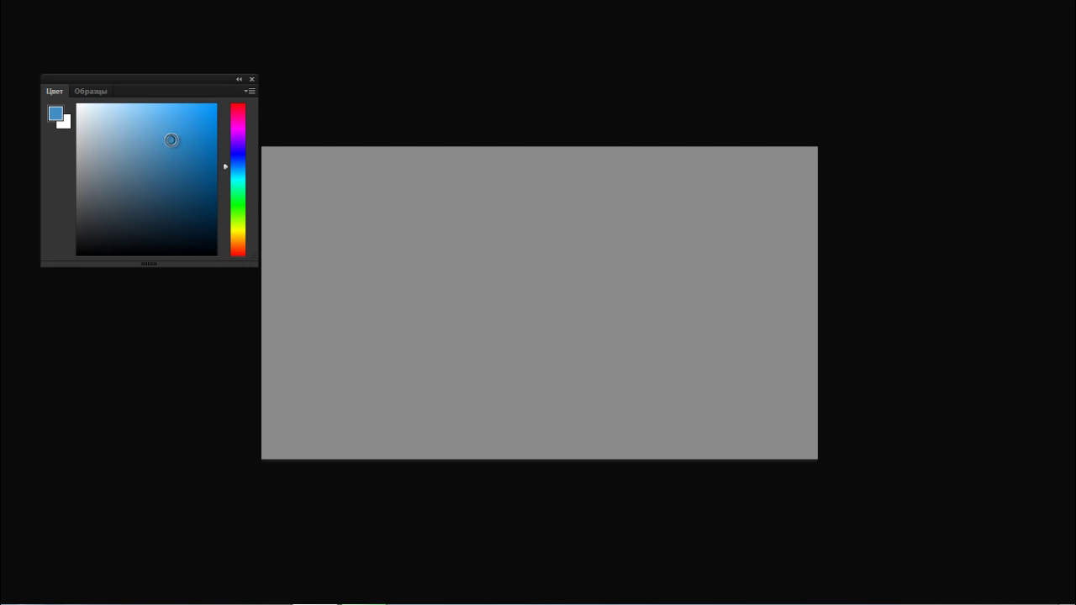
click(234, 170)
key(g)
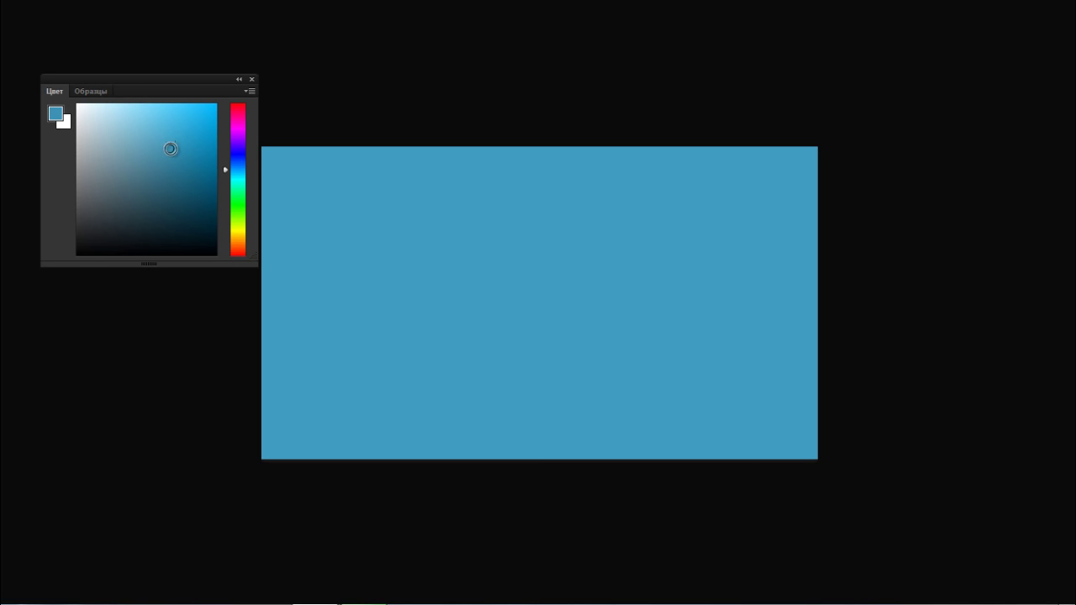
click(406, 246)
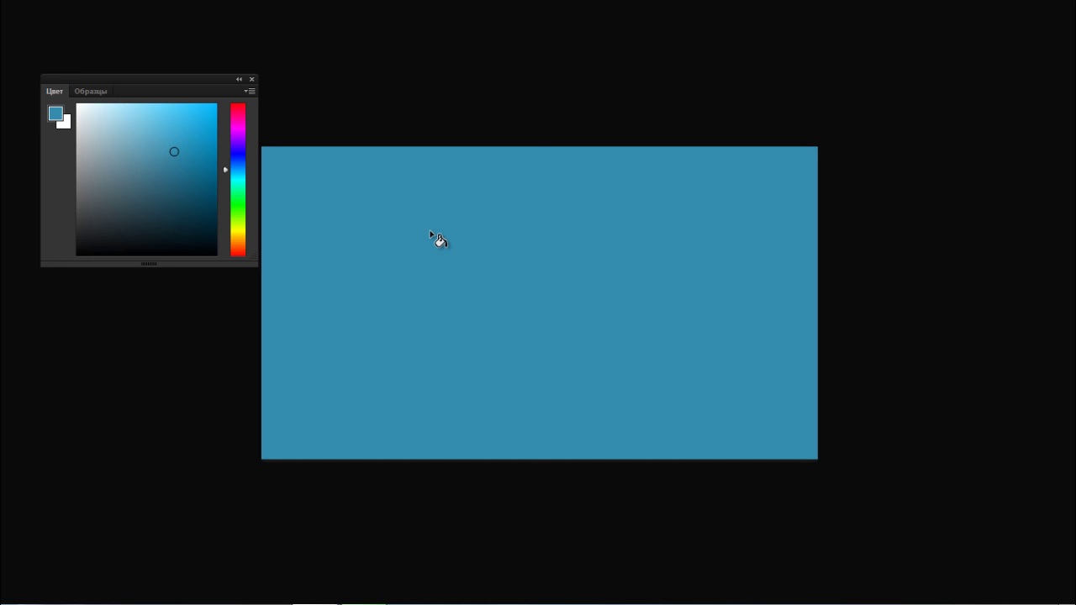
Step: Add a new layer above the blue background and choose the 160 px hill-shaped brush
key(ctrl+shift+n)
key(Return)
right_click(565, 304)
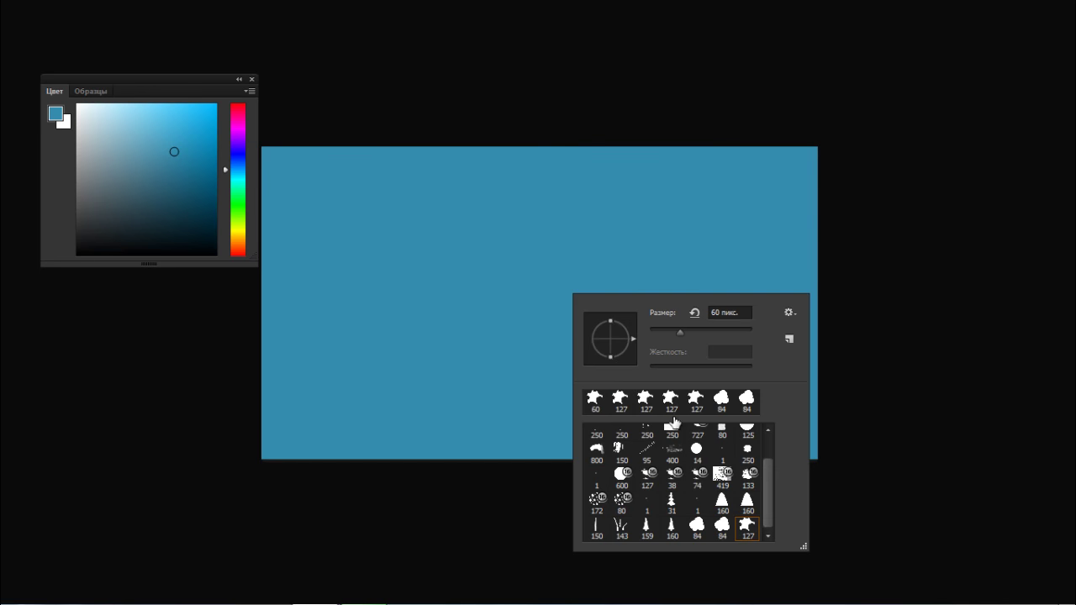
click(747, 505)
key(Return)
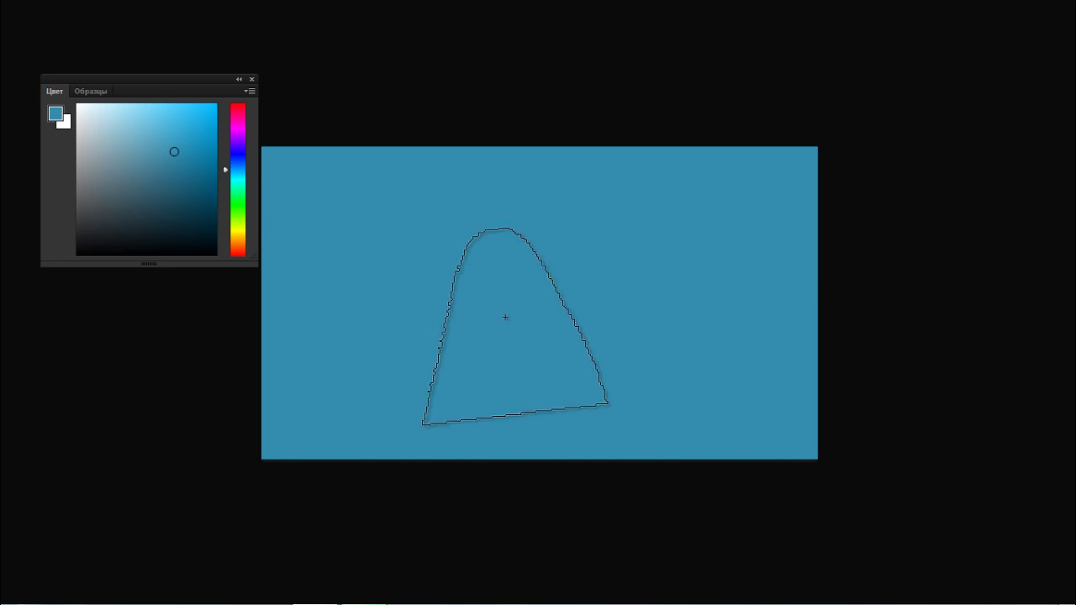
Step: Reset the foreground colour to black and try horizontal hill-brush strokes across the sky at sizes 160, 102 and 55 px, undoing each
key(d)
mouse_move(399, 310)
mouse_down()
mouse_move(719, 327)
mouse_move(748, 319)
mouse_up()
key(ctrl+z)
right_click(623, 286)
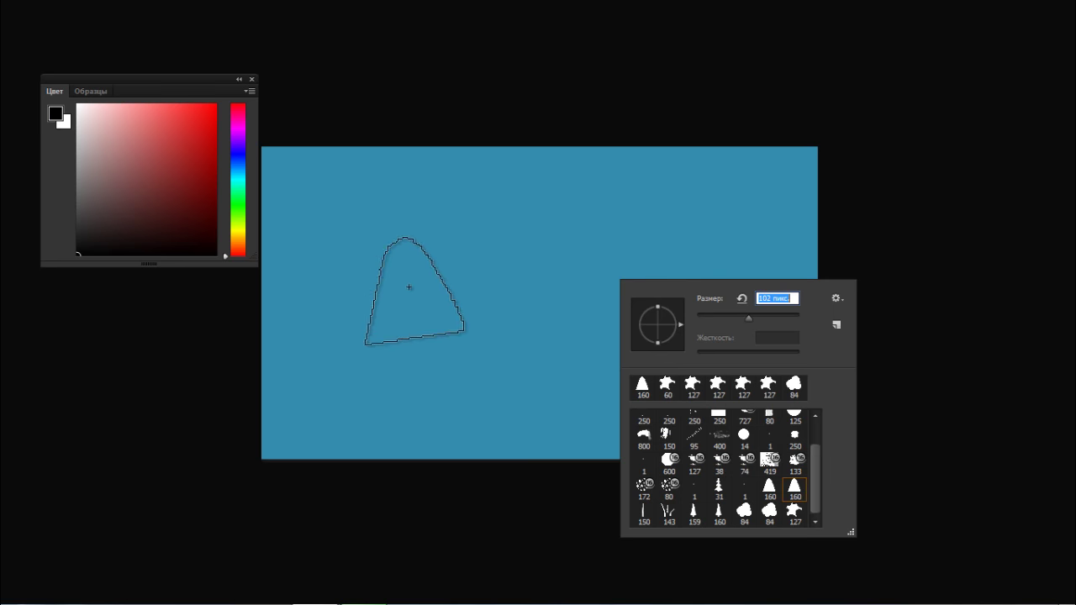
mouse_move(389, 291)
mouse_down()
mouse_move(541, 270)
mouse_move(698, 289)
mouse_move(720, 328)
mouse_up()
key(ctrl+z)
right_click(533, 284)
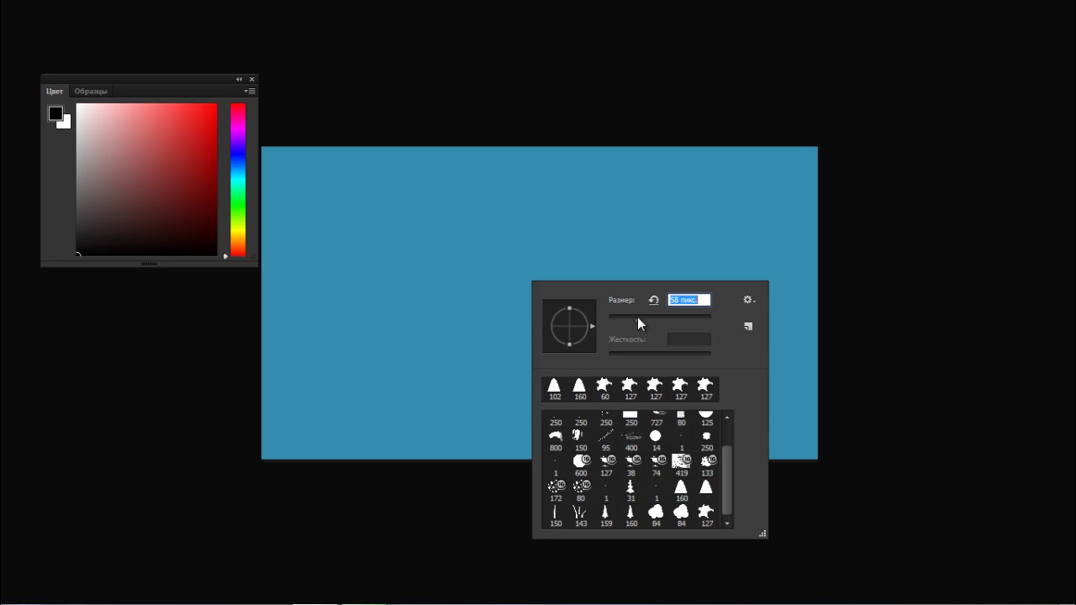
mouse_move(406, 311)
mouse_down()
mouse_move(636, 281)
mouse_move(753, 311)
mouse_up()
key(ctrl+z)
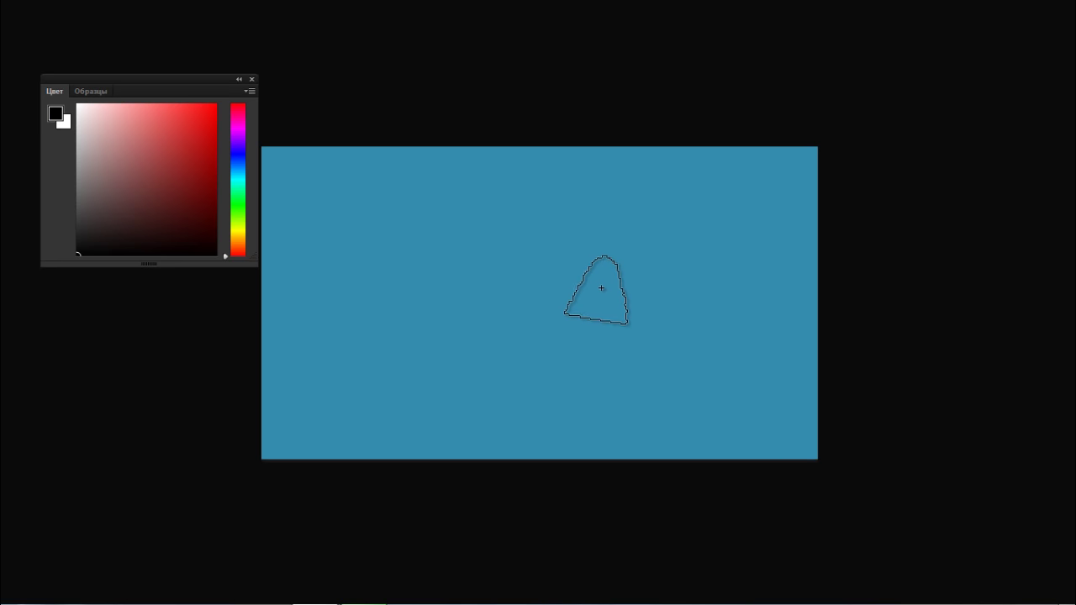
Step: Paint a black hill silhouette with peaks of varied height across the canvas's lower half, adding slopes at both side edges
mouse_move(193, 459)
mouse_down()
mouse_move(285, 455)
mouse_move(324, 414)
mouse_move(362, 341)
mouse_move(400, 430)
mouse_move(444, 423)
mouse_move(493, 440)
mouse_move(579, 412)
mouse_move(572, 400)
mouse_move(663, 455)
mouse_move(738, 364)
mouse_move(776, 458)
mouse_move(805, 456)
mouse_up()
click(255, 405)
mouse_move(244, 512)
mouse_down()
mouse_move(245, 473)
mouse_move(196, 377)
mouse_move(250, 490)
mouse_move(236, 440)
mouse_up()
key(ctrl+z)
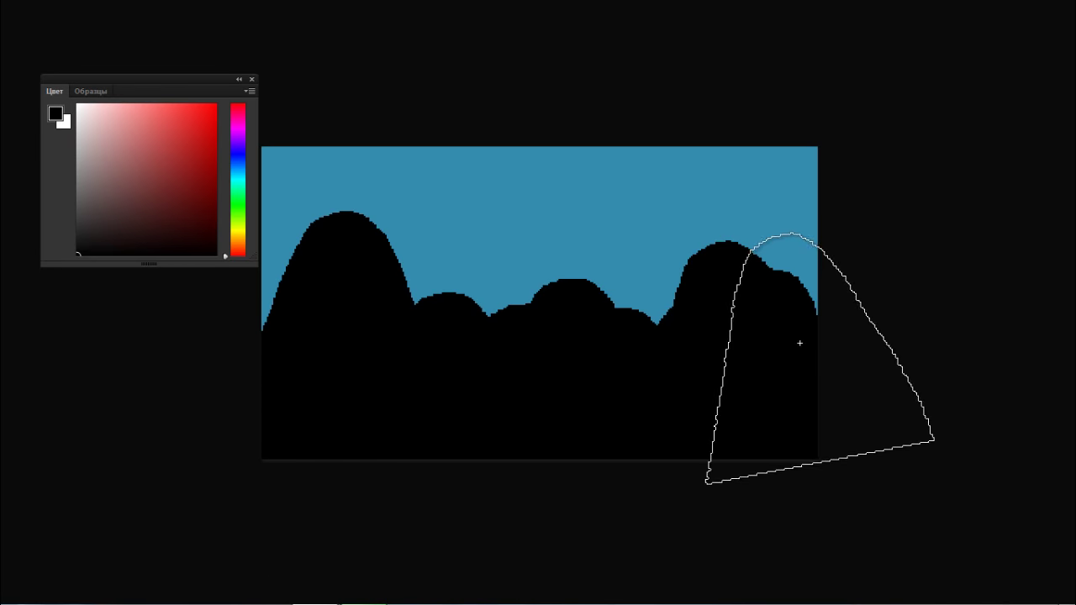
click(242, 393)
key(ctrl+z)
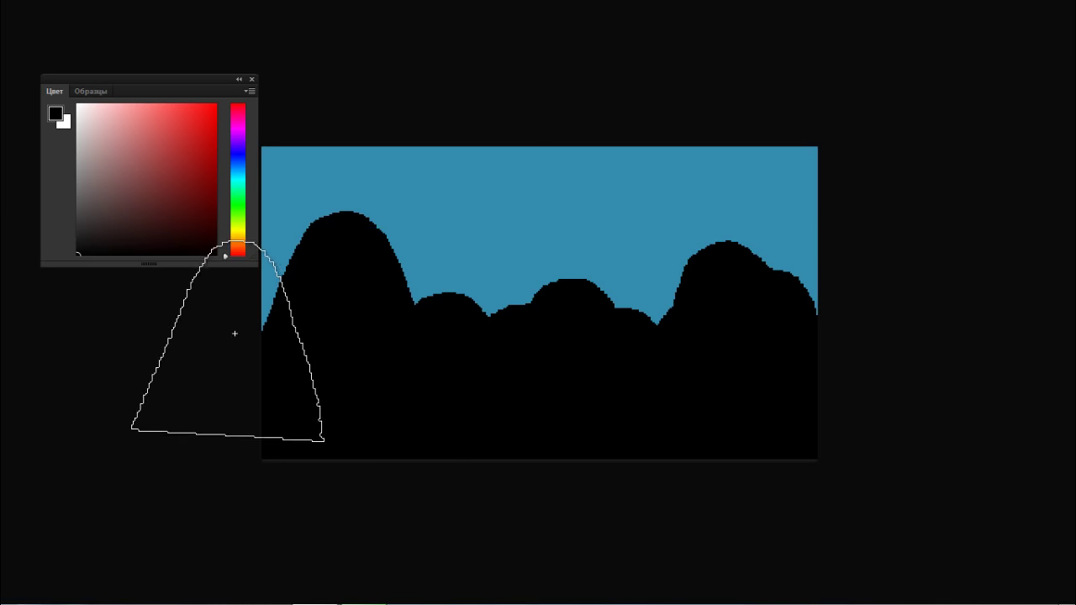
click(235, 334)
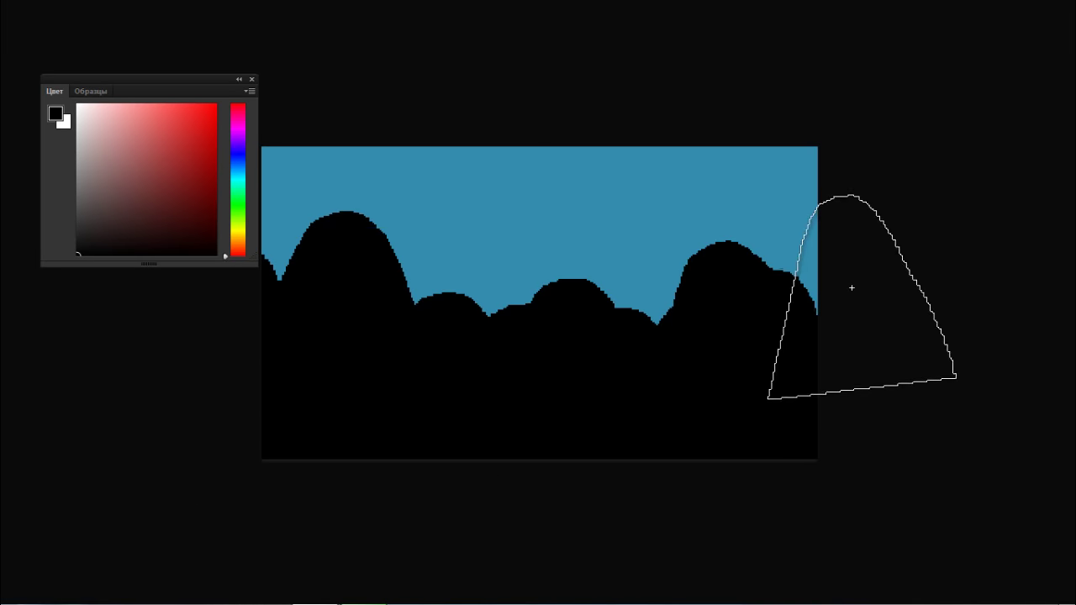
drag(851, 288, 835, 441)
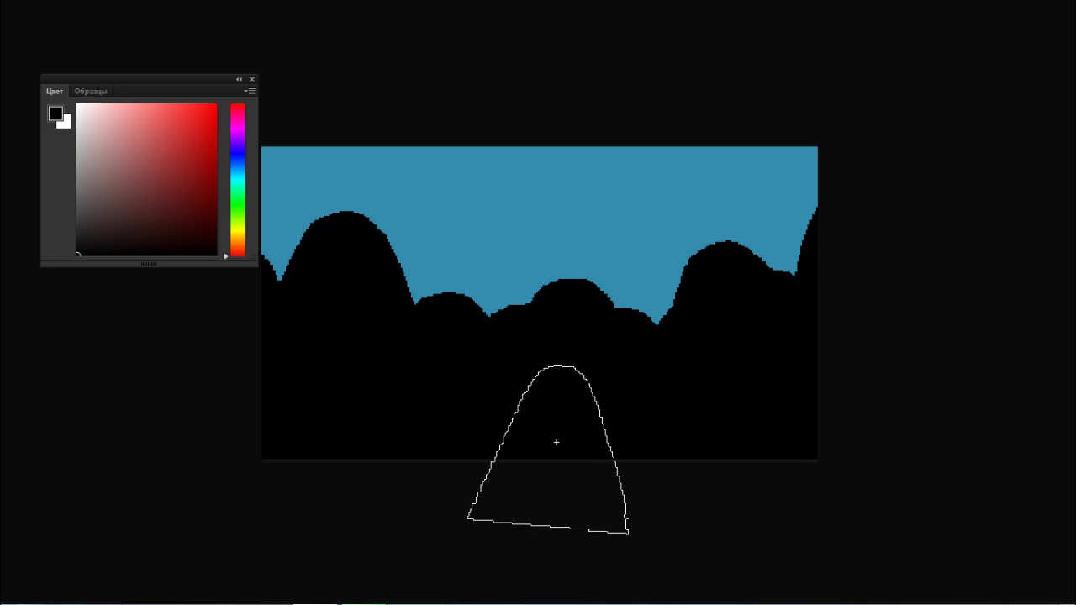
right_click(622, 338)
click(916, 235)
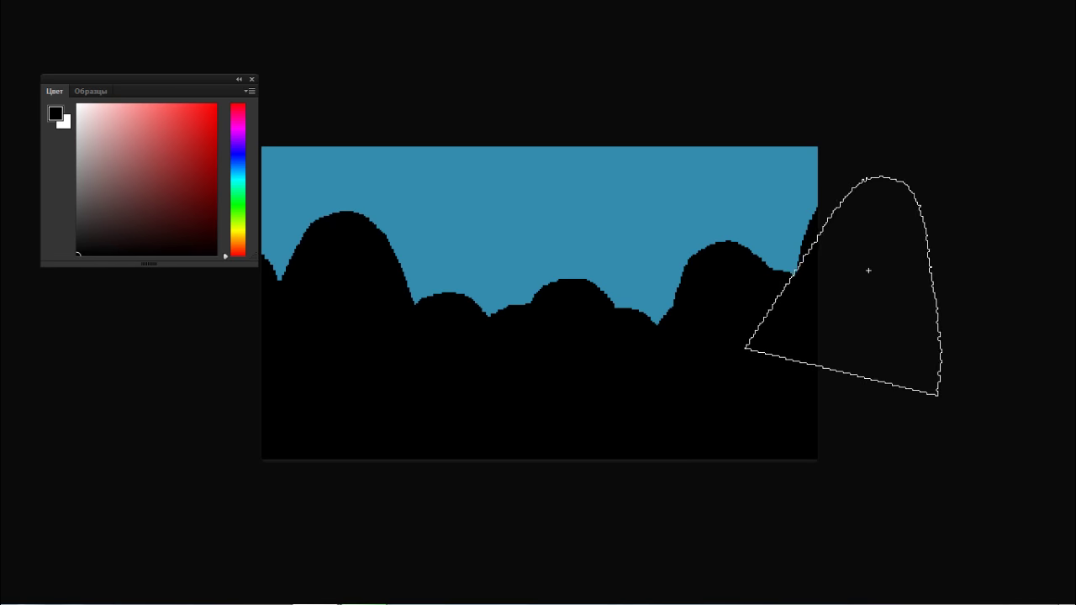
Step: Set the opacity of the black hill layer Слой 4 to 15%
key(Tab)
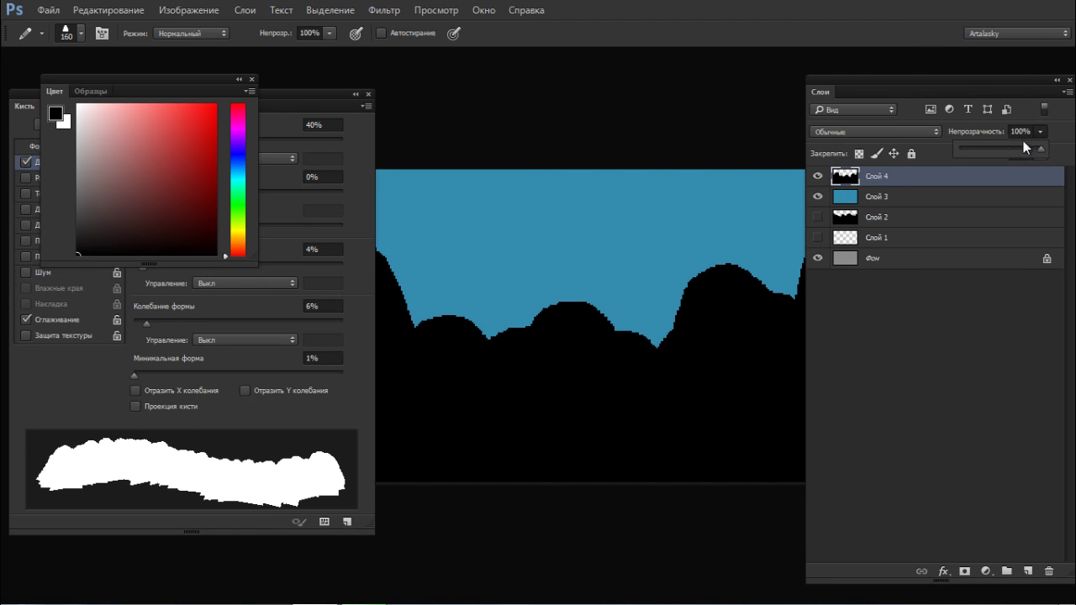
mouse_move(996, 150)
mouse_down()
mouse_move(976, 149)
mouse_move(1003, 148)
mouse_up()
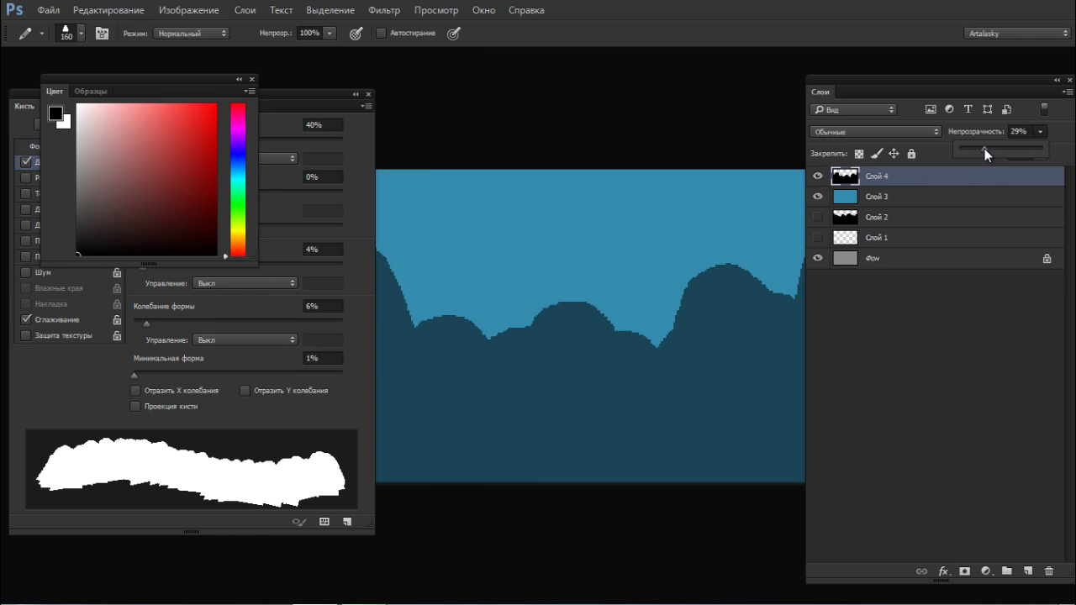
drag(974, 150, 972, 150)
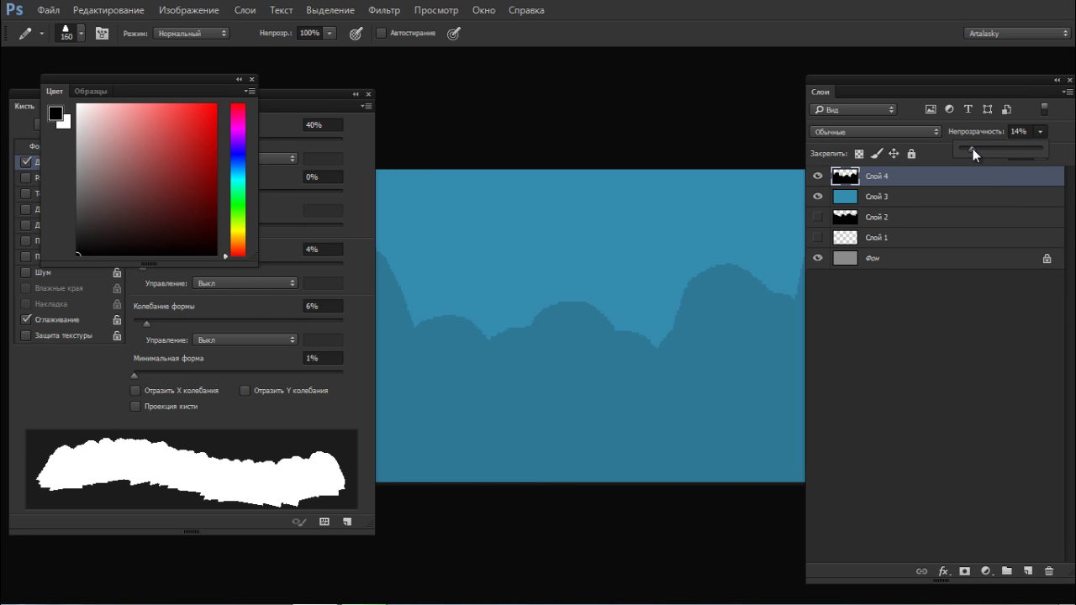
click(714, 115)
Step: Move the hill layer up, fill the empty strip beneath the hills, and shift the layer slightly back down
key(Tab)
drag(673, 350, 680, 297)
key(g)
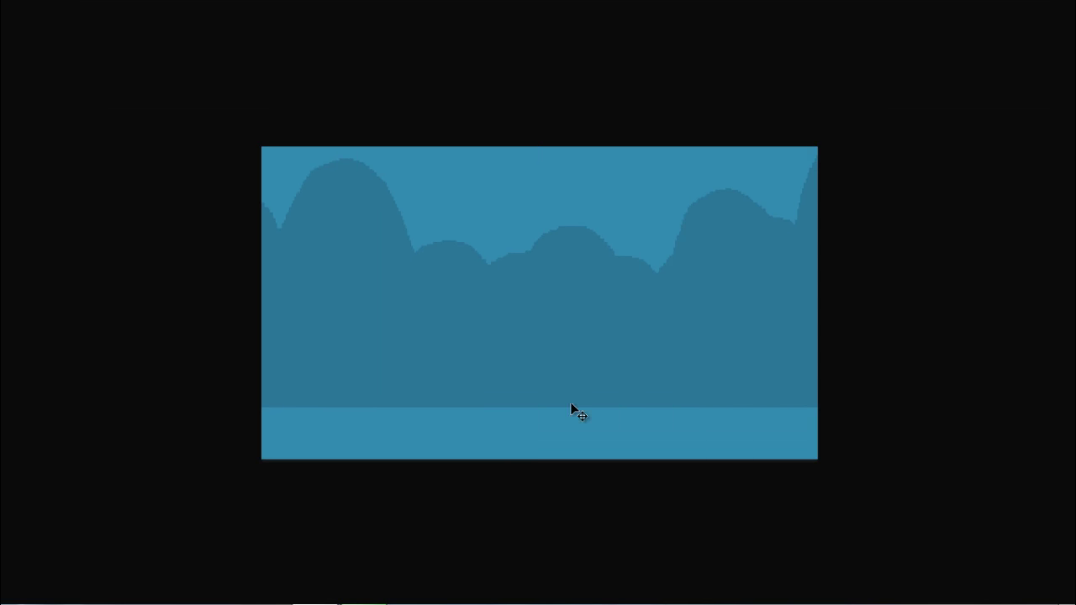
click(560, 435)
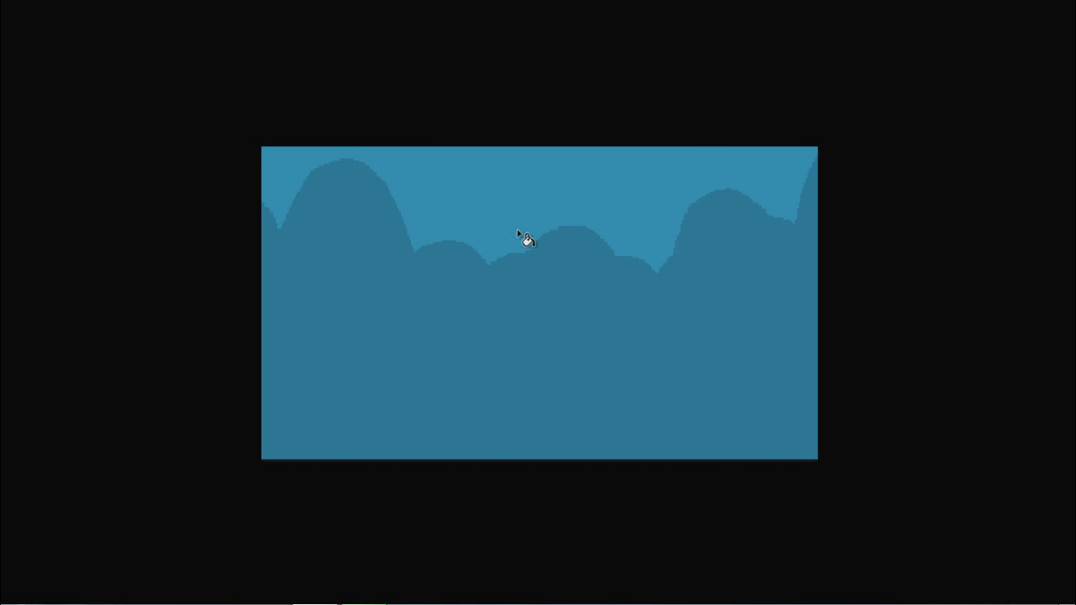
drag(487, 317, 488, 316)
Step: Add a new layer above the hills and choose a darker muted blue than the hills as the foreground colour
key(Tab)
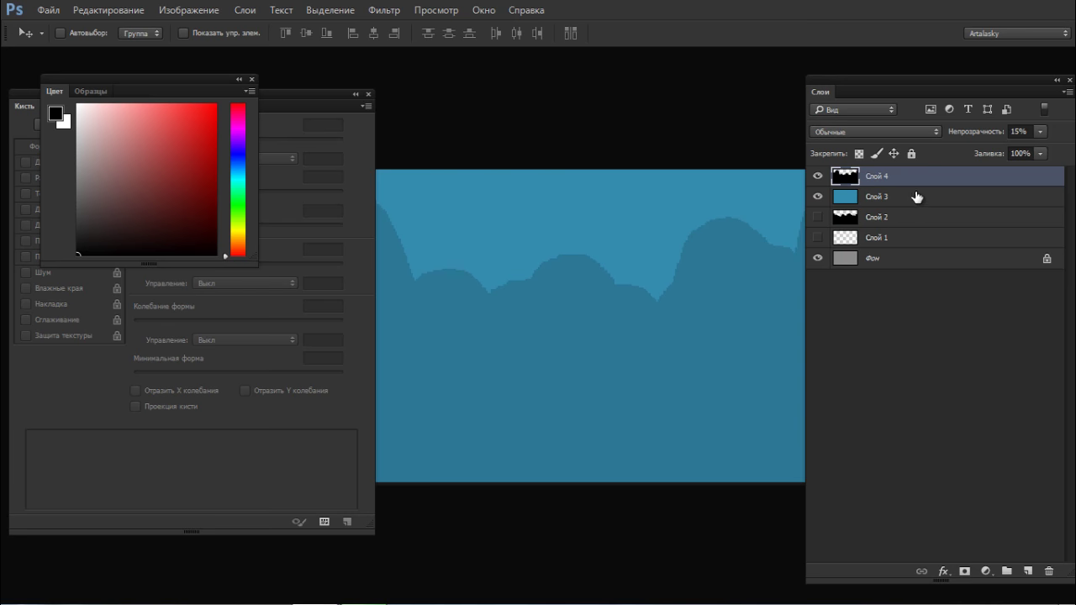
click(1027, 573)
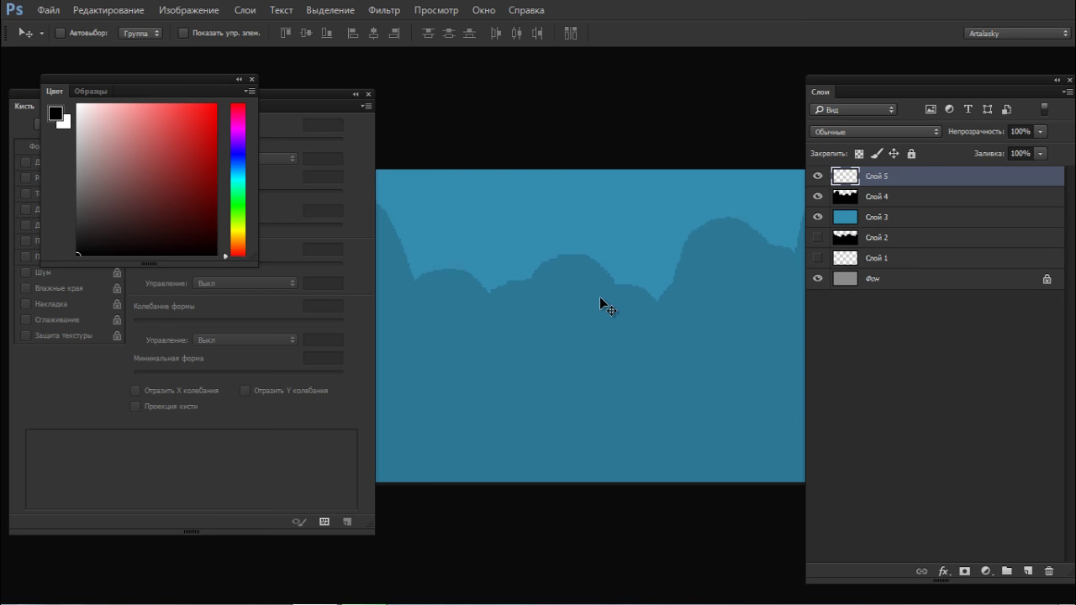
key(Tab)
key(b)
alt+click(511, 197)
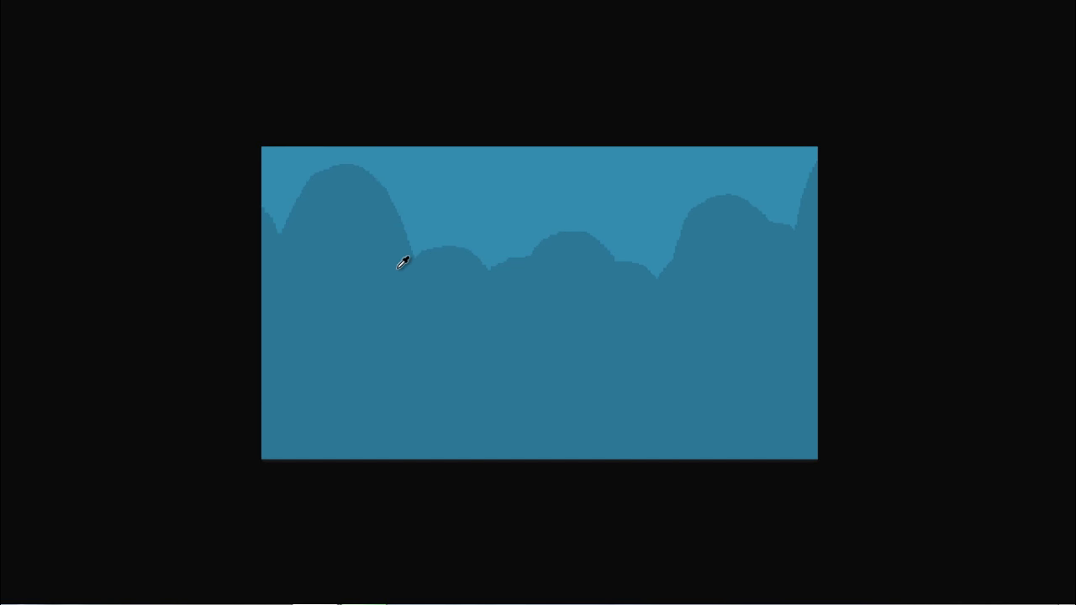
key(F6)
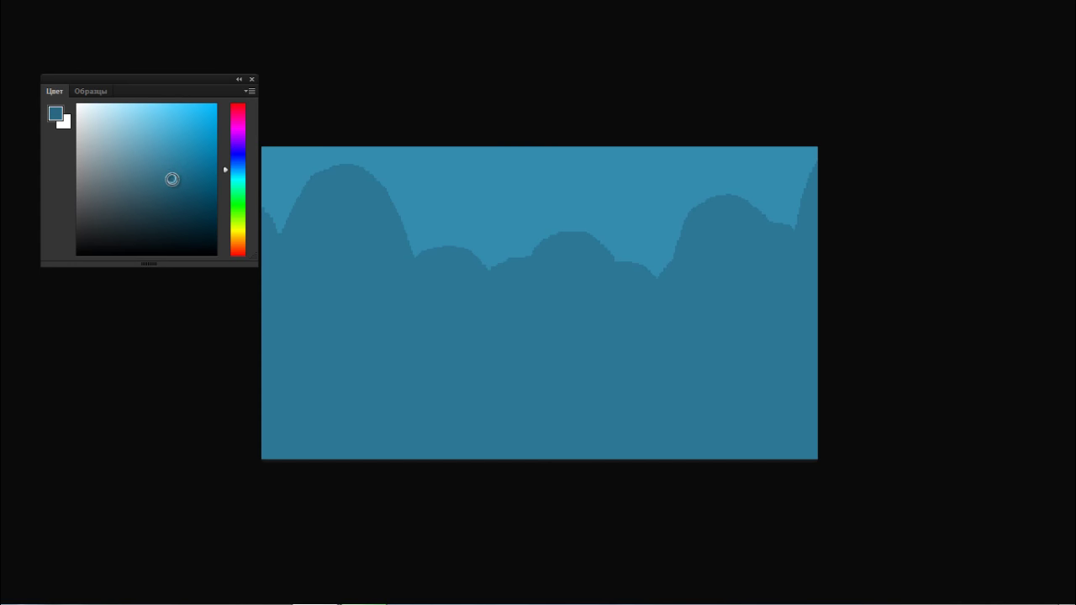
key(F6)
Step: Choose the 150 px grass-blade brush and paint a darker, gently rolling ground band across the lower third of the canvas
drag(269, 428, 580, 418)
key(ctrl+z)
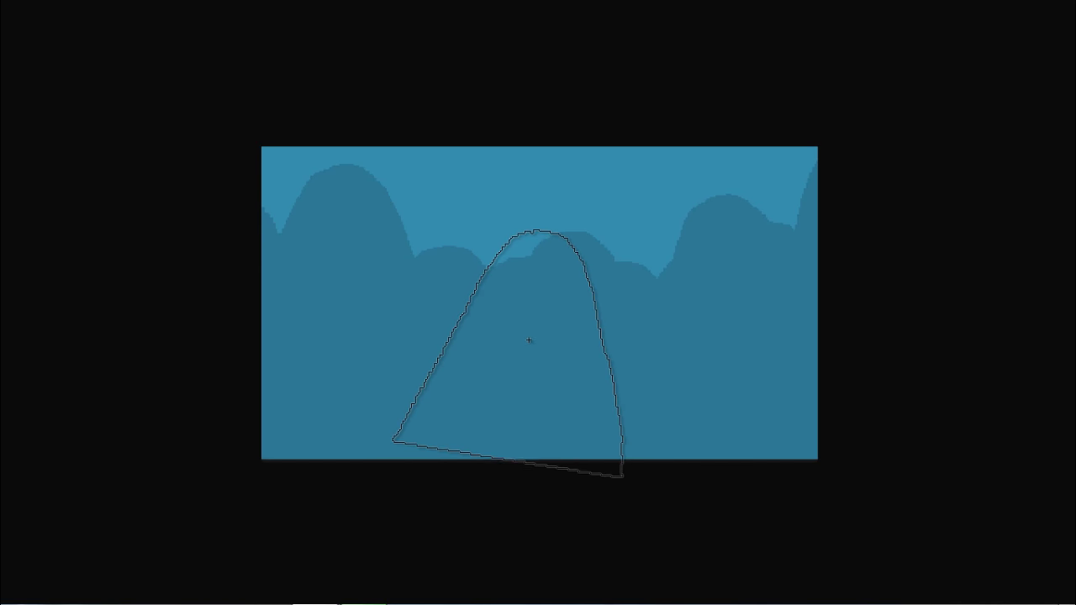
right_click(528, 337)
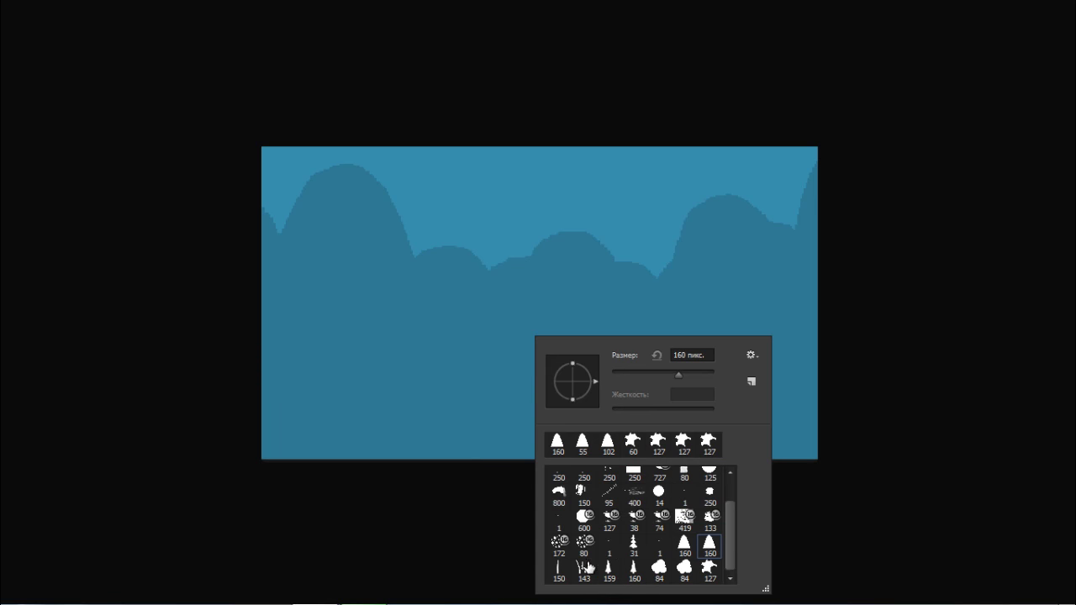
mouse_move(224, 463)
mouse_down()
mouse_move(251, 458)
mouse_move(402, 501)
mouse_move(545, 475)
mouse_move(783, 460)
mouse_up()
key(ctrl+z)
mouse_move(230, 454)
mouse_down()
mouse_move(327, 480)
mouse_move(370, 449)
mouse_move(437, 489)
mouse_move(492, 466)
mouse_move(603, 490)
mouse_move(738, 468)
mouse_move(812, 480)
mouse_up()
key(ctrl+z)
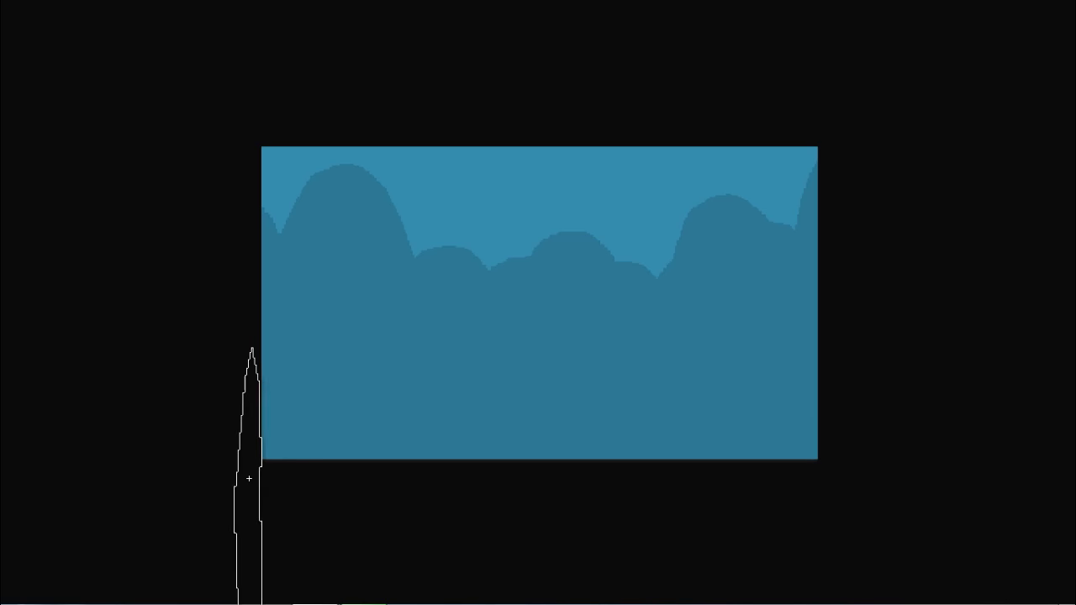
mouse_move(244, 475)
mouse_down()
mouse_move(360, 486)
mouse_move(583, 466)
mouse_move(632, 482)
mouse_move(715, 466)
mouse_move(814, 481)
mouse_move(867, 461)
mouse_move(884, 413)
mouse_up()
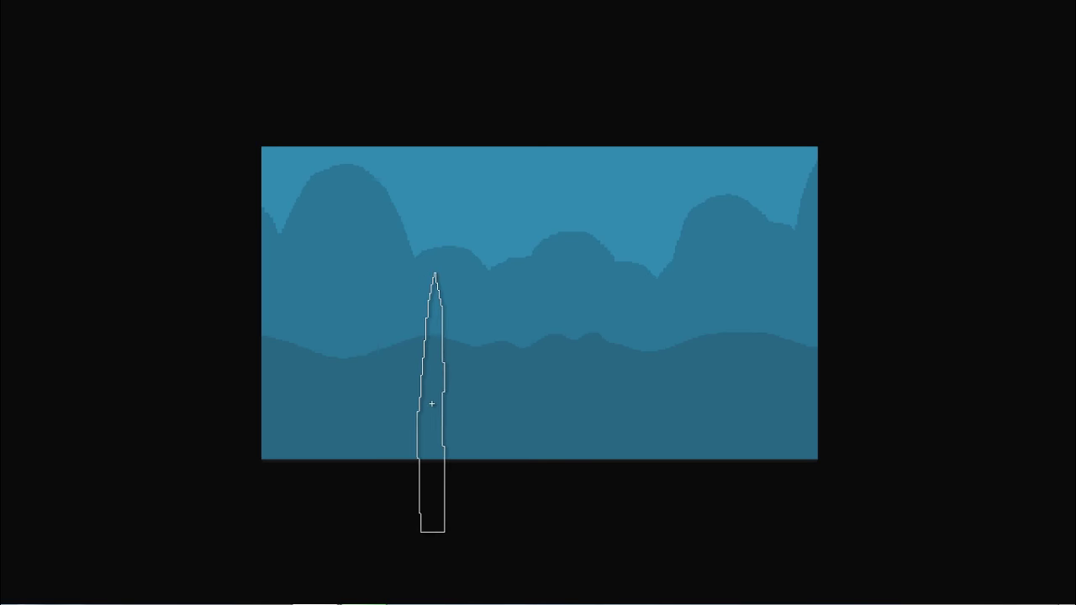
mouse_move(482, 361)
mouse_down()
mouse_move(528, 353)
mouse_move(598, 377)
mouse_up()
key(ctrl+z)
Step: Add a new layer between the hill layer Слой 4 and the ground layer Слой 5, and pick a more saturated dark blue
key(Tab)
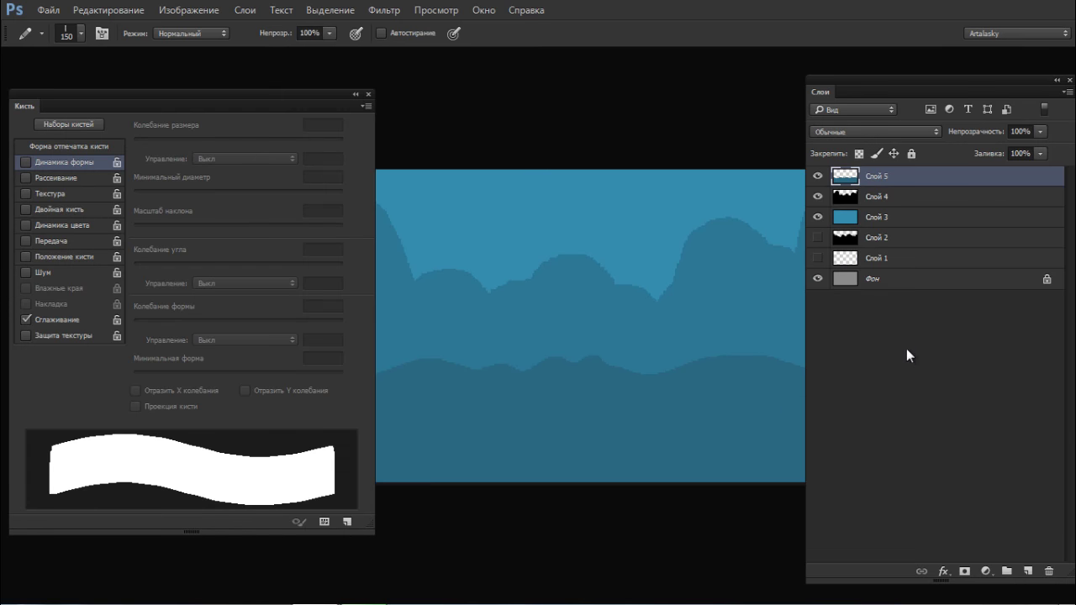
click(898, 200)
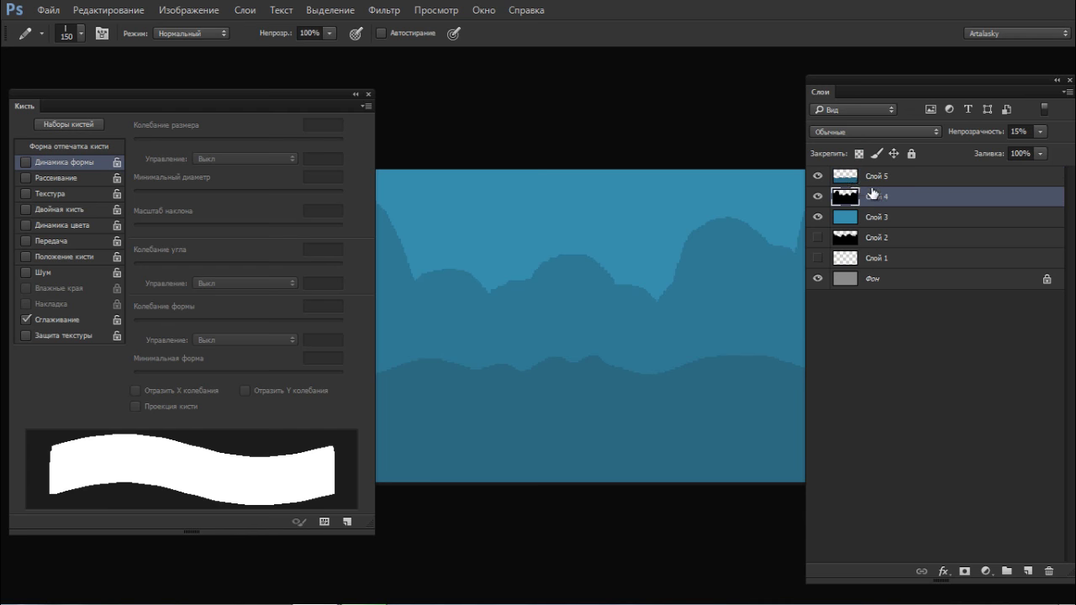
click(1030, 572)
key(f)
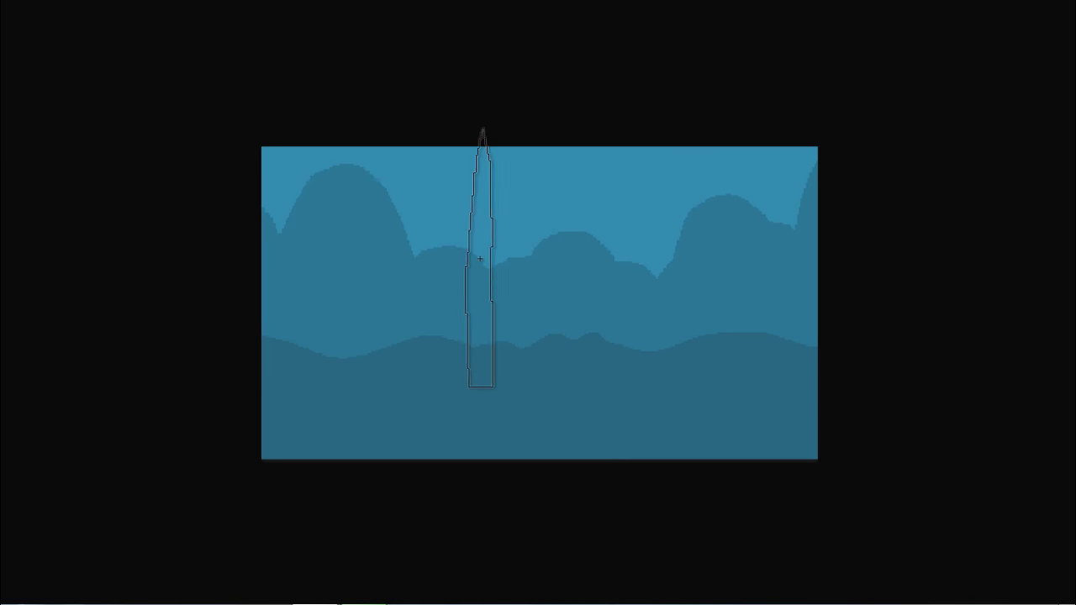
key(F6)
click(210, 193)
key(F6)
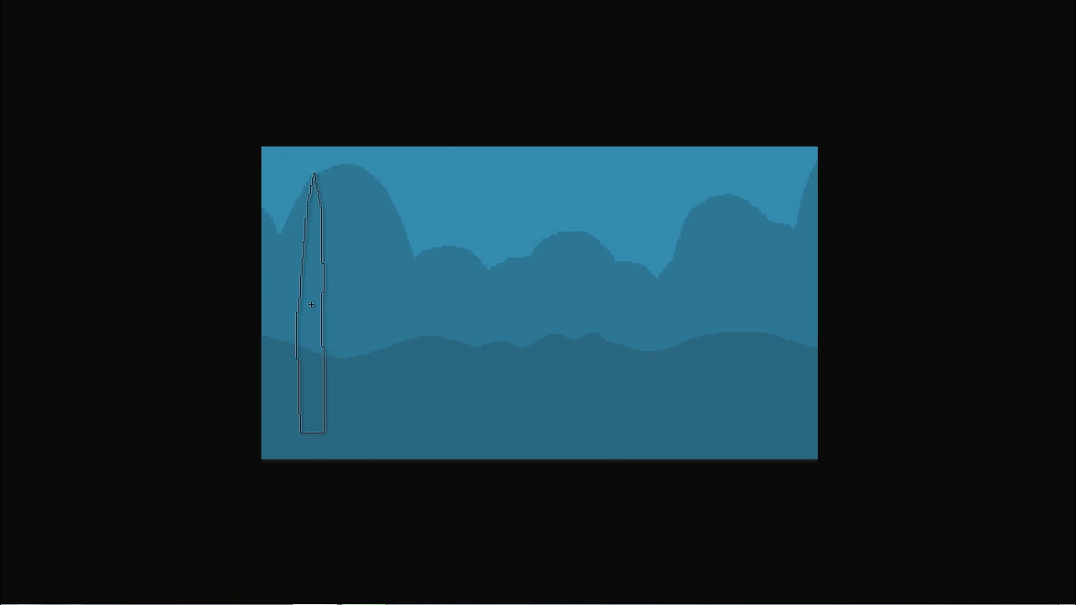
Step: Paint a jagged mountain range with several peaks across the full canvas width, filling the area down to the ground band
mouse_move(277, 320)
mouse_down()
mouse_move(306, 283)
mouse_move(379, 353)
mouse_move(440, 365)
mouse_move(527, 311)
mouse_move(584, 372)
mouse_move(605, 378)
mouse_up()
key(ctrl+z)
mouse_move(277, 353)
mouse_down()
mouse_move(357, 313)
mouse_move(388, 377)
mouse_move(512, 327)
mouse_move(570, 378)
mouse_move(606, 360)
mouse_move(627, 319)
mouse_move(647, 366)
mouse_move(670, 376)
mouse_move(636, 329)
mouse_move(624, 342)
mouse_move(642, 321)
mouse_move(682, 354)
mouse_move(648, 311)
mouse_move(586, 370)
mouse_move(666, 296)
mouse_move(749, 365)
mouse_move(830, 321)
mouse_move(834, 371)
mouse_up()
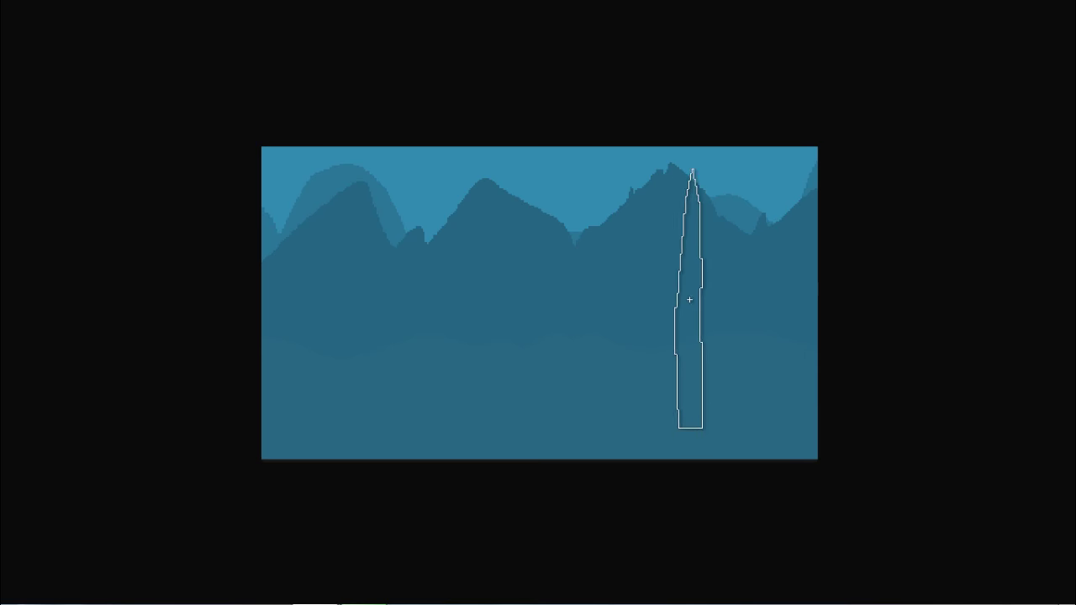
Step: Try to reposition the ground layer Слой 5 with the Move tool
key(f)
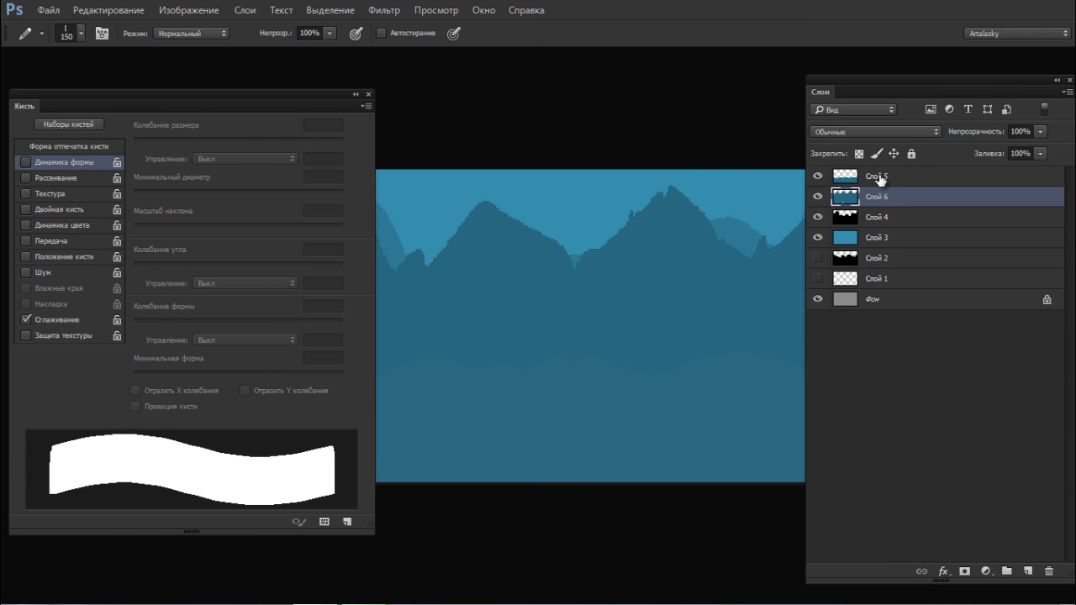
click(865, 178)
click(861, 236)
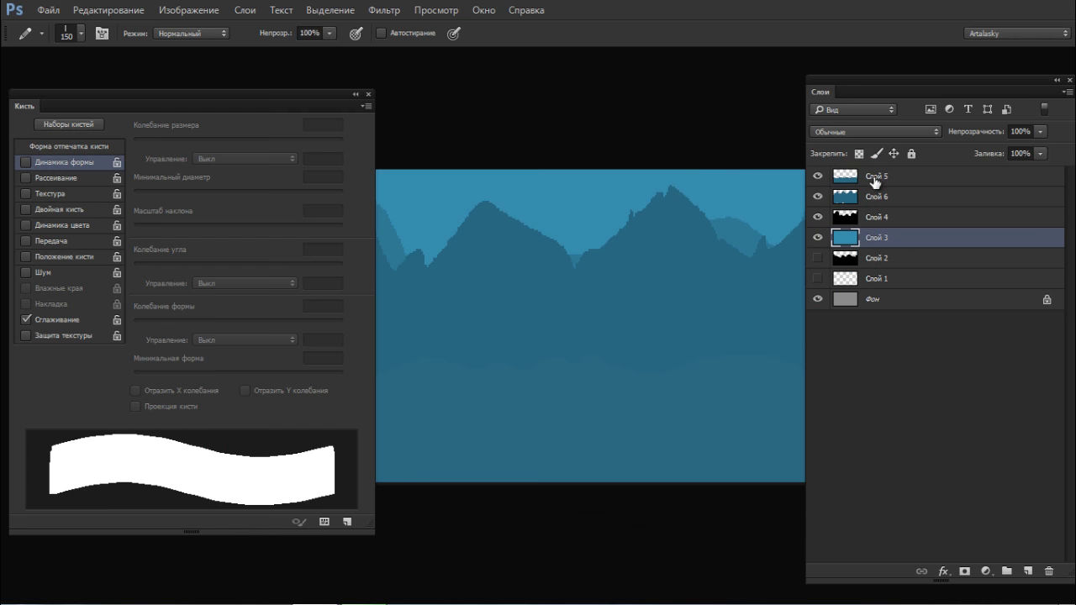
click(871, 181)
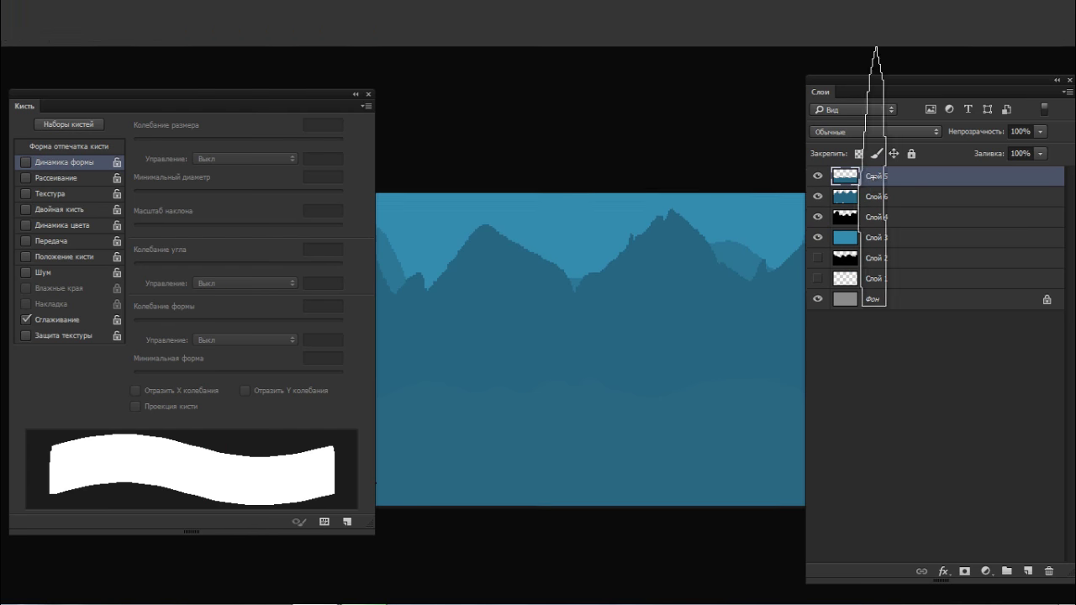
key(f)
drag(572, 199, 604, 173)
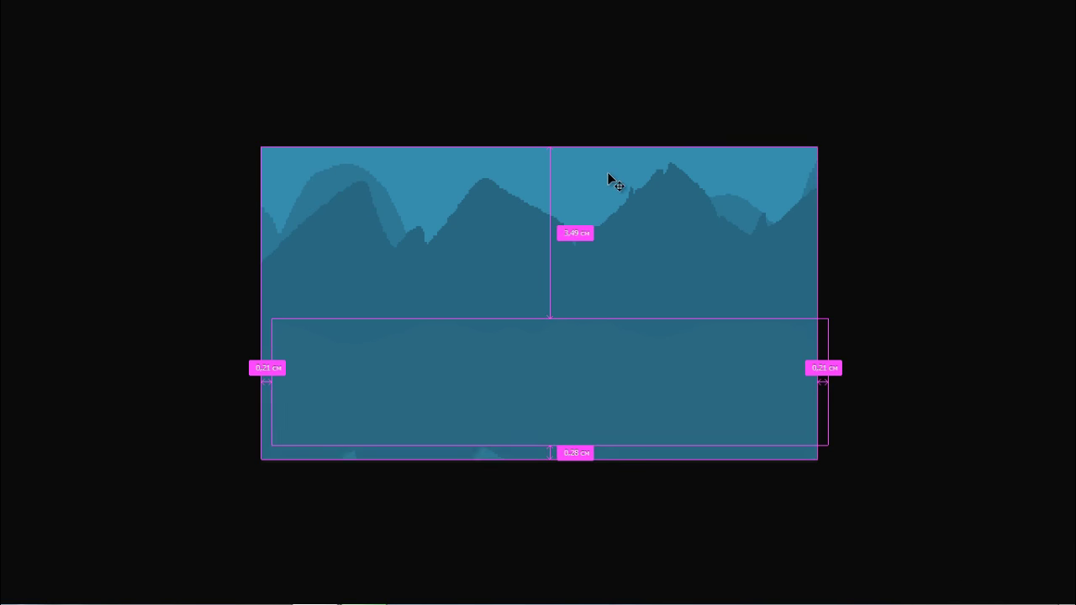
Step: Select the distant hill layer Слой 4 and move it upward so its tops rise behind the mountain range
key(f)
click(869, 217)
key(f)
mouse_move(562, 222)
mouse_down()
mouse_move(577, 185)
mouse_move(558, 173)
mouse_move(574, 216)
mouse_move(547, 223)
mouse_up()
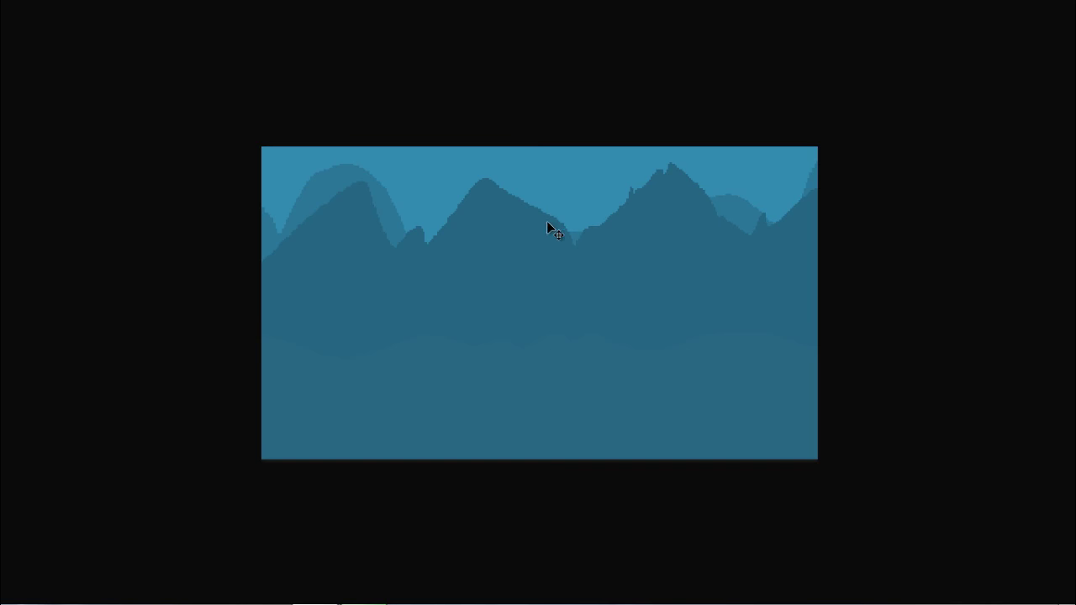
drag(402, 226, 388, 203)
Step: Set the distant hill layer's opacity to 9%
key(Tab)
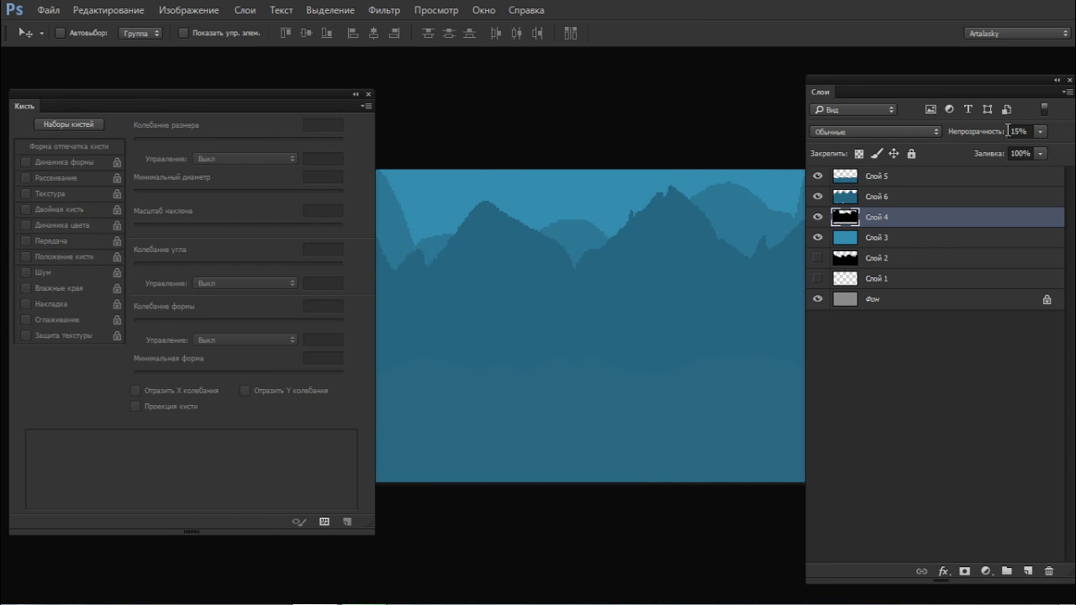
drag(992, 146, 998, 147)
key(Tab)
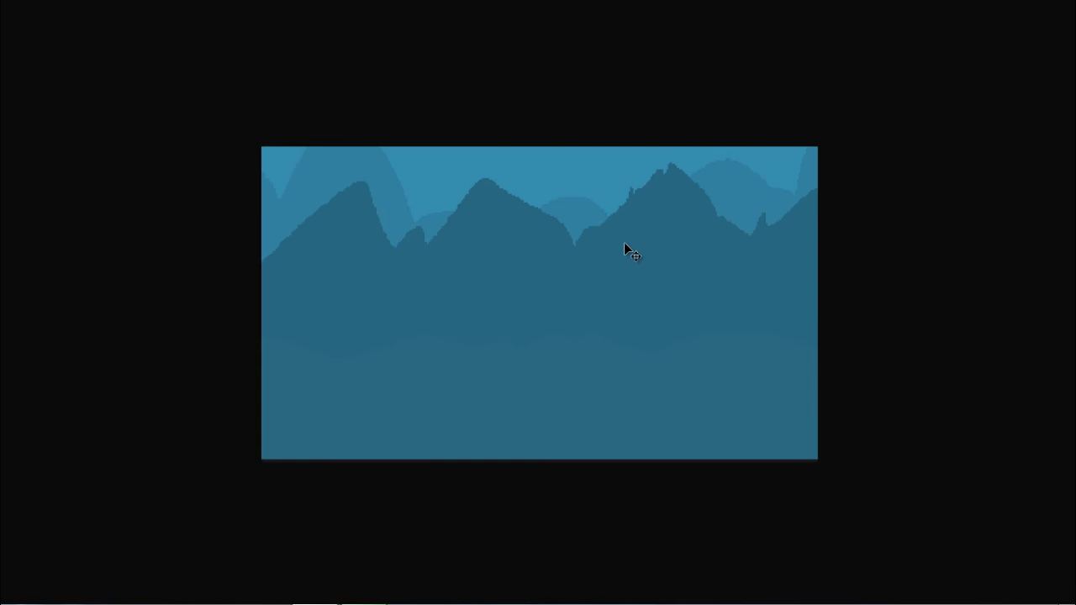
key(Tab)
click(195, 8)
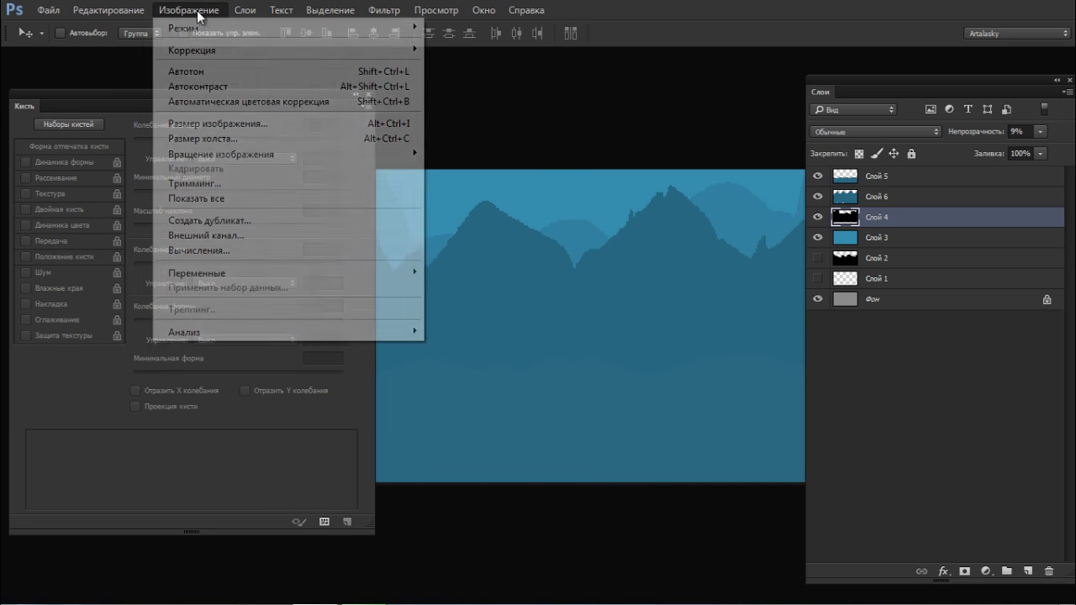
mouse_move(302, 154)
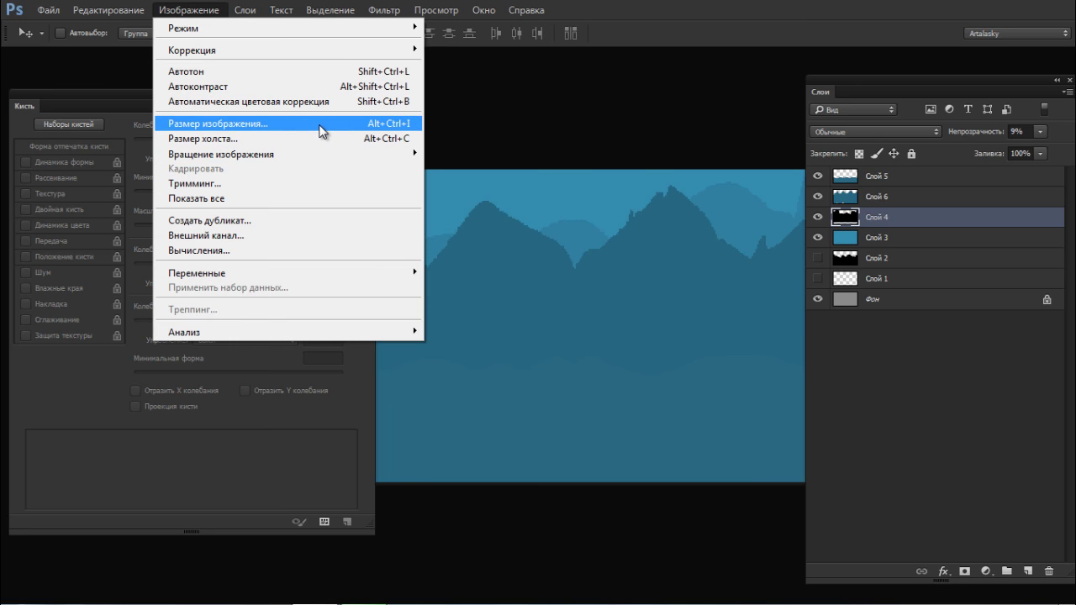
click(319, 126)
key(Escape)
Step: Enlarge the canvas to 640 pixels wide by 240 pixels high
click(188, 11)
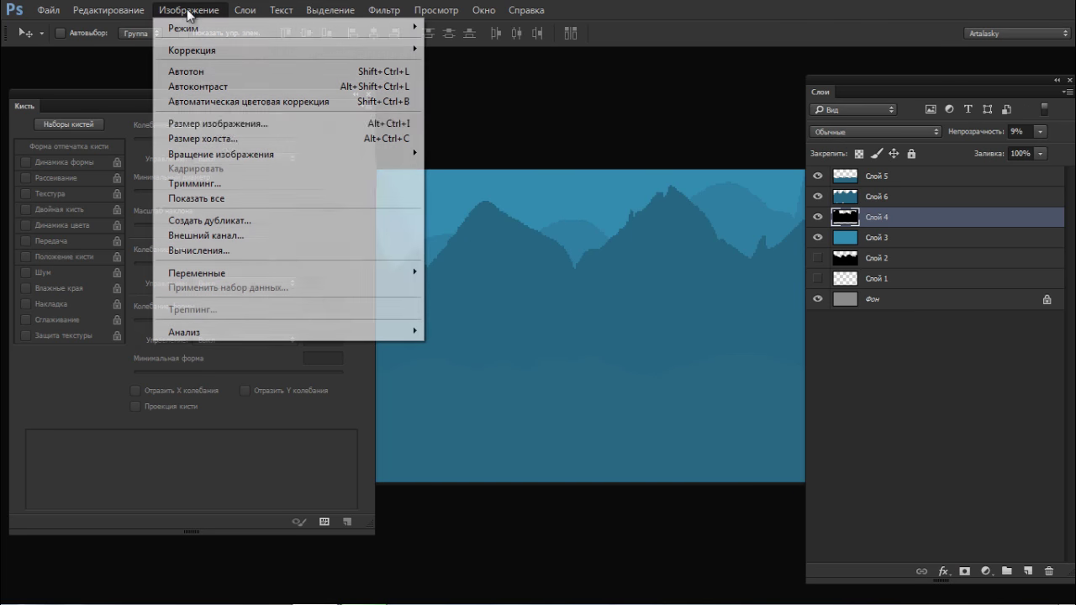
click(245, 143)
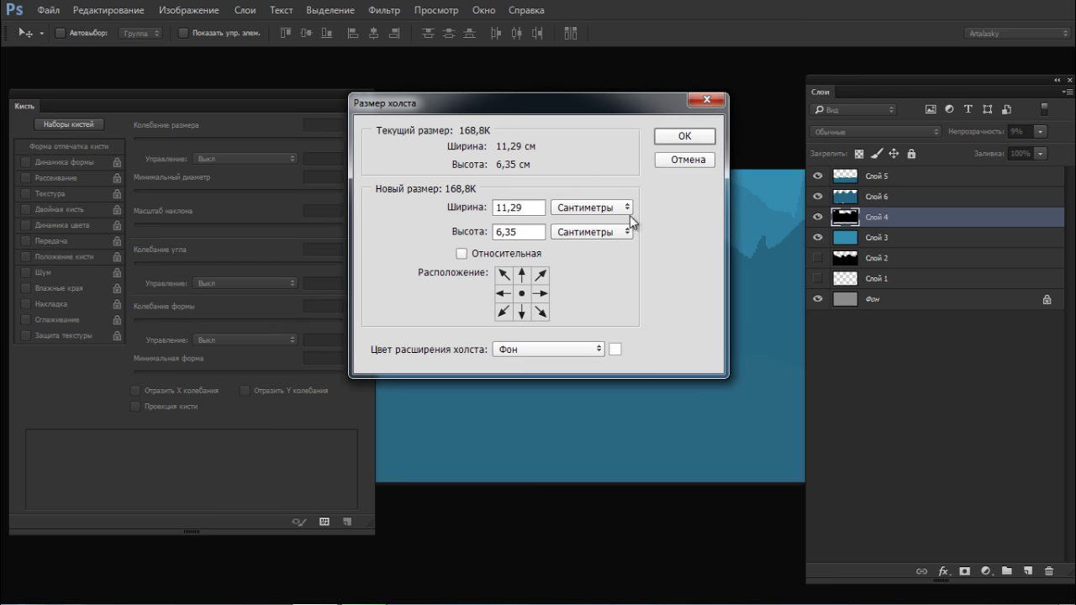
click(586, 209)
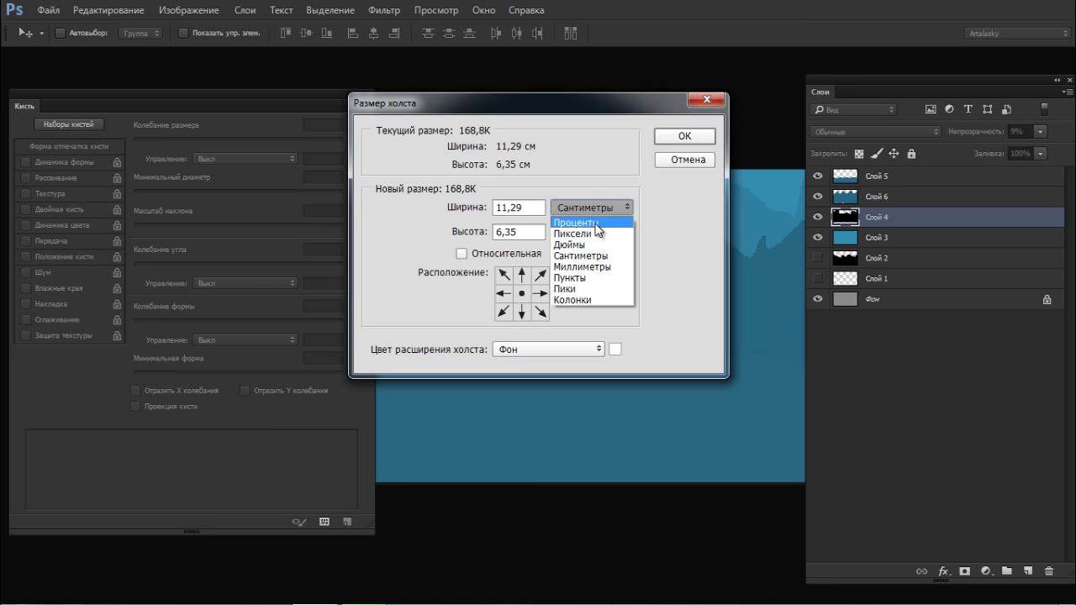
click(599, 234)
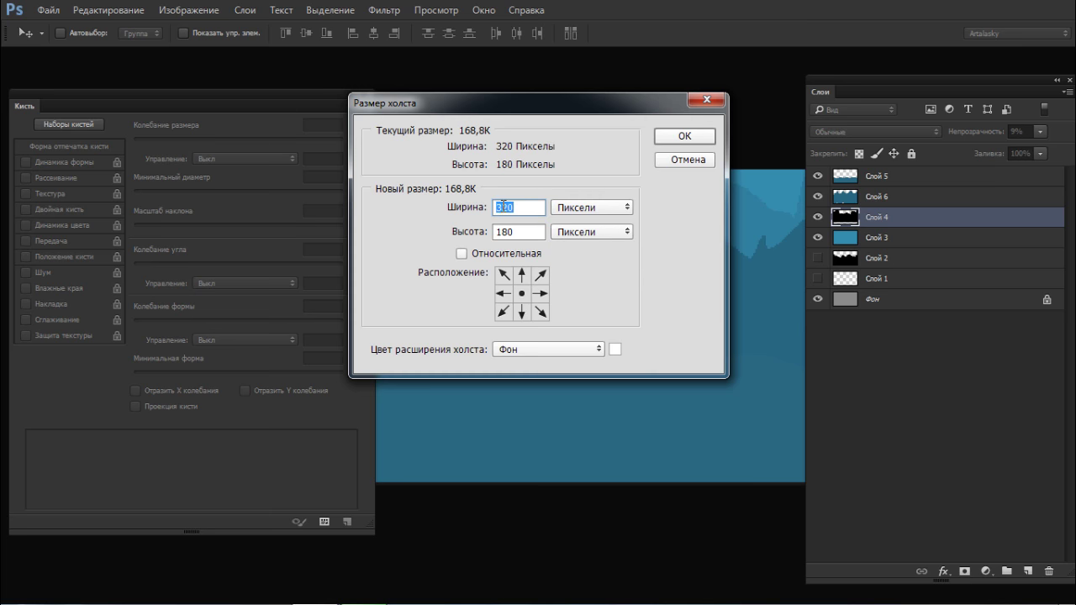
text(640)
text(240)
key(Return)
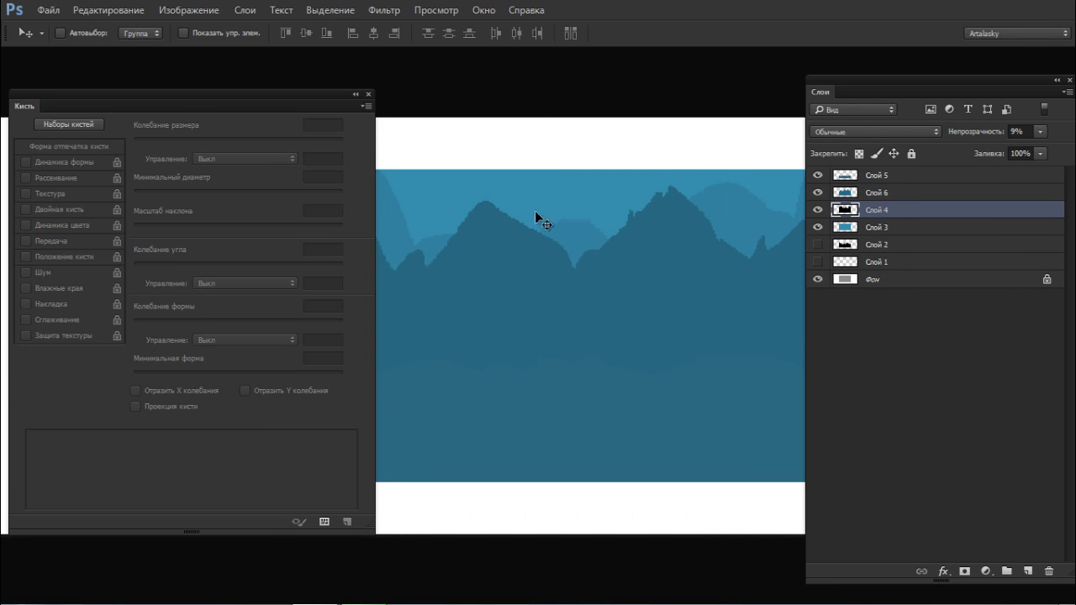
mouse_move(576, 229)
mouse_down()
mouse_move(499, 233)
mouse_move(513, 231)
mouse_up()
key(F5)
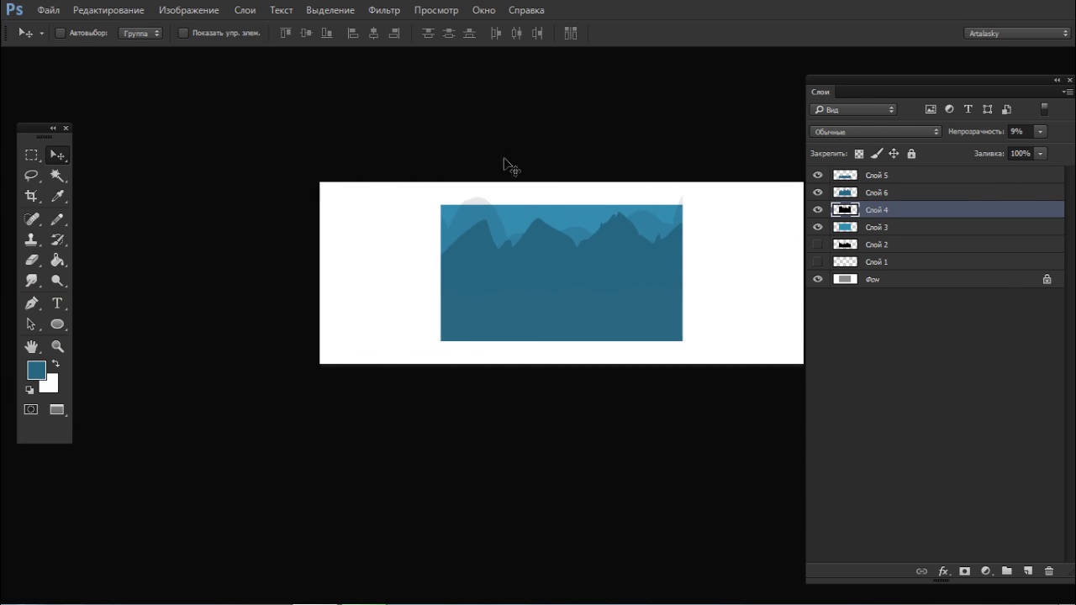
drag(680, 217, 728, 212)
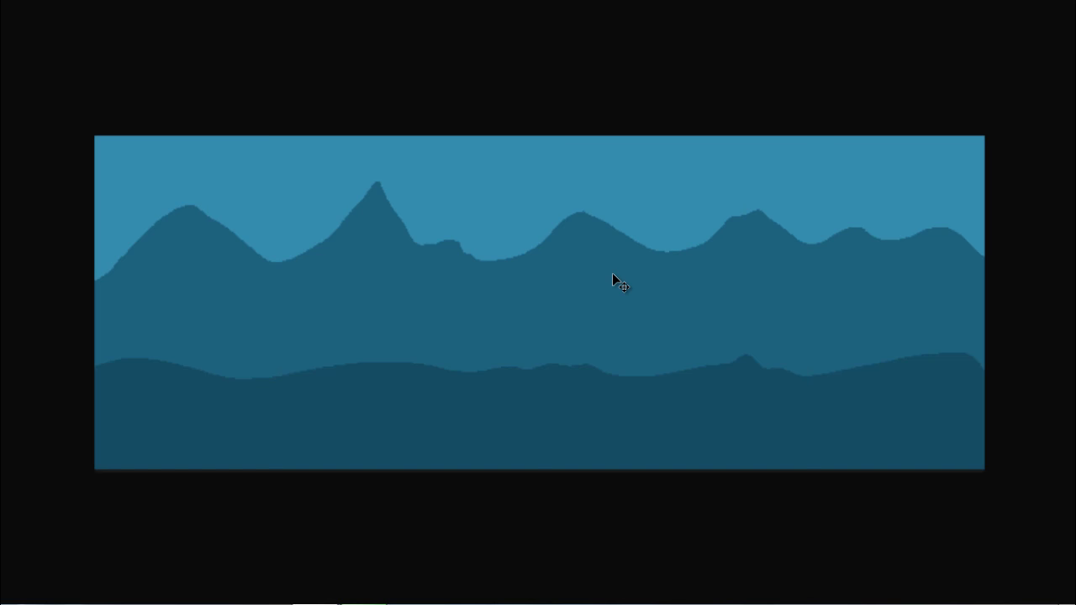
Step: Toggle the visibility of mountain layer Слой 4 and ground layer Слой 5 to check what each contains
mouse_move(889, 177)
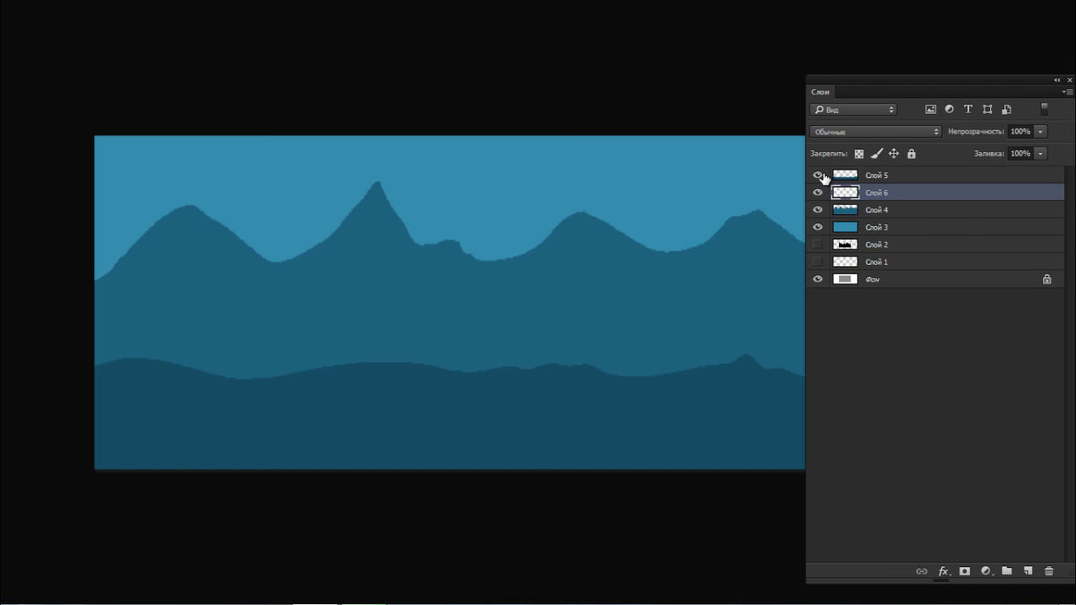
click(817, 210)
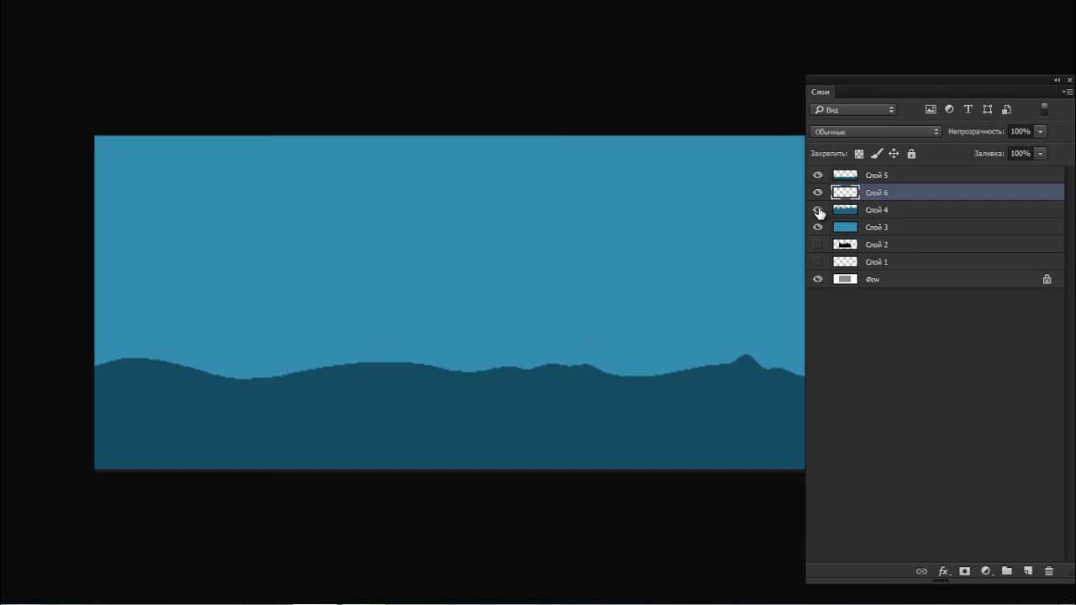
click(817, 210)
click(818, 174)
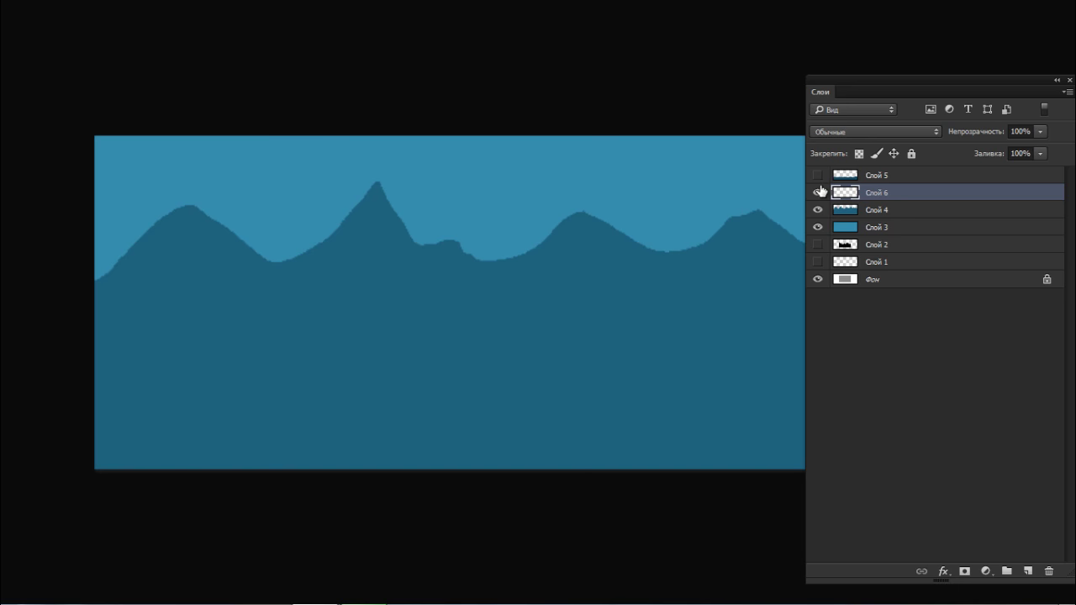
click(817, 175)
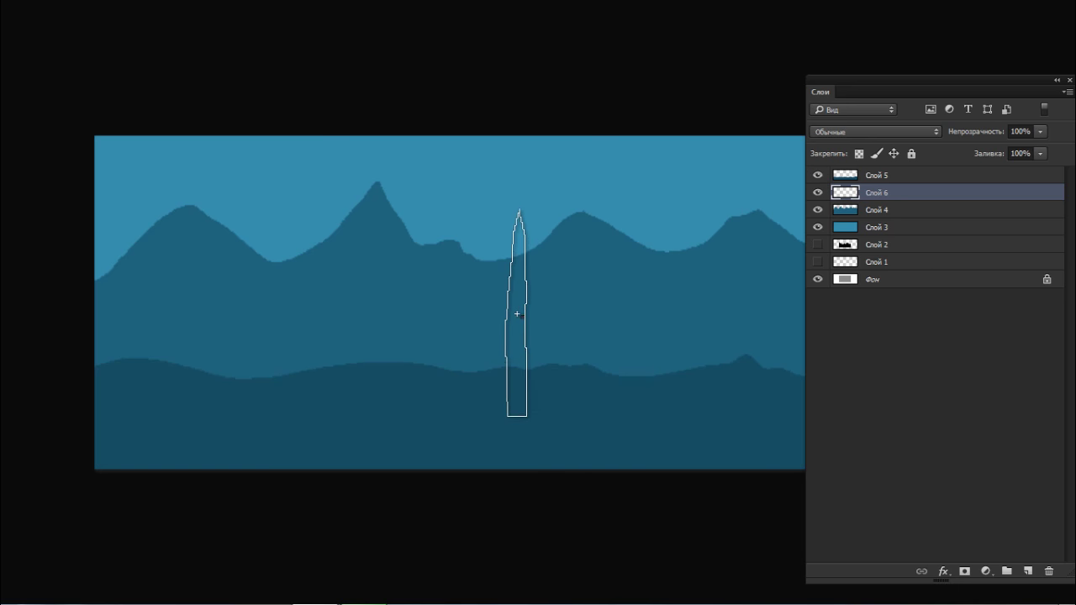
Step: Choose the 160 px fir brush and test it on Слой 6 along the ground band, undoing the test stroke
right_click(514, 315)
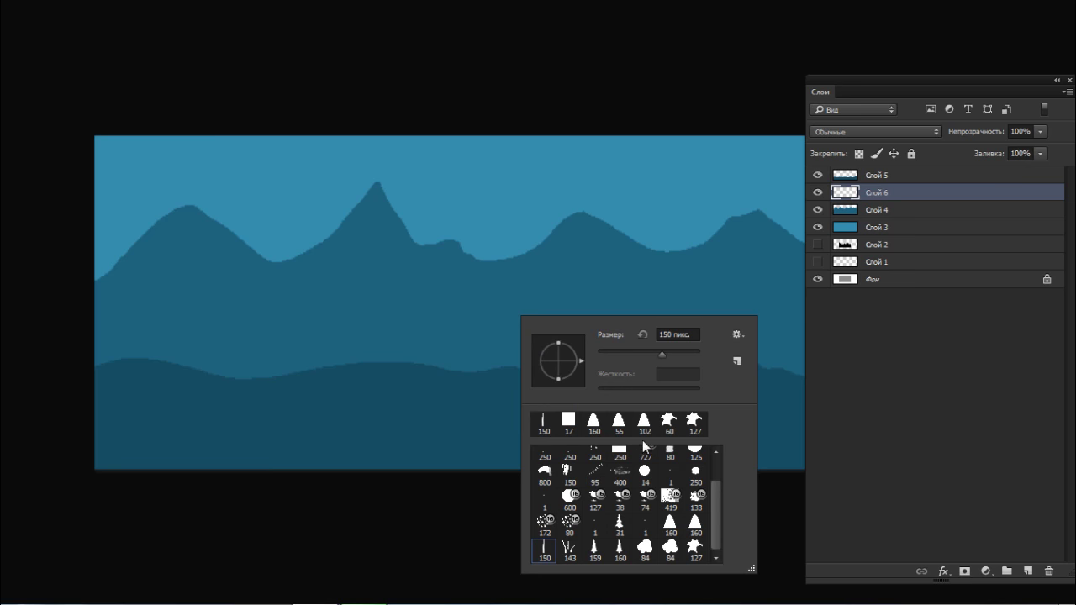
click(619, 556)
mouse_move(407, 411)
mouse_down()
mouse_move(587, 382)
mouse_move(379, 391)
mouse_move(353, 438)
mouse_up()
key(v)
key(ctrl+z)
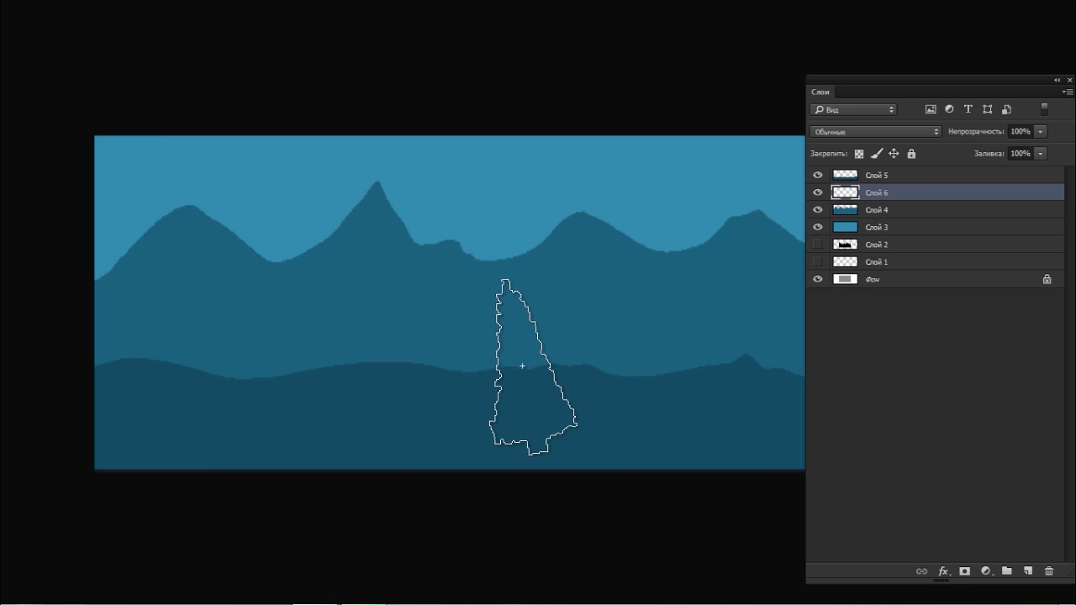
Step: Try a row of firs in blue on Слой 6 across the ground band and undo it
key(F6)
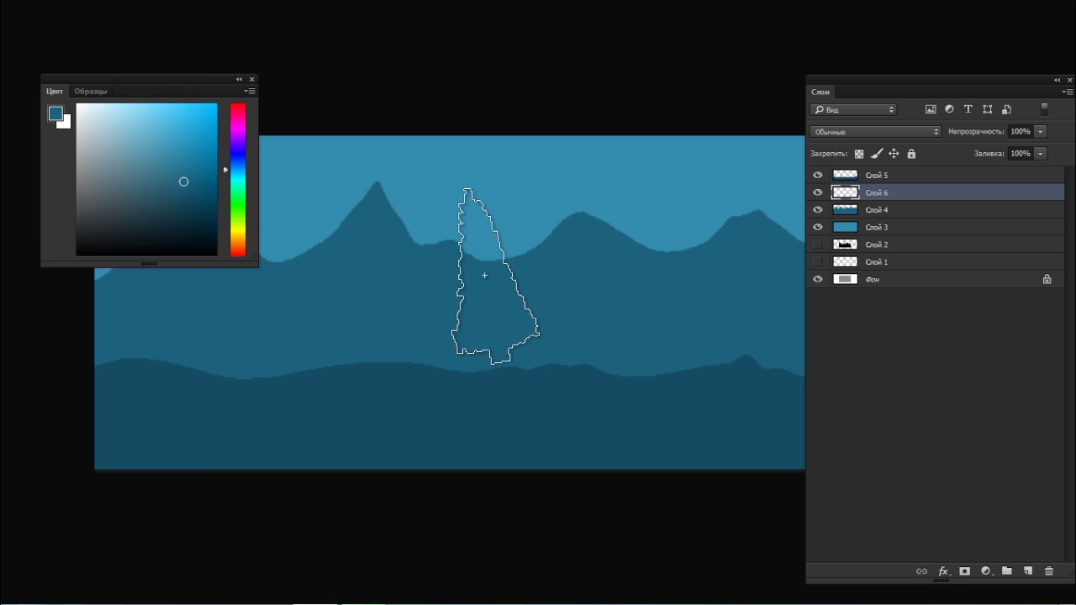
key(F6)
mouse_move(323, 389)
mouse_down()
mouse_move(397, 380)
mouse_move(520, 392)
mouse_move(598, 427)
mouse_up()
key(v)
key(ctrl+z)
Step: Darken the blue paint colour slightly and test fir silhouettes above the ground band on Слой 6, undoing each test stroke
key(F6)
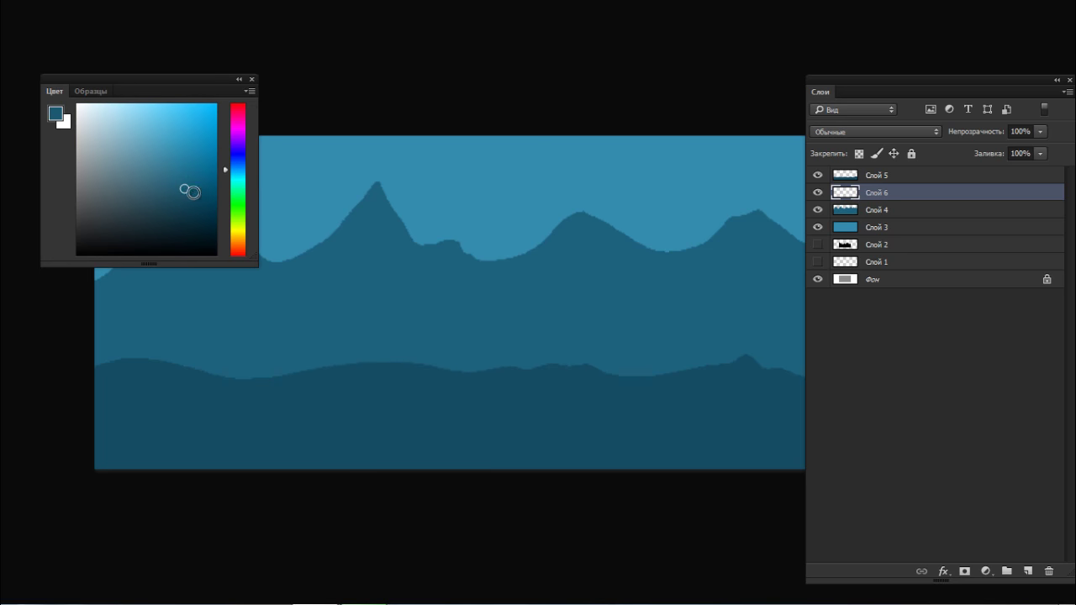
mouse_move(356, 344)
mouse_down()
mouse_move(446, 381)
mouse_move(589, 404)
mouse_up()
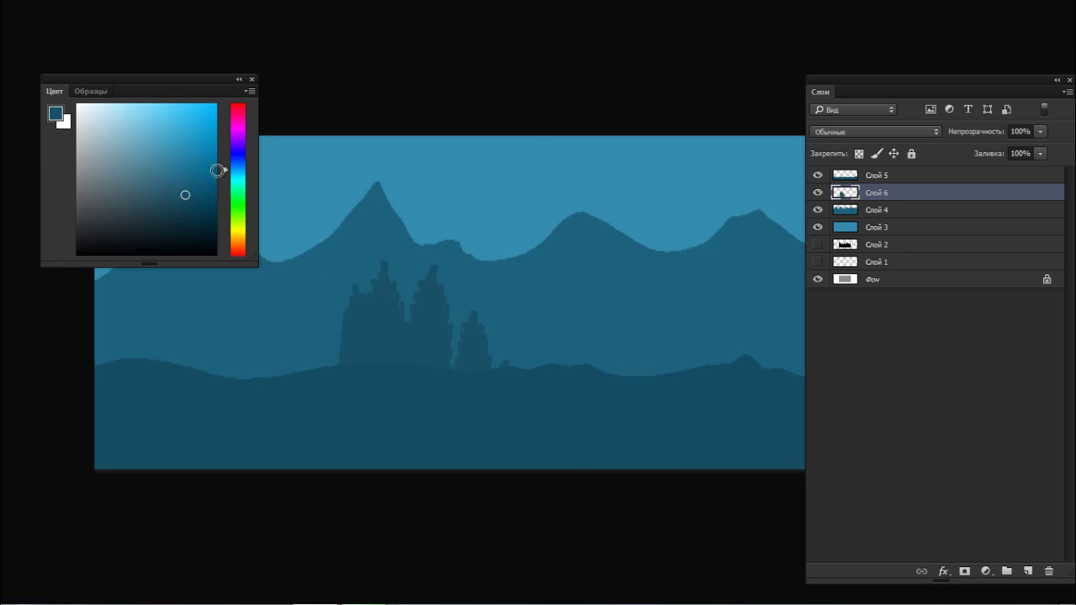
key(ctrl+z)
drag(317, 346, 468, 377)
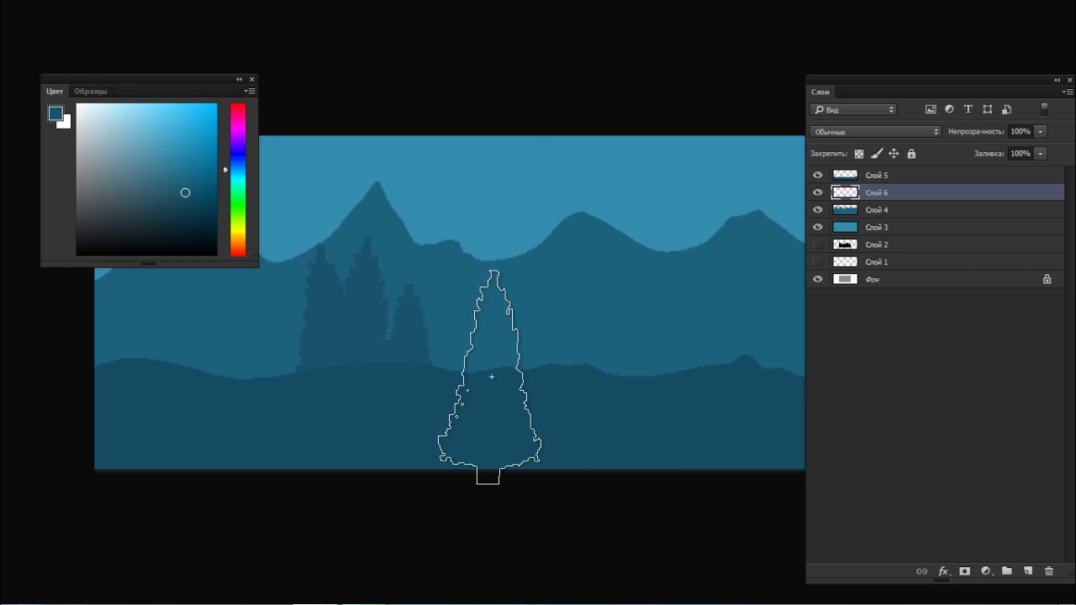
key(ctrl+z)
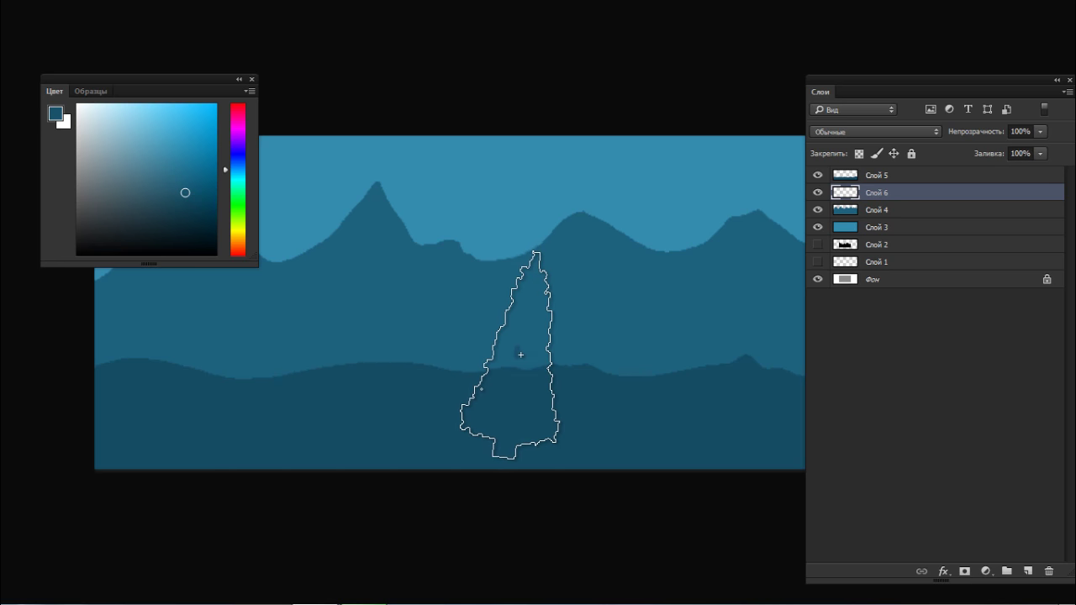
Step: Hide the layer list so the full width of the landscape is in view
key(F7)
key(F7)
key(F5)
key(F5)
key(F7)
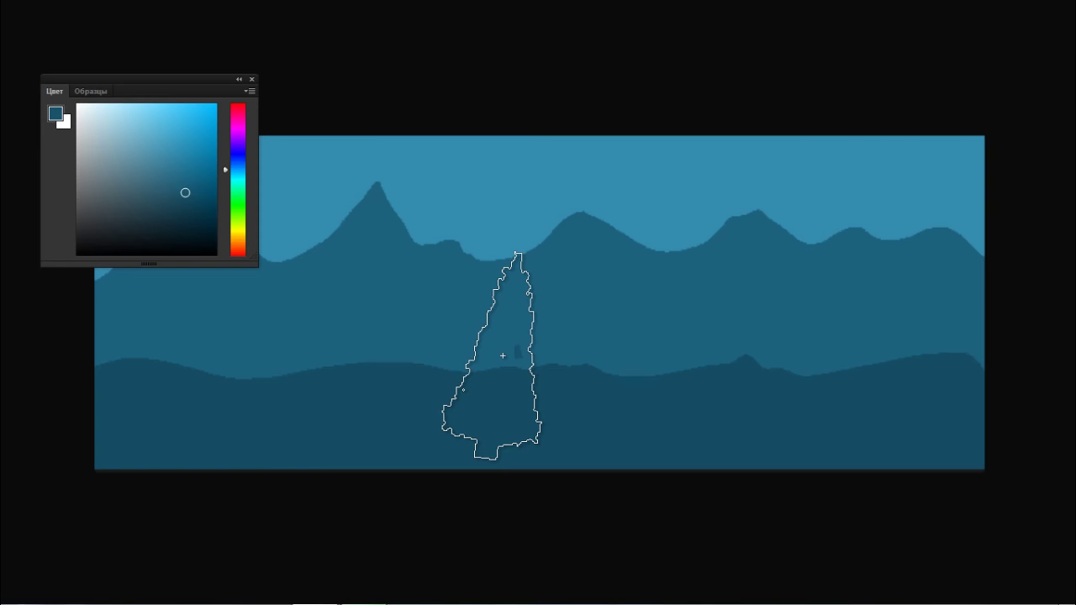
Step: Undo the test stroke and paint a row of dark-blue trees behind the foreground hill with the 160-pixel fir-tree brush
key(ctrl+alt+z)
key(ctrl+z)
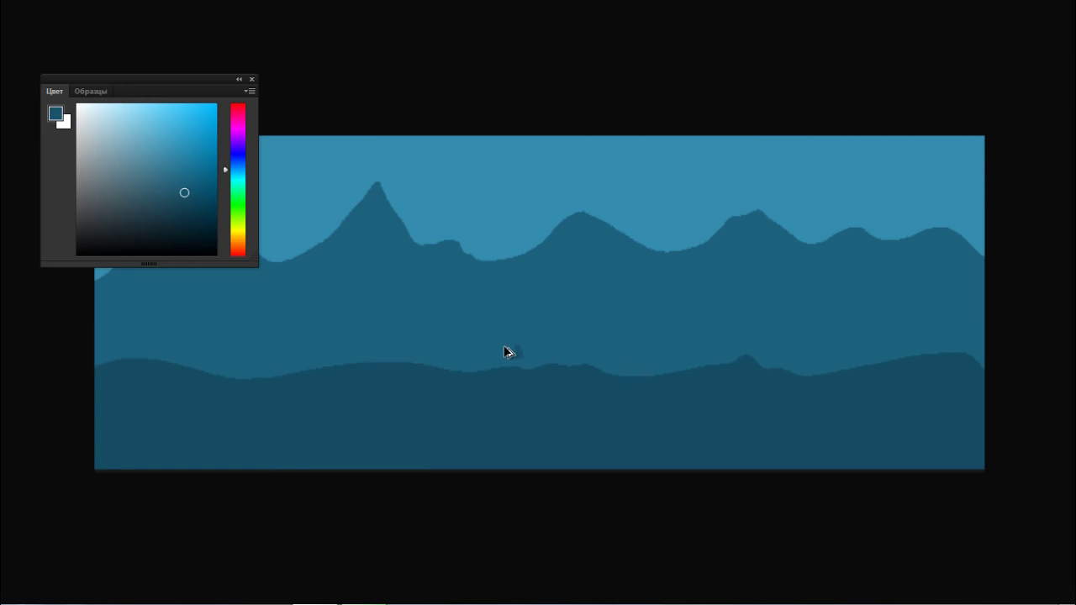
key(F6)
right_click(373, 372)
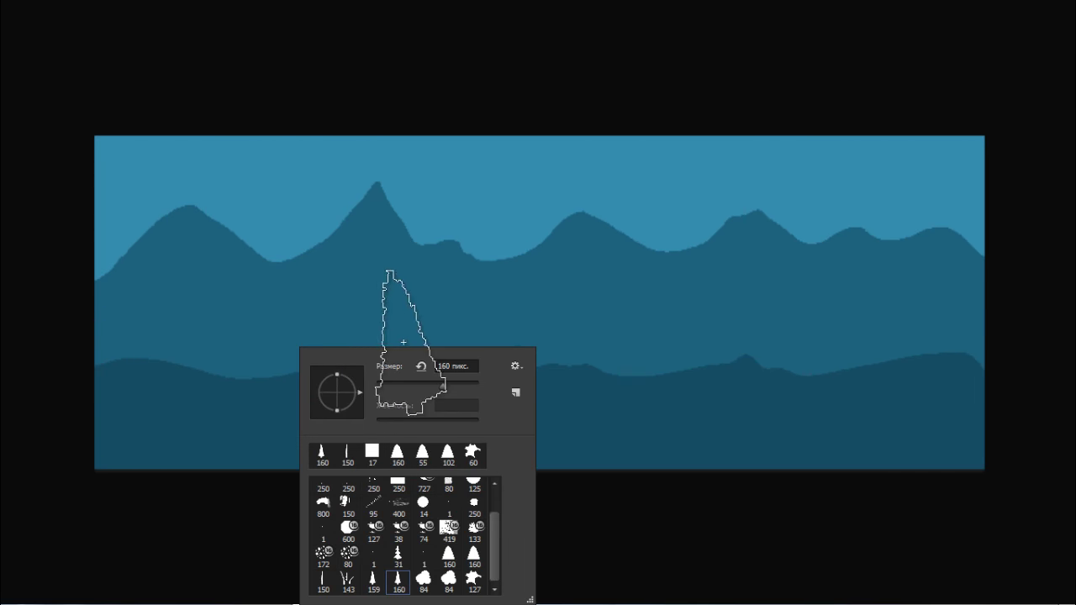
mouse_move(121, 394)
mouse_down()
mouse_move(193, 397)
mouse_move(146, 390)
mouse_move(234, 378)
mouse_move(343, 393)
mouse_move(291, 419)
mouse_move(341, 385)
mouse_move(377, 386)
mouse_move(356, 404)
mouse_move(328, 410)
mouse_move(429, 349)
mouse_move(458, 374)
mouse_move(593, 376)
mouse_move(637, 367)
mouse_move(570, 353)
mouse_move(542, 360)
mouse_move(667, 356)
mouse_move(640, 369)
mouse_move(707, 344)
mouse_move(726, 360)
mouse_move(823, 385)
mouse_move(890, 368)
mouse_move(922, 338)
mouse_move(956, 366)
mouse_move(986, 365)
mouse_up()
key(bracketright)
key(bracketright)
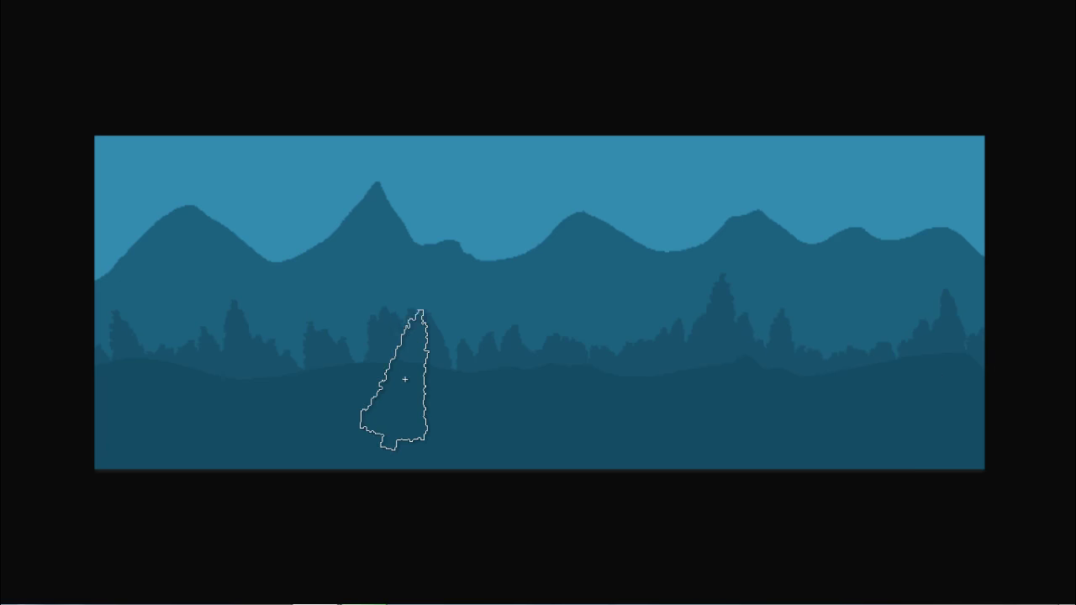
Step: Fill in the left-centre of the treeline with more firs at varied brush sizes and shift the tree layer slightly upward
key([)
key([)
key([)
key(])
key(])
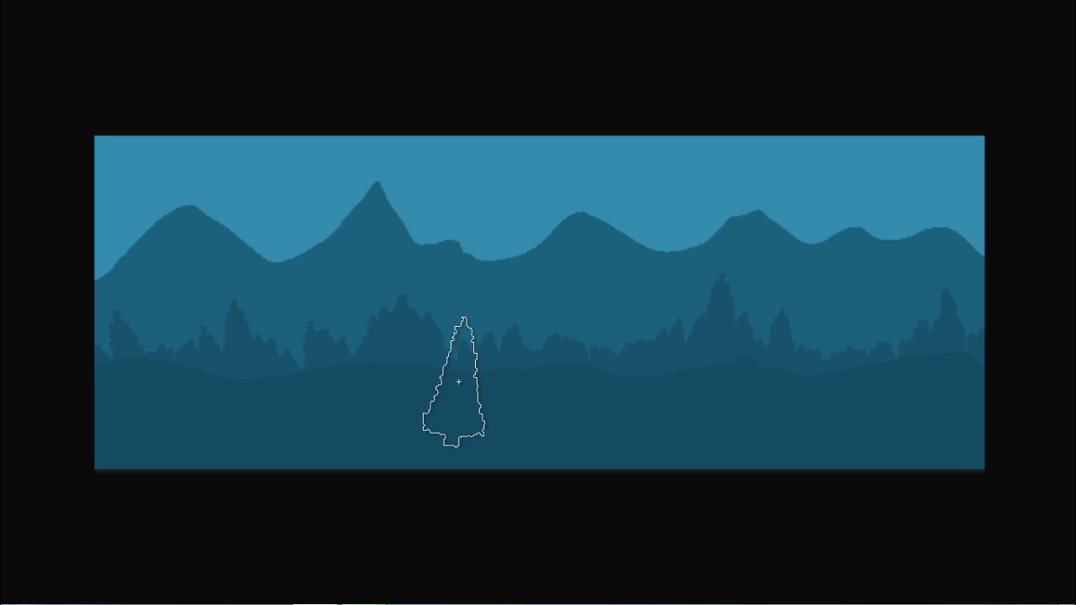
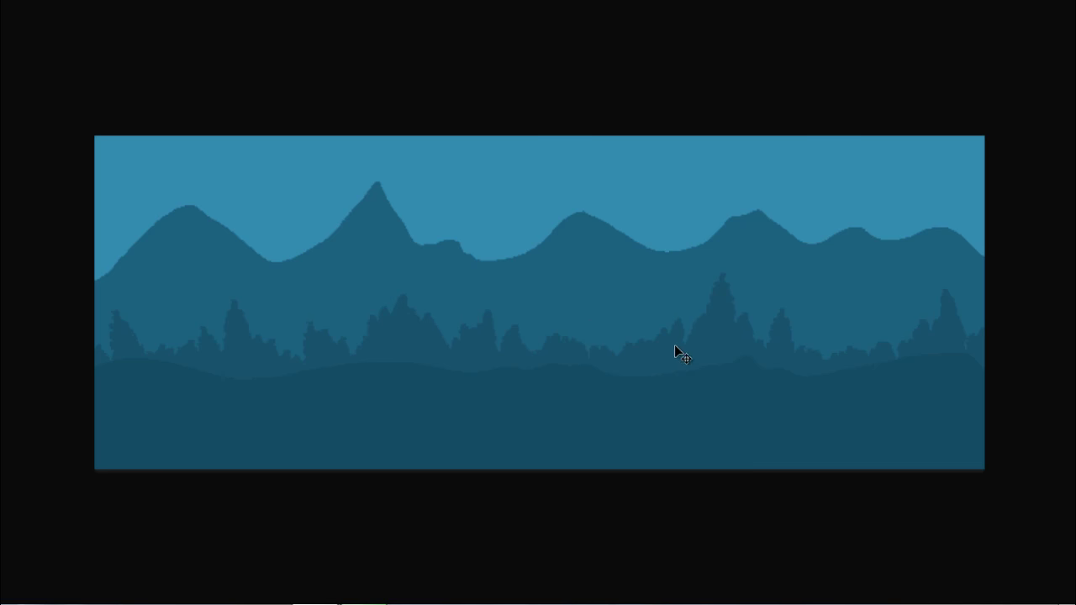
drag(675, 345, 679, 346)
Step: Darken the foreground hill layer (Слой 5) with a Hue/Saturation lightness of -7 and shift it slightly down
key(f)
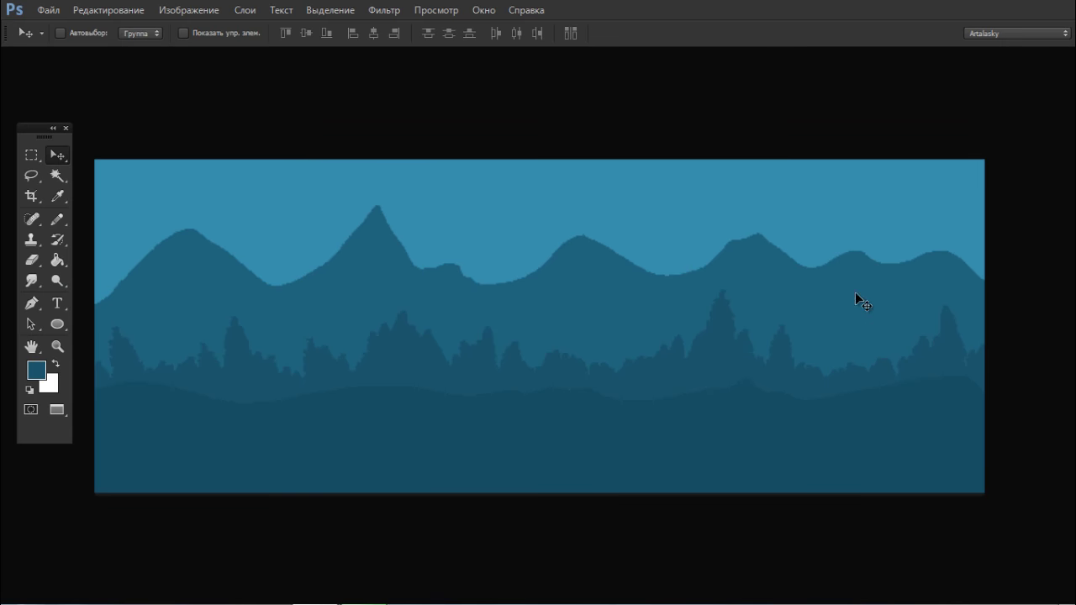
key(F7)
click(872, 177)
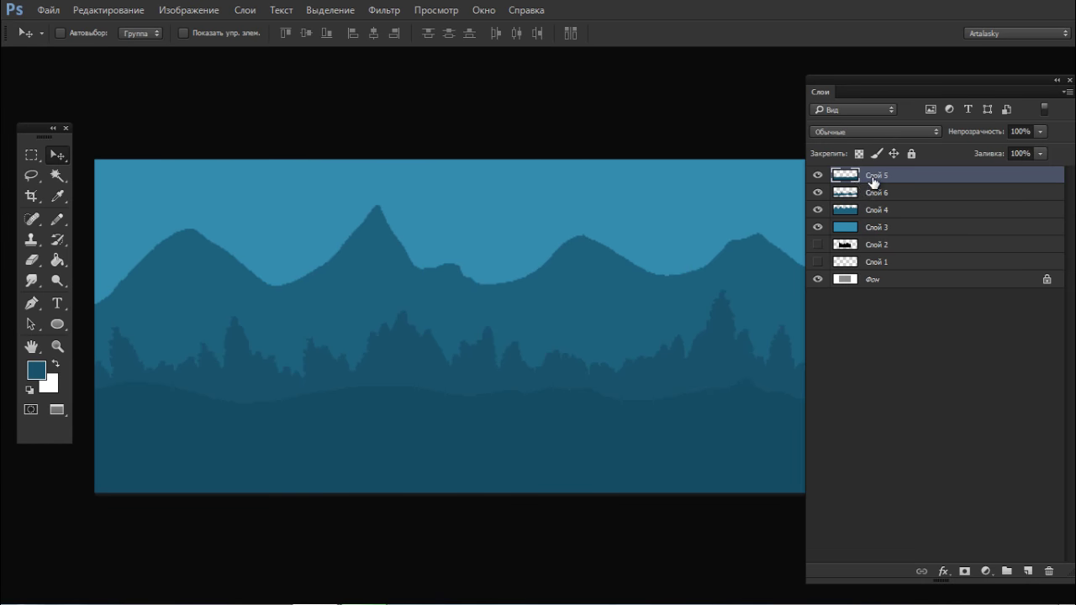
key(ctrl+u)
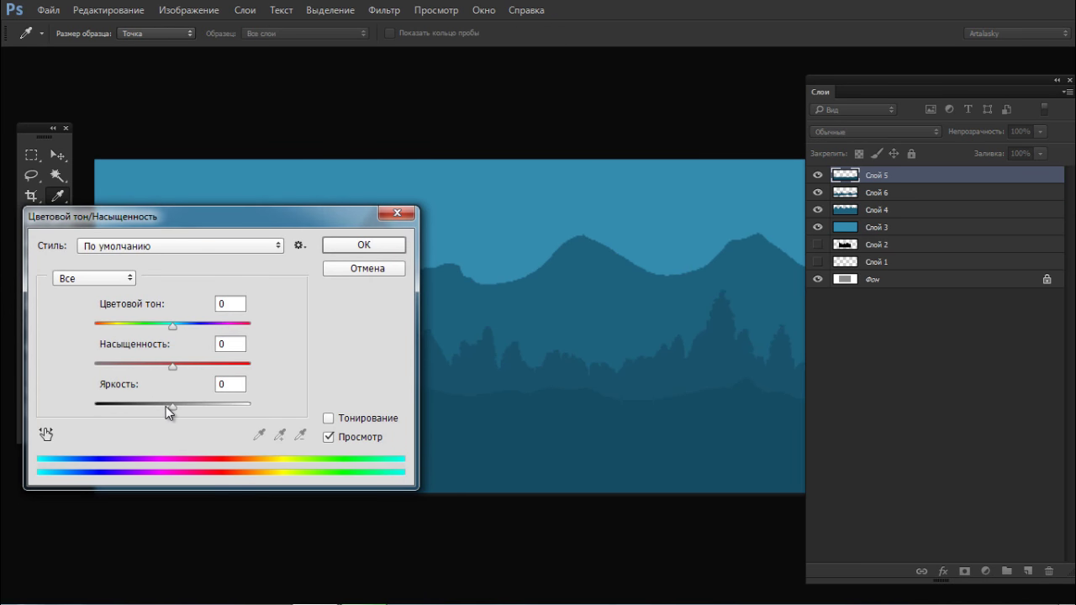
click(166, 406)
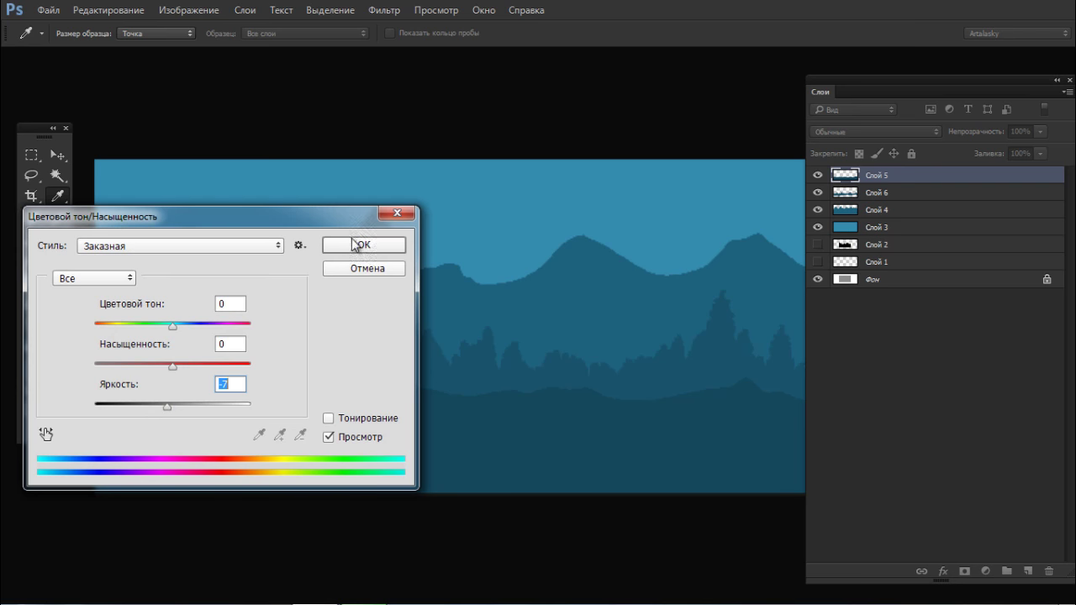
click(353, 243)
drag(523, 435, 524, 436)
Step: Sample the blue of the painted firs and add a new layer directly above the tree layer (Слой 6)
click(898, 194)
key(b)
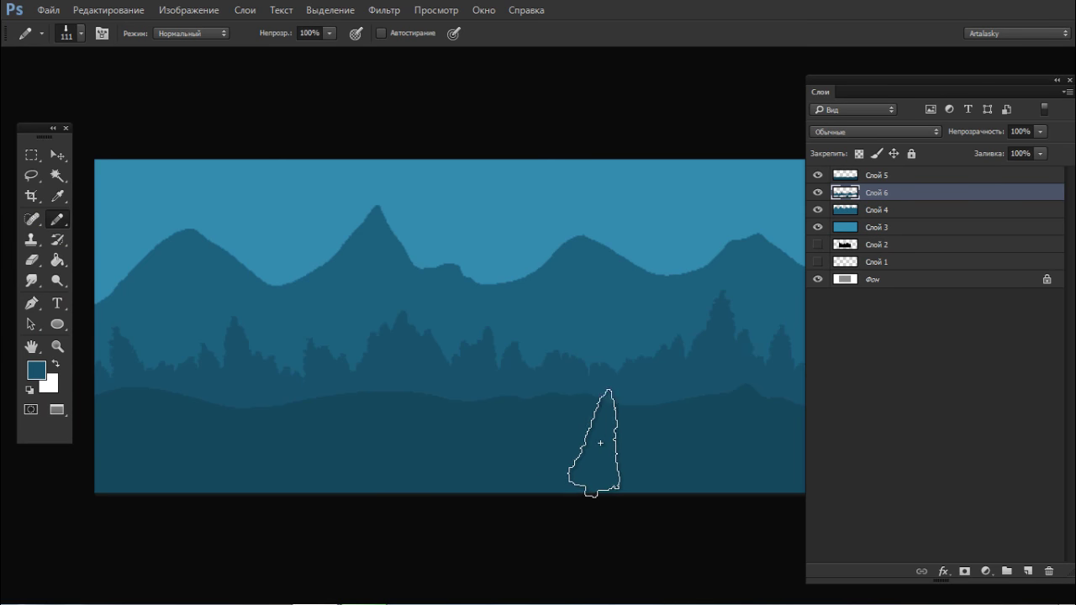
click(815, 208)
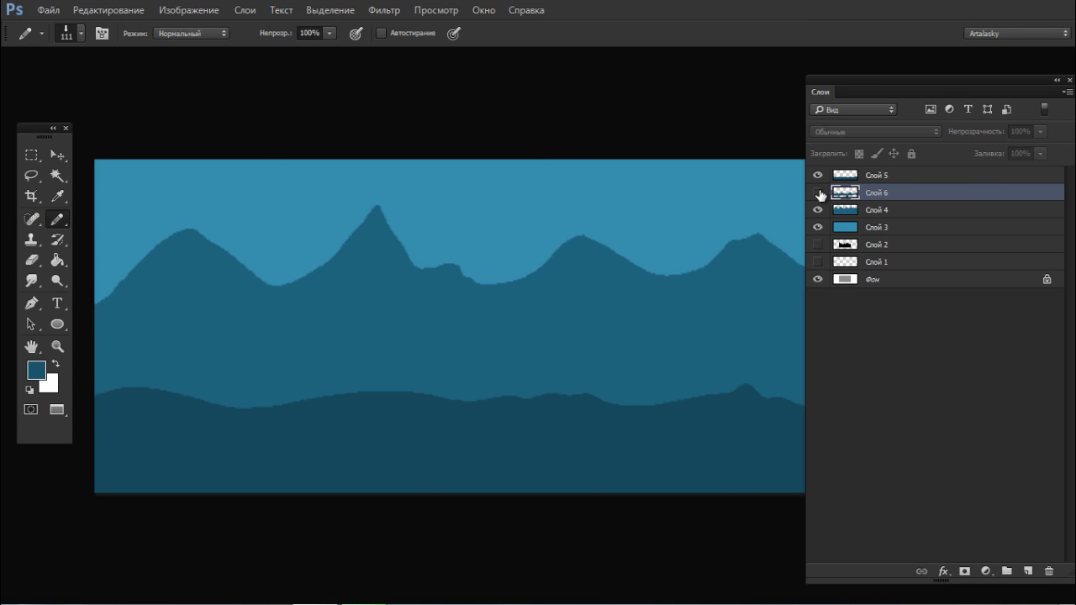
click(816, 207)
key(Tab)
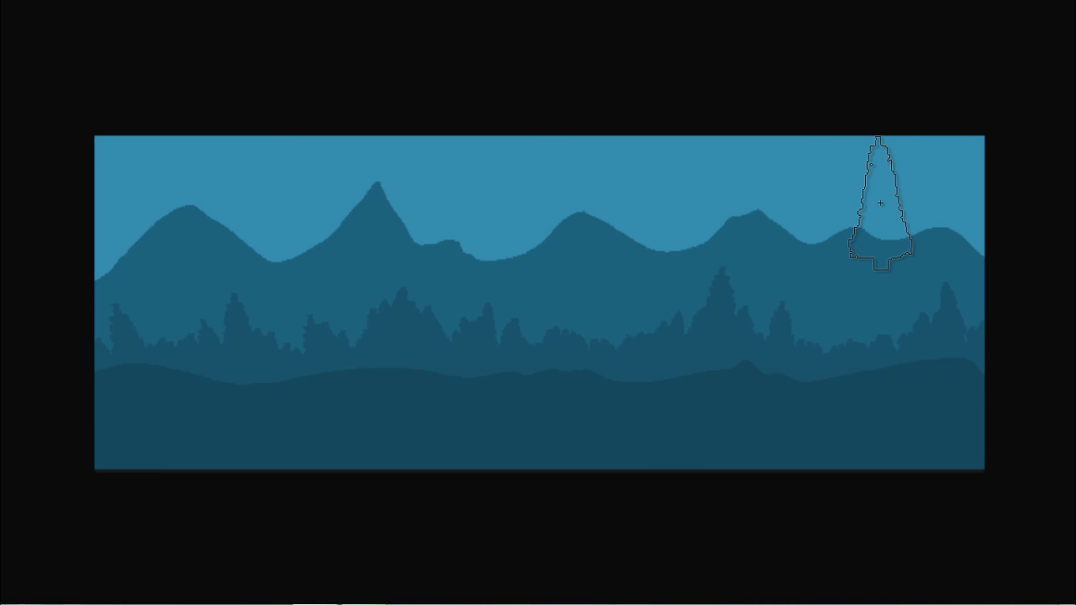
key(alt)
click(408, 338)
key(b)
key(Tab)
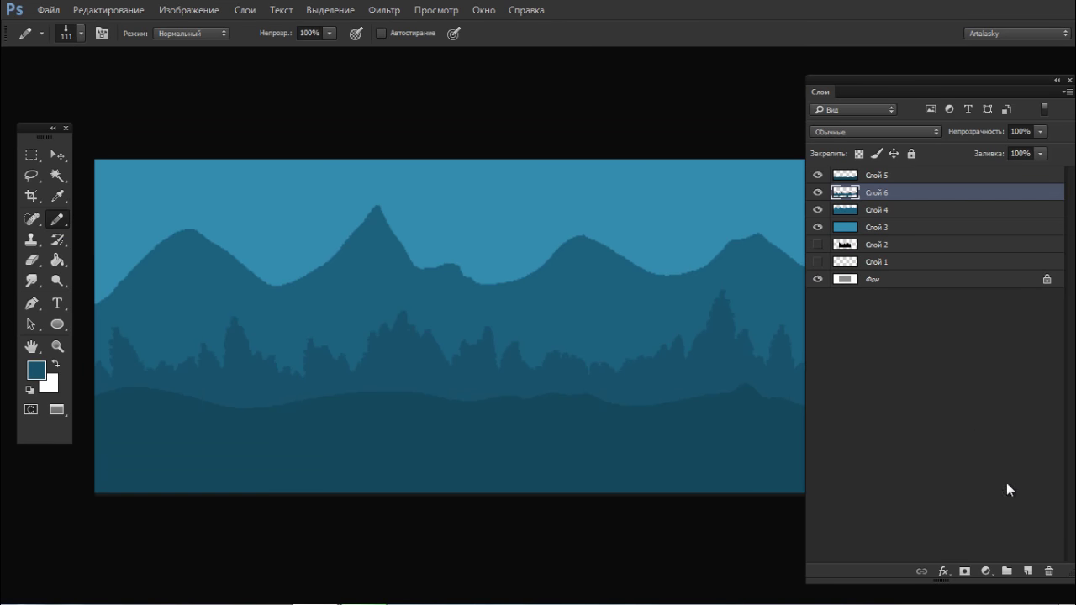
click(1027, 572)
Step: Paint smaller, slightly lighter fir trees of varied sizes along the whole hill line on the new layer
key(F6)
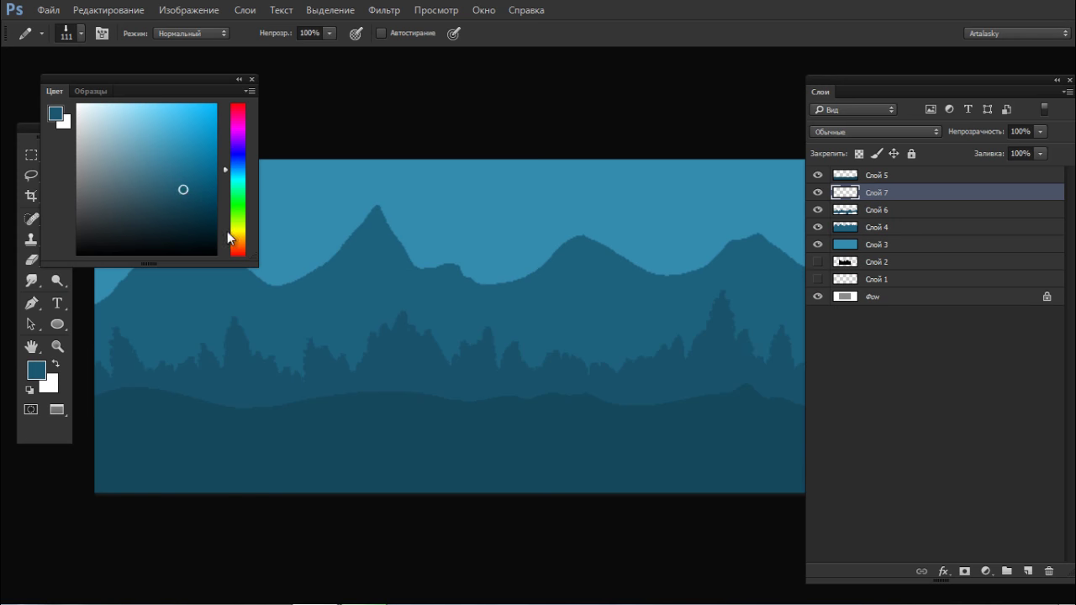
click(404, 357)
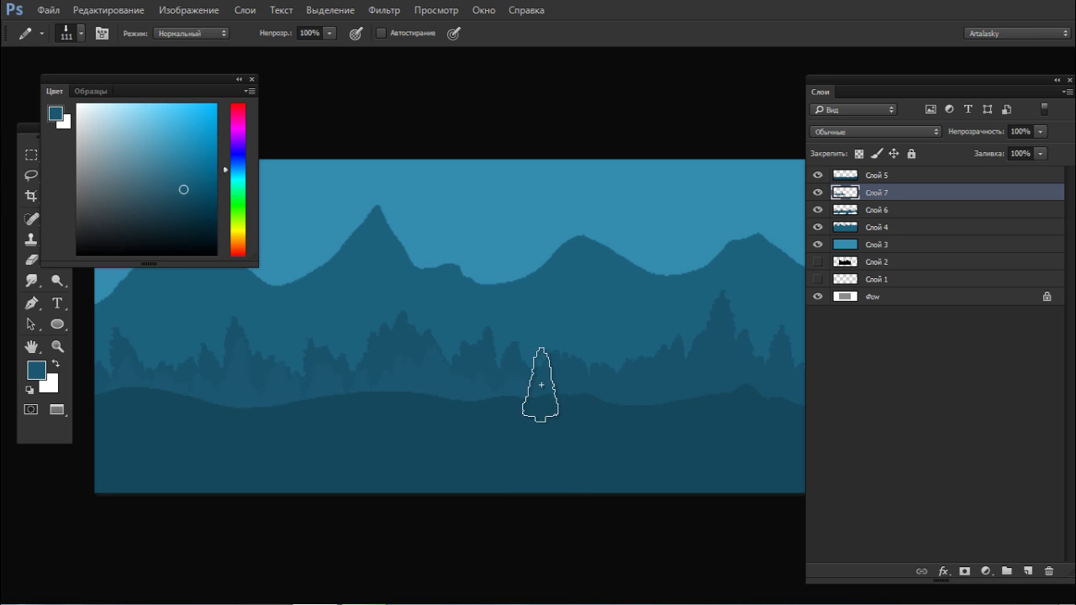
click(534, 410)
click(571, 414)
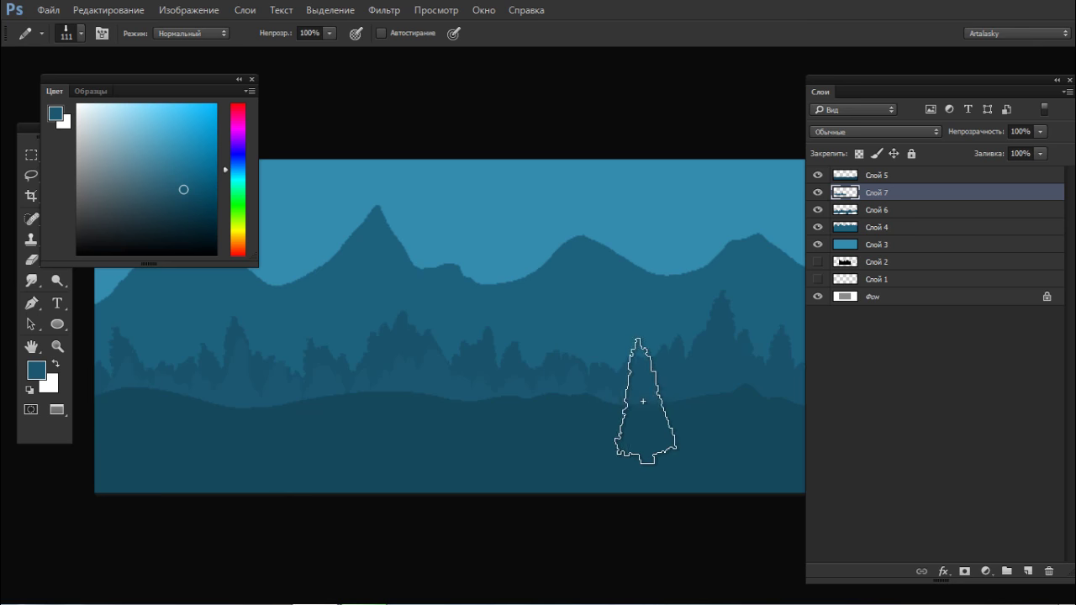
key(f)
key(bracketleft)
key(bracketleft)
key(bracketleft)
key(bracketleft)
key(bracketleft)
key(bracketleft)
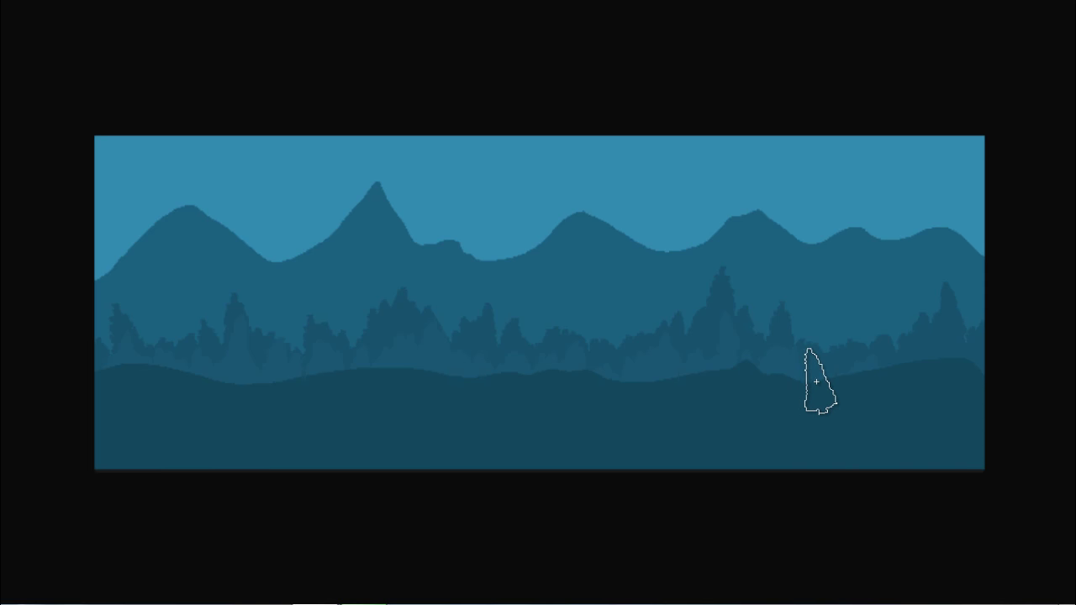
key(bracketright)
key(bracketright)
key(bracketright)
key(bracketright)
key(bracketright)
key(bracketright)
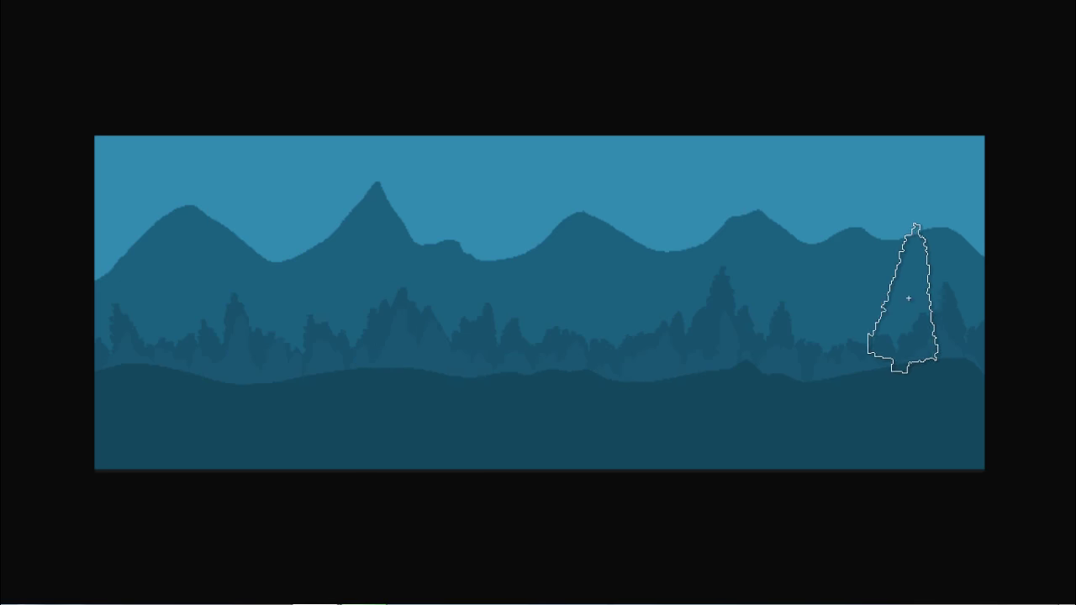
Step: Place the lighter tree layer (Слой 7) below Слой 6 and shift it upward behind the darker trees
key(Tab)
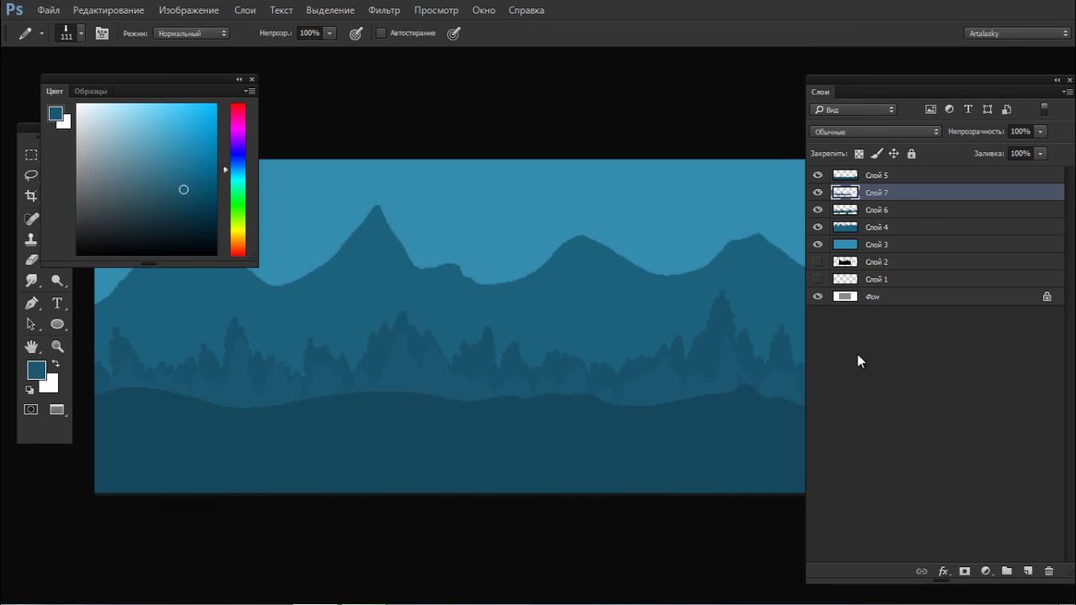
drag(878, 201, 891, 212)
key(v)
drag(603, 339, 609, 303)
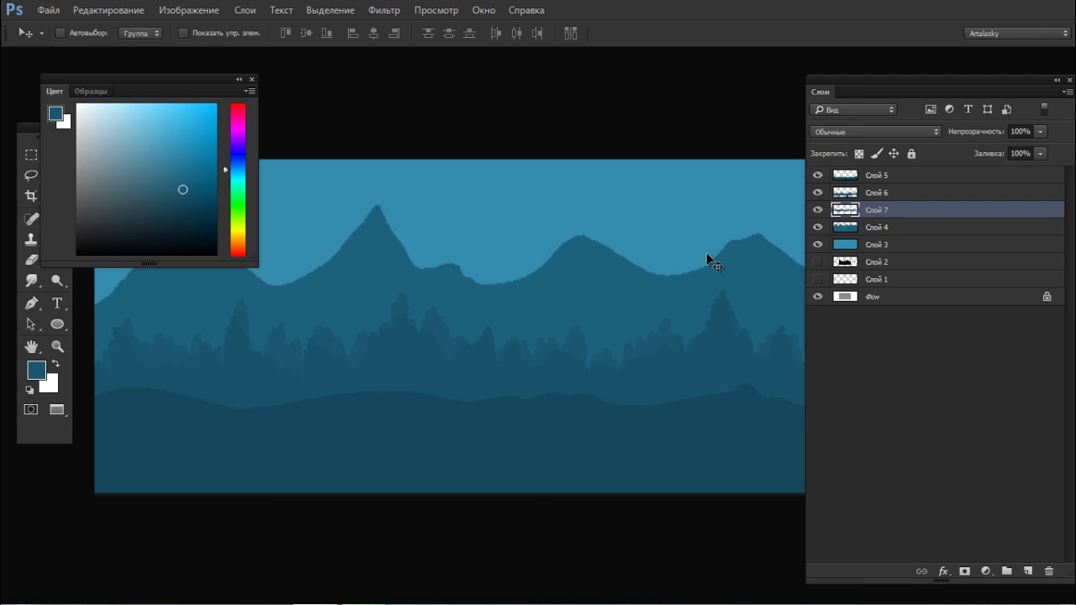
key(ctrl+u)
drag(171, 408, 182, 410)
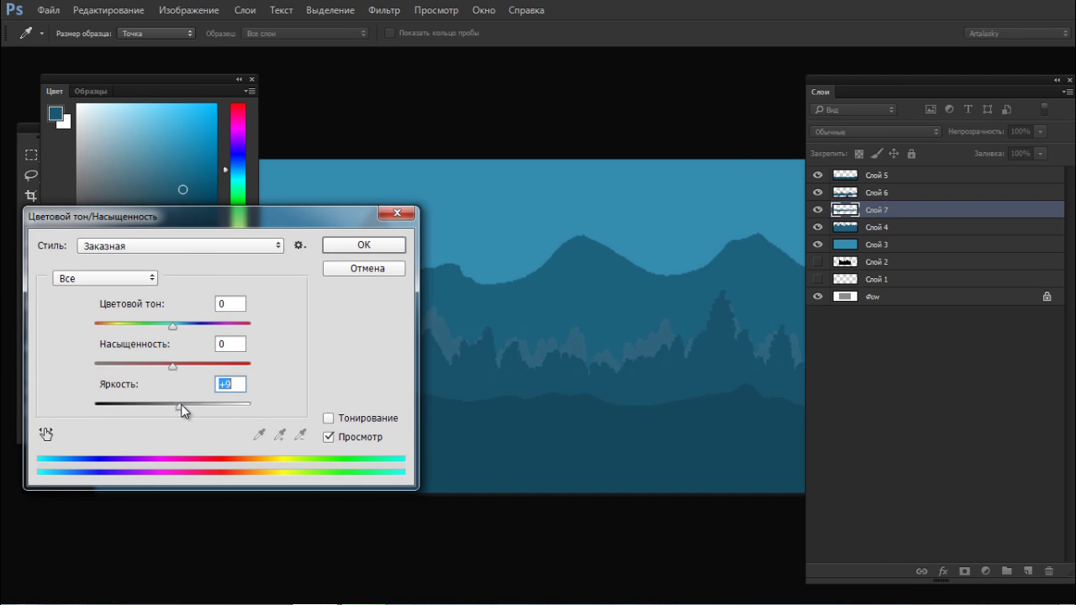
key(Return)
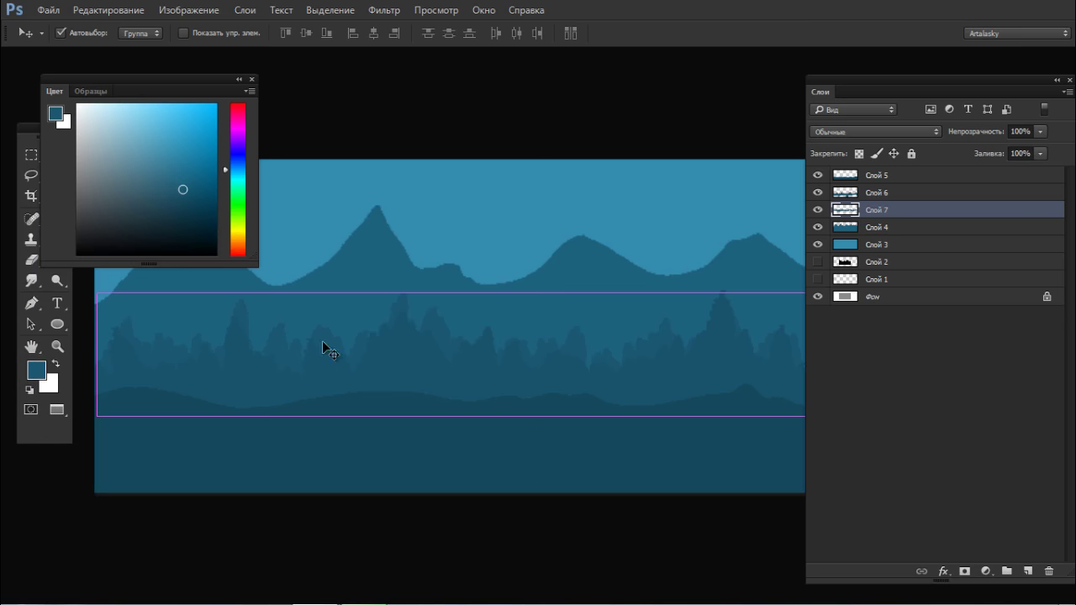
Step: Adjust the rear tree layer (Слой 7) with Levels by lowering its input white point, and shift the trees slightly left
key(ctrl+l)
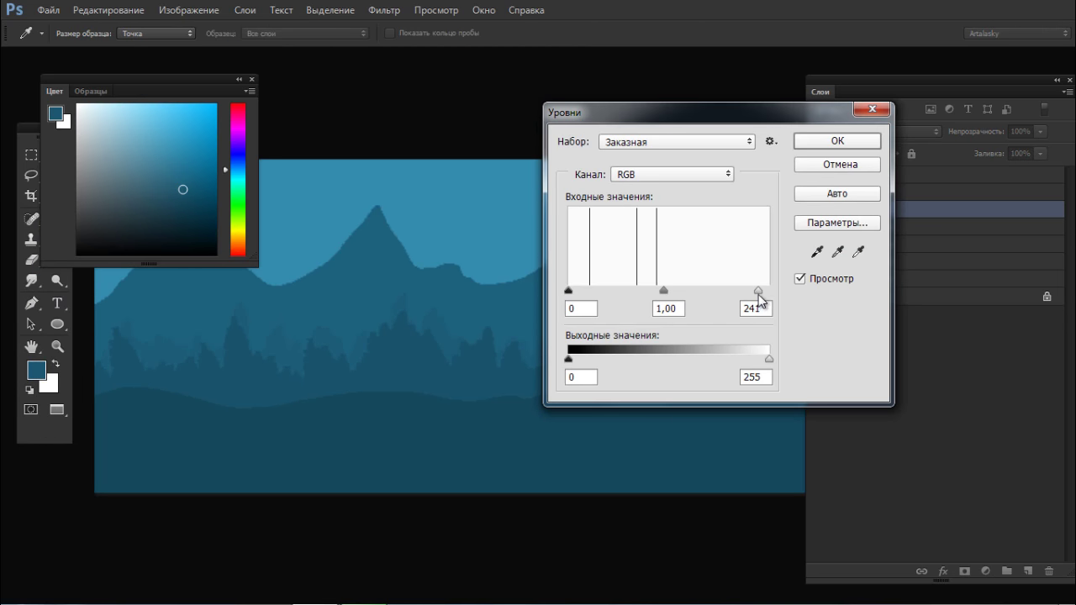
drag(759, 294, 754, 295)
mouse_move(572, 292)
mouse_down()
mouse_move(585, 294)
mouse_move(573, 294)
mouse_up()
click(837, 141)
drag(581, 331, 555, 330)
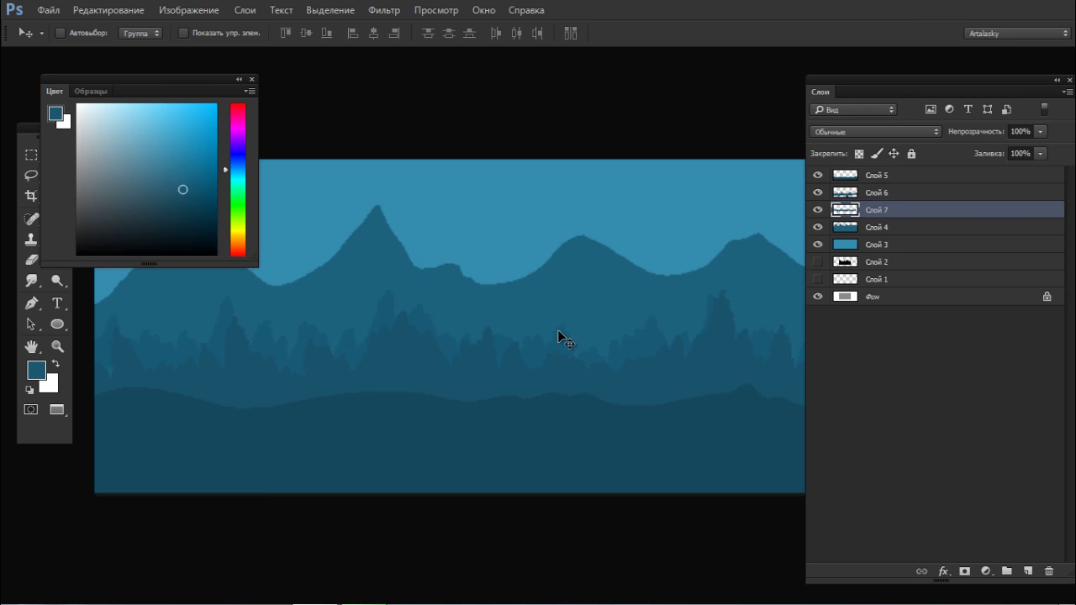
Step: Sample the rear trees' colour and widen their layer past both canvas edges with Free Transform, shifting it about 0.14 cm right
key(f)
key(b)
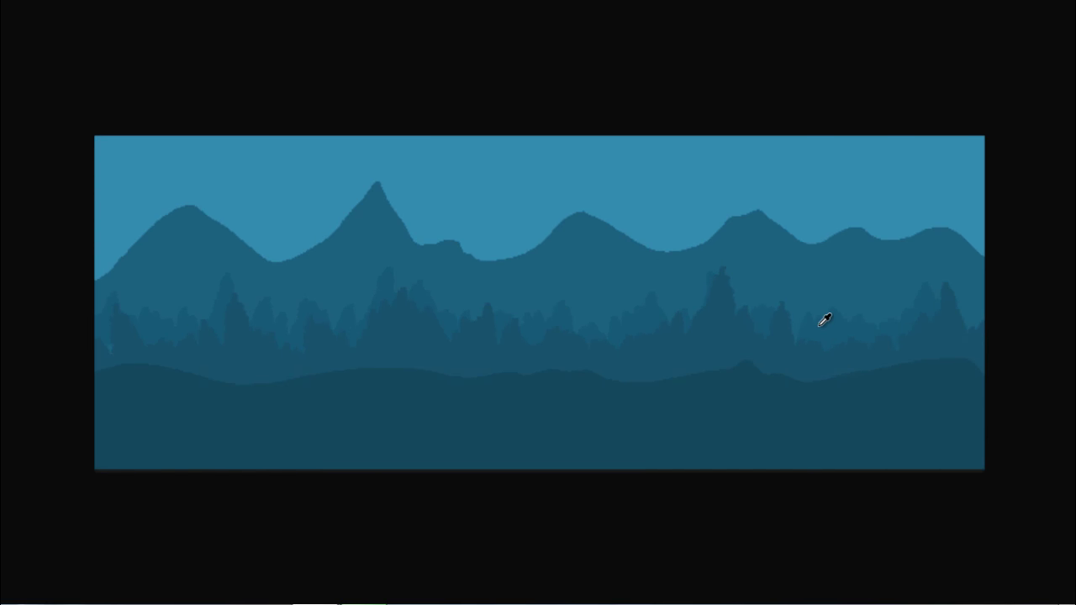
alt+click(820, 326)
key(v)
key(ctrl+t)
drag(969, 330, 1037, 329)
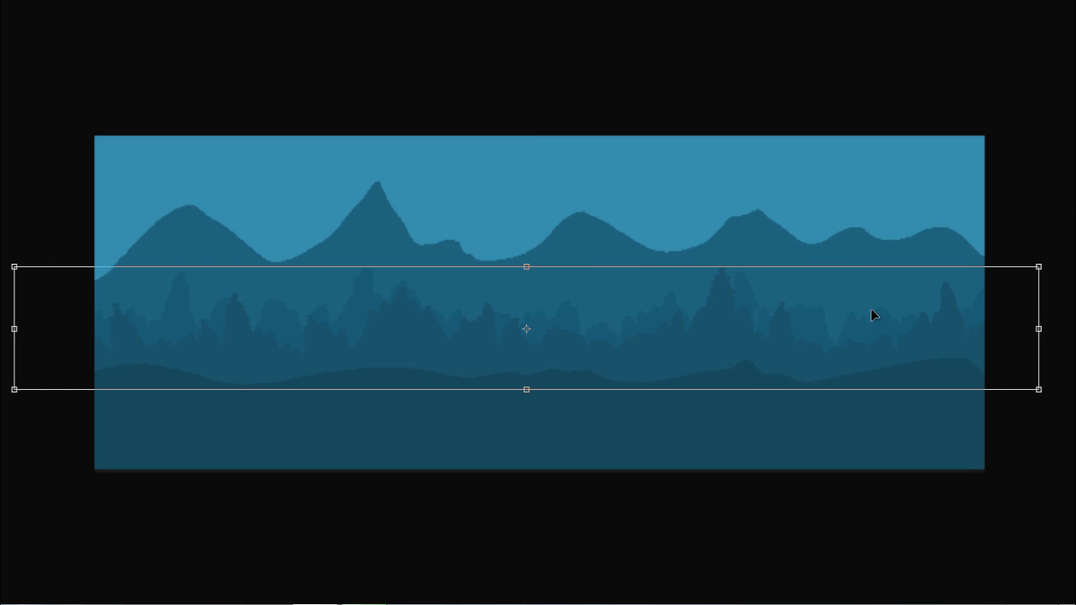
drag(871, 309, 873, 317)
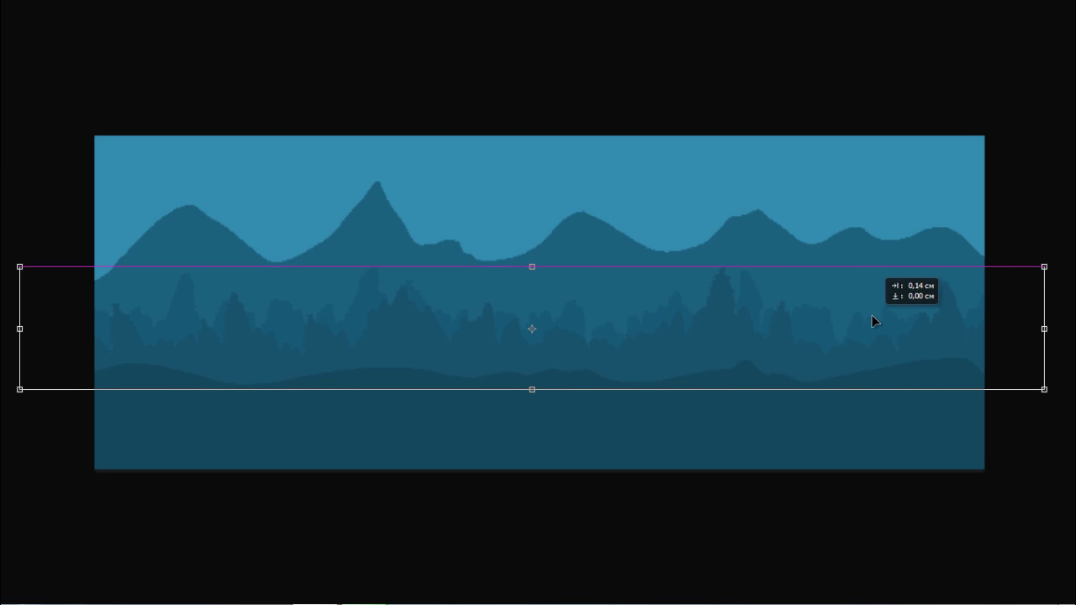
key(Return)
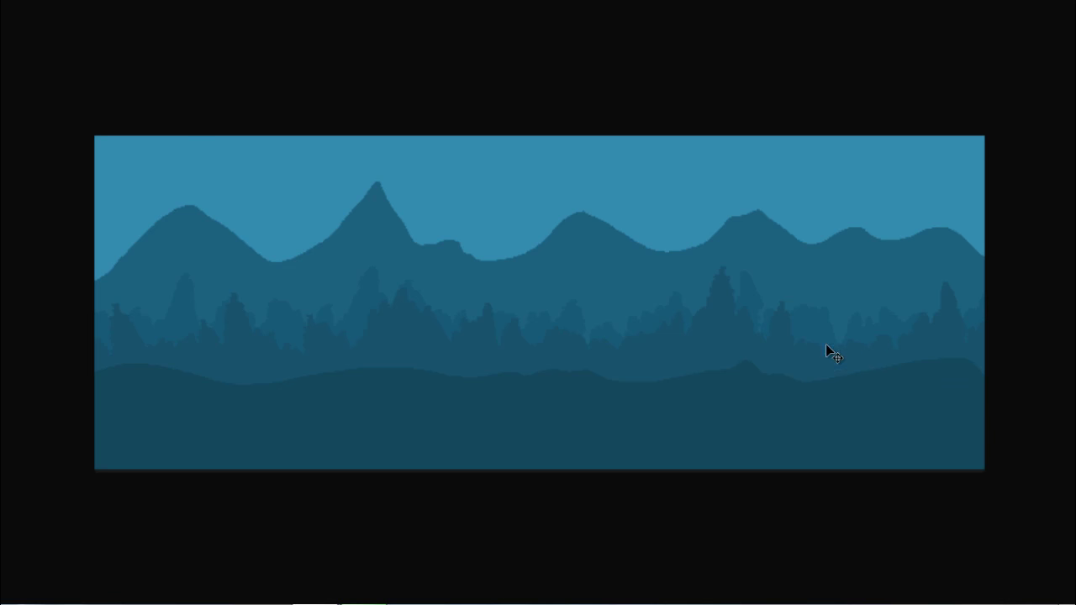
Step: Add a new empty layer and place it between the rear tree layer (Слой 7) and the mountain layer (Слой 4)
key(F7)
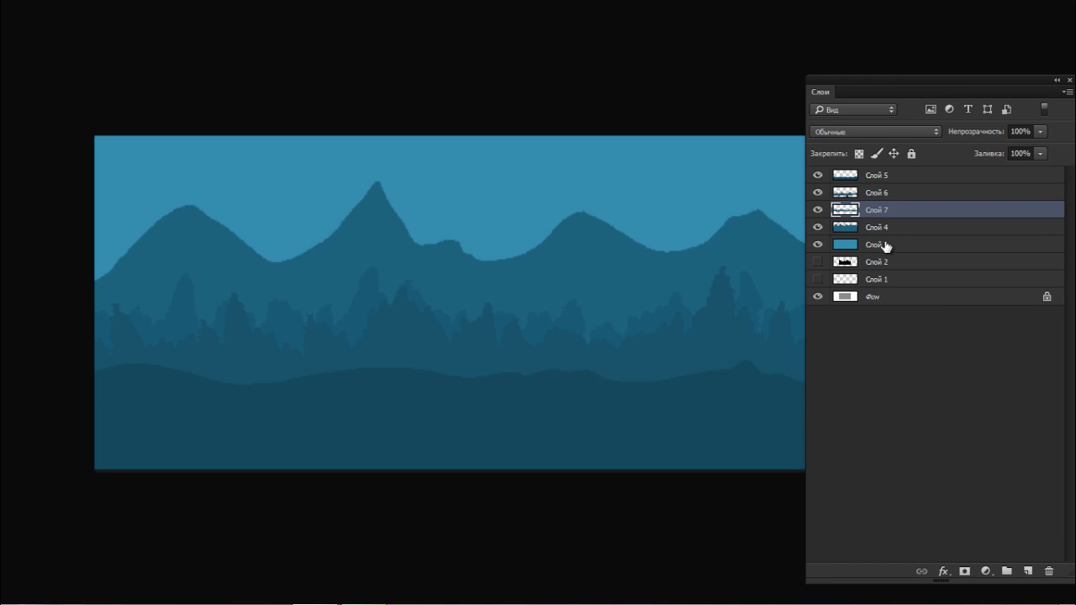
click(862, 180)
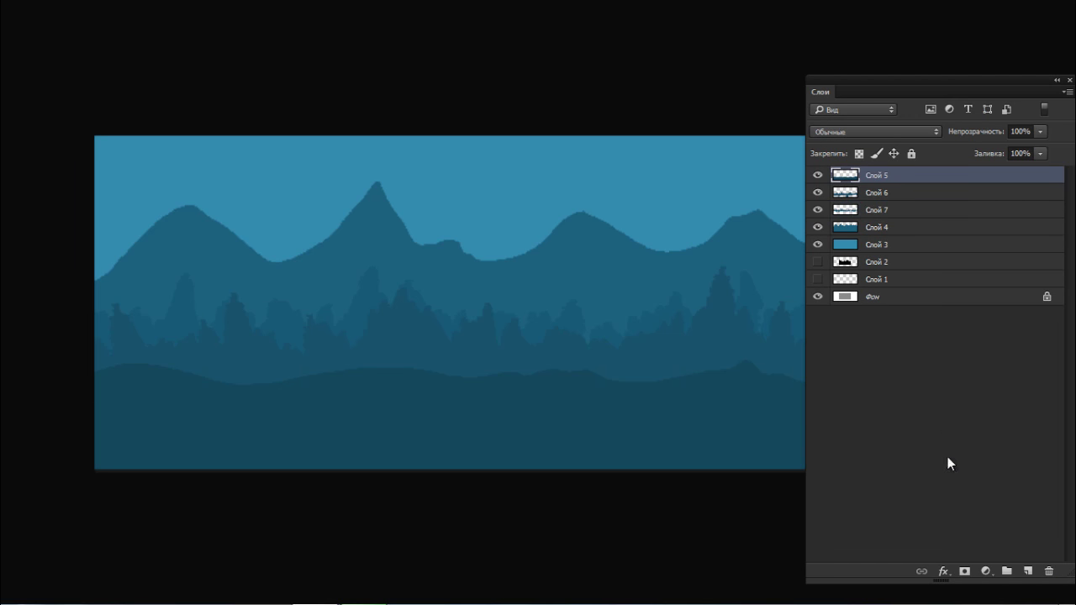
click(1029, 571)
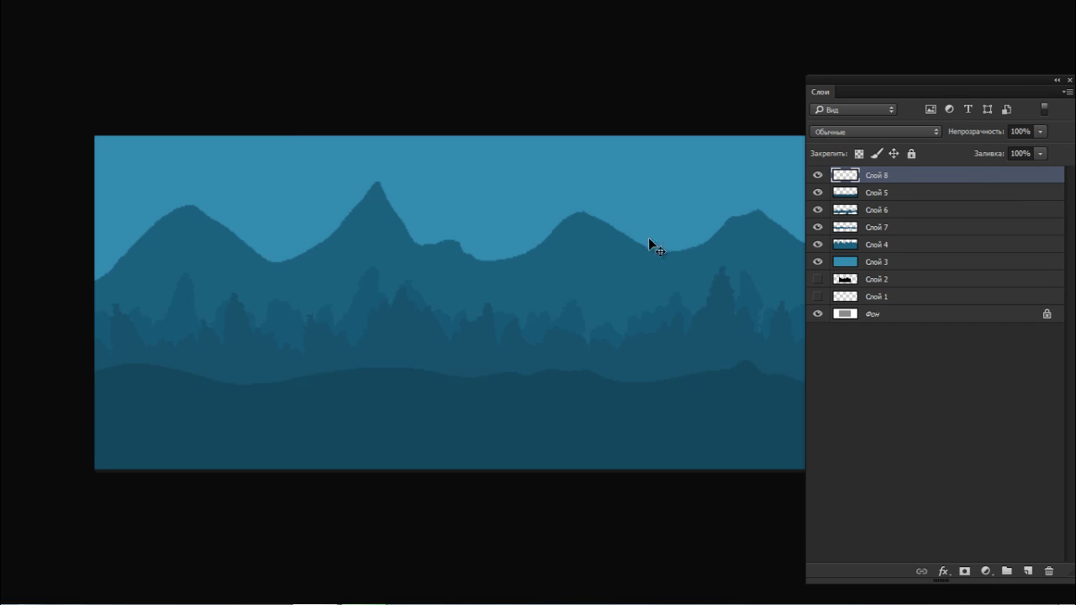
click(835, 247)
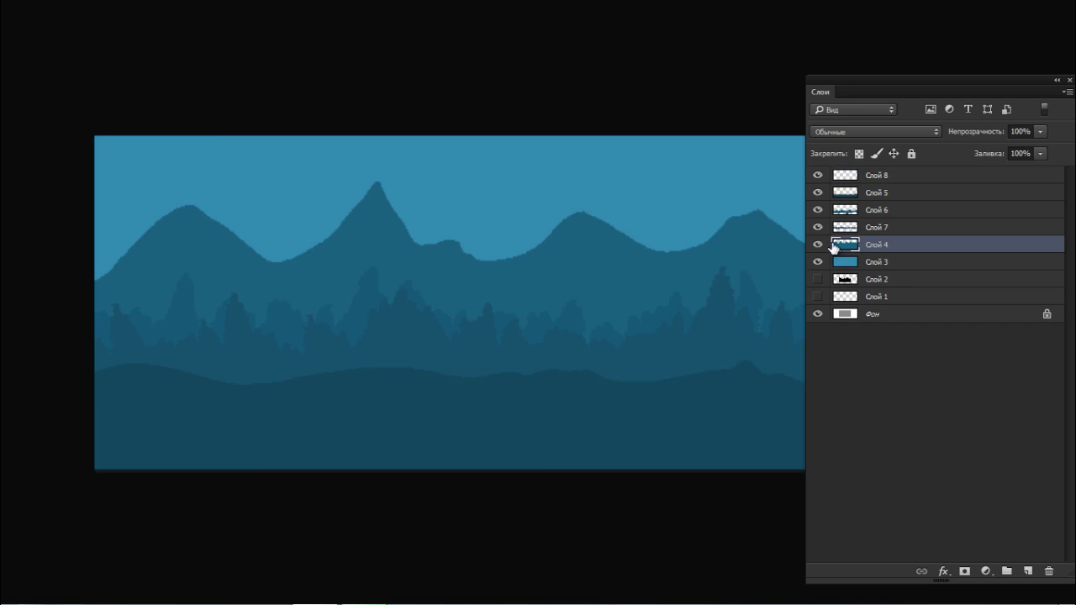
click(848, 177)
click(817, 175)
click(818, 175)
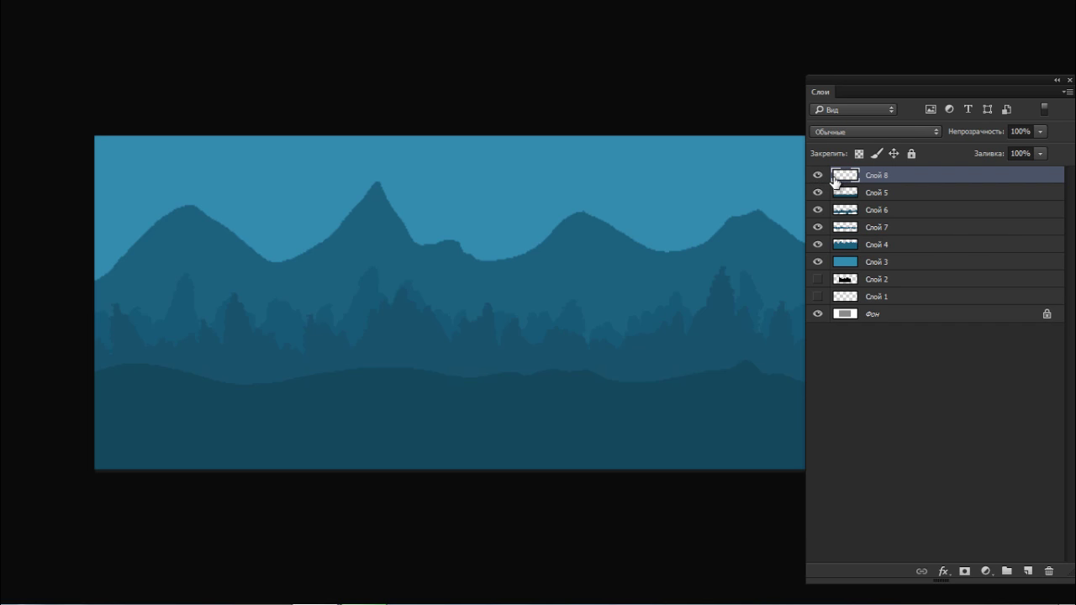
drag(867, 176, 856, 240)
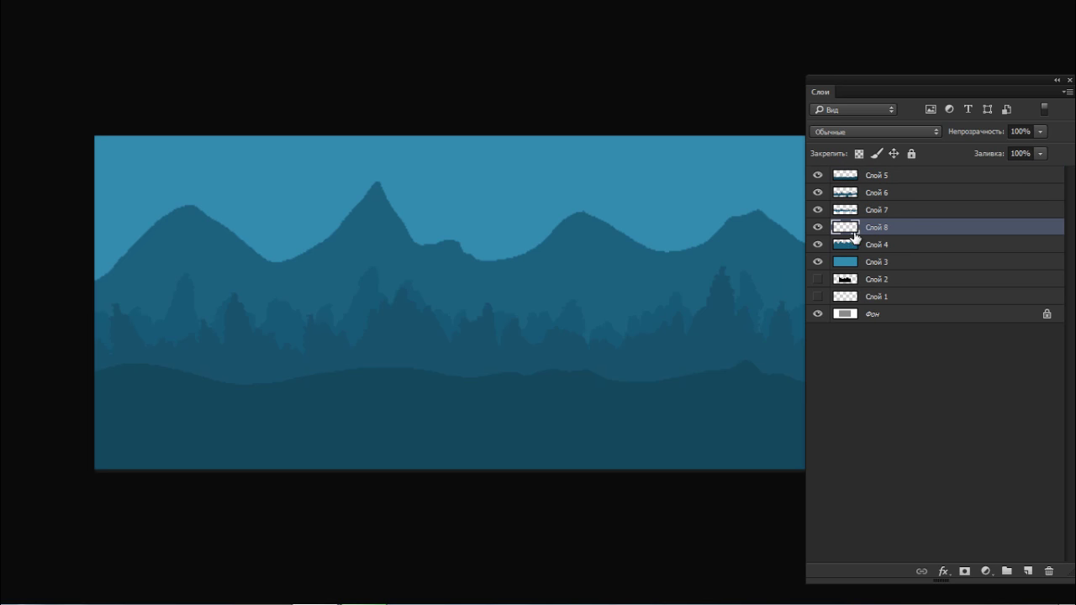
click(817, 228)
click(817, 228)
key(Tab)
key(Tab)
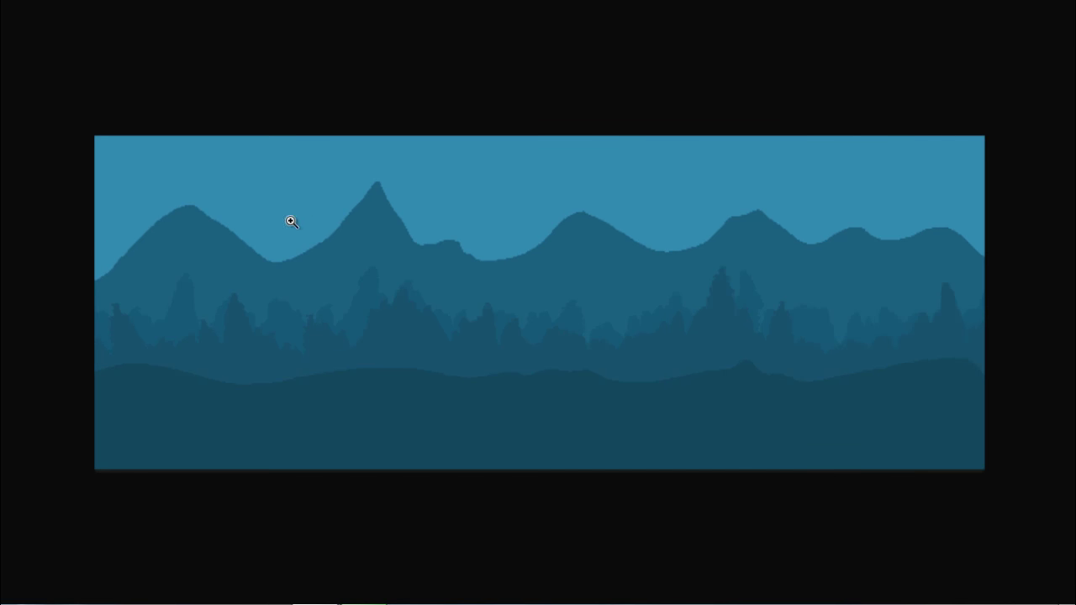
Step: Select freehand light-facet areas on the first mountain, the sharp peak and the small rocky bump beside it, combining them into one selection
scroll(289, 220, up, 3)
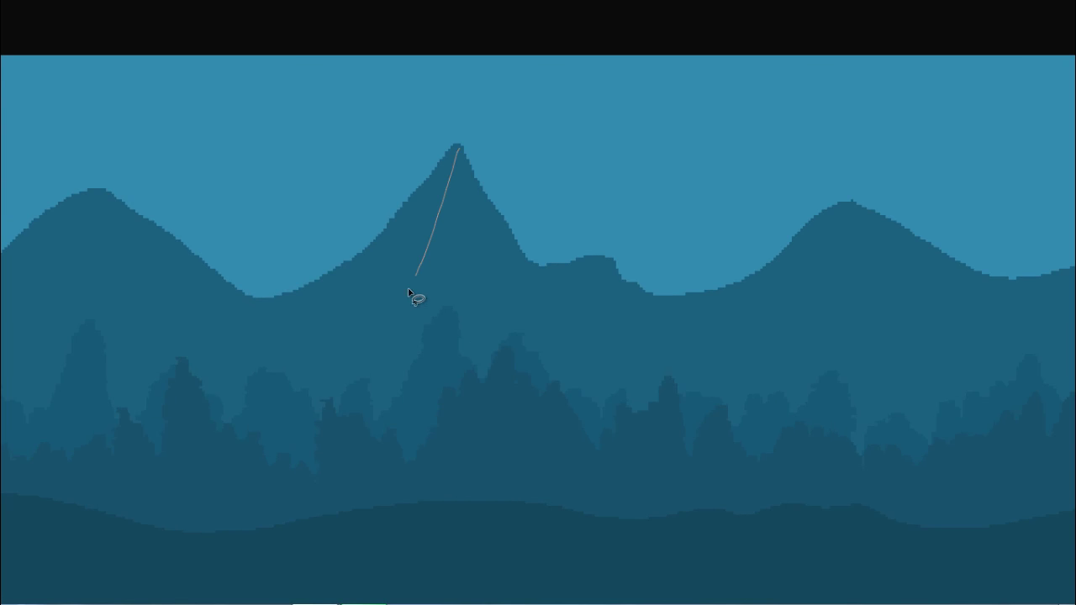
mouse_move(408, 287)
mouse_down()
mouse_move(466, 334)
mouse_move(489, 319)
mouse_move(514, 328)
mouse_move(508, 251)
mouse_move(463, 150)
mouse_up()
drag(104, 198, 88, 232)
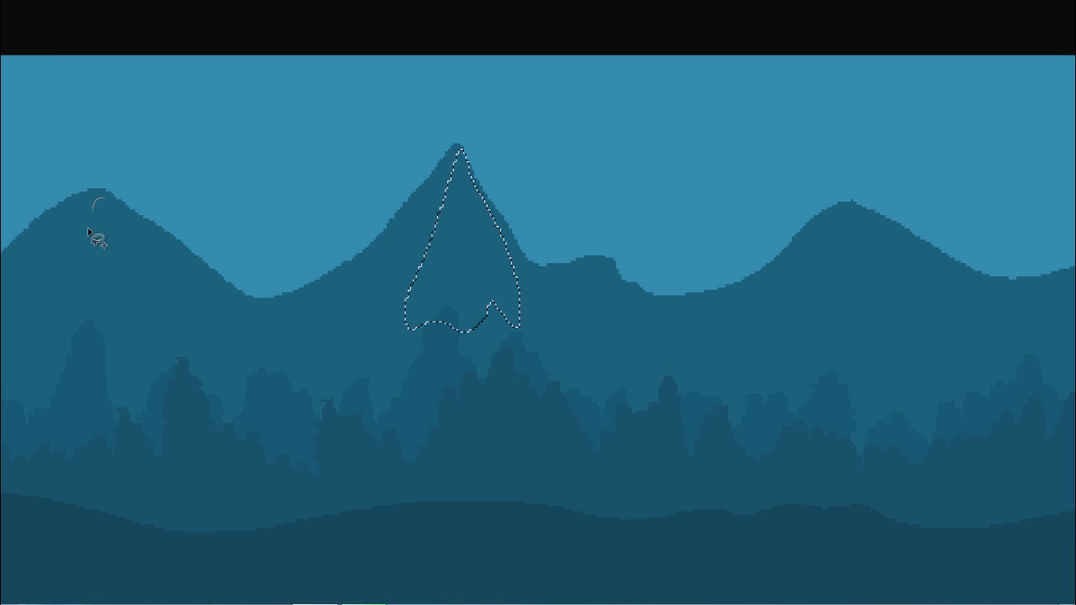
drag(194, 267, 100, 200)
mouse_move(609, 265)
mouse_down()
mouse_move(583, 311)
mouse_move(607, 323)
mouse_move(606, 256)
mouse_move(616, 289)
mouse_move(607, 309)
mouse_move(619, 325)
mouse_move(649, 330)
mouse_up()
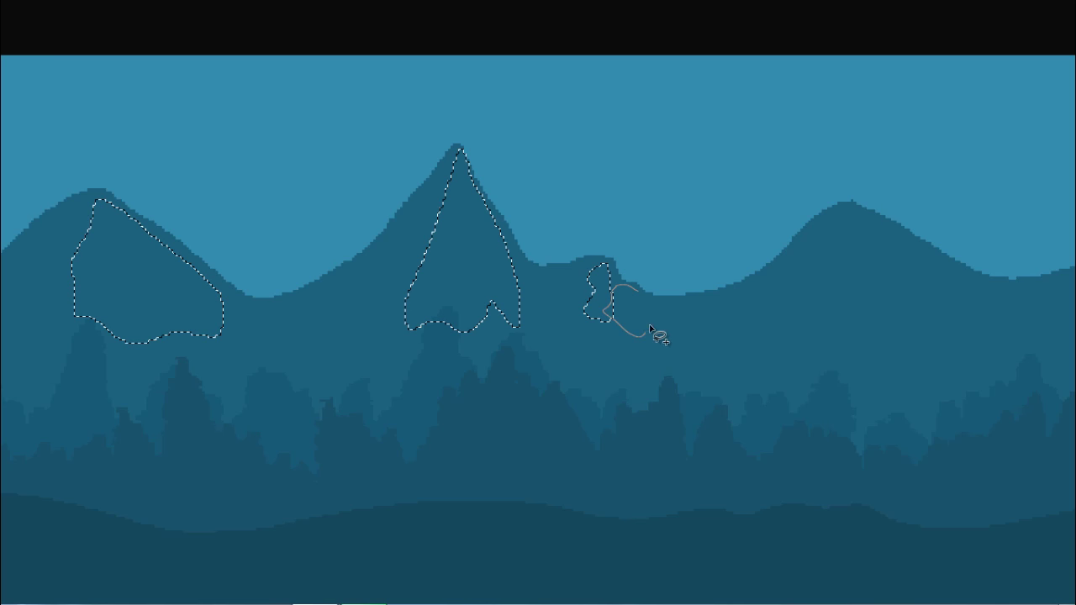
mouse_move(741, 261)
mouse_down()
mouse_move(716, 262)
mouse_move(732, 262)
mouse_up()
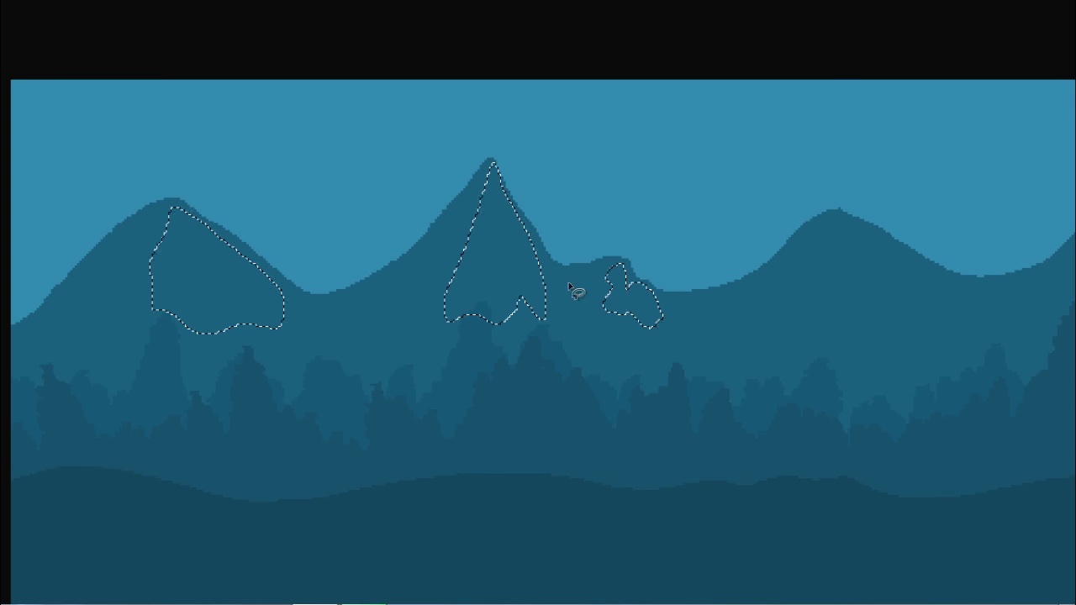
drag(542, 267, 561, 302)
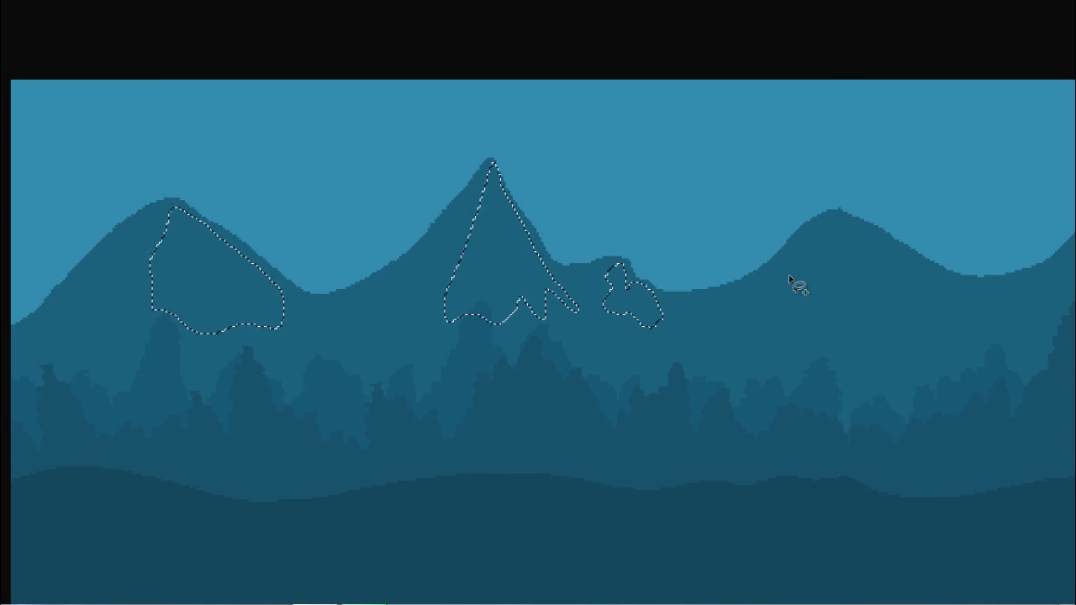
Step: Add freehand facet areas on the sunlit sides of the next three mountains to the existing selection
mouse_move(819, 321)
mouse_down()
mouse_move(900, 311)
mouse_move(946, 322)
mouse_move(943, 284)
mouse_up()
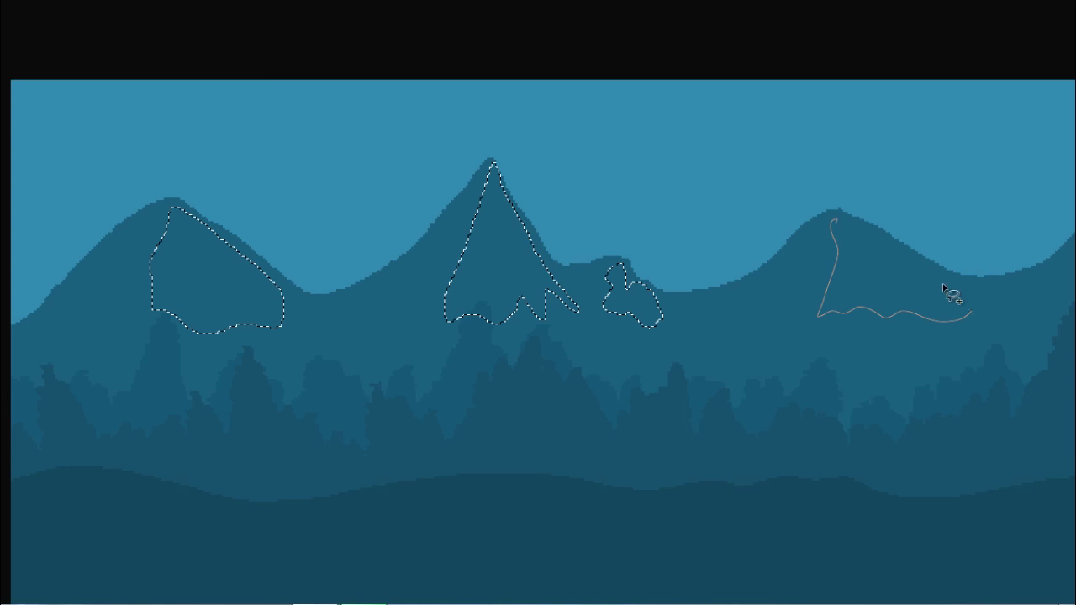
drag(848, 224, 838, 220)
drag(896, 305, 542, 265)
drag(785, 178, 798, 196)
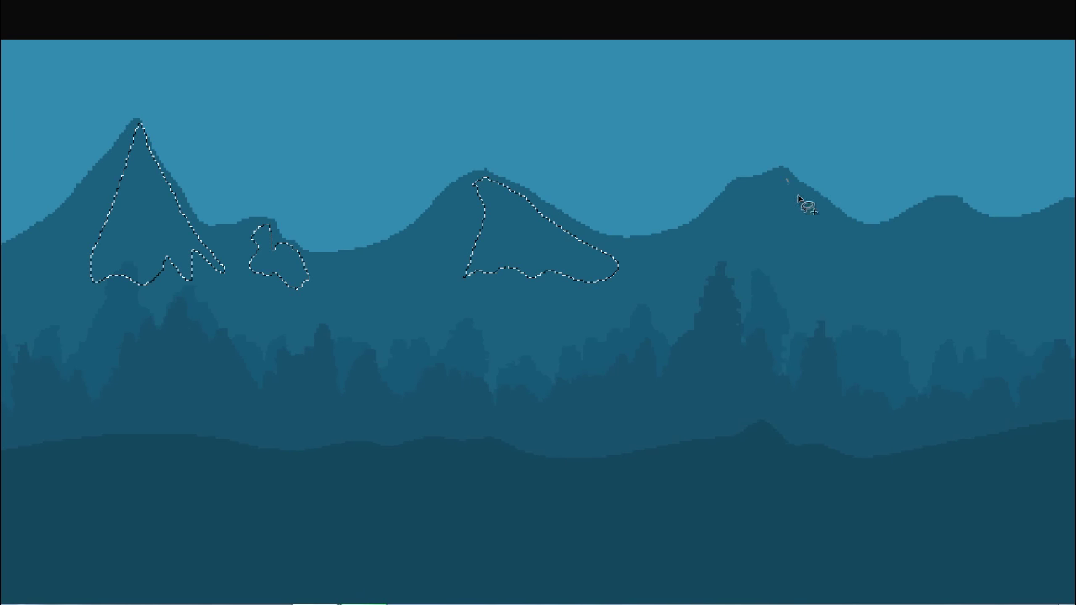
mouse_move(877, 262)
mouse_down()
mouse_move(855, 283)
mouse_move(749, 252)
mouse_move(766, 191)
mouse_move(786, 179)
mouse_move(821, 192)
mouse_up()
mouse_move(952, 211)
mouse_down()
mouse_move(950, 244)
mouse_move(1003, 284)
mouse_move(959, 210)
mouse_up()
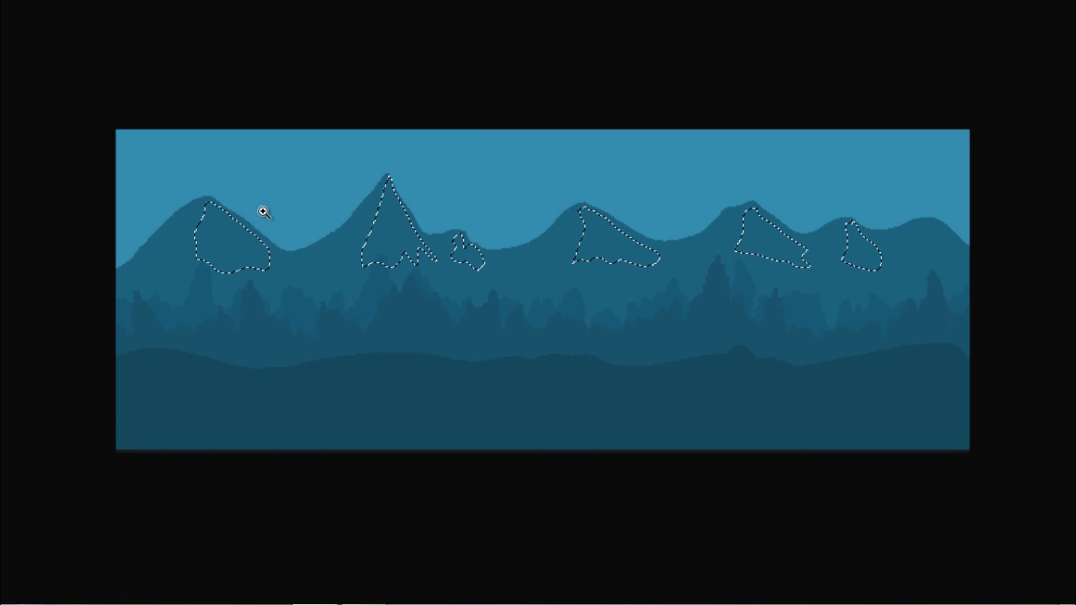
Step: Sample the mountain colour, adjust it to a slightly brighter blue, fill the selected facets with it and deselect
scroll(264, 211, up, 2)
key(g)
alt+click(192, 242)
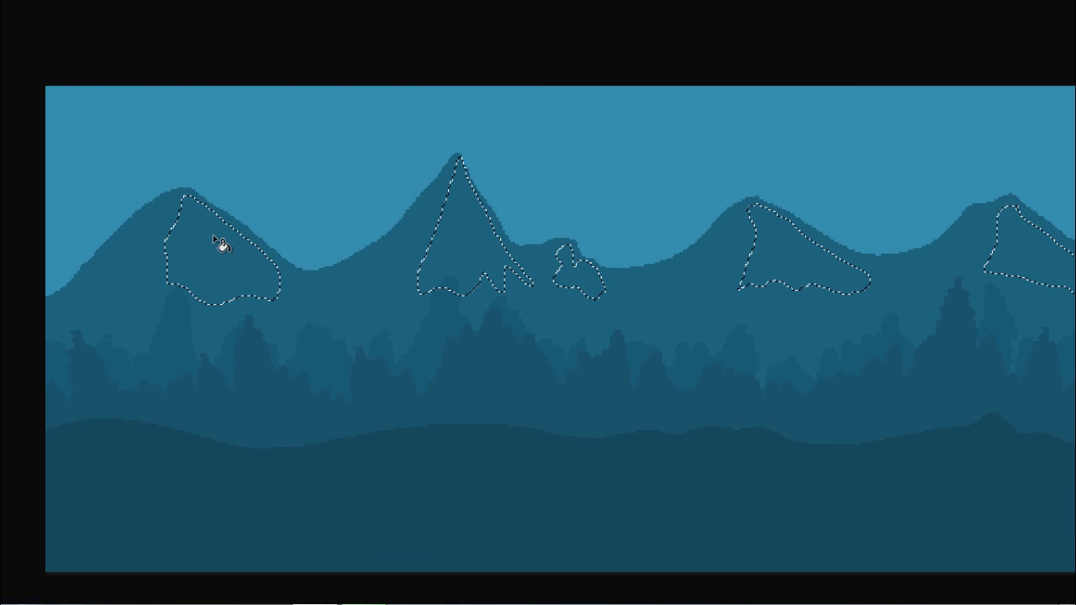
key(F6)
key(F6)
click(463, 245)
key(ctrl+d)
Step: Hide the rear tree layer (Слой 7) and add a new empty layer directly above it
key(z)
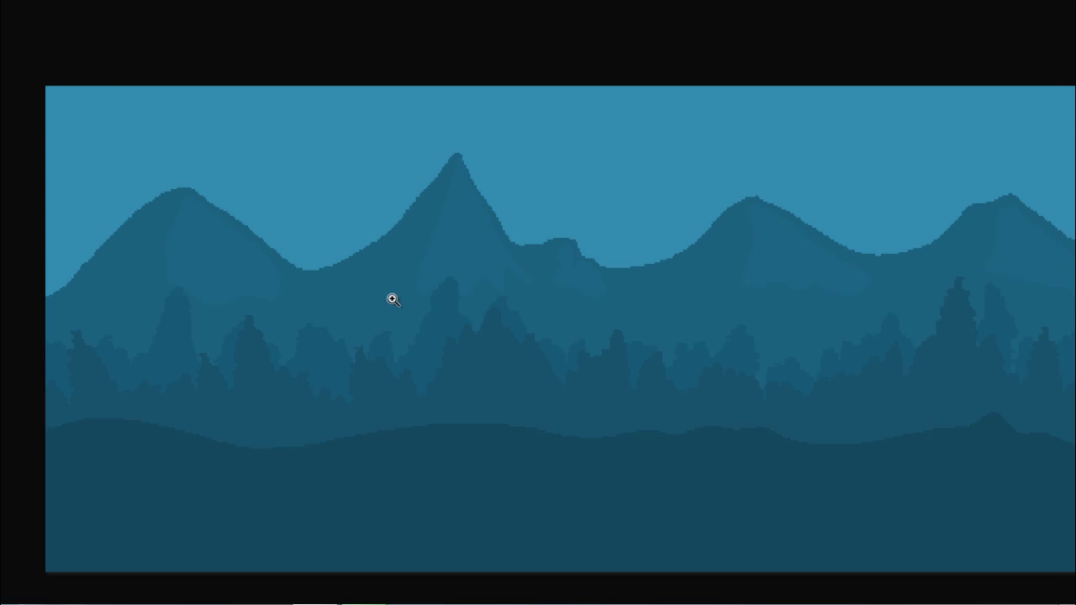
mouse_move(395, 298)
mouse_down()
mouse_move(353, 303)
mouse_move(400, 304)
mouse_up()
key(g)
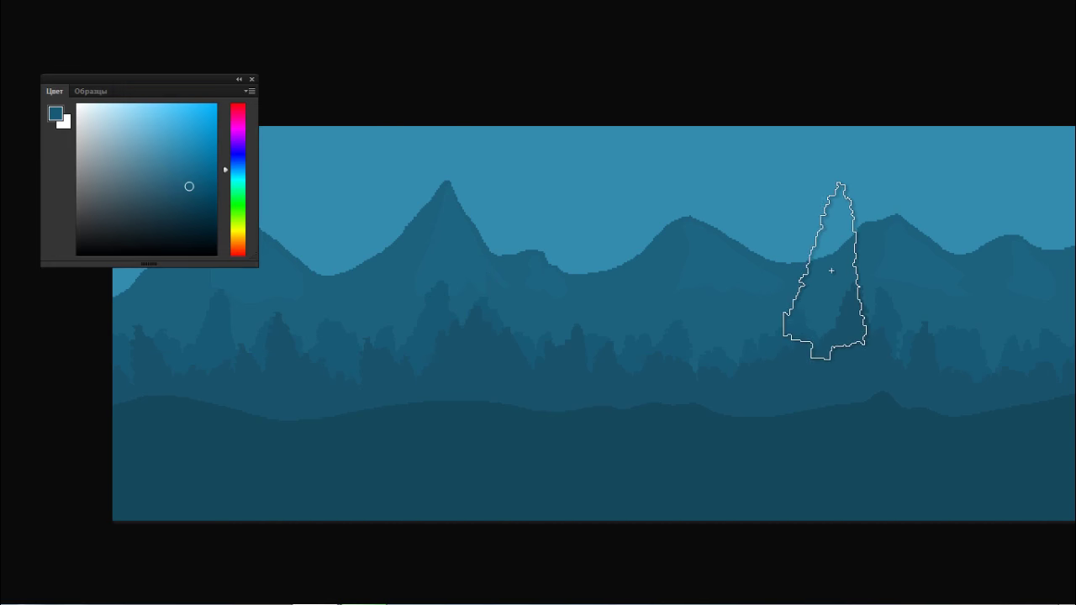
key(Tab)
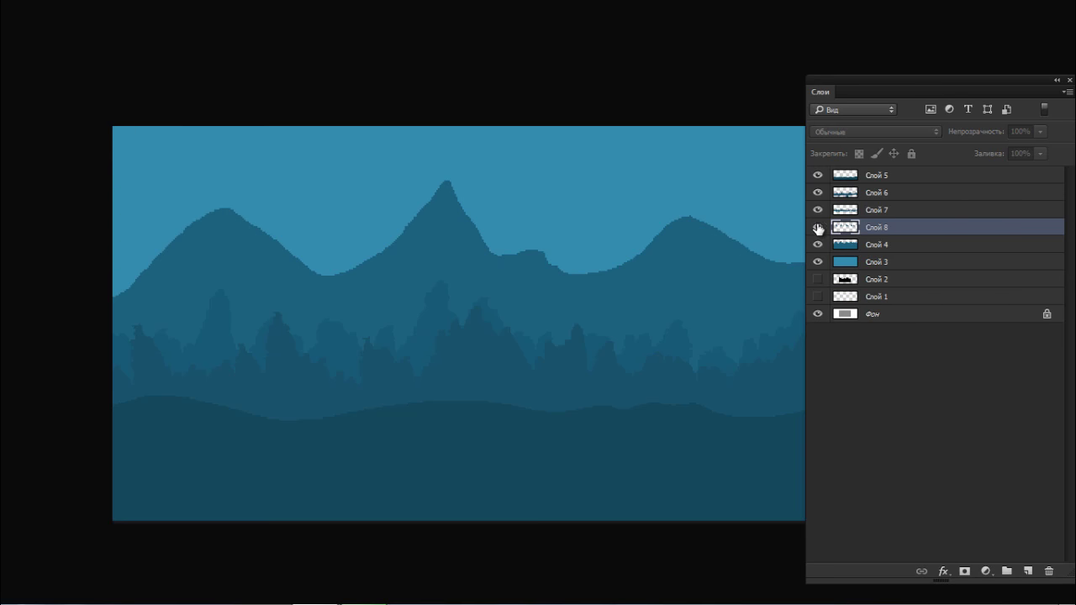
click(818, 228)
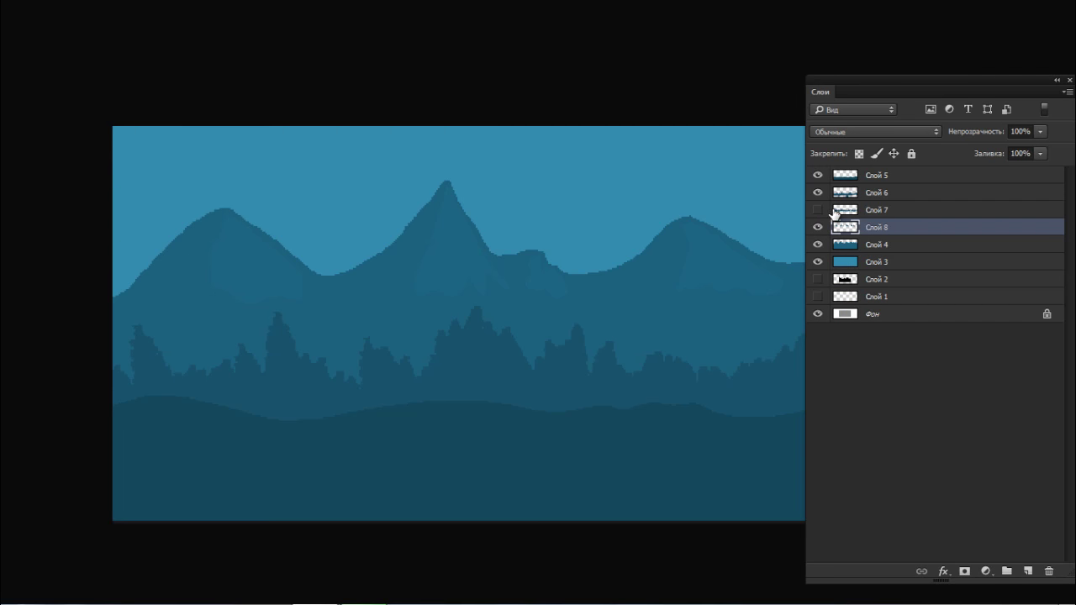
click(834, 211)
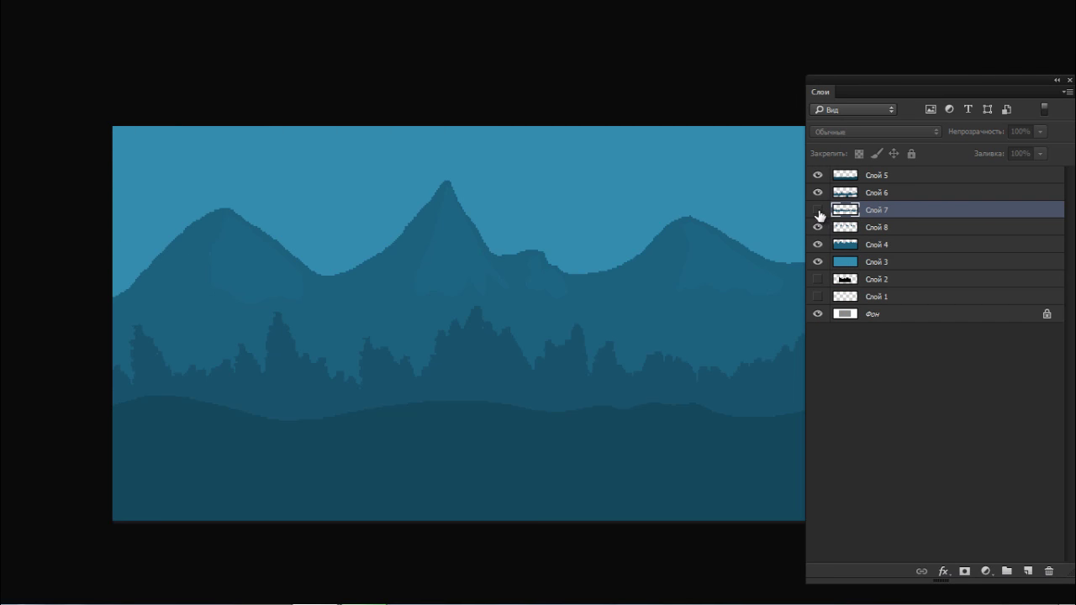
click(1038, 574)
Step: Reduce the fir-tree brush size and undo a test stroke along the first trees
right_click(584, 377)
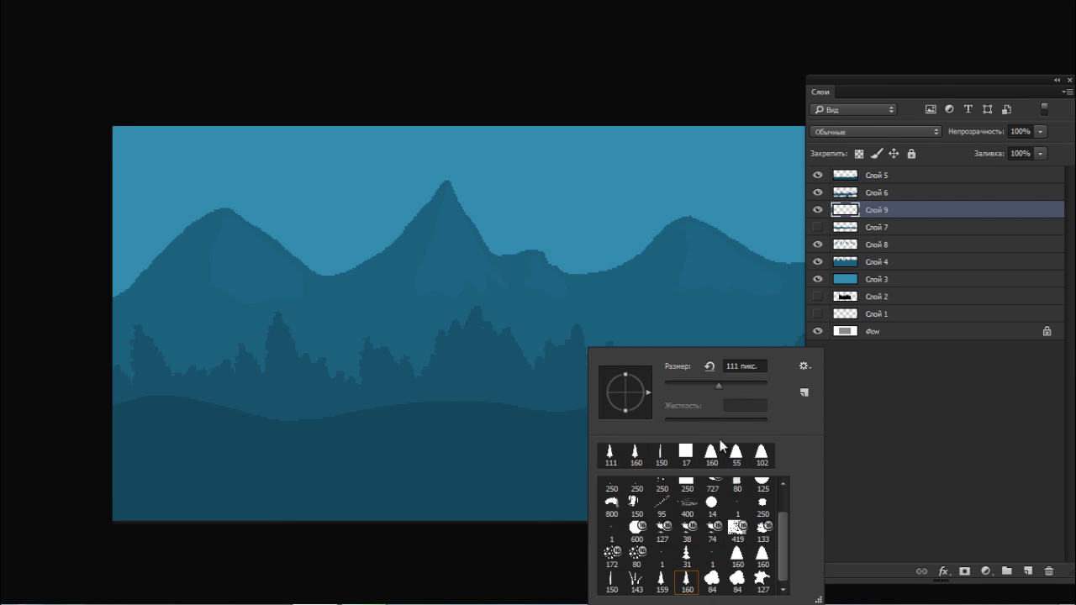
drag(718, 388, 705, 389)
drag(121, 411, 252, 405)
key(v)
key(ctrl+z)
key(Tab)
key(Tab)
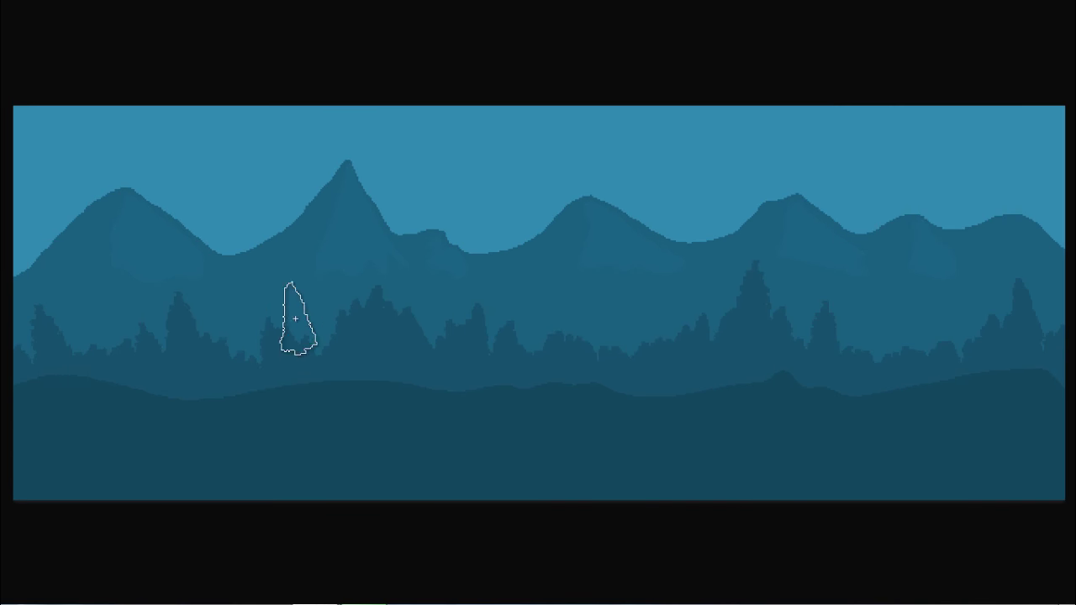
Step: Paint a row of overlapping firs behind the darker trees across the full canvas width, and enlarge the brush
mouse_move(9, 344)
mouse_down()
mouse_move(122, 321)
mouse_move(155, 345)
mouse_move(201, 339)
mouse_move(135, 369)
mouse_move(264, 354)
mouse_move(277, 341)
mouse_move(384, 345)
mouse_move(463, 322)
mouse_move(431, 347)
mouse_move(470, 326)
mouse_move(552, 355)
mouse_move(526, 324)
mouse_move(549, 353)
mouse_move(616, 349)
mouse_move(551, 348)
mouse_move(634, 362)
mouse_move(628, 347)
mouse_move(700, 321)
mouse_move(704, 352)
mouse_move(761, 363)
mouse_move(837, 352)
mouse_move(817, 342)
mouse_move(887, 349)
mouse_move(795, 344)
mouse_move(846, 339)
mouse_move(924, 352)
mouse_move(966, 331)
mouse_move(889, 356)
mouse_move(1008, 348)
mouse_up()
key(space)
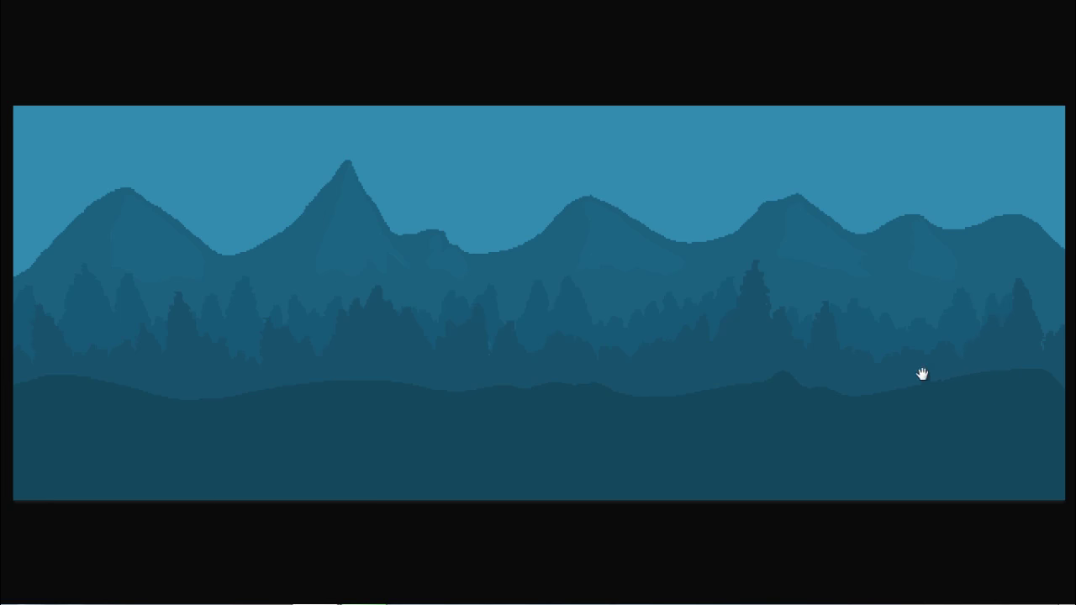
drag(905, 363, 834, 353)
click(982, 304)
key(])
key(])
key(])
key(])
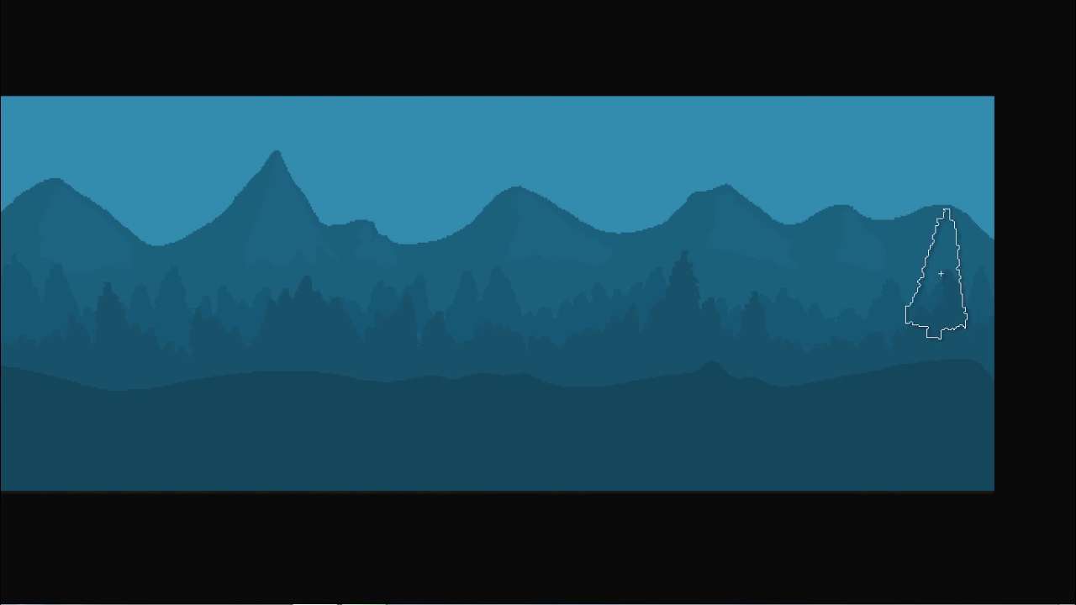
Step: Sample the light facet colour, outline a freehand facet on the last mountain and fill it on the facet layer
key(l)
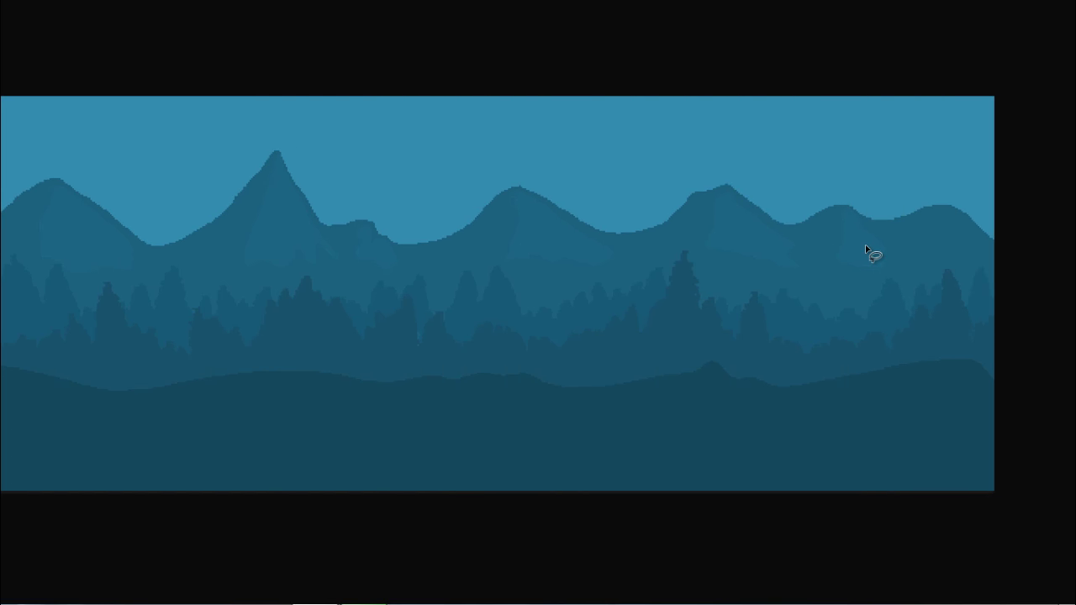
key(b)
alt+click(862, 250)
key(l)
drag(952, 214, 921, 261)
mouse_move(981, 259)
mouse_down()
mouse_move(983, 238)
mouse_move(953, 210)
mouse_up()
key(Tab)
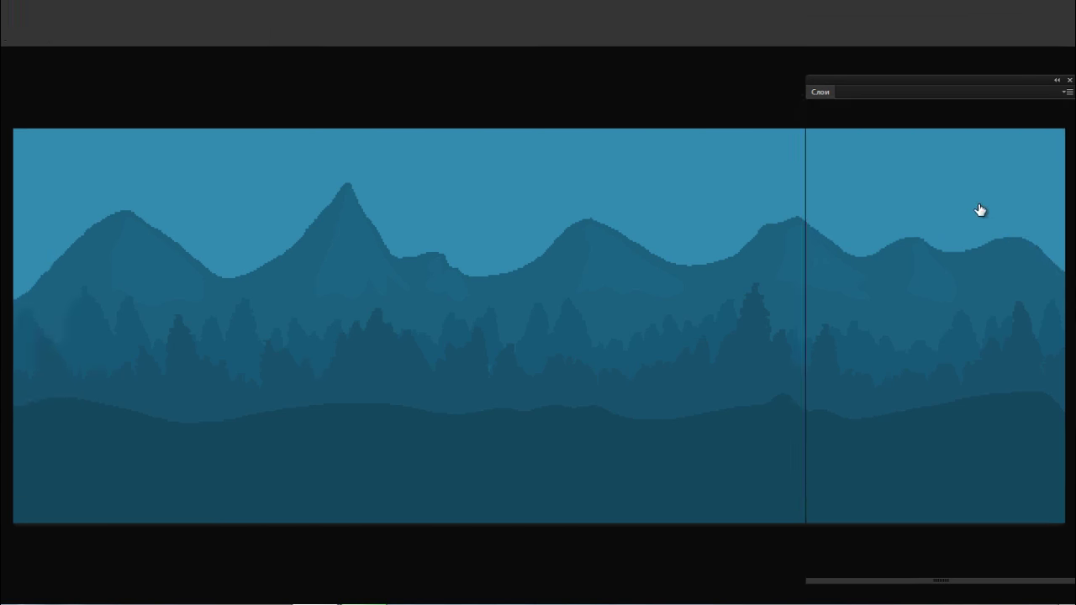
key(f)
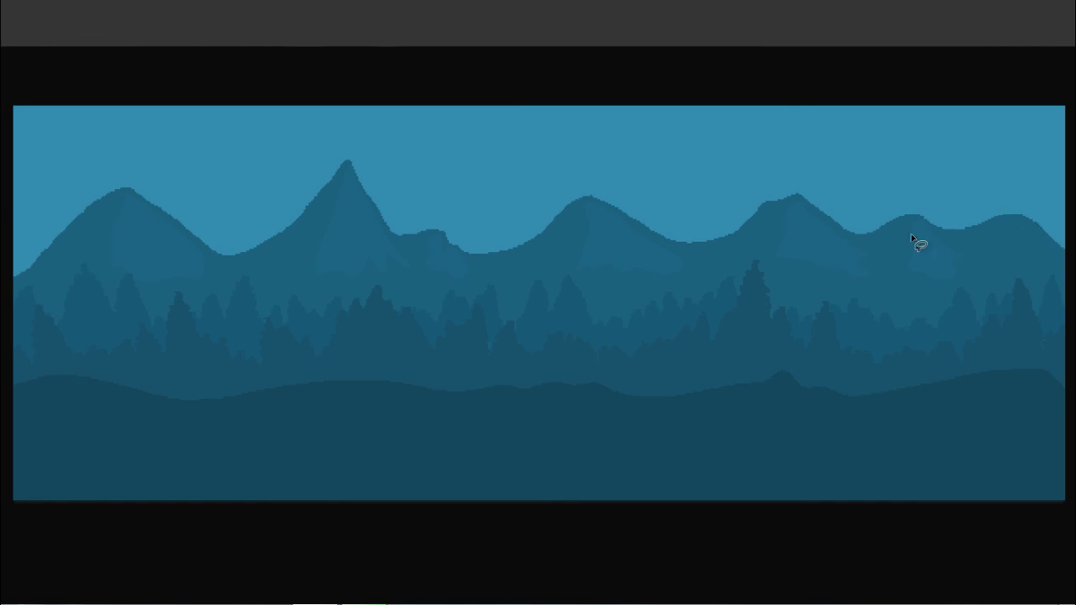
key(f)
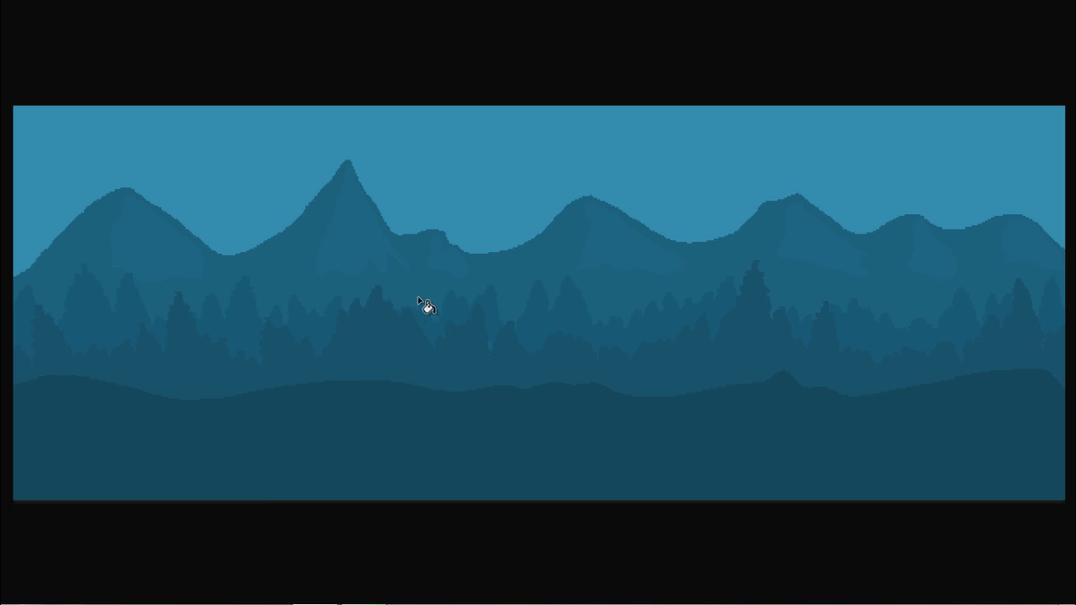
Step: Choose the square pixel brush at 13 px and try extending the first mountain's light facet out to its slope edge
key(b)
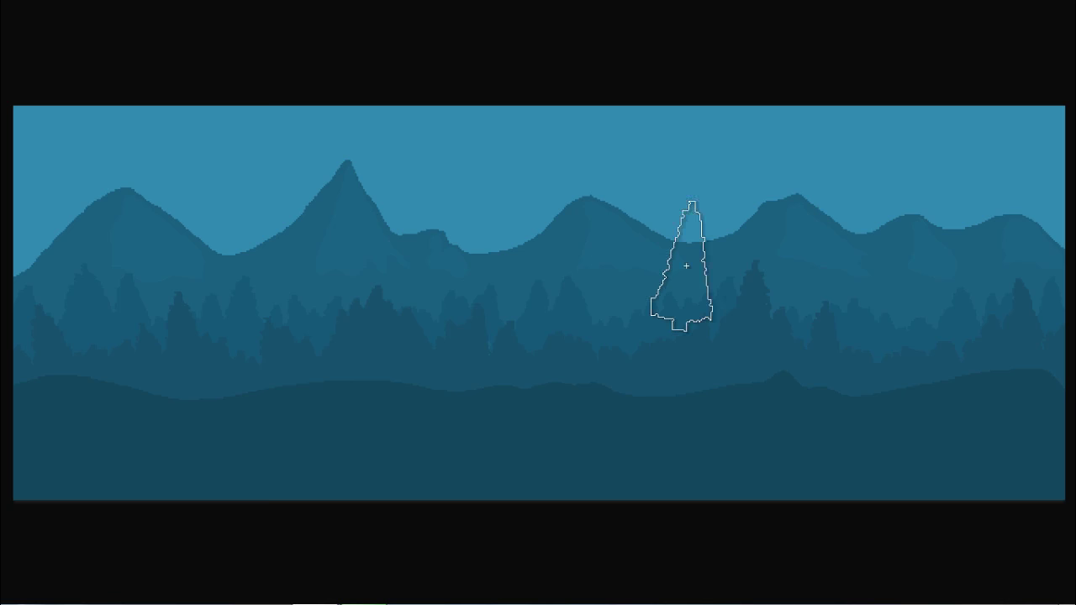
mouse_move(686, 266)
mouse_down()
mouse_move(818, 245)
mouse_move(833, 314)
mouse_move(560, 262)
mouse_move(449, 221)
mouse_move(492, 186)
mouse_move(712, 239)
mouse_up()
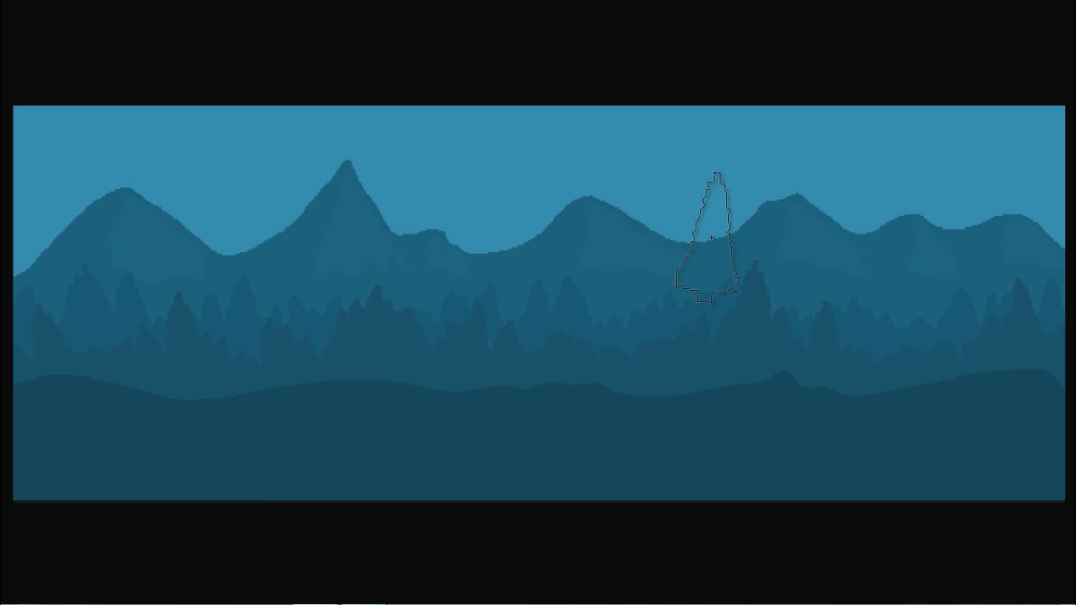
key(z)
drag(613, 235, 690, 225)
key(space)
drag(283, 240, 452, 250)
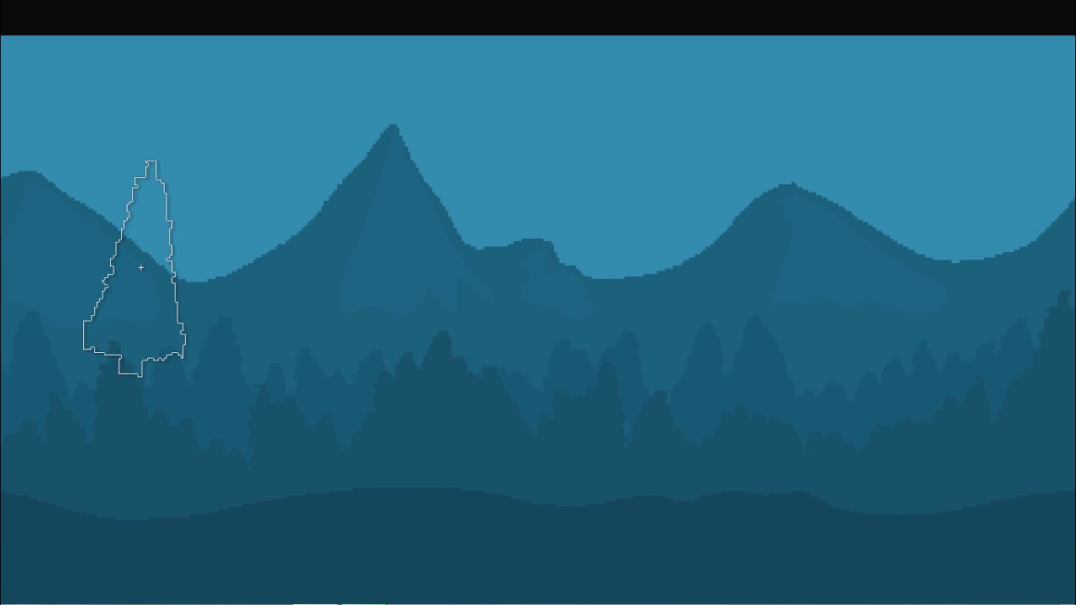
right_click(150, 270)
click(277, 464)
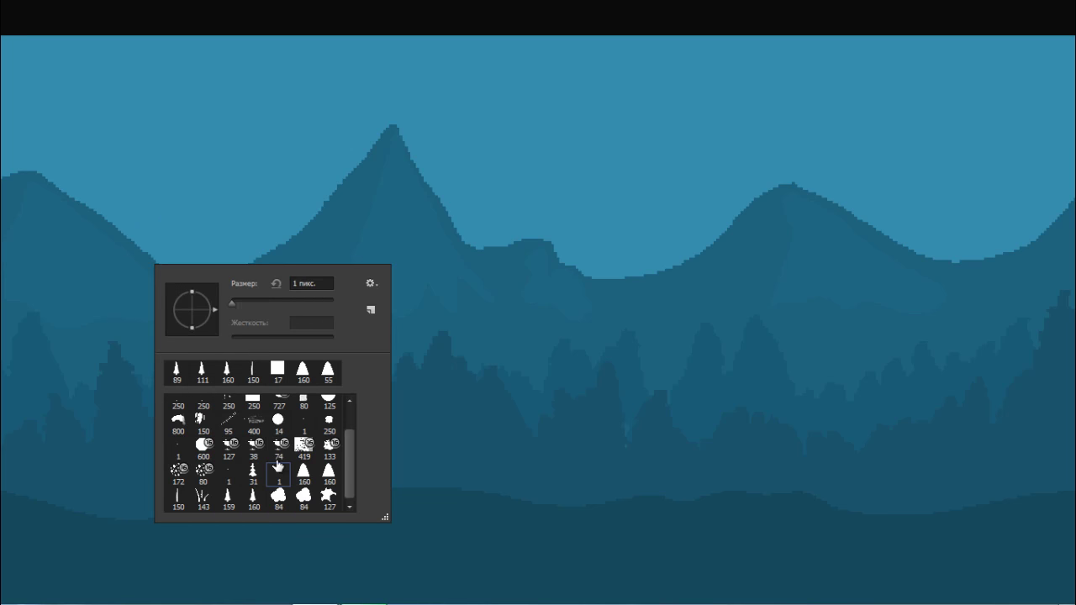
click(236, 303)
mouse_move(41, 201)
mouse_down()
mouse_move(125, 272)
mouse_move(151, 260)
mouse_up()
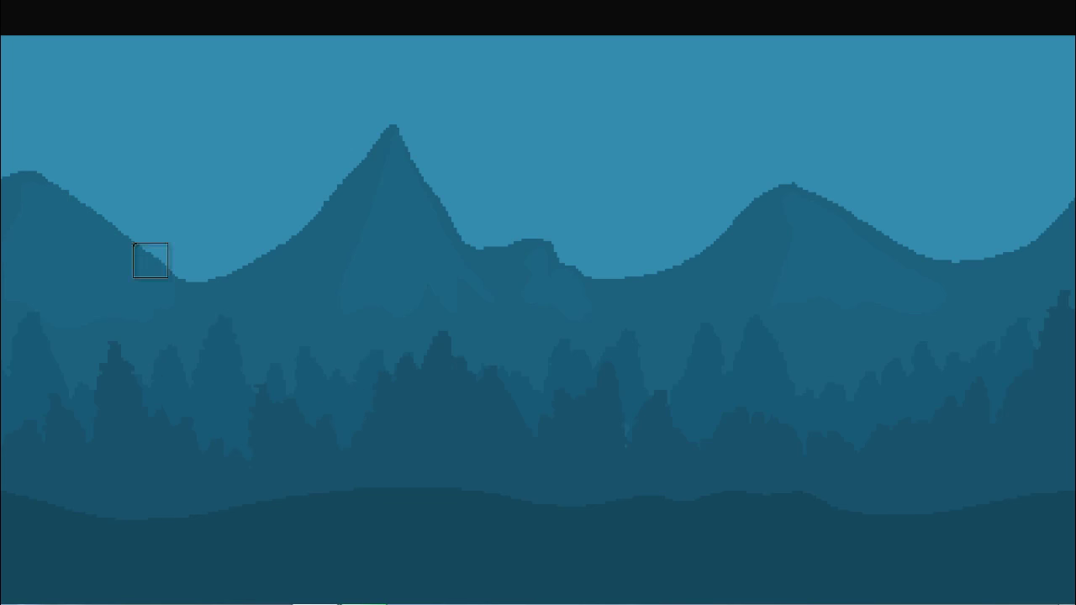
Step: Paint the light facets out to the mountains' slope edges on Слой 8 with the square brush, adding light patches above the trees
right_click(463, 235)
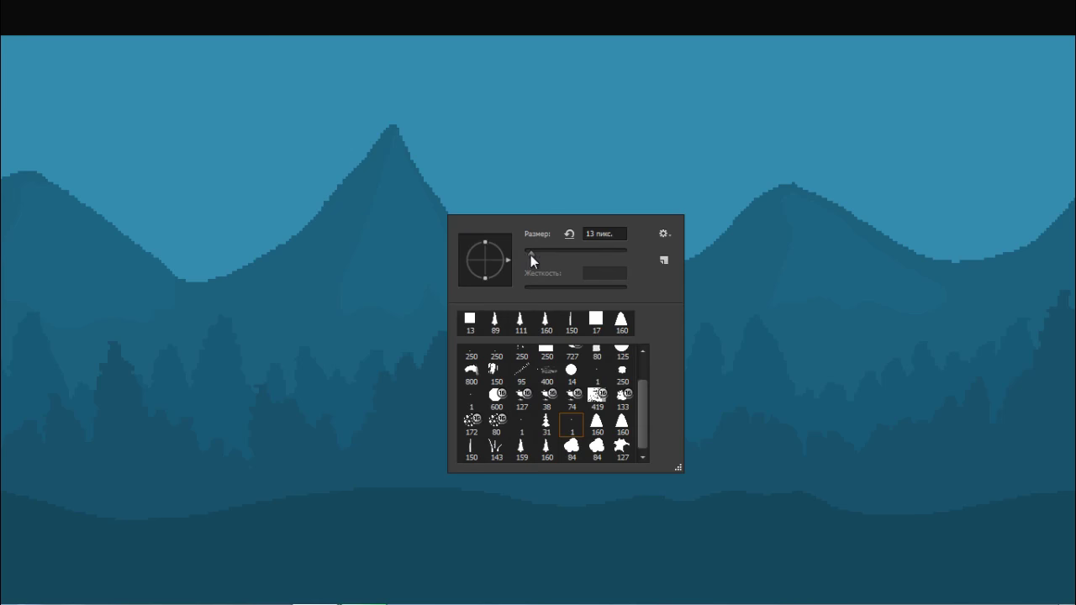
click(530, 255)
click(428, 231)
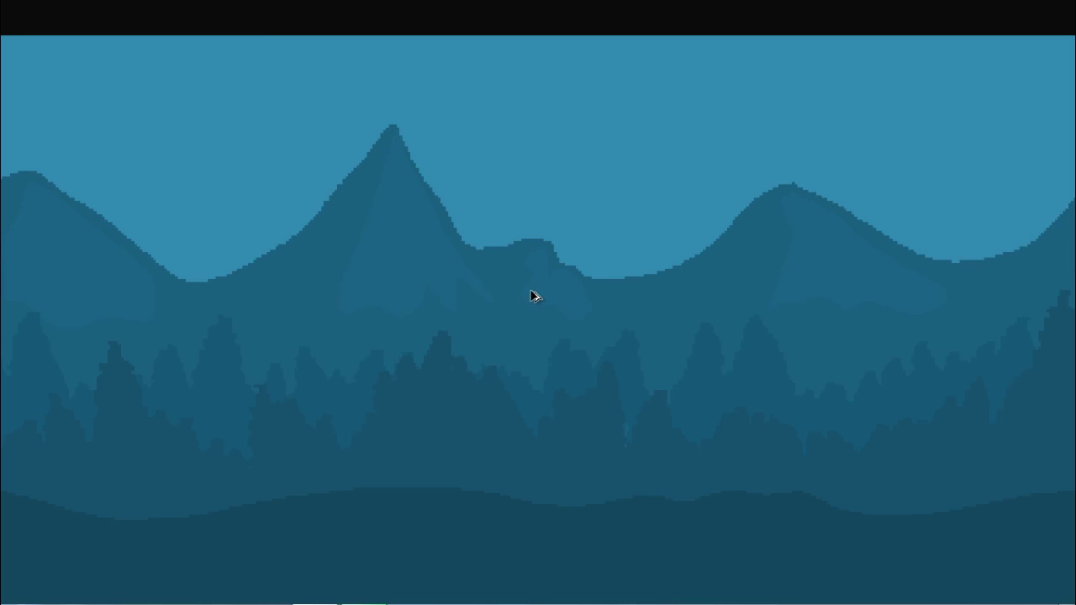
key(f)
click(817, 245)
click(817, 244)
key(f)
key(f)
drag(945, 257, 874, 228)
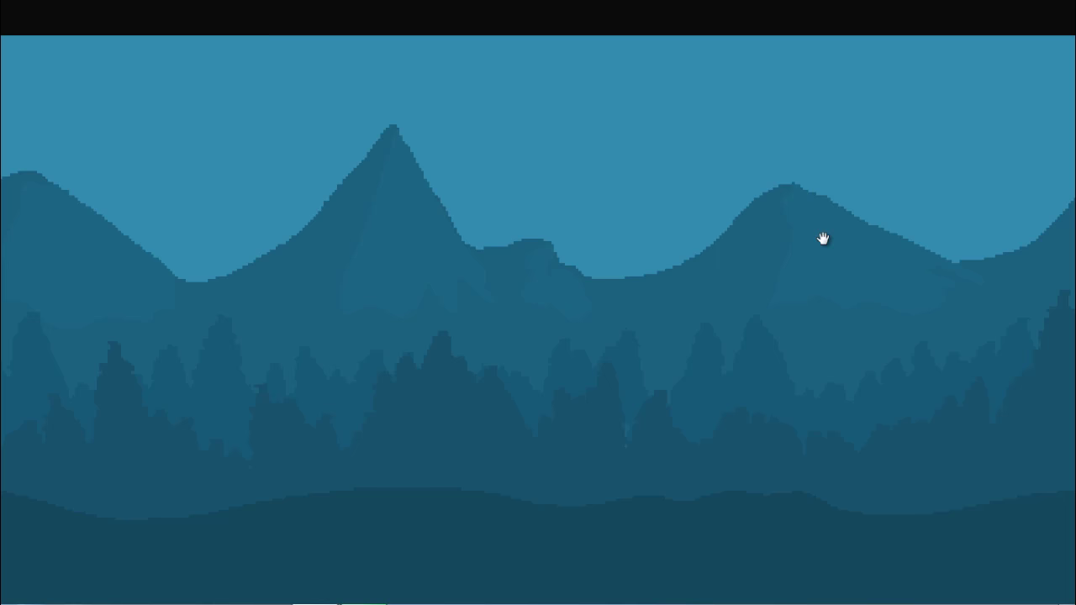
scroll(704, 327, down, 3)
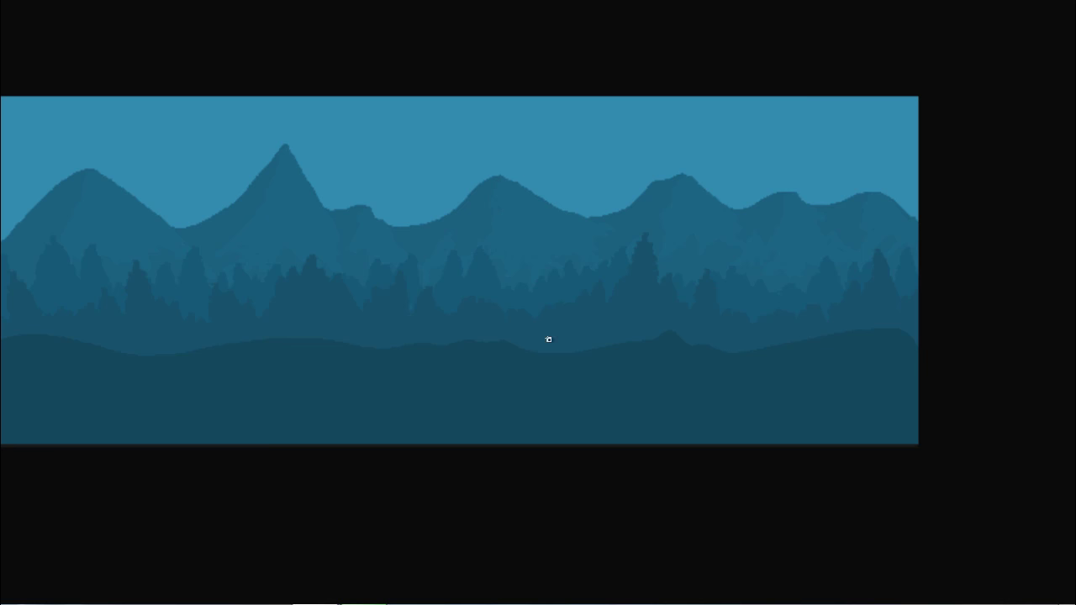
drag(560, 360, 668, 352)
Step: Compare the landscape with and without the tree layers Слой 9 and Слой 6
key(F7)
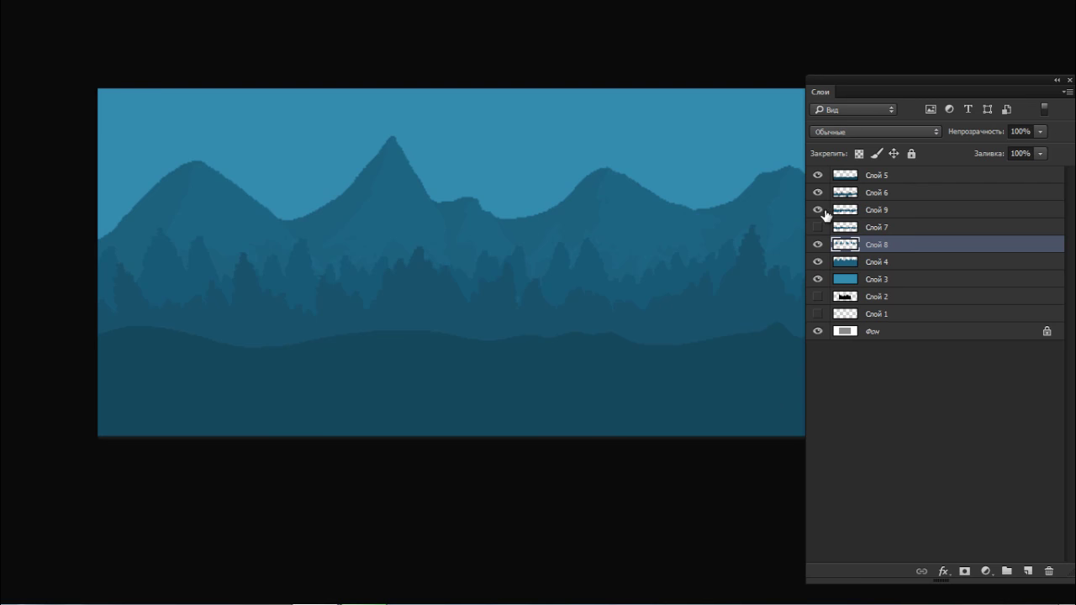
click(818, 210)
click(818, 210)
click(818, 210)
click(818, 210)
click(818, 193)
click(818, 194)
Step: Darken the front tree layer (Слой 6) with Levels by raising its input black point slightly
click(844, 193)
key(ctrl+l)
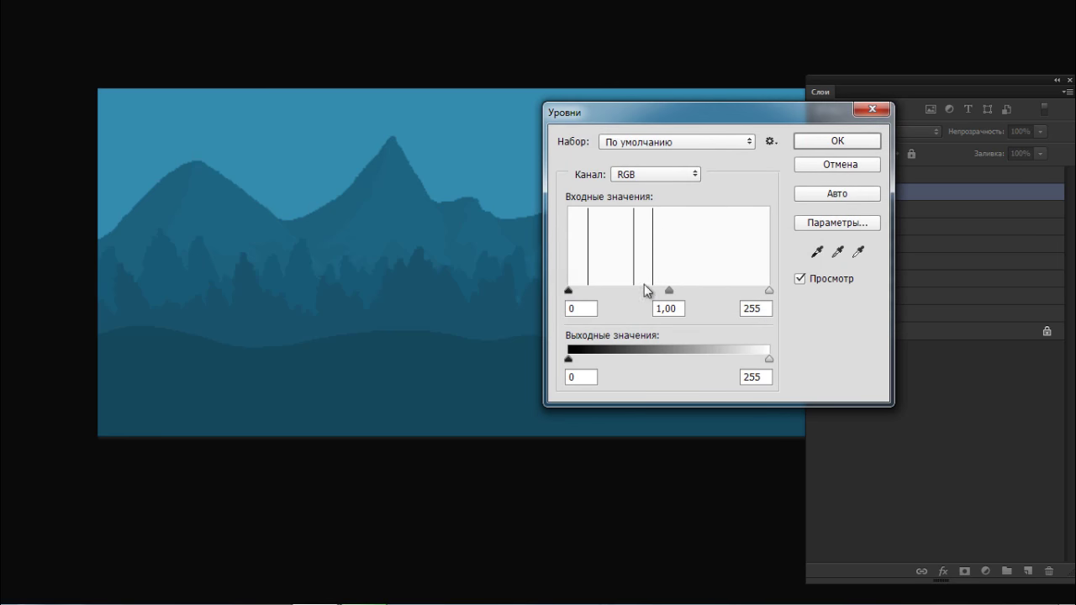
drag(569, 291, 574, 292)
click(826, 148)
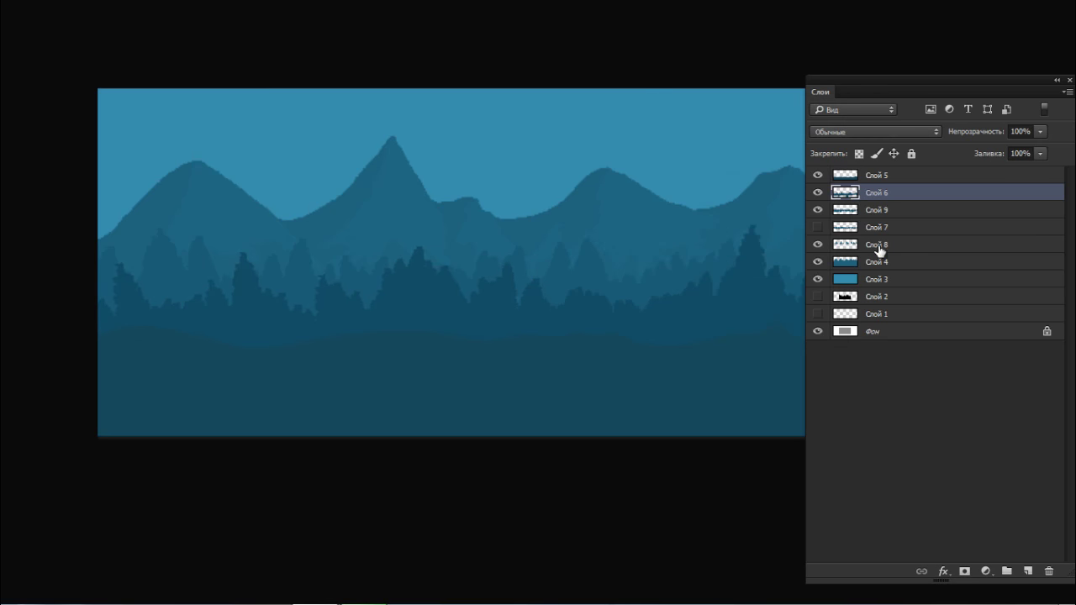
Step: Add a layer above Слой 3, fill it with a lighter, brighter blue sky, and compare it with the previous sky
click(877, 281)
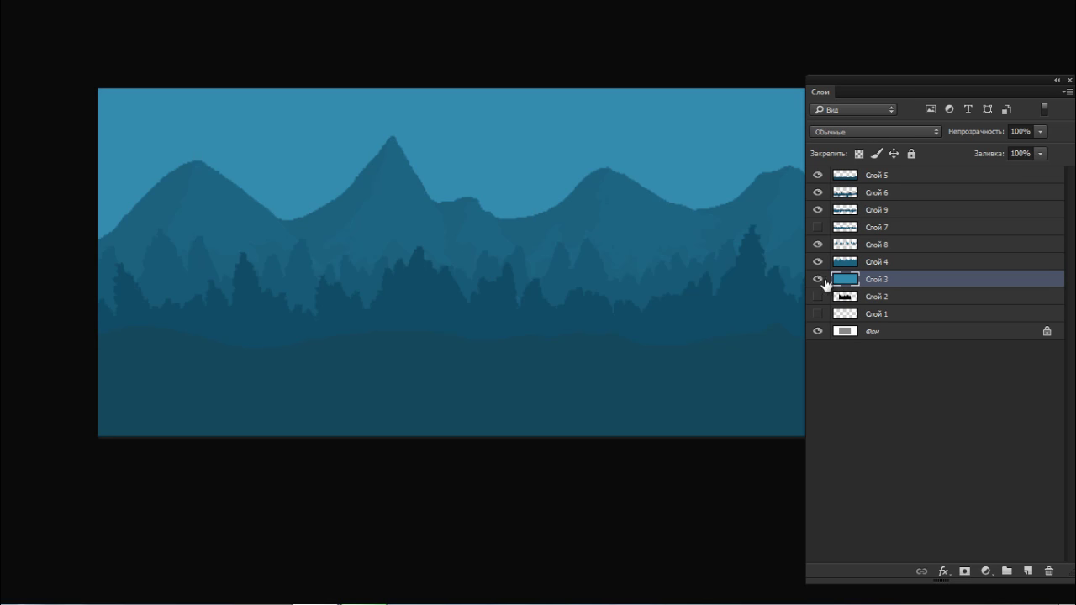
click(1028, 569)
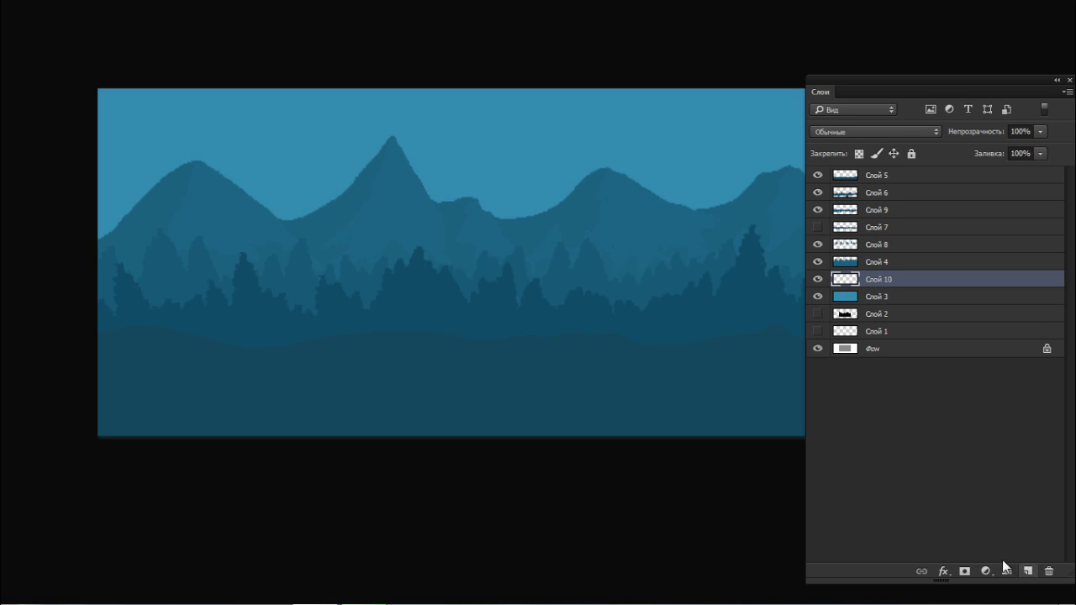
key(F6)
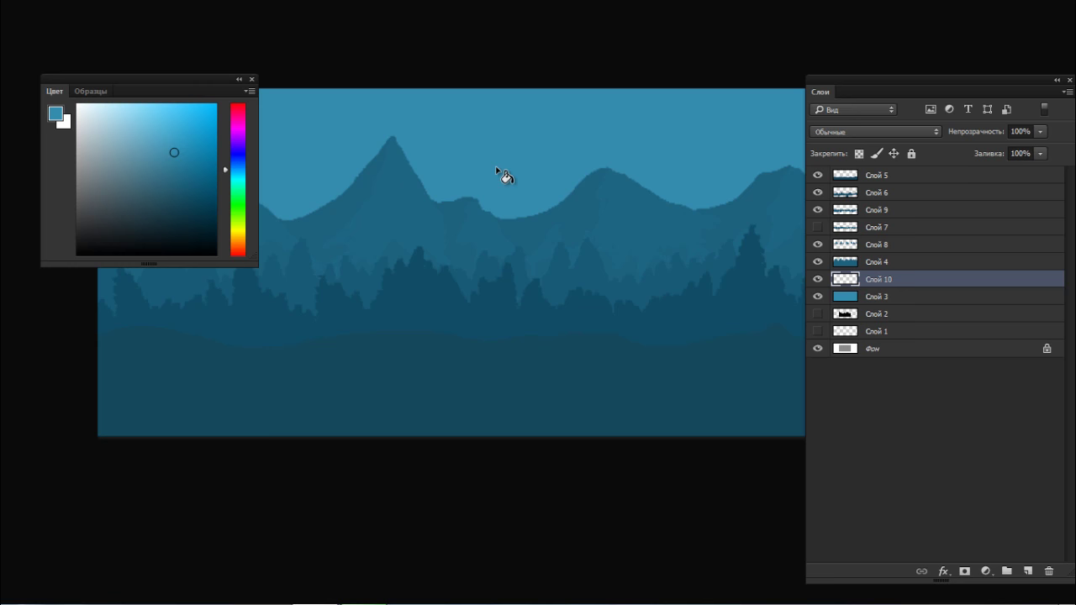
click(185, 126)
click(399, 135)
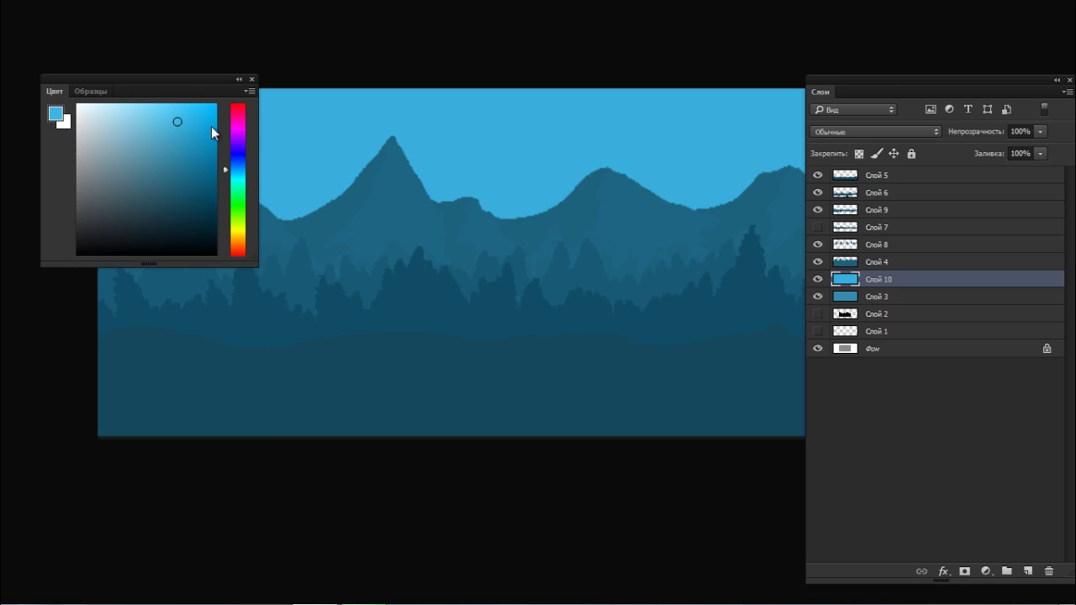
key(F6)
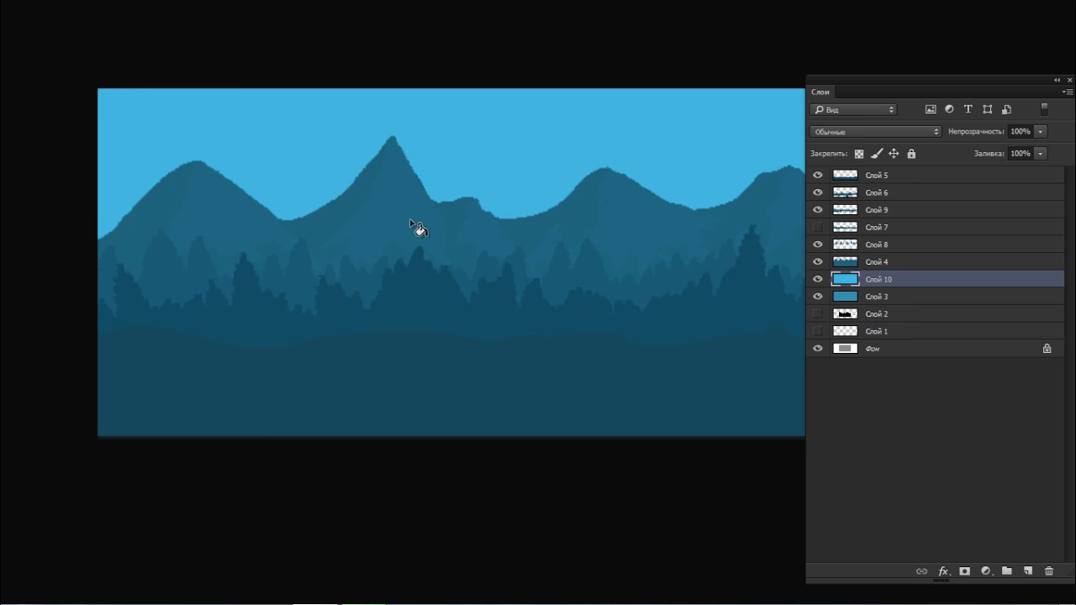
click(818, 279)
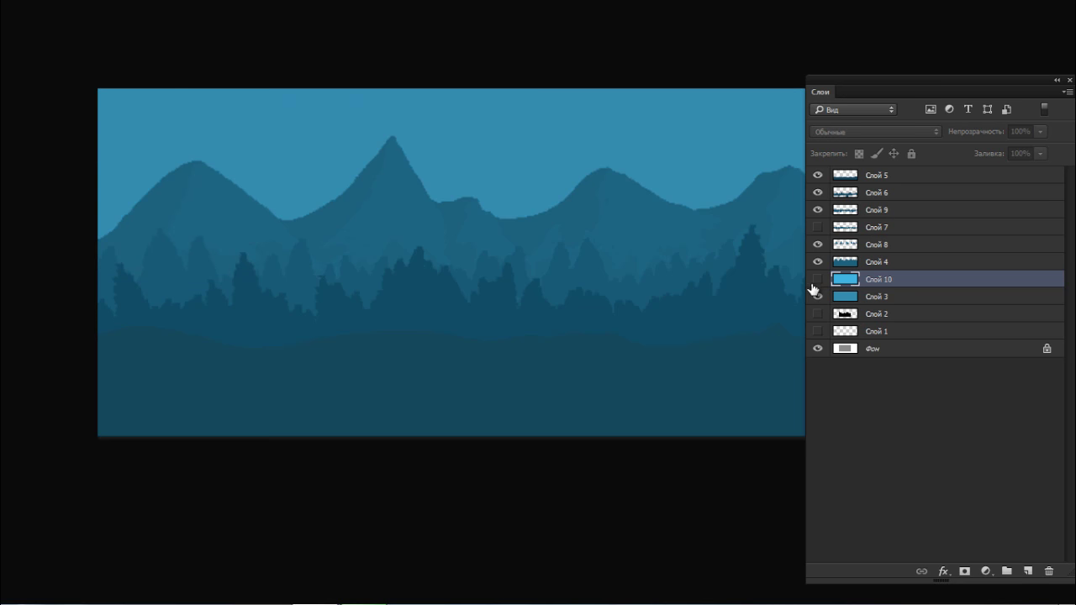
click(818, 280)
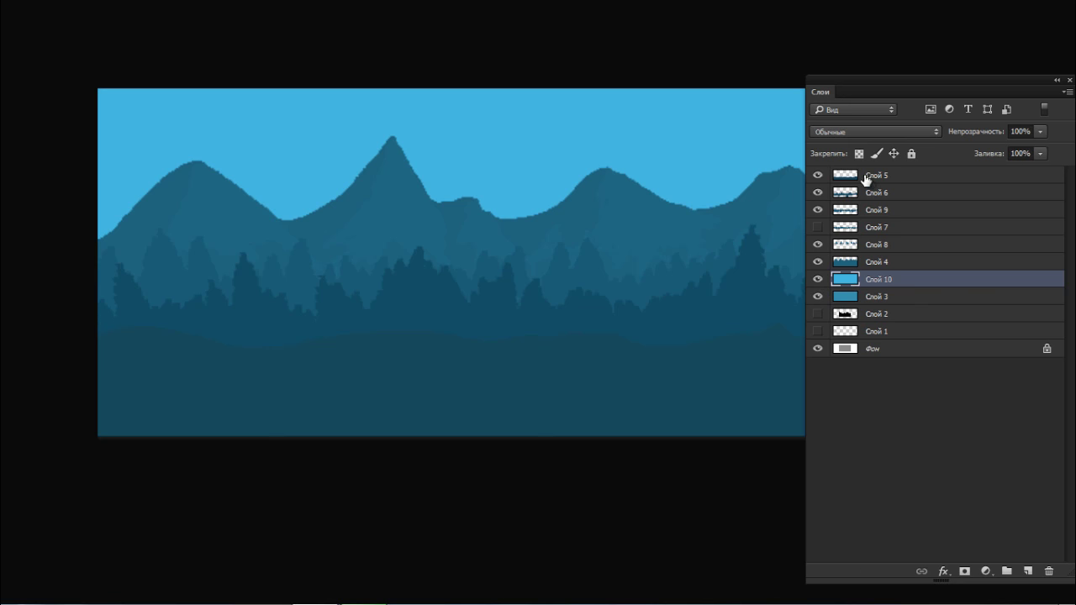
Step: Darken the foreground hill on Слой 5 with Levels, setting the input black point to 9
click(837, 178)
key(ctrl+l)
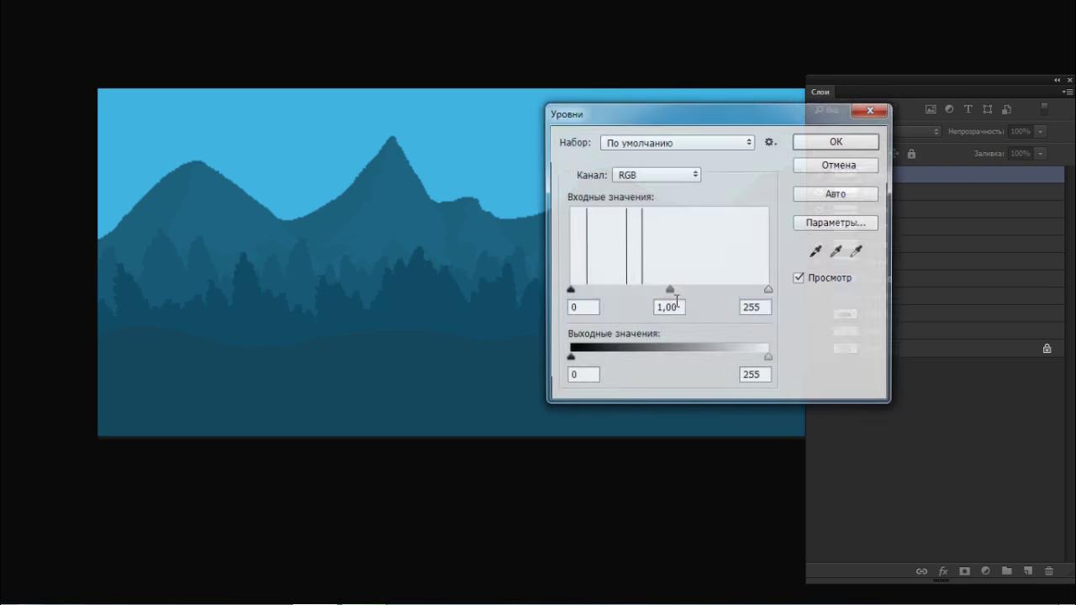
drag(579, 292, 575, 289)
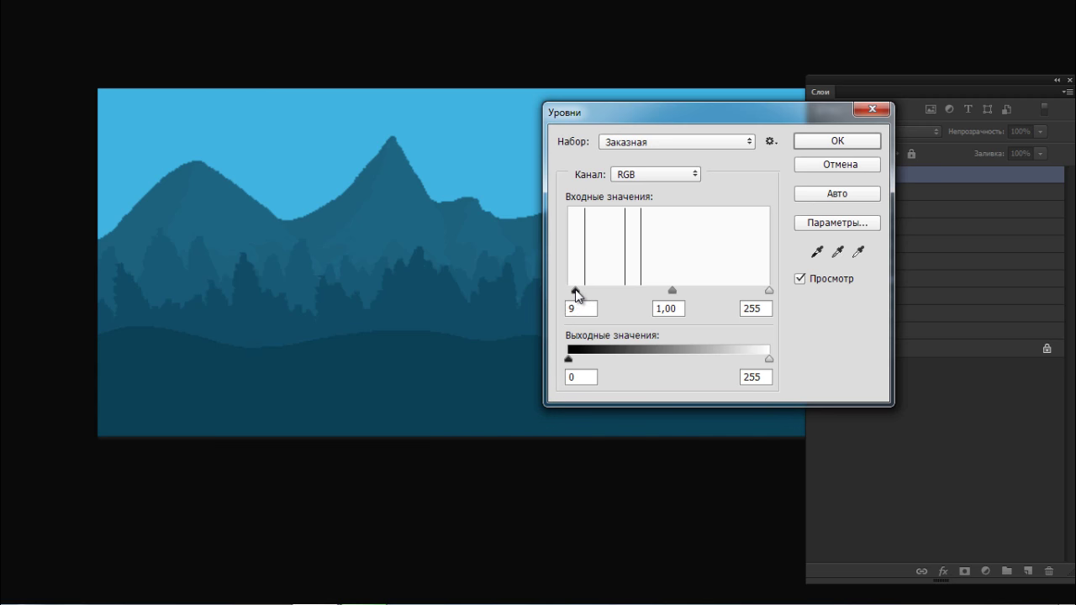
click(826, 142)
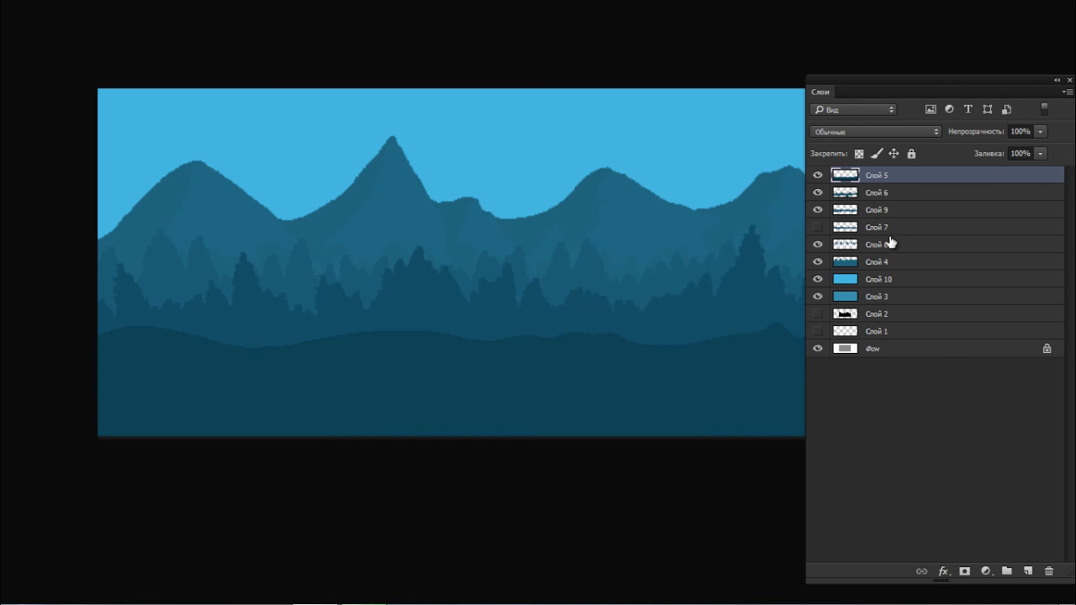
Step: Adjust the mountain layer Слой 4 with Levels, setting the input white point to 252 and raising the black point slightly
click(887, 262)
key(ctrl+l)
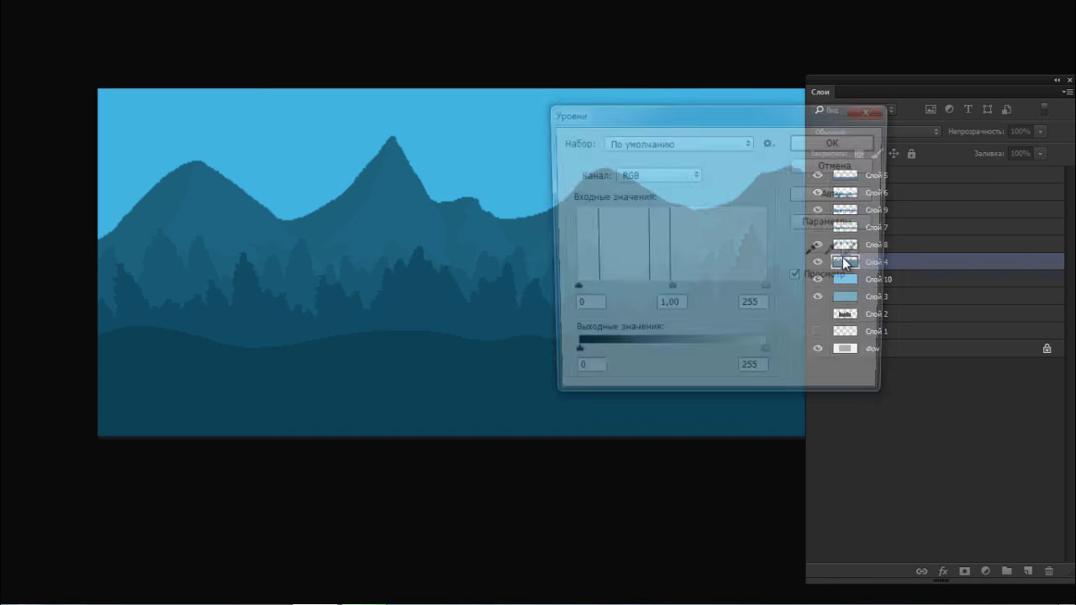
drag(771, 290, 767, 290)
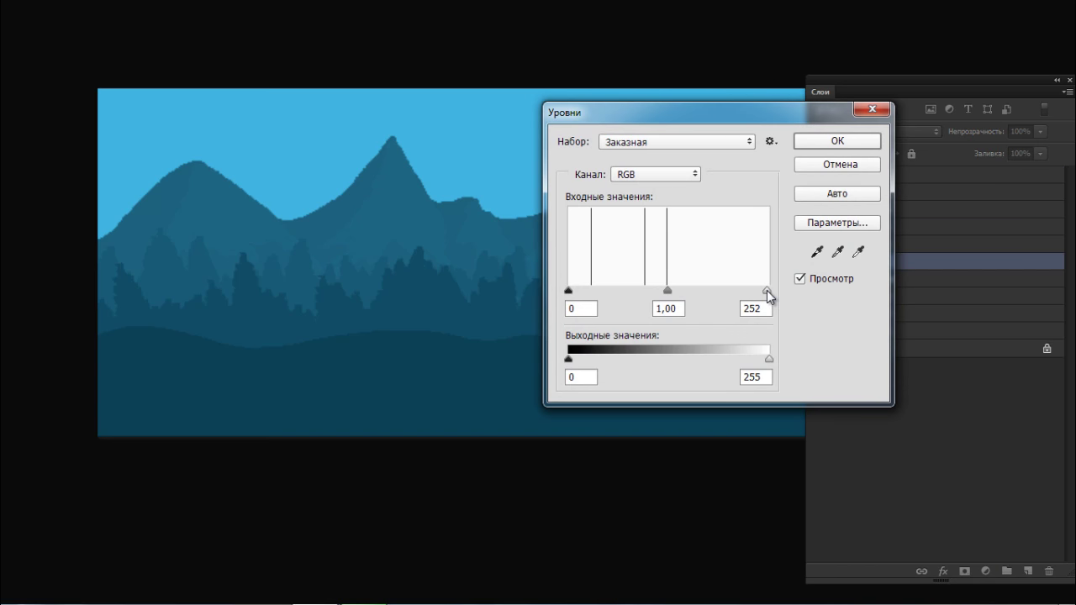
drag(569, 290, 573, 290)
click(838, 141)
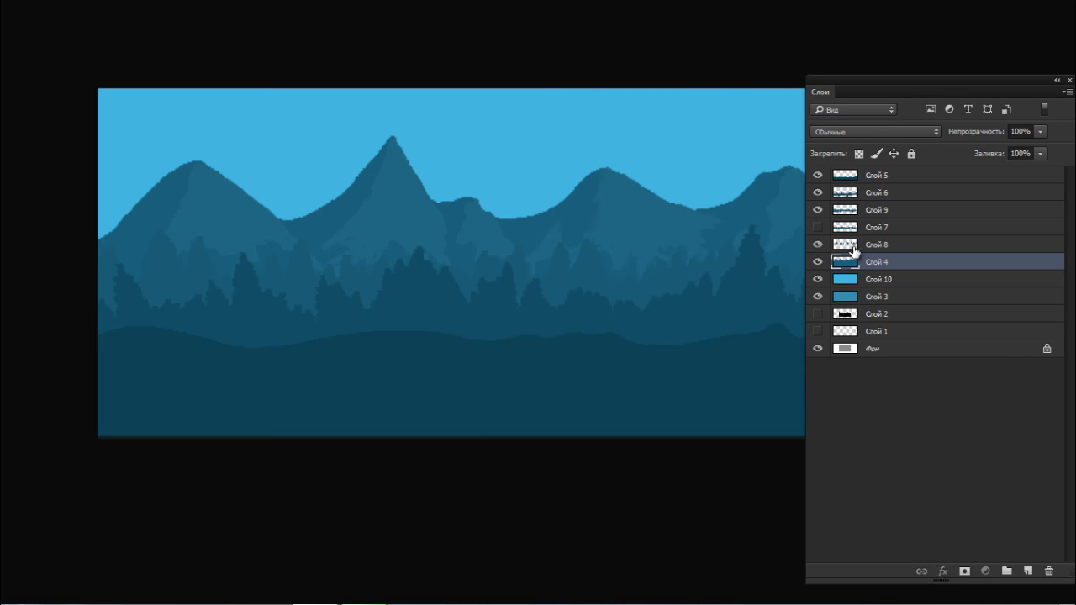
Step: Increase the contrast of the mountain facets on Слой 8 with Levels and merge them down into Слой 4
click(844, 245)
click(818, 244)
click(818, 244)
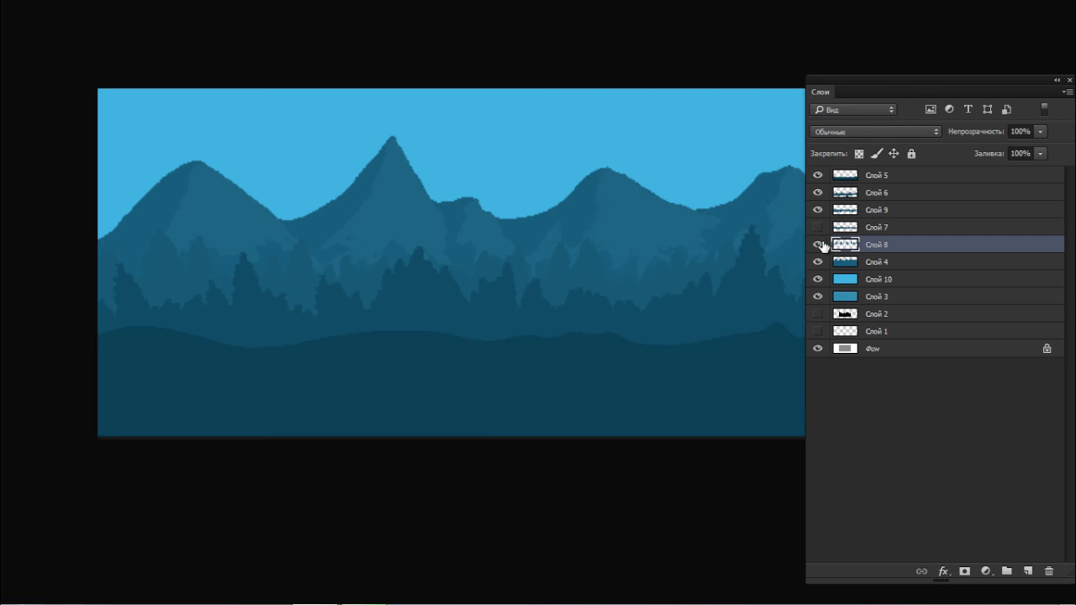
click(818, 244)
click(818, 245)
key(ctrl+l)
drag(570, 291, 571, 293)
drag(762, 292, 762, 292)
click(852, 143)
key(ctrl+e)
click(817, 243)
click(818, 245)
Step: Darken the rear tree layer (Слой 9) with Levels by raising the input black point and shifting the midtones darker
click(817, 210)
click(817, 209)
click(847, 212)
key(ctrl+l)
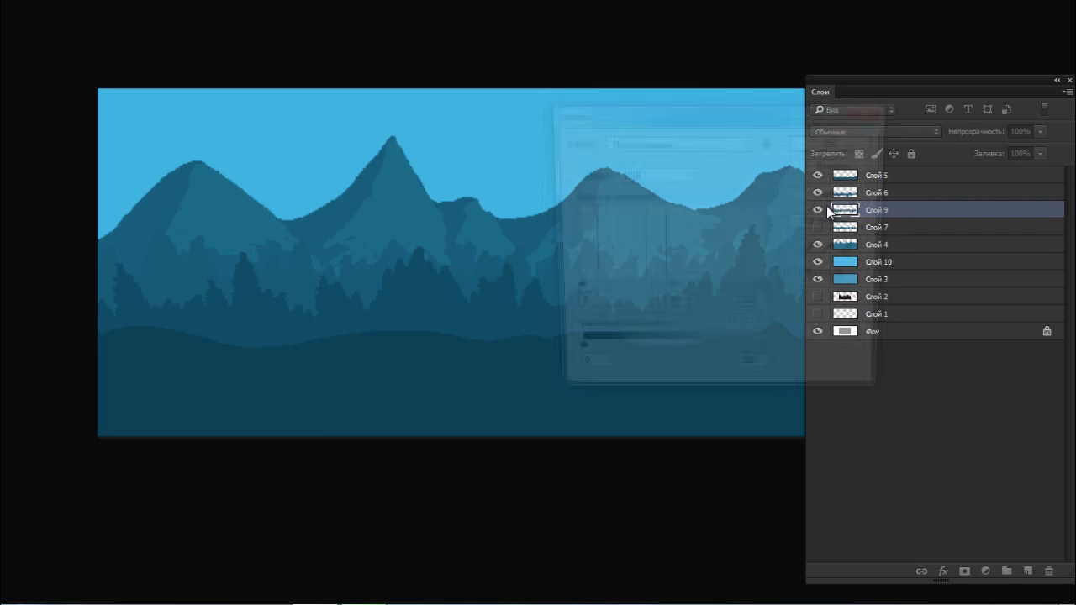
drag(574, 291, 577, 288)
mouse_move(675, 291)
mouse_down()
mouse_move(660, 294)
mouse_move(682, 293)
mouse_up()
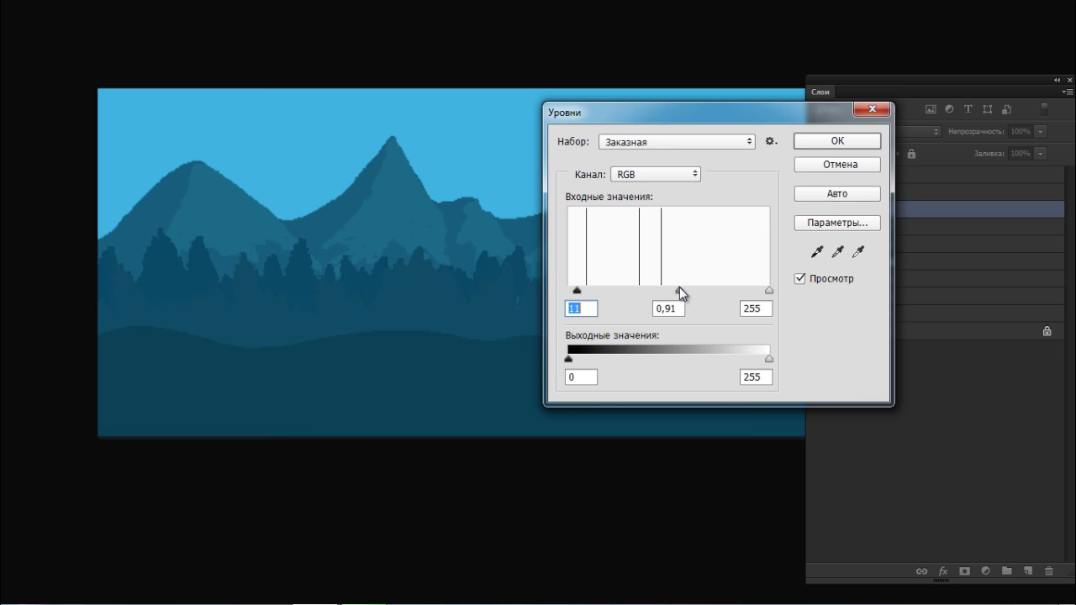
drag(673, 293, 676, 294)
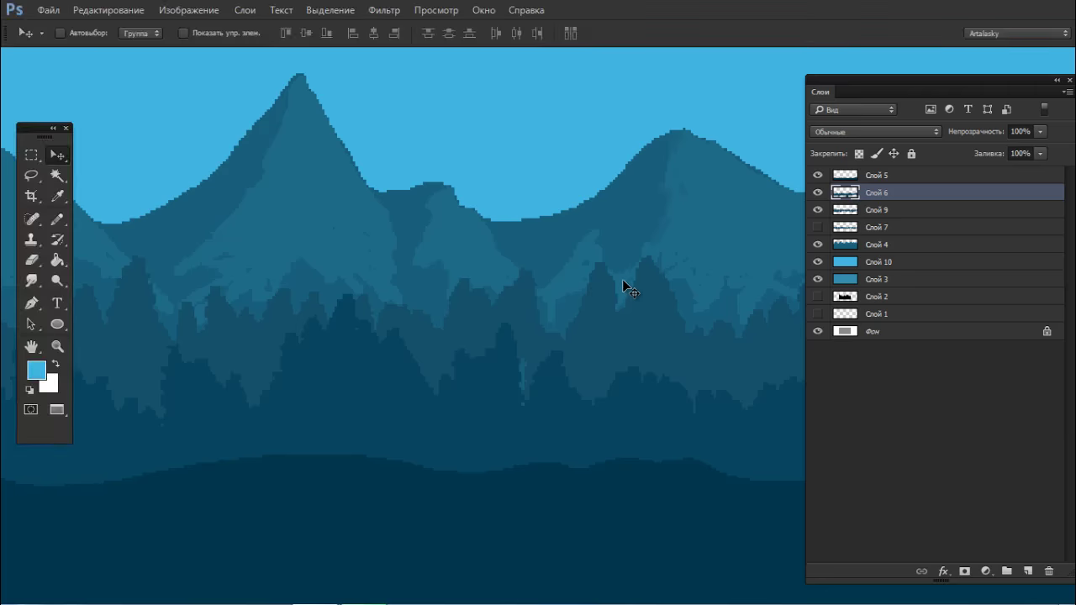
Step: Inspect the tree layers in full-screen view and paint over the light gap between the front trees near the centre
key(f)
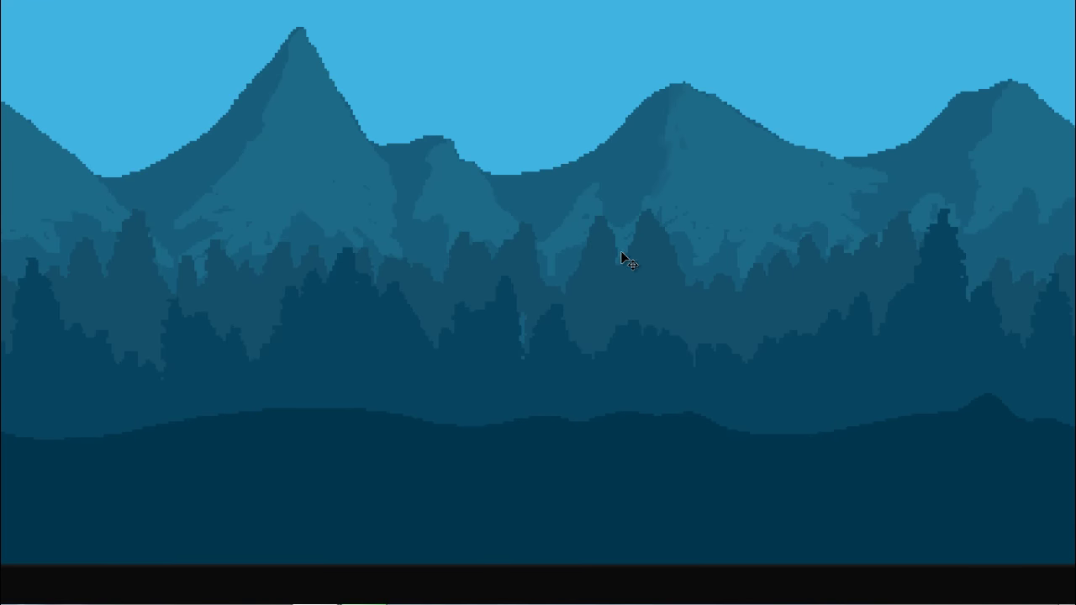
drag(621, 251, 598, 308)
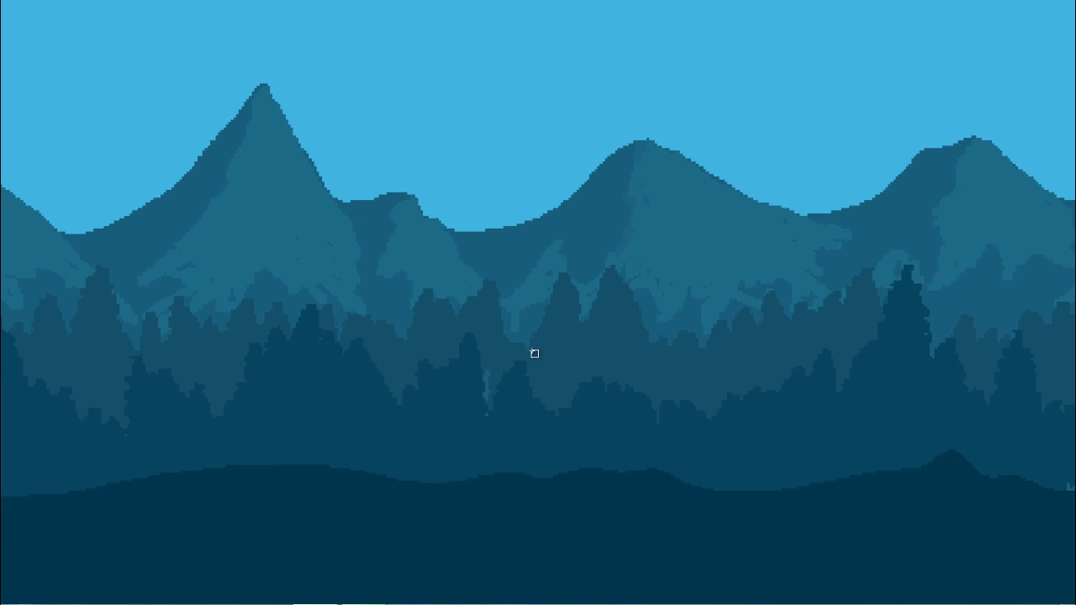
key(F7)
click(818, 193)
click(818, 193)
click(826, 213)
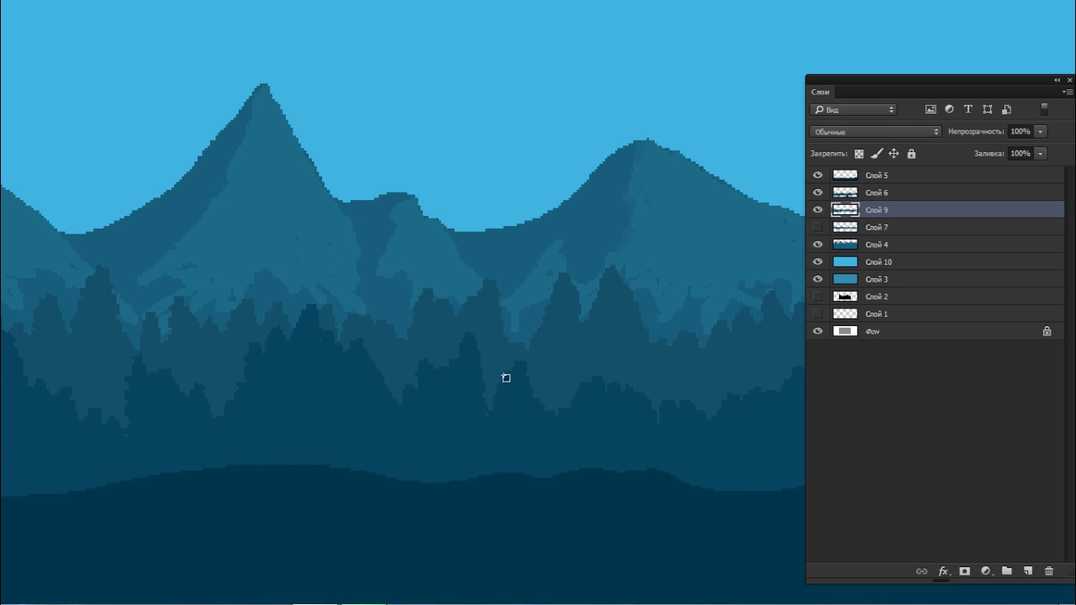
key(F7)
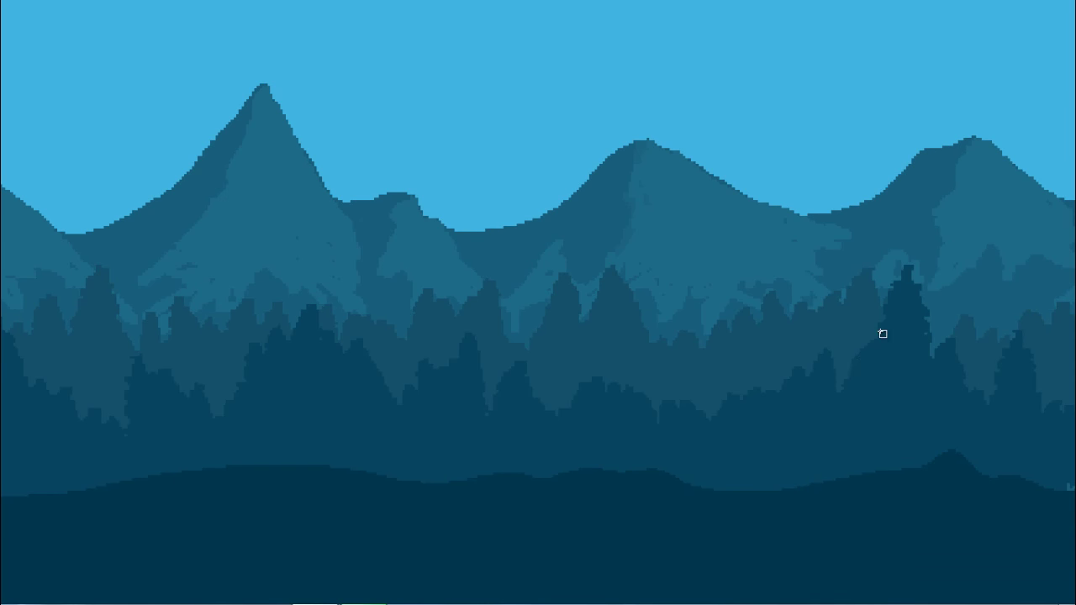
Step: Add a layer above Слой 6 and paint thin pointed tips on the front trees with a 1 px brush
key(F7)
click(879, 196)
click(818, 193)
click(818, 192)
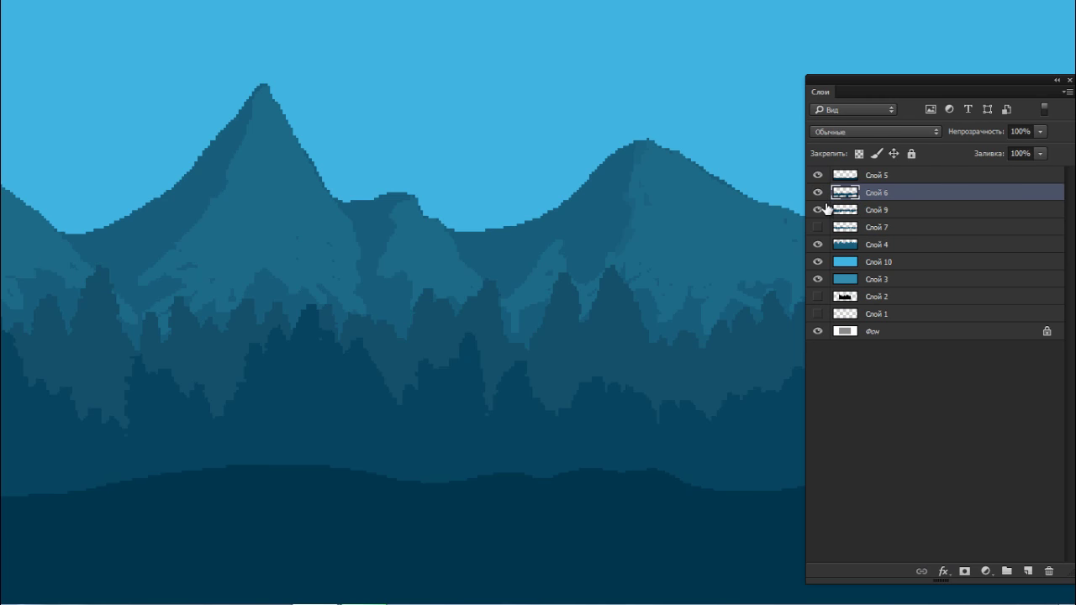
click(1027, 571)
right_click(442, 410)
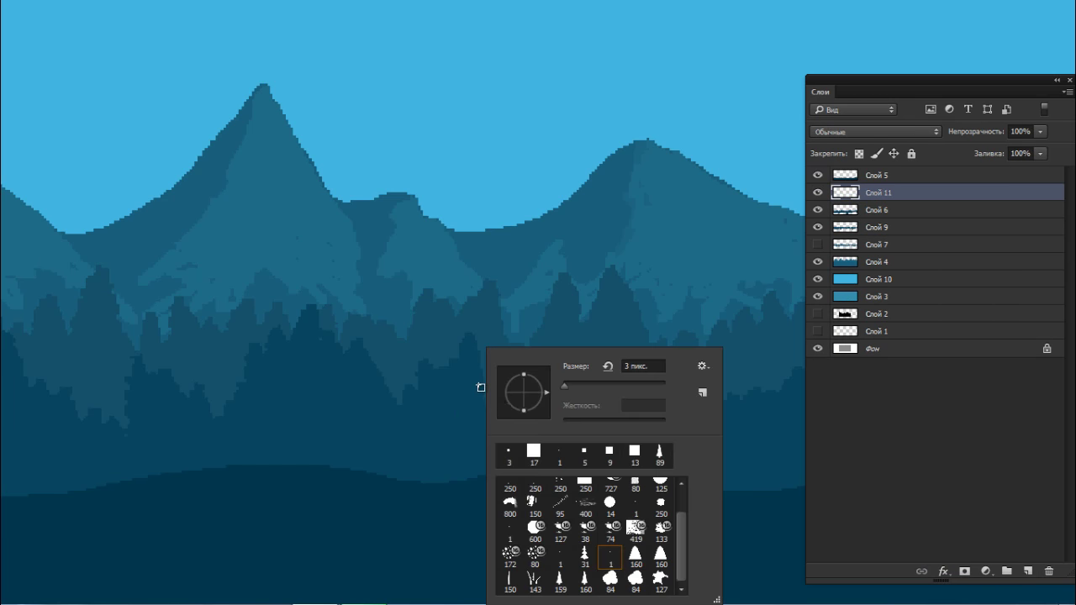
drag(561, 385, 501, 359)
click(450, 374)
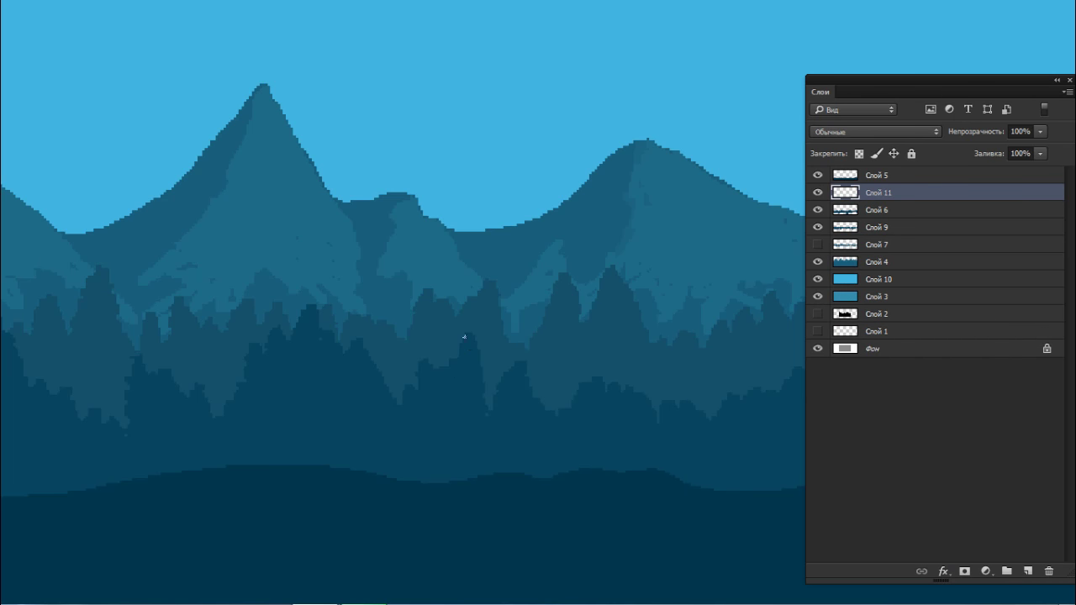
key(f)
key(f)
key(f)
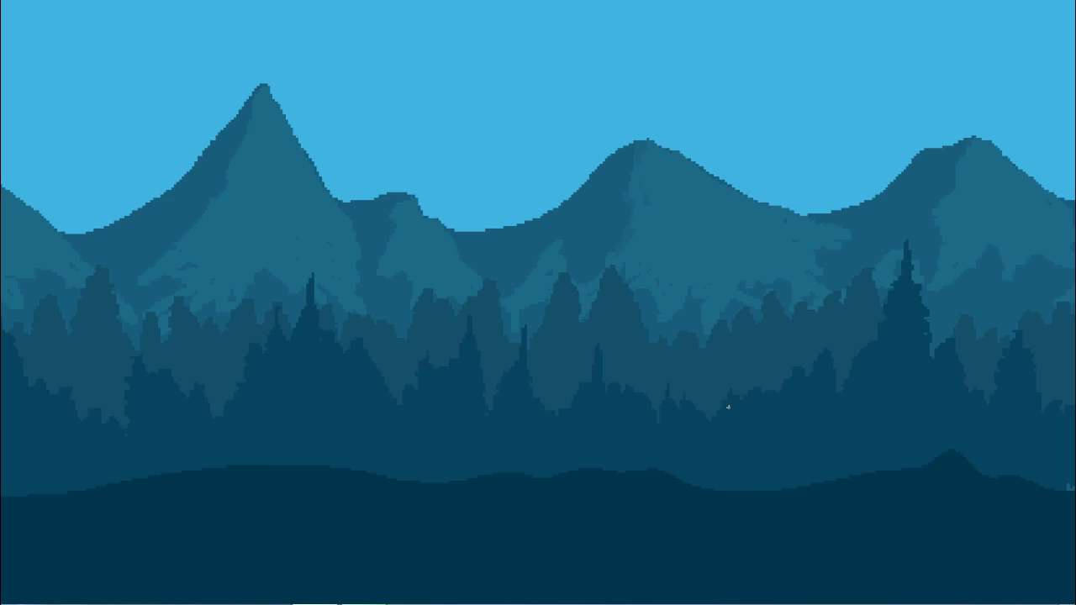
Step: Choose the tapered 150 px brush tip, reduce its size, and stamp pointed tips on the low front trees beside the tallest fir
right_click(748, 337)
click(770, 572)
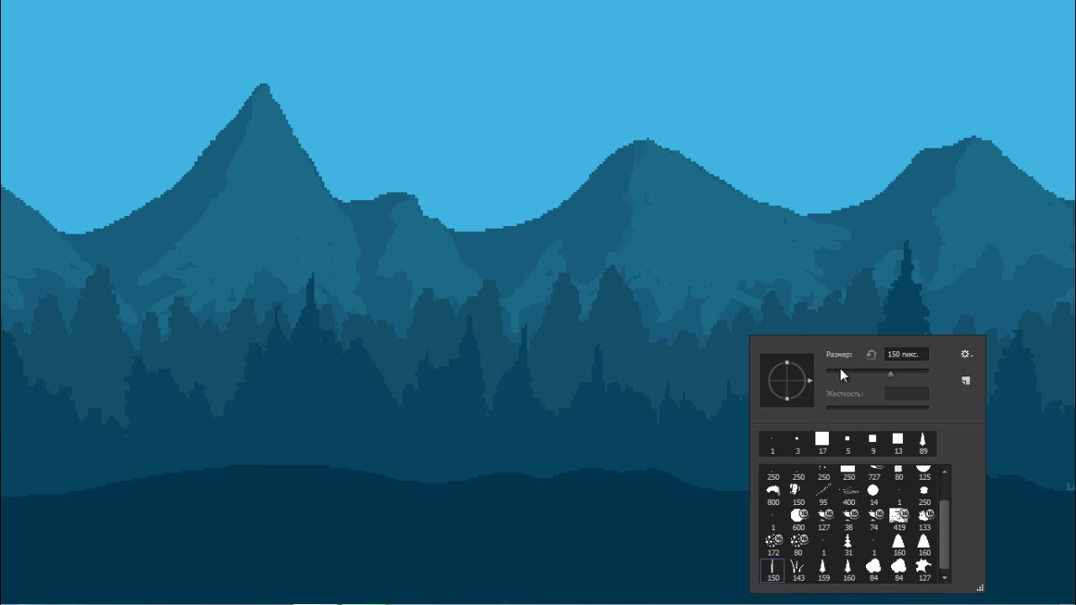
click(835, 372)
click(829, 374)
drag(731, 373, 740, 459)
right_click(740, 337)
drag(840, 380, 845, 372)
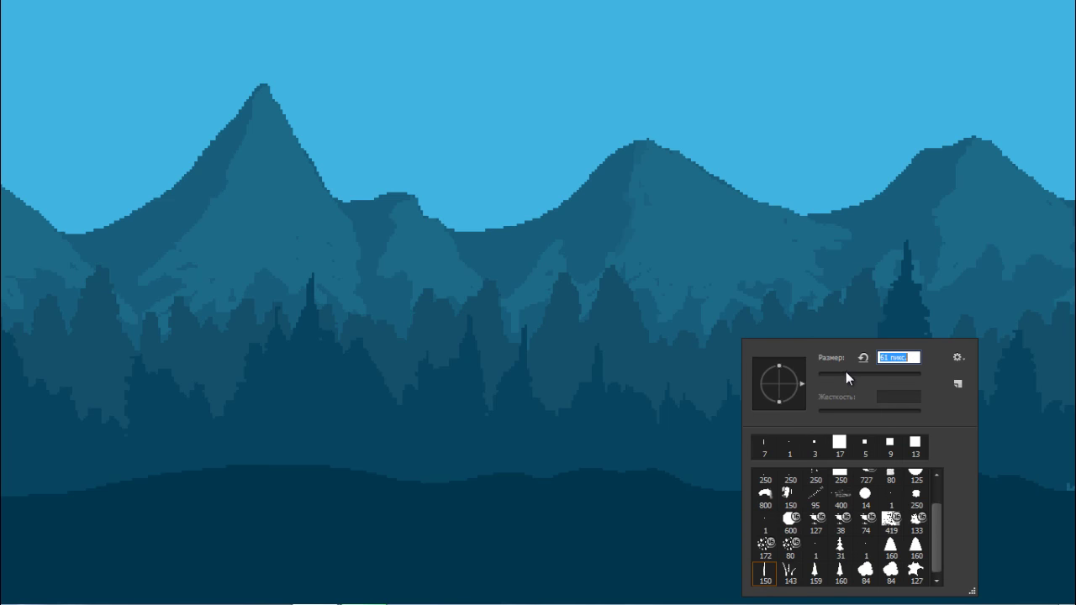
key(Return)
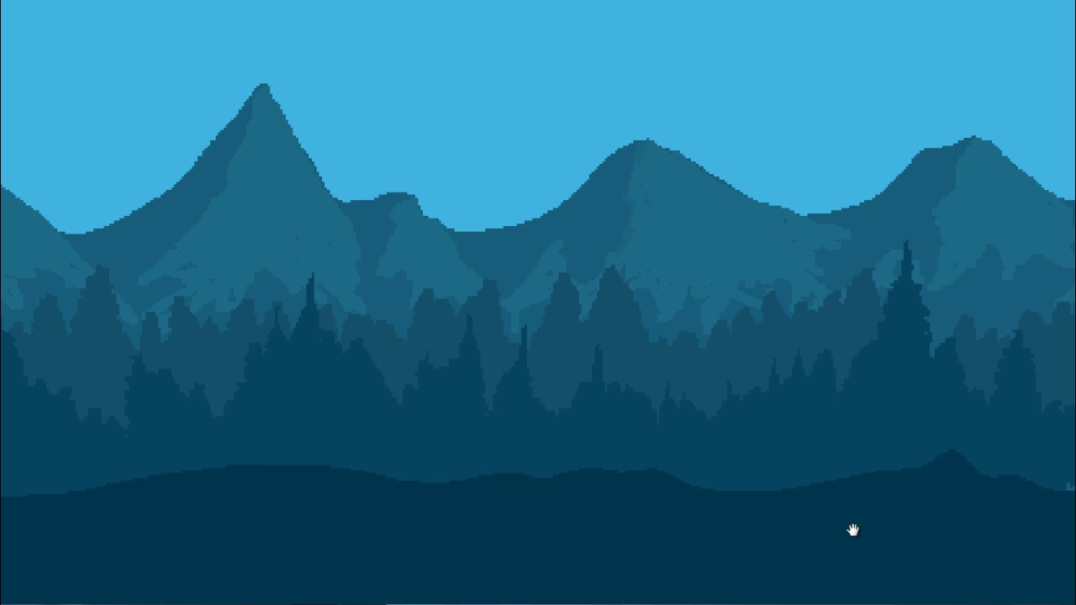
Step: Stamp pointed tips with the tapered brush on the front trees from the tallest fir to the landscape's right end
drag(815, 505, 710, 442)
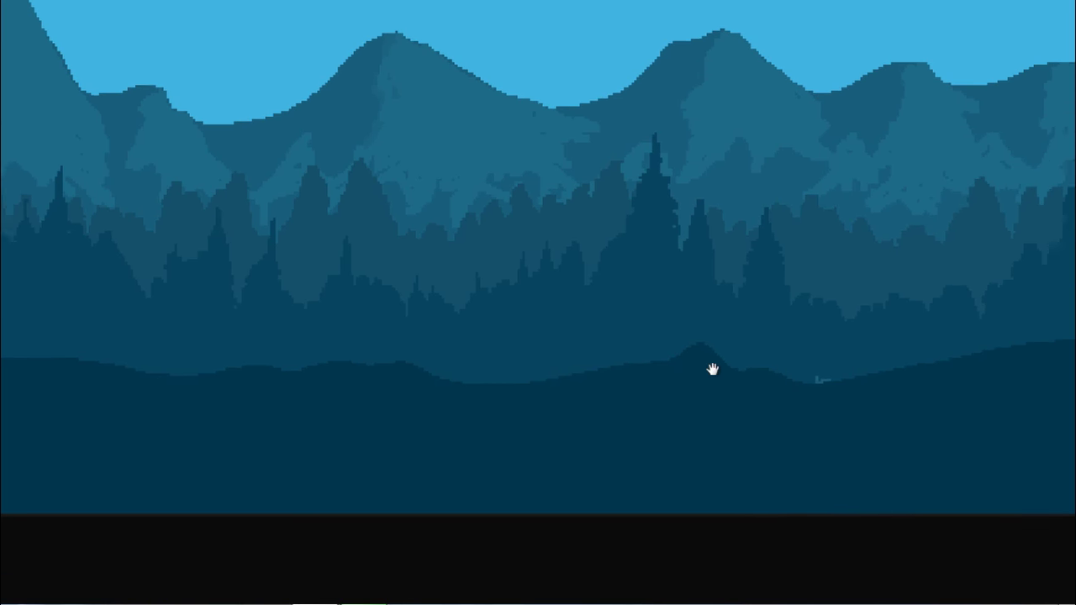
drag(908, 458, 756, 412)
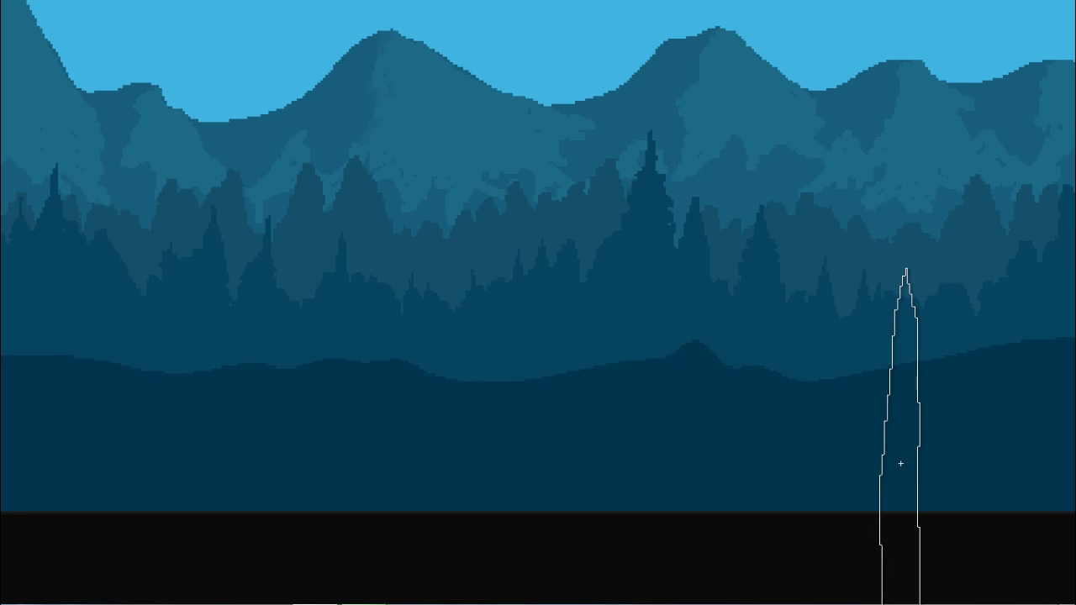
drag(975, 483, 732, 435)
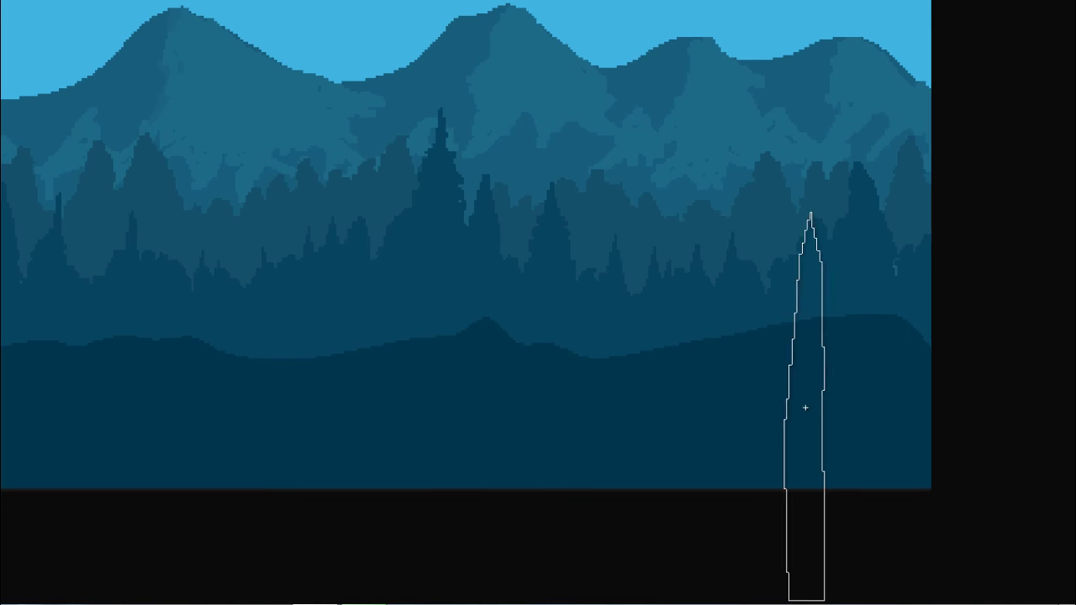
click(855, 331)
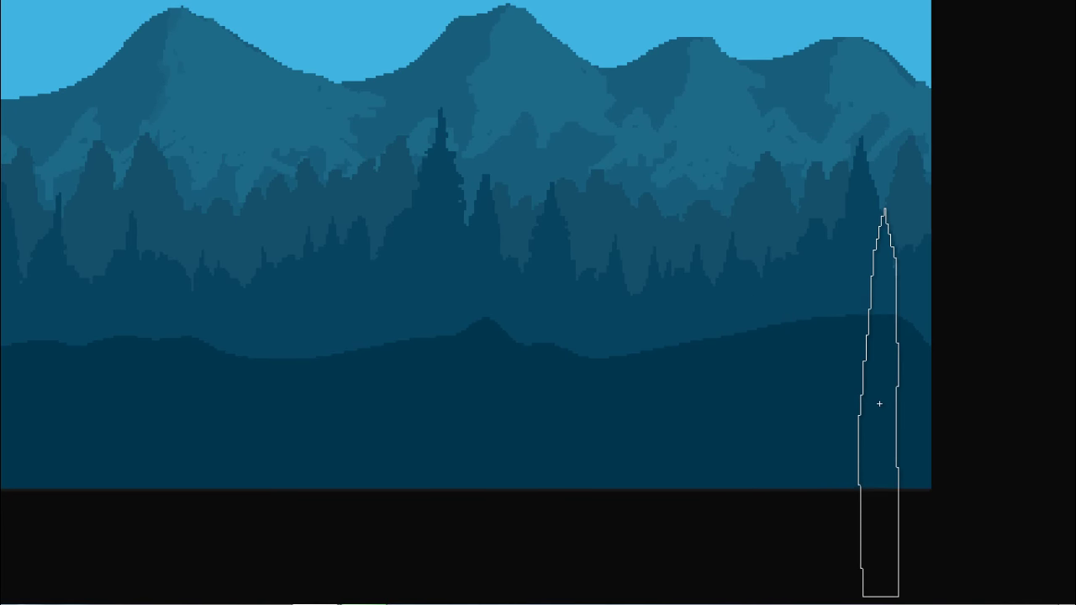
click(889, 407)
click(913, 418)
click(805, 387)
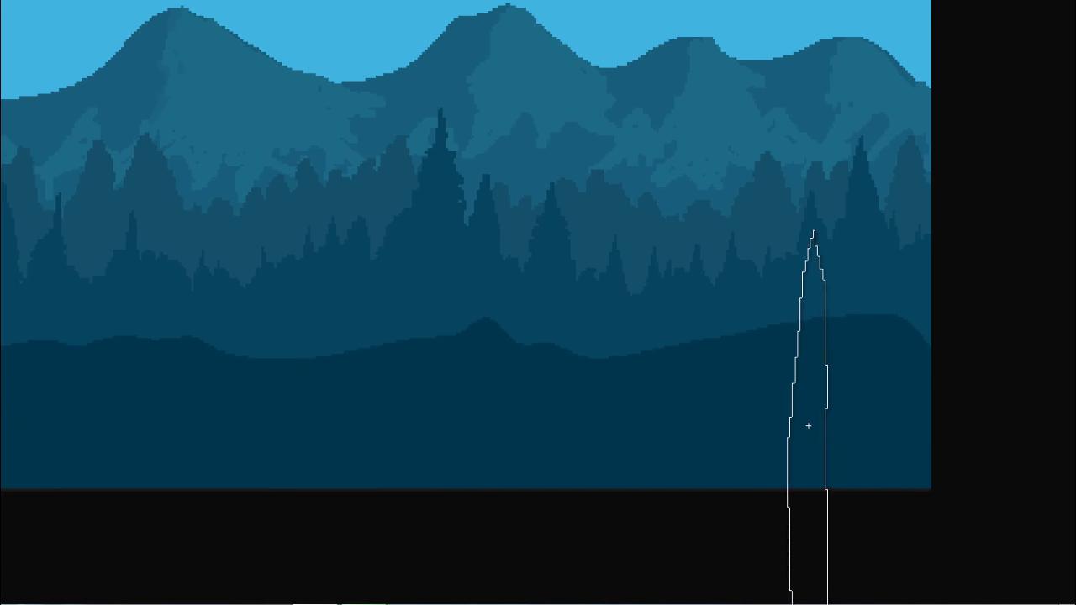
key(space)
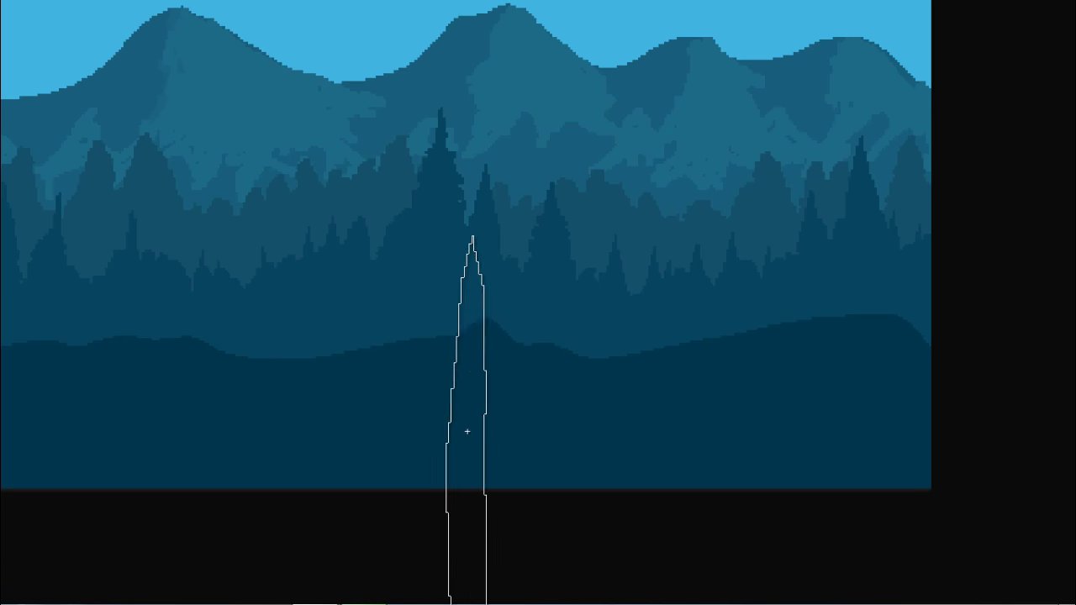
key(space)
drag(413, 456, 751, 440)
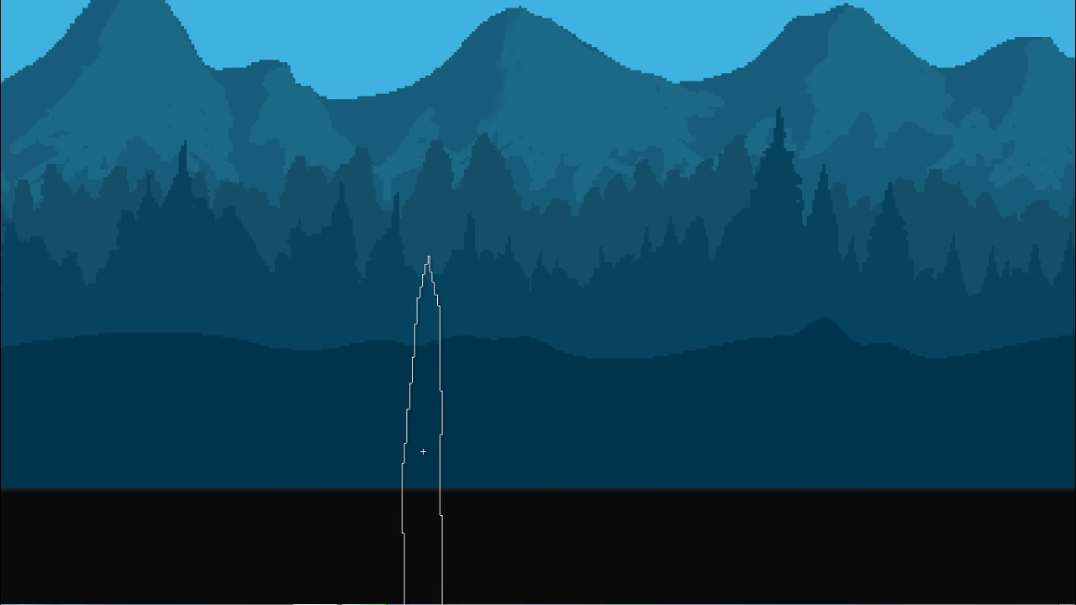
Step: Choose the 1 px brush and paint a thin pointed tip on the leftmost front tree
right_click(420, 452)
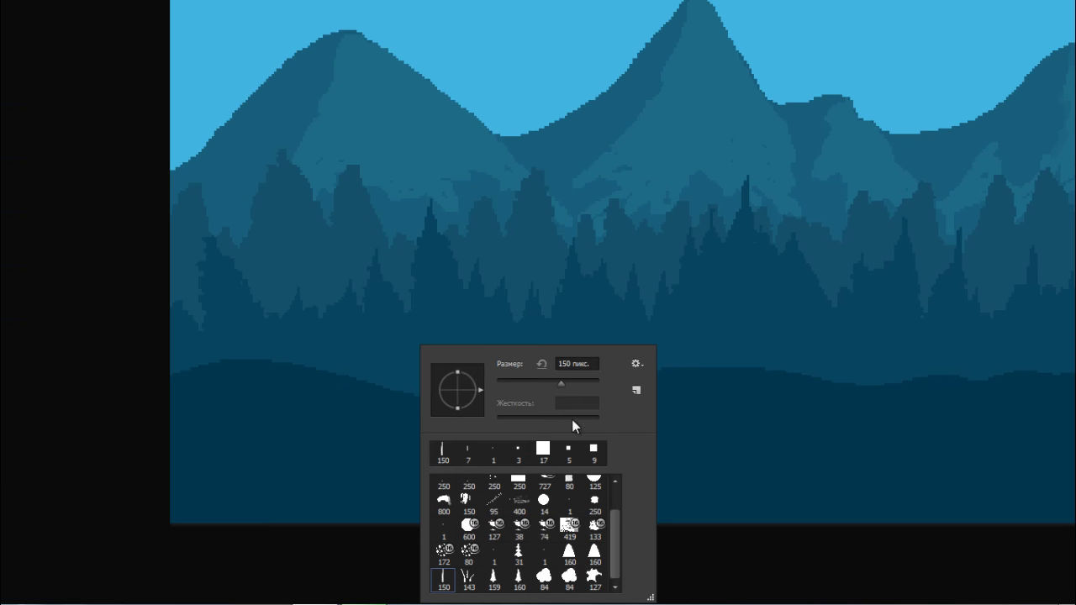
click(545, 557)
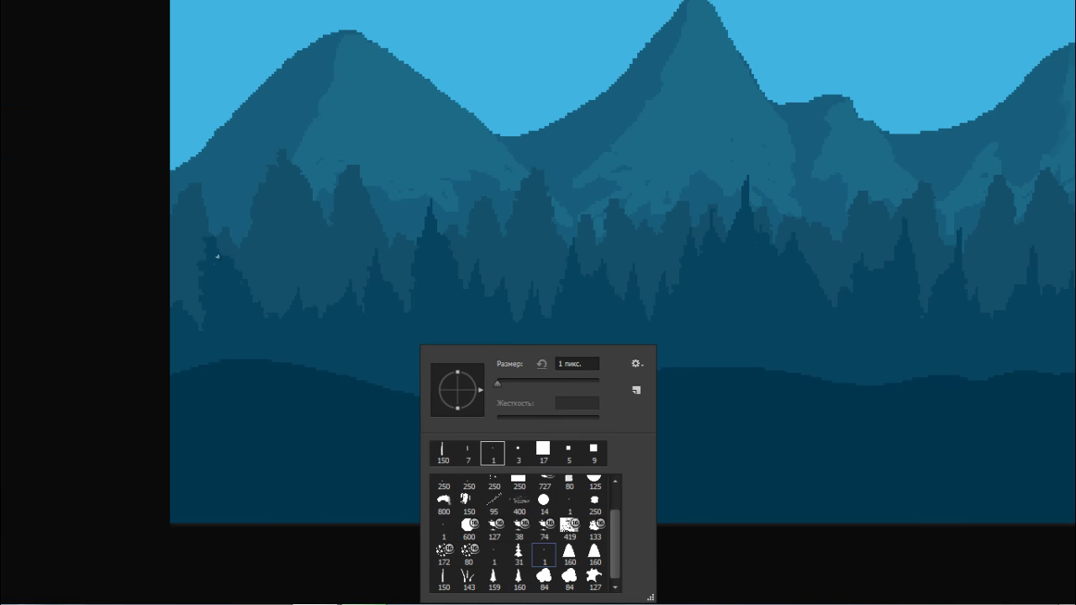
drag(210, 231, 209, 256)
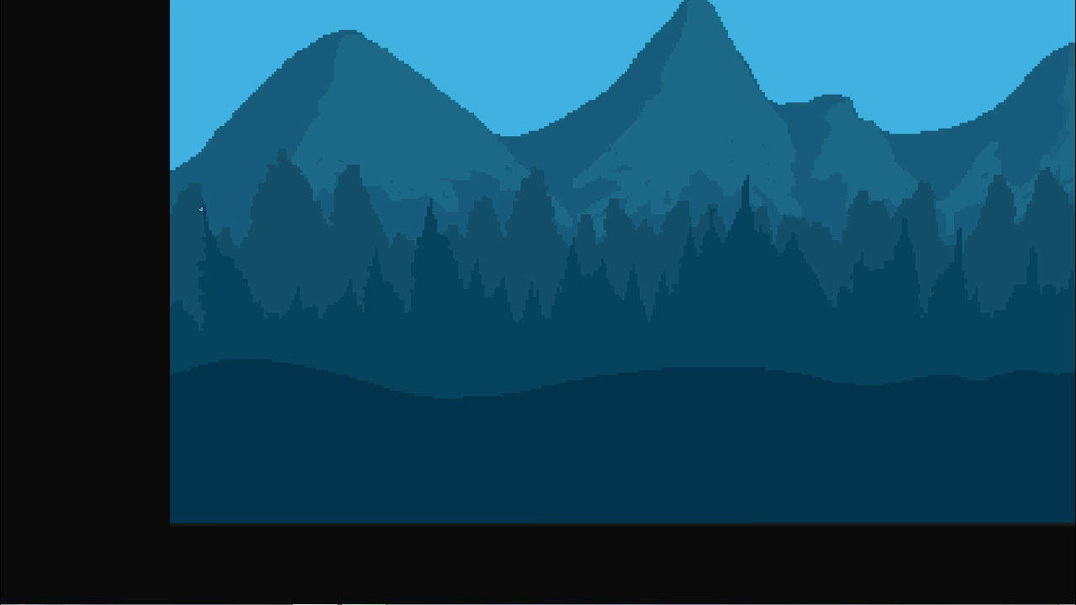
scroll(233, 195, up, 2)
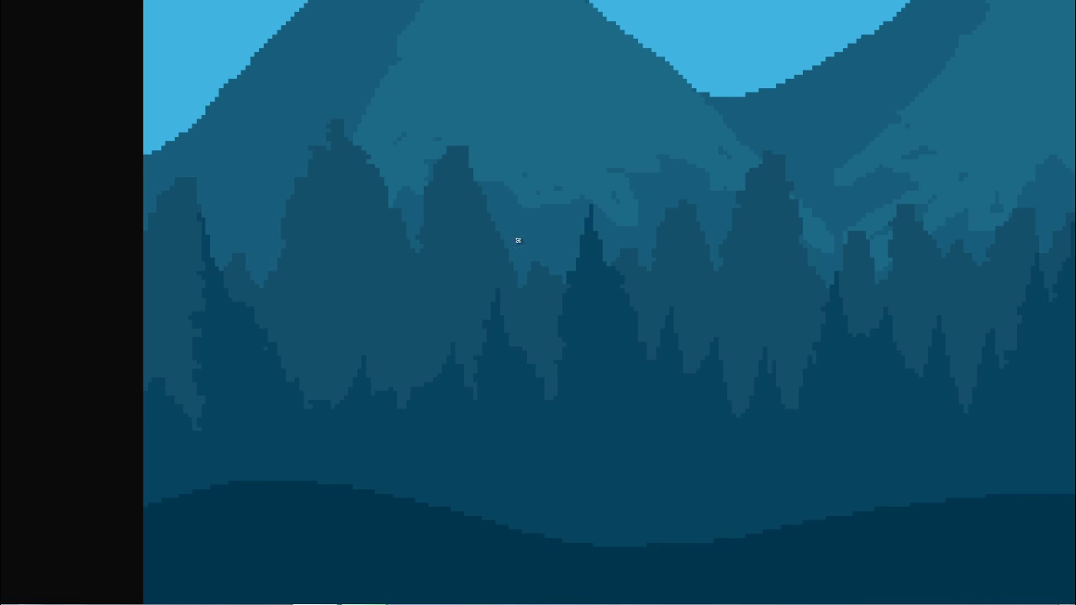
Step: Select layer Слой 9 and erase around the leftmost back tree to narrow its crown to a thin point
key(Tab)
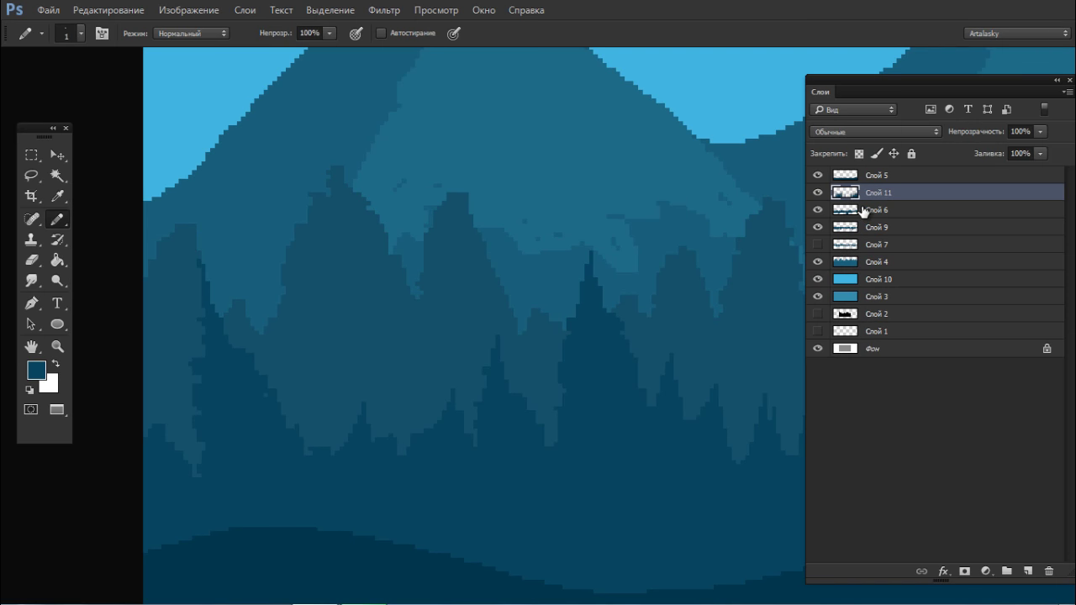
drag(862, 212, 836, 227)
click(820, 211)
click(820, 211)
click(848, 227)
key(Tab)
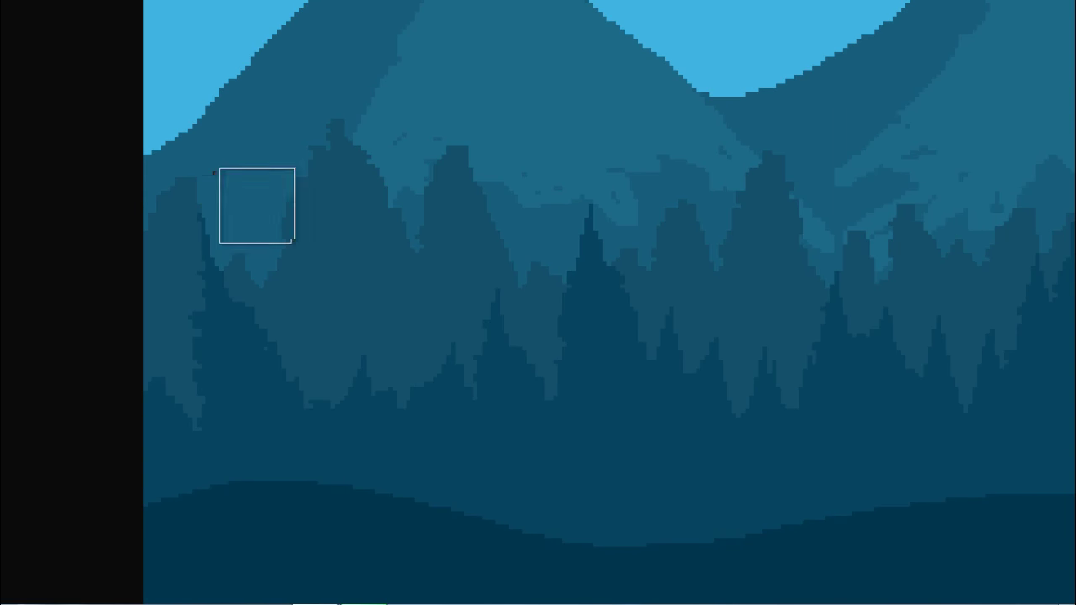
right_click(257, 205)
mouse_move(195, 188)
mouse_down()
mouse_move(213, 238)
mouse_move(200, 189)
mouse_move(206, 248)
mouse_move(189, 228)
mouse_move(198, 257)
mouse_up()
key(b)
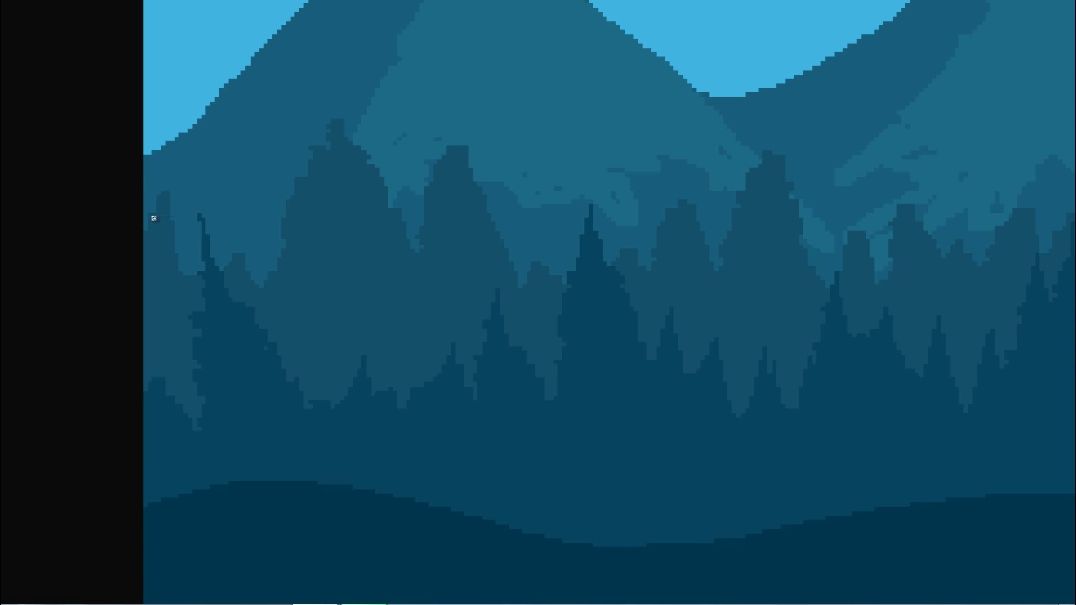
mouse_move(154, 178)
mouse_down()
mouse_move(173, 265)
mouse_move(158, 195)
mouse_move(157, 239)
mouse_up()
key(e)
mouse_move(167, 187)
mouse_down()
mouse_move(152, 239)
mouse_move(149, 229)
mouse_move(159, 207)
mouse_move(170, 260)
mouse_move(164, 198)
mouse_move(157, 233)
mouse_up()
Step: Choose the tapered 150 px brush tip and stamp pointed tips on the back trees across the landscape
key(b)
right_click(296, 185)
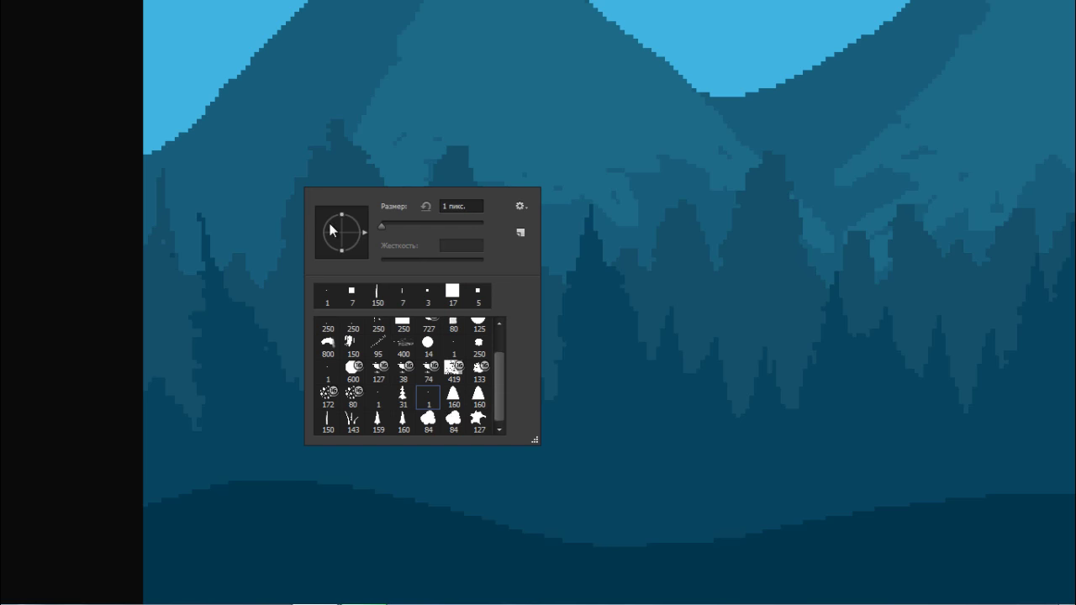
click(328, 423)
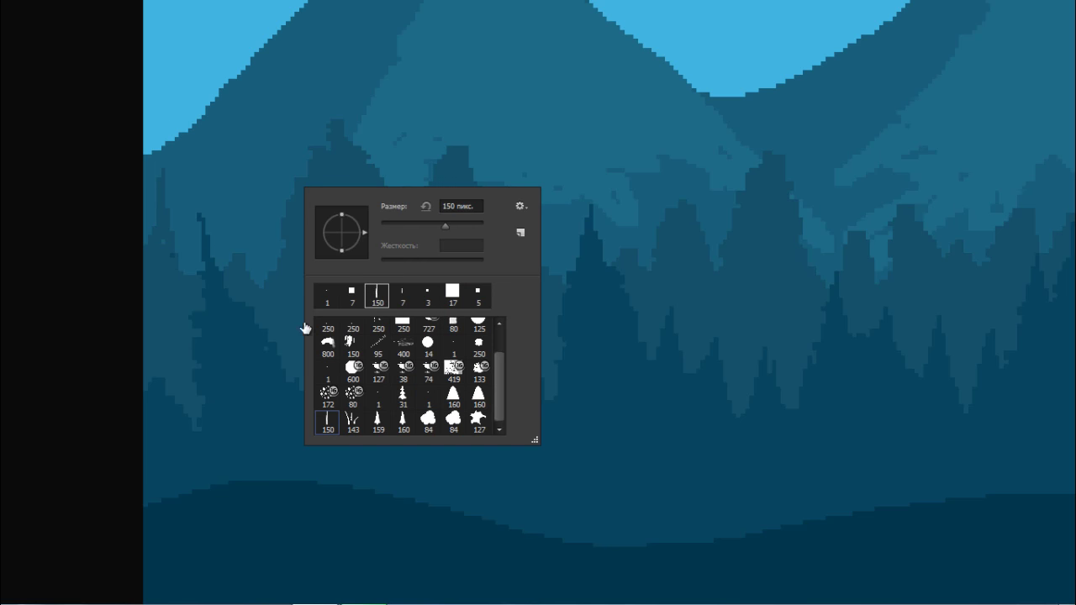
key(Escape)
key(z)
drag(140, 433, 110, 418)
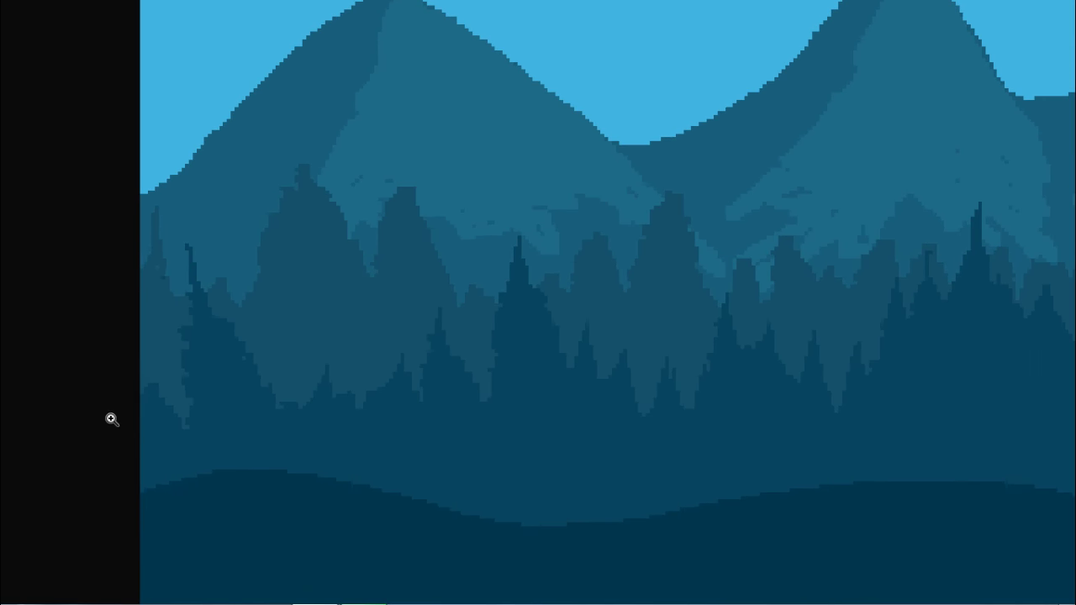
key(b)
key(space)
drag(175, 411, 232, 310)
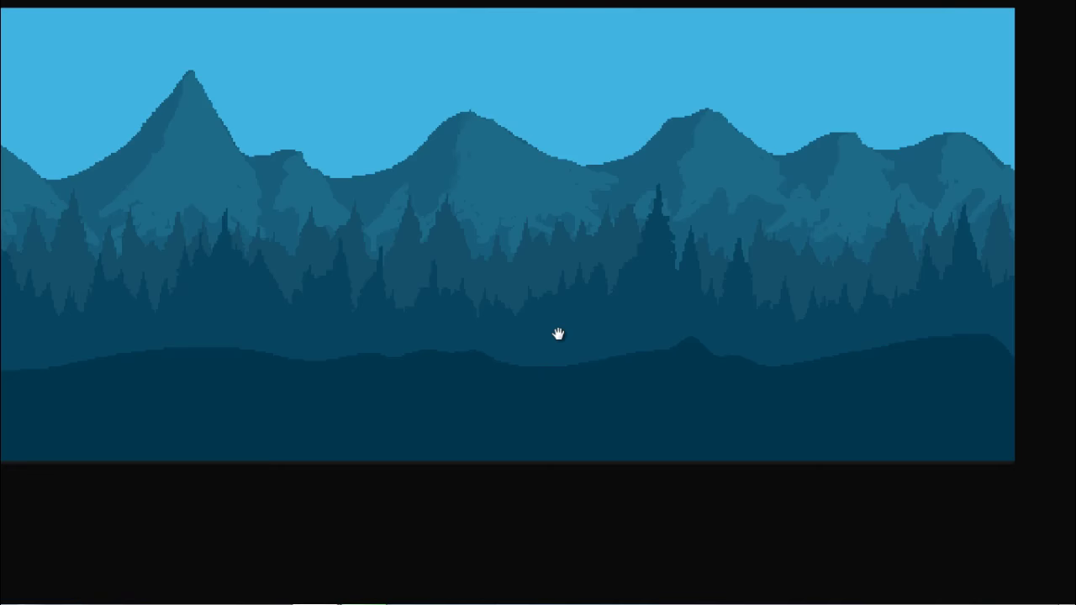
drag(557, 333, 641, 318)
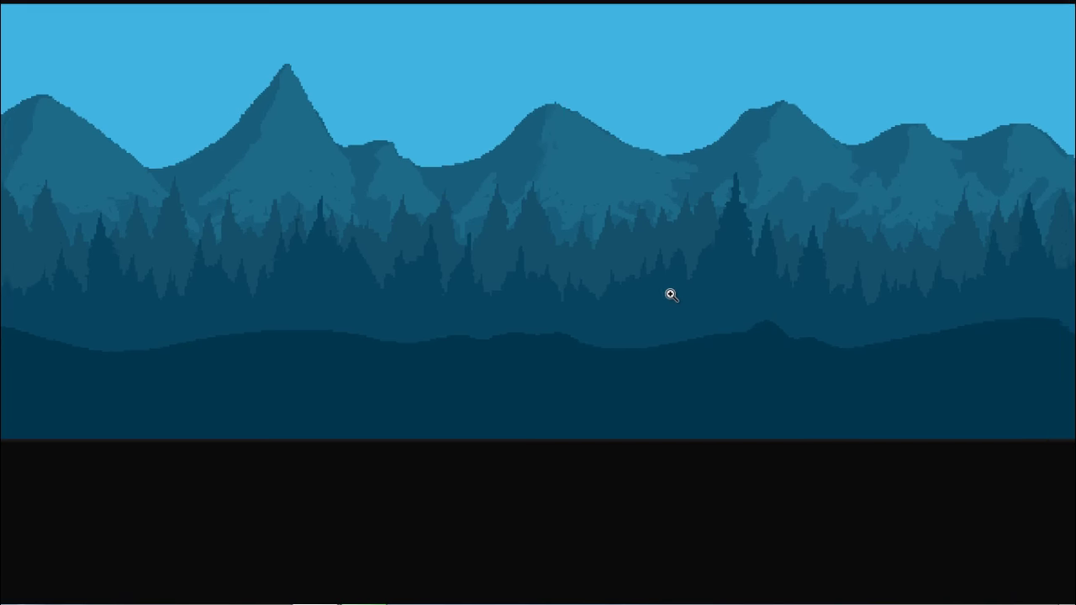
scroll(660, 292, down, 2)
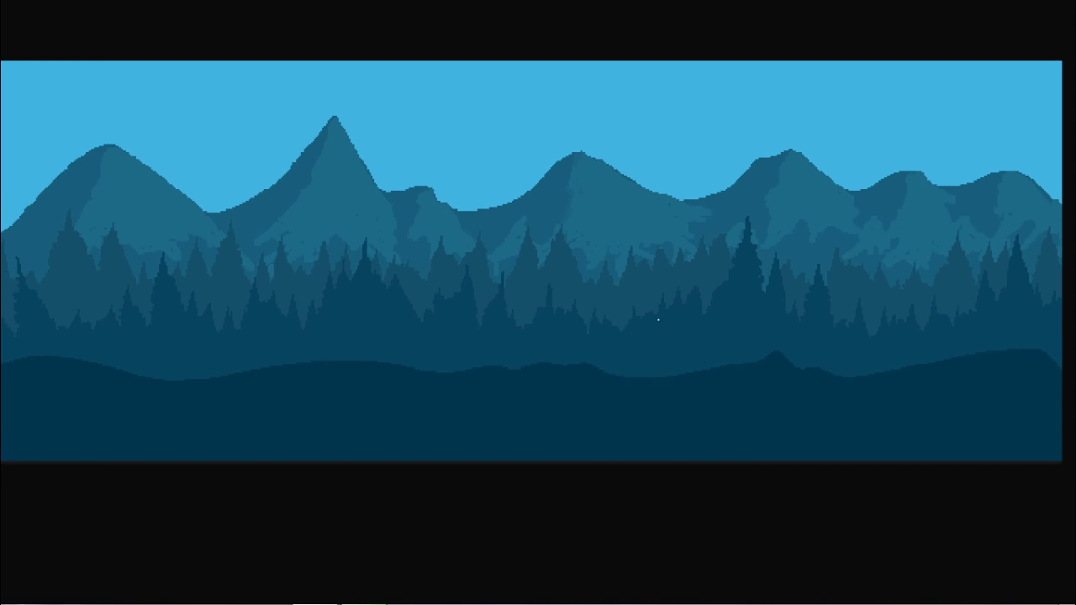
Step: Add a Black & White adjustment layer above Слой 5 to check the tonal values, then hide it
key(F7)
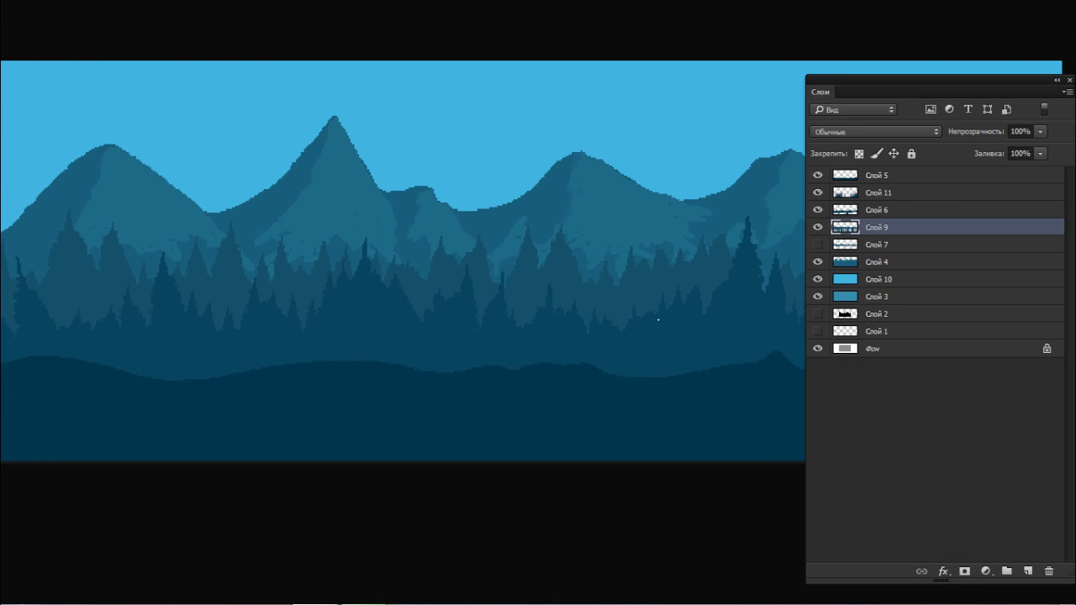
click(937, 176)
click(986, 572)
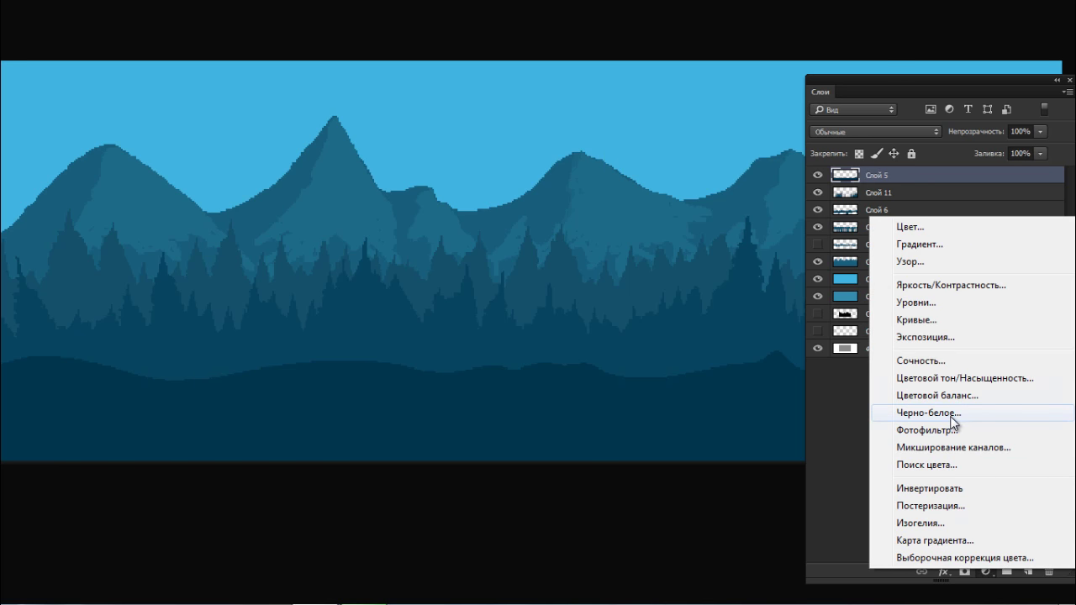
click(928, 413)
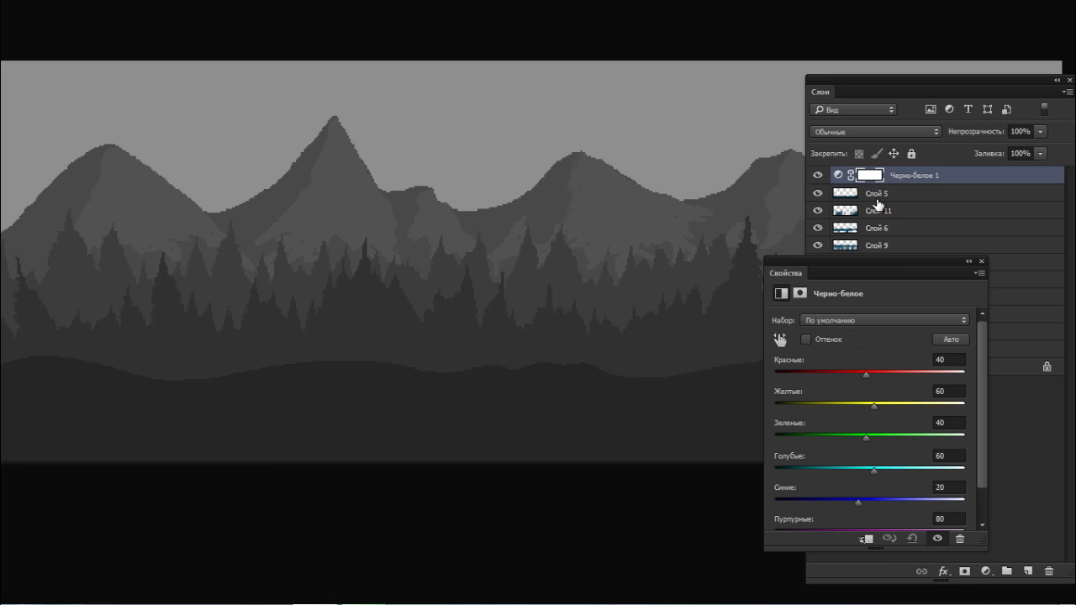
drag(874, 276, 652, 385)
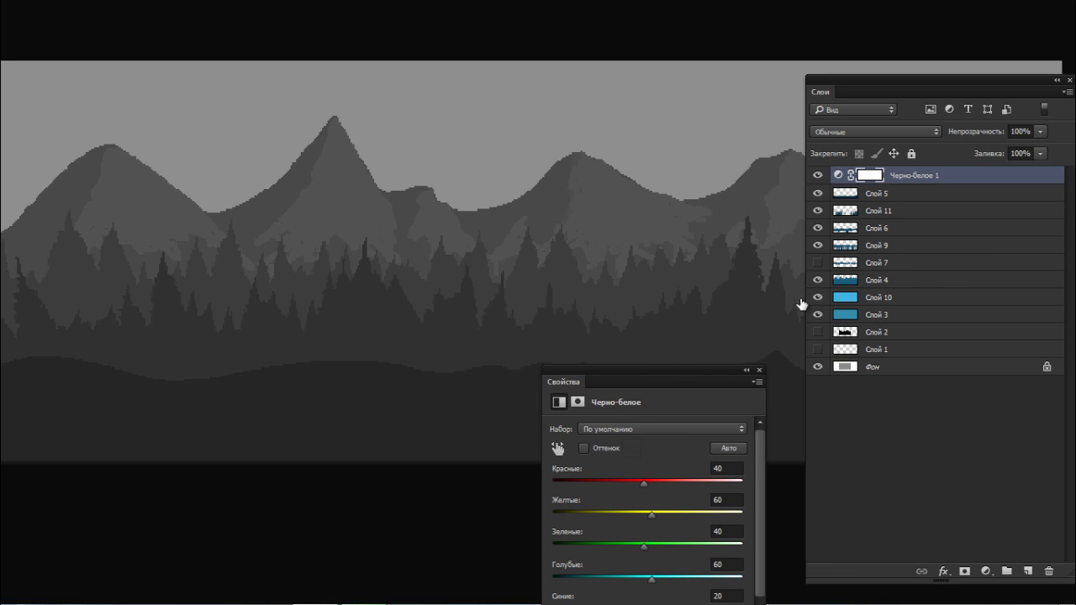
click(818, 175)
click(758, 371)
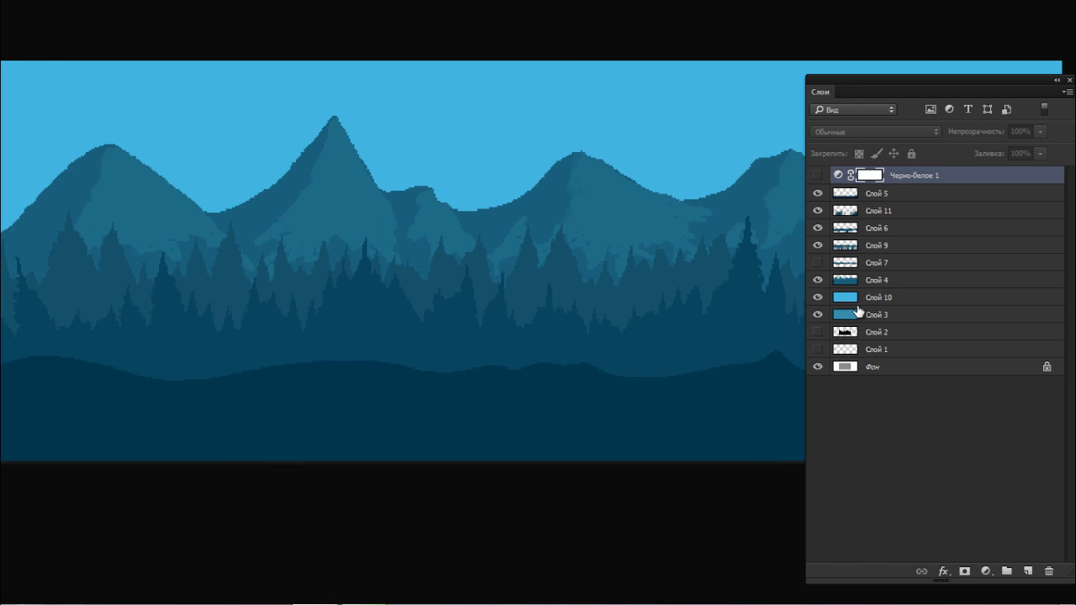
Step: Duplicate the mountain layer Слой 4, hide the original, and set the copy's opacity to 65%
click(862, 283)
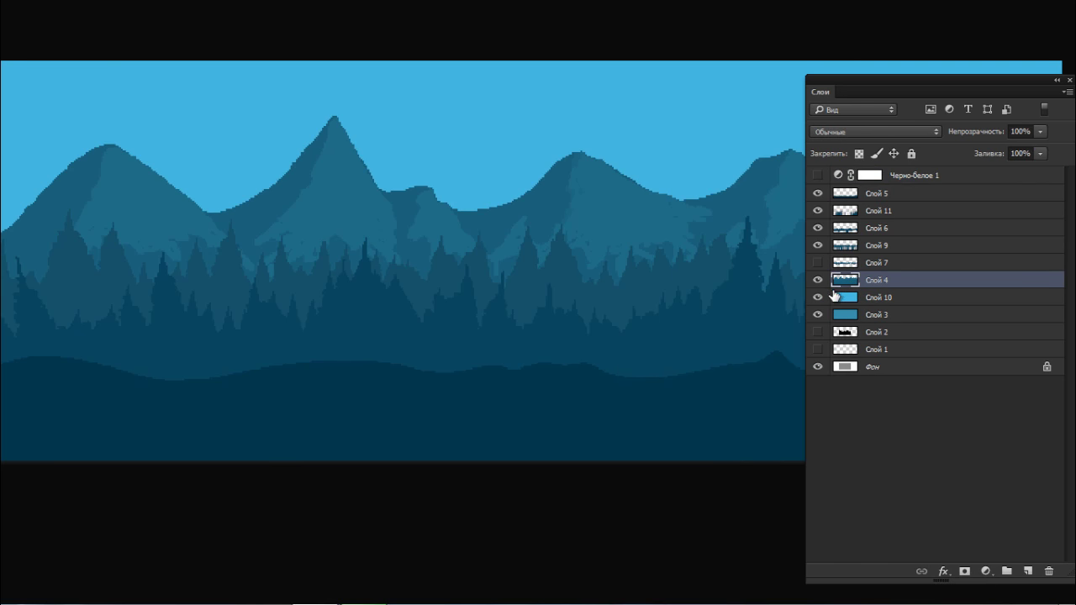
key(ctrl+j)
click(818, 298)
click(1040, 132)
drag(1026, 147, 1071, 154)
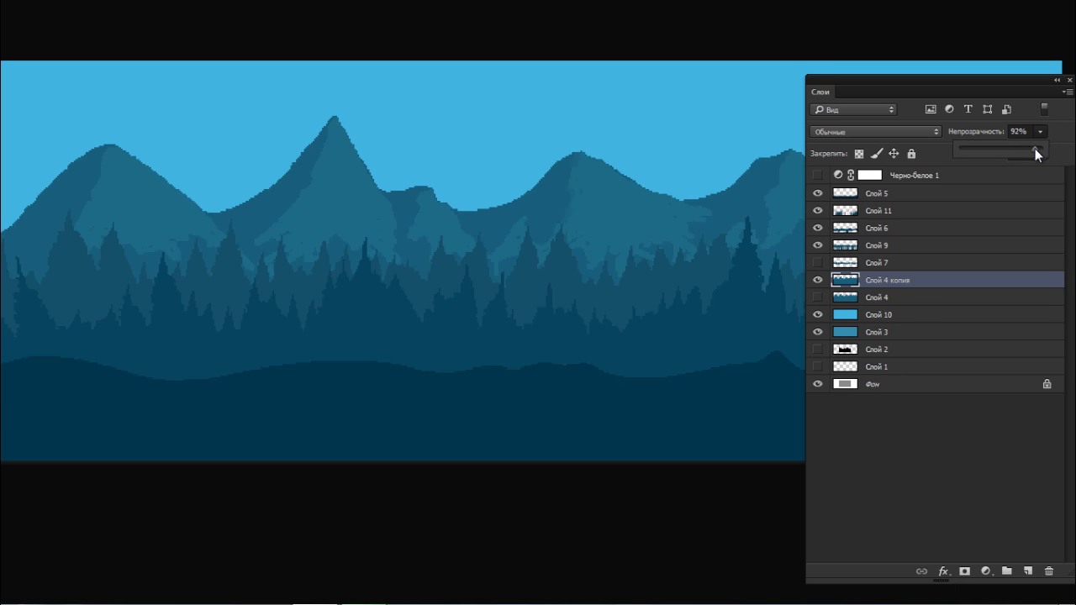
drag(976, 147, 1050, 154)
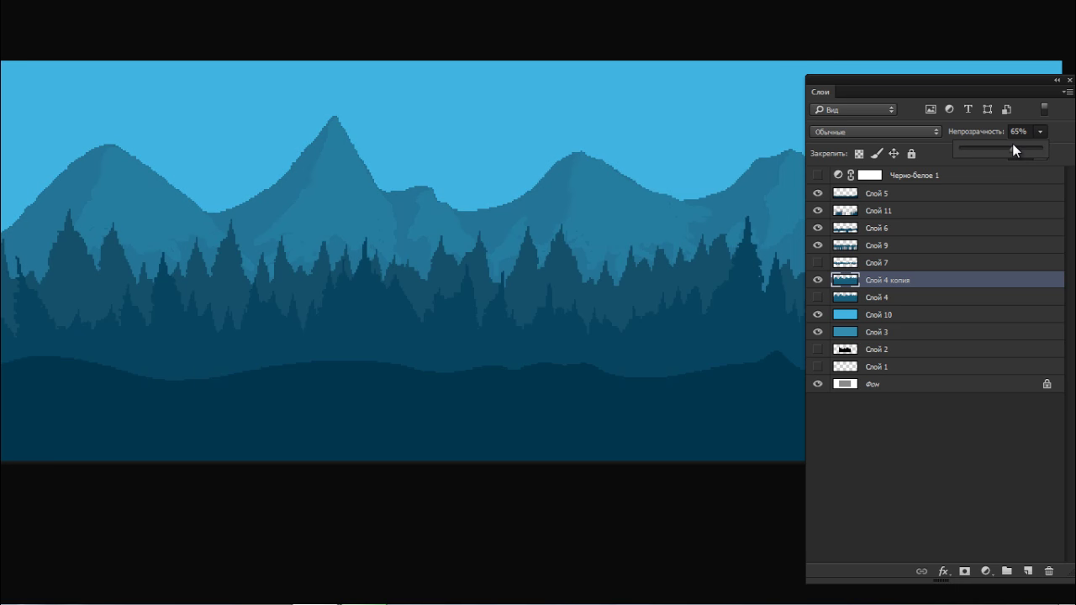
scroll(588, 282, down, 3)
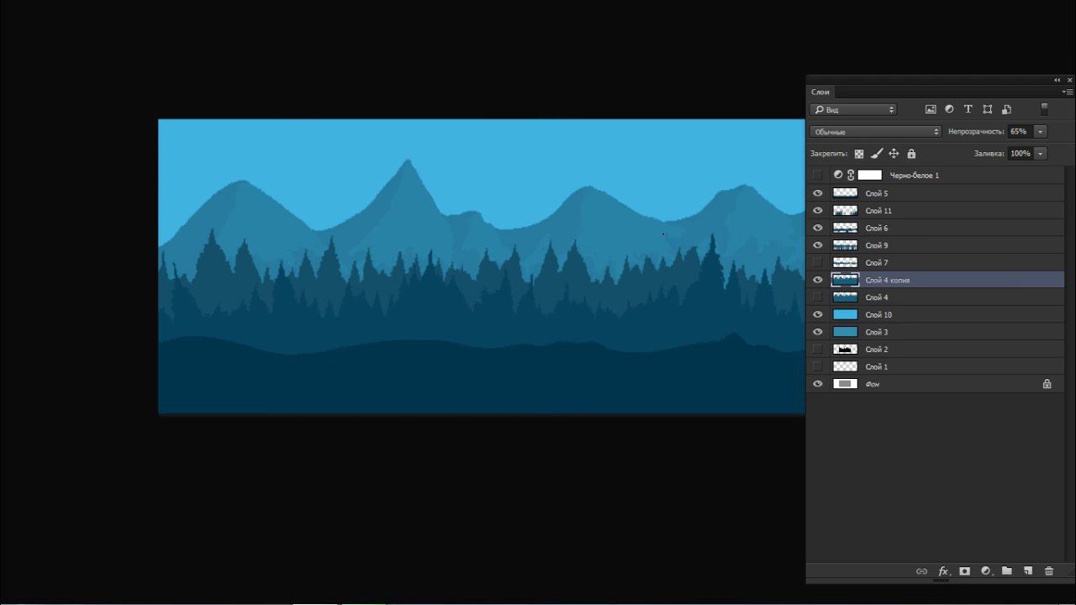
scroll(690, 233, up, 2)
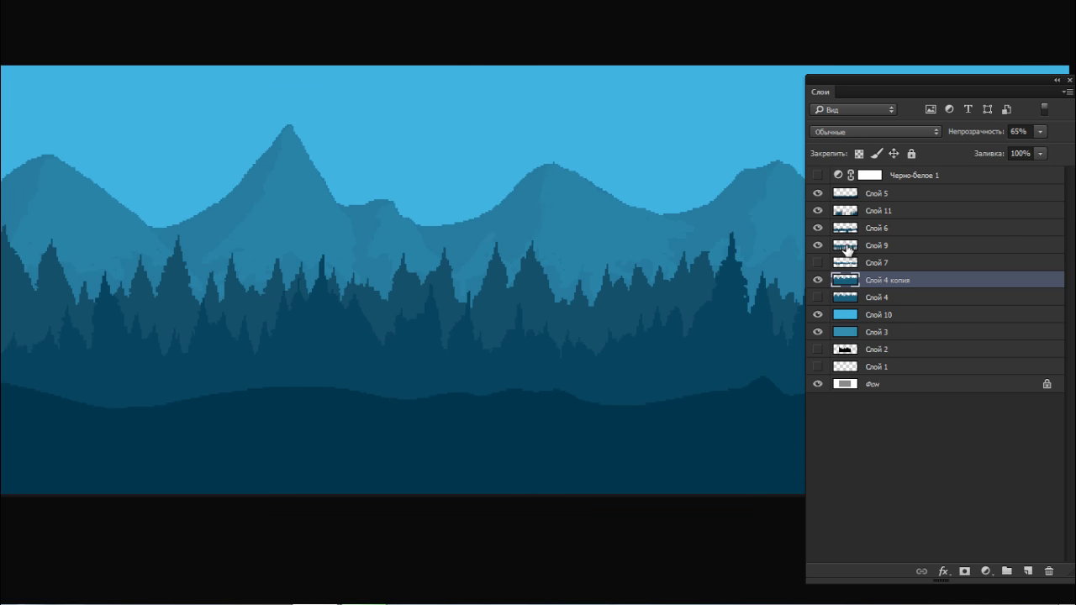
Step: Lighten the back trees on Слой 9 with Levels, setting the white input value to 217
click(818, 246)
click(818, 245)
click(834, 252)
click(818, 246)
click(818, 246)
key(Tab)
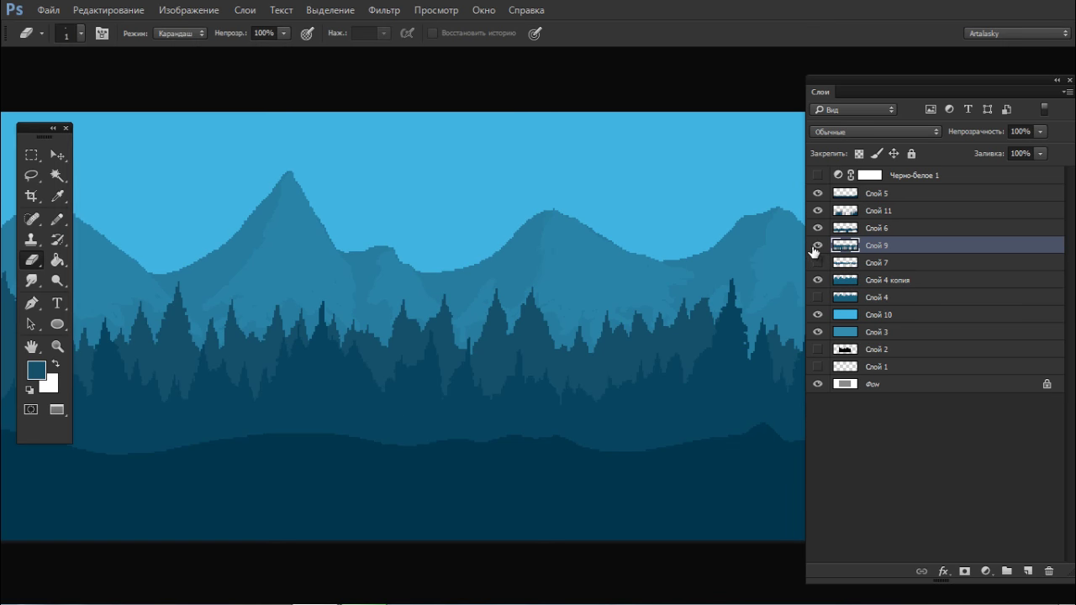
key(f)
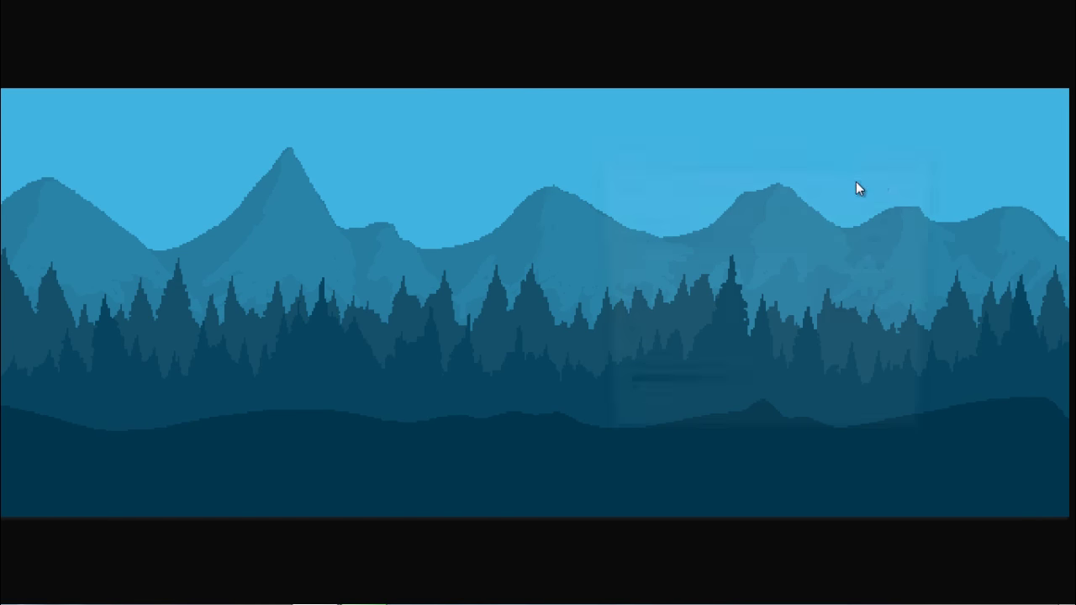
key(ctrl+l)
drag(815, 337, 774, 335)
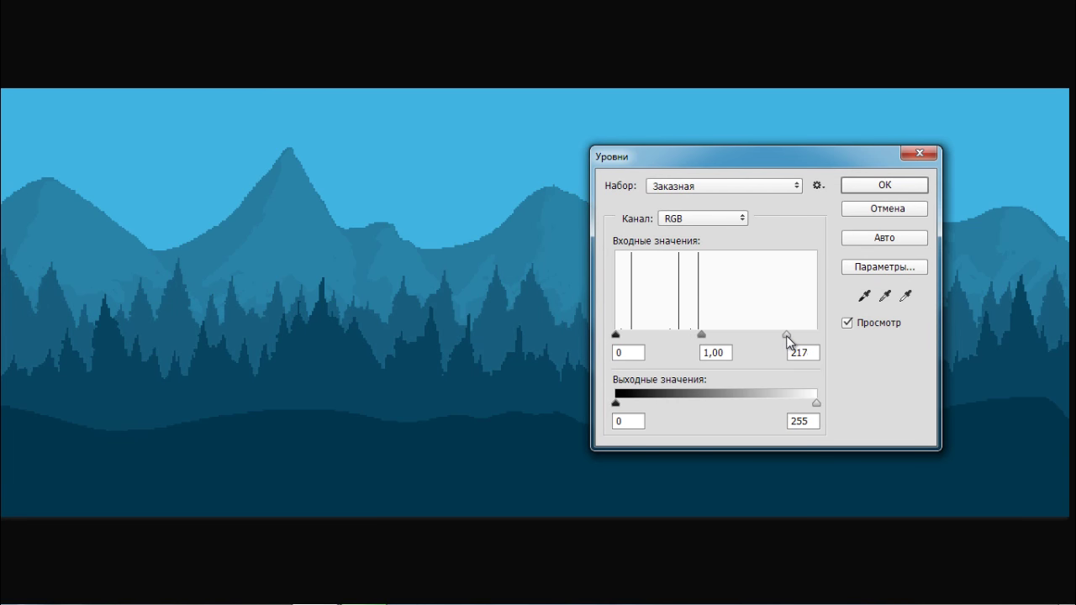
click(788, 342)
click(877, 183)
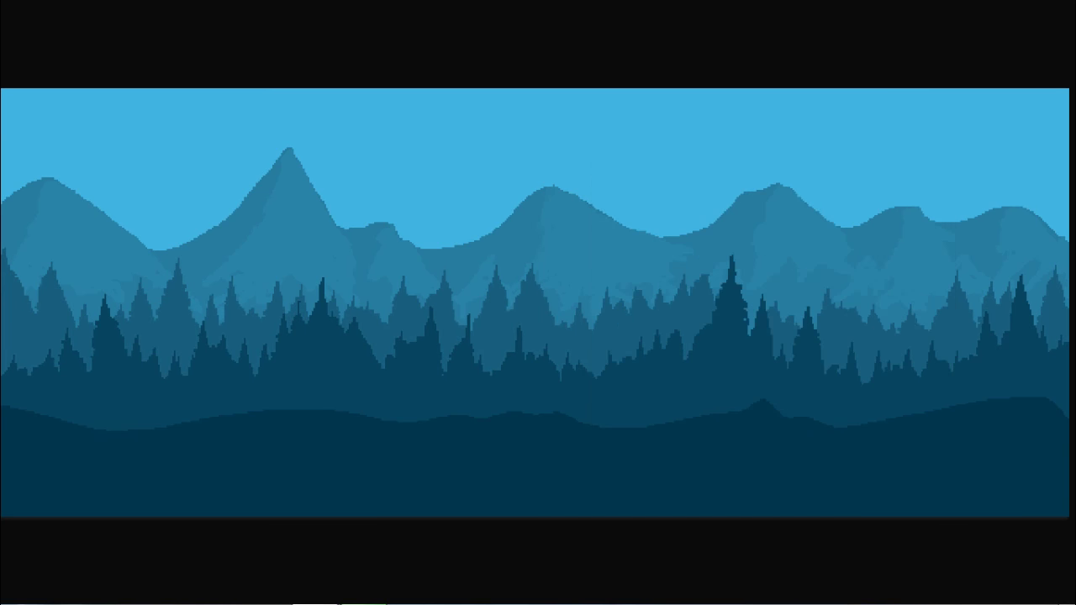
Step: Compare the layer tones in grayscale and in colour using the Black & White layer, and toggle Слой 9 to check the back trees
scroll(747, 222, down, 4)
scroll(744, 223, up, 2)
key(F7)
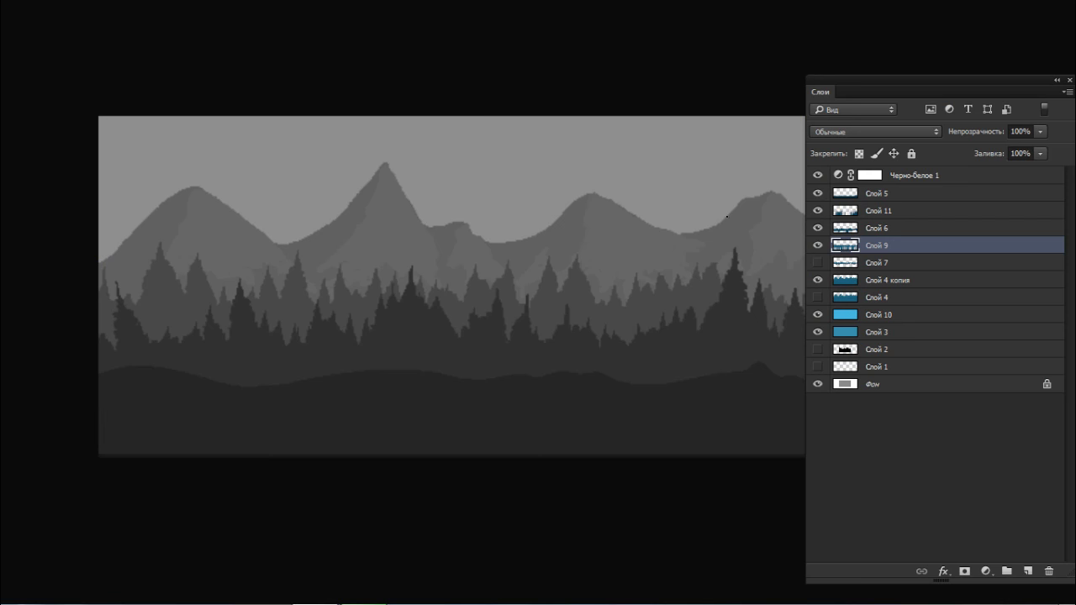
click(818, 177)
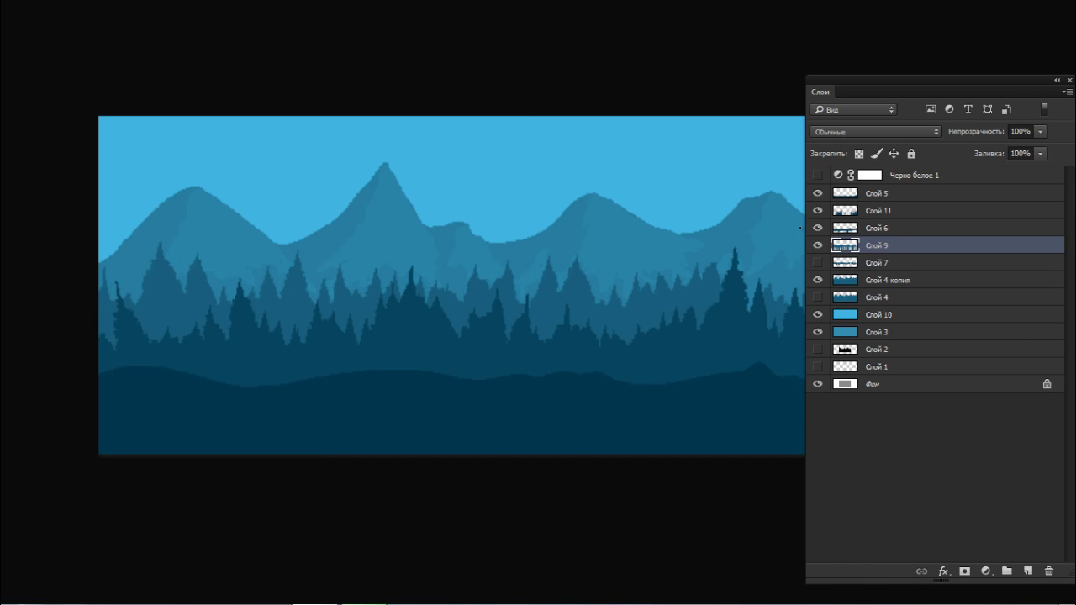
click(819, 248)
click(819, 248)
key(f)
key(f)
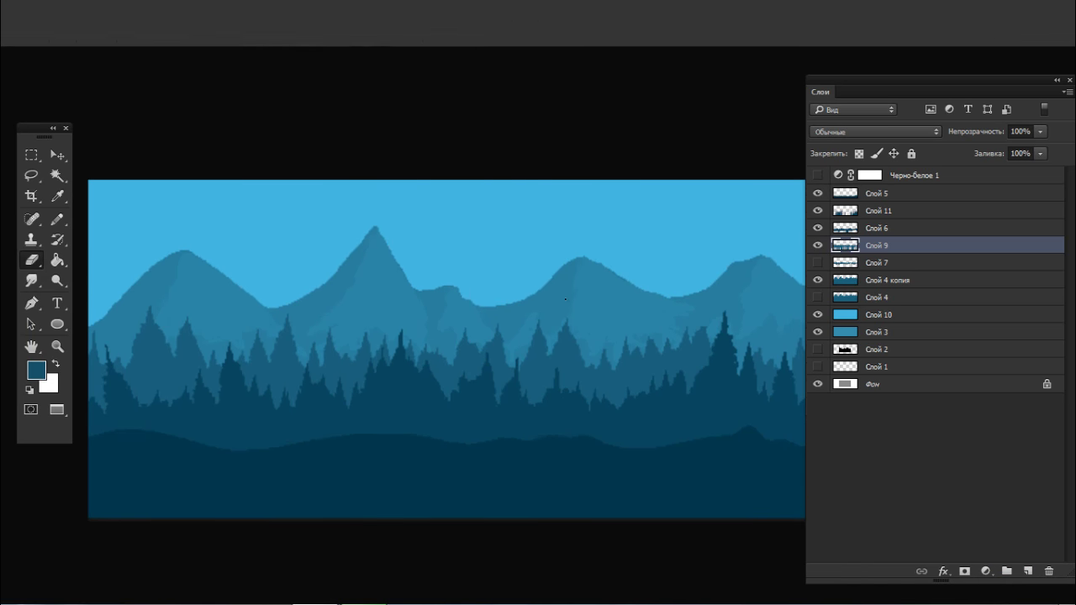
Step: Lasso the back tree in front of the central mountain, move it lower, and deselect it
key(Tab)
scroll(557, 272, up, 3)
mouse_move(576, 228)
mouse_down()
mouse_move(524, 343)
mouse_move(595, 214)
mouse_move(573, 222)
mouse_up()
key(v)
drag(563, 302, 573, 369)
key(ctrl+d)
key(l)
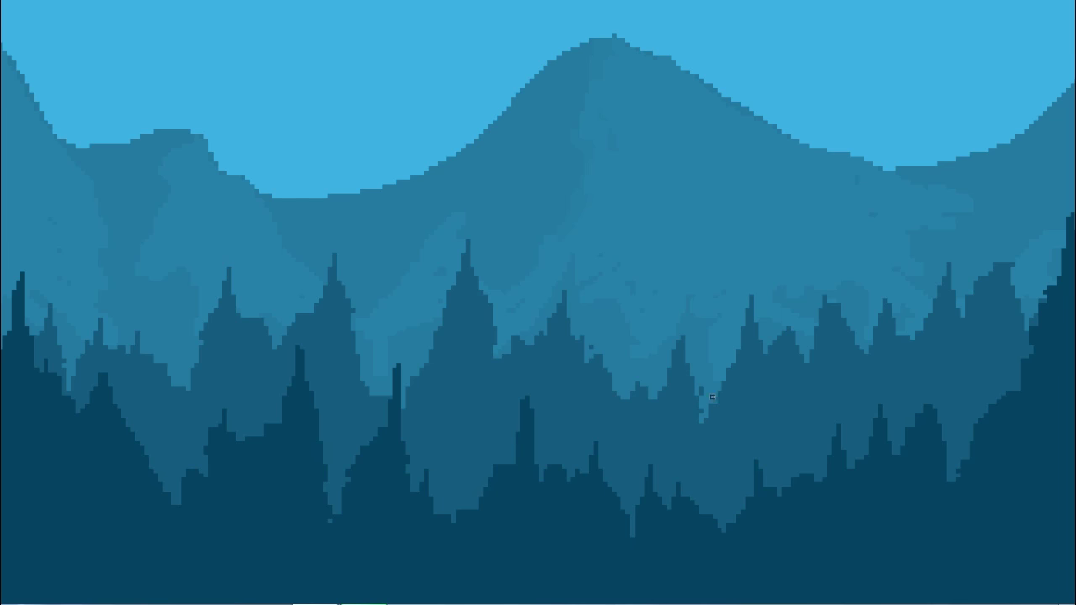
drag(703, 289, 634, 301)
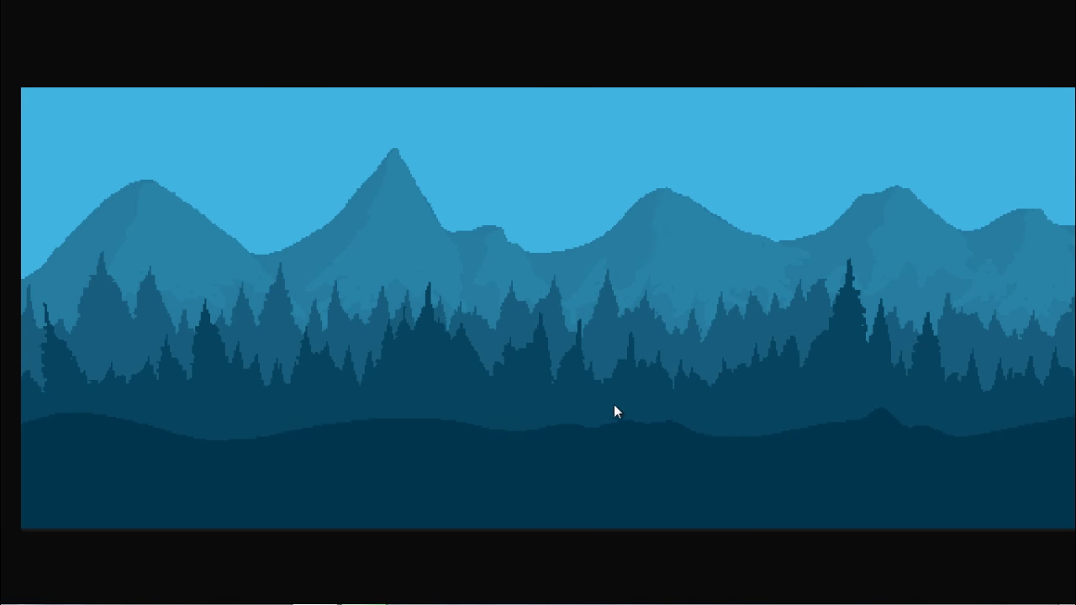
click(617, 434)
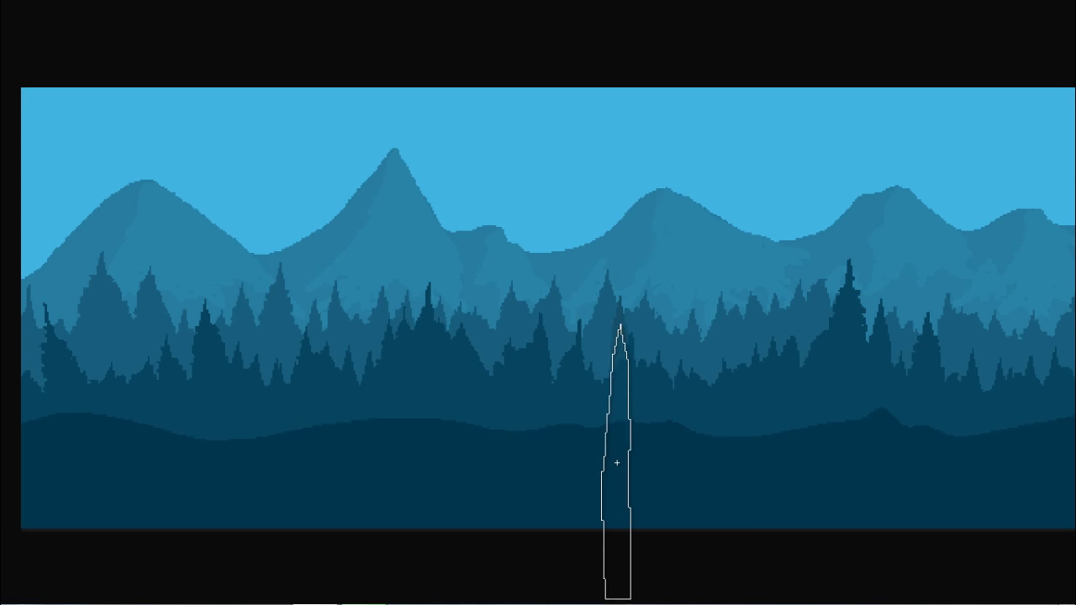
click(620, 380)
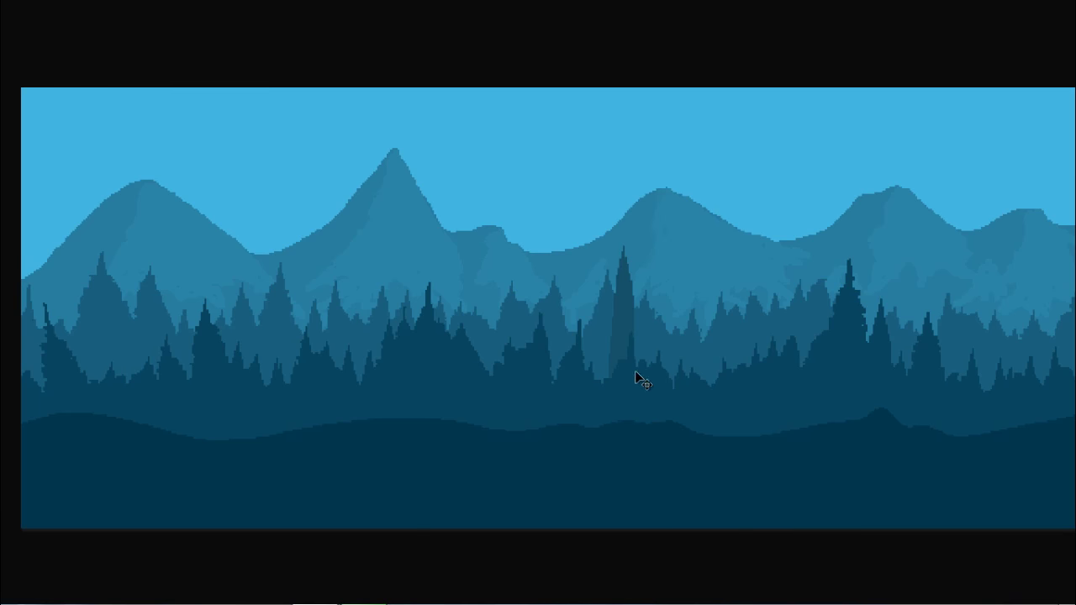
key(ctrl+z)
click(676, 325)
click(784, 265)
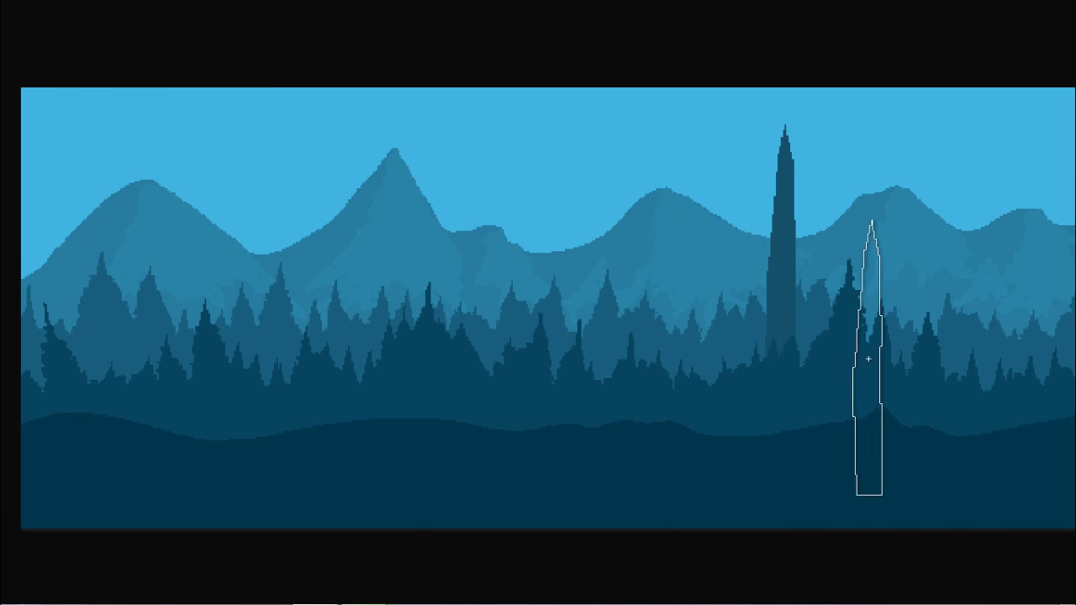
key(space)
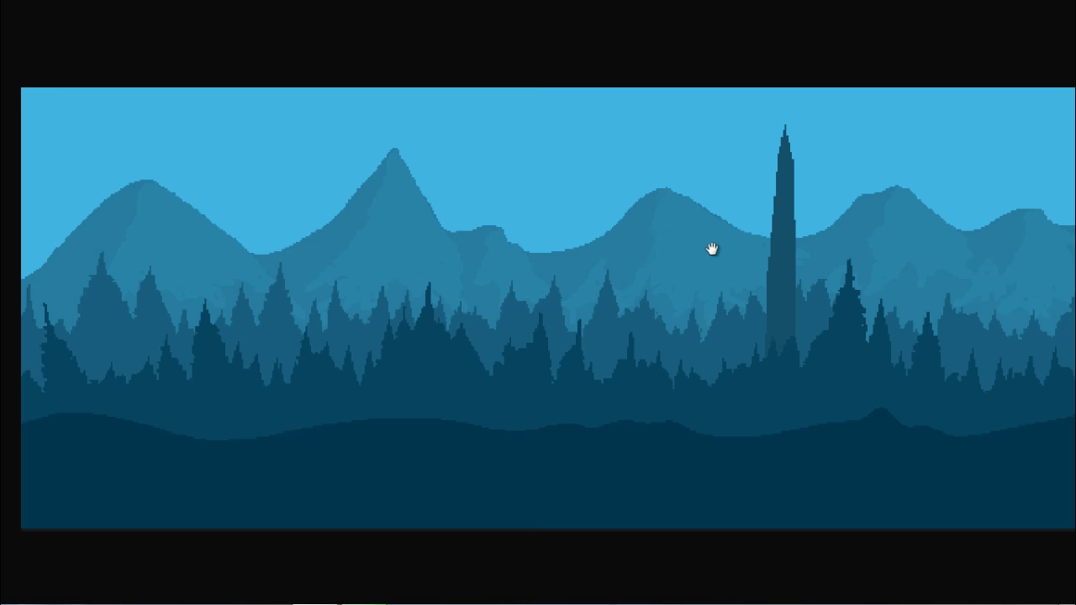
drag(713, 250, 670, 237)
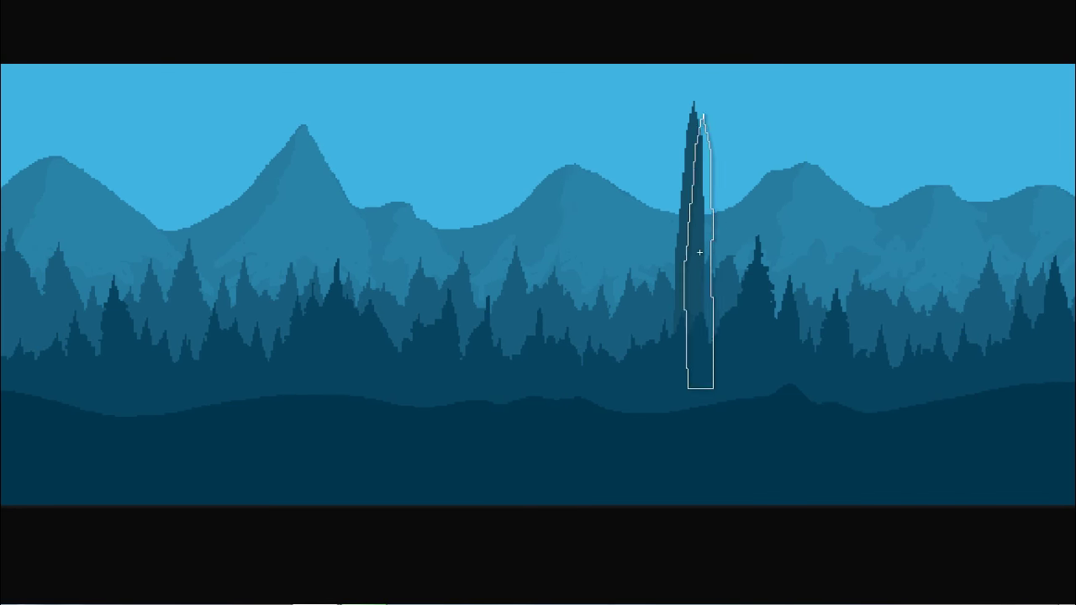
key(v)
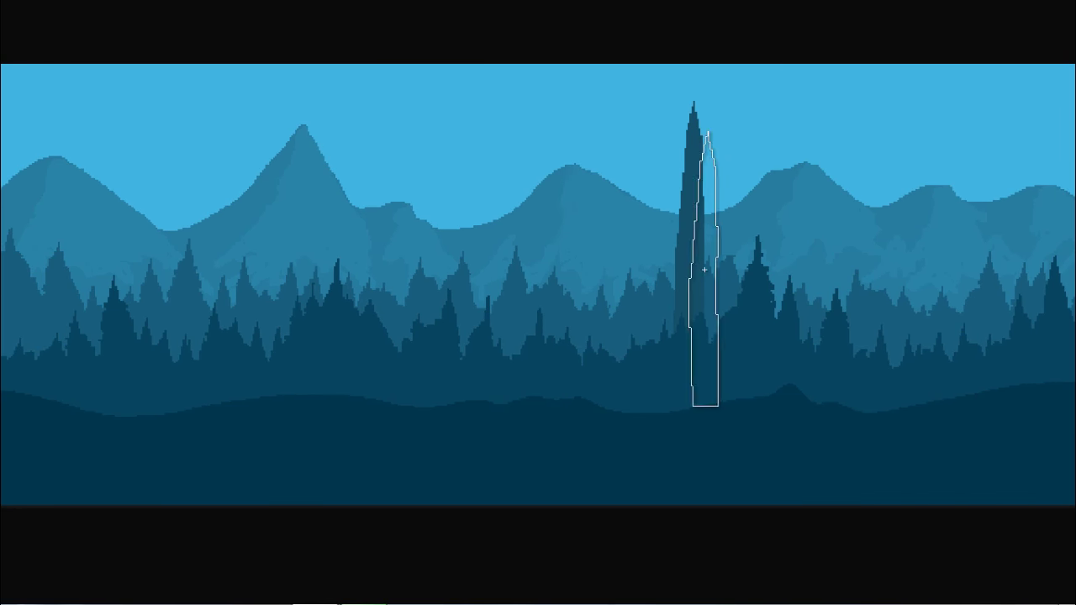
key(ctrl+z)
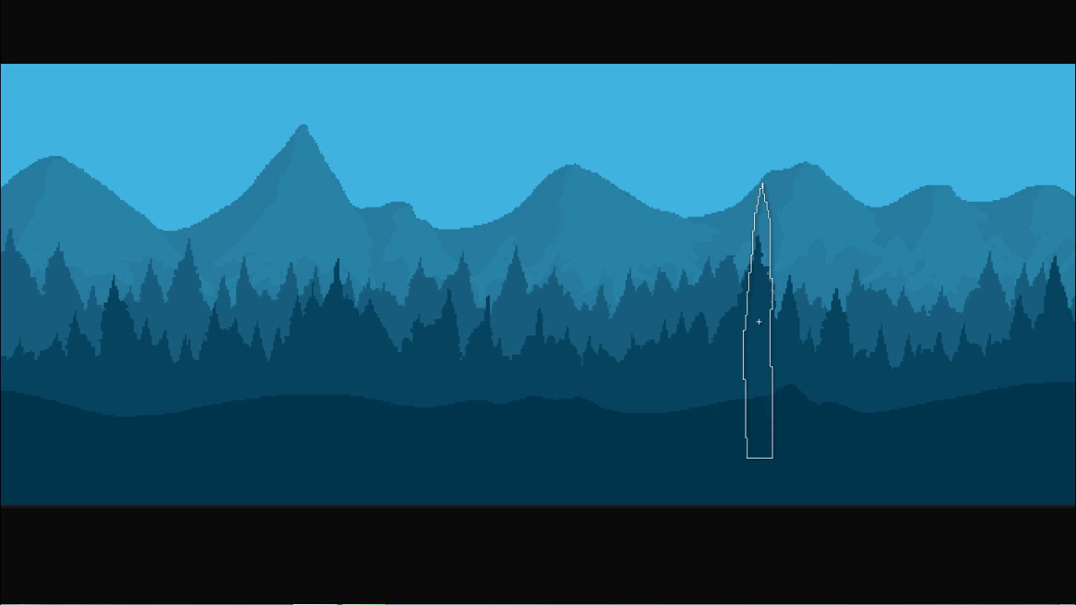
Step: Add a new layer for a castle silhouette behind the front trees
key(F7)
click(1026, 570)
key(F7)
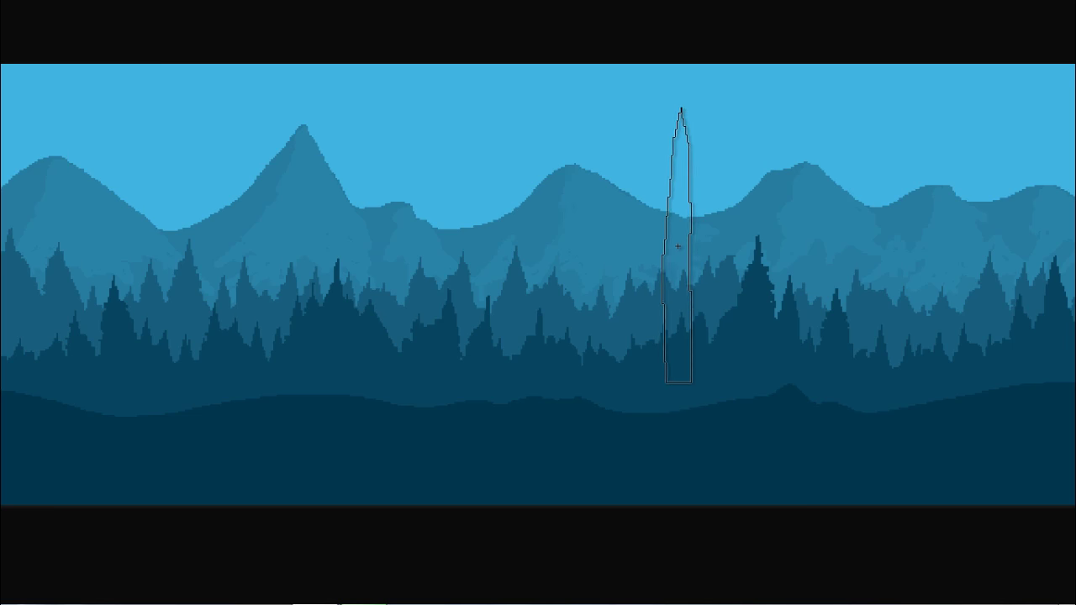
mouse_move(680, 246)
mouse_down()
mouse_move(691, 275)
mouse_move(714, 289)
mouse_move(677, 276)
mouse_move(685, 245)
mouse_move(703, 293)
mouse_move(688, 176)
mouse_move(703, 185)
mouse_move(698, 339)
mouse_up()
key(ctrl+z)
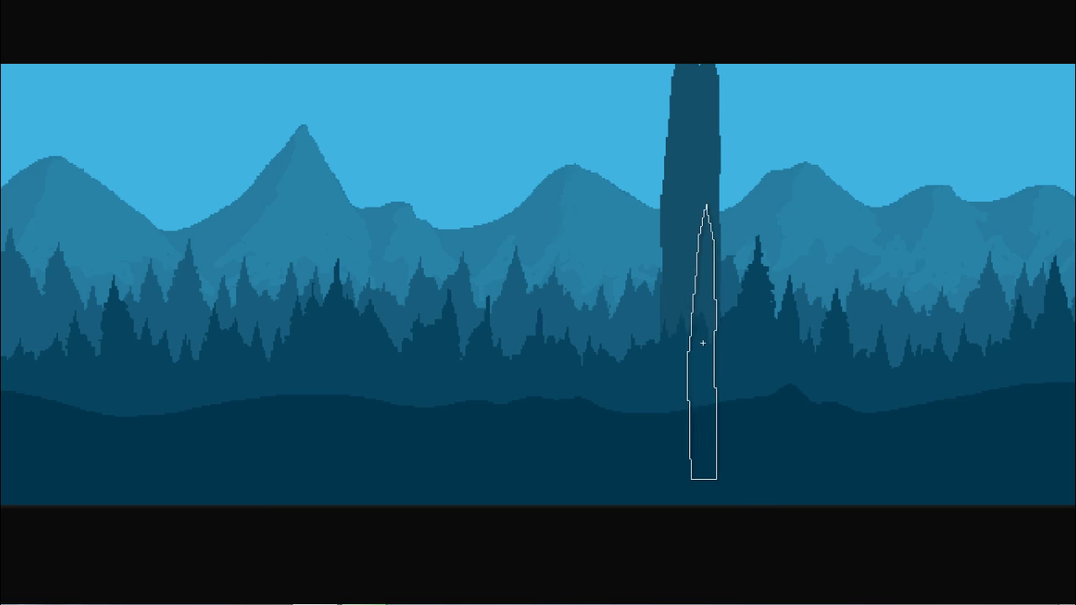
key(ctrl+z)
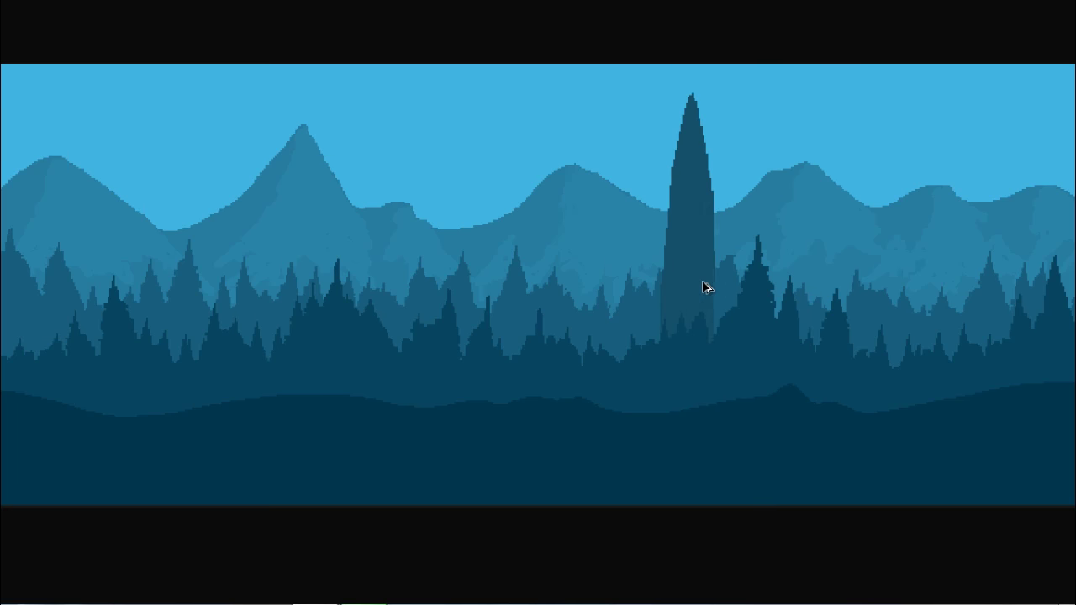
key(ctrl+z)
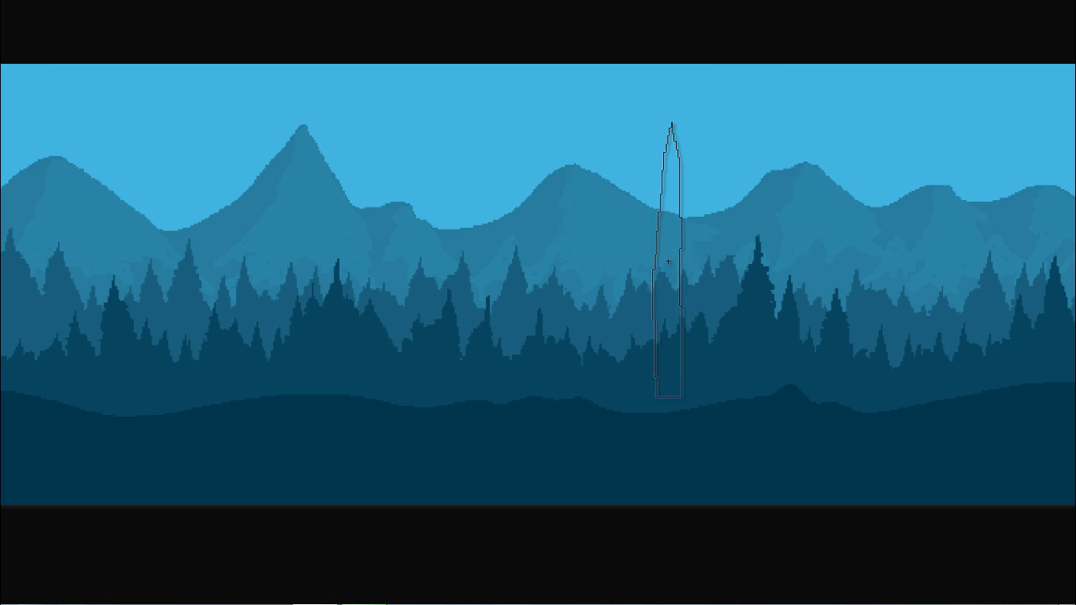
Step: Build up a stepped castle silhouette with a tall central tower between the two mountains using the pointed brush
click(674, 261)
click(699, 341)
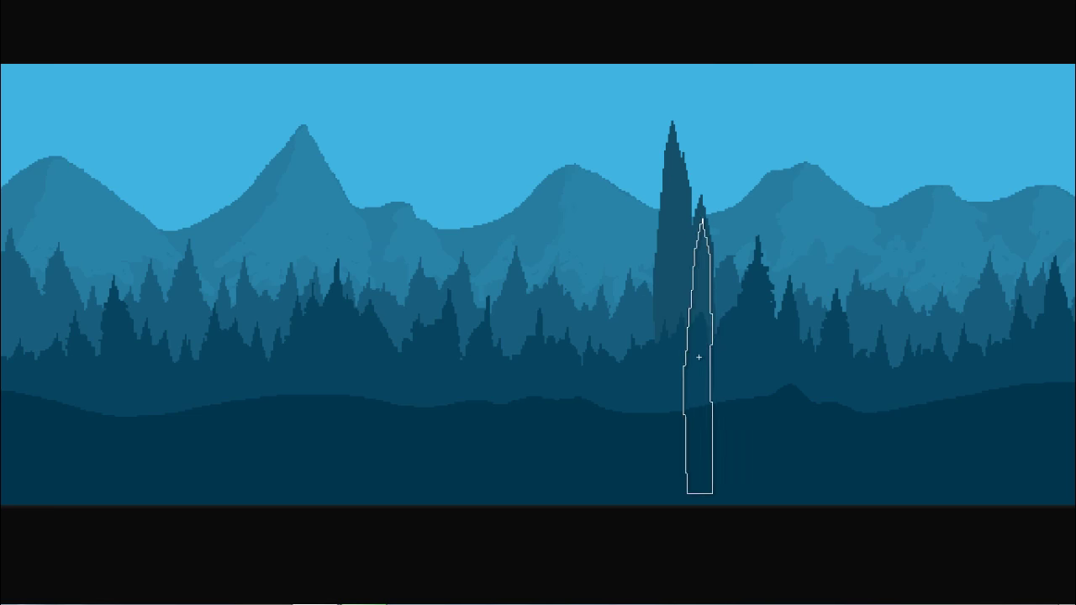
click(629, 368)
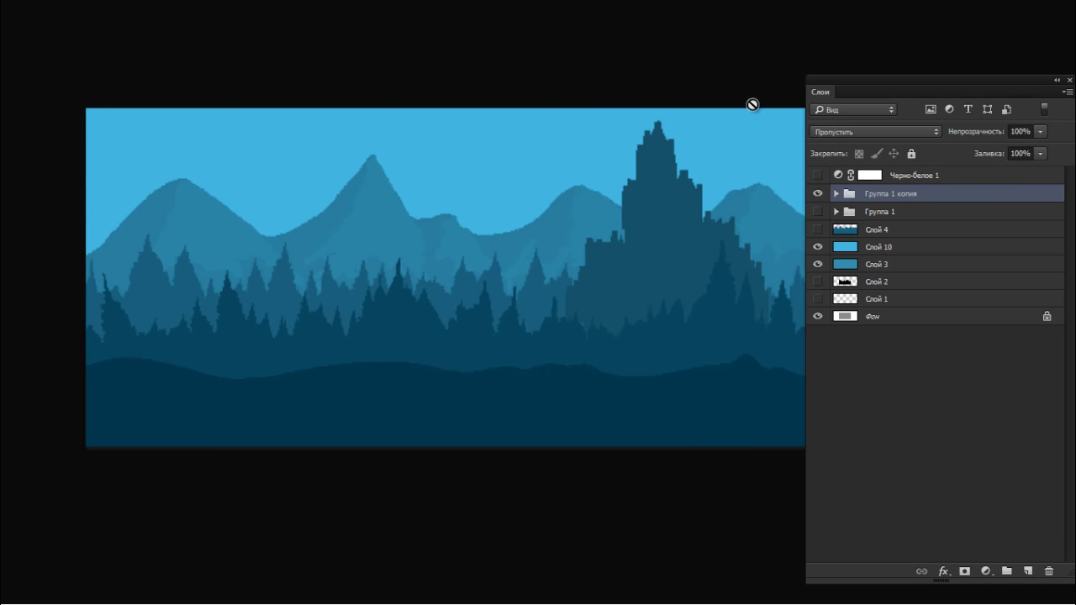
Step: Expand the group Группа 1 копия and toggle Слой 5 to check the foreground hill
key(f)
key(f)
key(f)
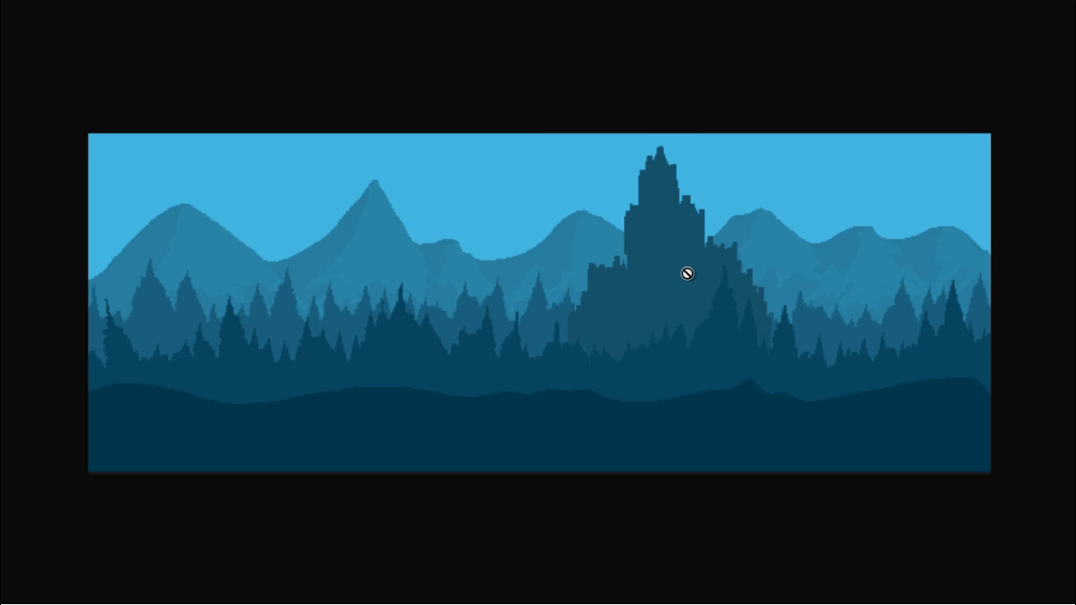
key(F7)
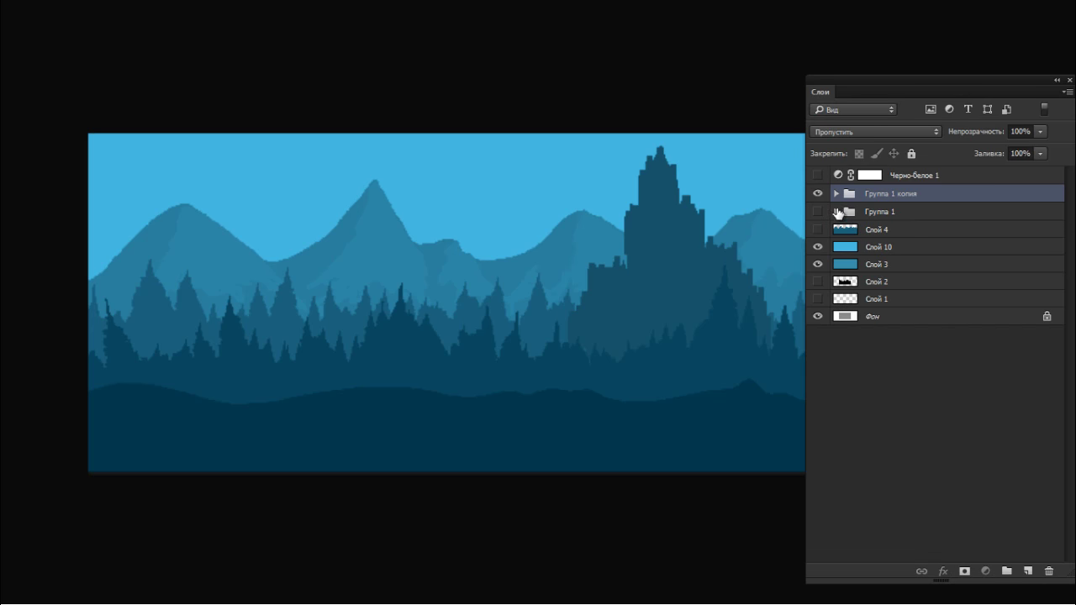
click(836, 212)
click(837, 212)
click(836, 194)
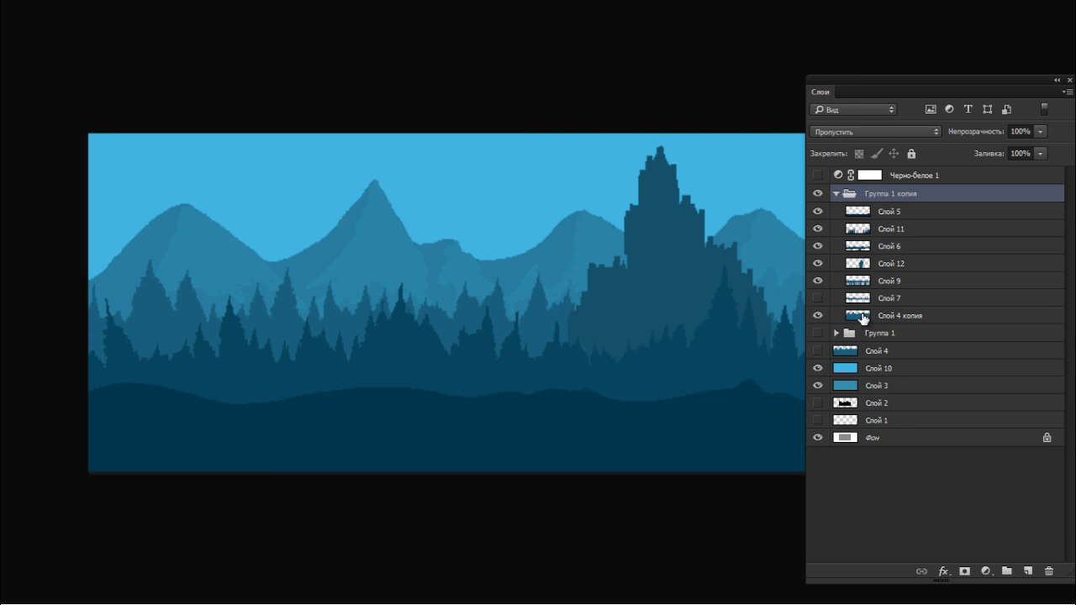
click(823, 216)
click(822, 214)
click(820, 214)
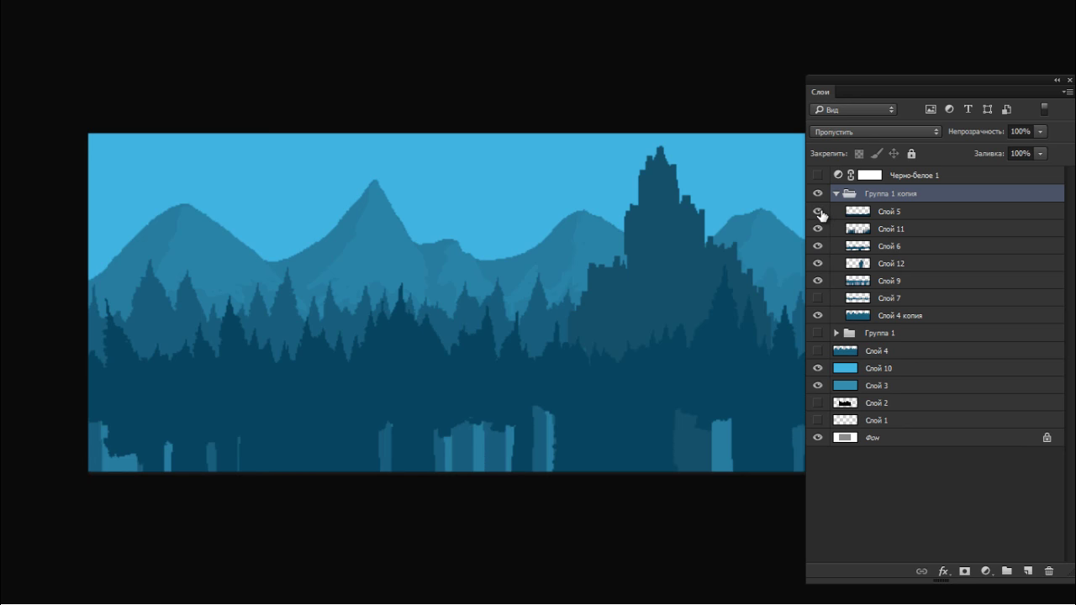
Step: Turn the foreground hill on Слой 5 dark green with Hue/Saturation: hue -54, saturation -24, lightness -11
click(859, 212)
key(ctrl+u)
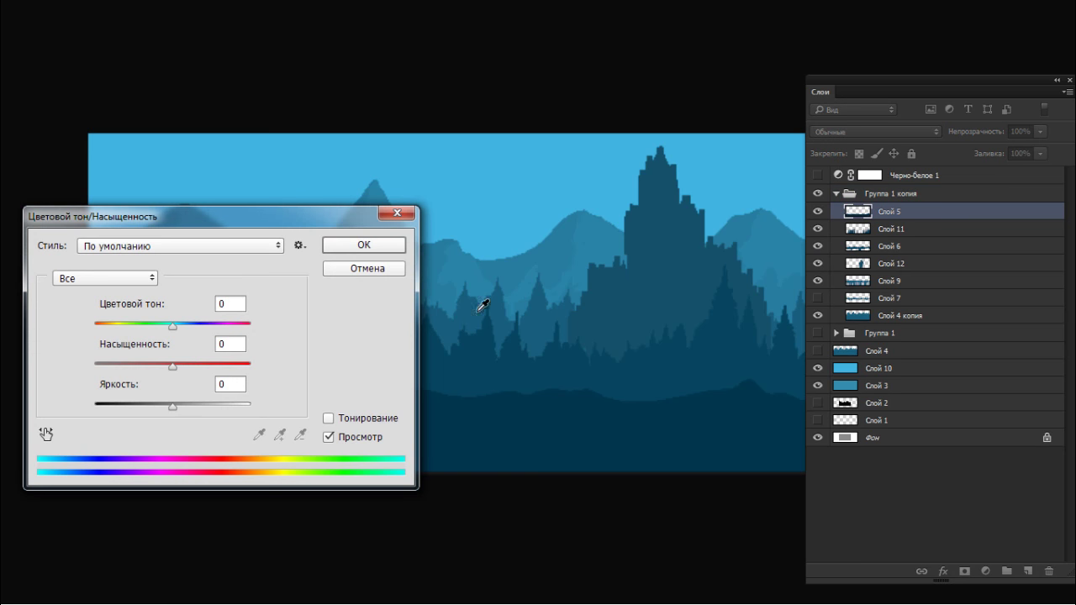
drag(173, 325, 139, 323)
drag(172, 366, 155, 366)
drag(170, 406, 164, 405)
drag(139, 327, 134, 322)
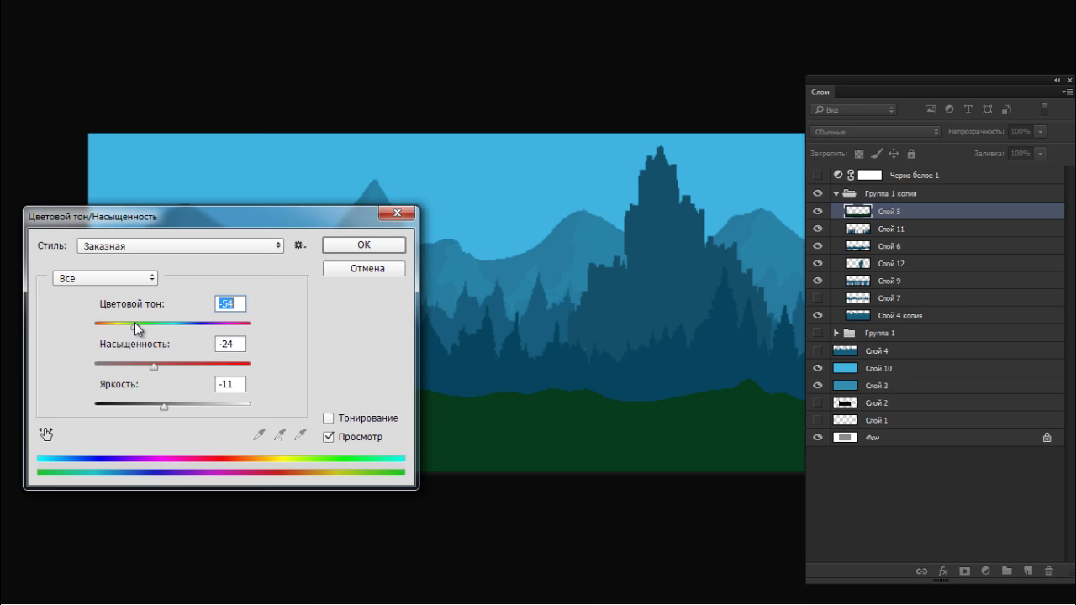
click(360, 249)
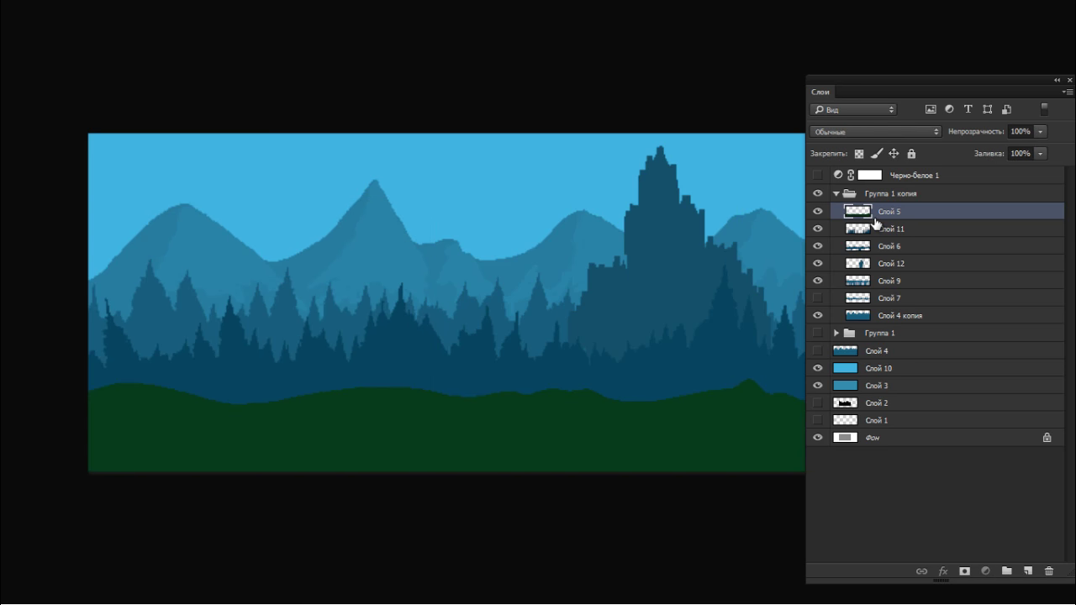
Step: Toggle Слой 11 to check its tree details, and merge it down into Слой 6
click(892, 229)
click(817, 228)
click(817, 228)
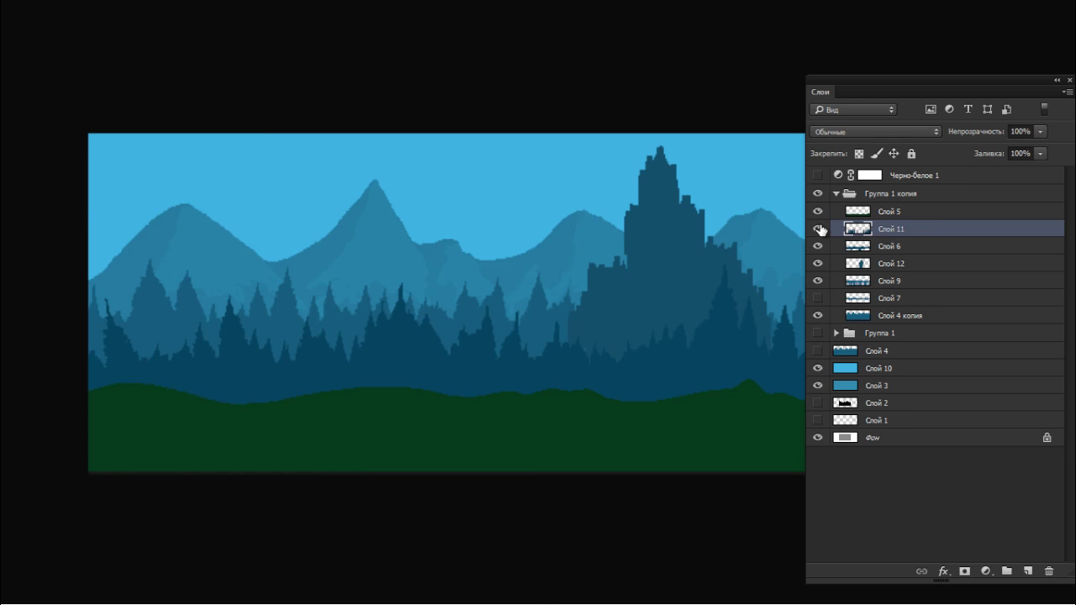
click(817, 229)
click(819, 228)
click(819, 229)
click(819, 228)
click(818, 229)
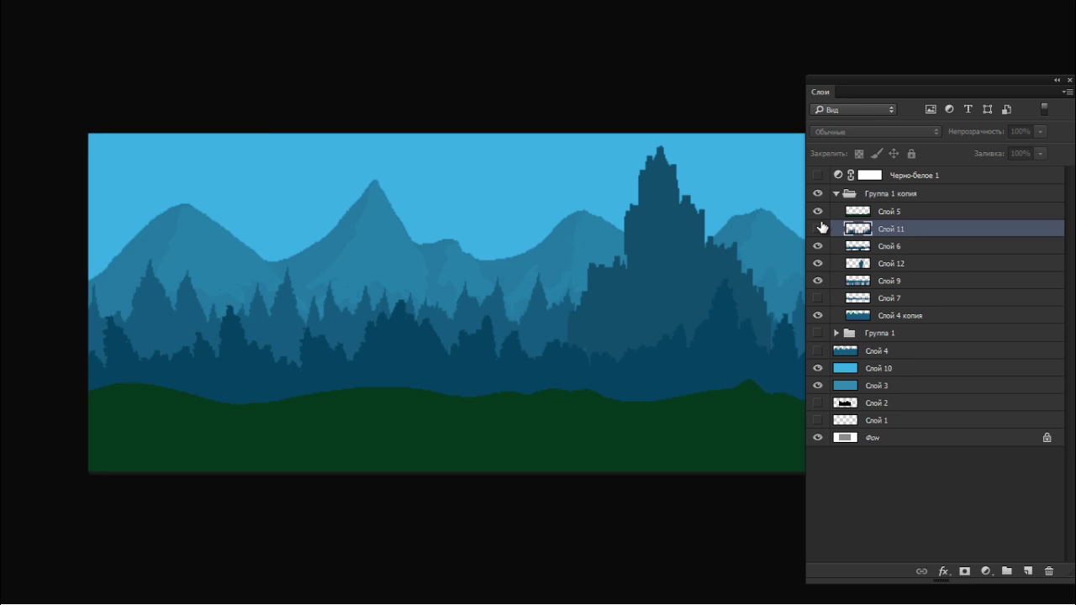
click(819, 229)
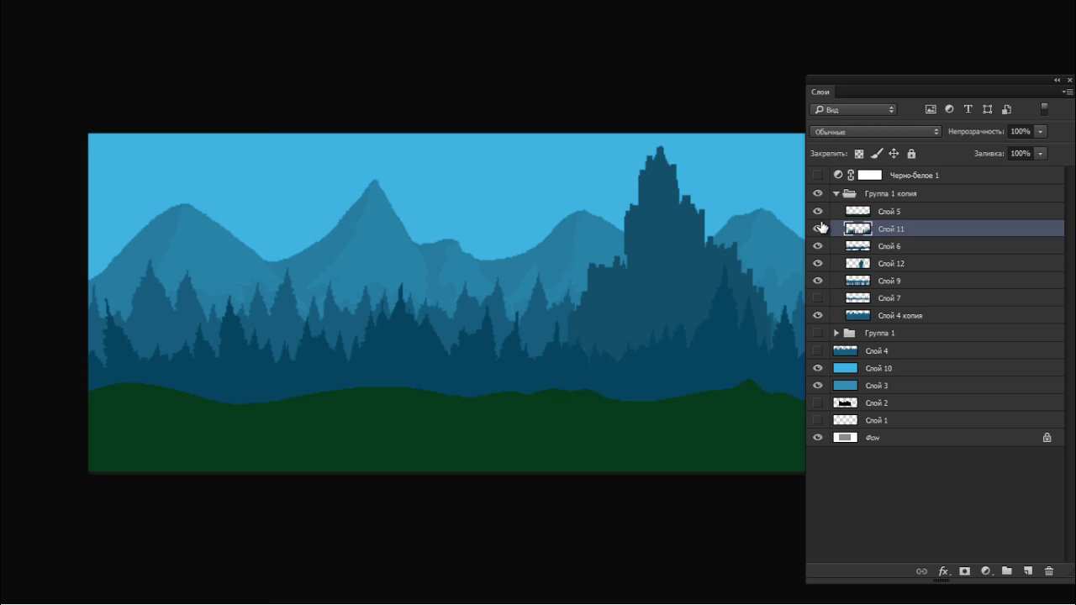
key(ctrl+e)
Step: Turn the front trees on Слой 6 green with Hue/Saturation, setting the hue to -56
key(ctrl+u)
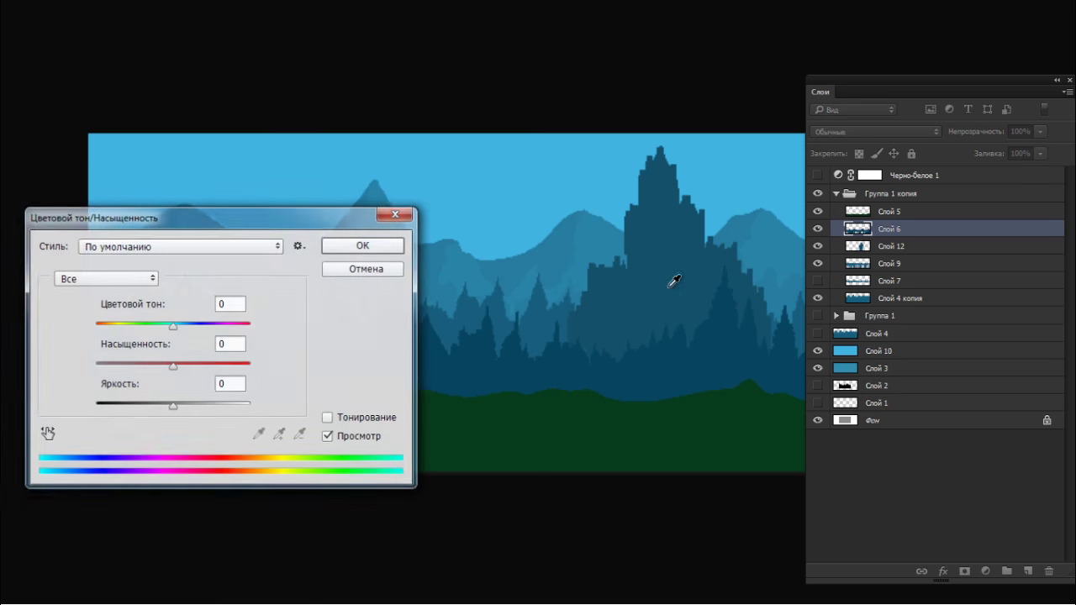
drag(172, 326, 132, 325)
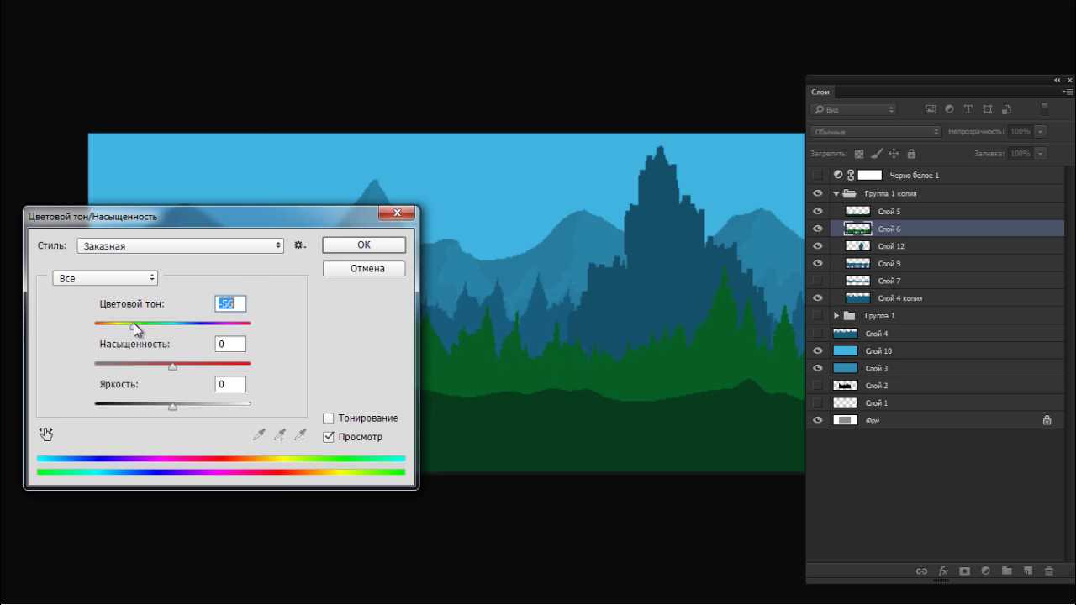
click(344, 247)
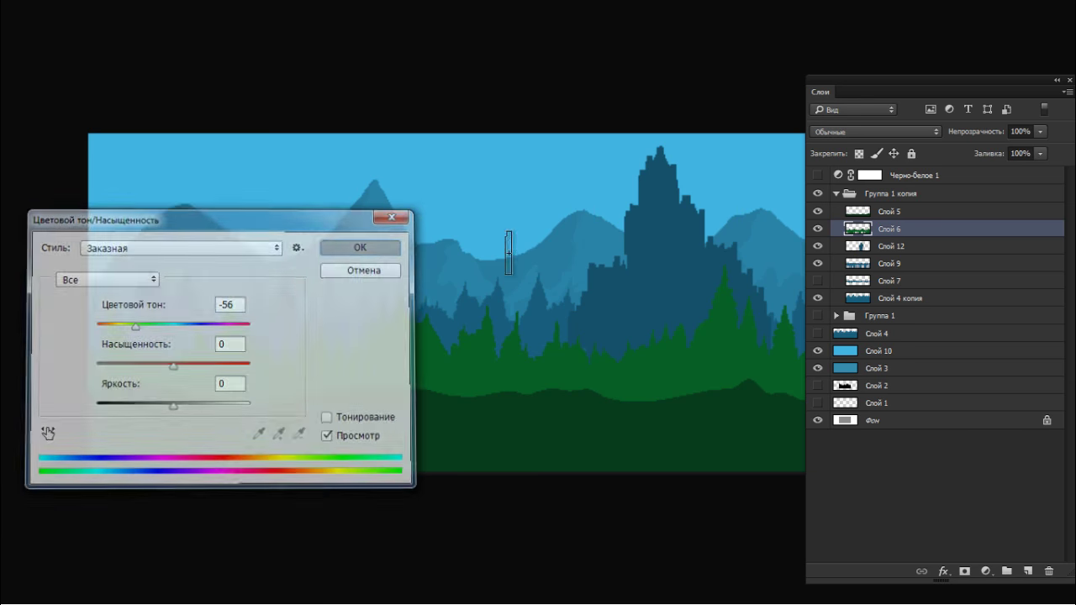
Step: Adjust the front trees' tones with Levels, setting the input values to 10, 0.89 and 223
key(ctrl+l)
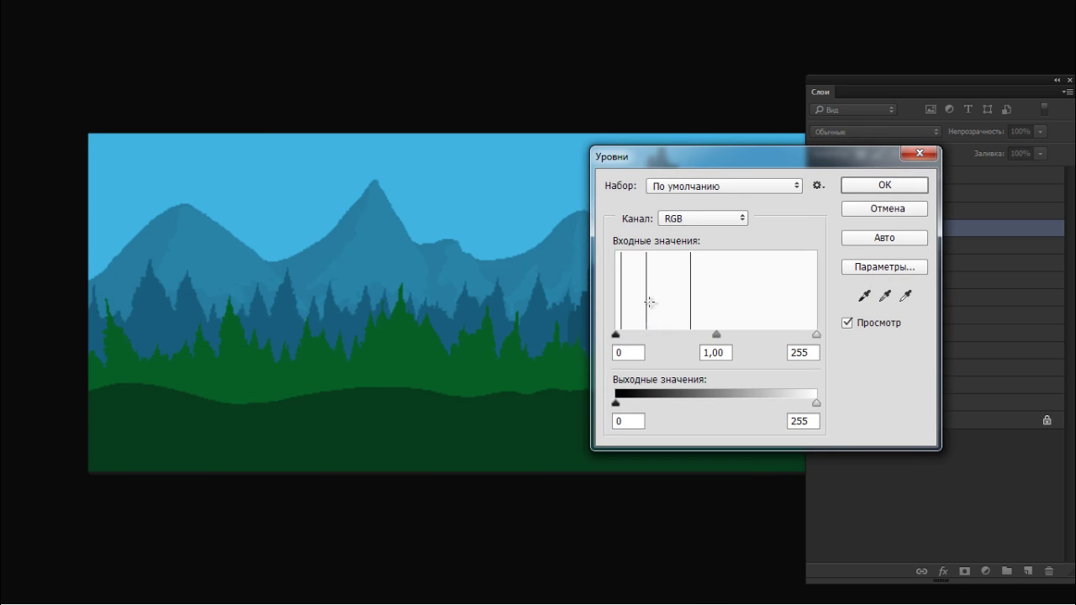
drag(617, 334, 623, 335)
mouse_move(720, 335)
mouse_down()
mouse_move(756, 336)
mouse_move(700, 334)
mouse_up()
drag(815, 334, 792, 334)
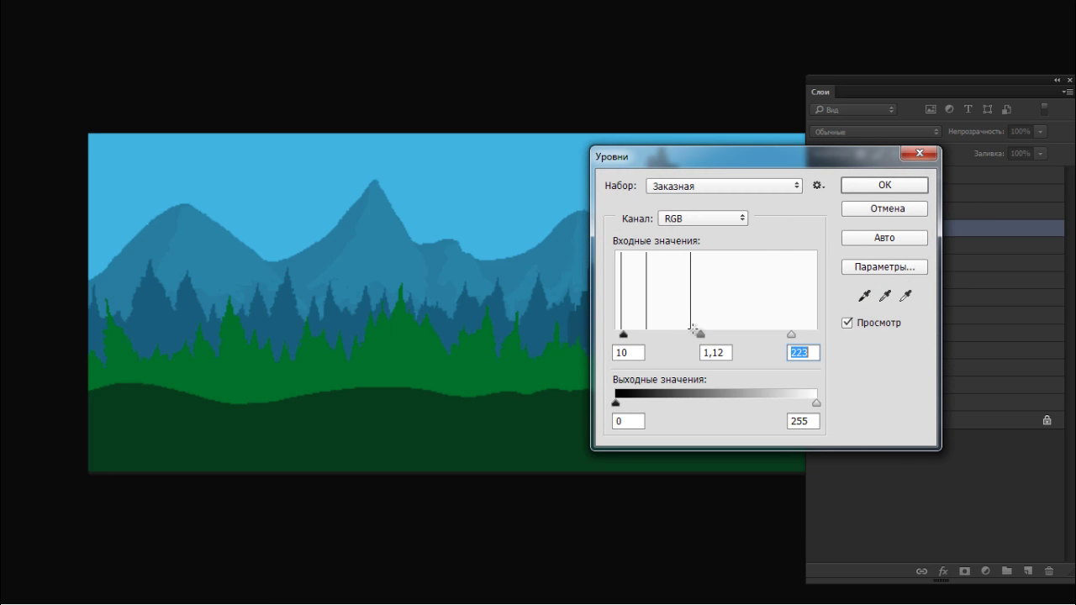
drag(700, 334, 714, 336)
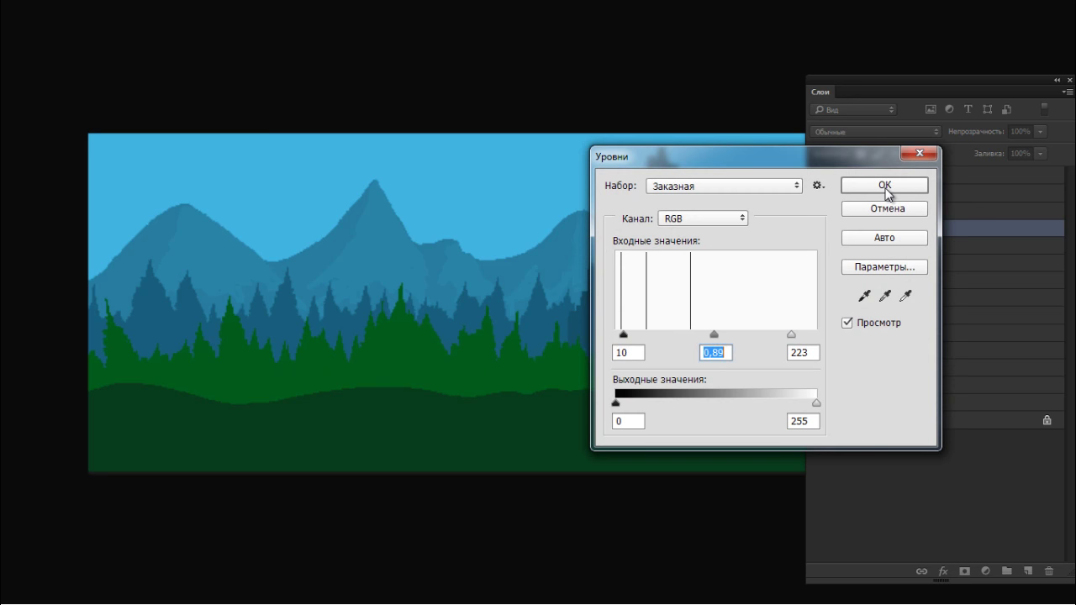
click(887, 189)
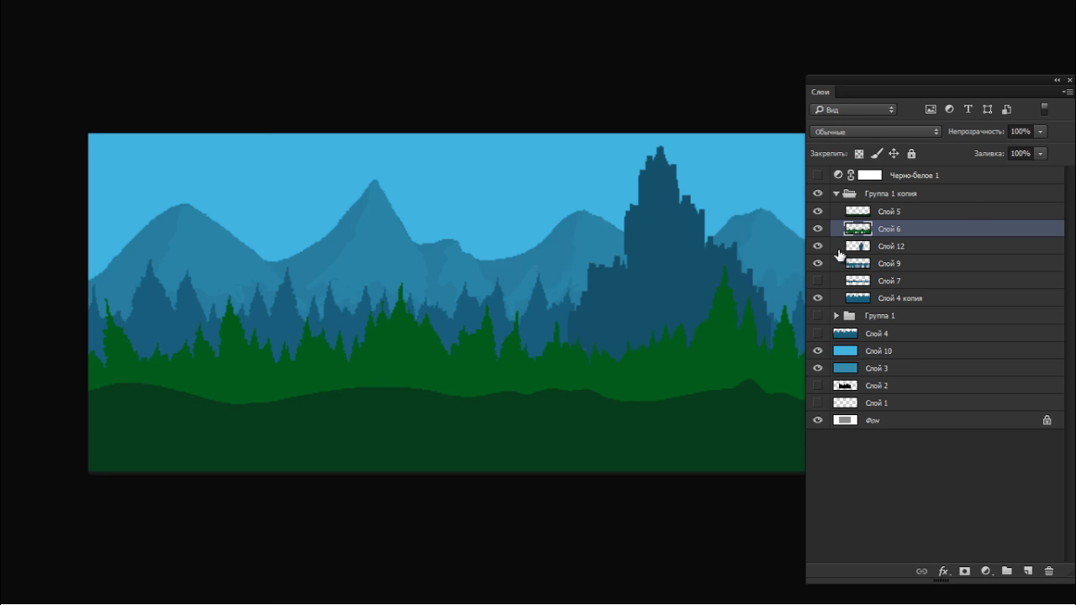
Step: Shift the front trees' midtones towards blue with Color Balance and compare the result with the previous colour
key(ctrl+b)
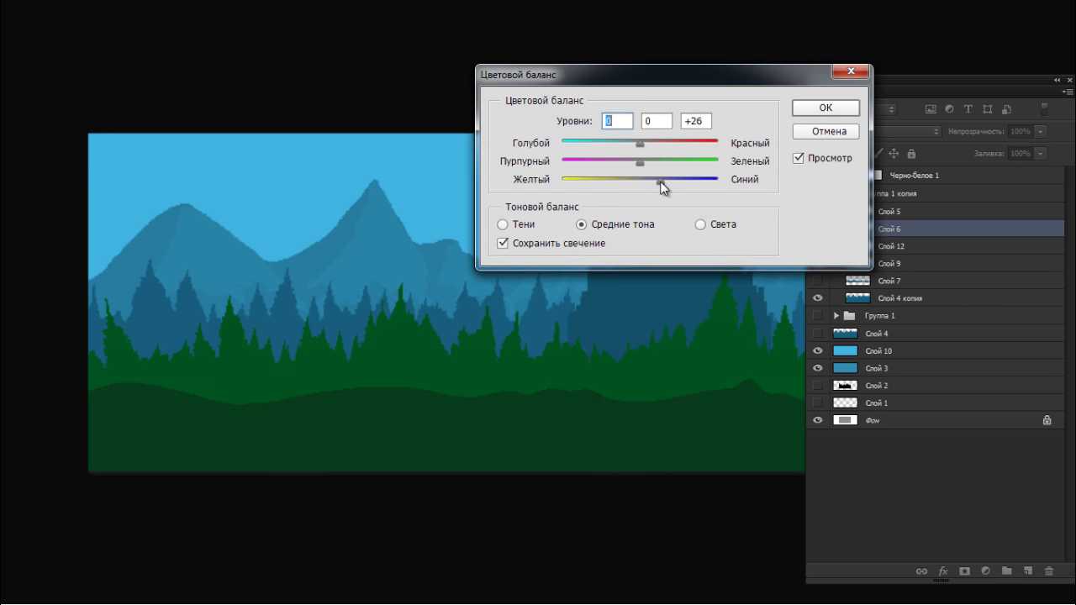
mouse_move(668, 181)
mouse_down()
mouse_move(692, 183)
mouse_move(673, 182)
mouse_up()
click(820, 107)
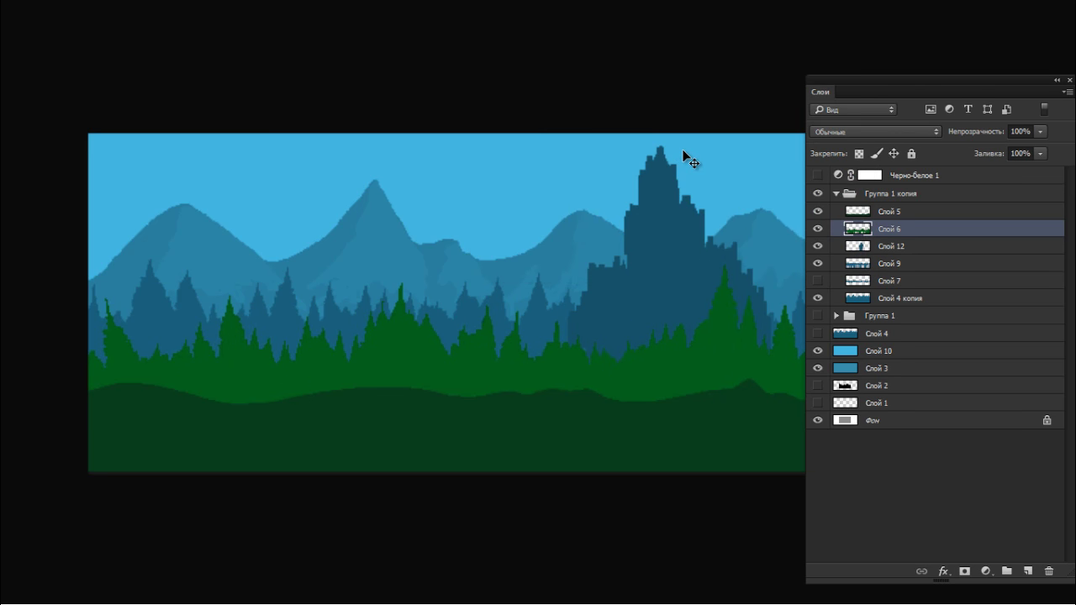
key(ctrl+z)
Step: Shift the midtones of the back trees on Слой 9 towards green with Color Balance, setting the magenta-green level to +71
click(868, 217)
click(869, 264)
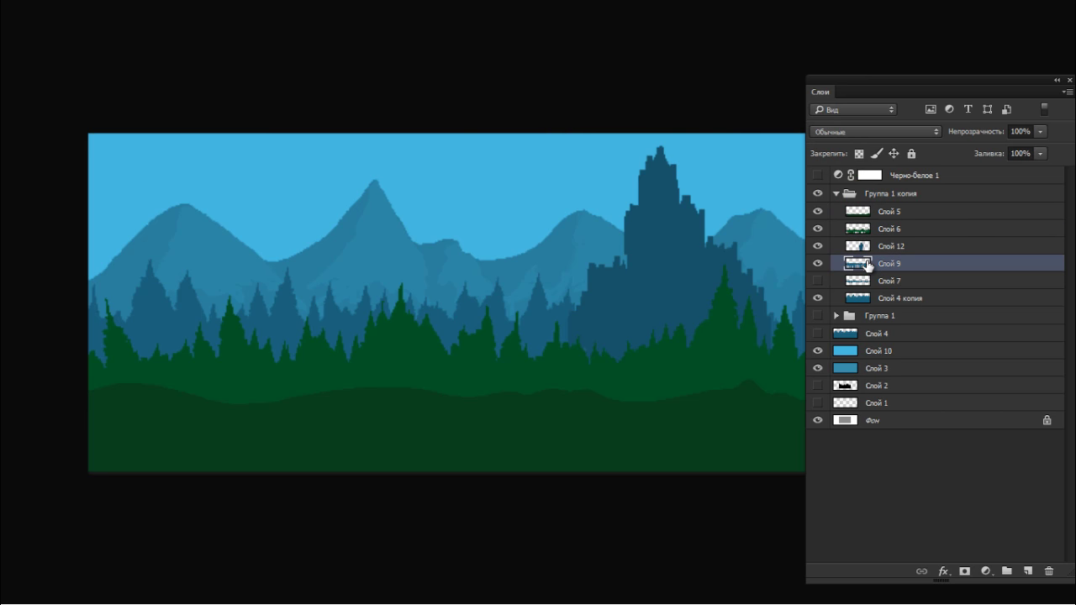
key(ctrl+b)
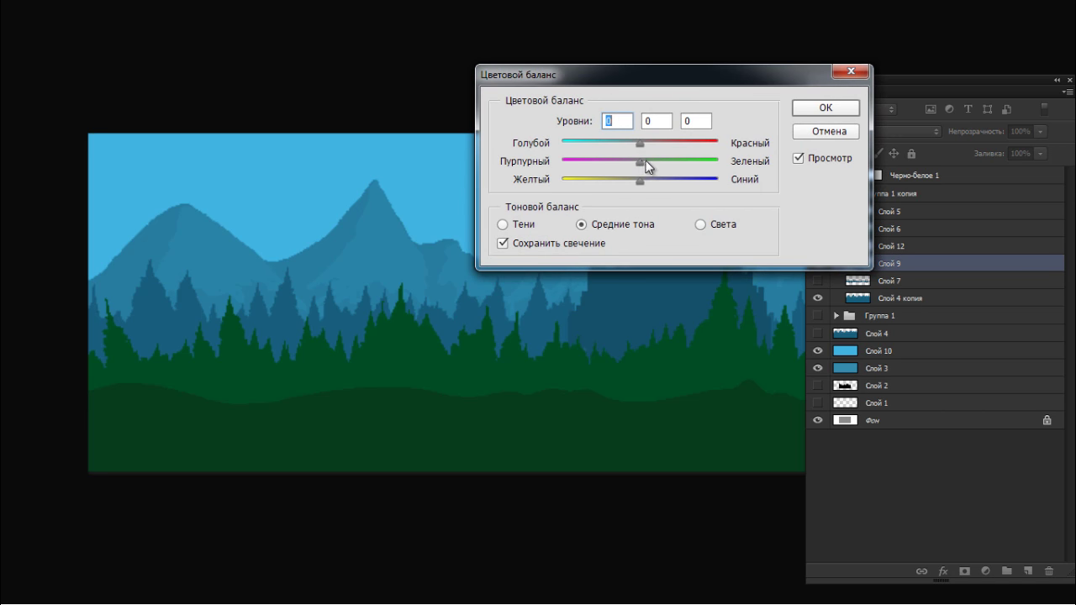
drag(680, 167, 698, 174)
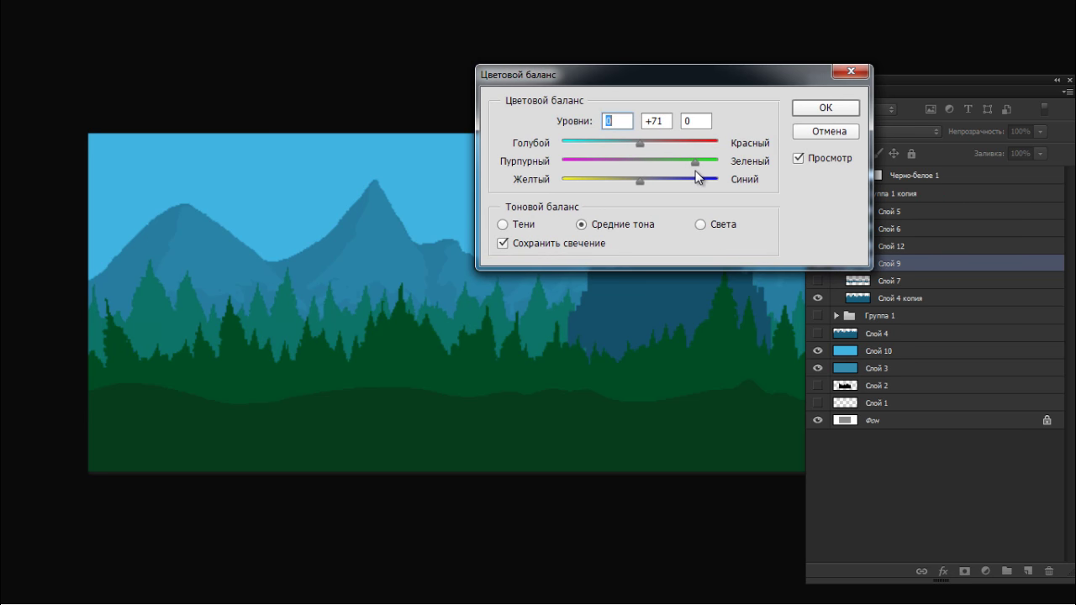
click(814, 112)
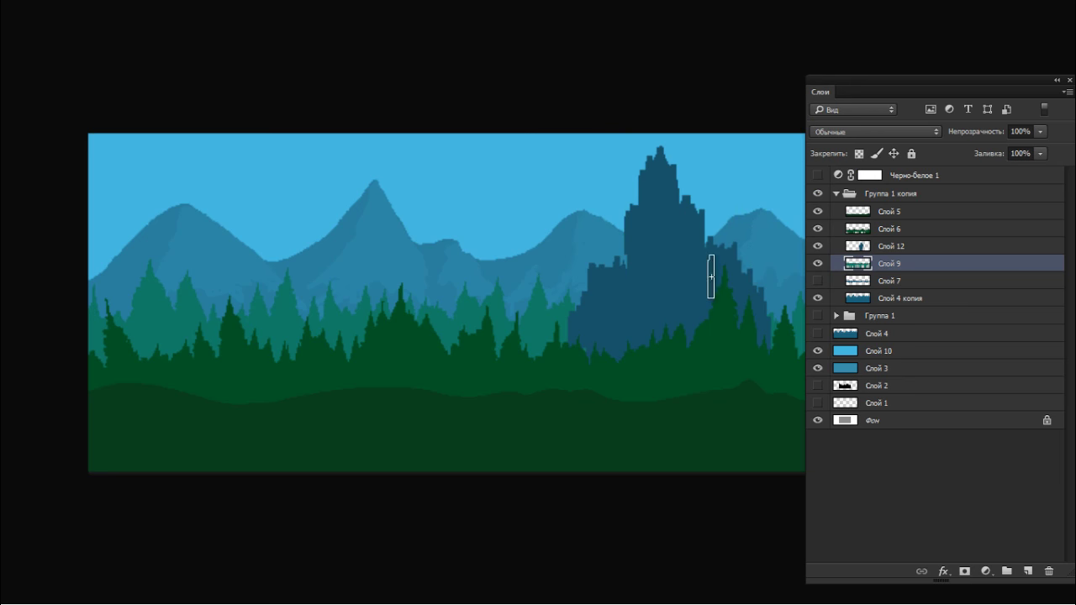
Step: Toggle the castle on Слой 12 to check the trees behind it, and bring back the menus and tools
click(816, 247)
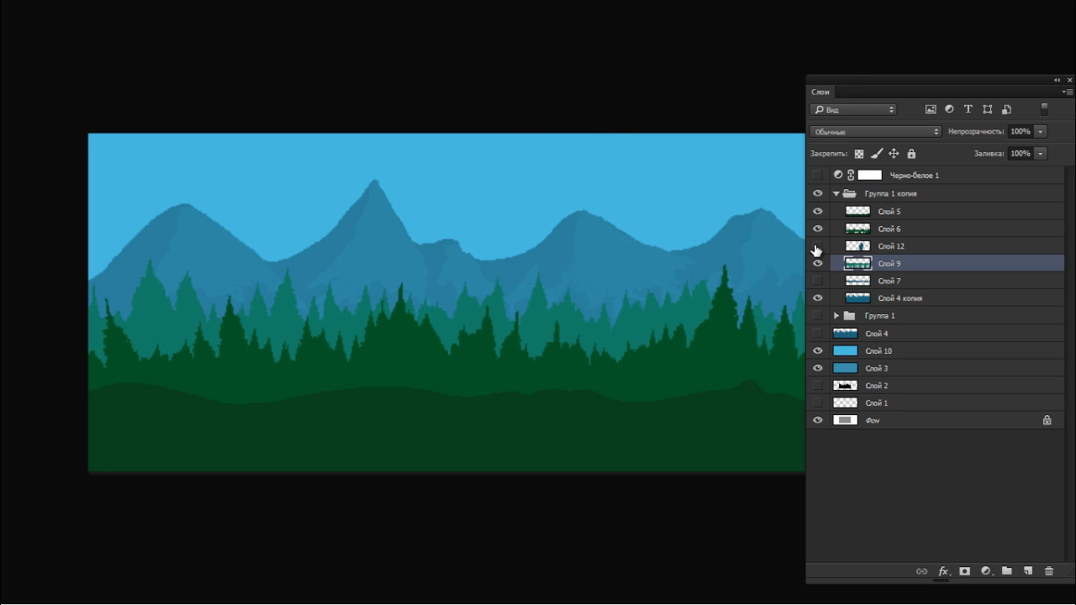
click(817, 246)
key(f)
key(f)
key(f)
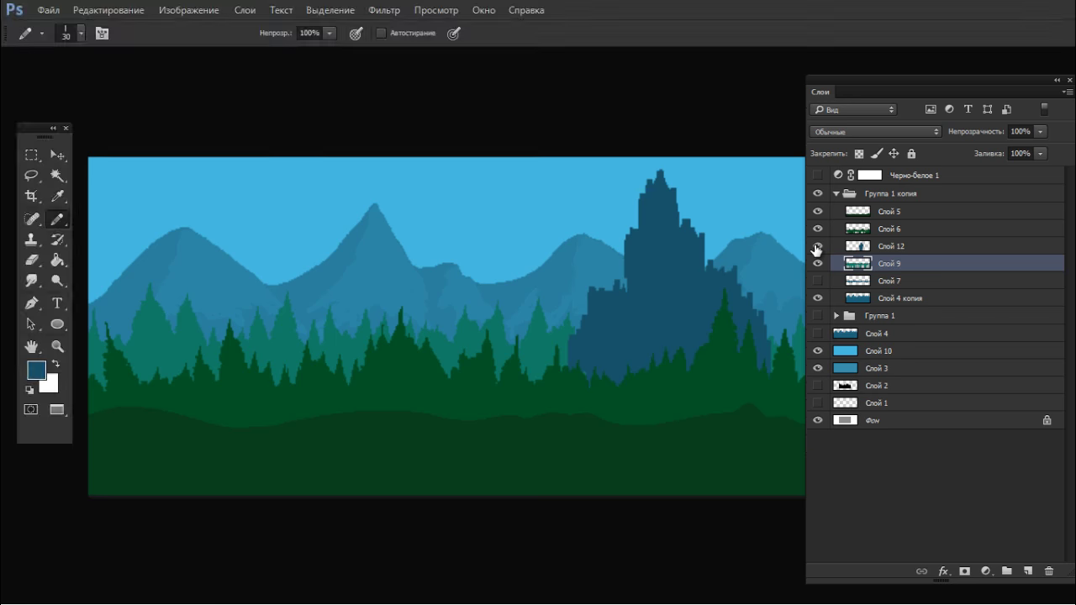
key(shift+f)
key(Tab)
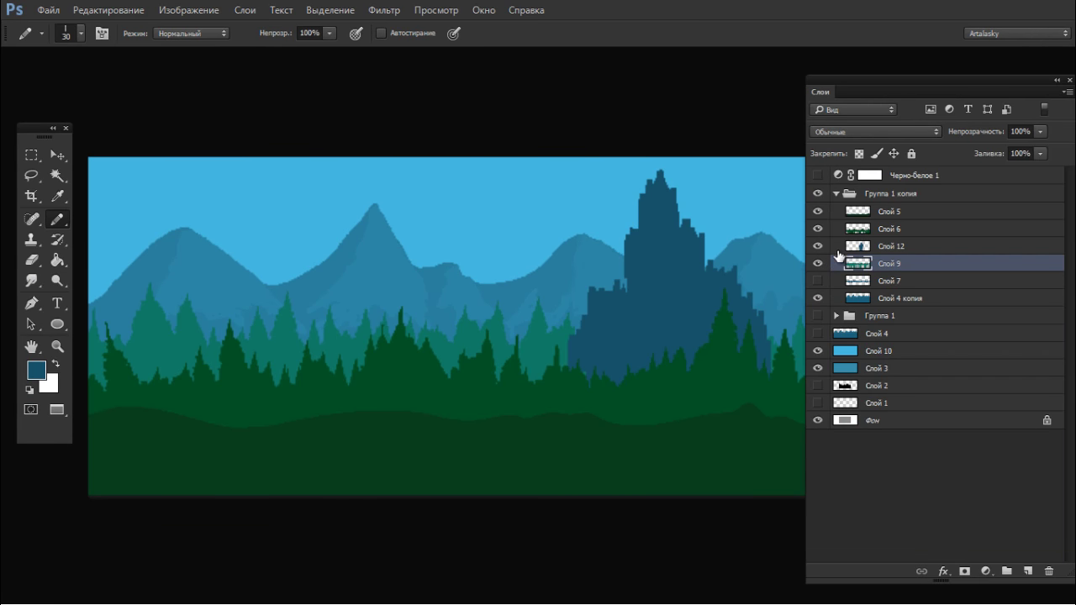
Step: Desaturate the castle on Слой 12 with Hue/Saturation, and return to the Pencil tool
click(858, 245)
key(ctrl+u)
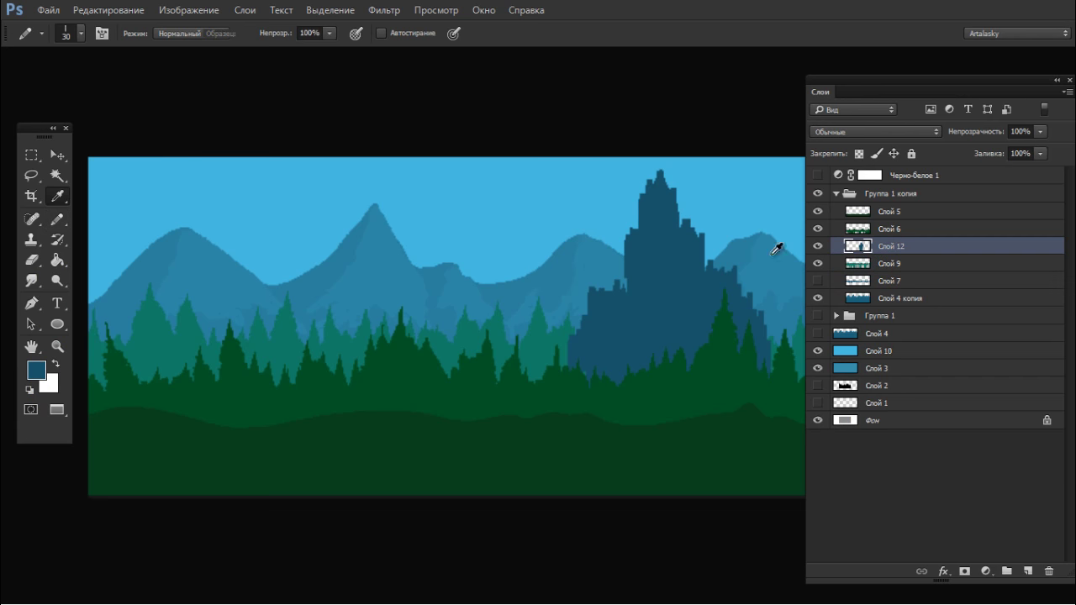
drag(149, 362, 131, 362)
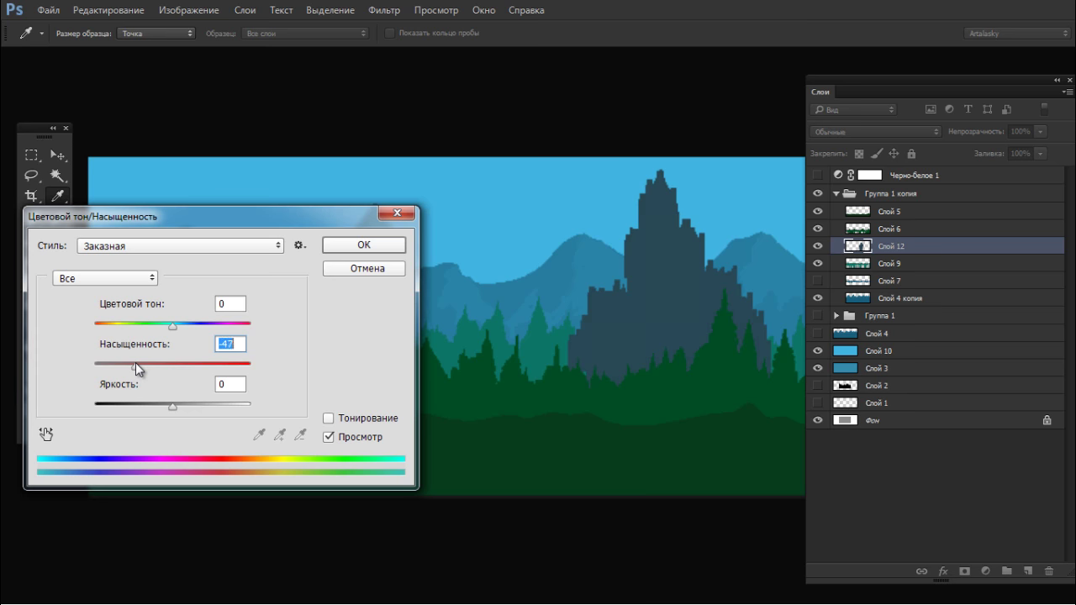
drag(136, 363, 139, 362)
click(364, 245)
key(b)
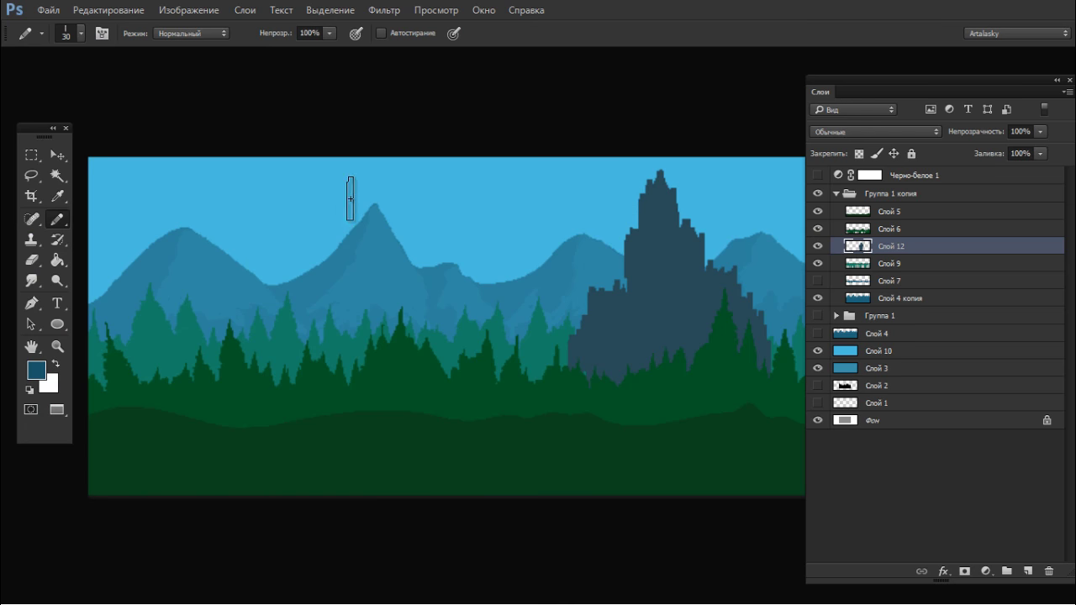
Step: Lower the opacity of the mountain layer Слой 4 копия to 47%
click(894, 298)
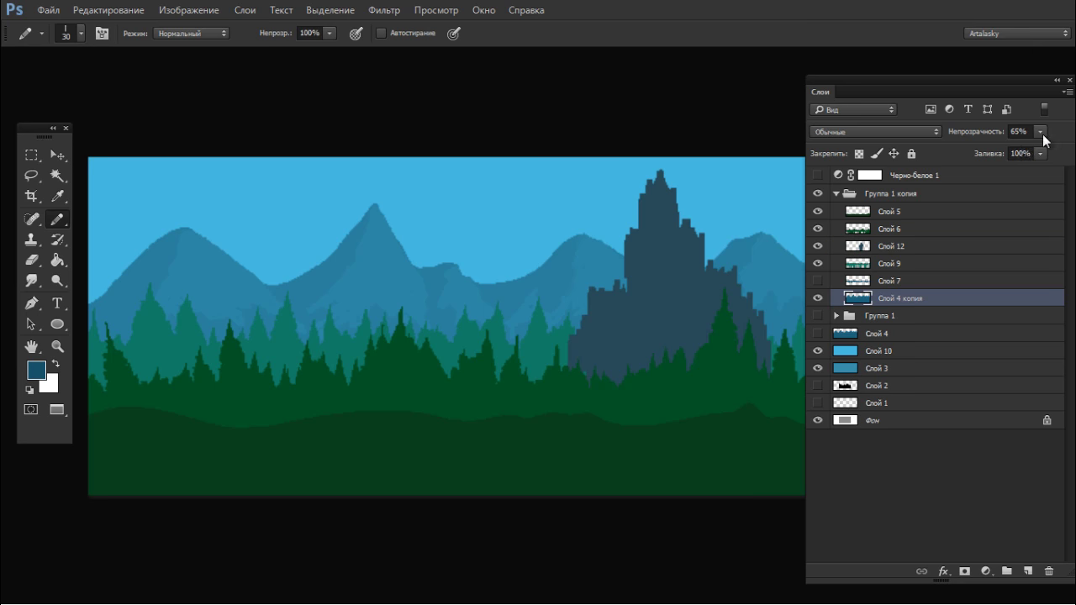
drag(1056, 153, 1027, 148)
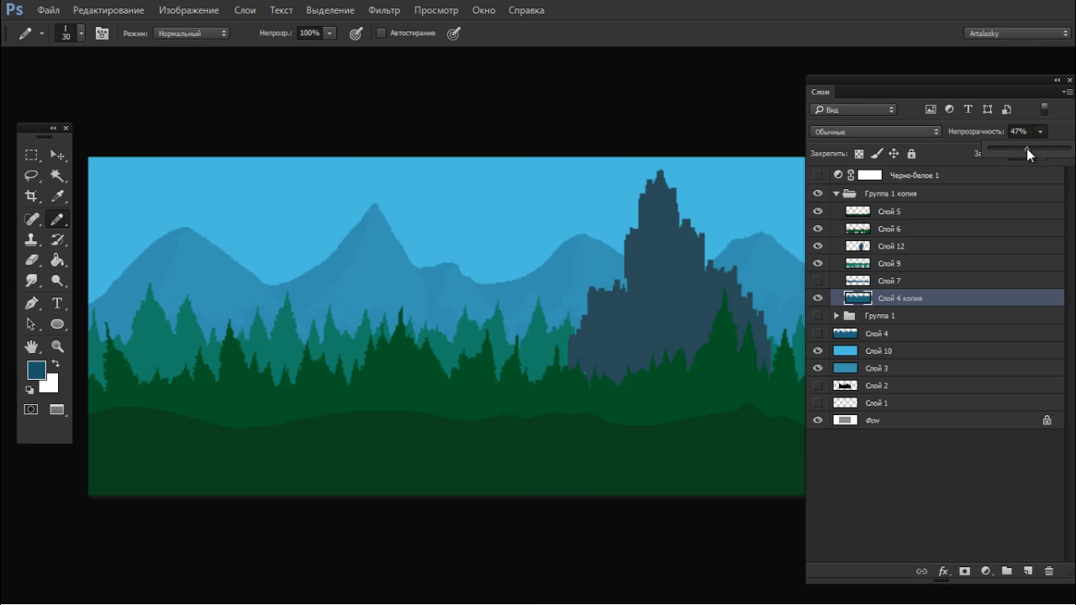
click(759, 321)
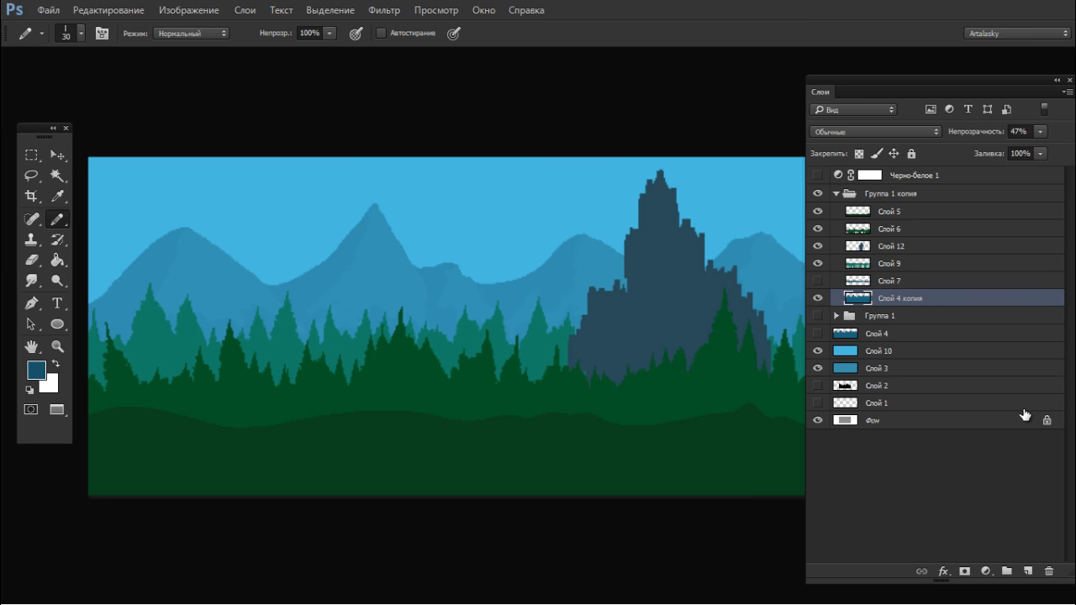
Step: Add a new layer above Слой 4 копия, choose the 150 px tapered brush and sample the mountain blue
click(1028, 571)
right_click(452, 243)
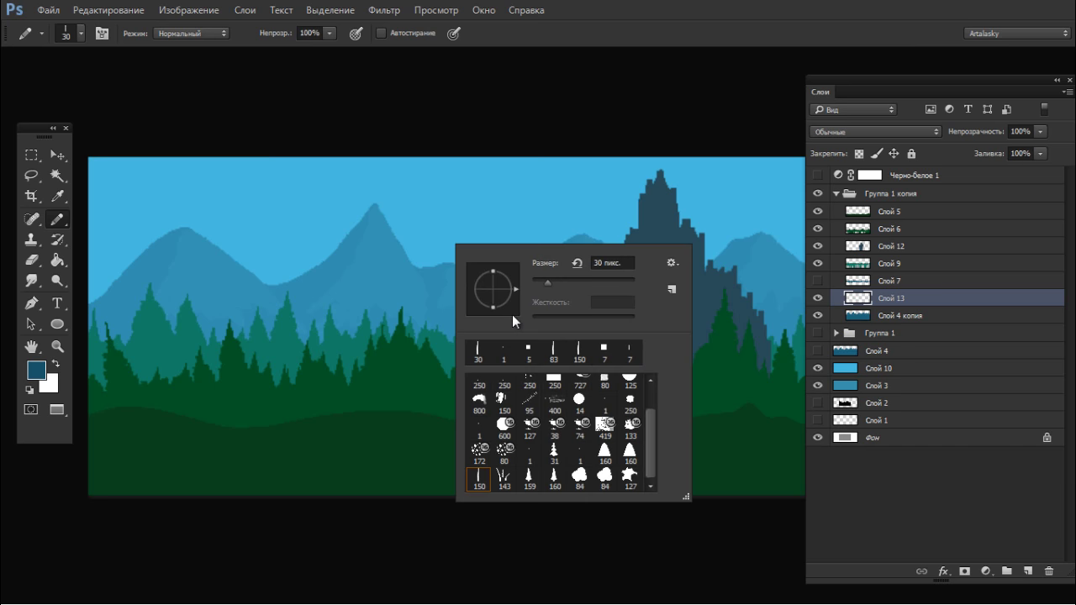
click(485, 486)
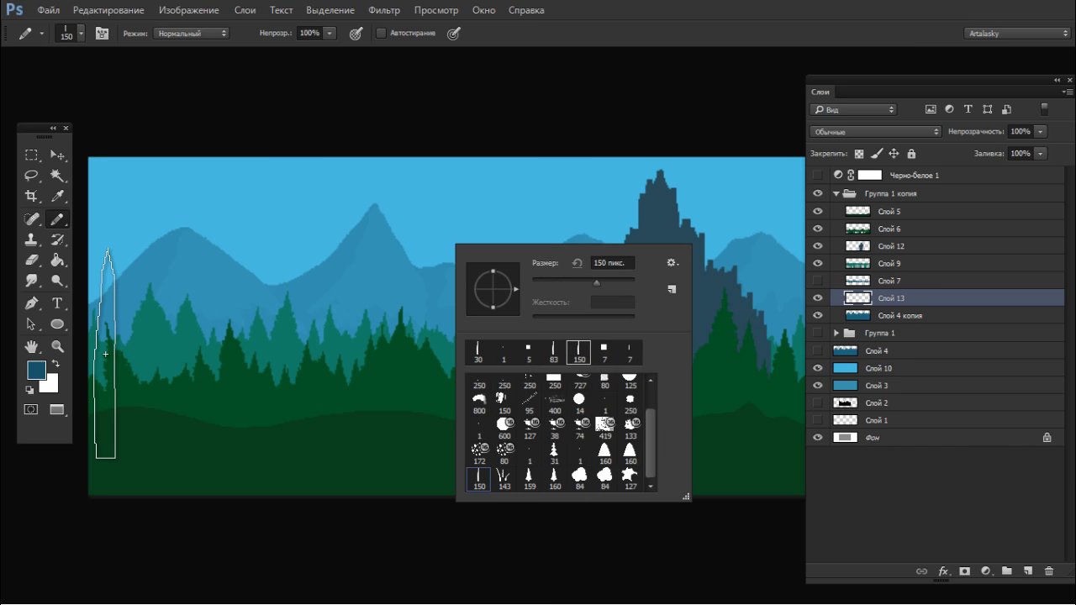
alt+click(196, 273)
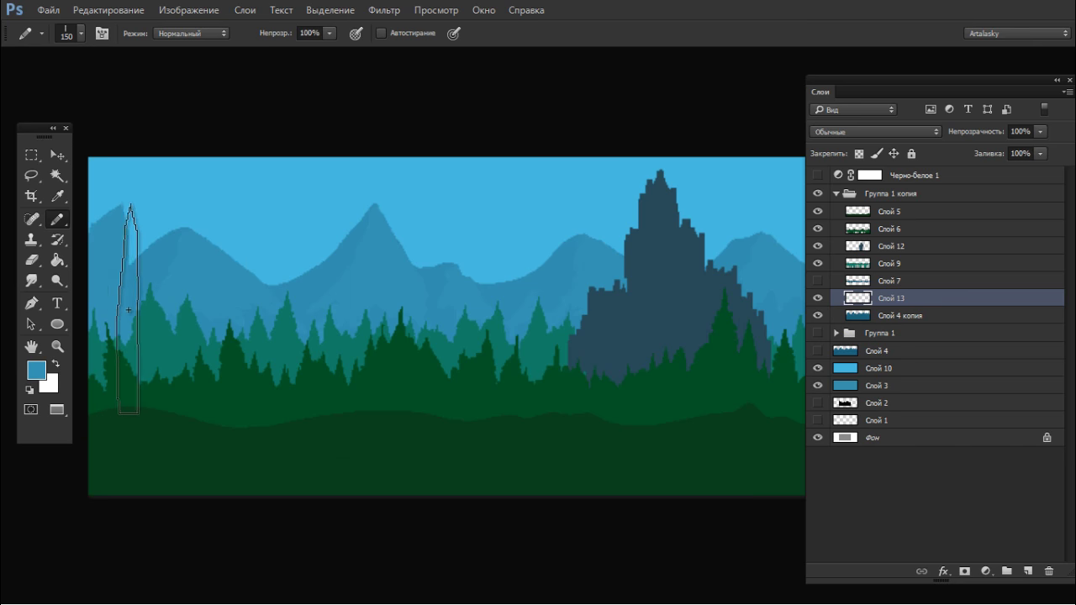
Step: Try painting a distant mountain ridge, undo the strokes and move Слой 13 below Слой 4 копия
key(ctrl+z)
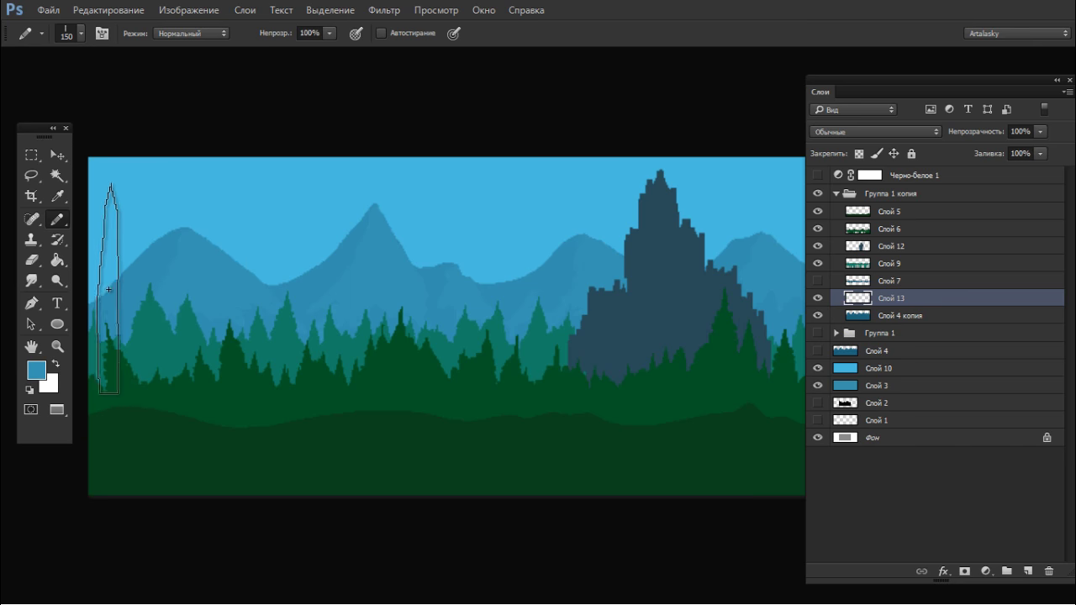
mouse_move(109, 287)
mouse_down()
mouse_move(170, 316)
mouse_move(182, 309)
mouse_up()
key(ctrl+z)
drag(866, 300, 879, 324)
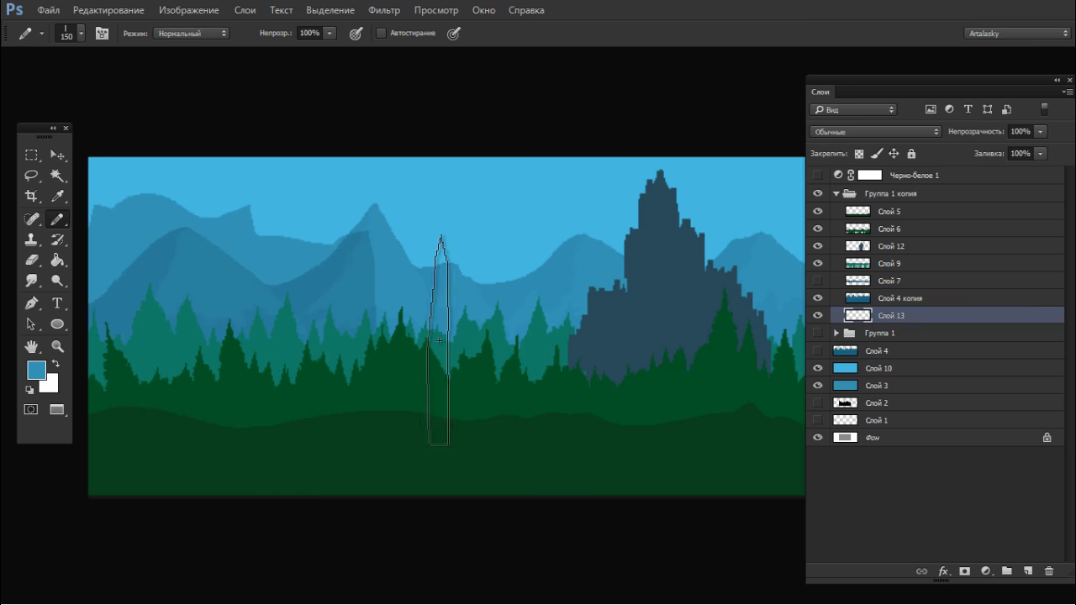
Step: Restore Слой 4 копия to 100% opacity and brighten its mountains with Levels, setting the white input value to 174
click(877, 296)
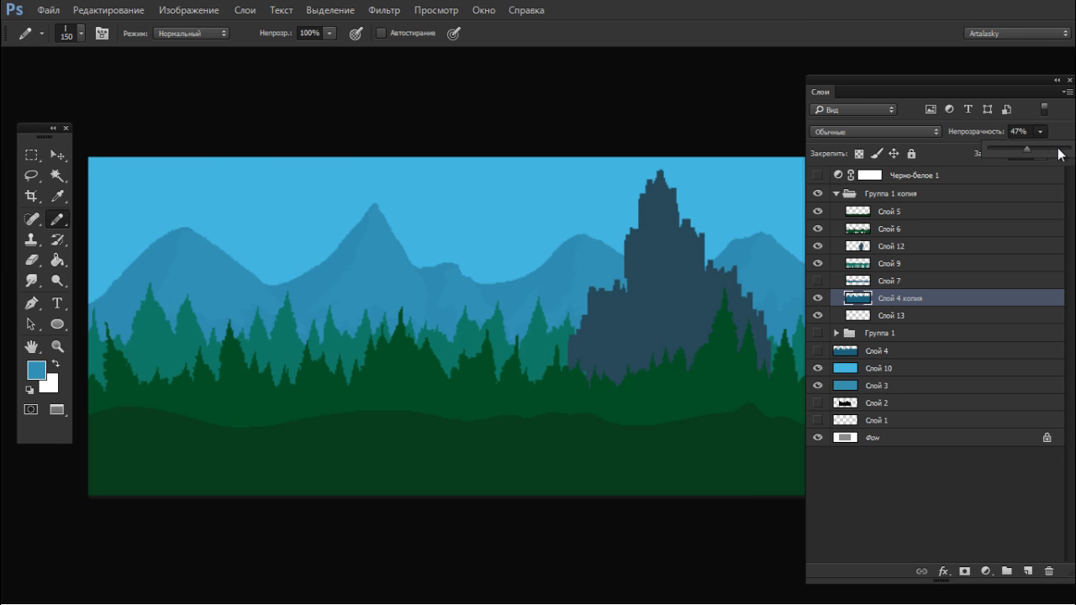
click(1057, 154)
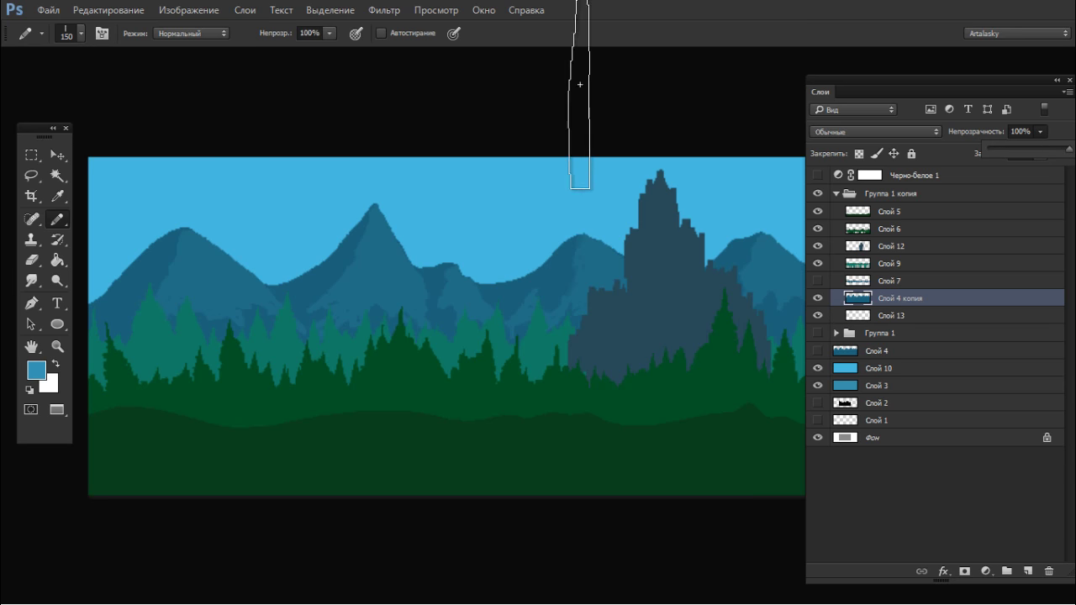
key(ctrl+l)
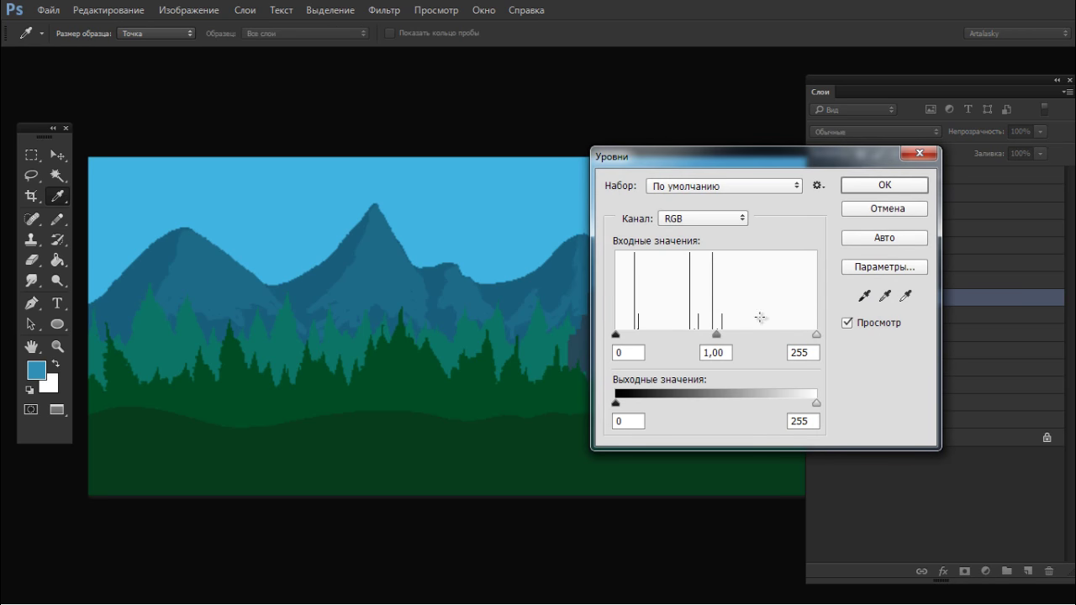
drag(821, 336, 752, 323)
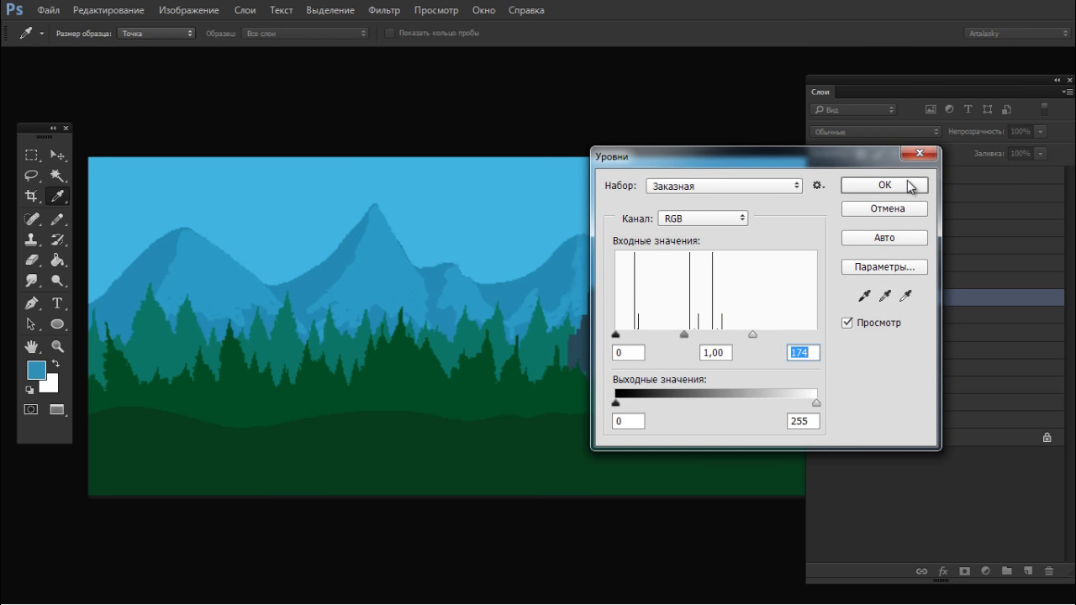
click(909, 186)
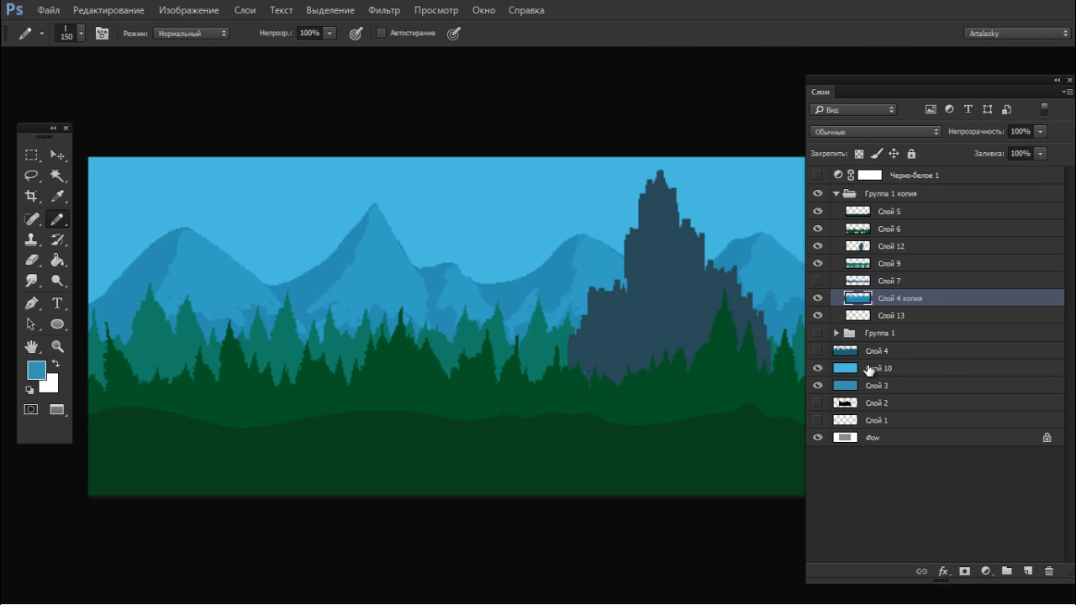
Step: Brighten the sky on Слой 10 with Levels, setting the midtone input to 1.03 and the white input to 208
click(868, 370)
click(817, 370)
click(817, 370)
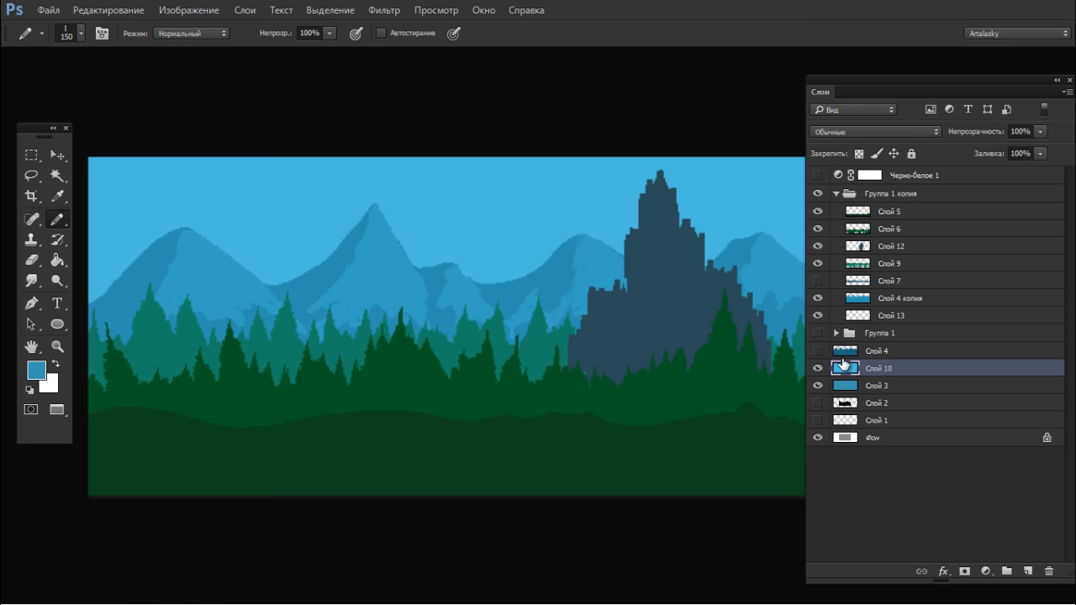
key(ctrl+l)
drag(615, 334, 643, 337)
drag(816, 334, 779, 338)
mouse_move(696, 335)
mouse_down()
mouse_move(728, 338)
mouse_move(709, 335)
mouse_up()
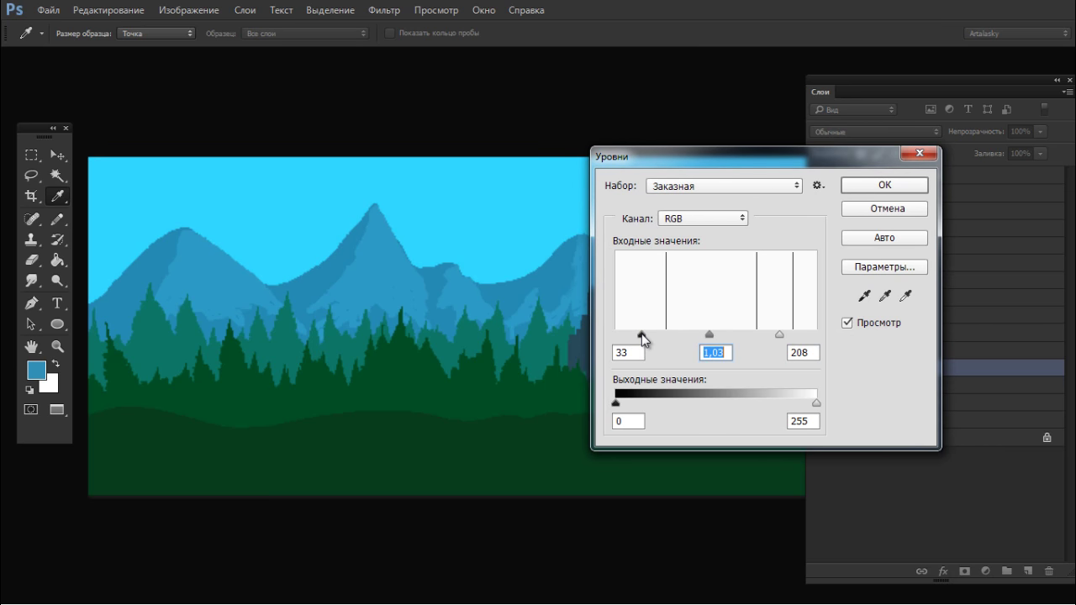
drag(641, 334, 615, 334)
click(901, 182)
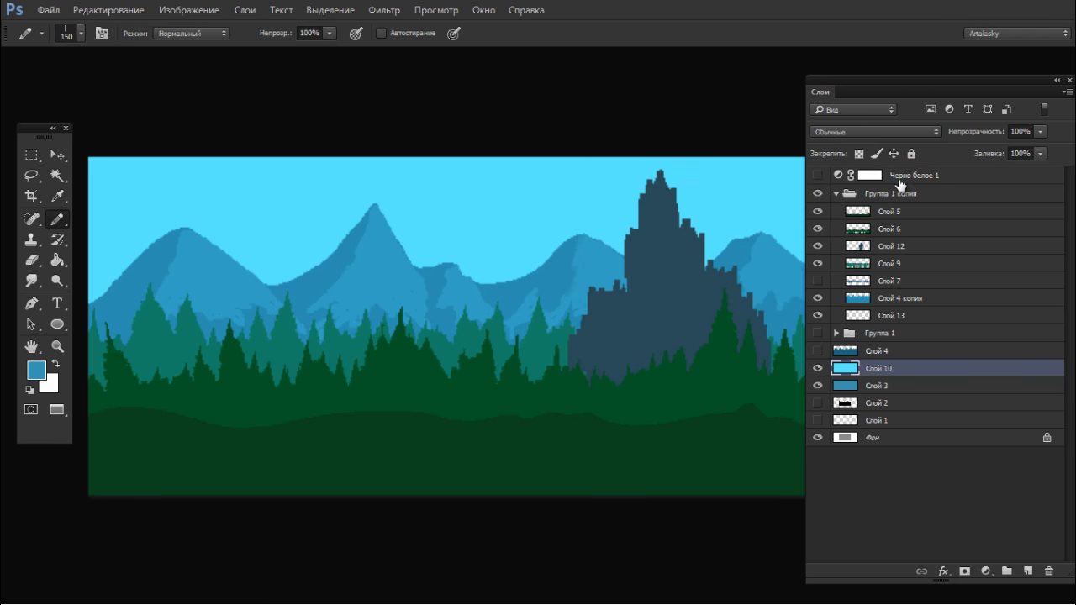
Step: Recolour the sky on Слой 10 pale yellow-green with Hue/Saturation, using hue -116, saturation -43 and lightness +23
key(ctrl+u)
drag(169, 367, 157, 363)
drag(185, 216, 171, 374)
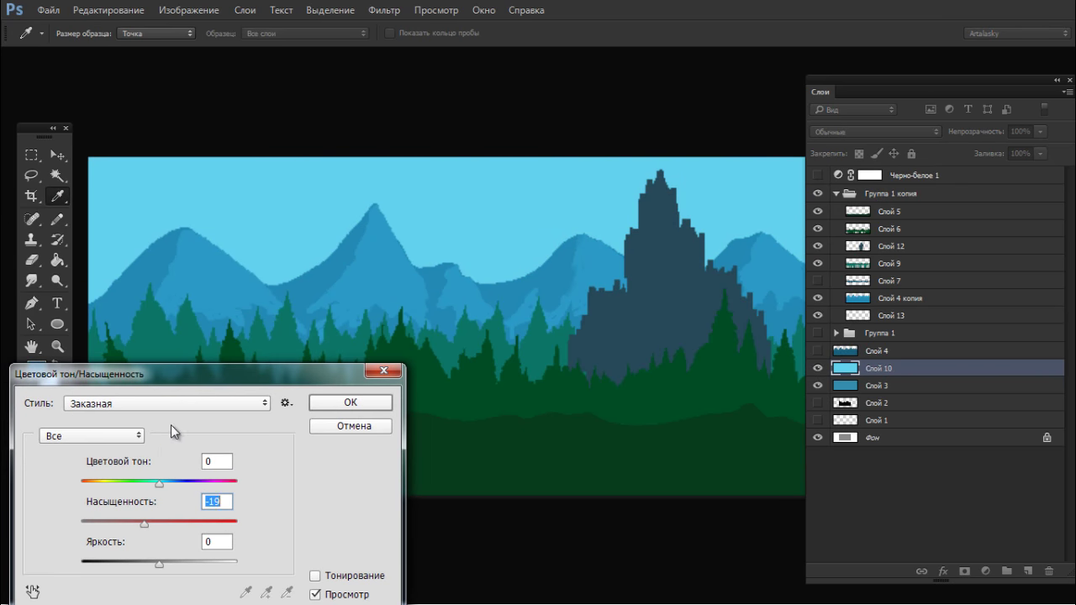
drag(156, 486, 96, 465)
drag(137, 524, 118, 526)
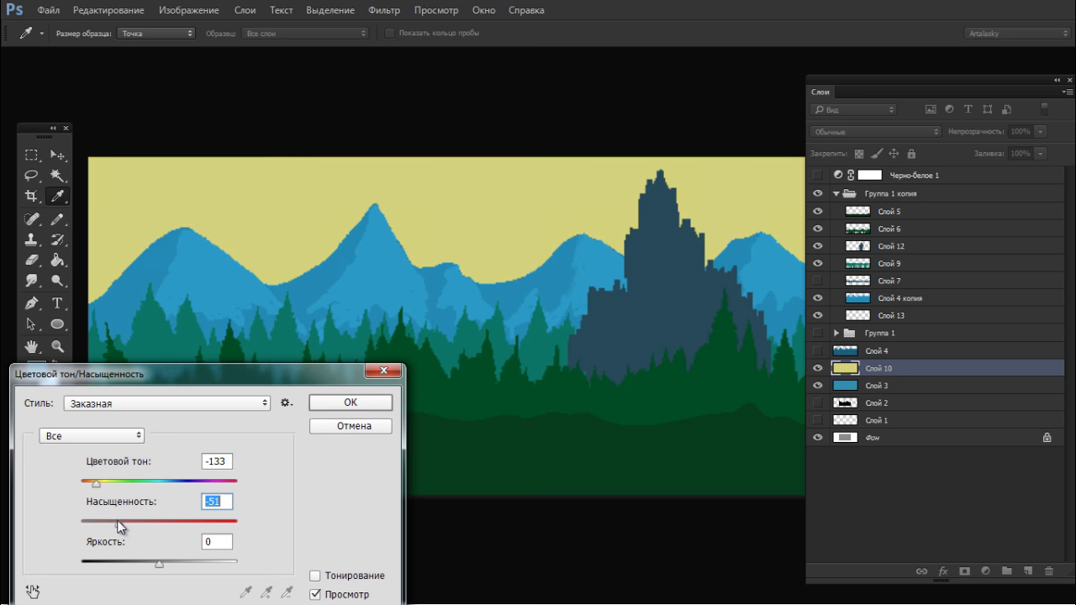
drag(162, 565, 176, 566)
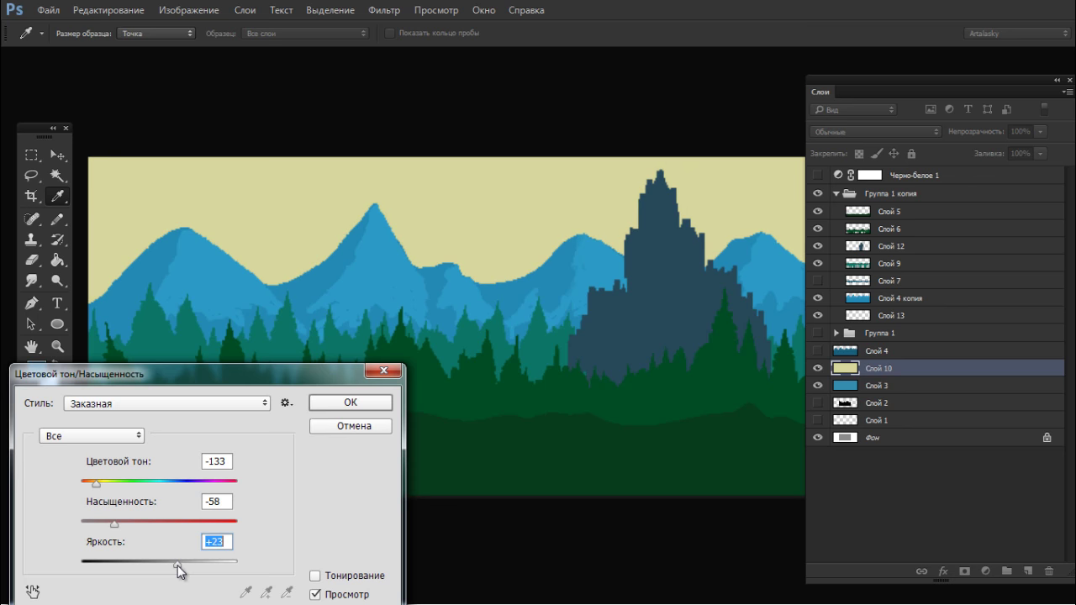
drag(94, 483, 107, 486)
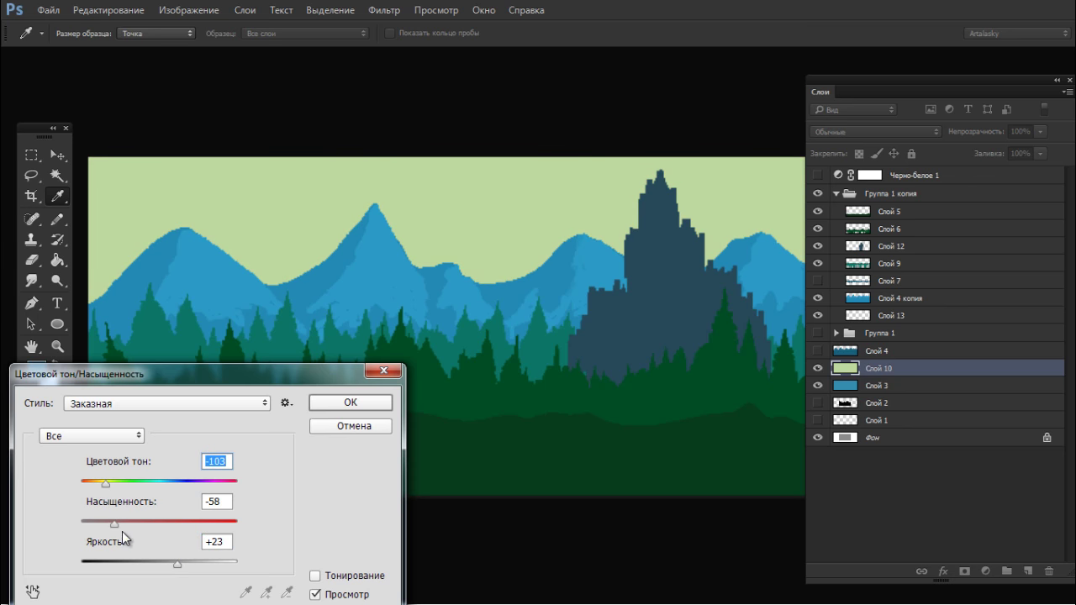
drag(118, 526, 126, 525)
drag(104, 485, 101, 483)
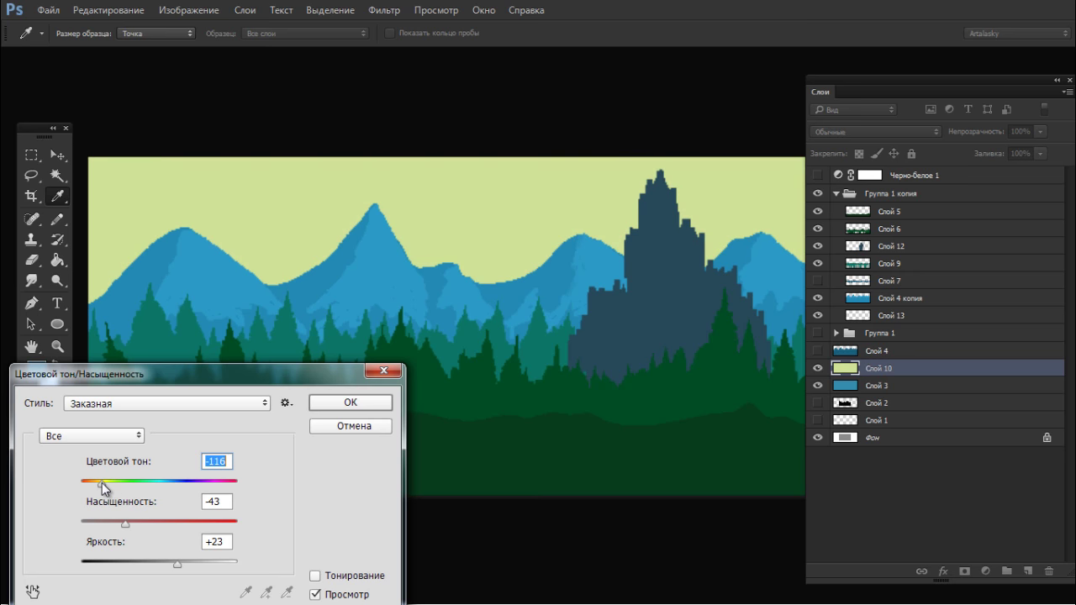
click(346, 403)
key(b)
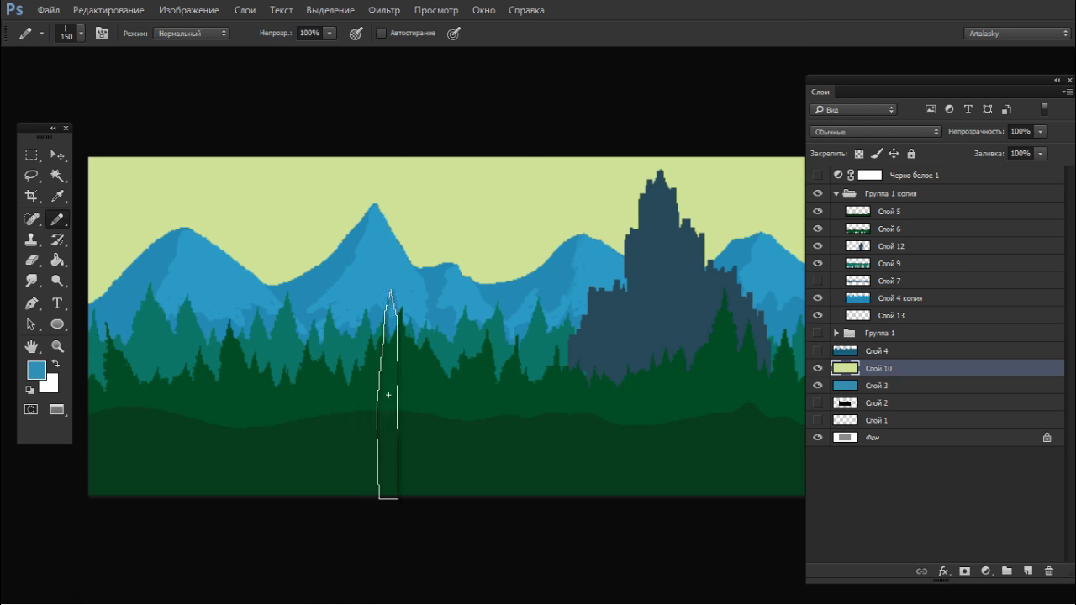
Step: Add a new layer above Слой 5 and fill it with the yellow-green sampled from the sky
click(937, 212)
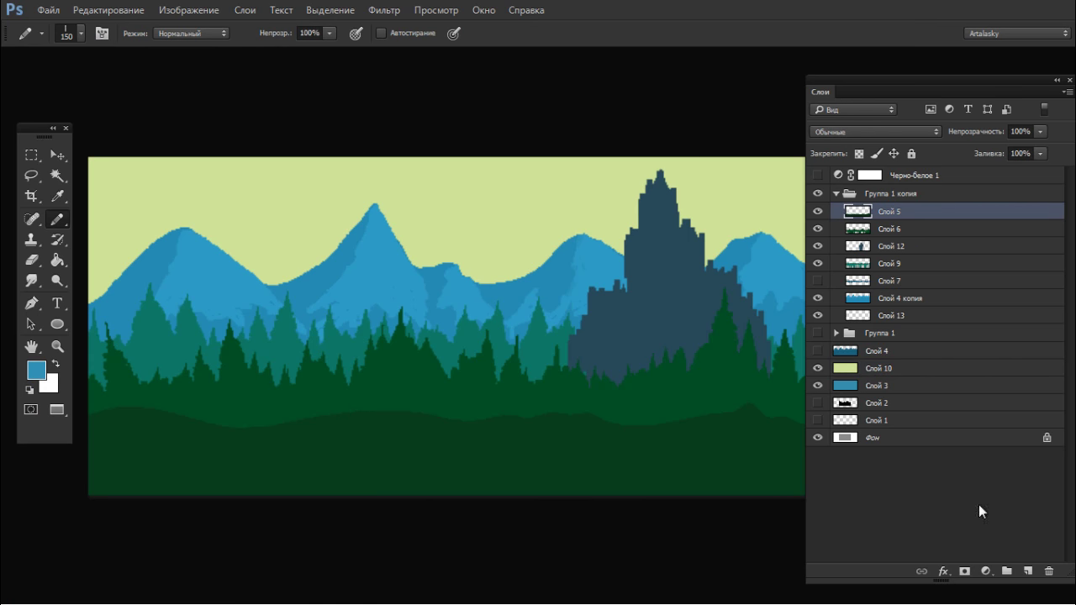
click(1027, 571)
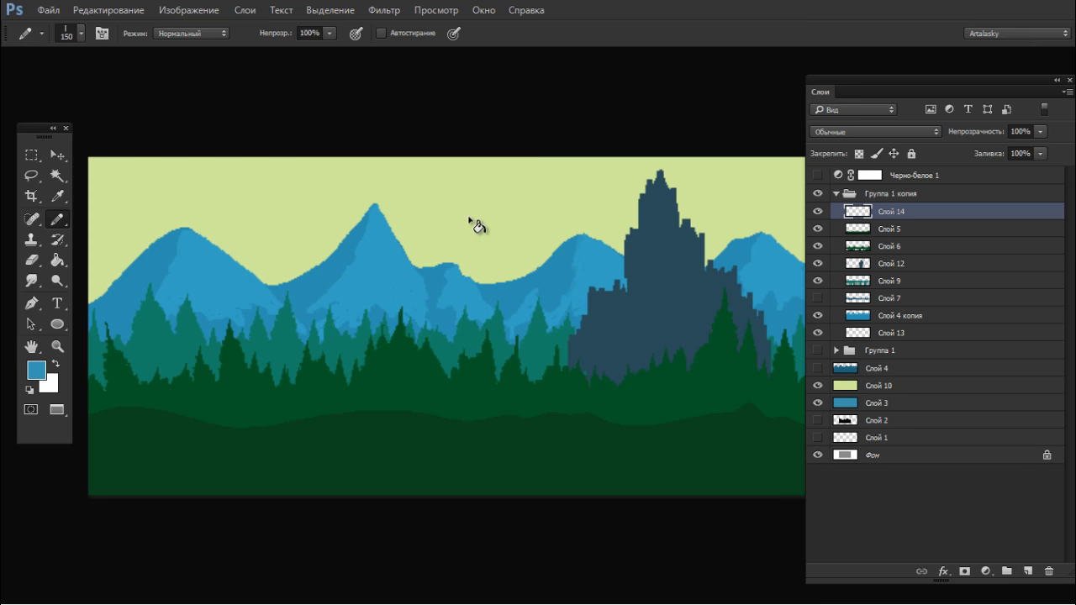
key(g)
alt+click(476, 187)
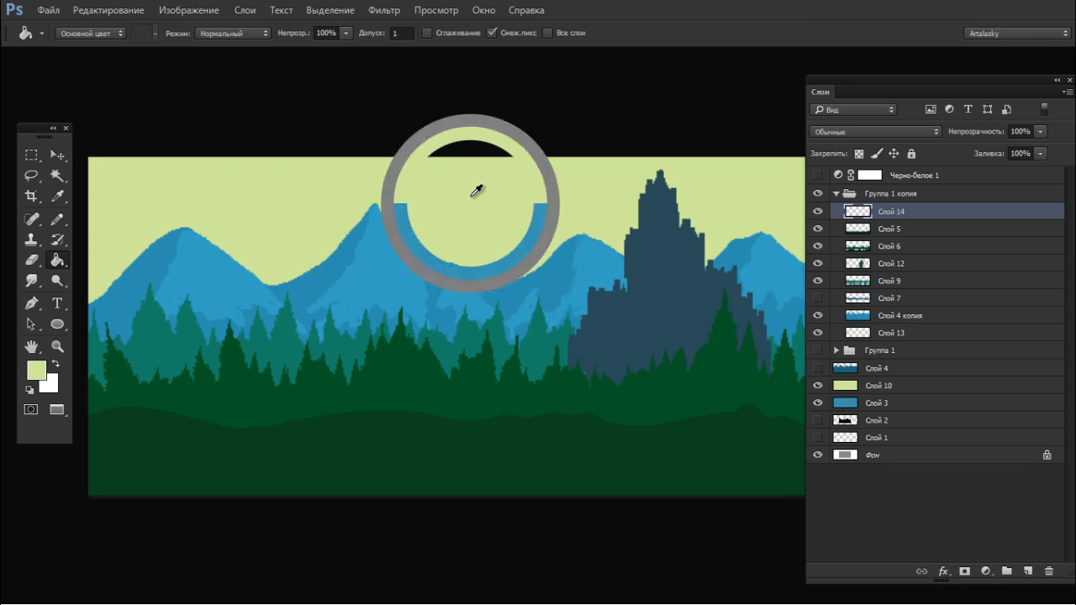
click(395, 291)
Step: Lower Слой 14 to 29% opacity and try the Перекрытие (Overlay) blend mode on it
click(883, 132)
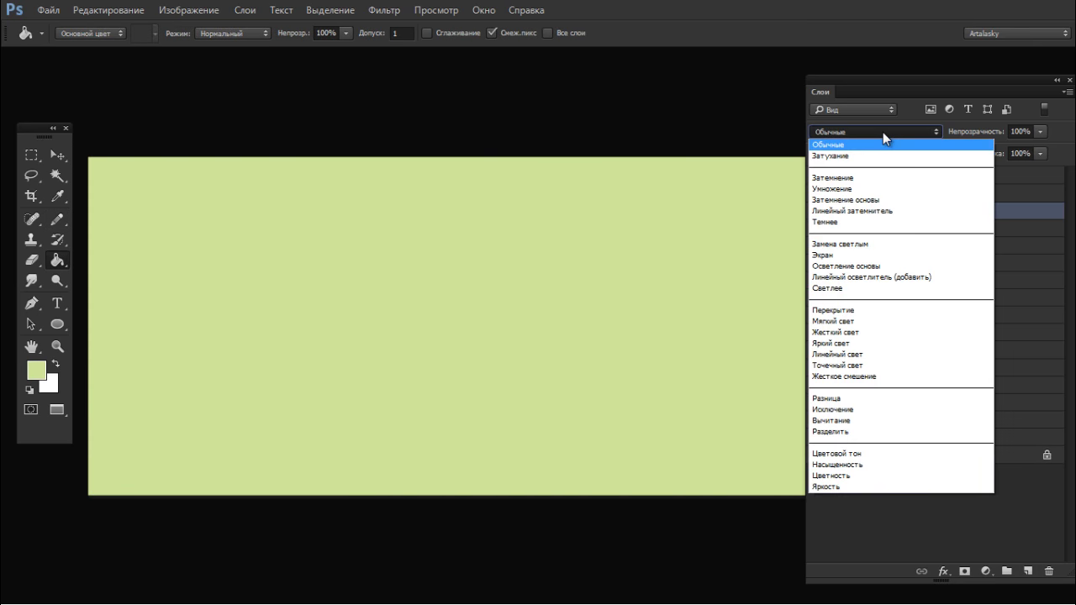
click(883, 134)
click(1040, 132)
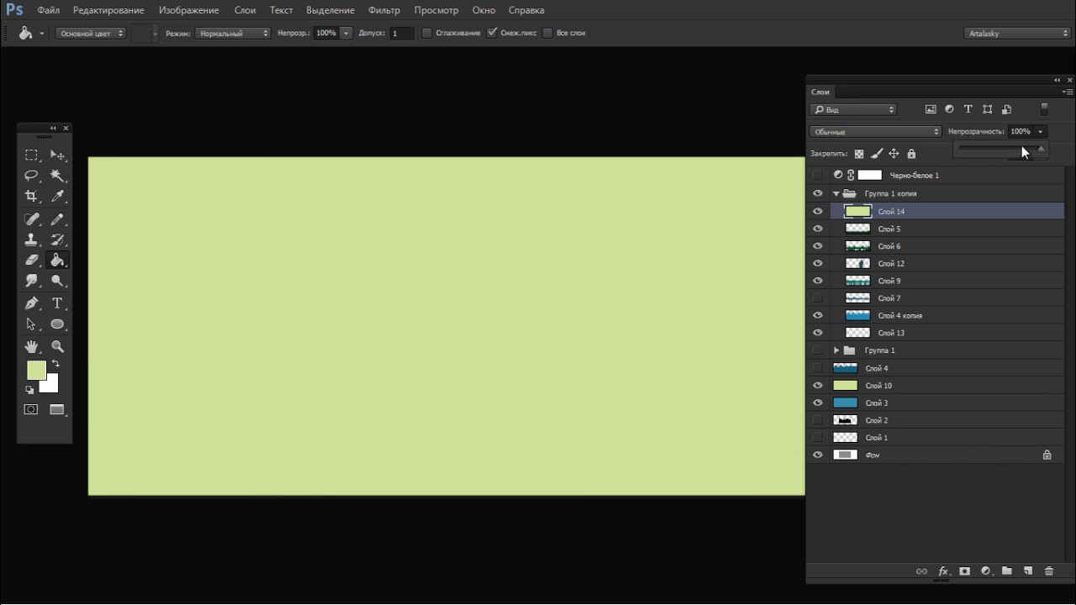
mouse_move(1011, 148)
mouse_down()
mouse_move(987, 148)
mouse_move(1002, 144)
mouse_up()
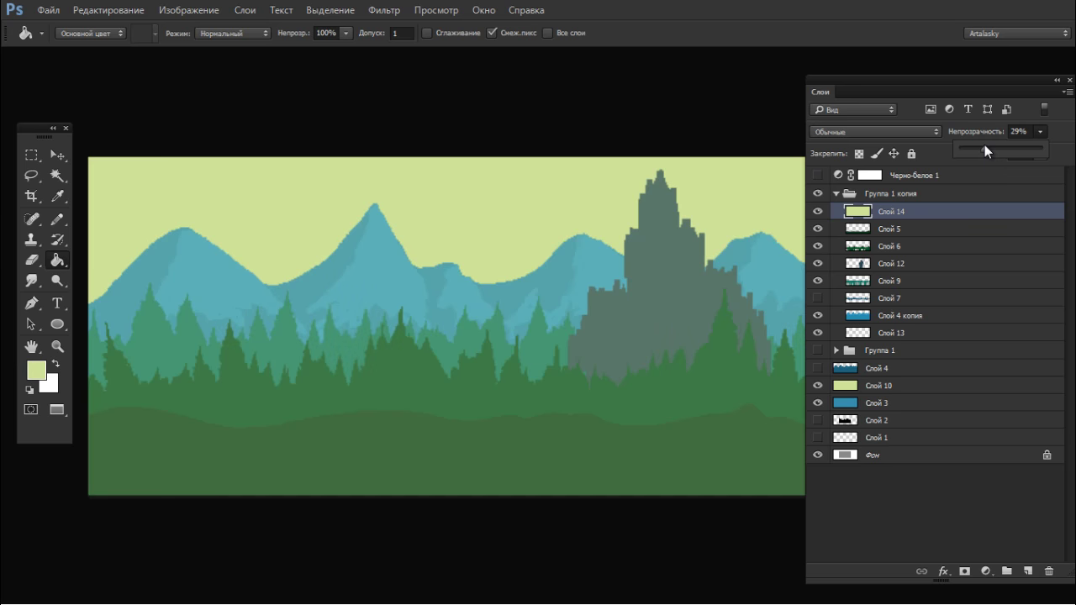
click(837, 133)
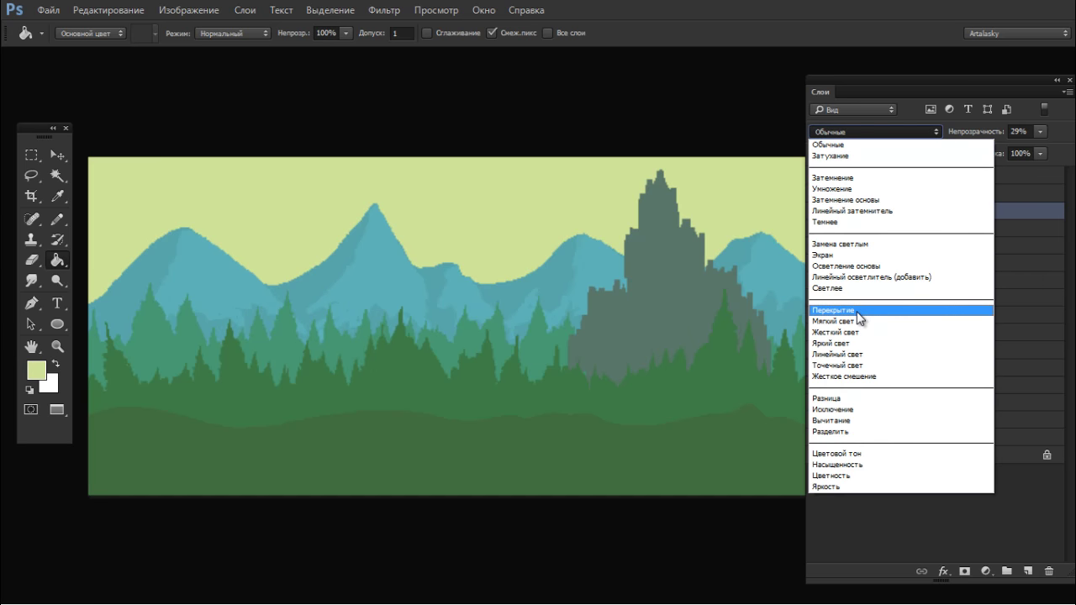
click(857, 311)
Step: Try Линейный осветлитель (добавить) on Слой 14 at 35% opacity, and switch the layer to Жесткий свет blending
click(879, 131)
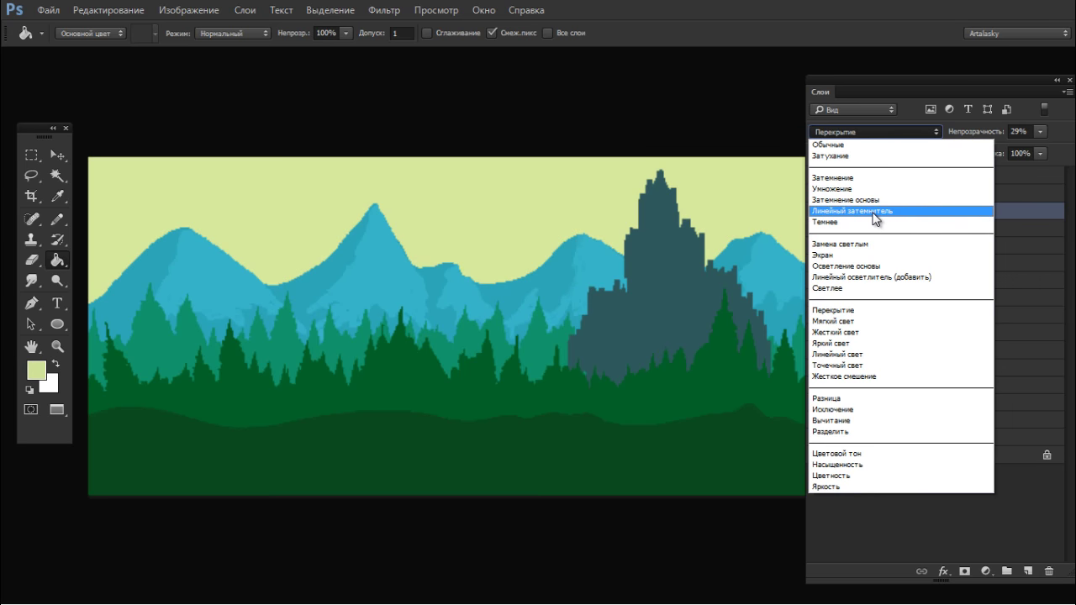
click(853, 276)
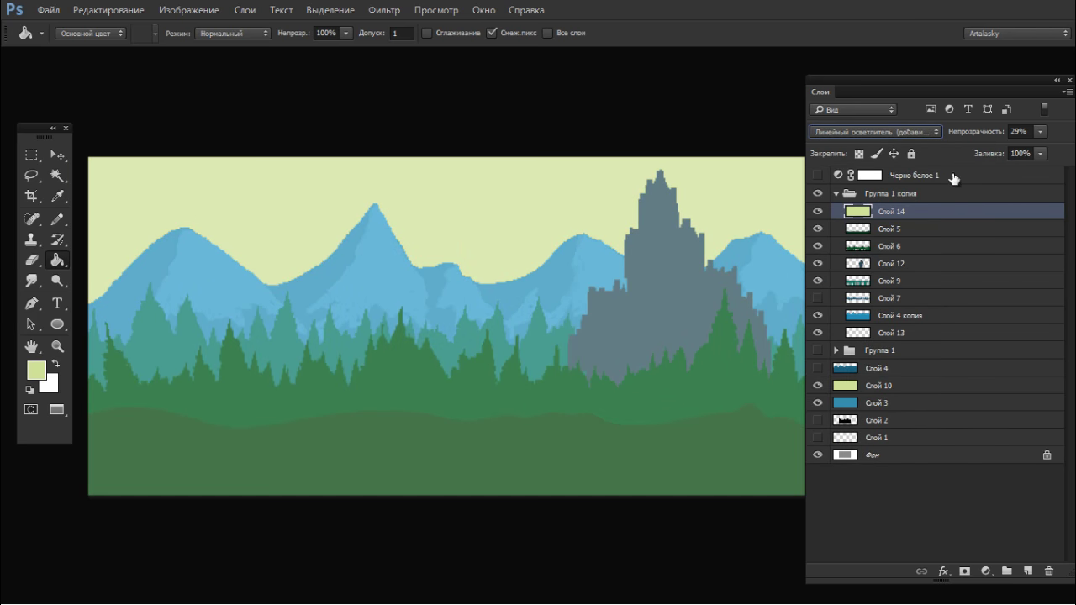
click(1041, 132)
mouse_move(1019, 148)
mouse_down()
mouse_move(1047, 147)
mouse_move(1019, 146)
mouse_up()
click(900, 132)
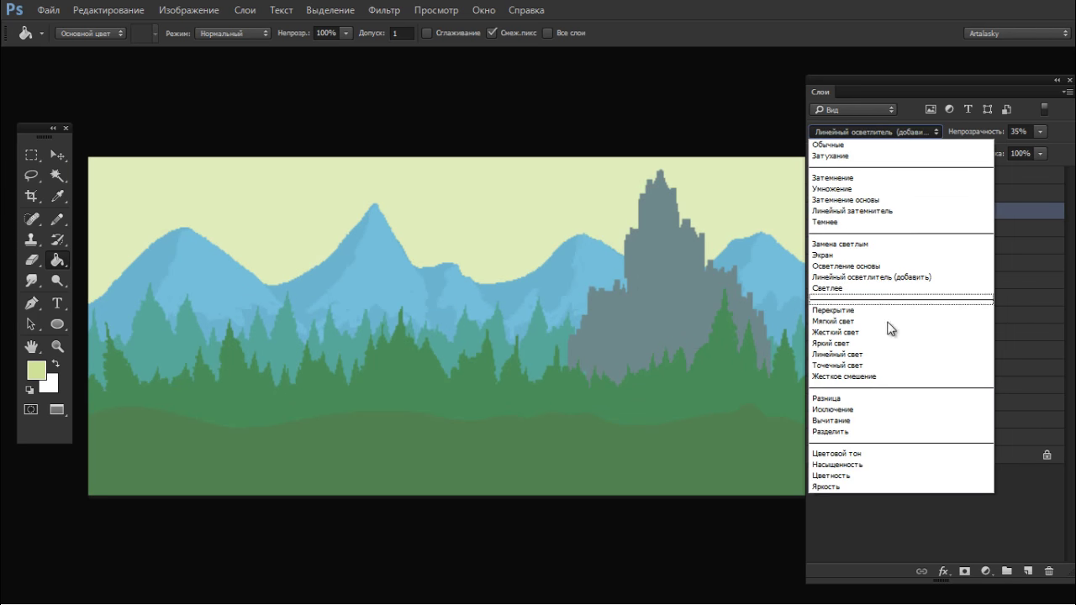
click(868, 331)
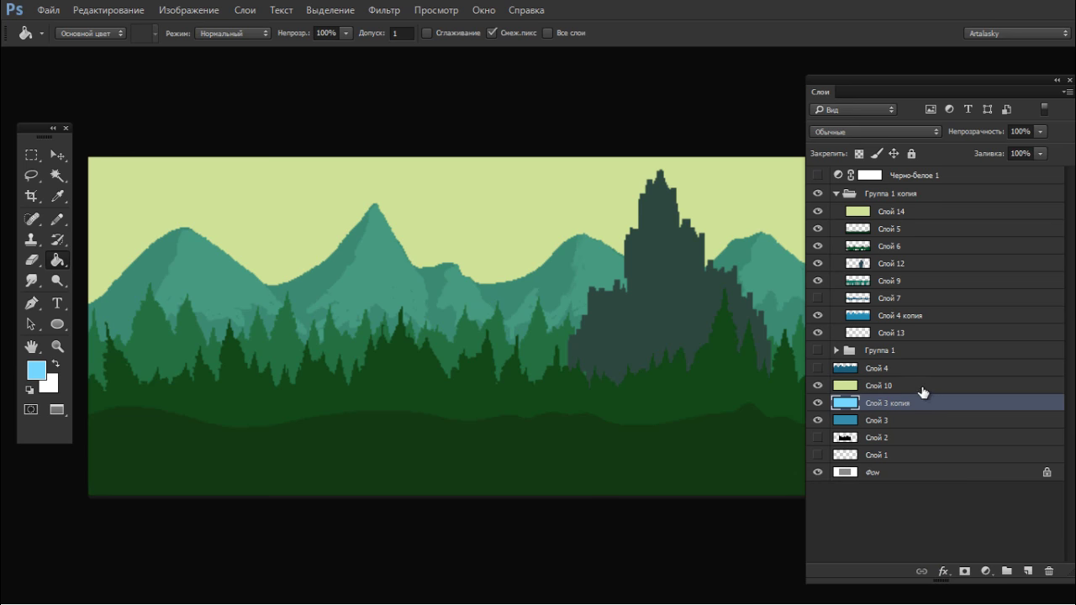
Step: Lower the opacity of the yellow-green sky layer Слой 10 to let the blue of Слой 3 копия through
click(925, 386)
click(1040, 132)
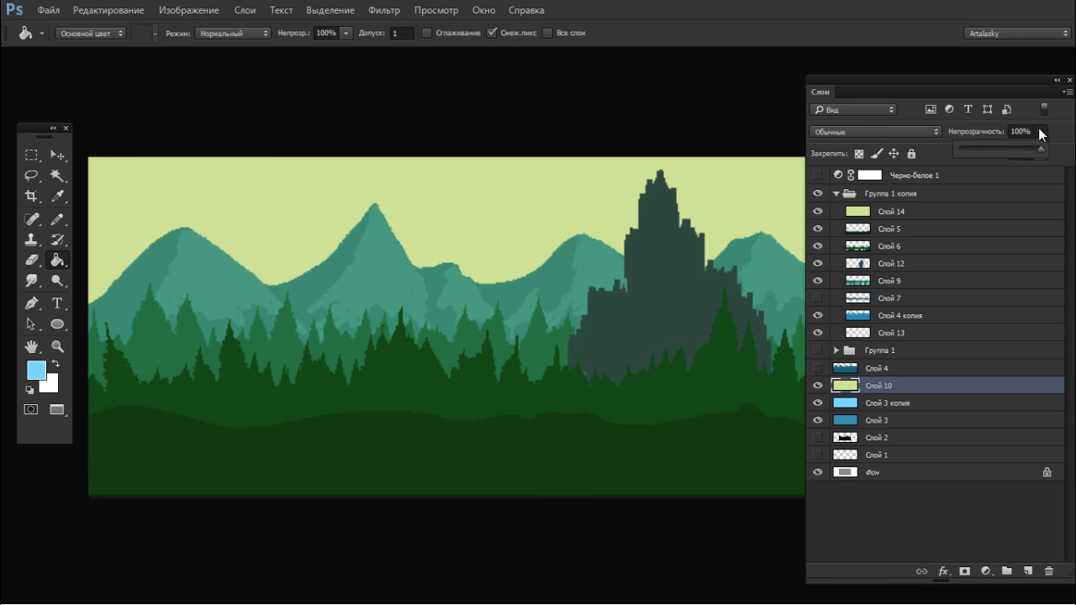
drag(1007, 145, 1000, 144)
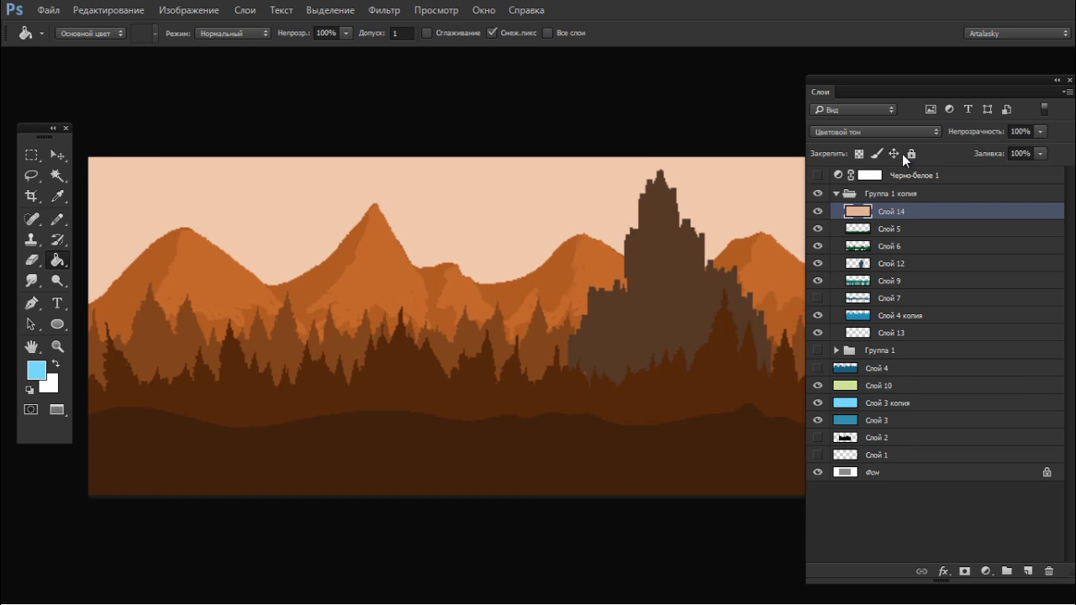
Step: Toggle Слой 14 off and on to compare the image, and hide the yellow-green sky layer Слой 10
click(816, 211)
click(816, 211)
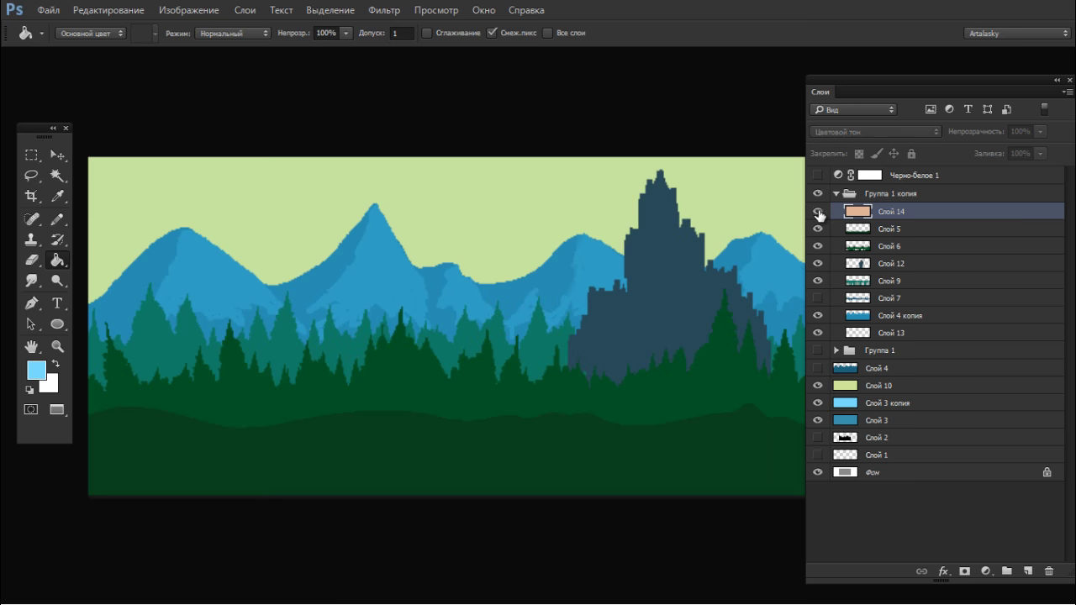
click(815, 386)
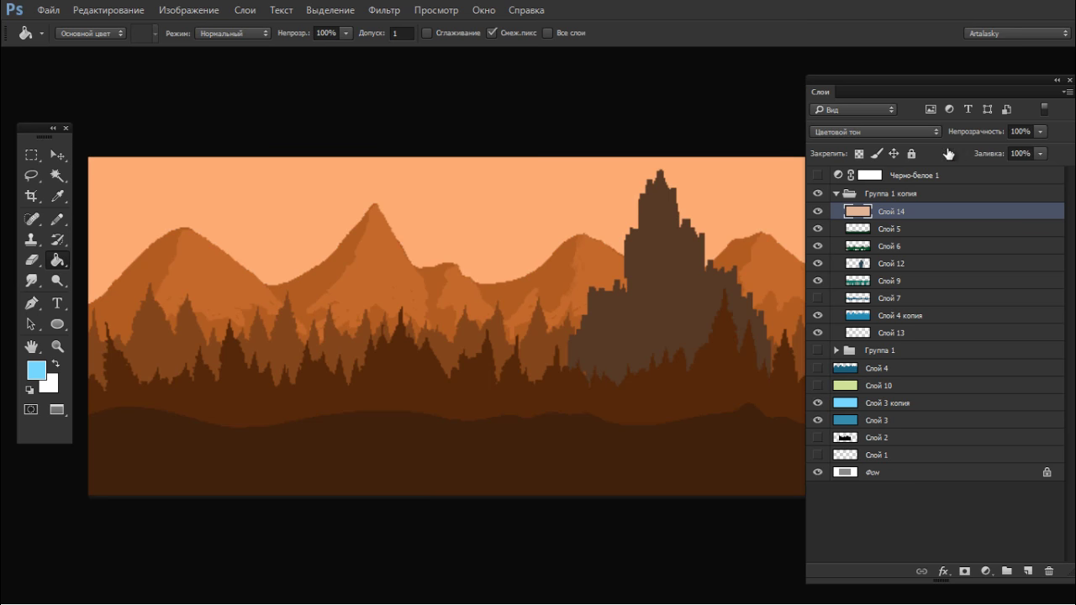
Step: Try red, purple and olive tints on Слой 14 with Hue/Saturation, leaving the overlay in a warm orange
key(ctrl+u)
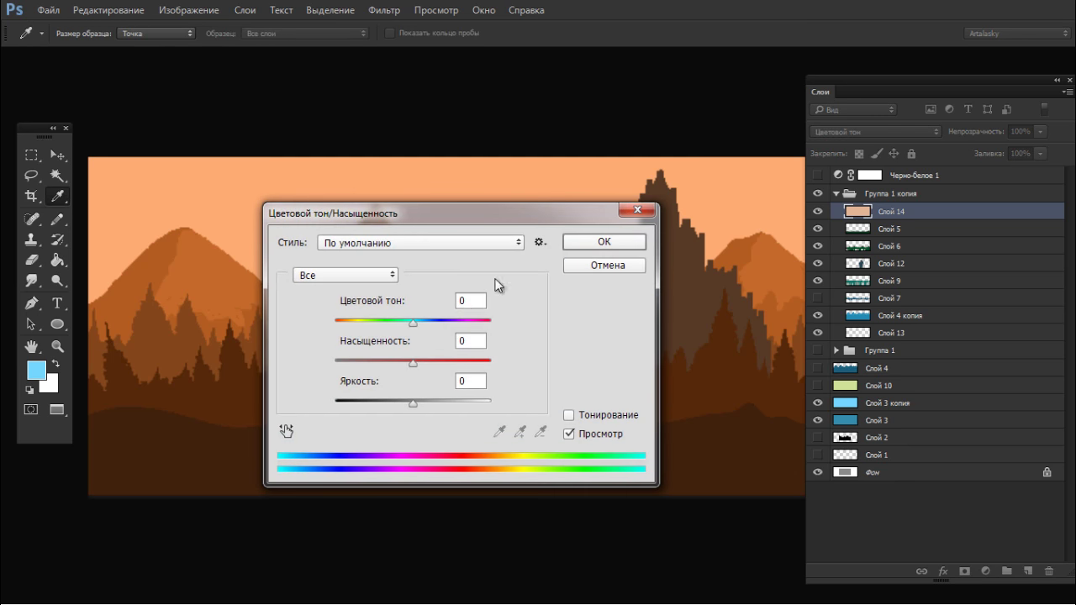
drag(413, 323, 395, 324)
drag(446, 214, 785, 193)
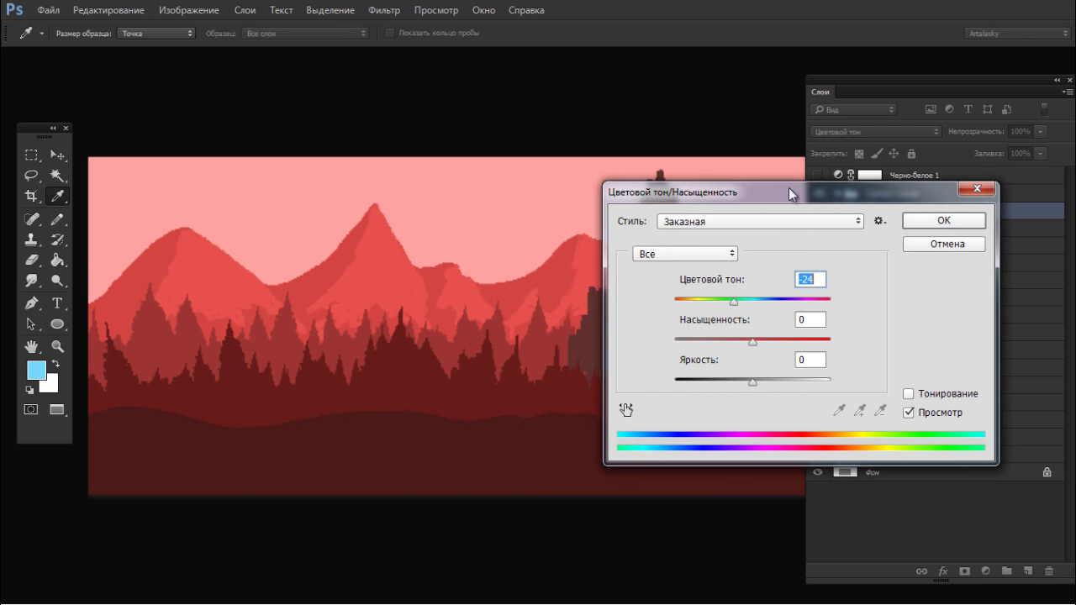
drag(734, 320, 692, 297)
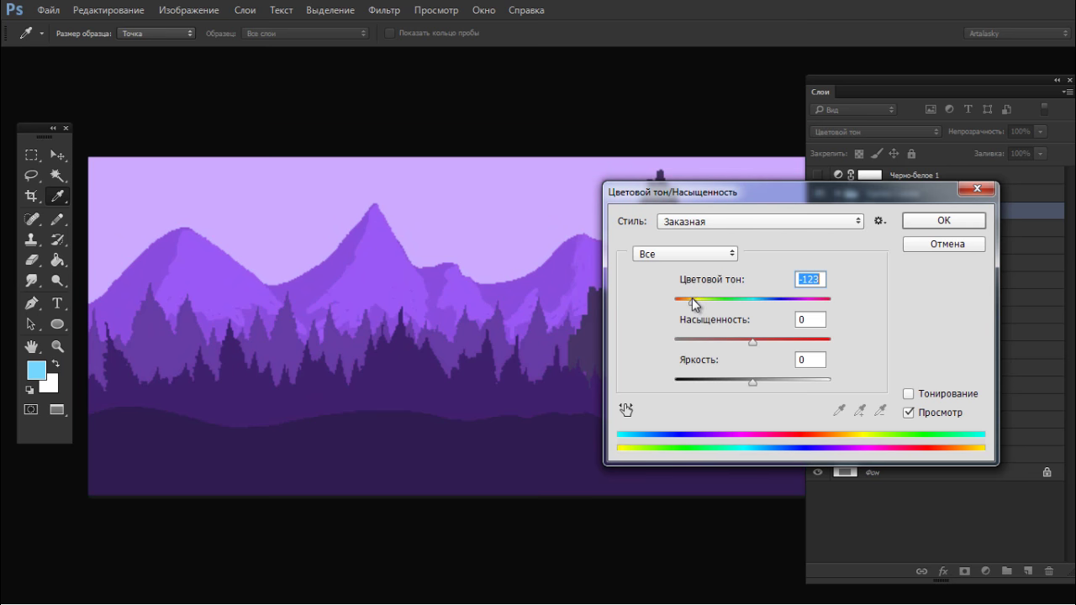
drag(755, 190, 831, 113)
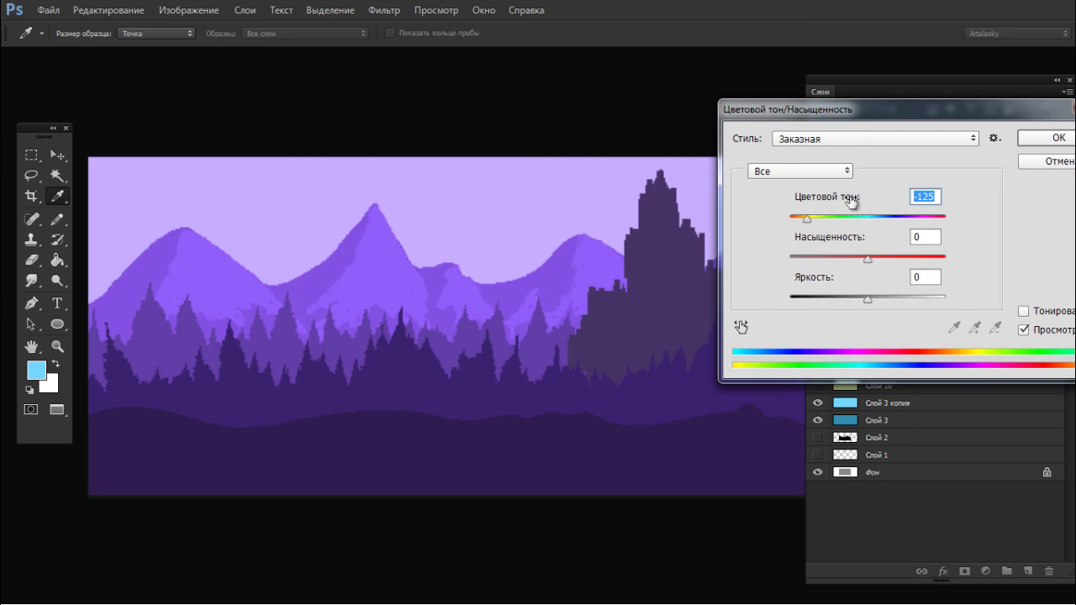
drag(806, 224, 894, 251)
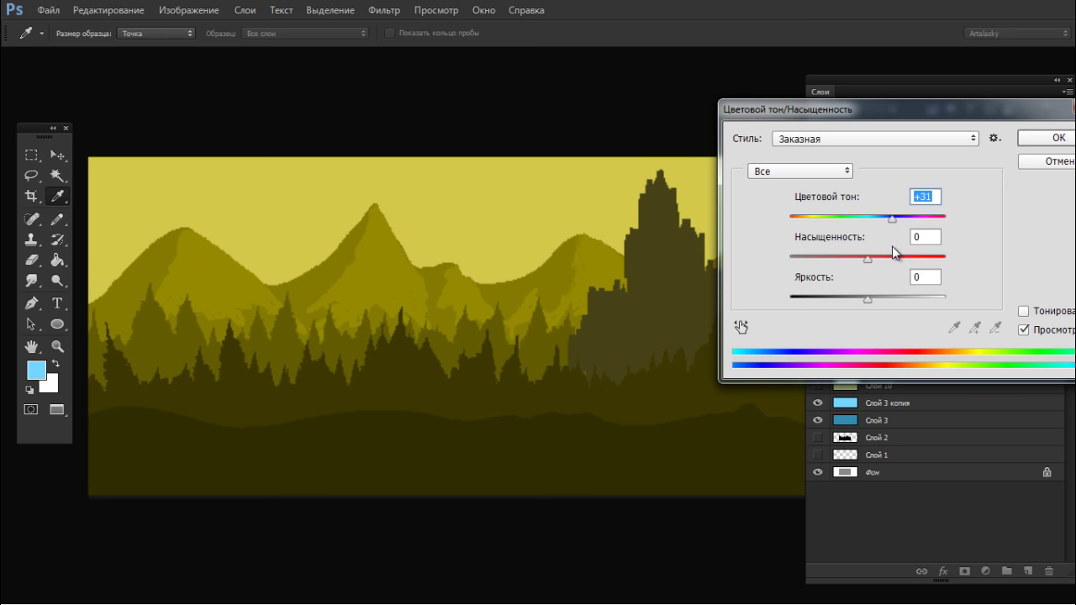
key(Escape)
key(g)
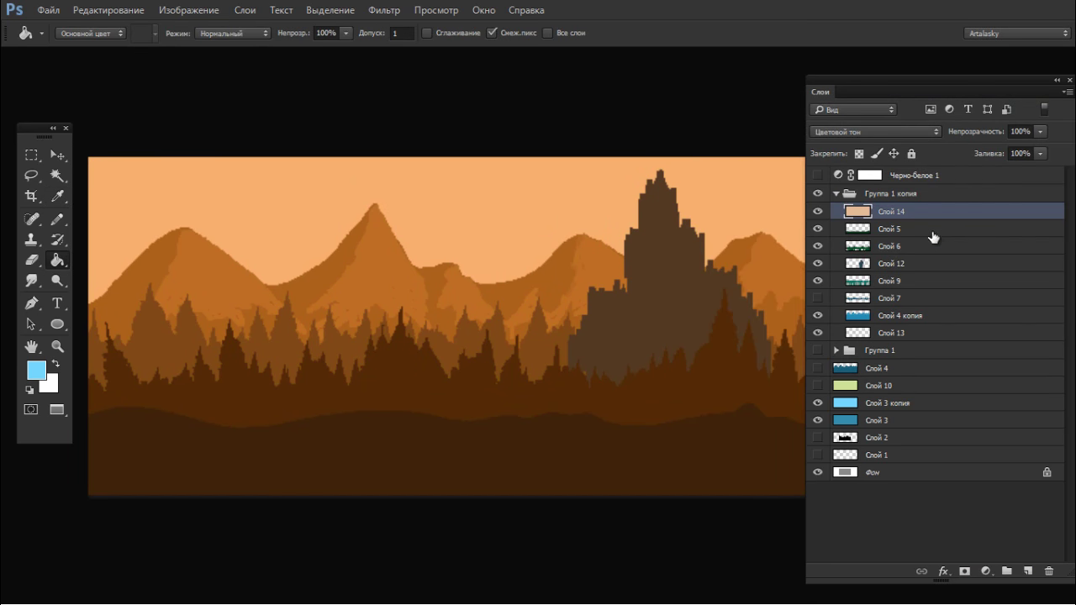
Step: Hide Слой 14, select Слой 13 and sample the mountains' light blue as the Pencil colour
click(816, 212)
click(894, 316)
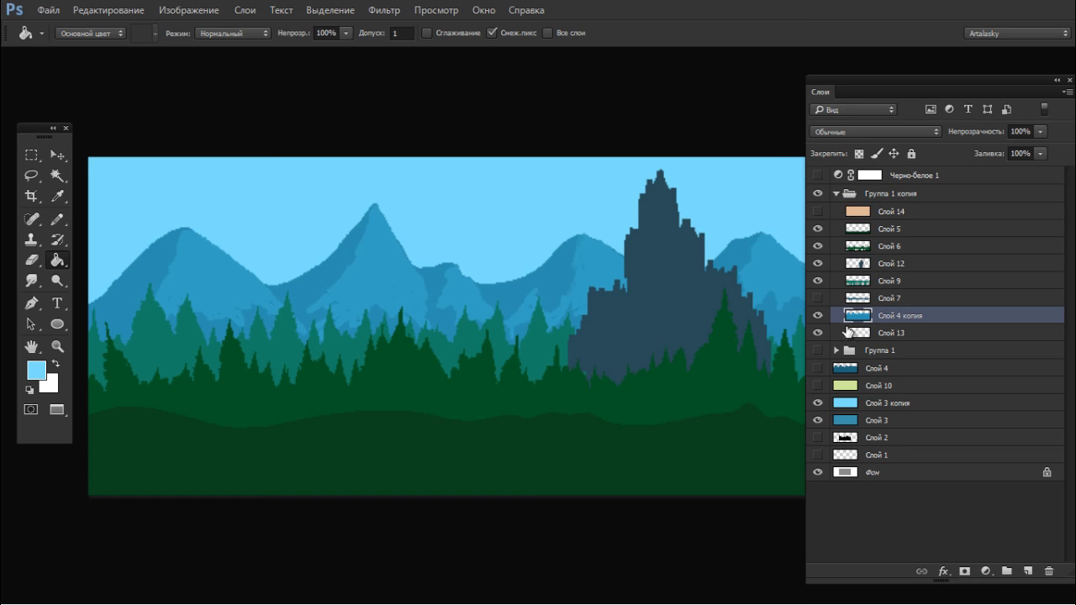
click(847, 332)
key(b)
alt+click(204, 272)
Step: Try painting a distant mountain ridge across the sky on Слой 13 and undo the strokes
click(124, 306)
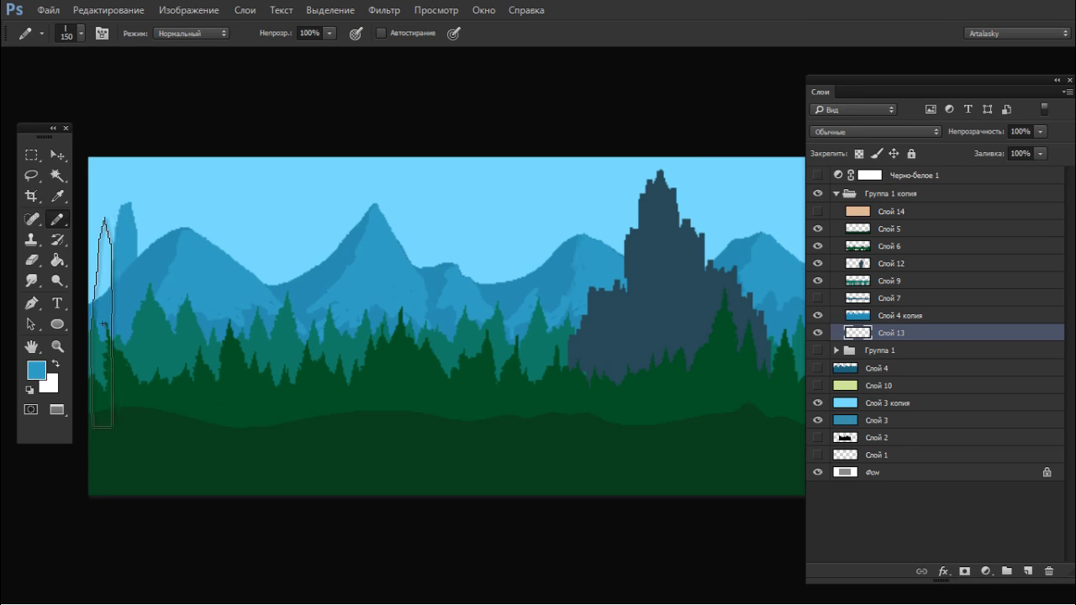
key(ctrl+z)
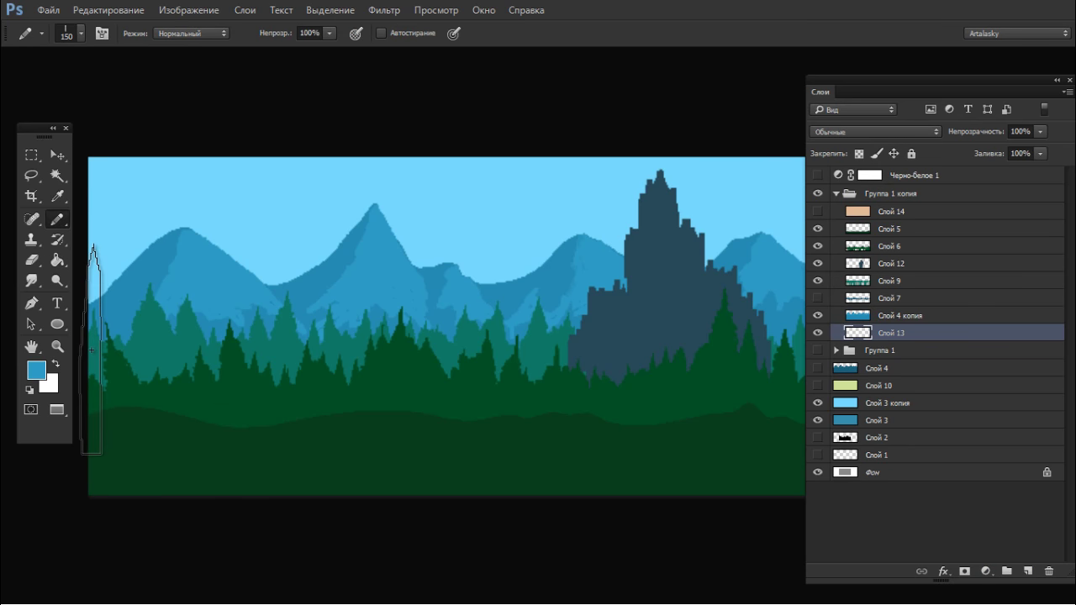
mouse_move(168, 323)
mouse_down()
mouse_move(285, 333)
mouse_move(324, 316)
mouse_move(374, 341)
mouse_move(448, 299)
mouse_move(512, 341)
mouse_move(559, 304)
mouse_move(618, 330)
mouse_move(538, 324)
mouse_move(475, 339)
mouse_move(653, 328)
mouse_move(619, 325)
mouse_move(697, 305)
mouse_move(748, 331)
mouse_up()
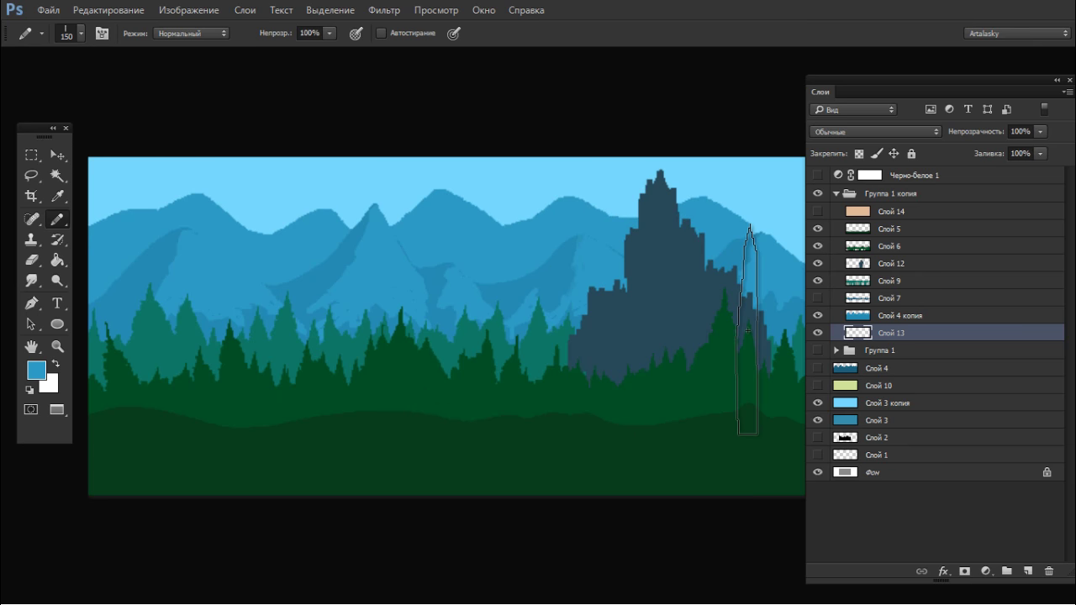
key(ctrl+z)
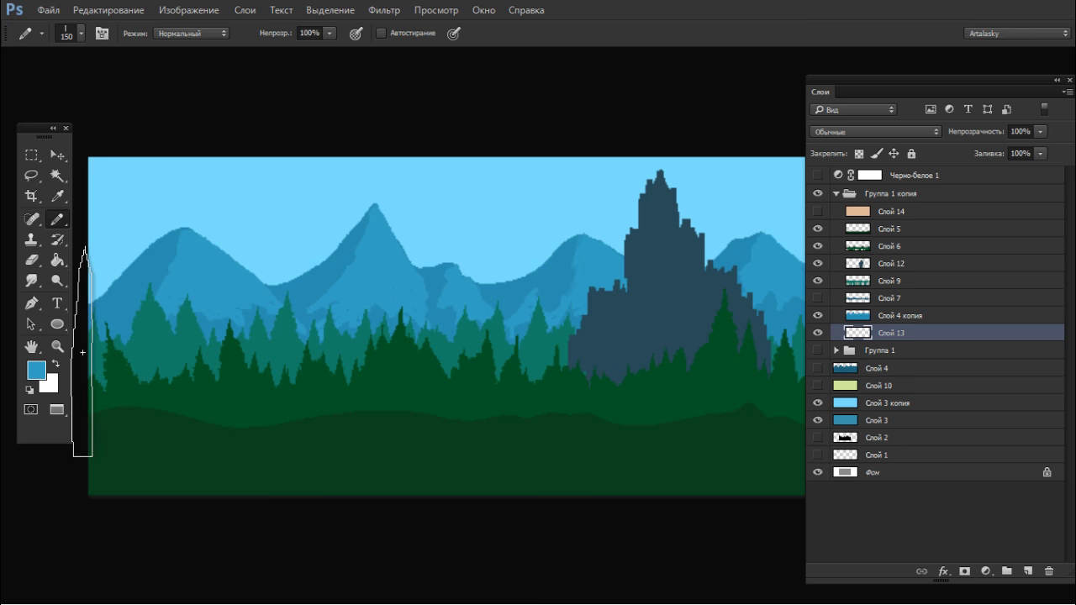
mouse_move(82, 353)
mouse_down()
mouse_move(176, 292)
mouse_move(239, 347)
mouse_up()
key(ctrl+z)
Step: Paint distant blue peaks on Слой 13 behind the near mountains, from the canvas's left edge to the castle
mouse_move(155, 345)
mouse_down()
mouse_move(90, 300)
mouse_move(67, 300)
mouse_up()
mouse_move(252, 356)
mouse_down()
mouse_move(295, 327)
mouse_move(340, 362)
mouse_up()
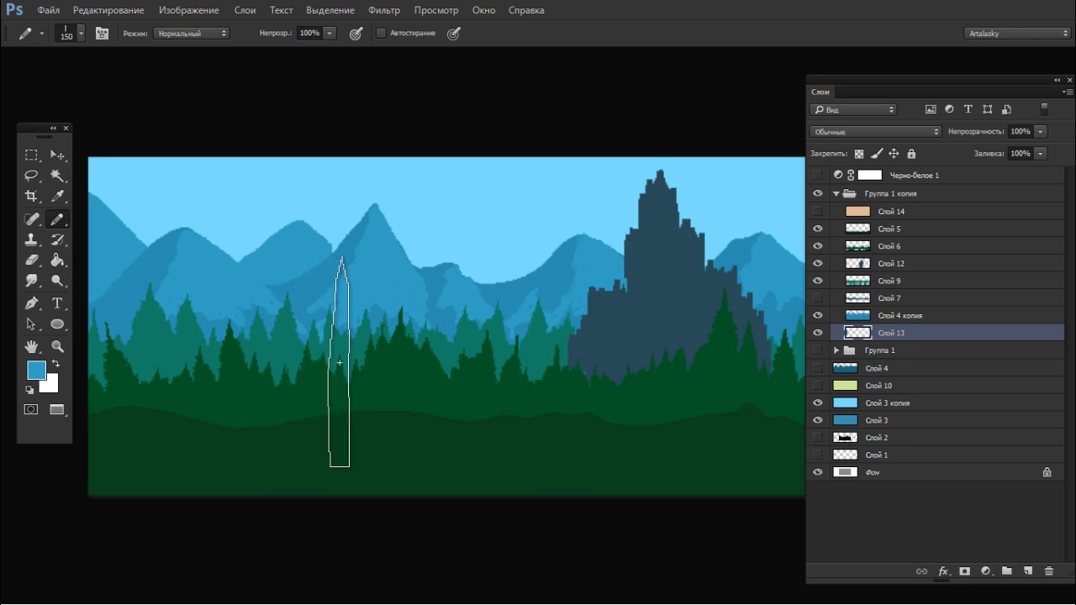
mouse_move(408, 346)
mouse_down()
mouse_move(462, 309)
mouse_move(588, 381)
mouse_move(621, 347)
mouse_up()
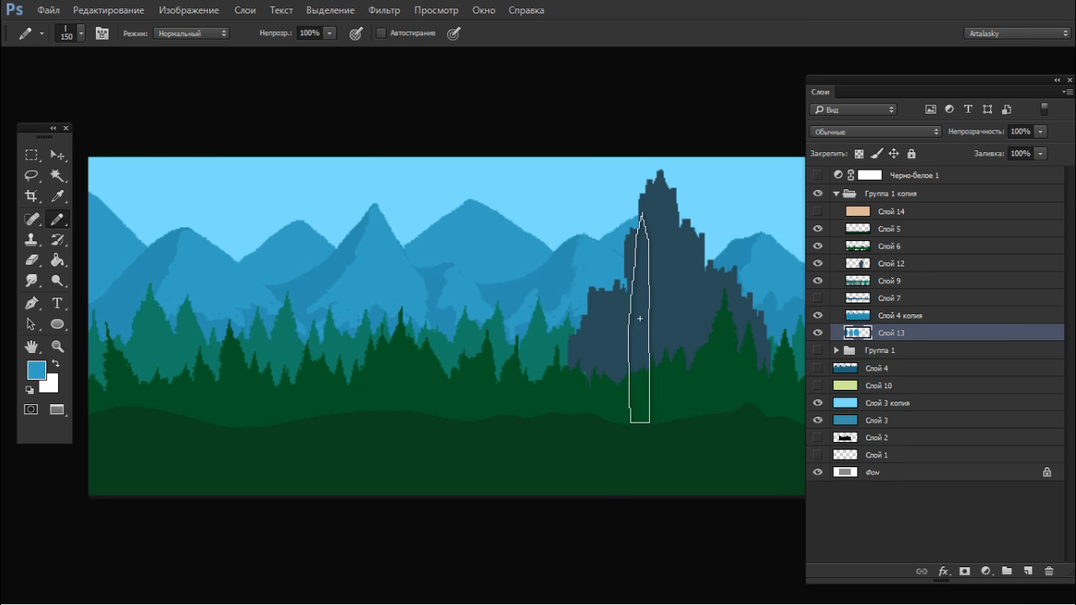
Step: Show the canvas full screen and paint the distant ridge right of the castle with a broad peak, undoing unwanted strokes
key(f)
key(f)
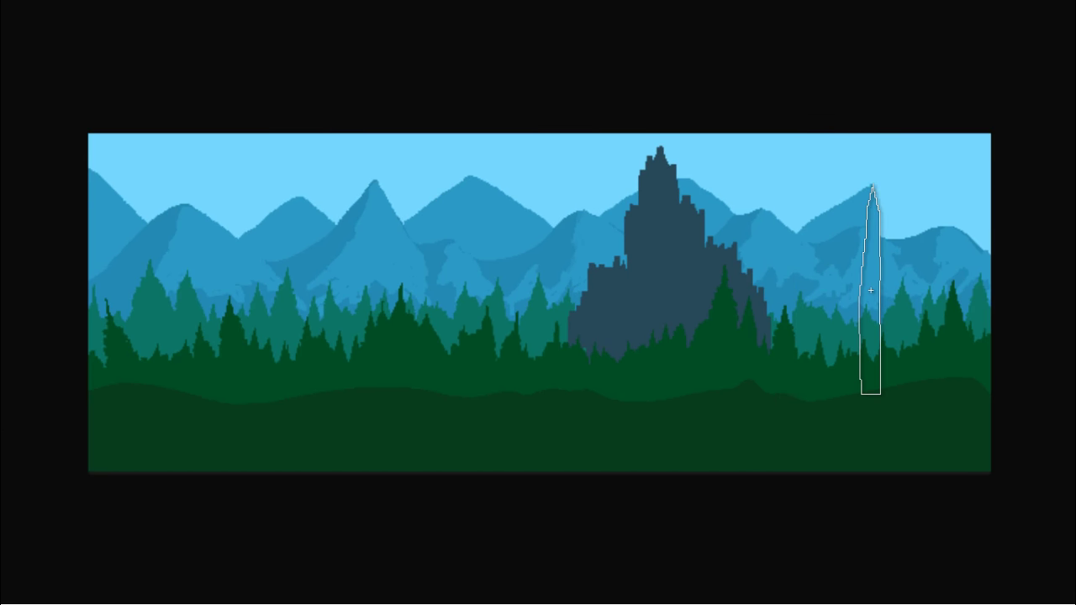
mouse_move(769, 328)
mouse_down()
mouse_move(832, 294)
mouse_move(785, 334)
mouse_move(856, 284)
mouse_move(903, 321)
mouse_move(971, 255)
mouse_move(1011, 286)
mouse_up()
key(ctrl+z)
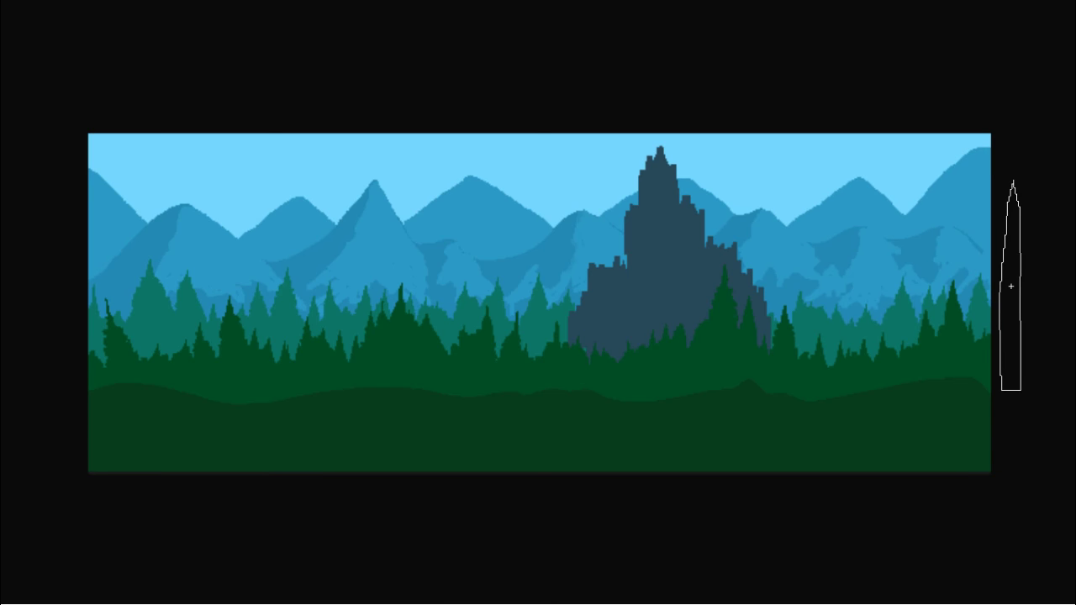
key(ctrl+z)
mouse_move(788, 341)
mouse_down()
mouse_move(832, 309)
mouse_move(912, 293)
mouse_move(974, 351)
mouse_up()
key(ctrl+z)
drag(897, 300, 1017, 312)
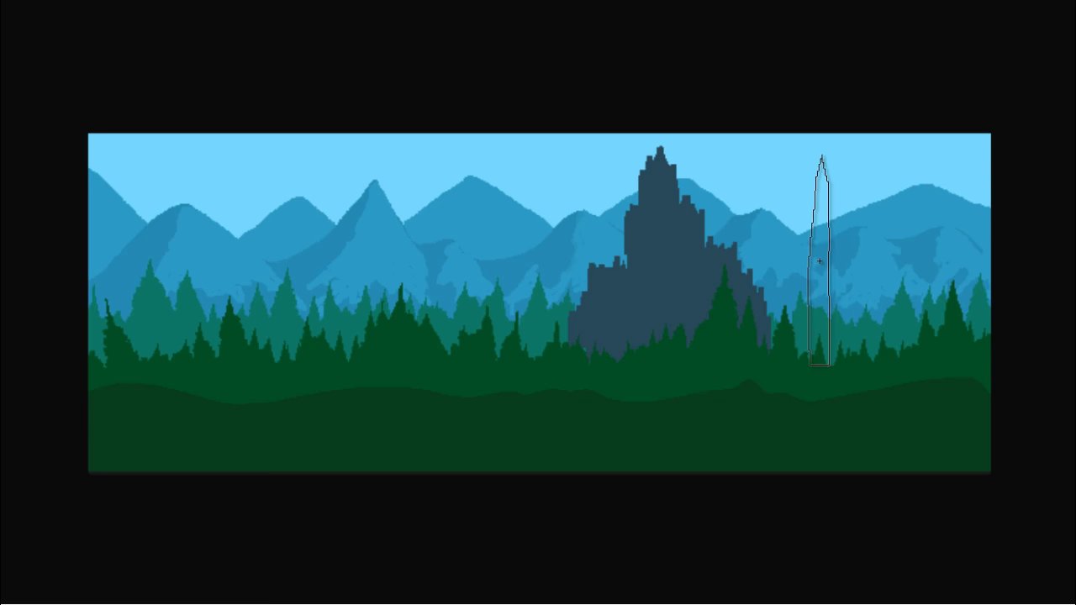
Step: Lighten the distant ridge on Слой 13 with Levels, setting the midtone input to about 1.14 and the white input to 223
key(ctrl+l)
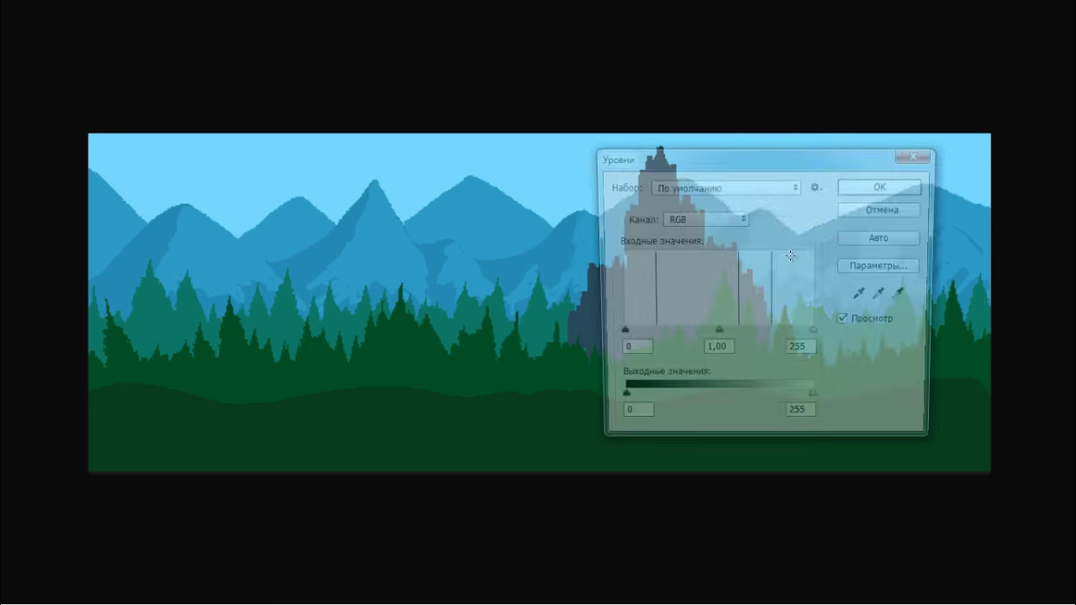
drag(813, 334, 789, 336)
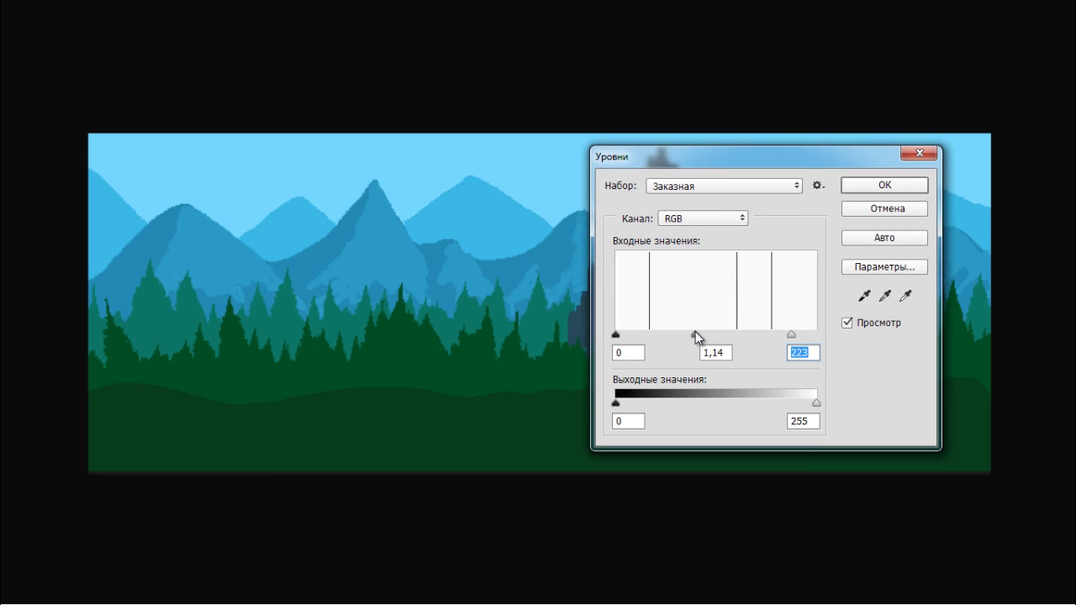
mouse_move(695, 335)
mouse_down()
mouse_move(683, 335)
mouse_move(693, 334)
mouse_up()
click(891, 184)
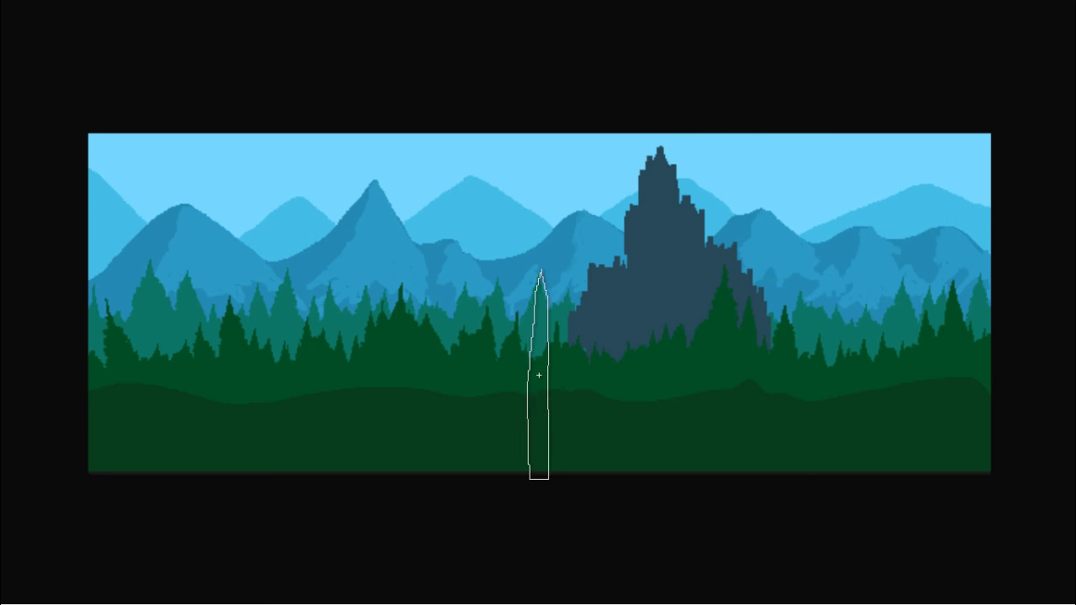
Step: Sample the distant ridge's blue and choose a slightly lighter tint, undoing the trial stroke on the central peak
key(alt)
alt+click(481, 231)
key(F6)
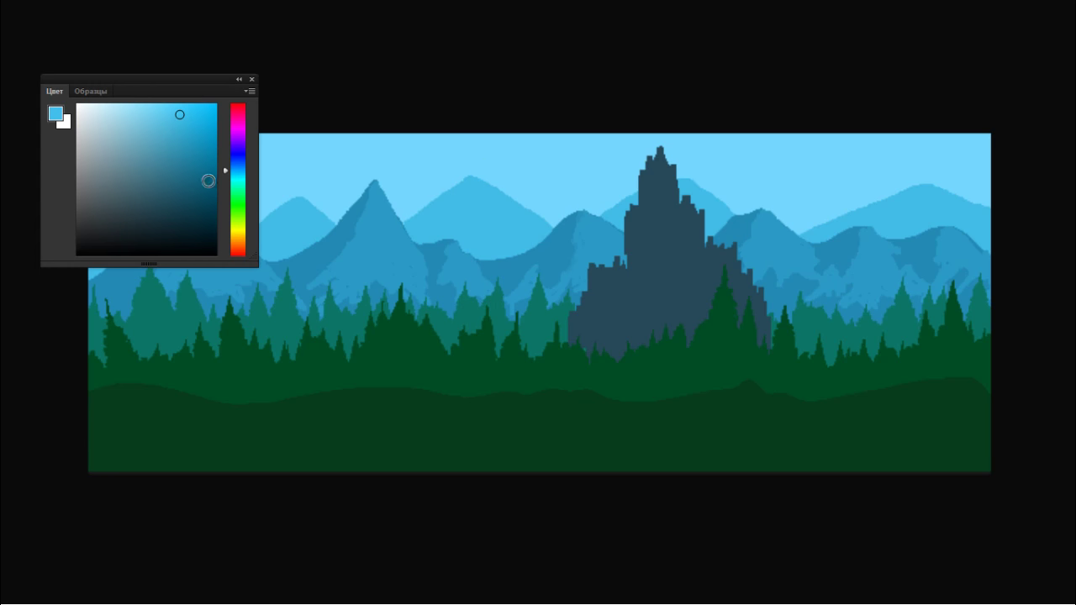
click(173, 112)
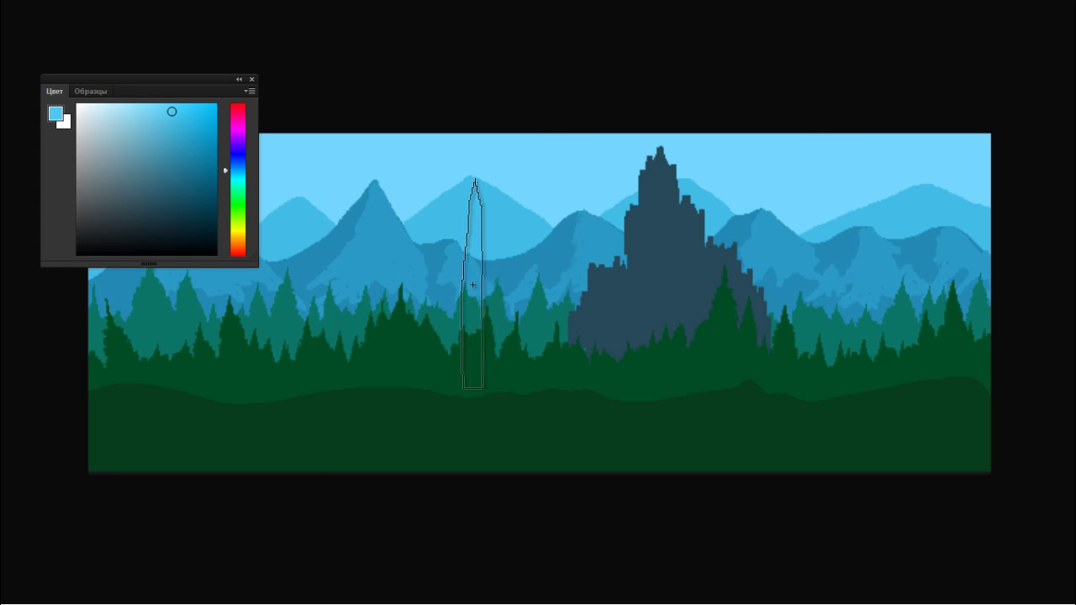
drag(473, 281, 527, 327)
key(ctrl)
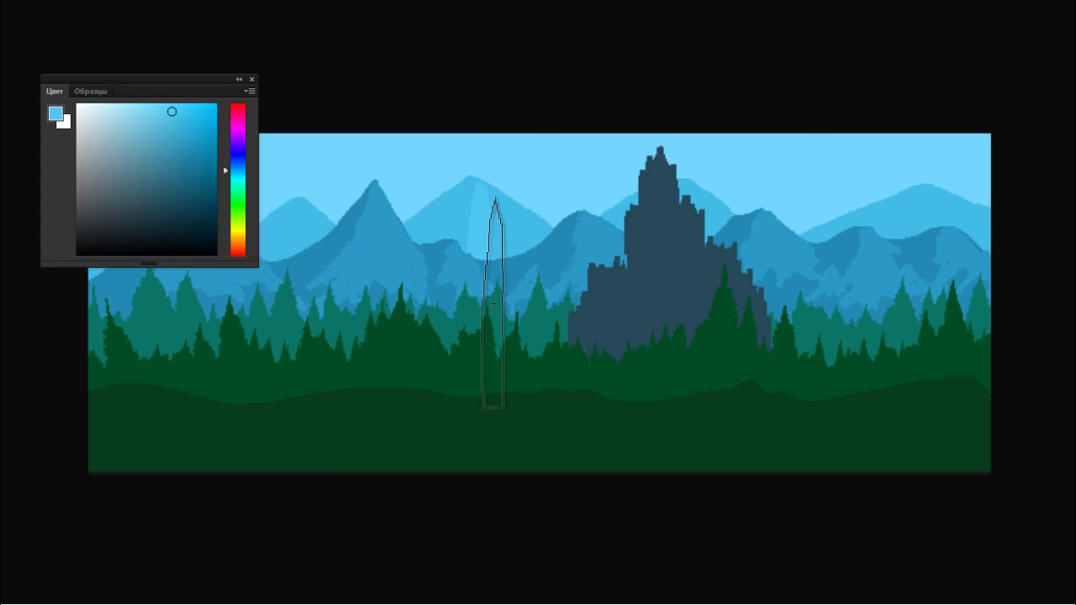
key(ctrl+z)
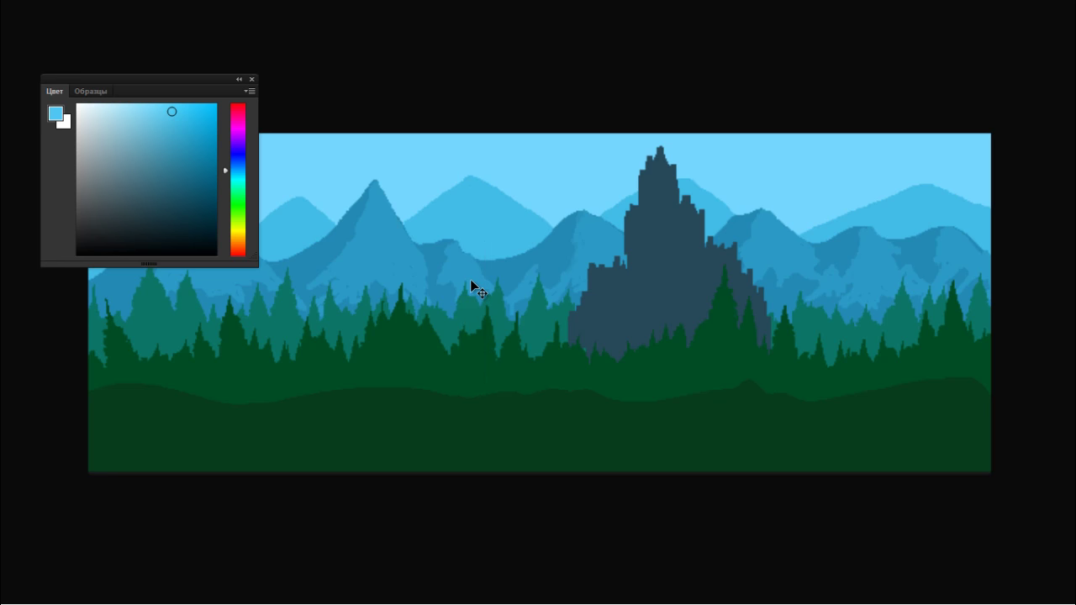
Step: Add a new layer above Слой 13 and paint lighter right-hand slopes on the distant peaks, undoing unwanted strokes
key(ctrl+shift+n)
key(Return)
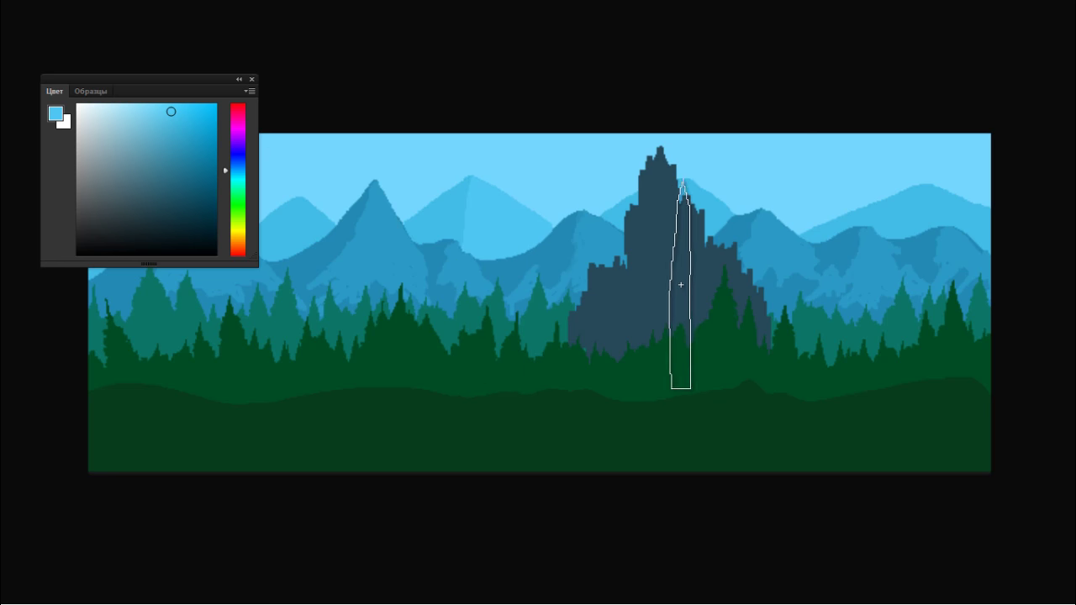
drag(922, 298, 983, 310)
key(ctrl+z)
key(Tab)
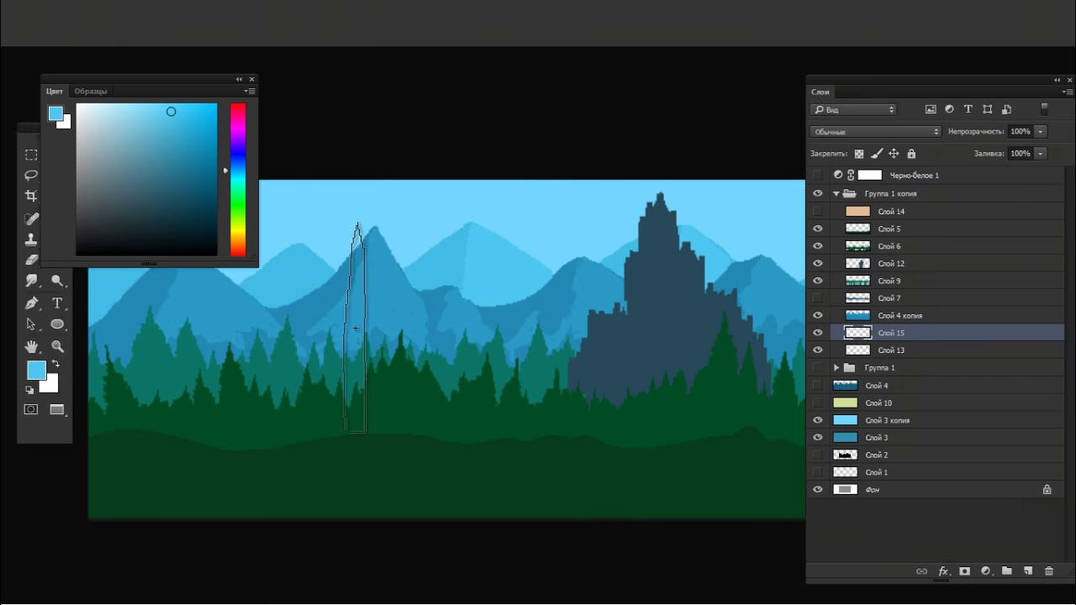
key(Tab)
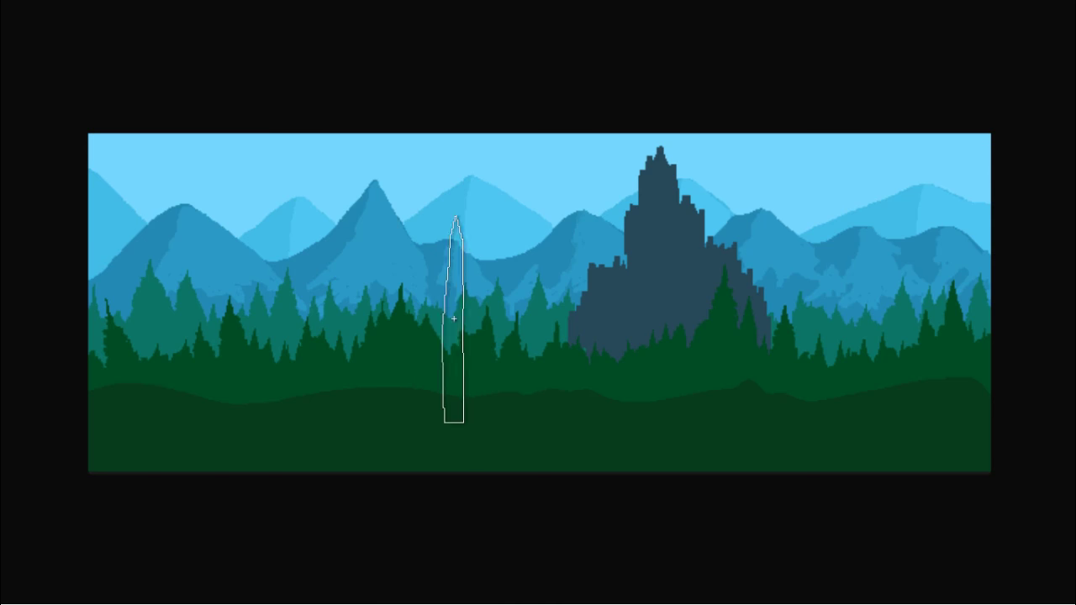
Step: Fill the distant peak at the canvas's left edge with the lighter blue using the Paint Bucket, undoing stray fills
key(g)
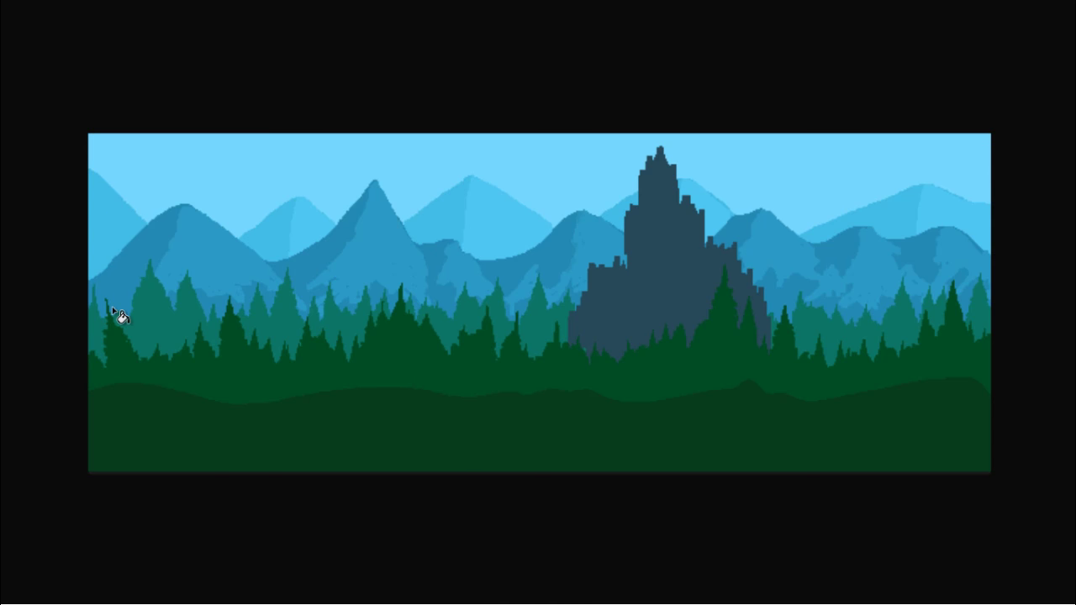
click(110, 253)
key(ctrl+z)
click(108, 239)
key(ctrl+z)
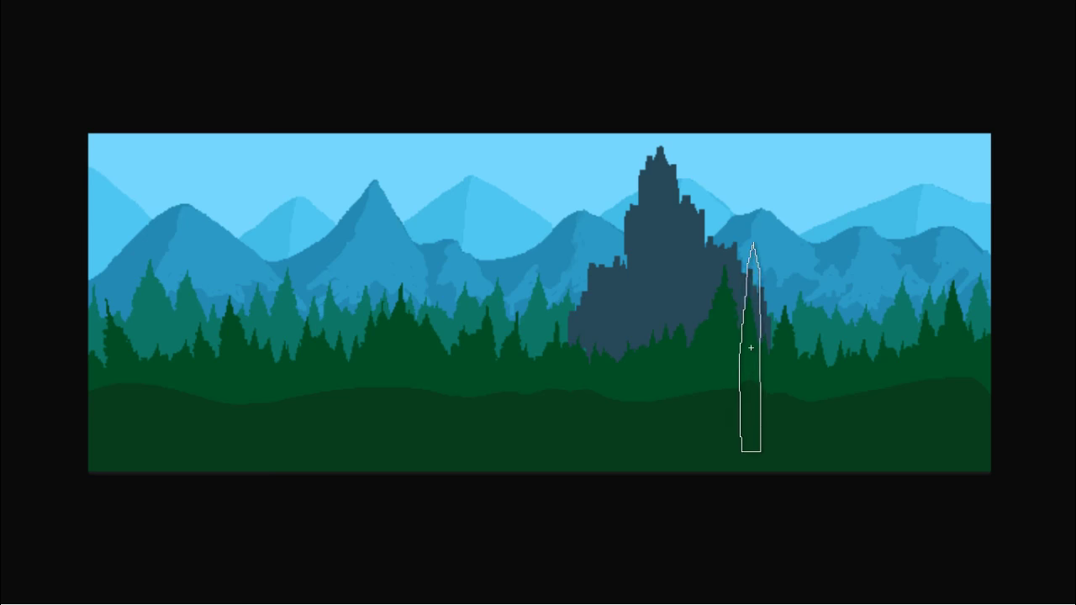
Step: Add a new layer above Слой 5 and paint a wavy, darker green strip along the canvas's bottom edge
key(F7)
click(896, 229)
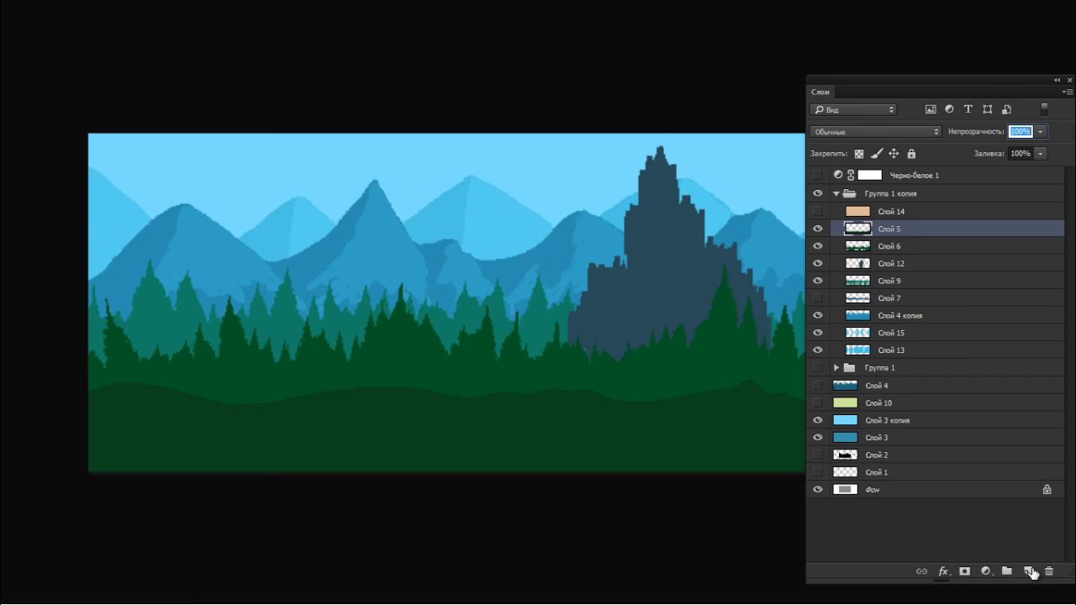
click(1029, 572)
key(F7)
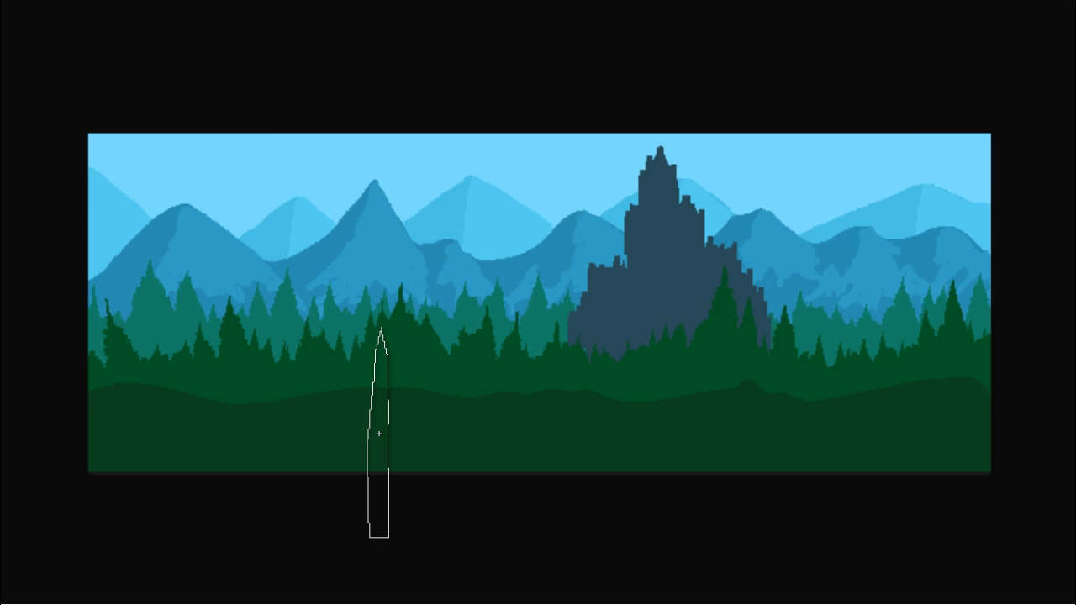
key(F6)
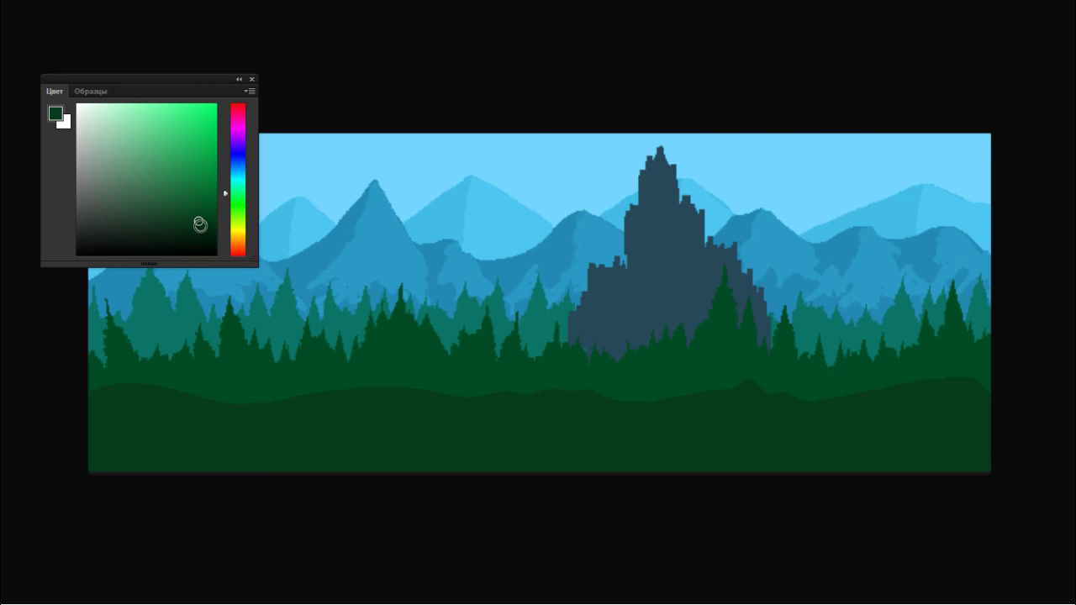
key(F6)
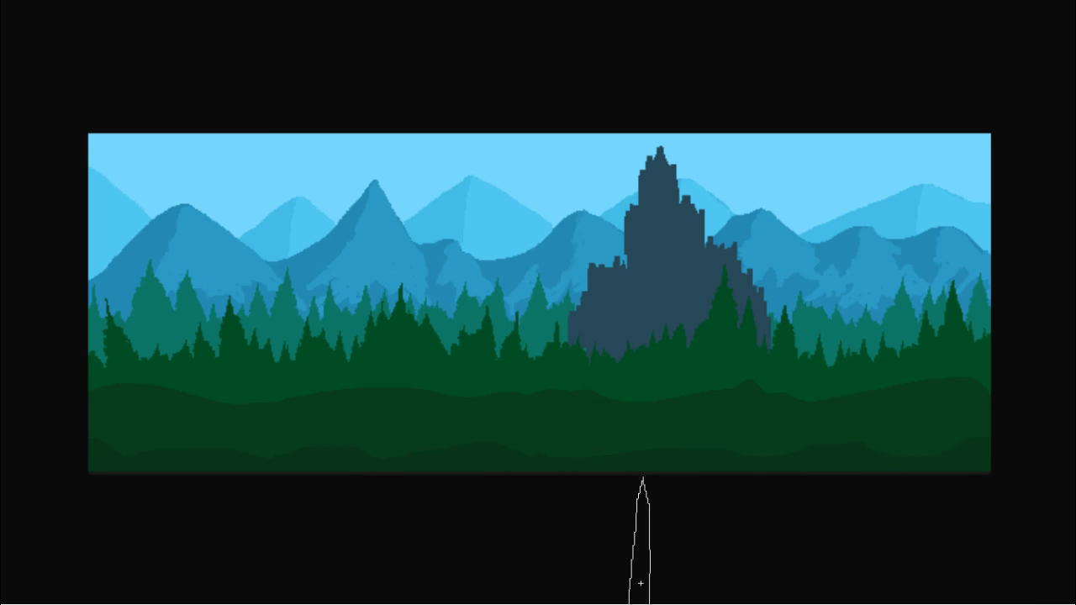
Step: Switch to the grass-tuft brush, reduce it to 29 px and paint grass blades along the dark strip's upper edge
right_click(457, 512)
right_click(400, 425)
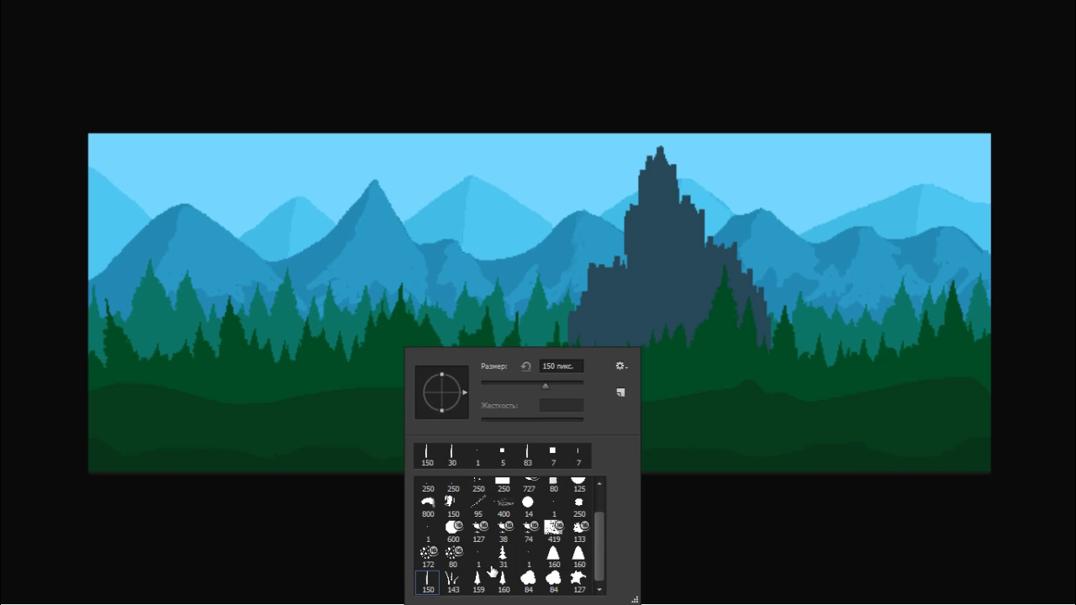
click(112, 525)
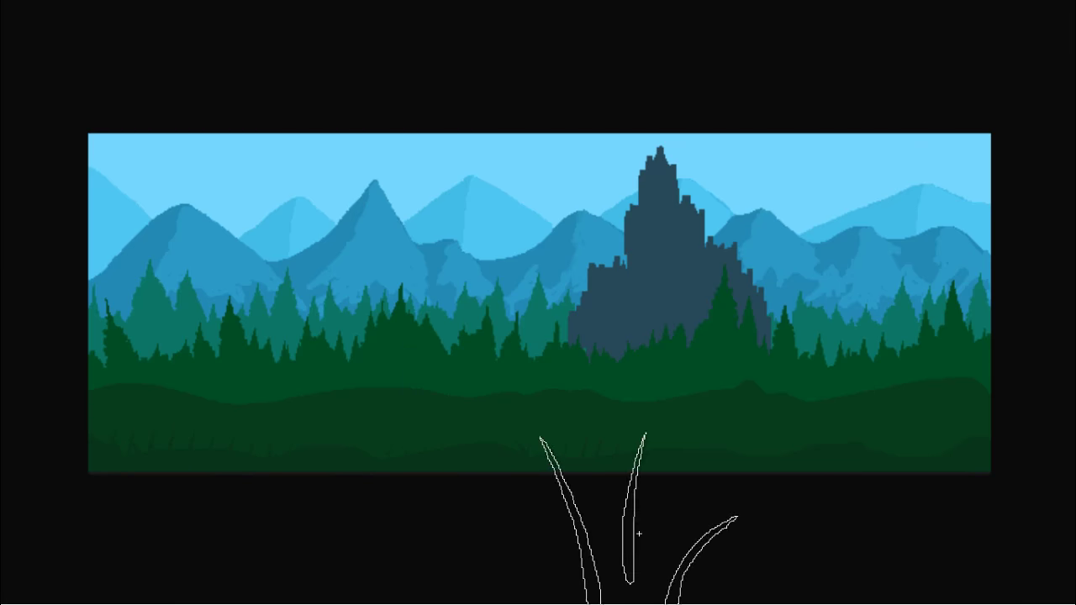
right_click(625, 328)
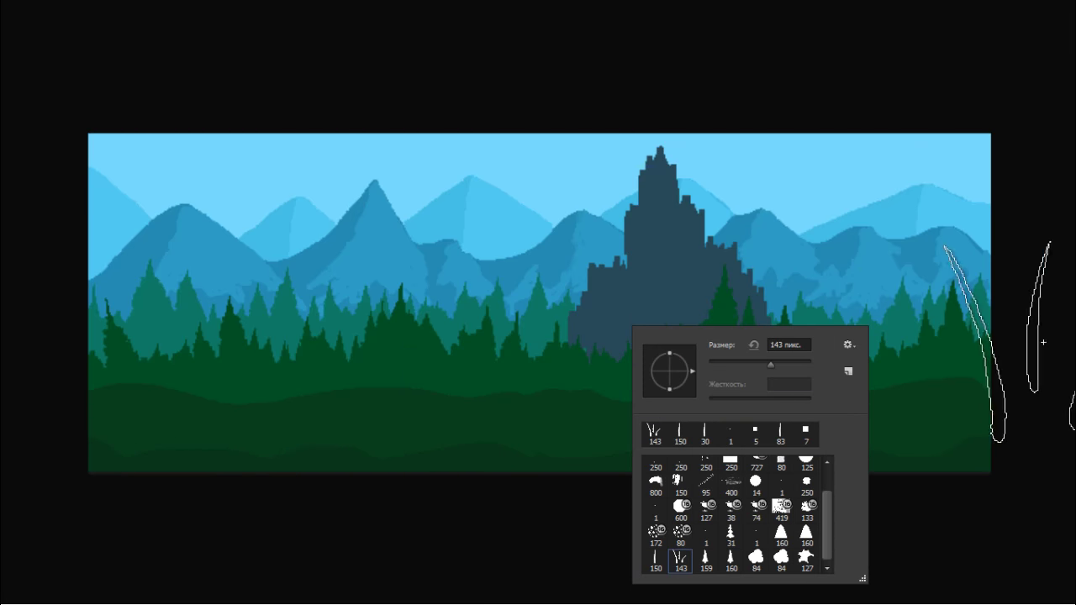
click(1074, 259)
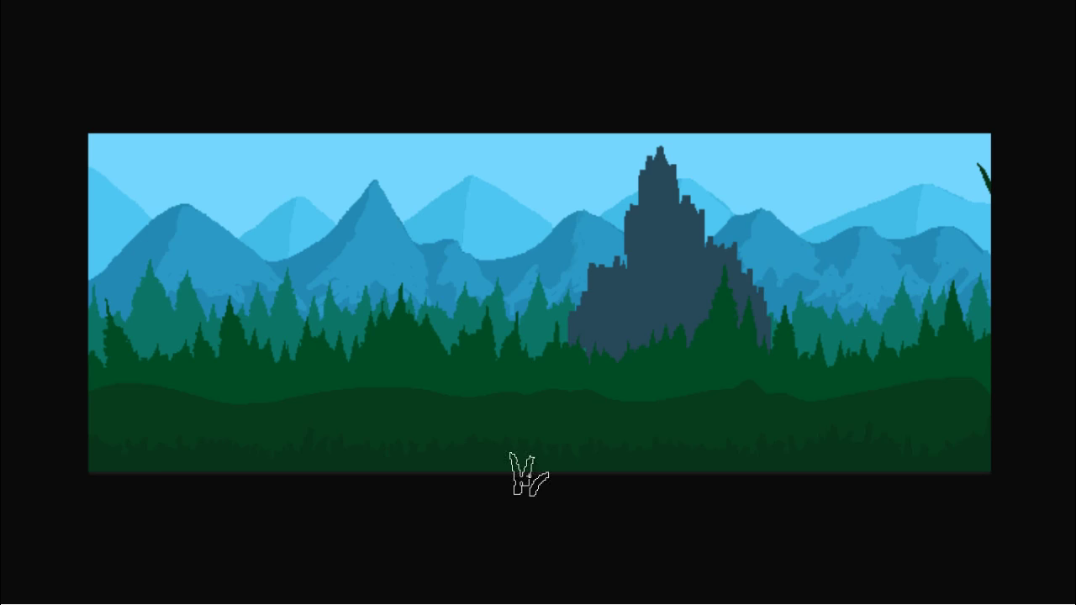
Step: Leave full screen and warp the grass strip layer, pulling the middle of the mesh downward
key(f)
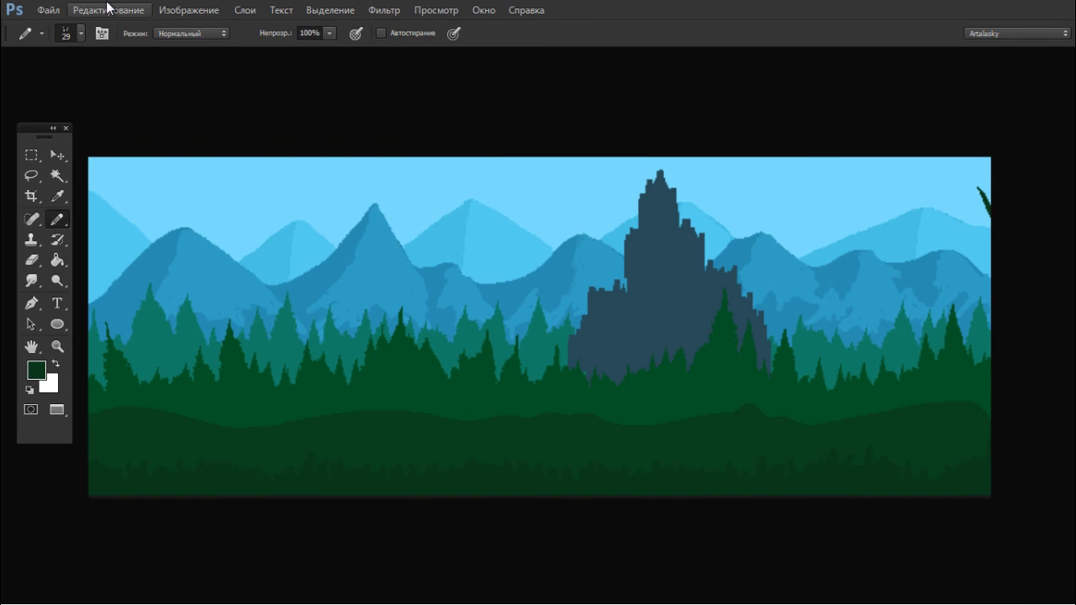
click(107, 8)
mouse_move(318, 323)
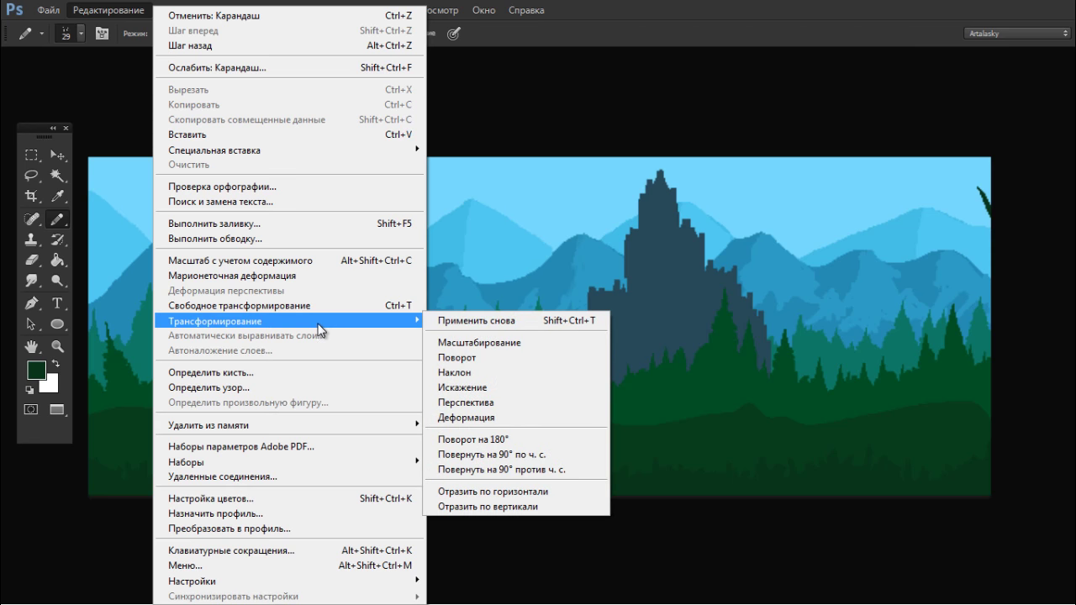
click(530, 414)
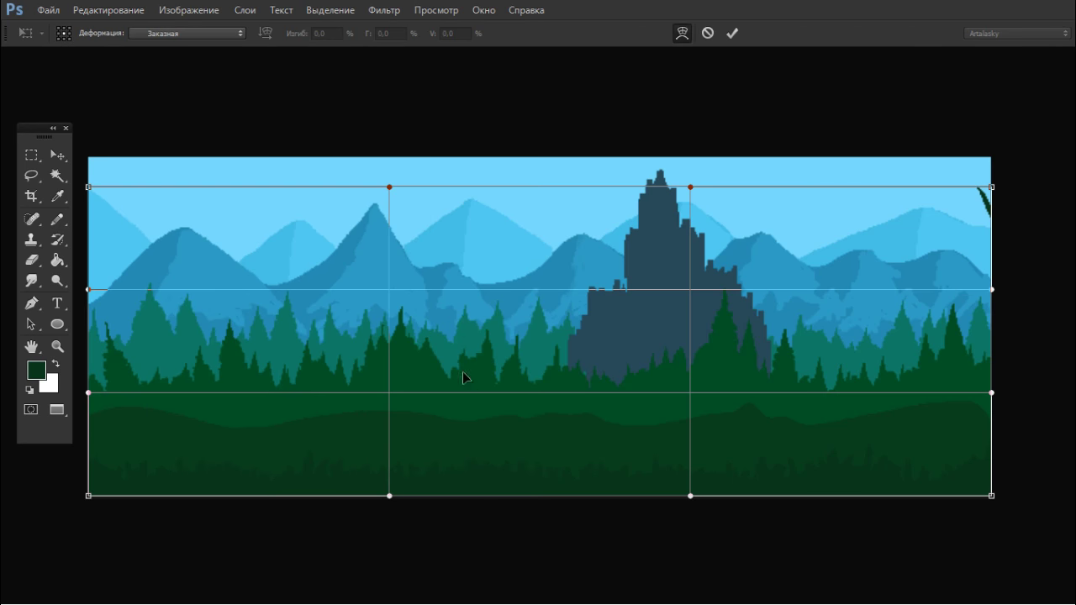
drag(452, 342, 647, 360)
drag(721, 350, 745, 355)
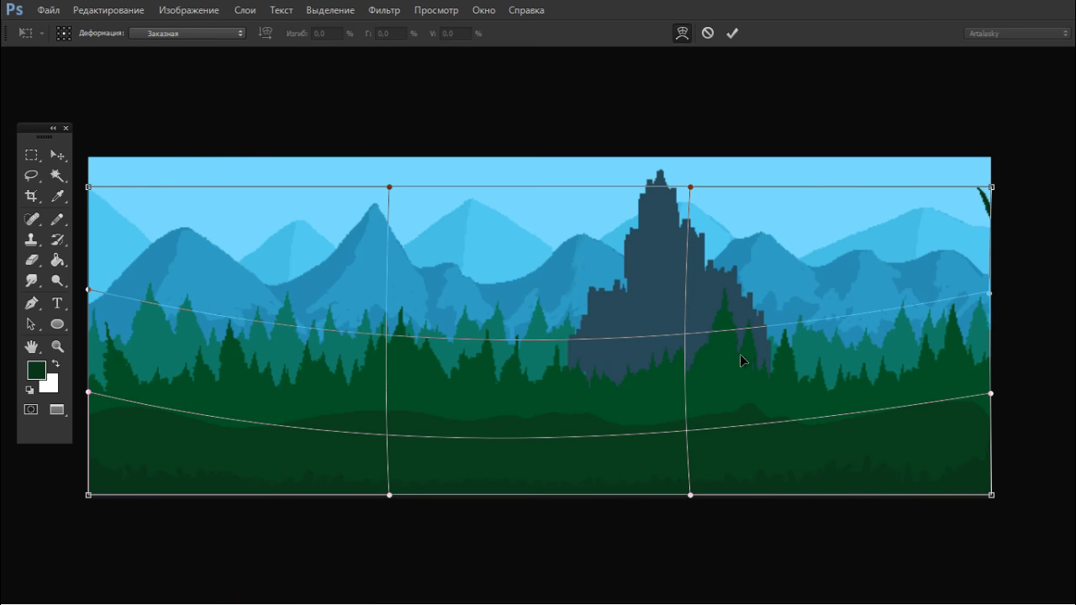
Step: Raise the side edges of the warp and stretch its upper right corner to push the stray blade off the canvas
drag(115, 379, 109, 373)
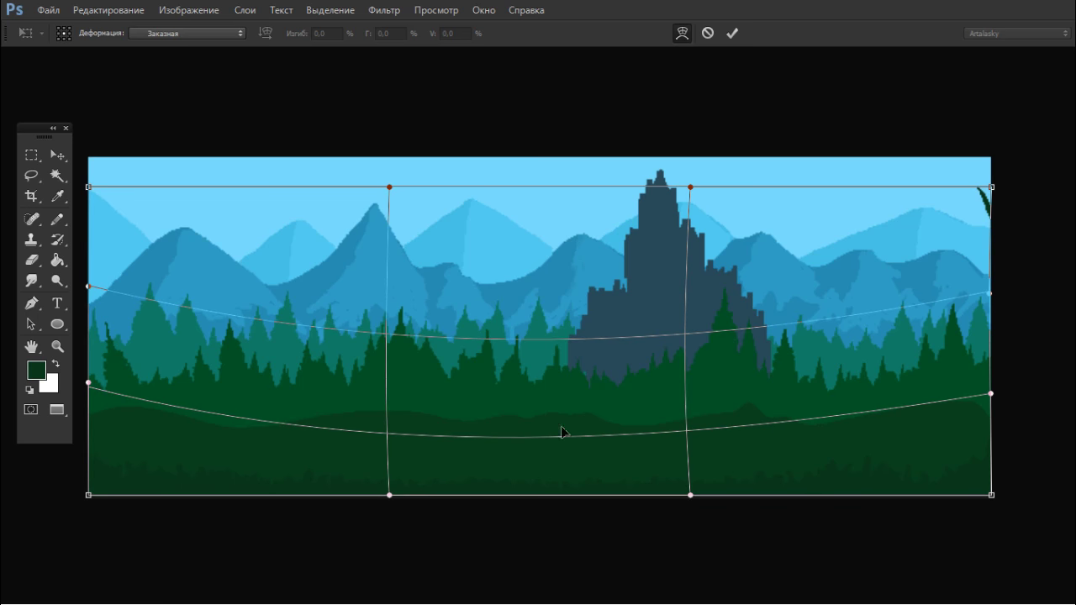
drag(991, 394, 1000, 361)
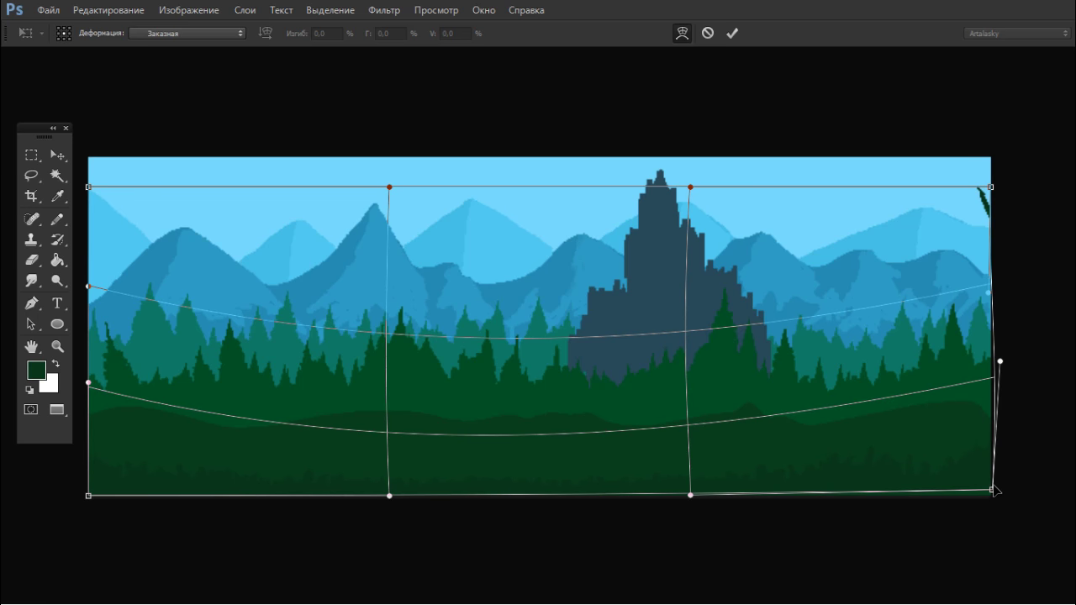
mouse_move(992, 495)
mouse_down()
mouse_move(1001, 512)
mouse_move(993, 500)
mouse_up()
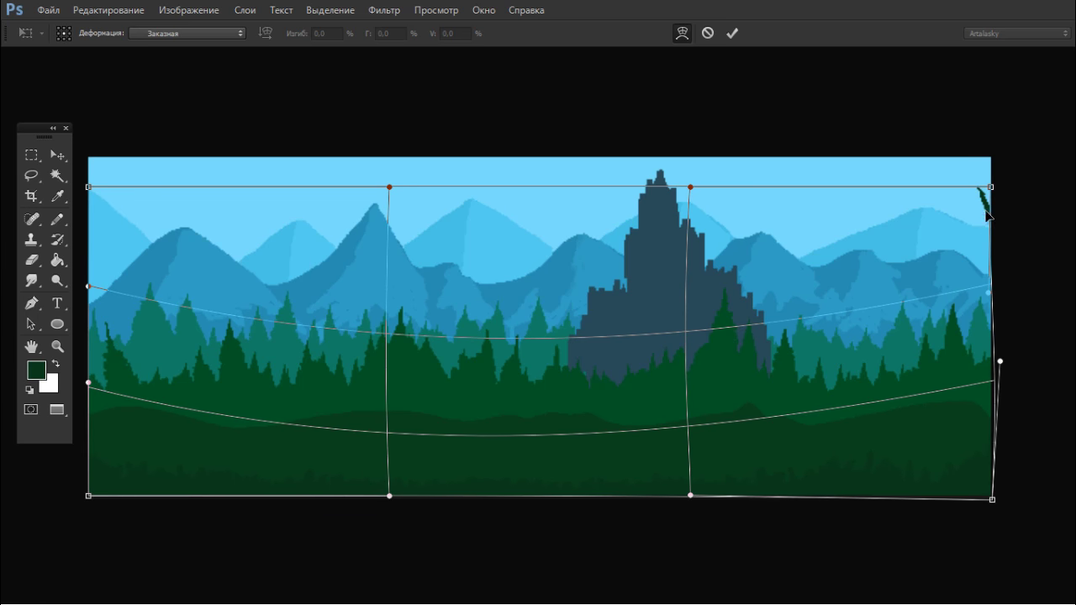
drag(985, 210, 977, 125)
drag(983, 360, 980, 325)
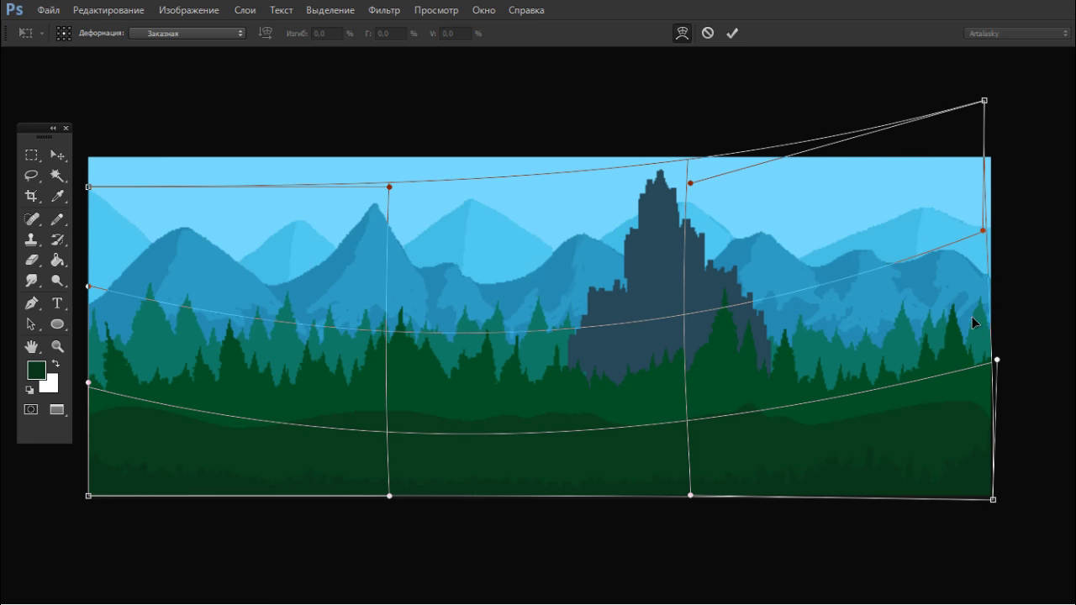
key(Escape)
Step: Reduce the grass brush to 15 px and touch up the grass along the canvas's bottom edge
key(b)
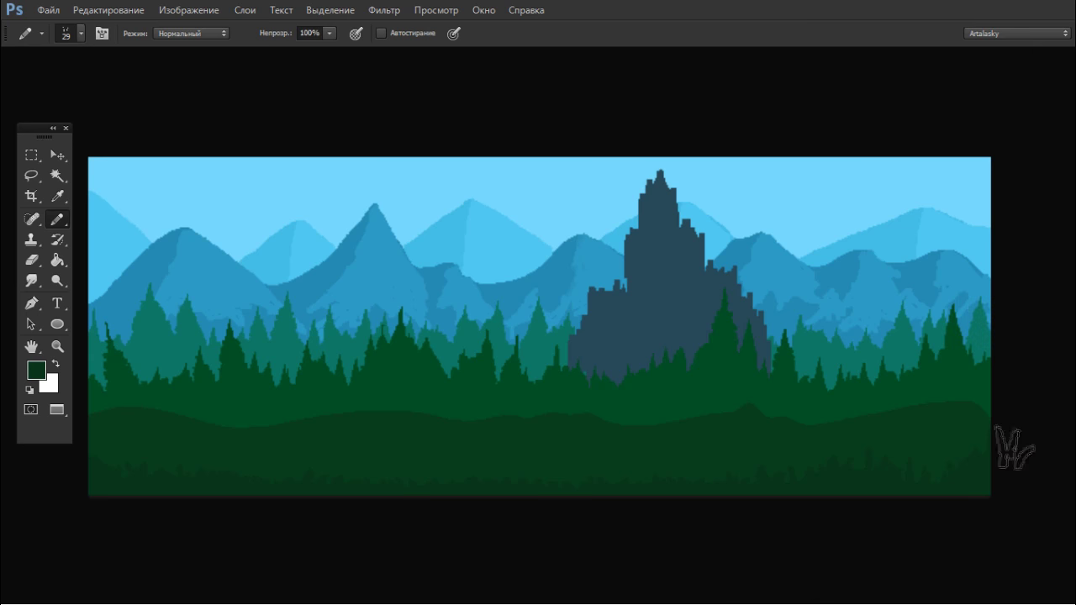
right_click(644, 333)
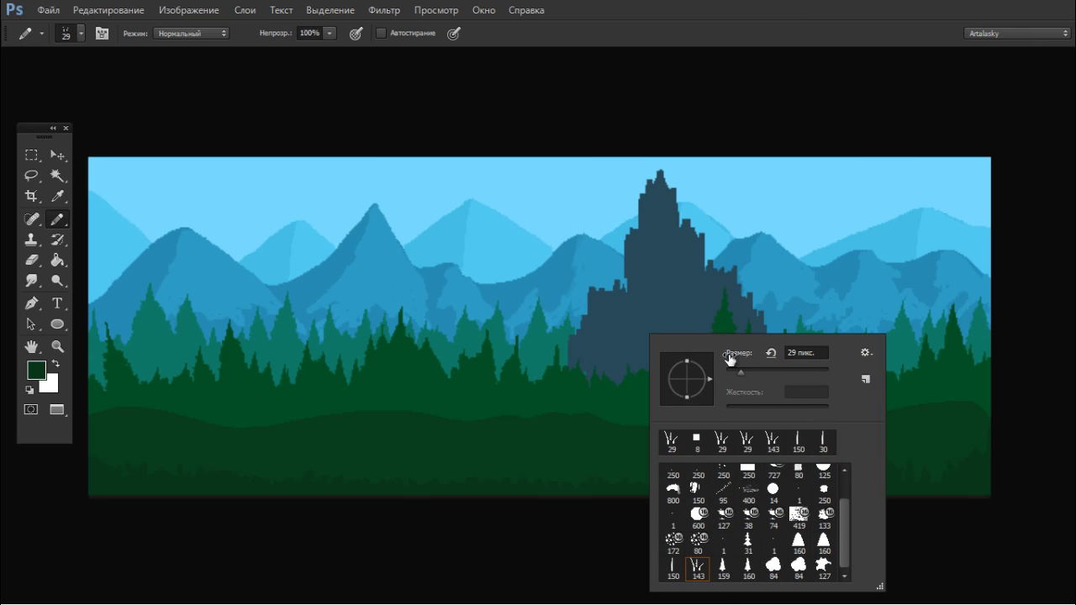
click(393, 490)
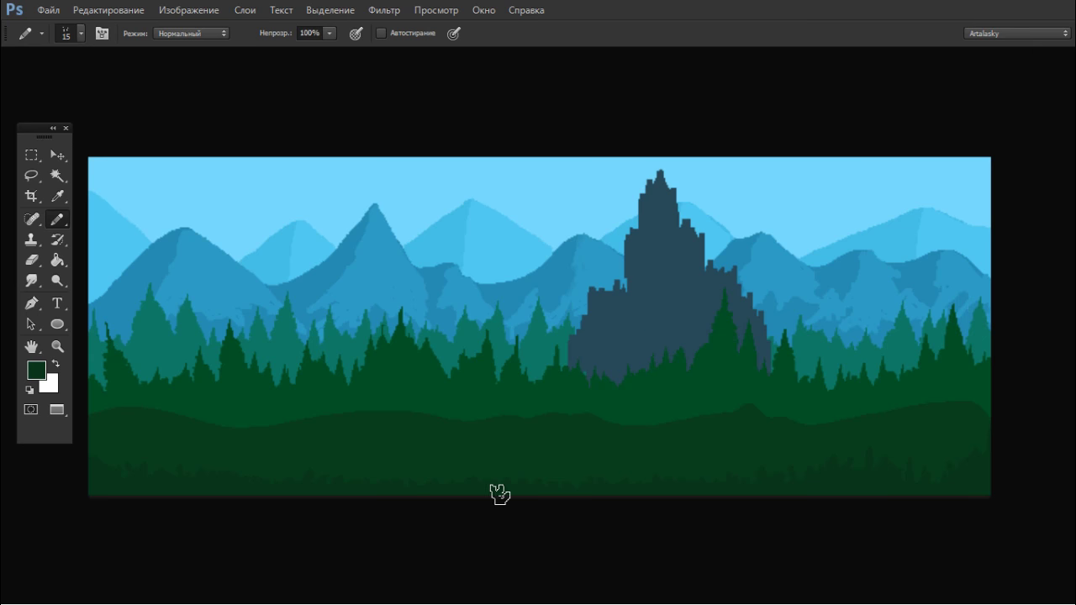
Step: Try the 127 px leaf-shaped brush and a ragged 23 px brush, and select the 150 px single-blade brush
right_click(592, 374)
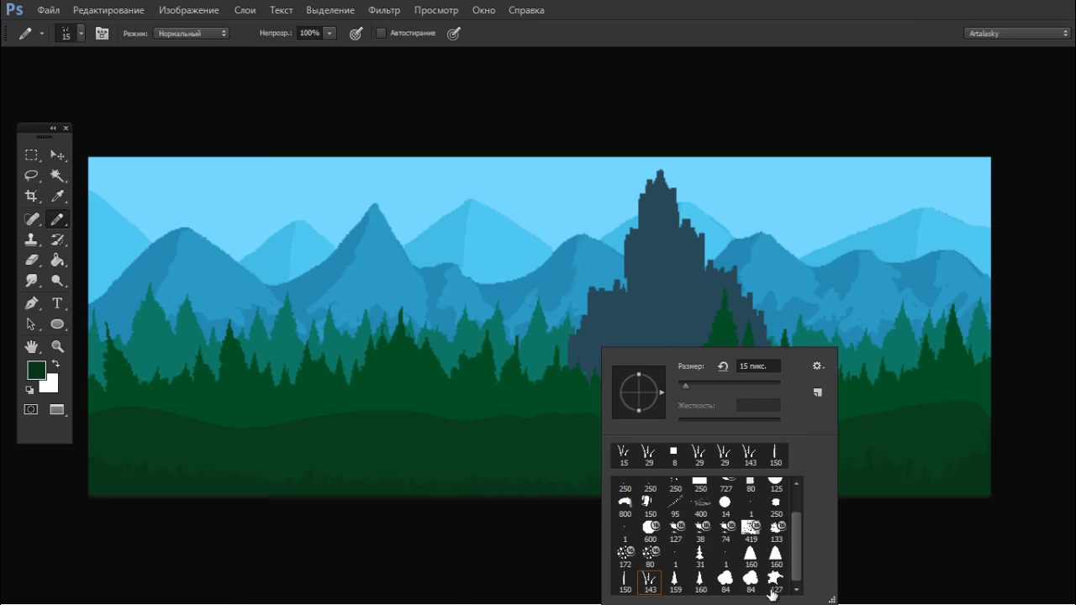
click(625, 582)
click(148, 551)
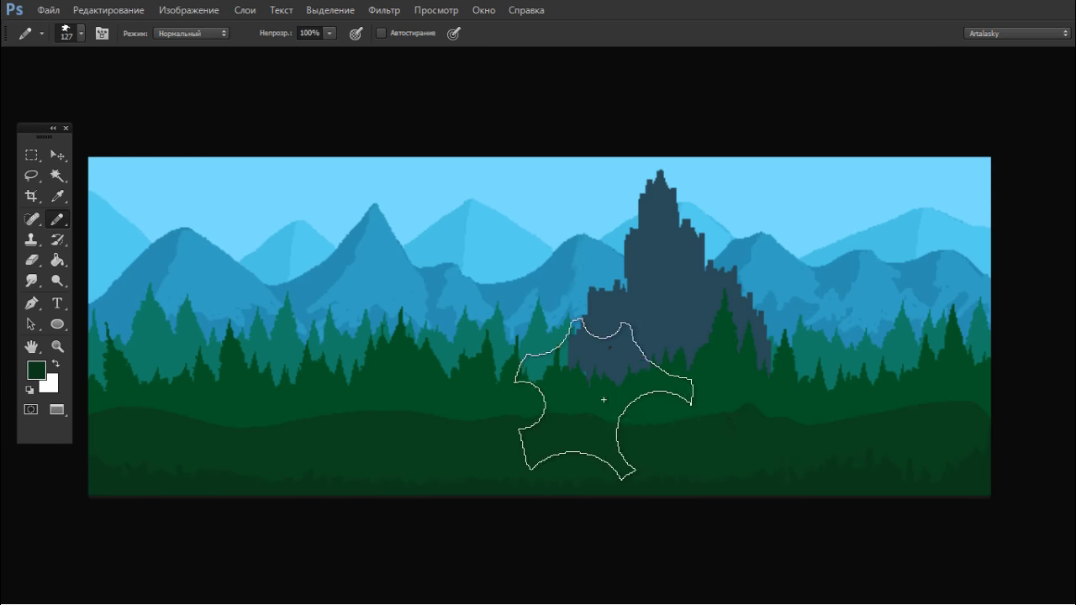
right_click(607, 353)
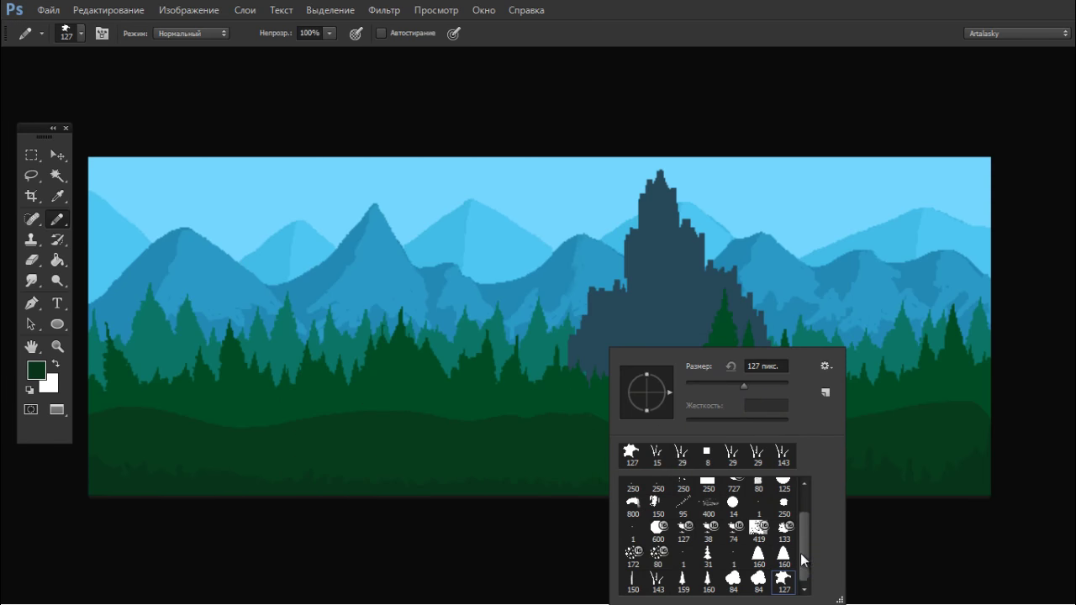
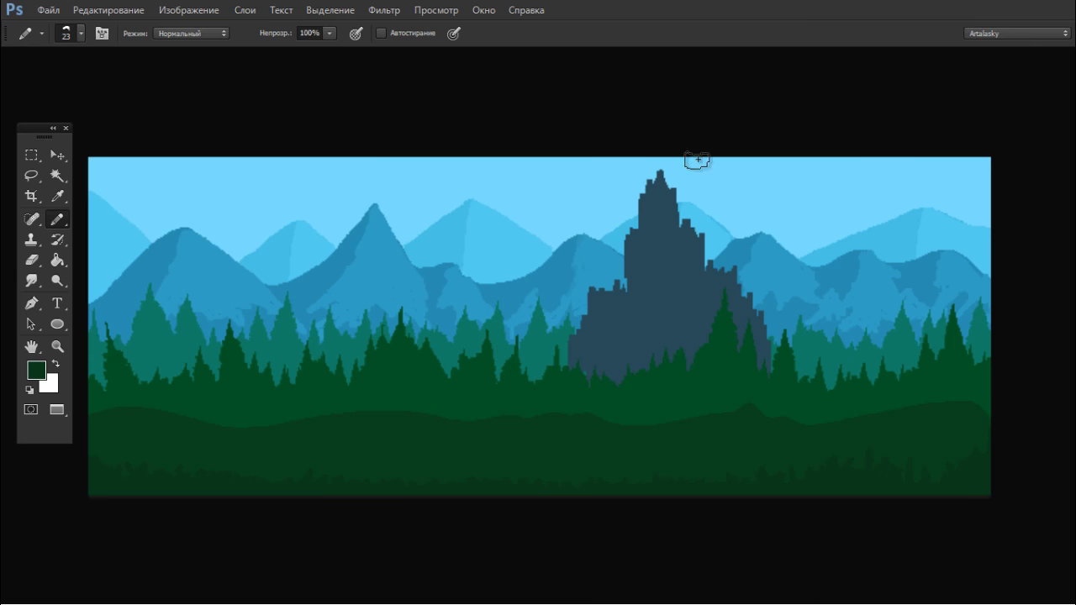
right_click(800, 199)
click(803, 93)
scroll(756, 210, down, 1)
right_click(701, 322)
click(718, 551)
key(Return)
Step: Sample greens from the landscape with the colour picker shown, and undo a trial stroke over the ground
key(F6)
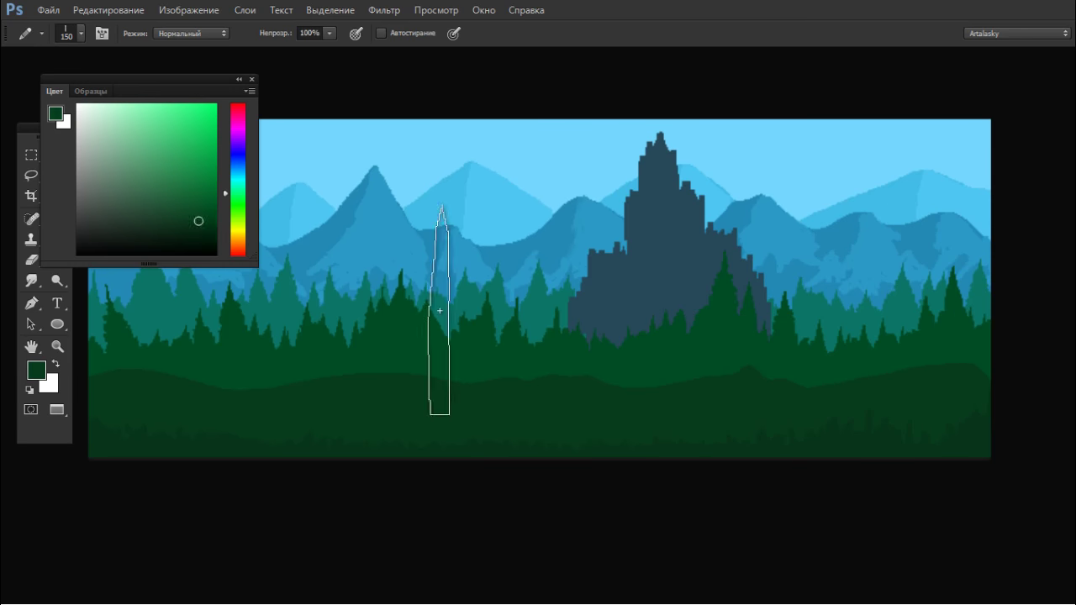
alt+click(440, 312)
drag(423, 378, 454, 382)
key(ctrl+z)
alt+click(538, 420)
Step: Hide and reshow a foreground layer to check it, sample the ground's dark green and enlarge the colour picker
key(F7)
click(817, 246)
click(817, 247)
key(F7)
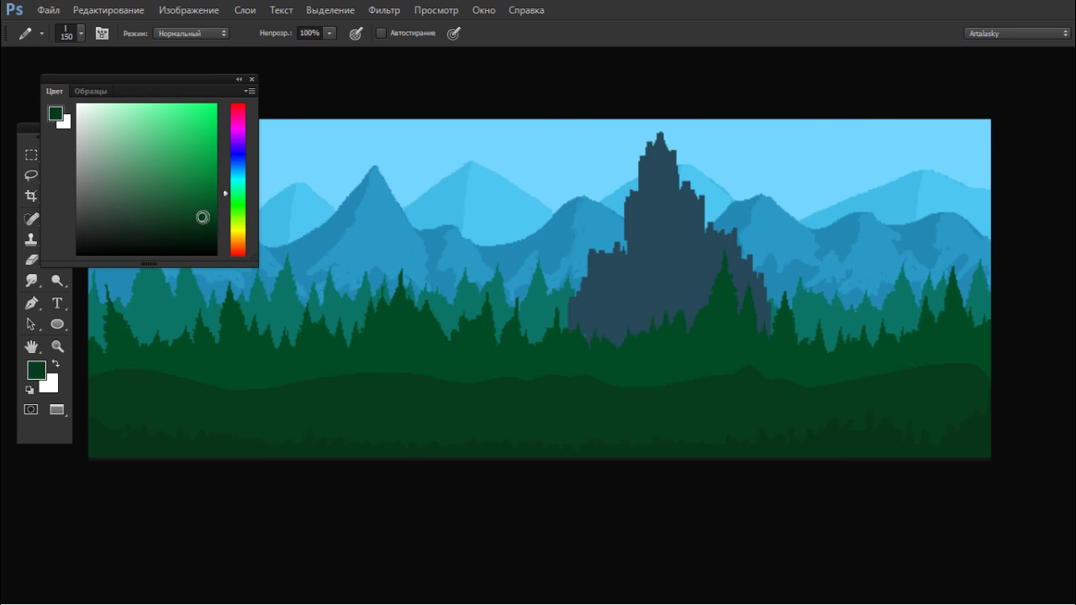
alt+click(413, 431)
mouse_move(257, 267)
mouse_down()
mouse_move(283, 269)
mouse_move(335, 326)
mouse_up()
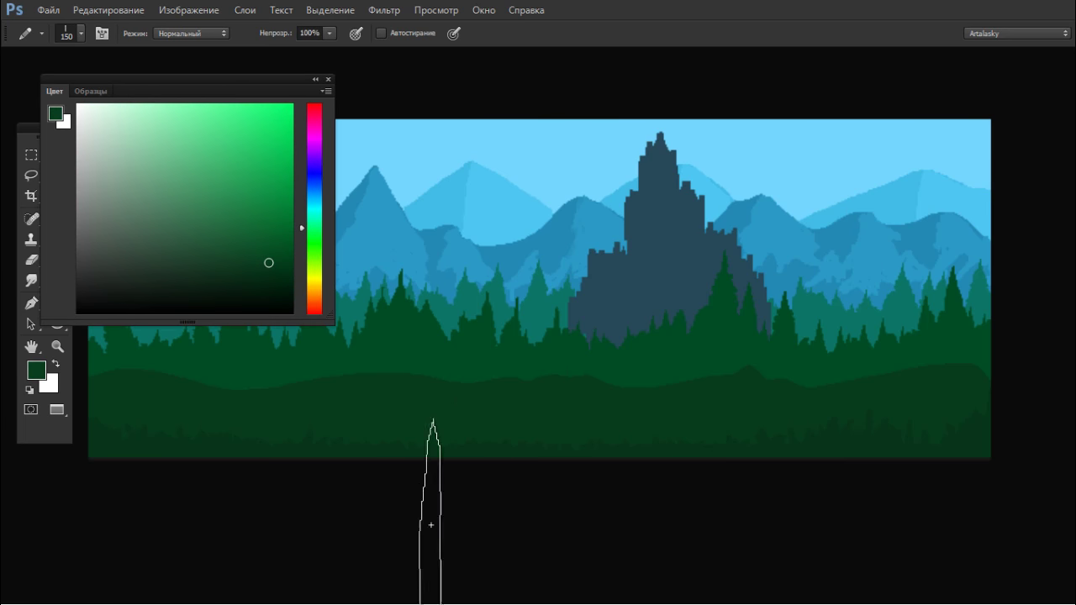
Step: Add subtle dark green patches to the ground inside its loaded selection with the 51 px ragged blob brush, and deselect
right_click(586, 335)
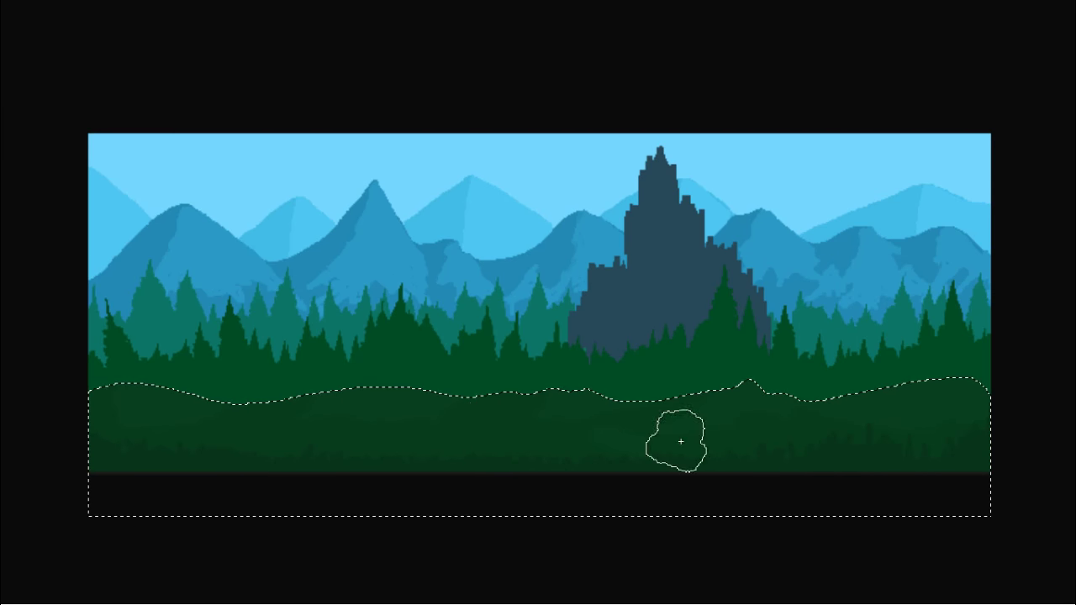
click(800, 409)
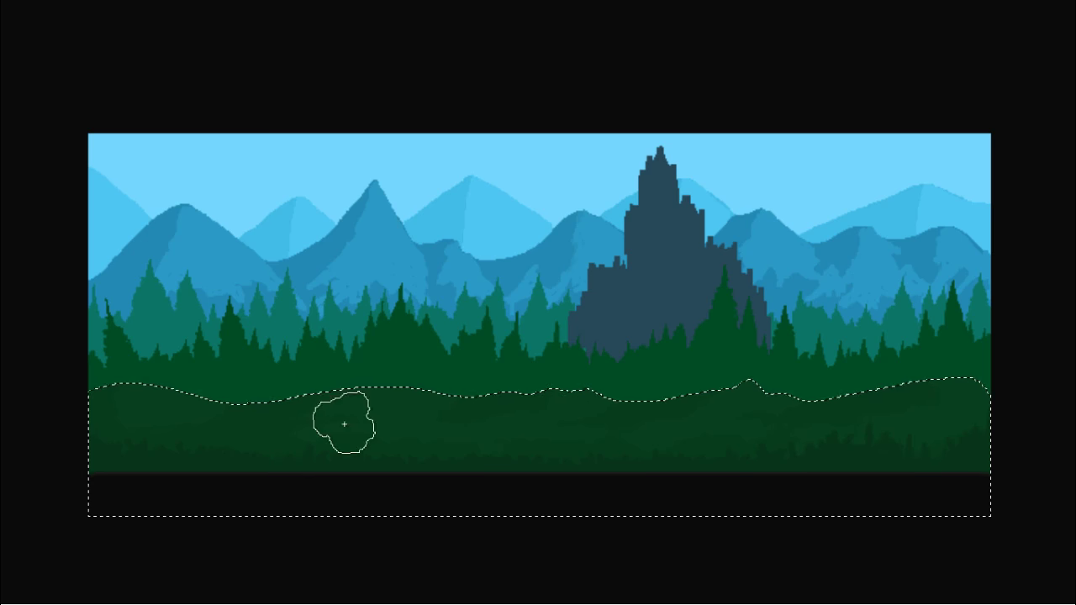
key(ctrl+d)
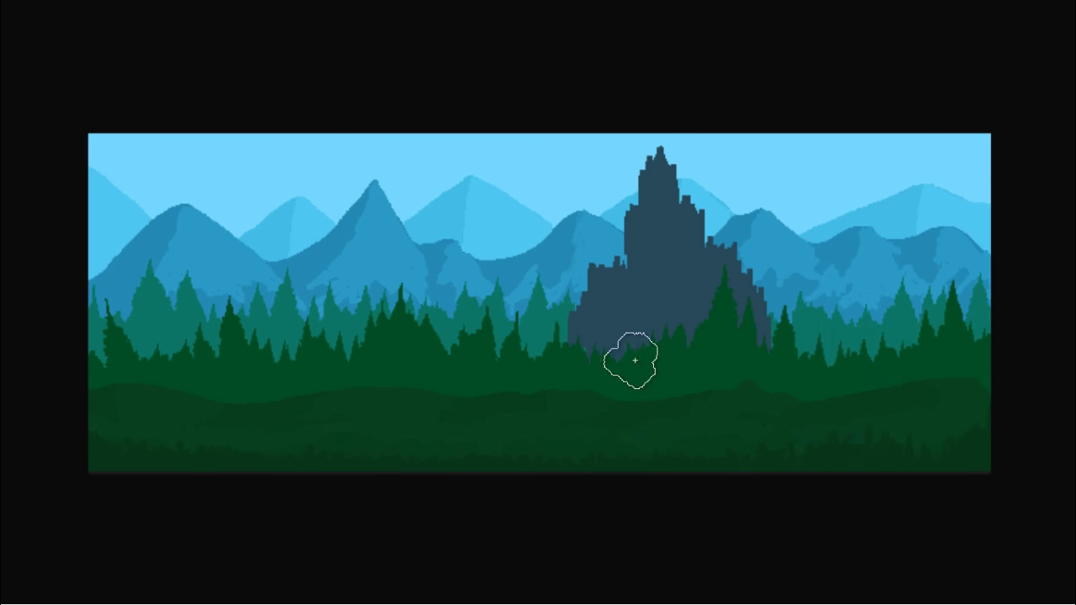
Step: Try the 160 px fir-shaped brush in an adjusted green, undo the trial stamp and sample the front firs' green
right_click(640, 347)
click(668, 575)
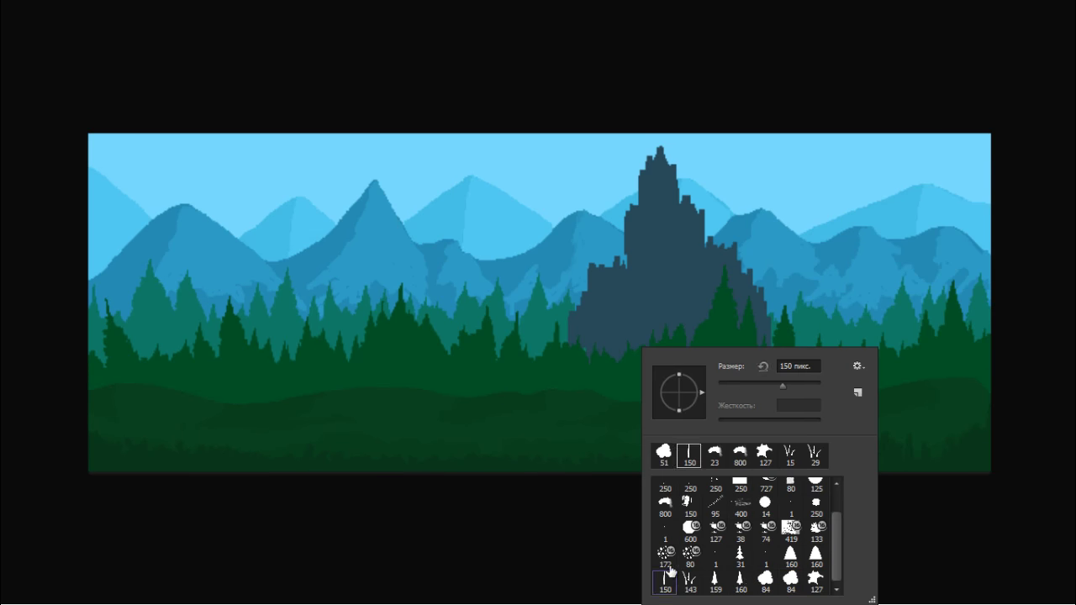
key(Return)
key(F6)
click(291, 228)
key(F6)
click(424, 342)
key(ctrl+z)
alt+click(413, 349)
key(F6)
key(F6)
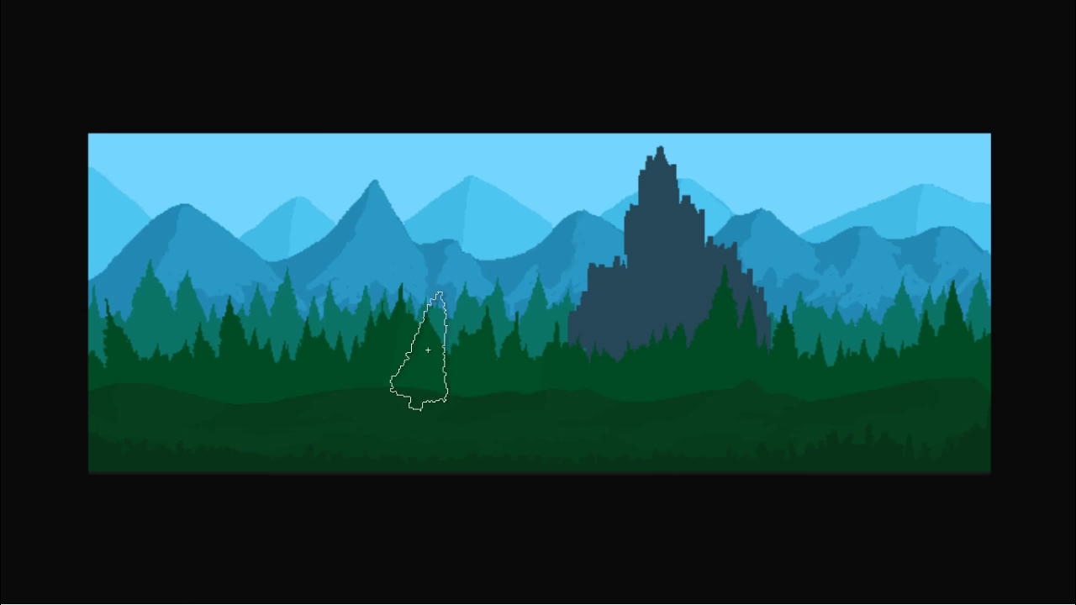
Step: Choose a slightly lighter green and try strokes over the front firs with the 150 px single-blade brush
key(F6)
click(293, 245)
key(F6)
right_click(492, 317)
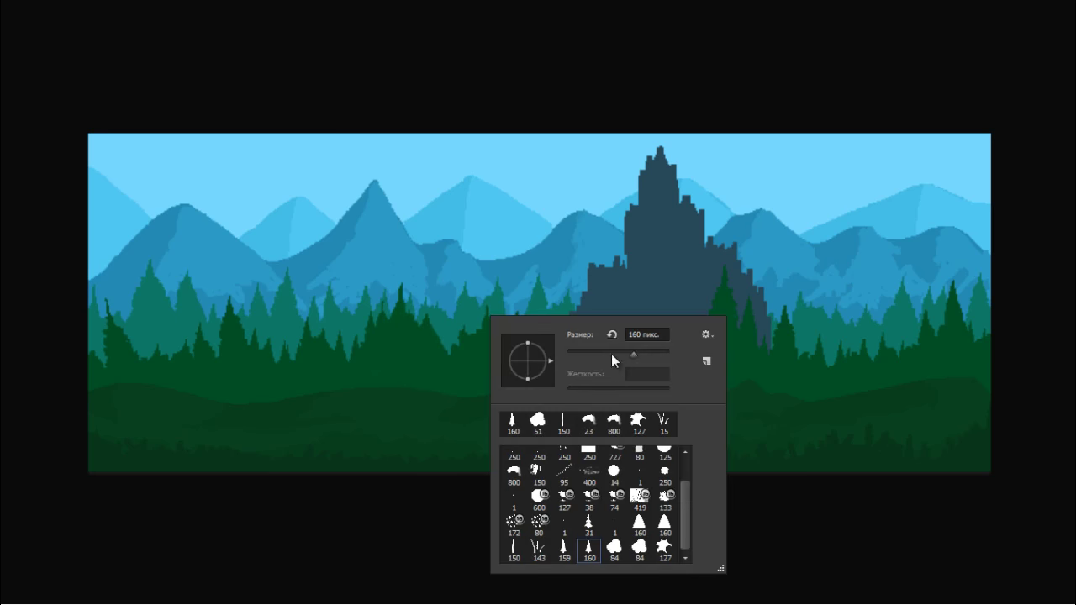
click(517, 549)
click(391, 451)
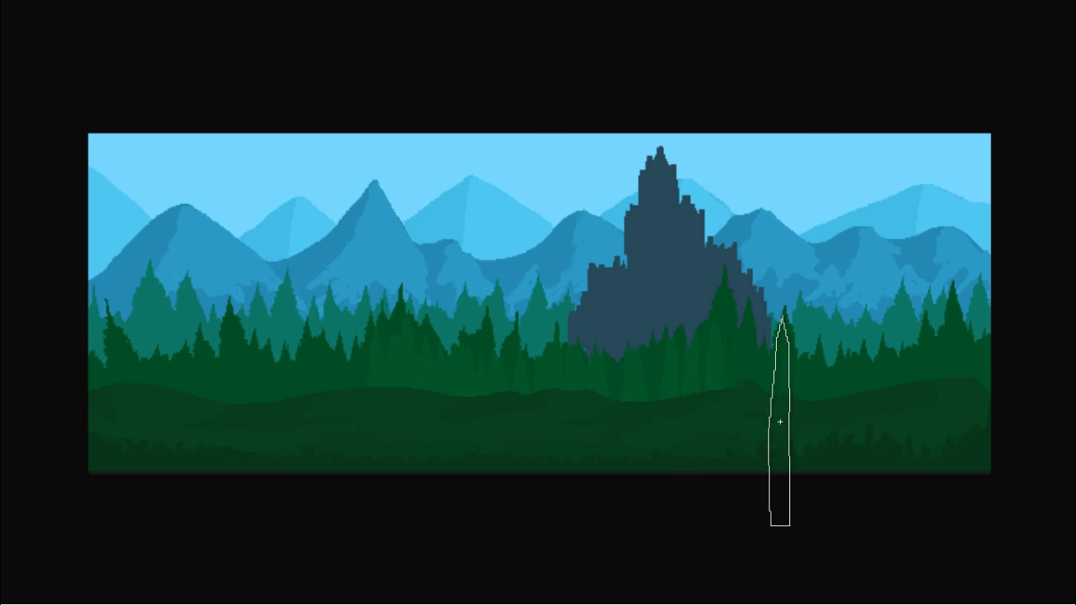
Step: Paint lighter green shapes over the front firs on layer Слой 17 with the 31 px fir-shaped brush
key(f)
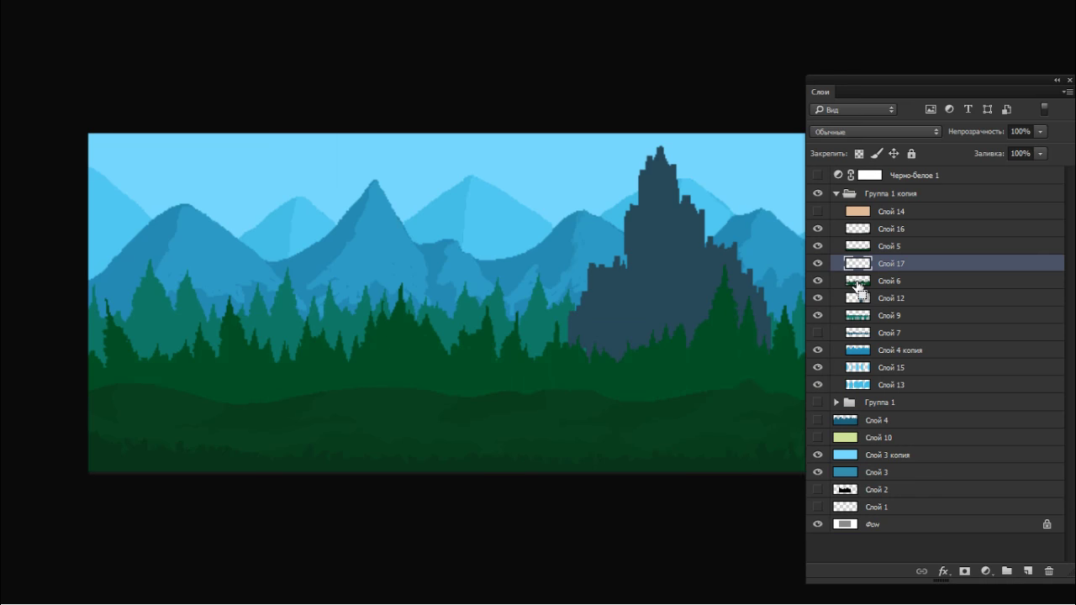
key(Tab)
right_click(634, 317)
drag(408, 359, 438, 418)
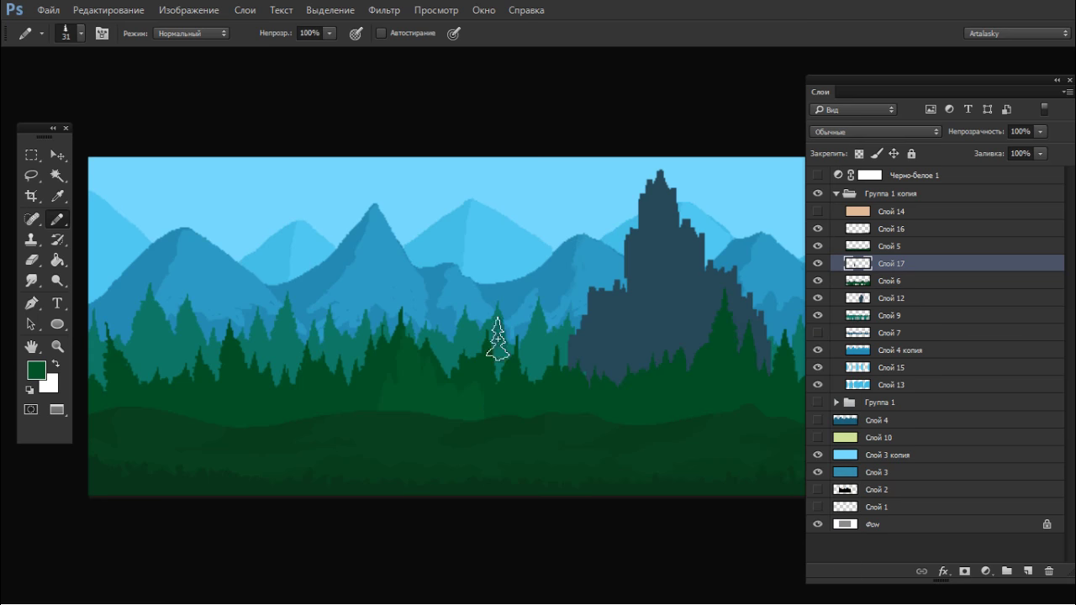
drag(504, 370, 522, 444)
drag(563, 386, 625, 426)
key(f)
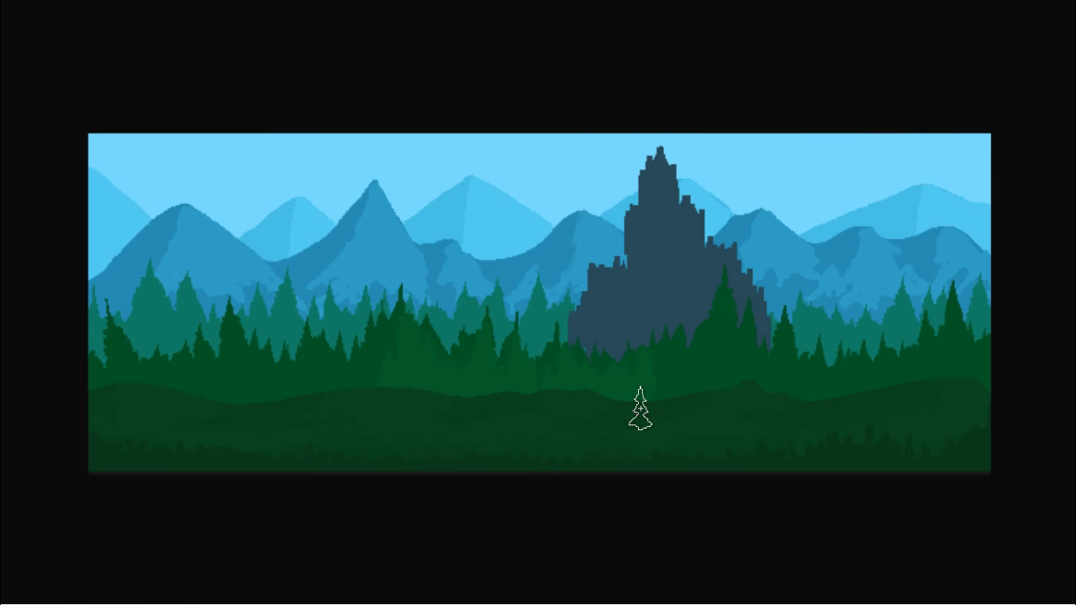
mouse_move(246, 386)
mouse_down()
mouse_move(154, 413)
mouse_move(234, 371)
mouse_move(333, 371)
mouse_move(220, 359)
mouse_up()
Step: Select the 1 px hard brush, turn on shape dynamics and scattering for it, and set its spacing to 79%
right_click(379, 316)
double_click(465, 525)
key(z)
drag(372, 348, 446, 307)
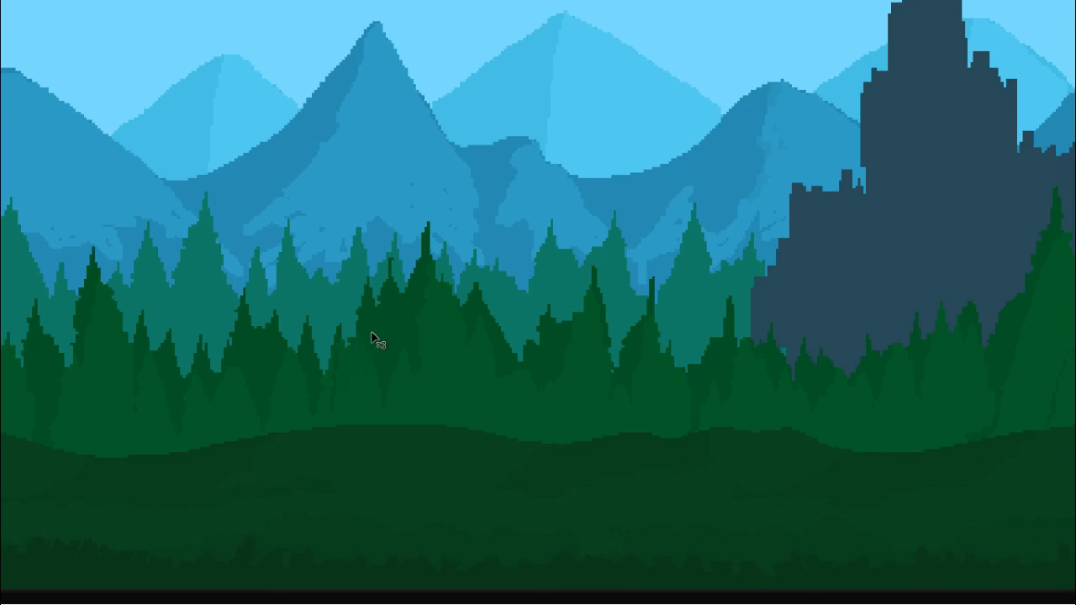
right_click(516, 323)
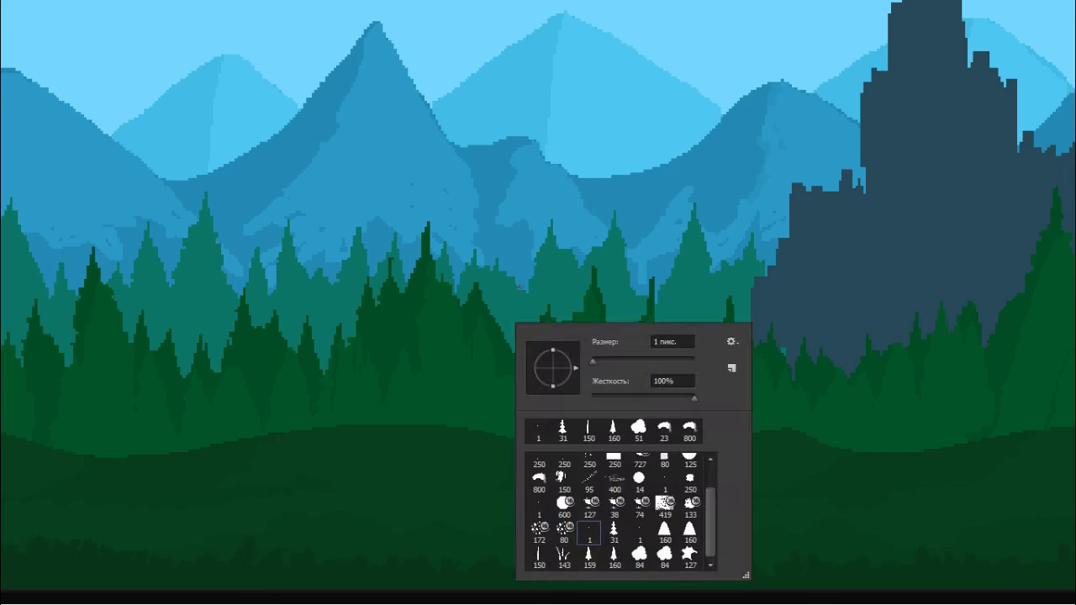
key(F5)
click(26, 163)
click(69, 177)
drag(135, 199, 154, 199)
click(69, 162)
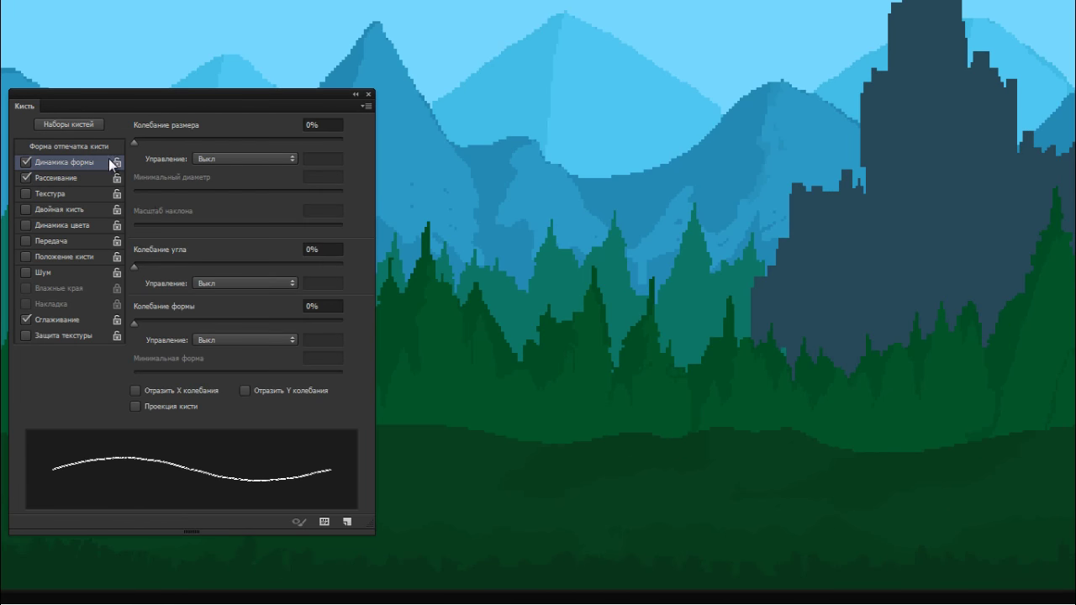
click(69, 146)
drag(161, 389, 203, 389)
Step: Set the scattered brush's size to 3 px
right_click(492, 299)
text(6 пикс.)
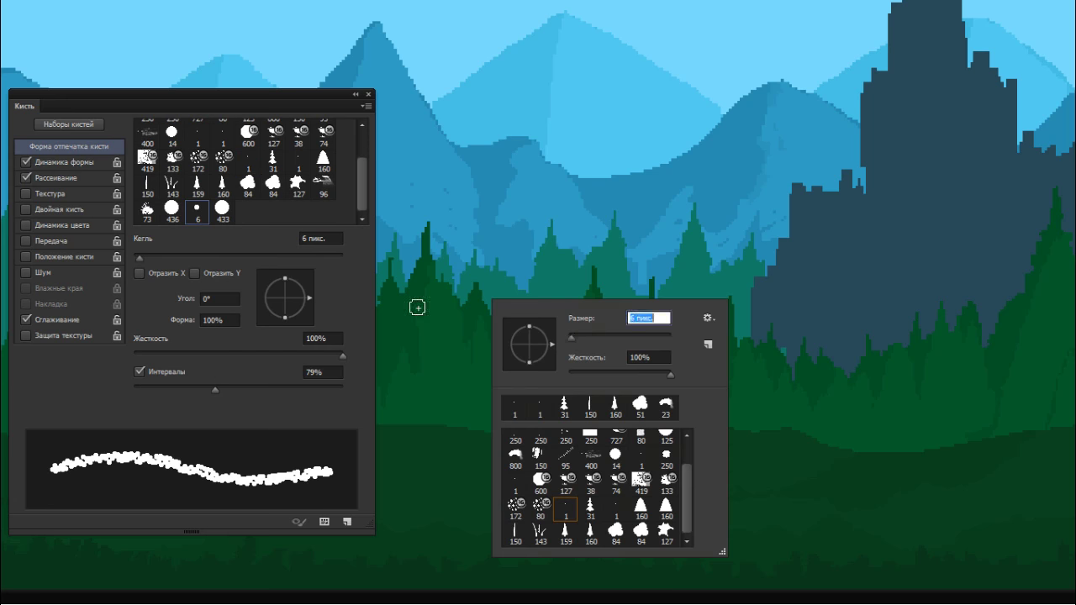
key(Return)
right_click(577, 341)
text(3)
key(Return)
key(F5)
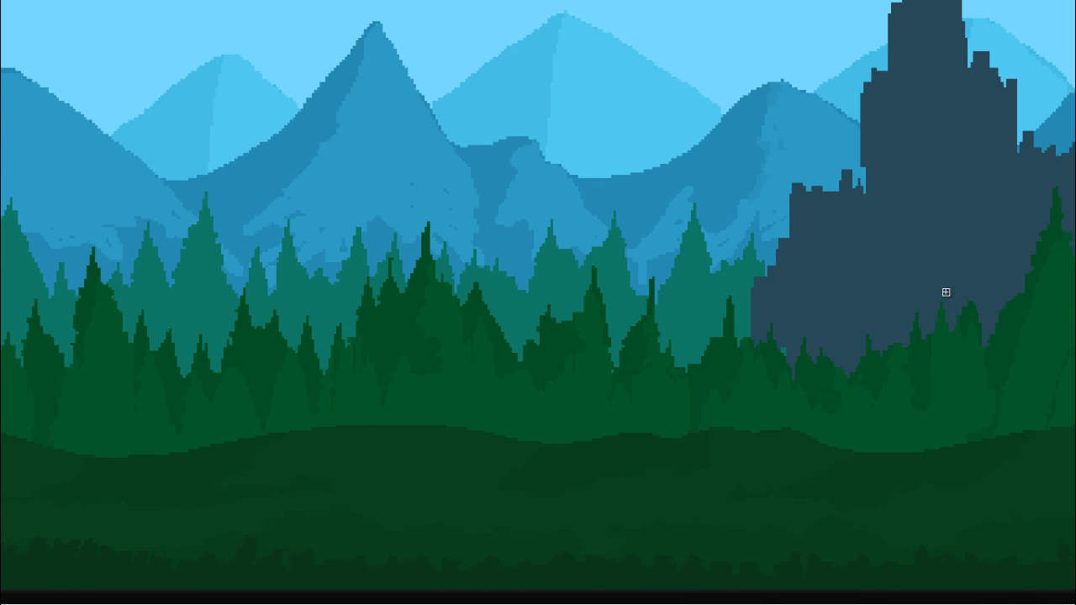
Step: Paint ragged light and dark foliage texture over the front firs across the whole canvas width
drag(1011, 344, 701, 286)
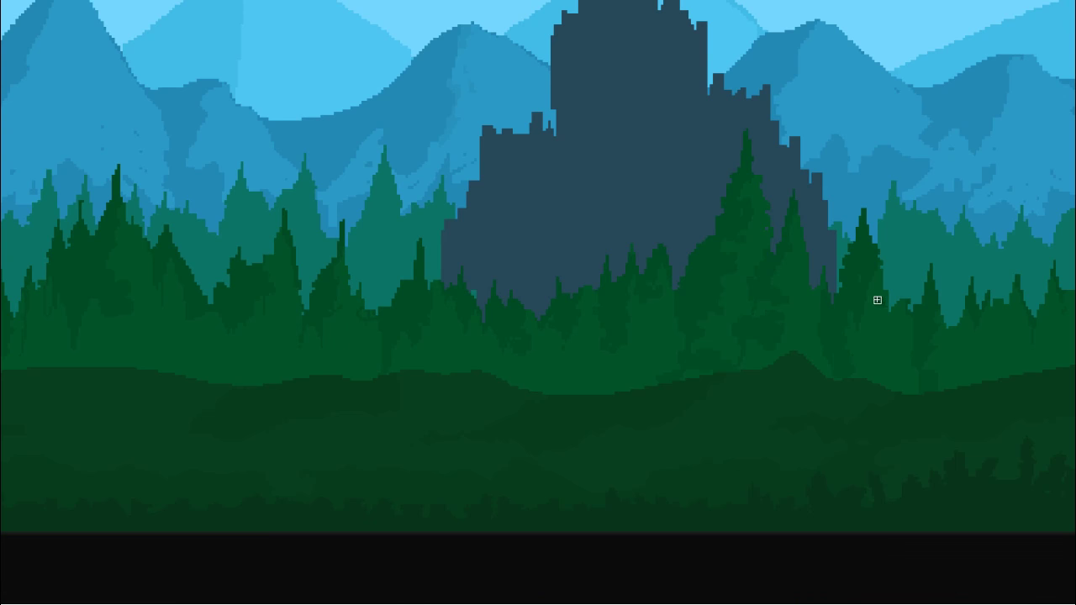
drag(1000, 318, 611, 275)
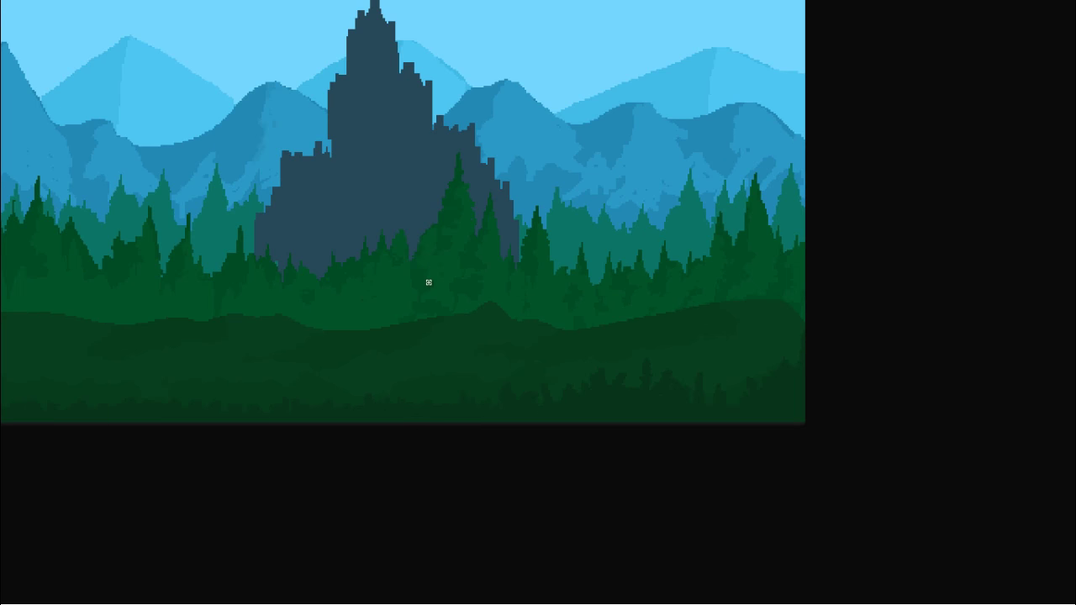
drag(251, 253, 459, 296)
drag(234, 276, 391, 300)
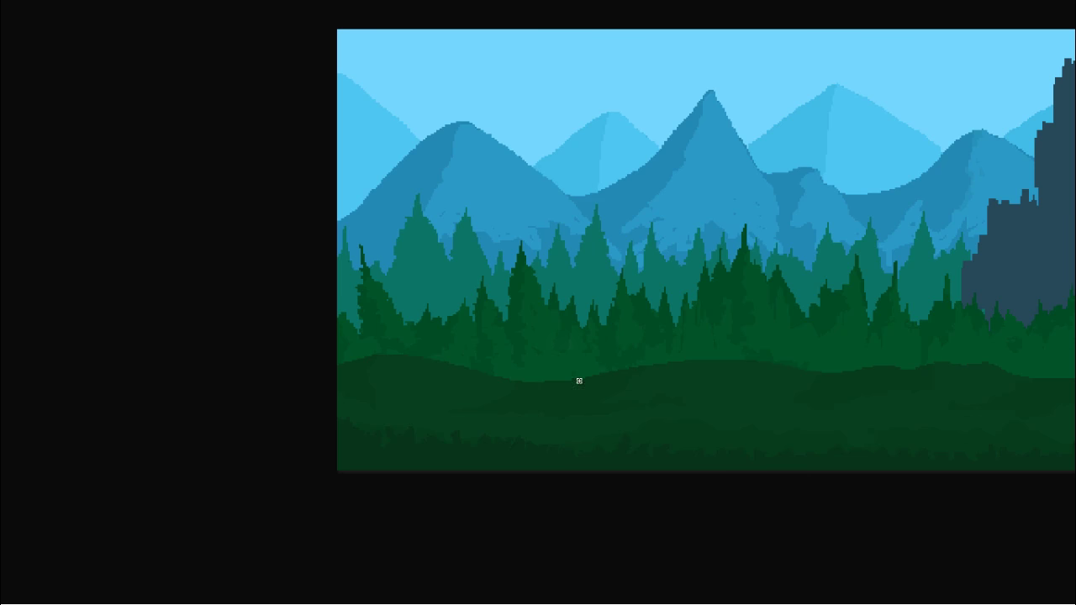
drag(824, 338, 702, 321)
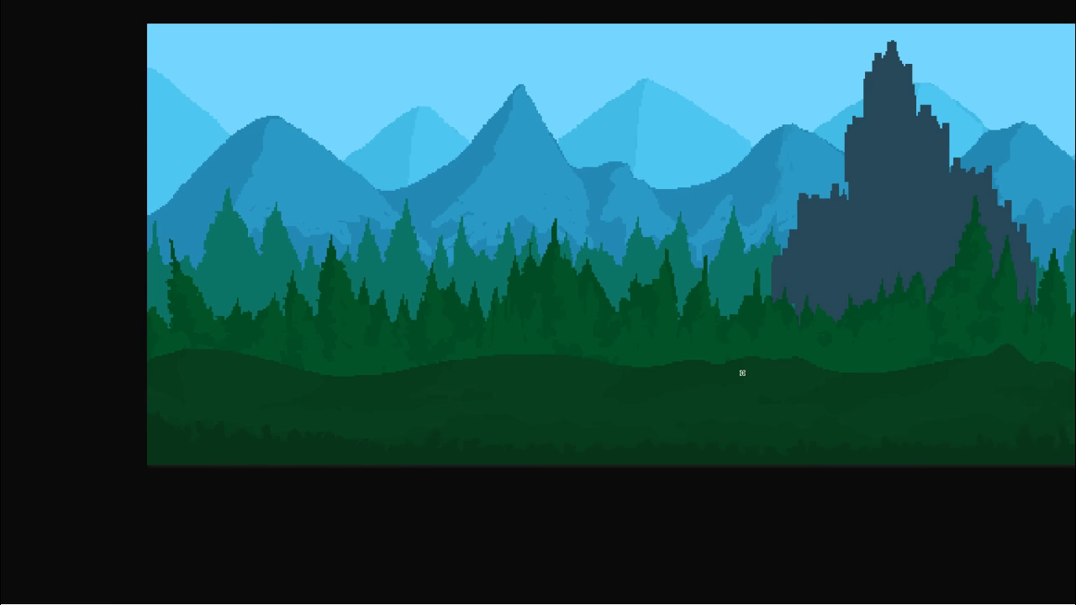
drag(904, 340, 576, 338)
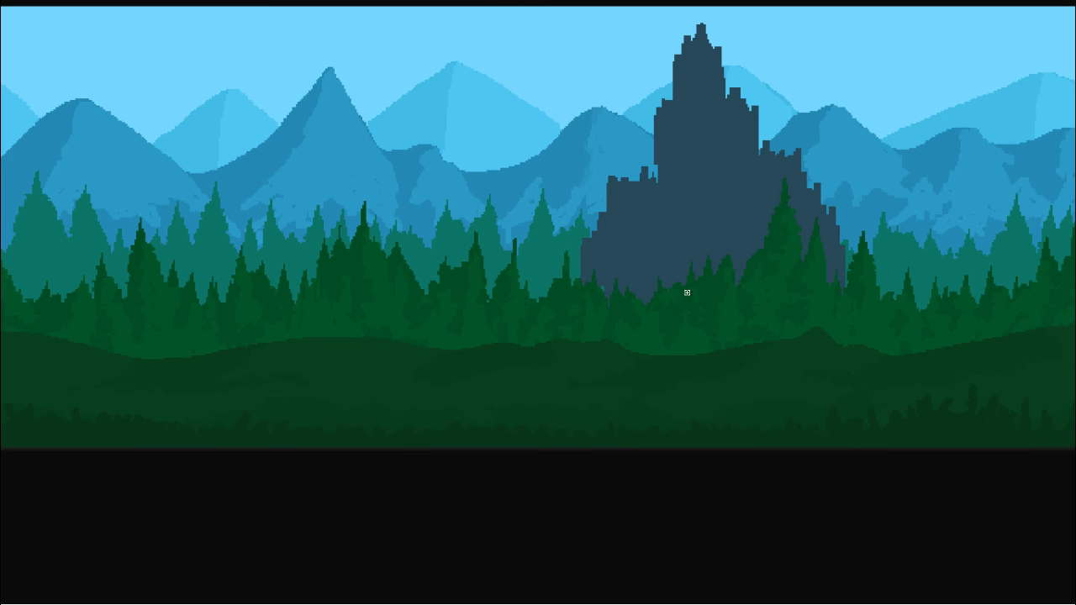
key(ctrl+minus)
drag(728, 316, 728, 346)
Step: Hide and reshow several landscape layers to identify them, and merge Слой 15 into the far mountains' layer Слой 13
key(F7)
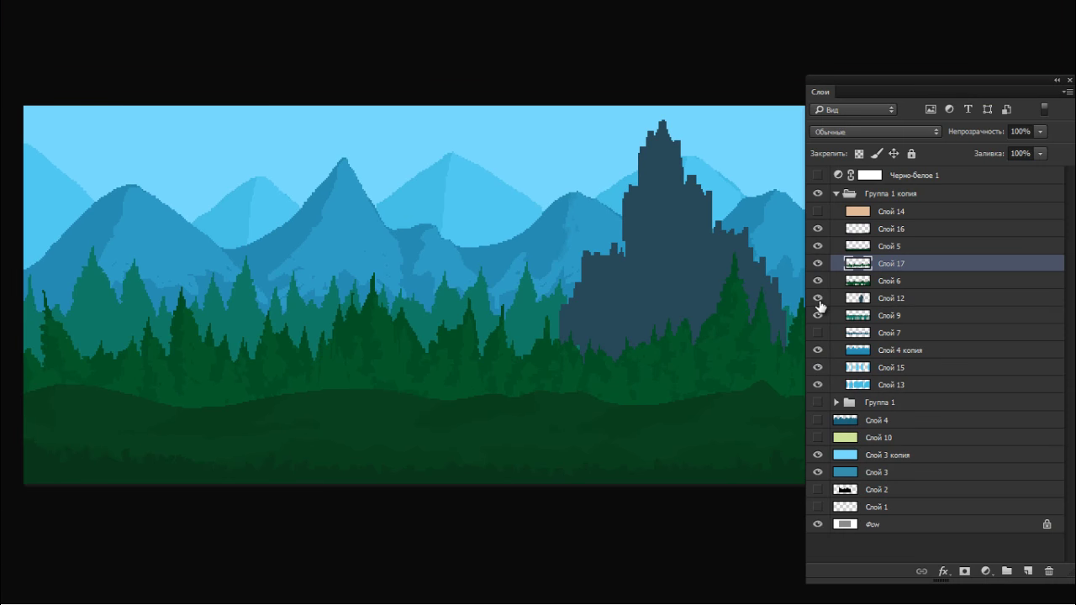
click(818, 299)
click(818, 299)
click(818, 316)
click(818, 315)
click(817, 333)
click(817, 333)
click(817, 384)
click(817, 384)
click(834, 367)
key(Delete)
Step: Roughen the shadow edges of the central and left far mountains with the scattered brush, undoing the last strokes
scroll(456, 168, up, 3)
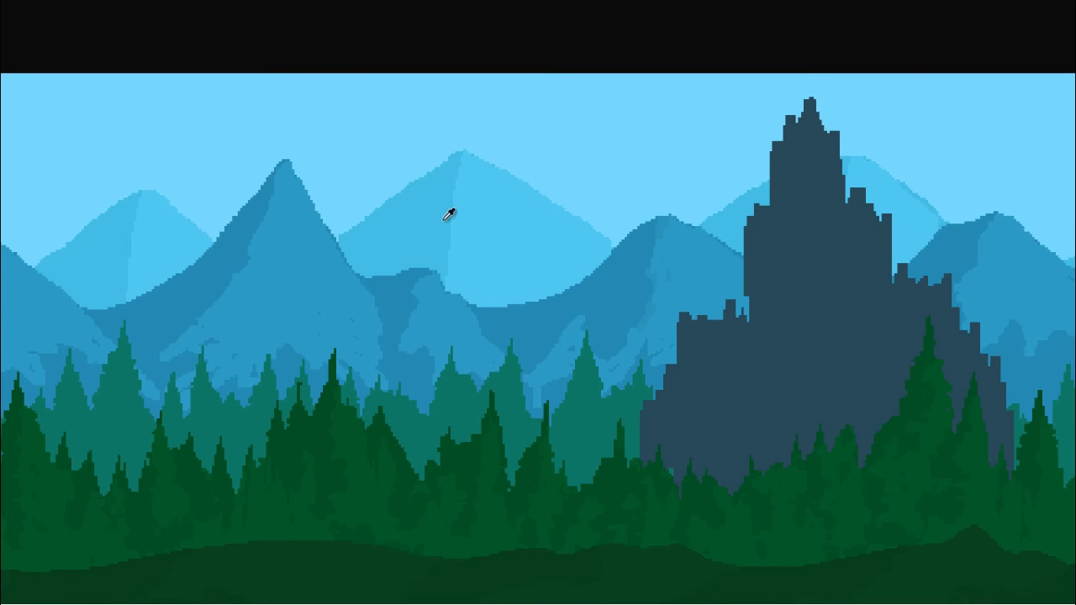
click(818, 367)
click(818, 367)
mouse_move(459, 222)
mouse_down()
mouse_move(458, 286)
mouse_move(496, 302)
mouse_up()
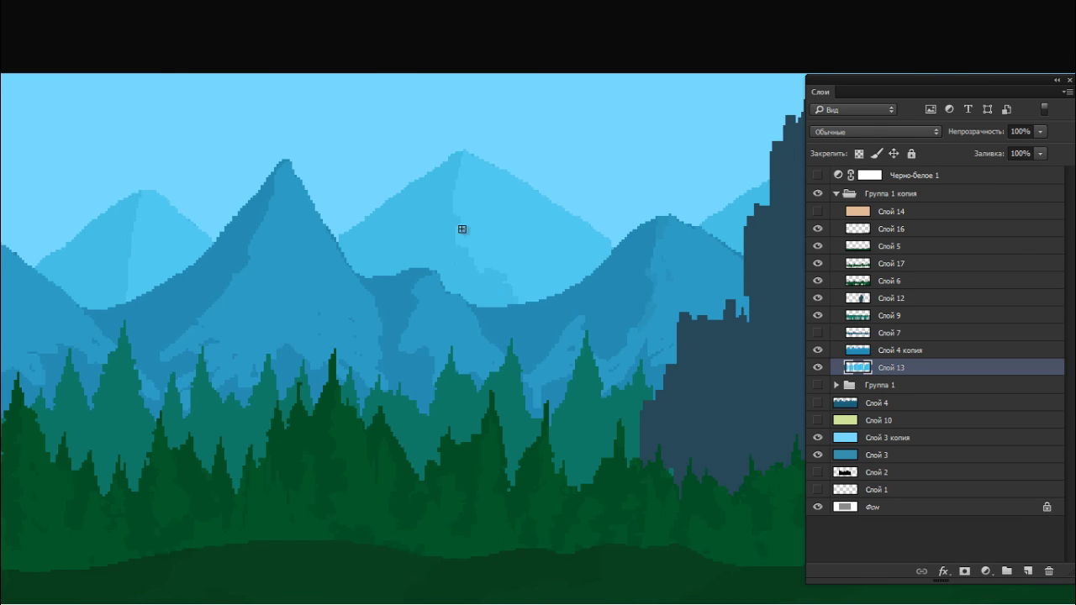
key(x)
mouse_move(137, 228)
mouse_down()
mouse_move(107, 289)
mouse_move(91, 286)
mouse_up()
key(ctrl+alt+z)
key(ctrl+alt+z)
Step: Add ragged light and shadow patches to the rightmost and leftmost far mountains
mouse_move(563, 271)
mouse_down()
mouse_move(353, 296)
mouse_move(17, 261)
mouse_up()
mouse_move(728, 187)
mouse_down()
mouse_move(701, 262)
mouse_move(570, 168)
mouse_up()
key(f)
key(f)
key(f)
drag(126, 252, 409, 240)
key(f)
key(f)
key(f)
key(f)
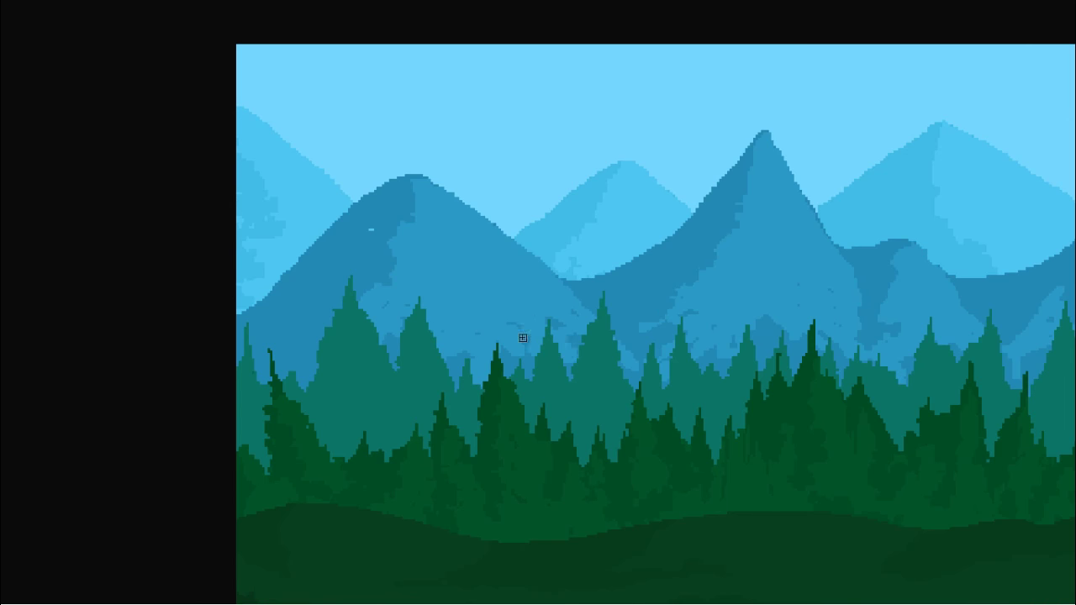
Step: Blend the near mountains' light and shadow areas with mid-tone blue patches, and retouch the tallest peak's outline
drag(669, 365, 276, 363)
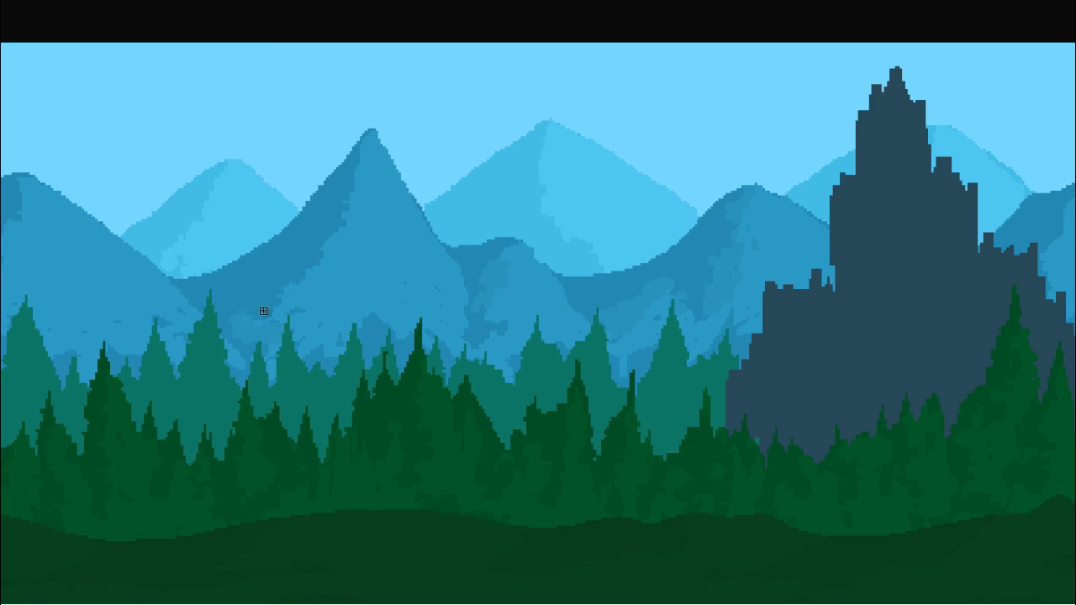
drag(357, 154, 340, 164)
scroll(277, 290, left, 4)
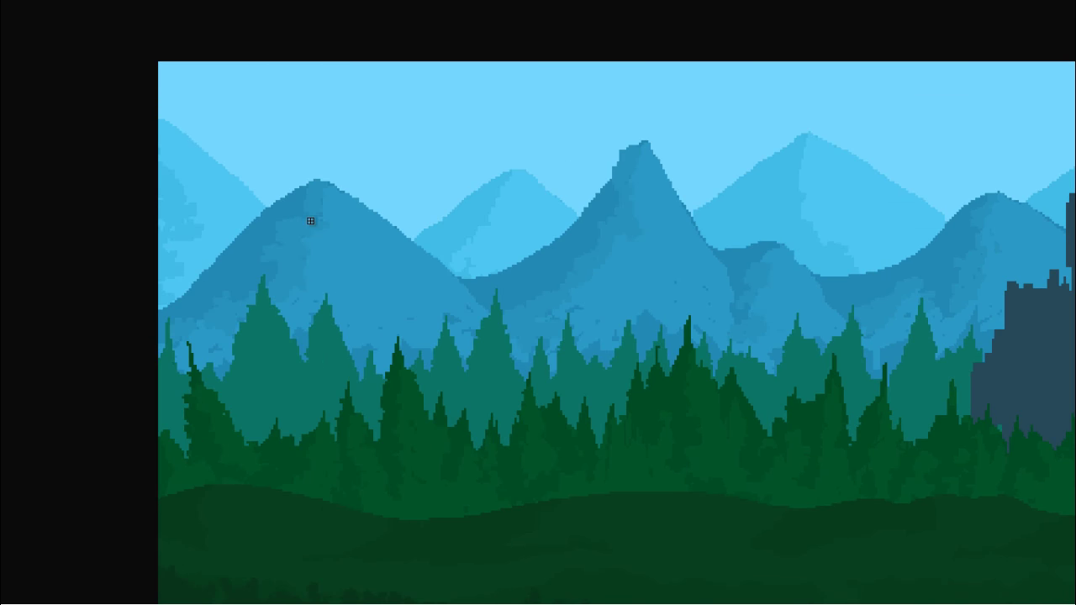
scroll(497, 308, right, 4)
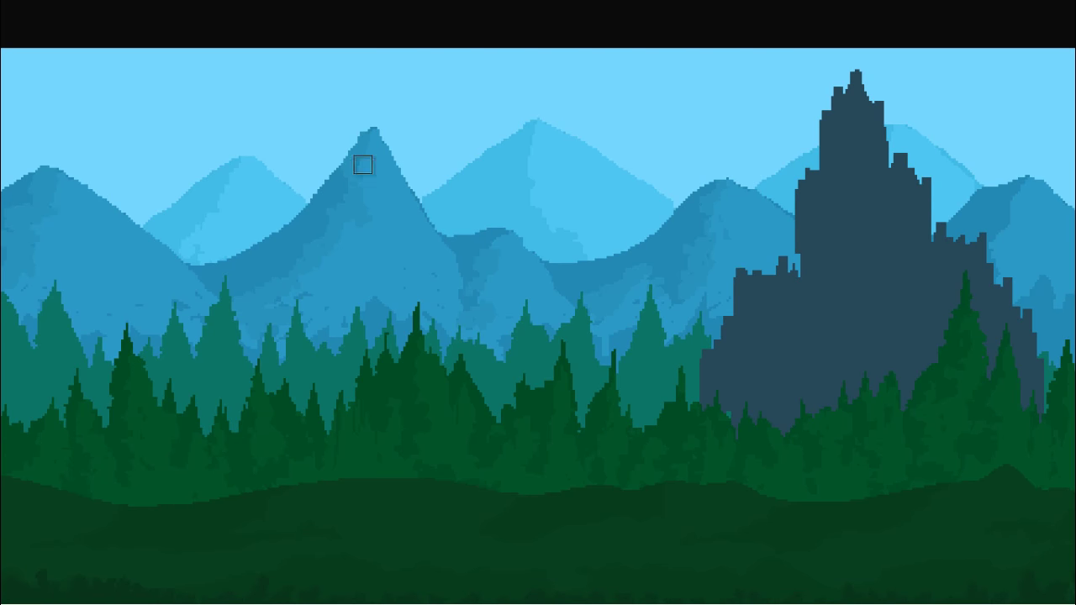
scroll(694, 254, right, 3)
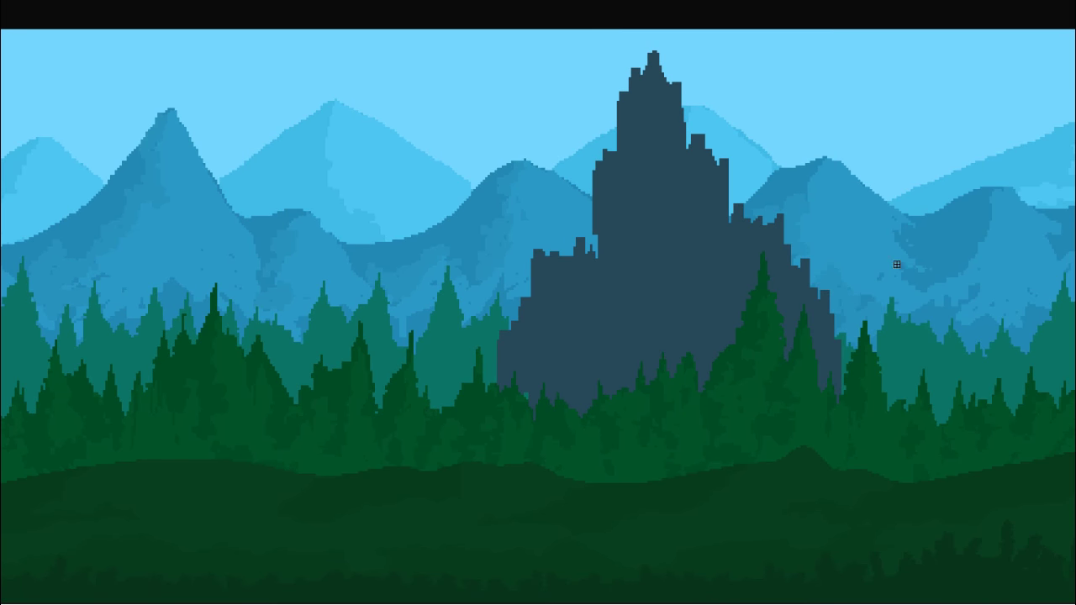
scroll(889, 269, right, 3)
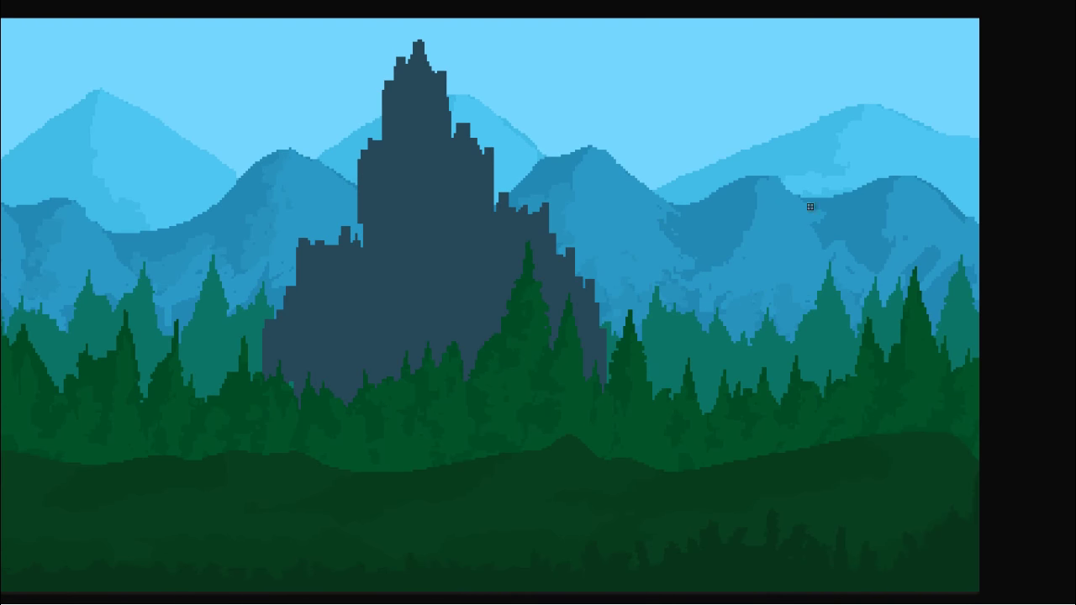
Step: Reshape the two rightmost near mountains into sharper peaks and texture their slopes with mid-tone blue
mouse_move(811, 206)
mouse_down()
mouse_move(764, 190)
mouse_move(760, 163)
mouse_up()
drag(929, 183, 913, 179)
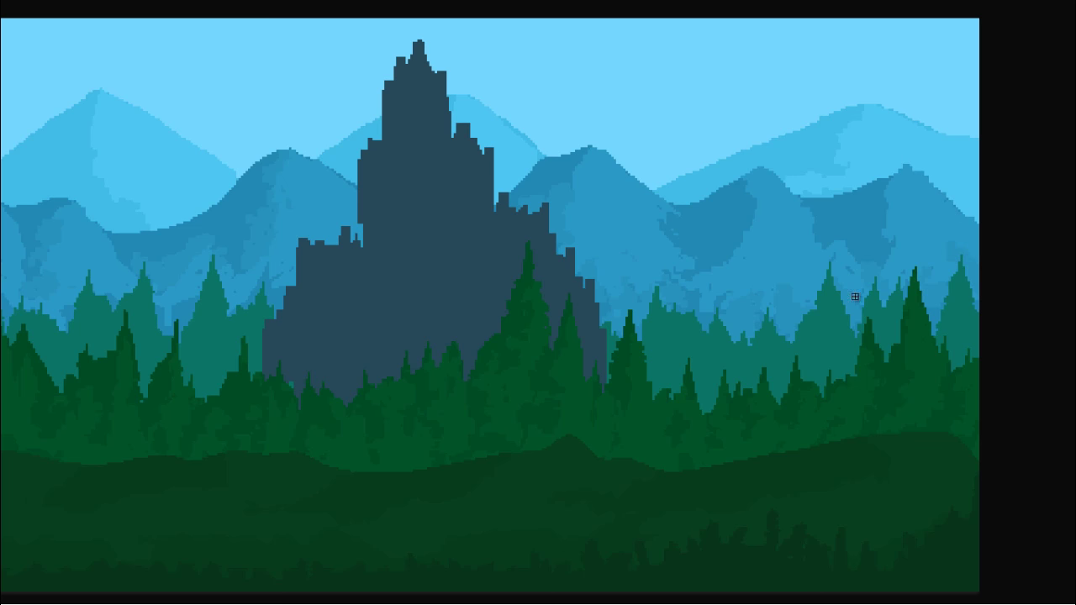
scroll(711, 262, down, 1)
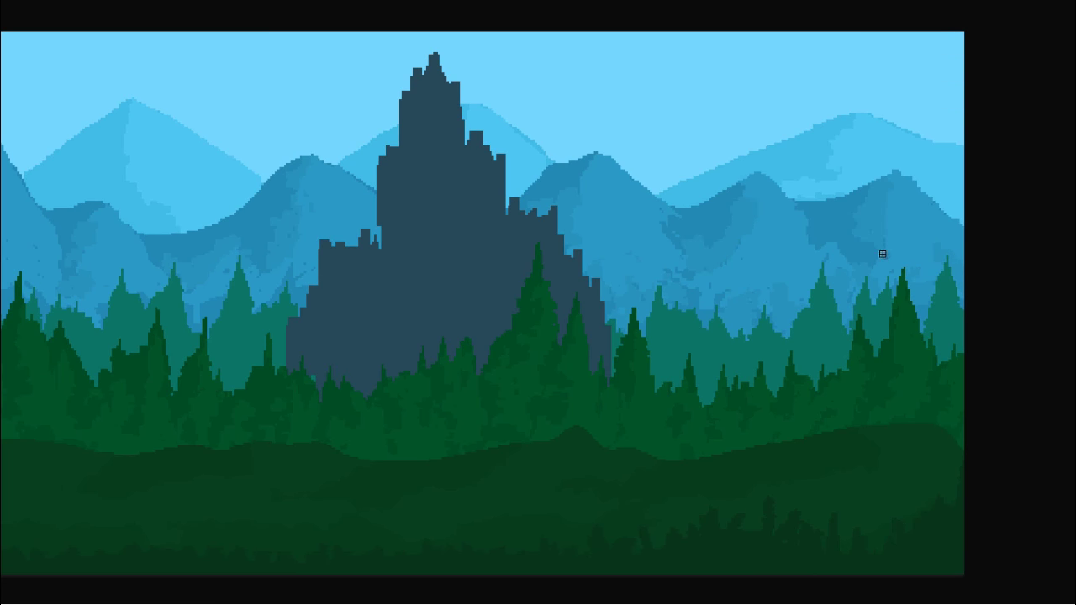
scroll(813, 239, down, 1)
drag(595, 276, 789, 267)
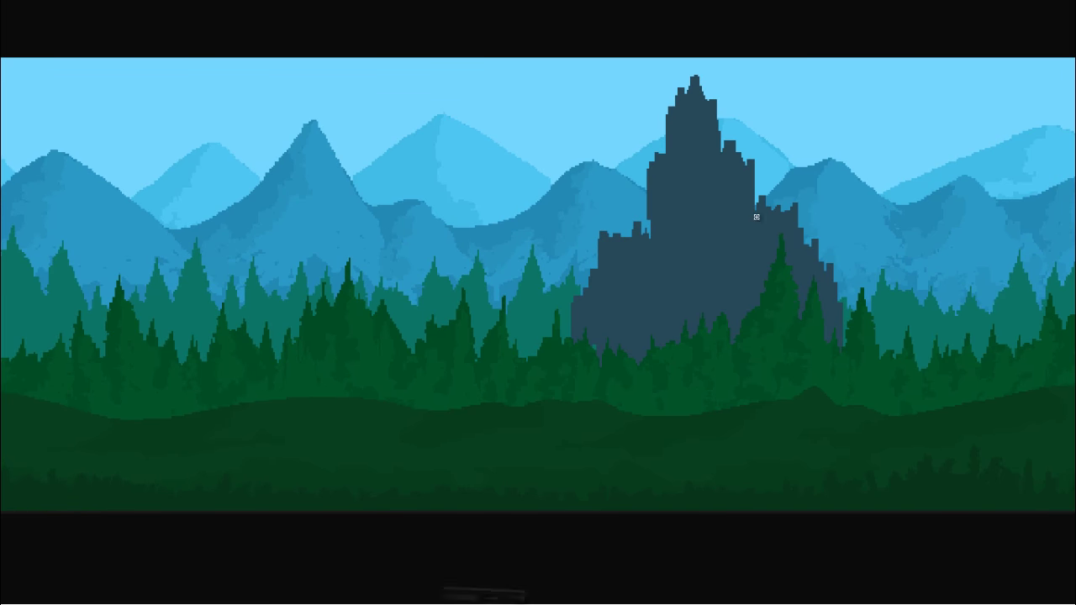
Step: Hide and reshow the front firs' layers to check them, and merge Слой 17 into Слой 6
click(866, 305)
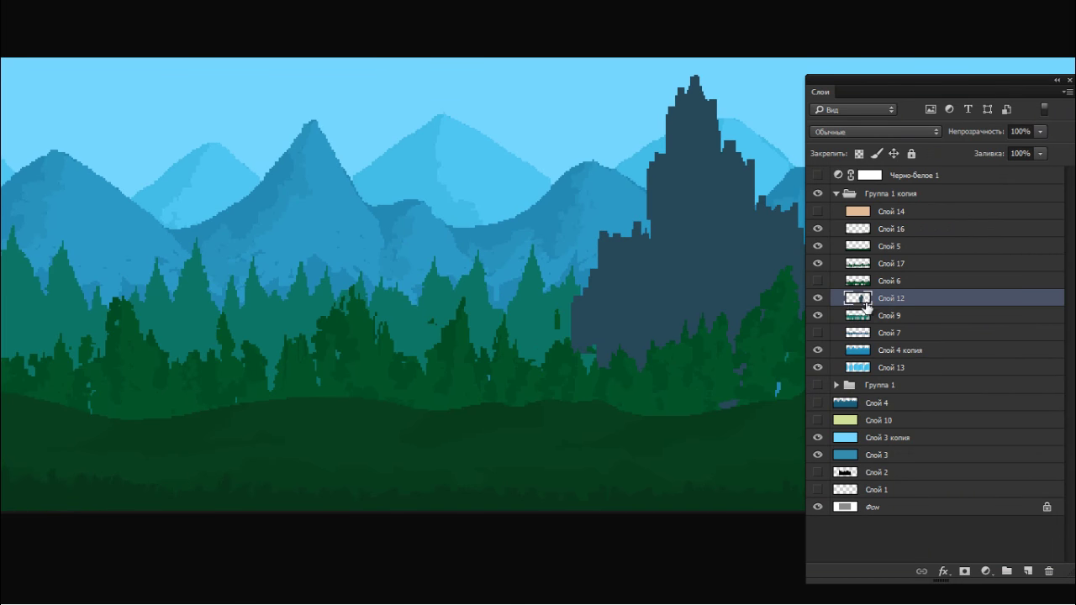
click(818, 280)
click(817, 280)
click(817, 280)
click(840, 266)
click(819, 264)
click(819, 264)
key(Delete)
Step: Select the back firs' layer Слой 9 and paint lighter teal foliage texture over the distant firs
click(818, 311)
click(818, 314)
click(817, 298)
click(817, 298)
click(841, 301)
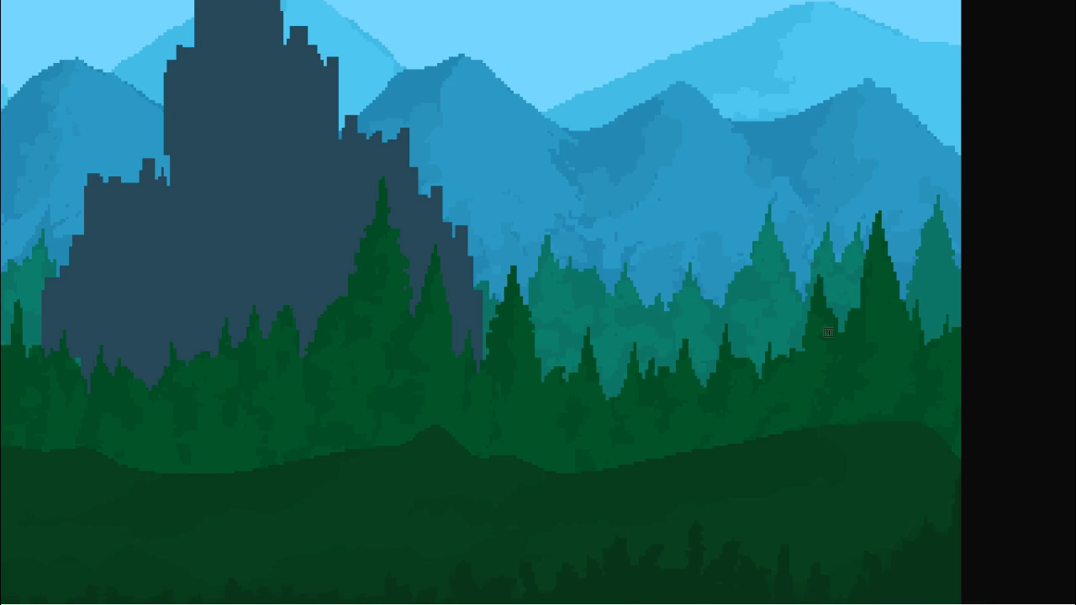
scroll(812, 267, down, 2)
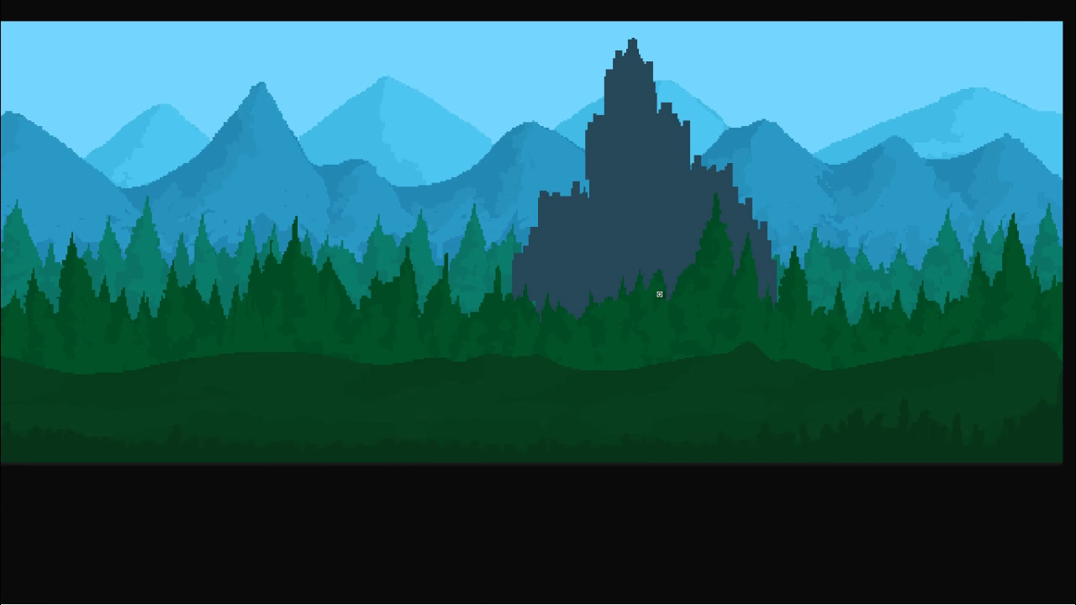
Step: Toggle the Черно-белое 1 adjustment to check the scene's tones, and remove the separate layer Слой 17
key(F7)
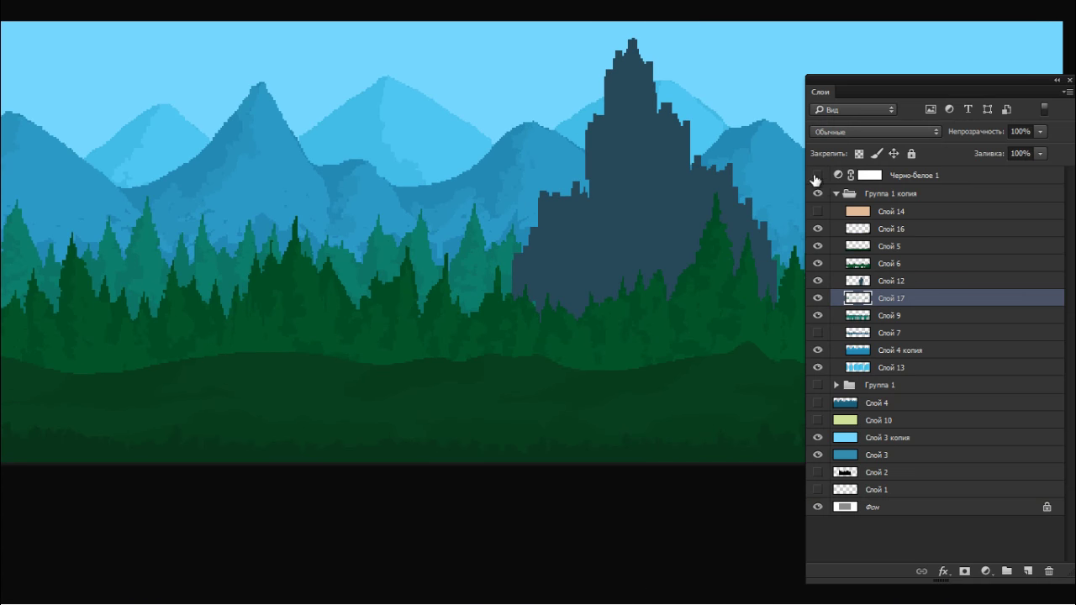
click(821, 175)
click(821, 174)
click(819, 216)
click(819, 216)
key(Delete)
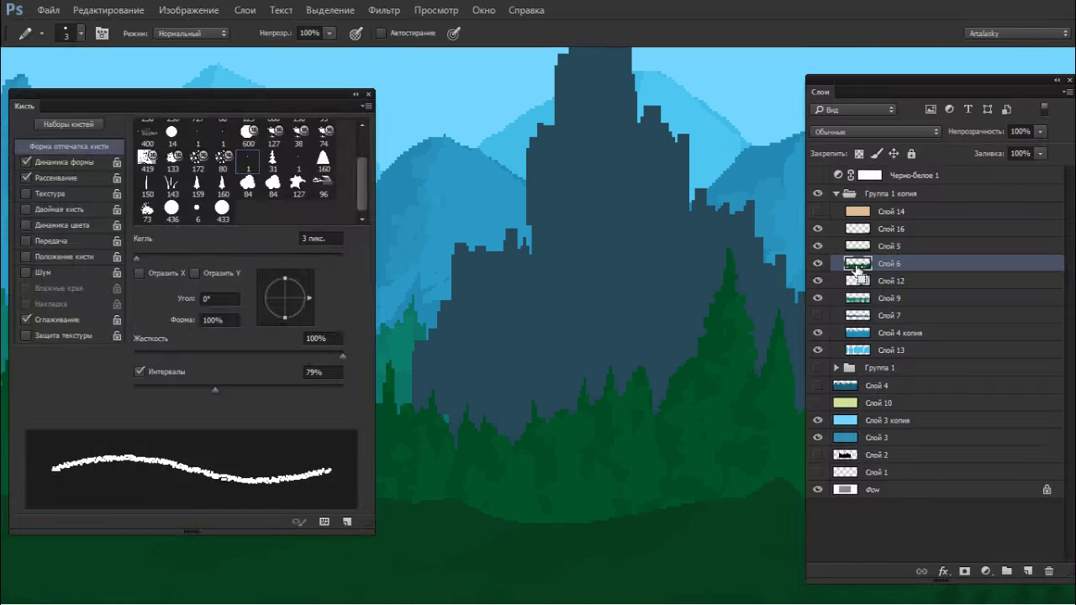
key(f)
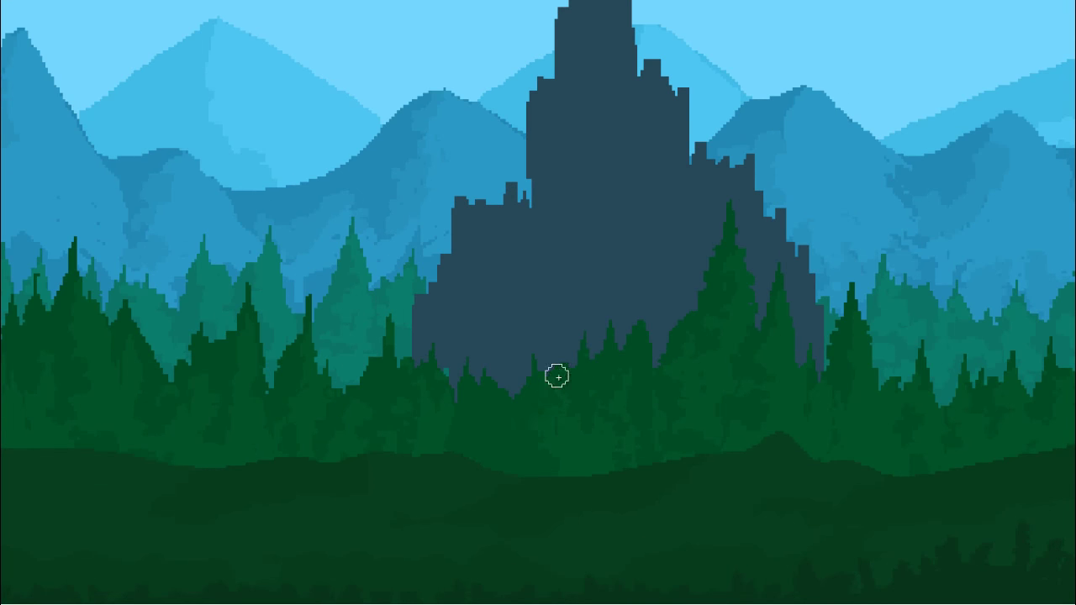
right_click(588, 375)
key(Escape)
scroll(427, 367, down, 1)
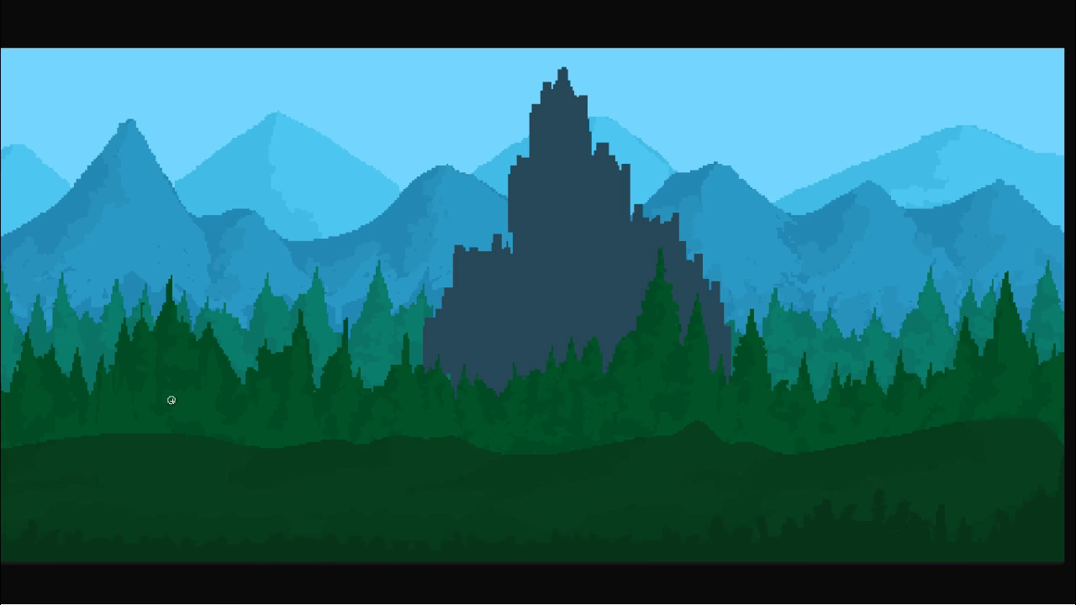
scroll(594, 290, down, 1)
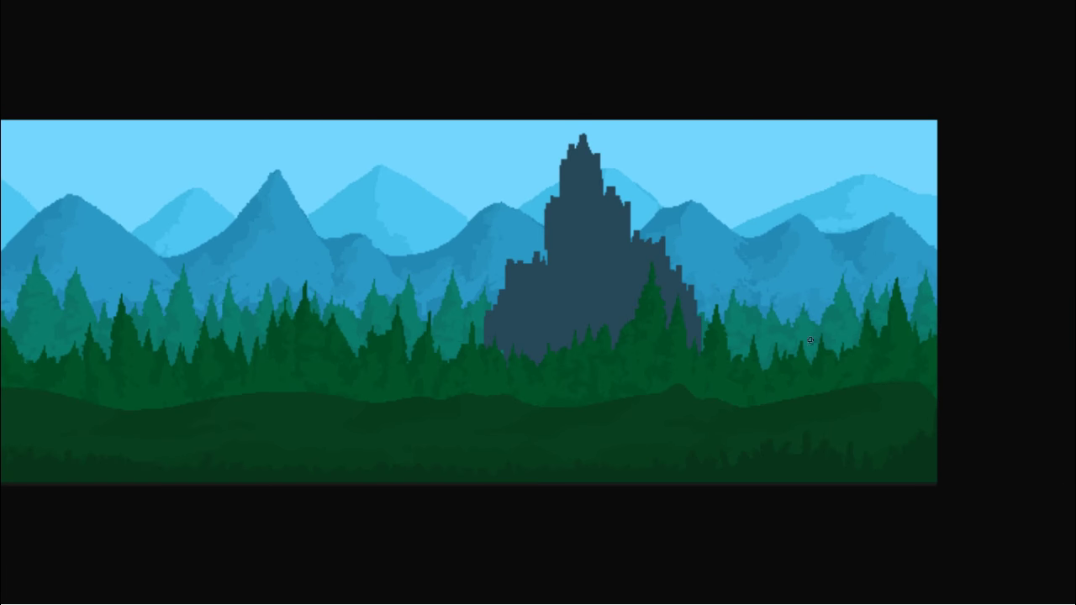
Step: Add a new layer above the castle's layer Слой 12 and mask it to the castle's silhouette
key(F7)
click(817, 281)
click(818, 281)
click(858, 280)
key(ctrl+shift+alt+n)
ctrl+click(857, 300)
click(965, 571)
key(F7)
Step: Sample the castle colour, darken it and paint soft foliage-shaped shadows along the castle's base
drag(510, 262, 723, 250)
alt+click(551, 280)
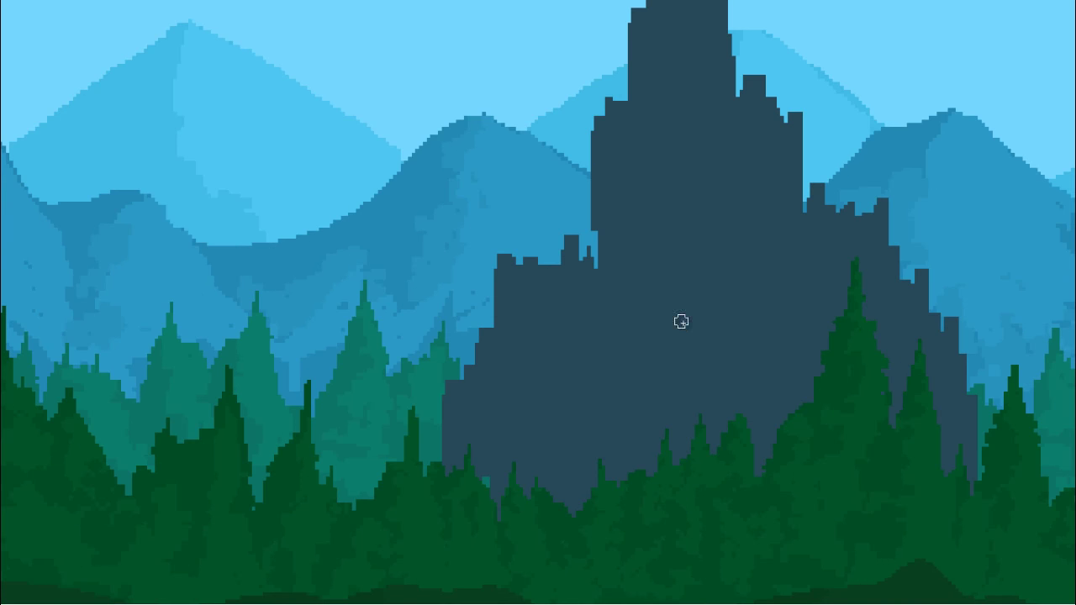
mouse_move(476, 454)
mouse_down()
mouse_move(528, 458)
mouse_move(561, 527)
mouse_move(682, 464)
mouse_move(708, 485)
mouse_move(601, 511)
mouse_move(957, 526)
mouse_move(689, 492)
mouse_up()
key(F6)
click(199, 247)
key(F6)
right_click(584, 278)
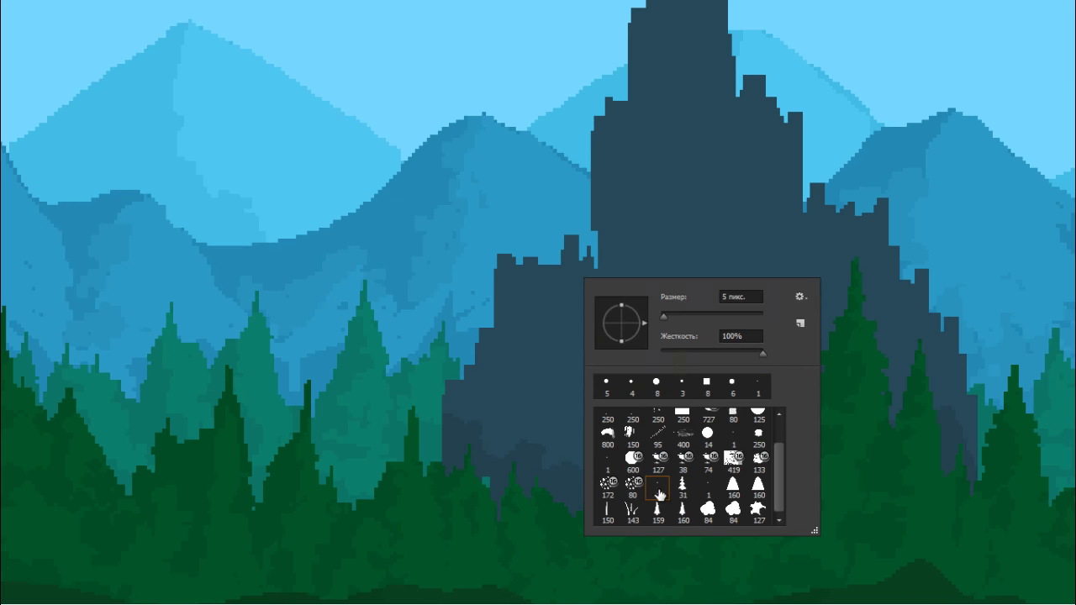
click(670, 314)
key(Return)
Step: Switch to the 4-pixel square brush and shade the castle's central tower and battlements in dark blue-grey
right_click(688, 261)
text(3)
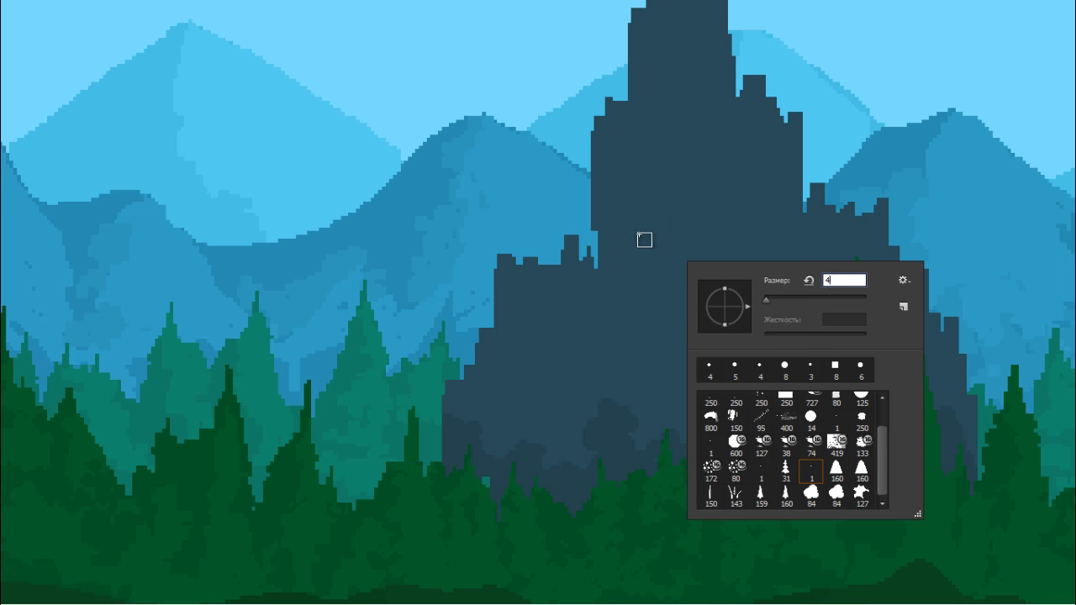
key(Return)
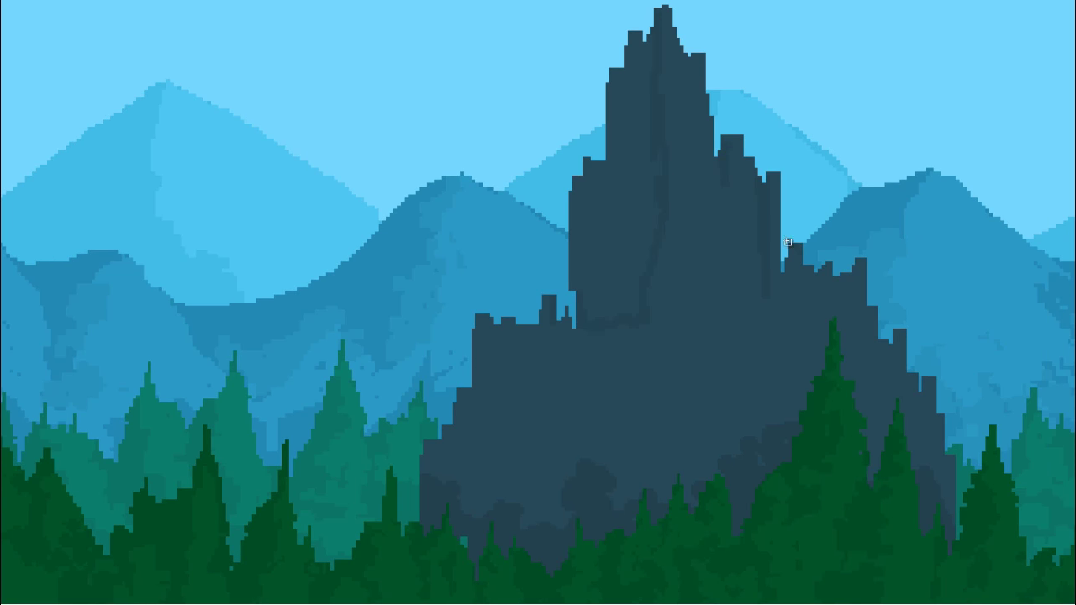
drag(643, 339, 647, 256)
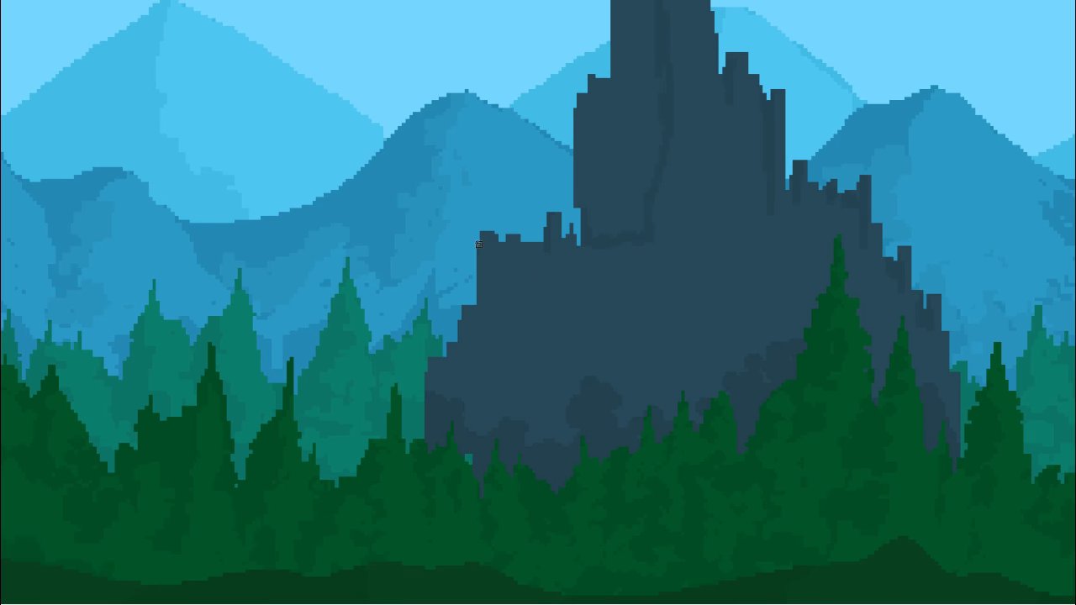
scroll(602, 244, up, 3)
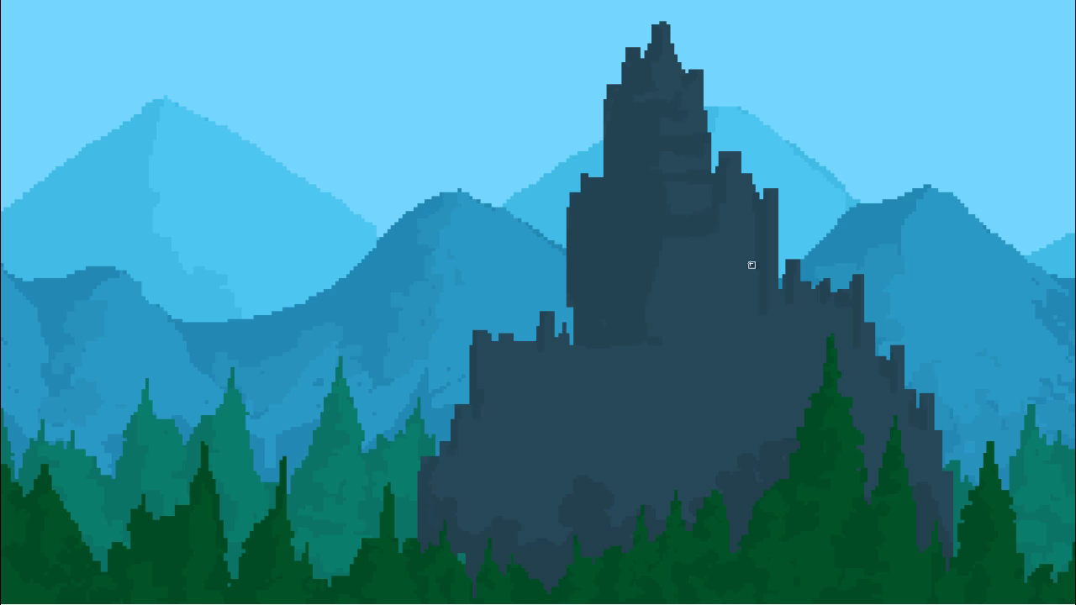
scroll(710, 270, up, 1)
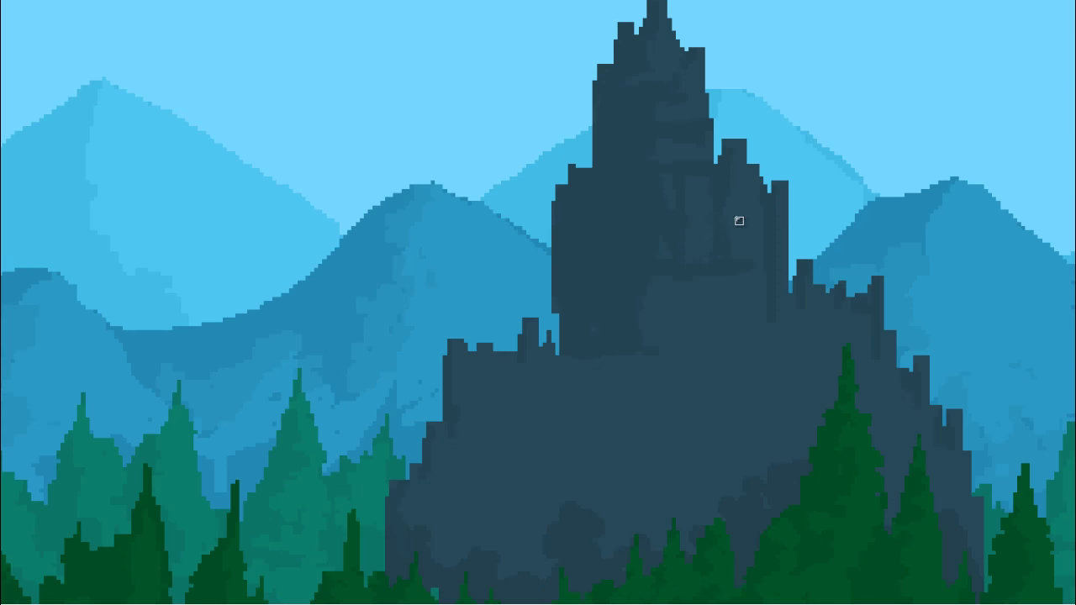
Step: Paint dark edges that separate the castle's lower front wall from the walls beside the tall fir
mouse_move(662, 366)
mouse_down()
mouse_move(691, 353)
mouse_move(713, 385)
mouse_move(720, 324)
mouse_up()
drag(707, 317, 719, 395)
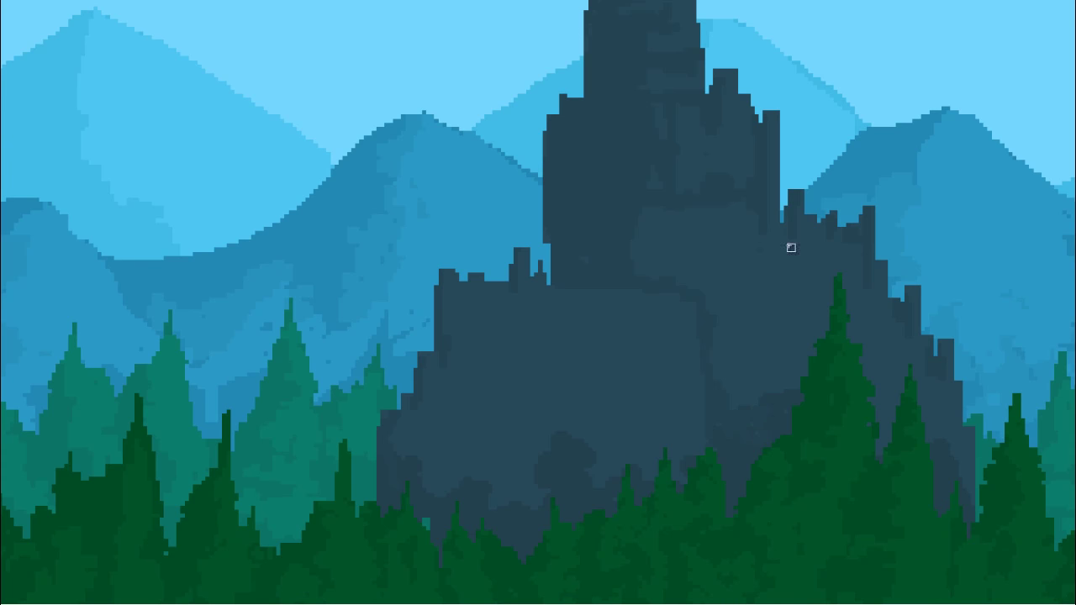
drag(812, 289, 751, 284)
Step: Mix a lighter blue-grey from the wall colour and highlight the edge of the castle's lower front wall
alt+click(752, 265)
key(F6)
click(202, 238)
key(F6)
drag(634, 313, 639, 340)
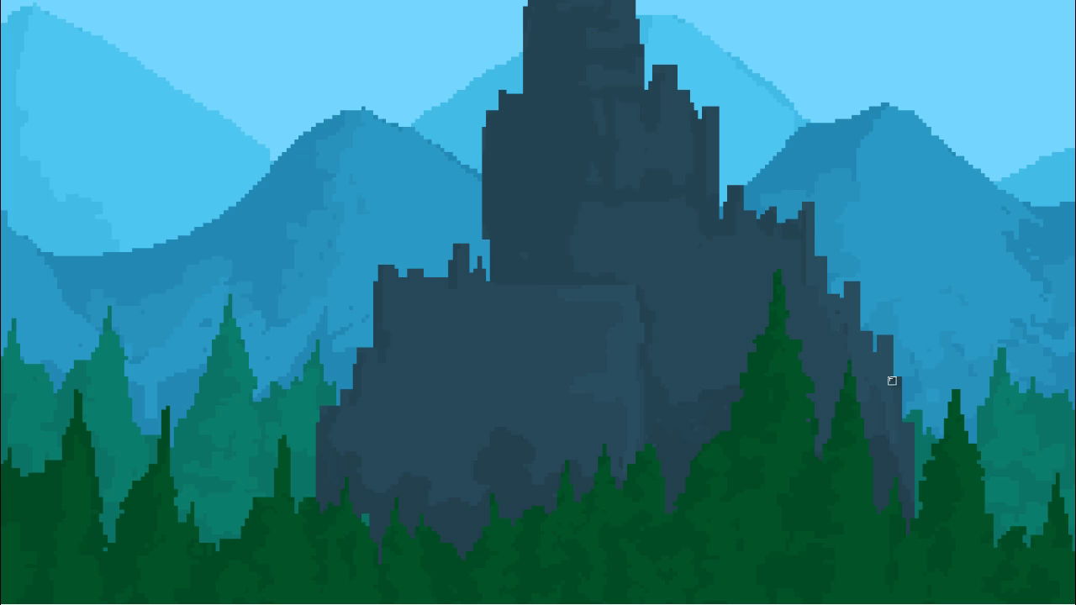
Step: Paint a framed wall block and shaded battlements on the castle's stepped side above the tall fir
scroll(664, 101, up, 2)
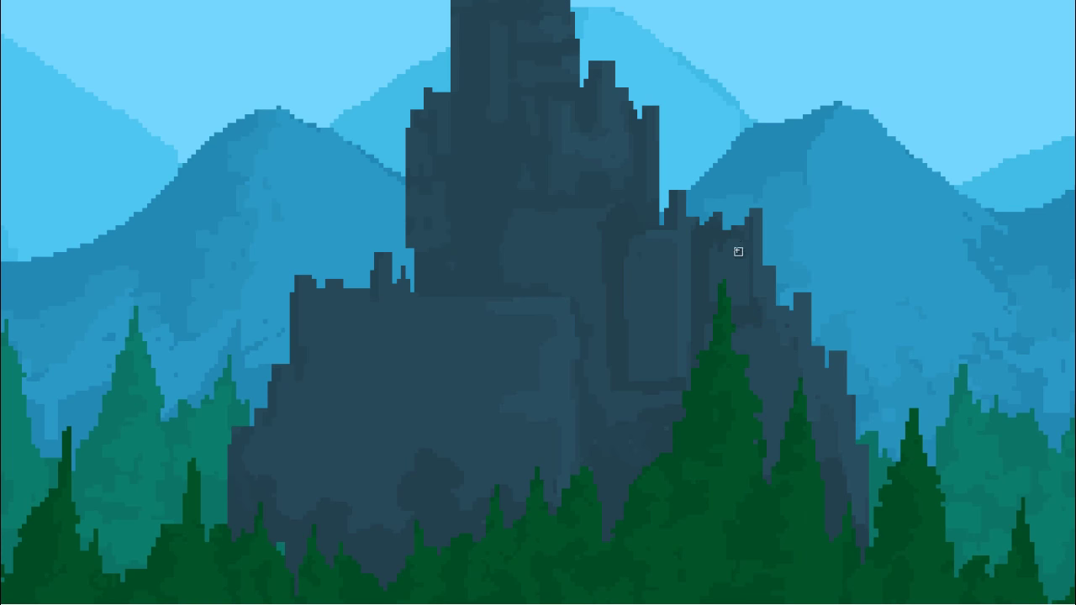
click(760, 235)
mouse_move(672, 274)
mouse_down()
mouse_move(656, 308)
mouse_move(666, 371)
mouse_up()
alt+click(671, 290)
mouse_move(672, 253)
mouse_down()
mouse_move(677, 241)
mouse_move(679, 338)
mouse_up()
scroll(648, 253, down, 2)
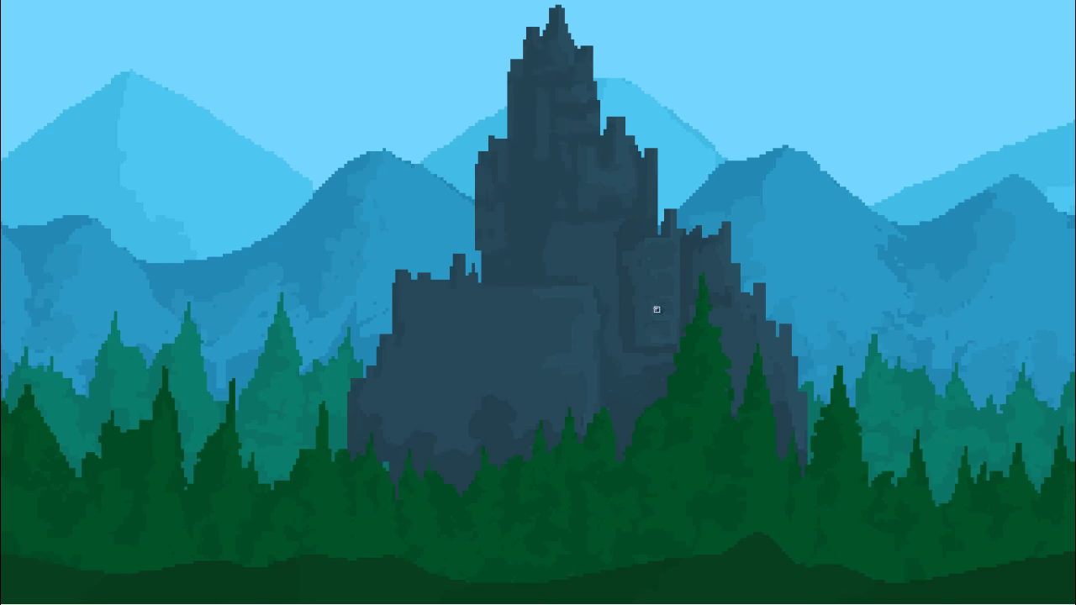
Step: Change the brush's shape dynamics and size, and paint light and dark stone blocks over the castle walls
right_click(674, 235)
key(Return)
key(F5)
click(63, 162)
key(F5)
right_click(506, 335)
drag(579, 371, 584, 370)
mouse_move(422, 414)
mouse_down()
mouse_move(418, 320)
mouse_move(468, 413)
mouse_up()
alt+click(407, 325)
right_click(584, 278)
key(Return)
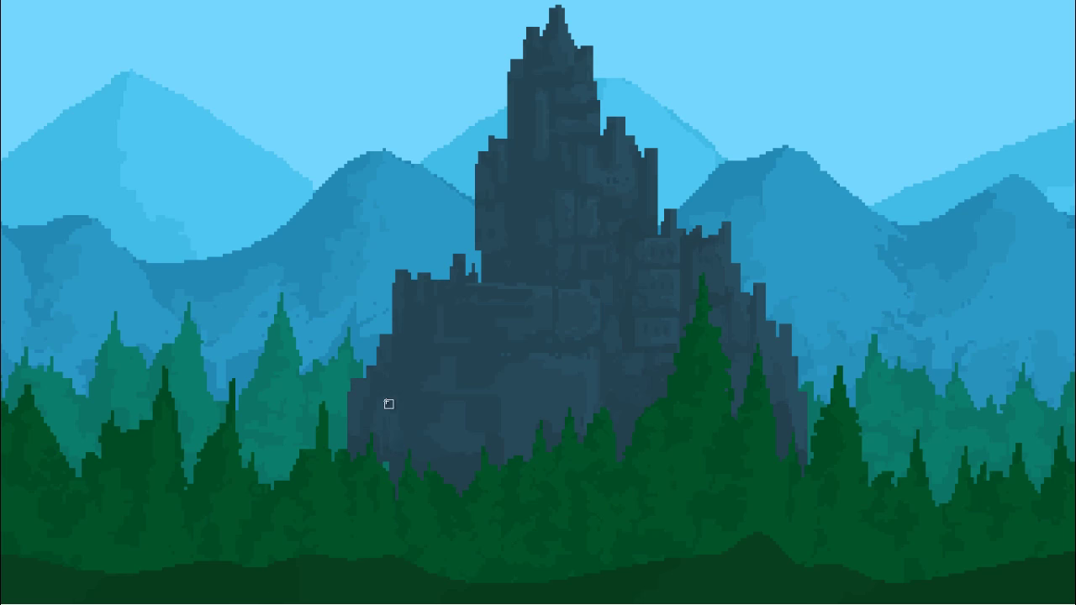
Step: Sample the wall tones and paint vertical stone streaks across the castle's lower wall and towers
alt+click(444, 368)
alt+click(428, 324)
drag(436, 316, 442, 328)
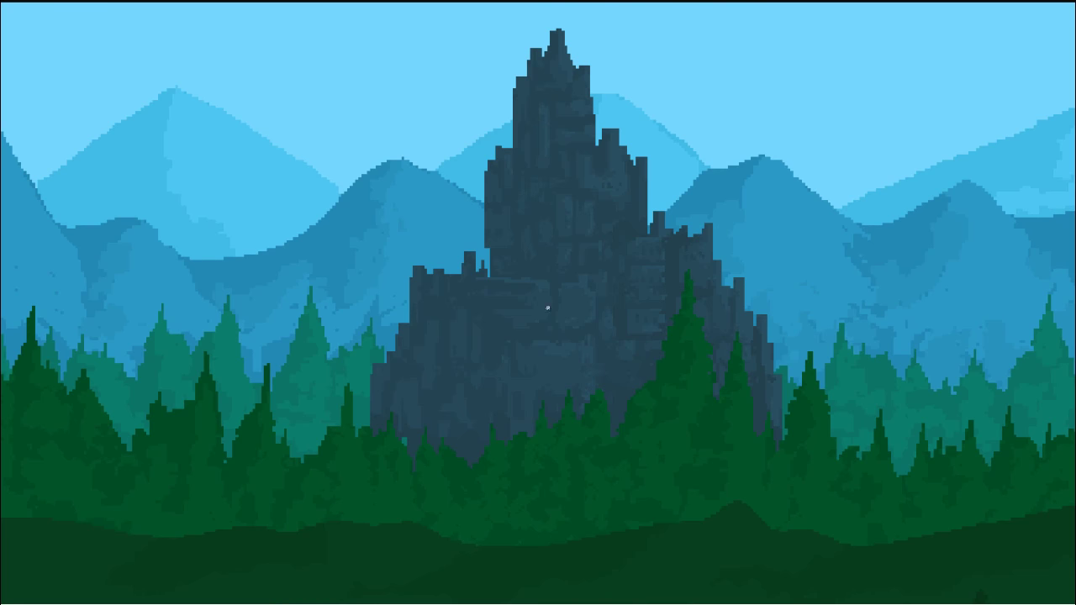
Step: Apply the layer mask of the castle texture layer Слой 17 and close the mask properties
key(F7)
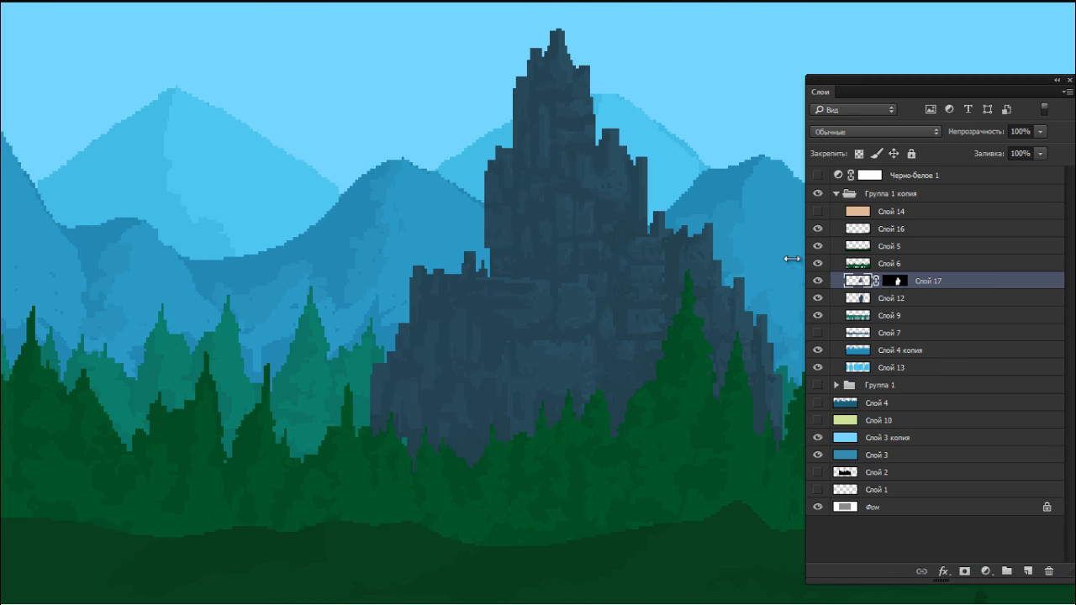
right_click(890, 281)
click(891, 291)
right_click(898, 277)
double_click(898, 282)
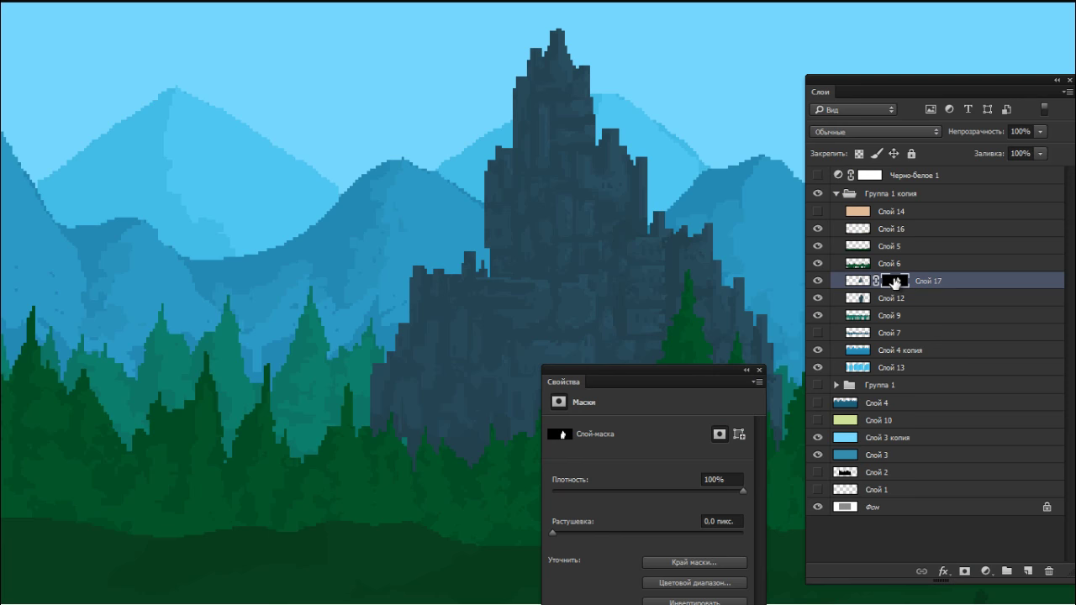
right_click(896, 282)
click(874, 328)
click(759, 370)
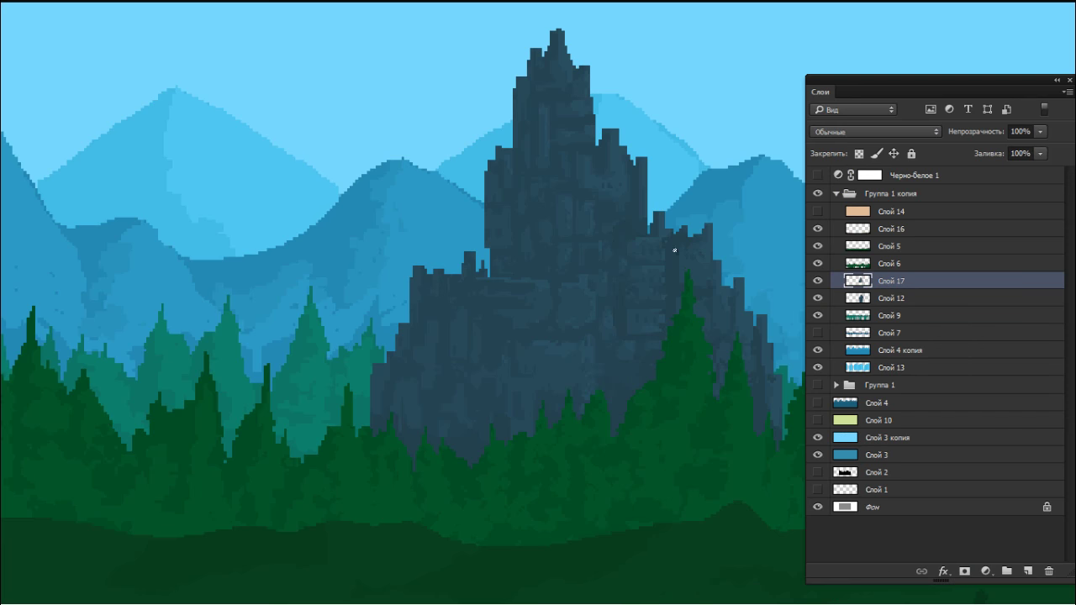
Step: Group the castle layers Слой 17 and Слой 12, duplicate the group and merge the copy into one layer
key(F7)
scroll(672, 269, down, 5)
key(F7)
key(alt+shift+[)
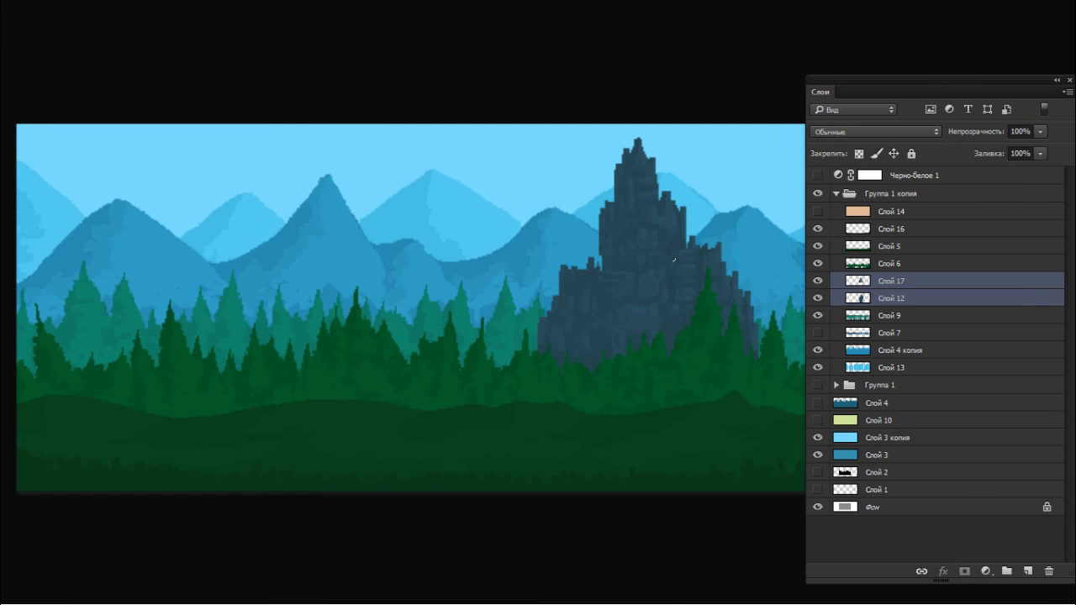
key(ctrl+g)
key(ctrl+j)
key(ctrl+e)
Step: Move the castle copy over the firs at the scene's other end and rotate it a quarter turn onto its side
drag(674, 259, 221, 328)
key(ctrl+t)
drag(267, 195, 382, 442)
drag(280, 340, 315, 308)
key(Return)
key(Tab)
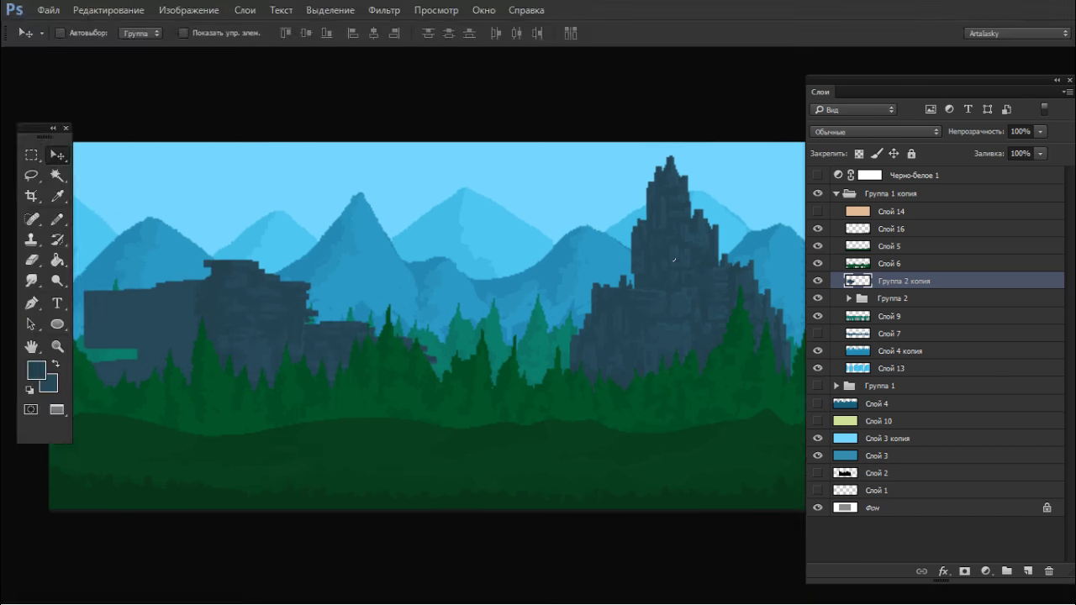
Step: Erase the outer edges of the rotated castle copy to shape it into a rounded, overhanging rock
key(Tab)
scroll(84, 386, up, 3)
key(e)
mouse_move(164, 240)
mouse_down()
mouse_move(373, 169)
mouse_move(449, 173)
mouse_up()
drag(210, 223, 168, 307)
drag(235, 269, 181, 351)
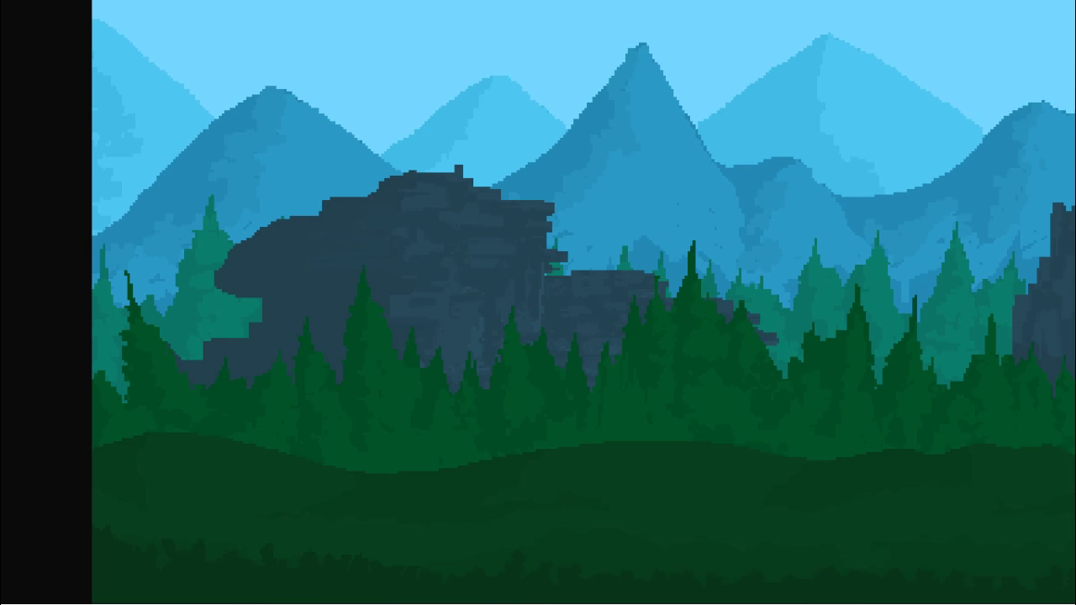
Step: Lasso the rock's lower step nearest the castle and reduce its lightness to -15 with Hue/Saturation
key(Tab)
key(Tab)
mouse_move(718, 257)
mouse_down()
mouse_move(572, 267)
mouse_move(754, 265)
mouse_move(720, 258)
mouse_up()
key(ctrl+u)
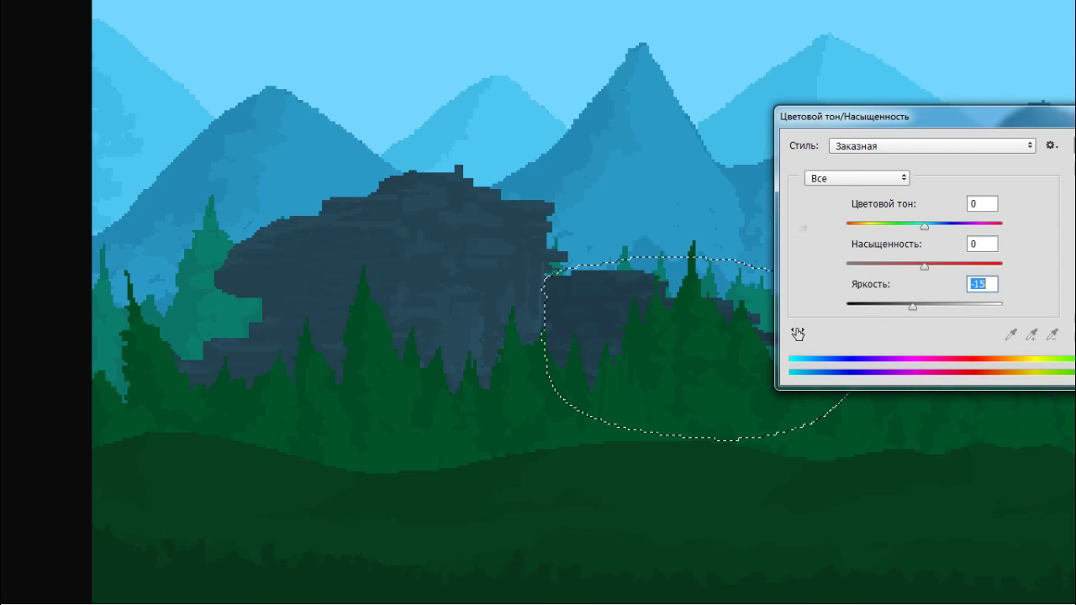
key(Return)
key(ctrl+d)
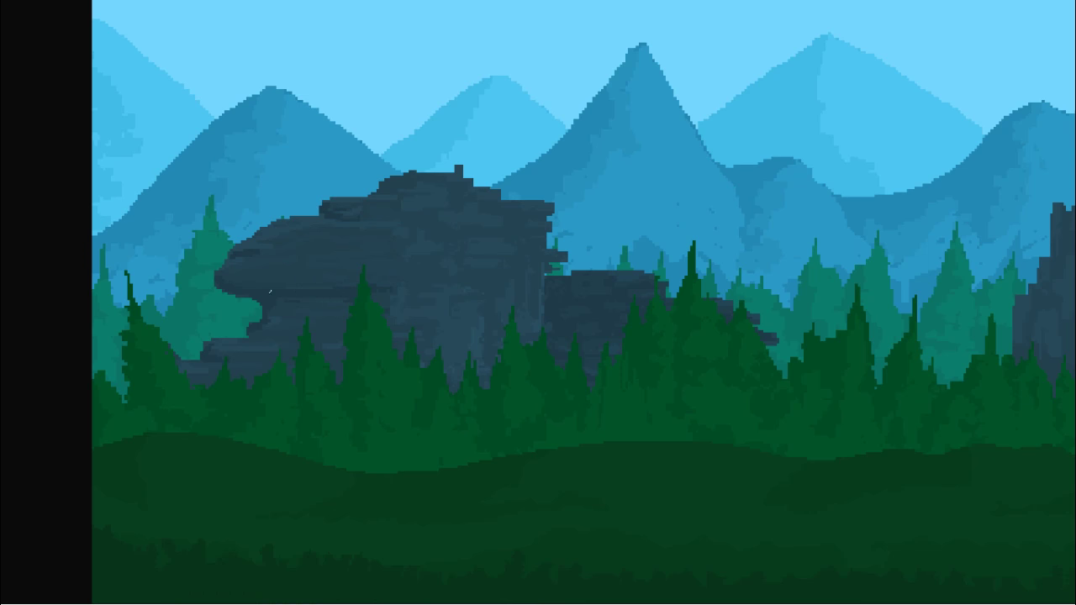
Step: Paint layered ledges on the rock's overhanging side, and move the rock higher and nearer the canvas edge
click(208, 353)
click(595, 287)
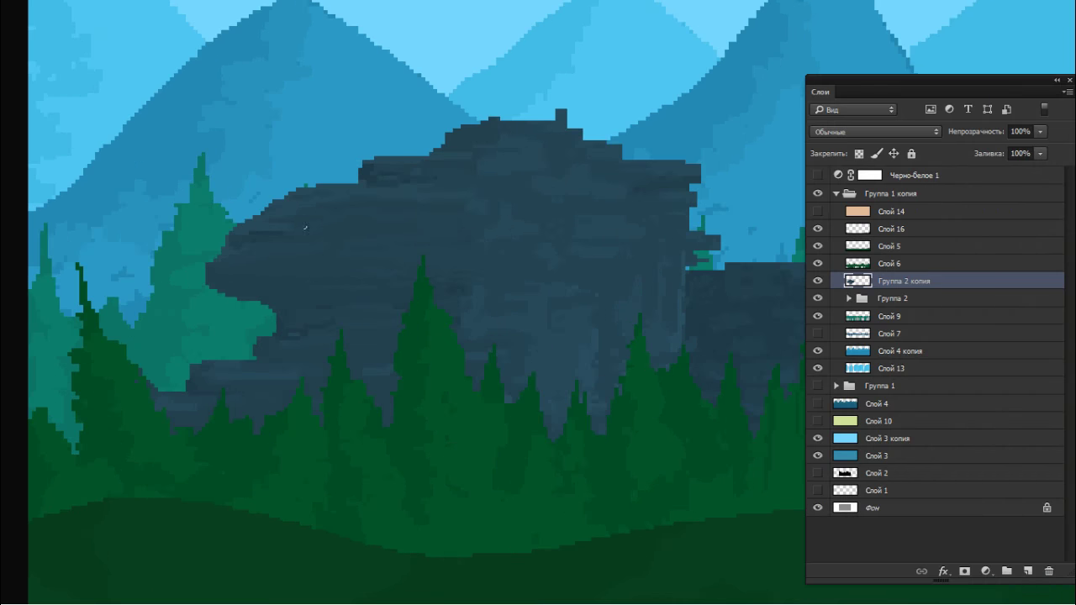
scroll(338, 284, down, 4)
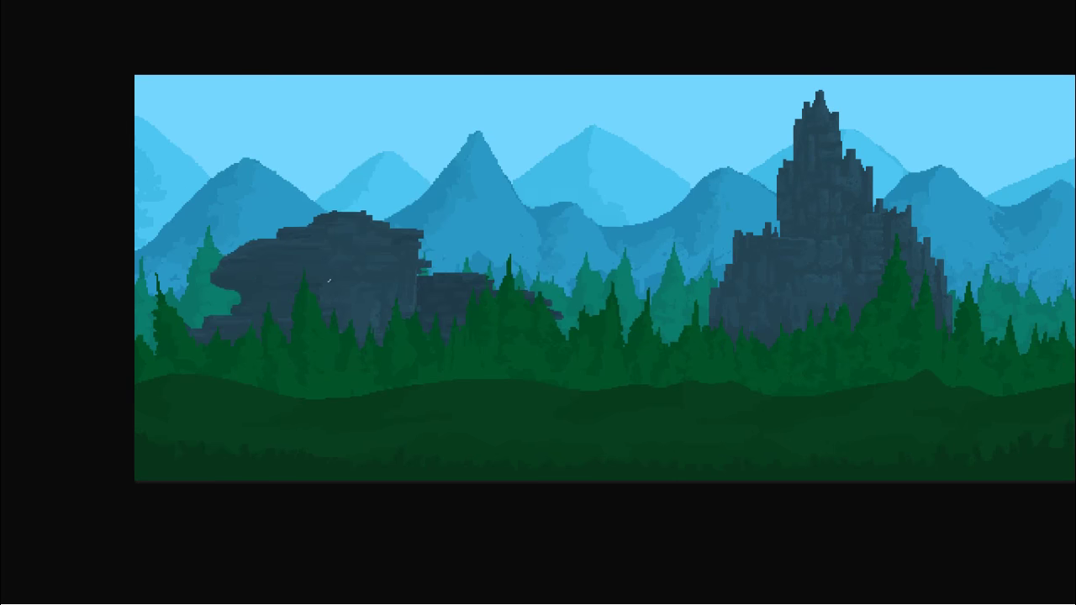
mouse_move(475, 252)
mouse_down()
mouse_move(480, 184)
mouse_move(463, 237)
mouse_up()
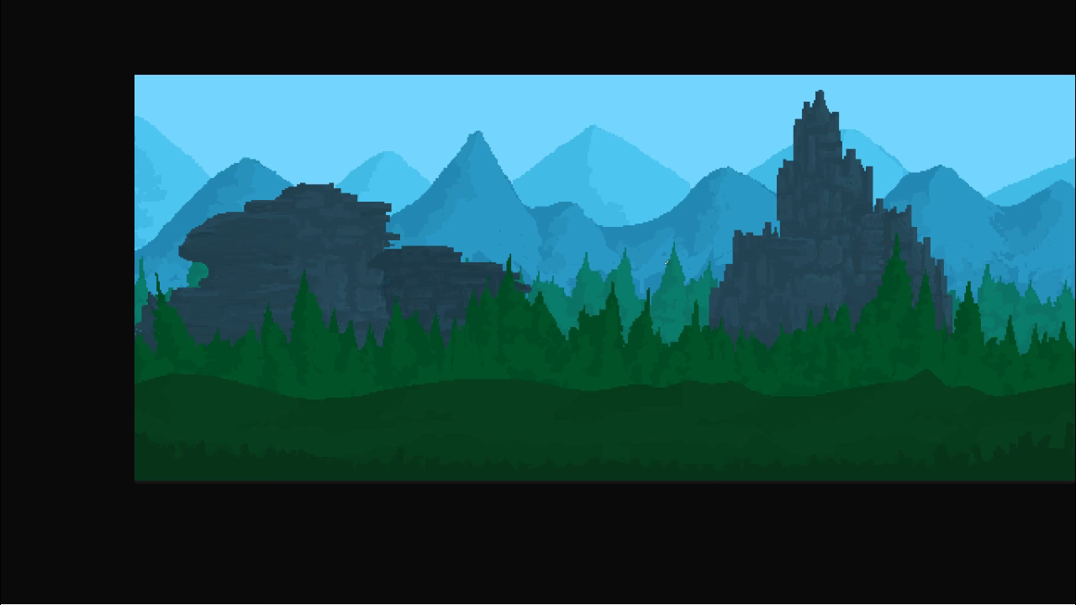
Step: Scale the rock down with Free Transform and reposition it behind the front firs
click(411, 280)
key(Tab)
key(Tab)
key(ctrl+t)
drag(531, 210, 489, 234)
drag(293, 328, 269, 330)
key(Return)
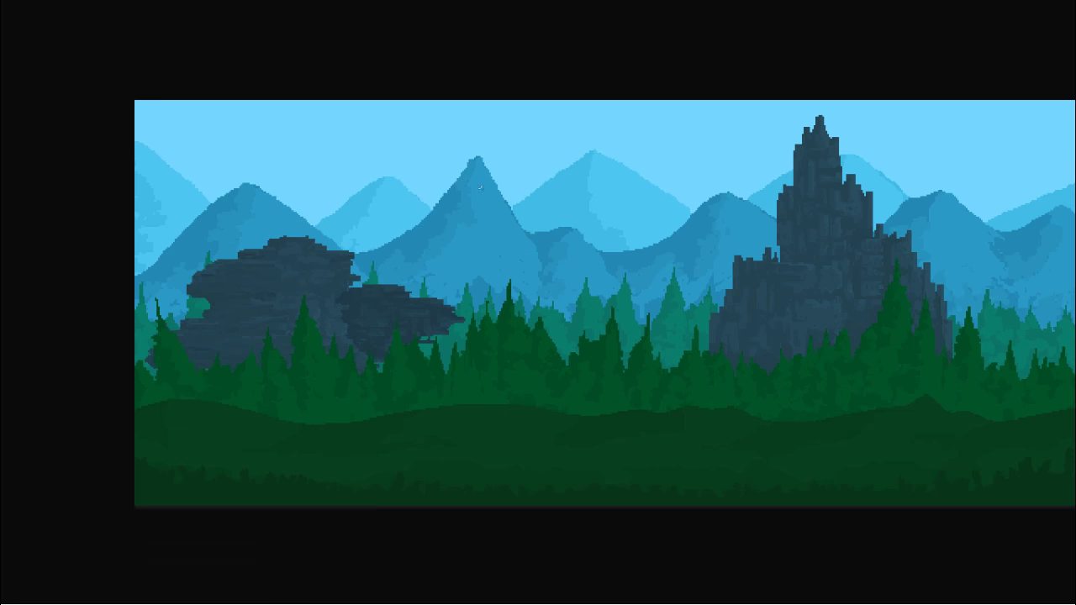
Step: Copy the rock's lower step, rotate it upright and place it behind the firs between the rock and castle
drag(474, 291, 348, 324)
mouse_move(480, 344)
mouse_down()
mouse_move(345, 340)
mouse_move(398, 275)
mouse_up()
drag(404, 311, 609, 275)
key(ctrl+t)
mouse_move(677, 232)
mouse_down()
mouse_move(592, 198)
mouse_move(556, 212)
mouse_up()
drag(647, 285, 553, 341)
key(Return)
key(ctrl+d)
Step: Lasso the dark lower step still attached to the large rock and move it out of sight
scroll(503, 306, up, 1)
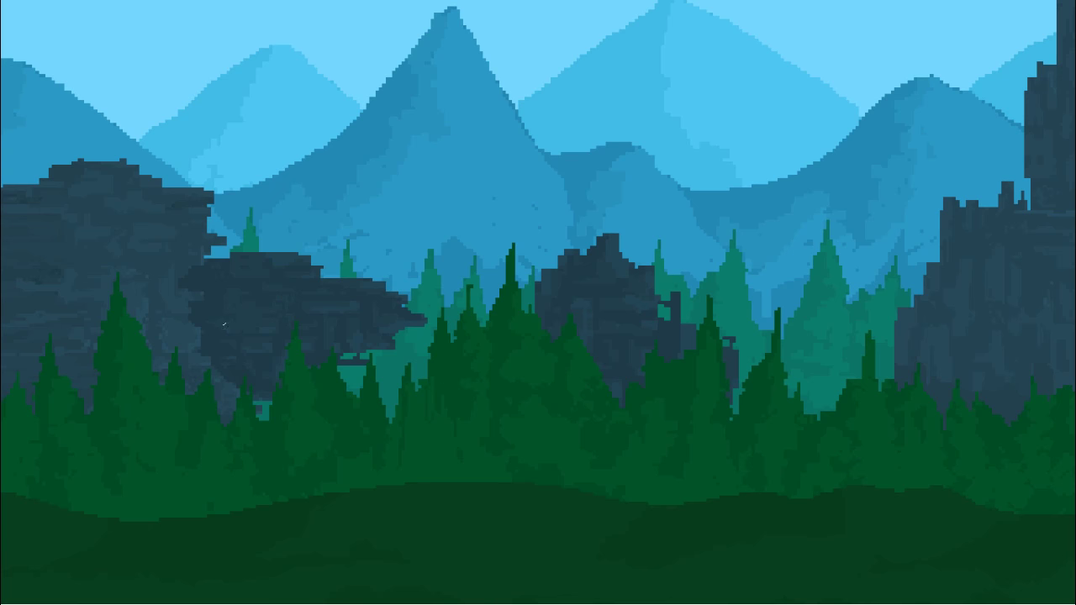
click(252, 319)
mouse_move(267, 239)
mouse_down()
mouse_move(199, 311)
mouse_move(404, 244)
mouse_up()
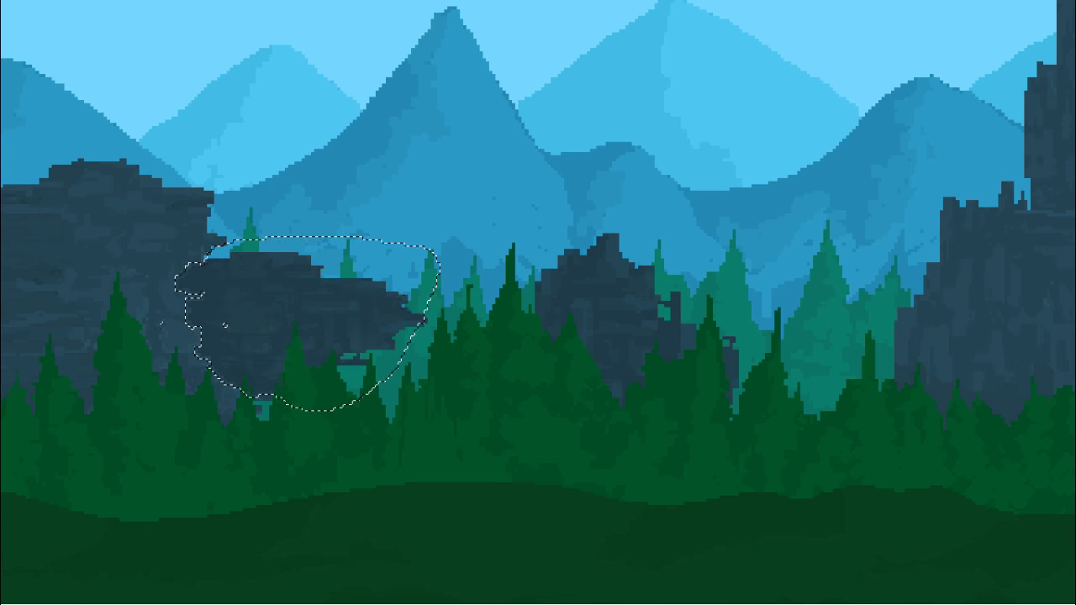
drag(356, 289, 370, 340)
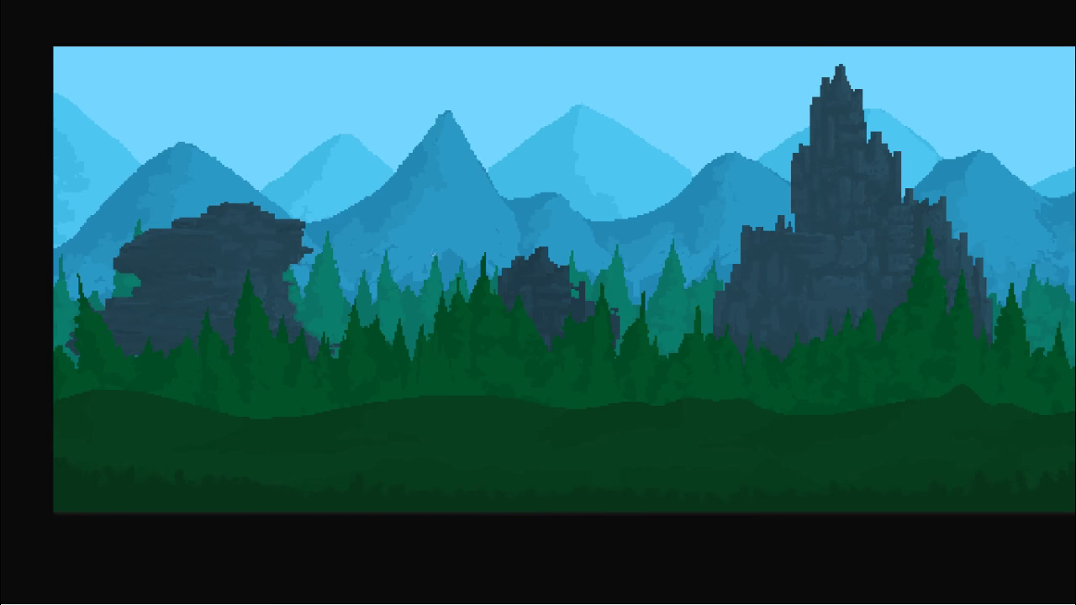
Step: Select the large rock, adjust its colour slightly with Hue/Saturation and deselect it
mouse_move(129, 272)
mouse_down()
mouse_move(233, 339)
mouse_move(126, 272)
mouse_up()
key(ctrl+u)
drag(741, 353, 735, 353)
key(Return)
key(ctrl+d)
Step: Lasso the large rock and set its Levels inputs to 7, 0,96 and 246
drag(391, 282, 357, 204)
key(ctrl+l)
drag(615, 335, 621, 335)
drag(817, 335, 809, 334)
drag(716, 335, 717, 335)
click(717, 334)
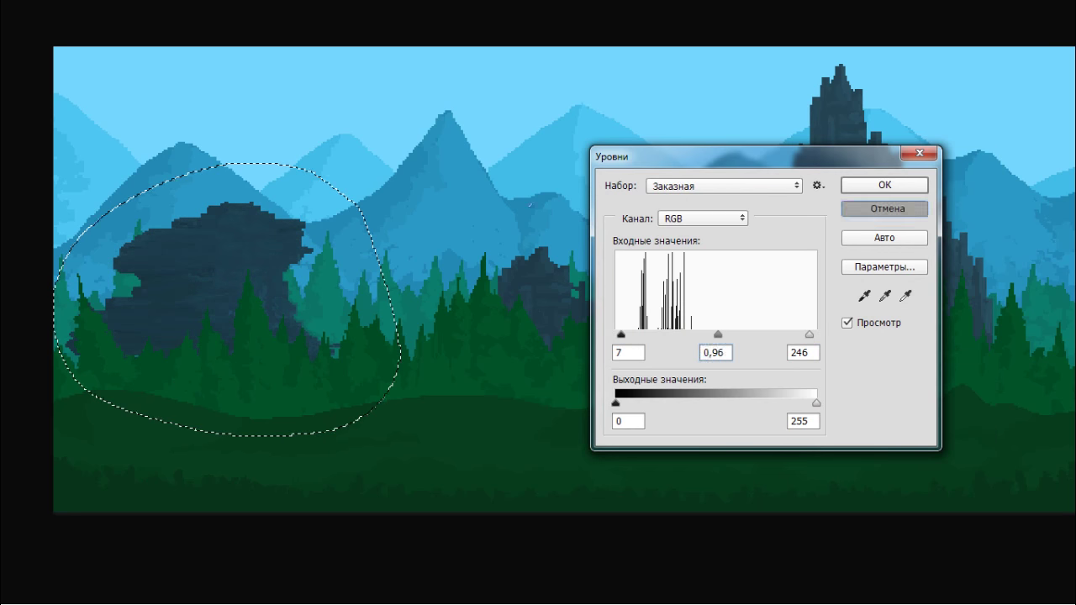
key(Return)
Step: Use the Черно-белое 1 adjustment to check the rocks' tones against the whole scene
key(F7)
click(817, 175)
key(ctrl+u)
key(Tab)
key(Tab)
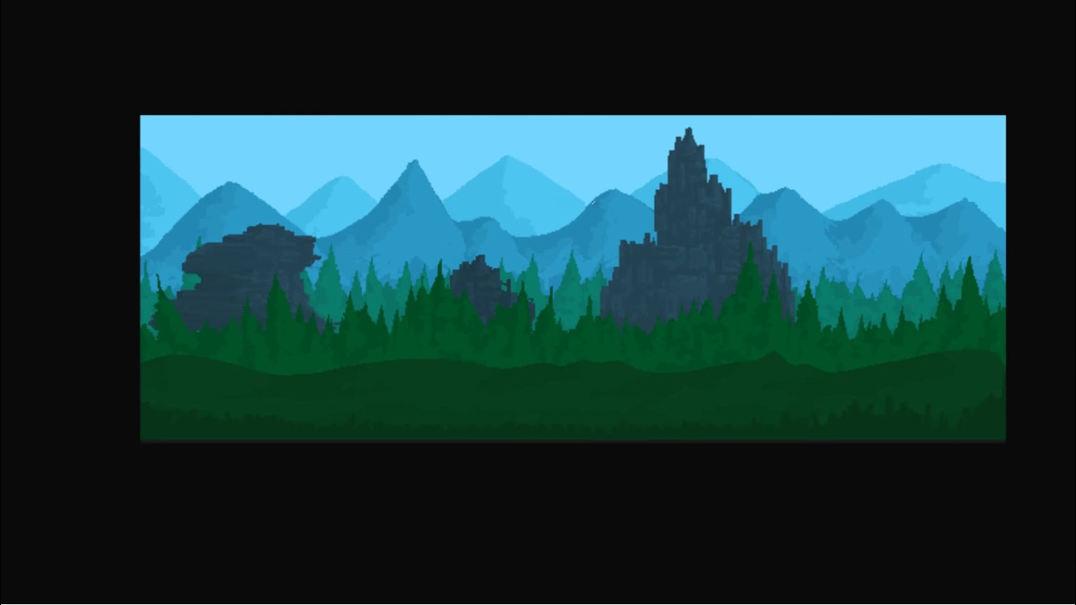
Step: Move the large rock right and lower behind the fir trees, and place the small rock right of the castle
drag(265, 292, 313, 292)
mouse_move(493, 244)
mouse_down()
mouse_move(560, 234)
mouse_move(496, 252)
mouse_up()
key(Delete)
key(ctrl+d)
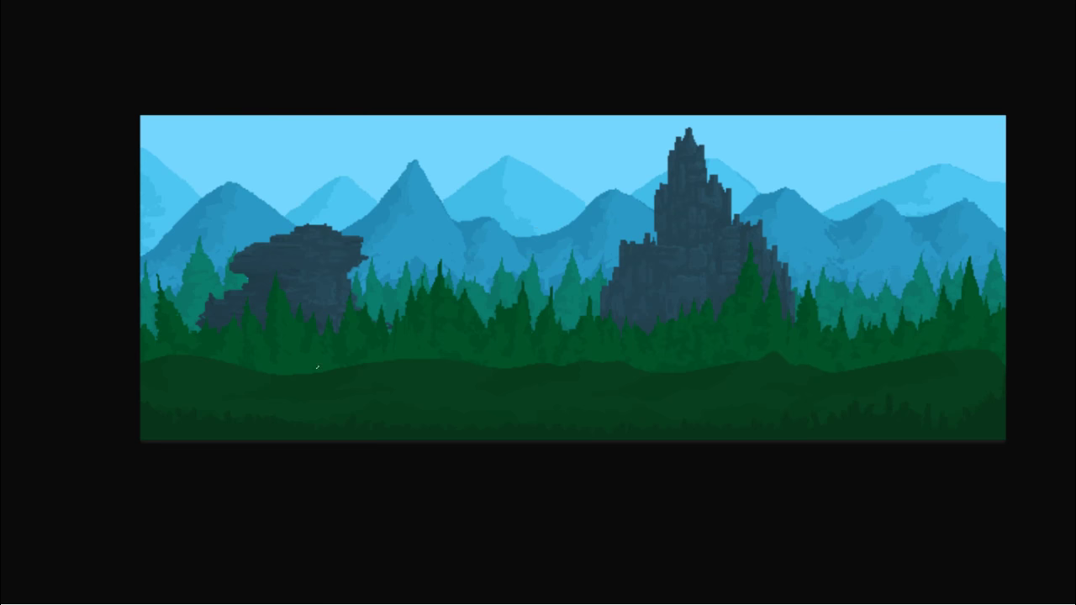
drag(324, 293, 335, 312)
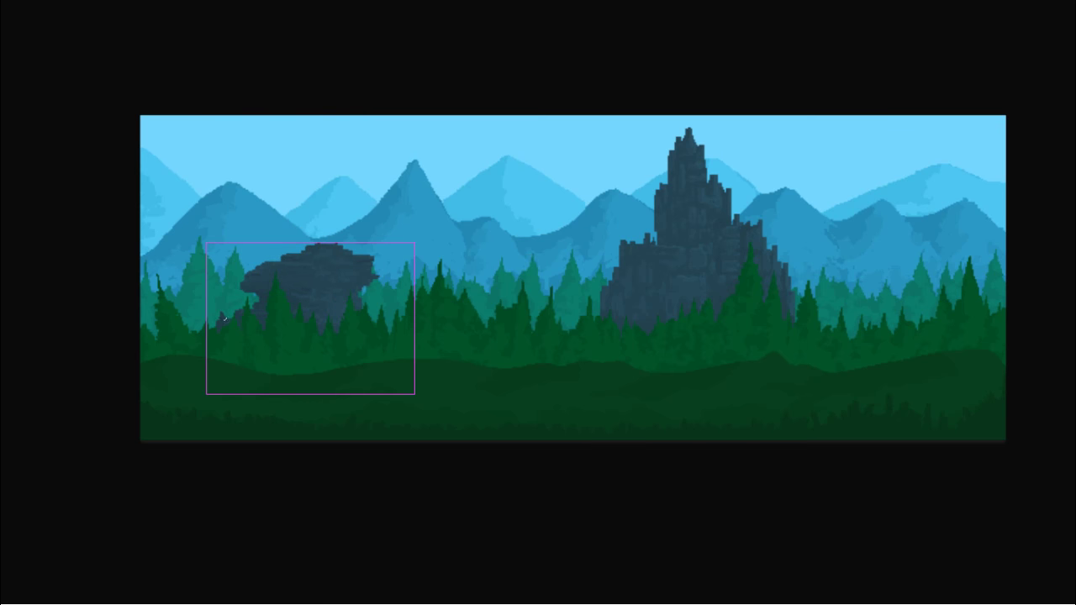
drag(550, 272, 915, 267)
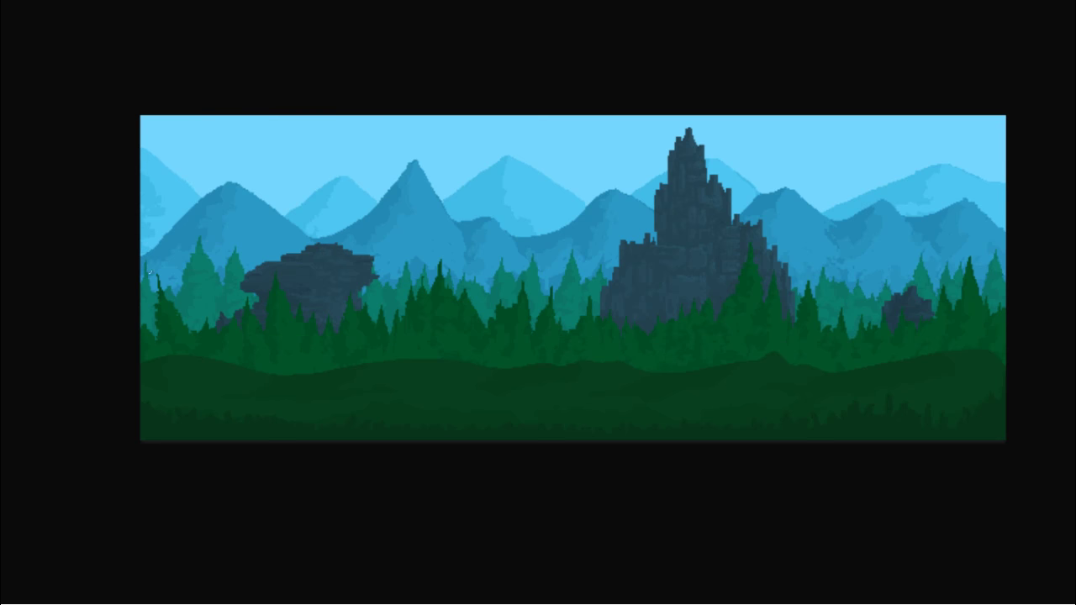
Step: Duplicate Слой 19 with Normal blending, place the copy beneath it and merge the two layers
key(f)
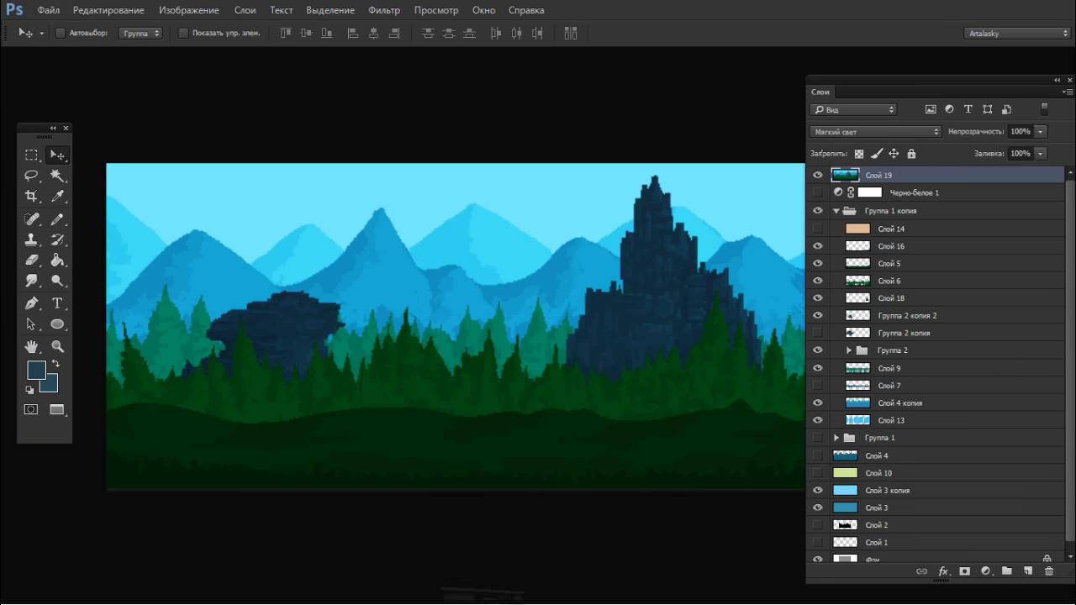
key(shift+plus)
key(shift+minus)
key(ctrl+j)
key(shift+alt+n)
key(alt+[)
key(ctrl+])
key(ctrl+e)
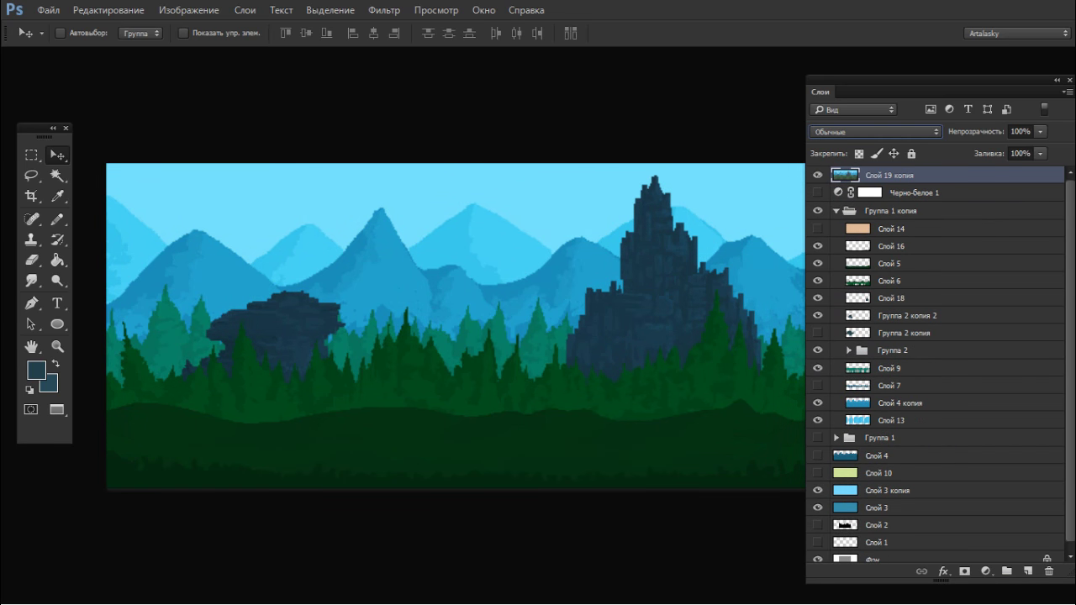
Step: Undo and restore the Слой 19 merge to compare the blended colours
key(ctrl+z)
key(ctrl+z)
key(ctrl+alt+z)
key(ctrl+alt+z)
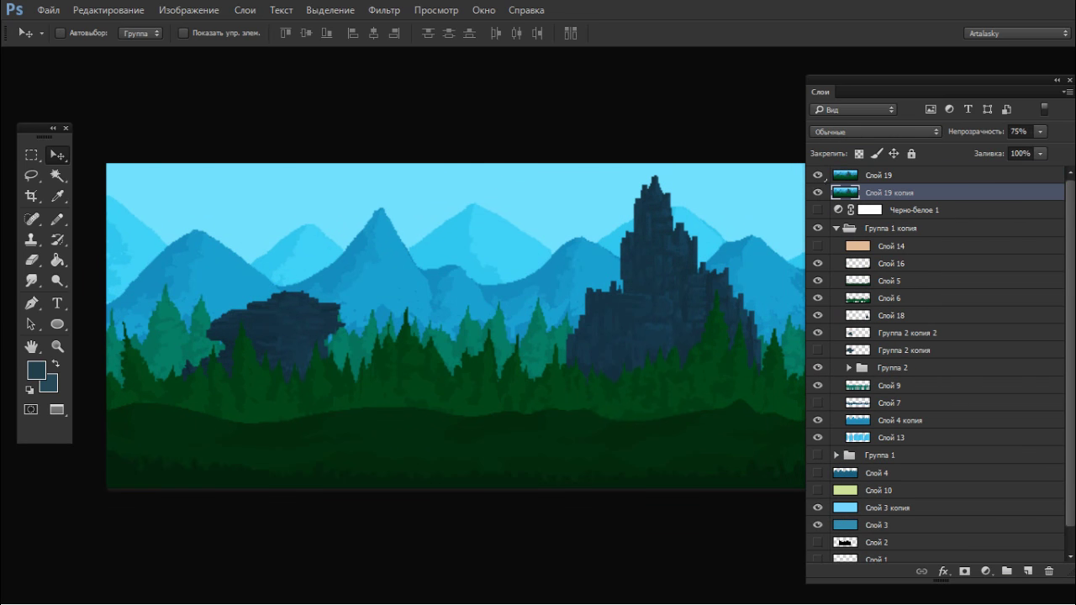
key(ctrl+z)
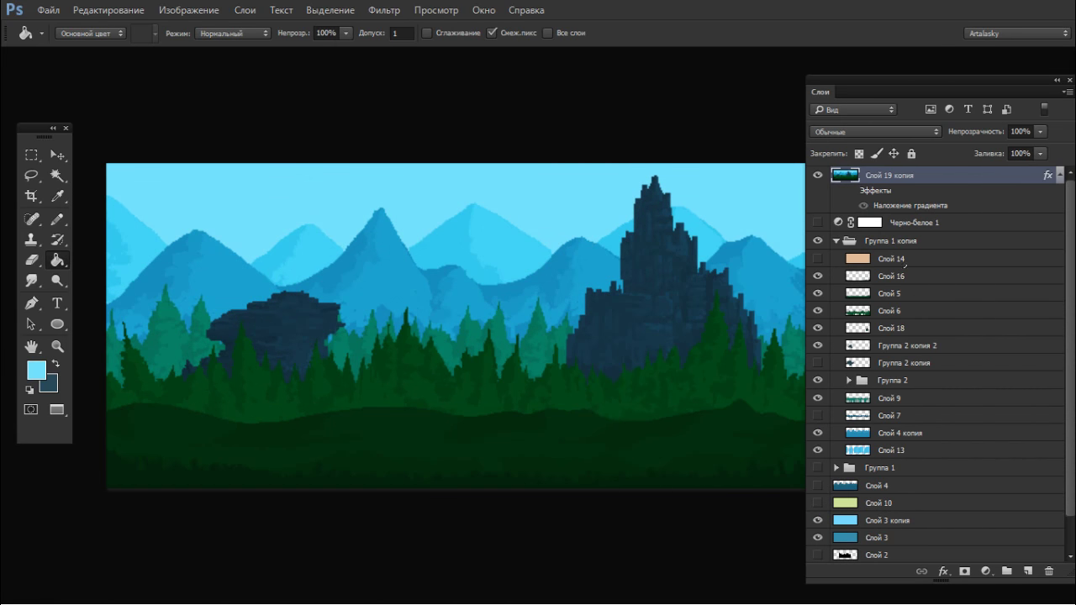
Step: Try filling the sky with another colour, undo the fills and select the sky area
key(F6)
click(314, 184)
key(ctrl+z)
click(267, 106)
key(ctrl+z)
click(230, 122)
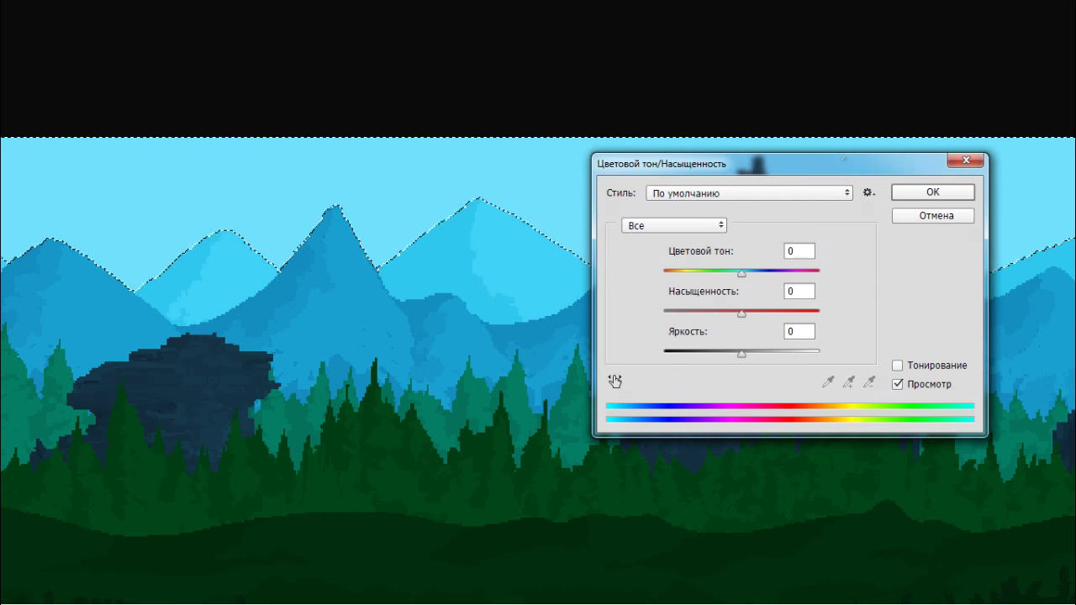
Step: Try a violet-blue sky using Hue/Saturation with hue +38, saturation +25 and lightness -5
drag(741, 273, 717, 274)
drag(741, 354, 724, 354)
drag(742, 314, 788, 313)
drag(717, 273, 768, 274)
drag(788, 314, 768, 314)
mouse_move(724, 354)
mouse_down()
mouse_move(711, 354)
mouse_move(738, 354)
mouse_up()
drag(768, 314, 762, 313)
drag(767, 273, 766, 274)
text(49)
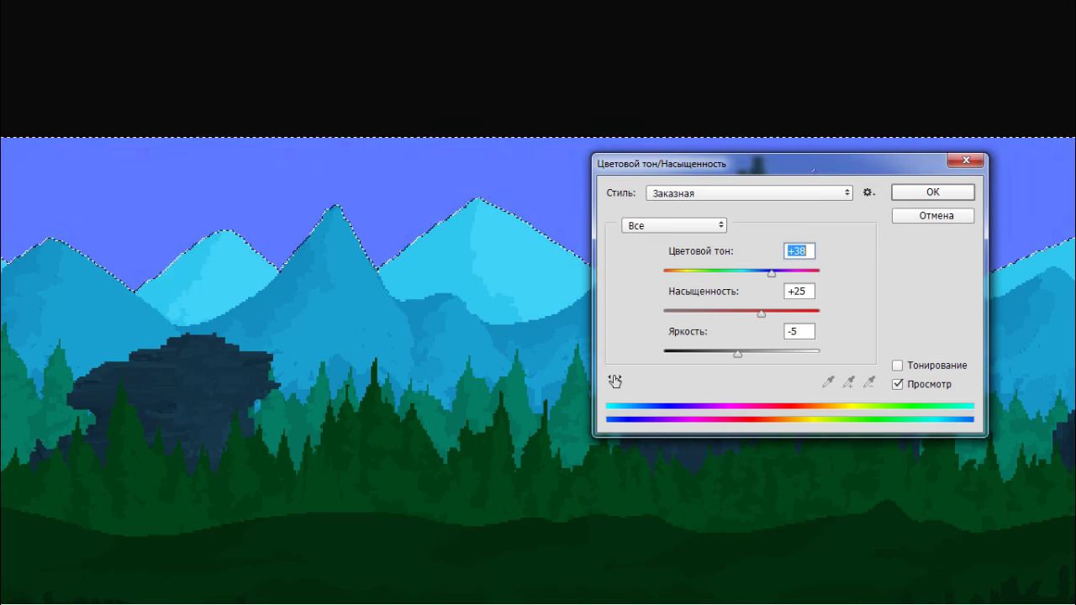
Step: Try a more muted blue sky with Hue/Saturation, testing saturation values of -28 and -15
key(Tab)
text(38)
key(Tab)
text(-10)
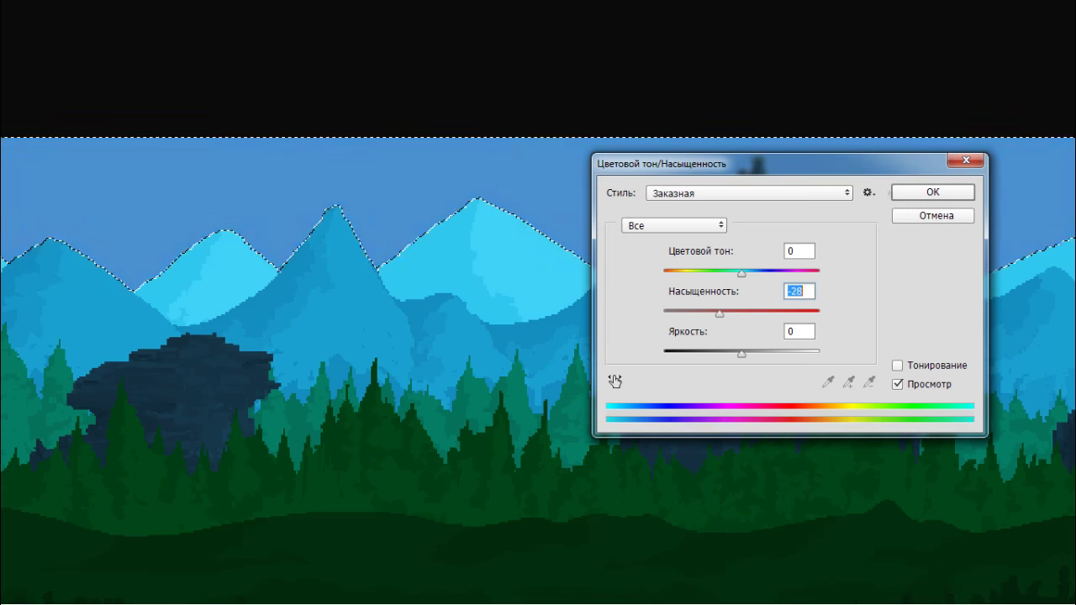
text(-15)
key(Tab)
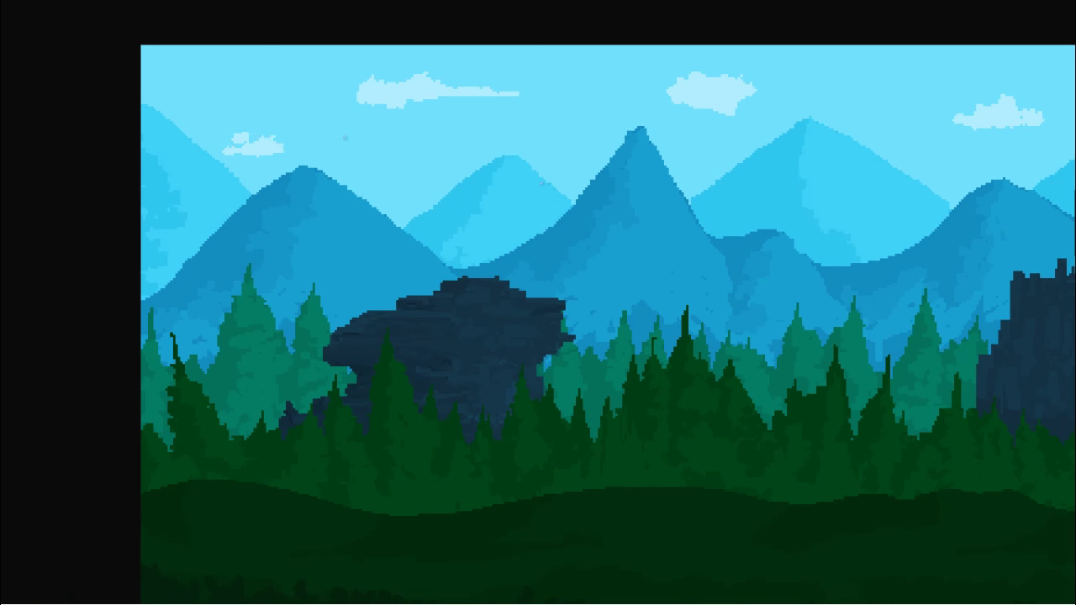
Step: Create a new layer and use a 2 px Pencil to add pale wisps to the clouds left of the castle
drag(250, 136, 284, 146)
key(ctrl+shift+n)
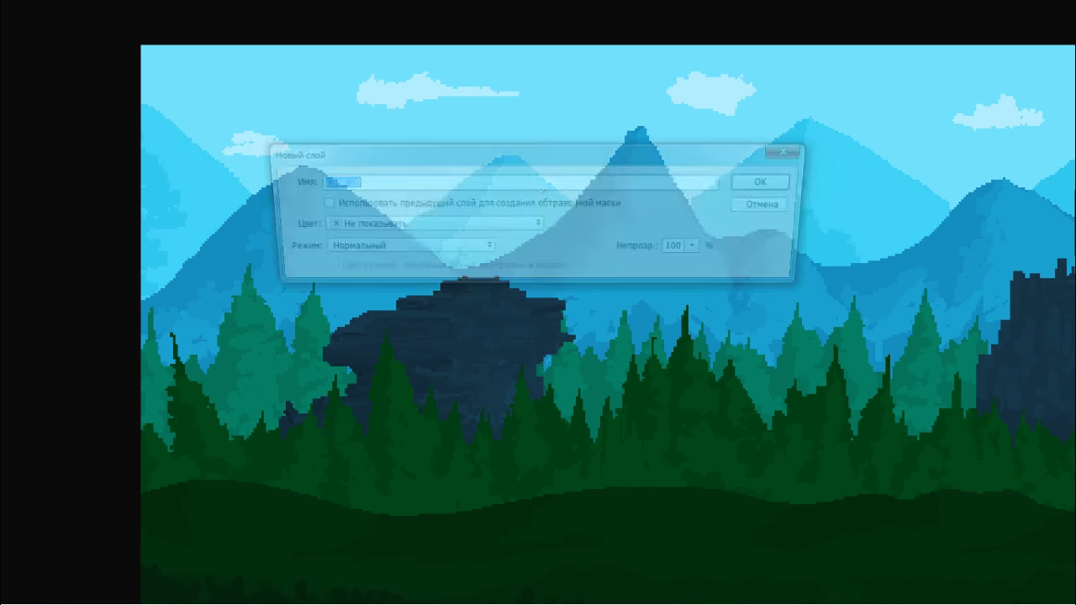
key(Return)
key(F7)
key(F7)
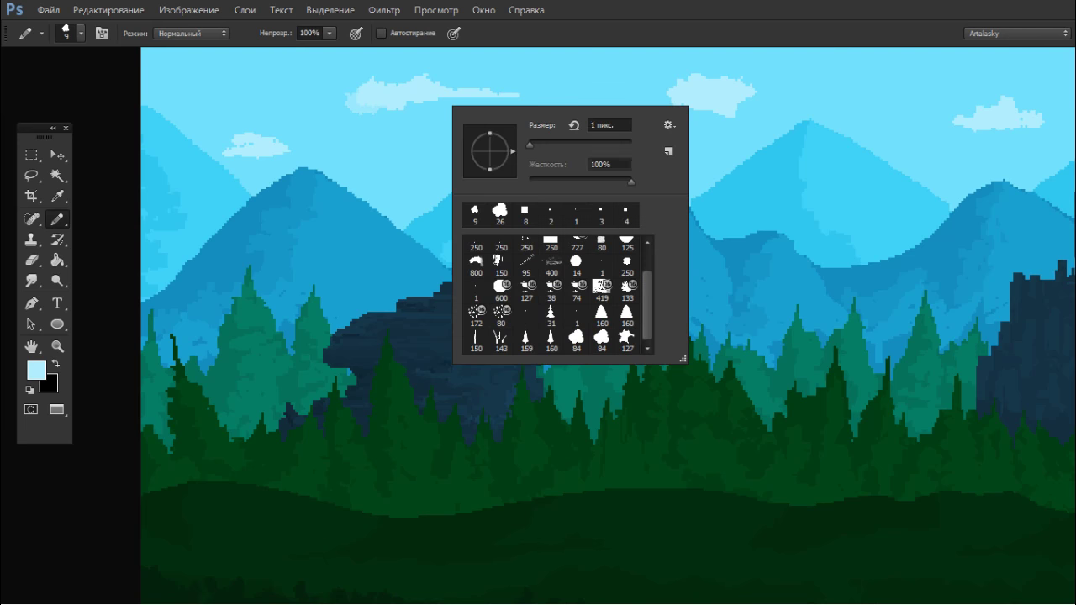
click(608, 125)
text(2)
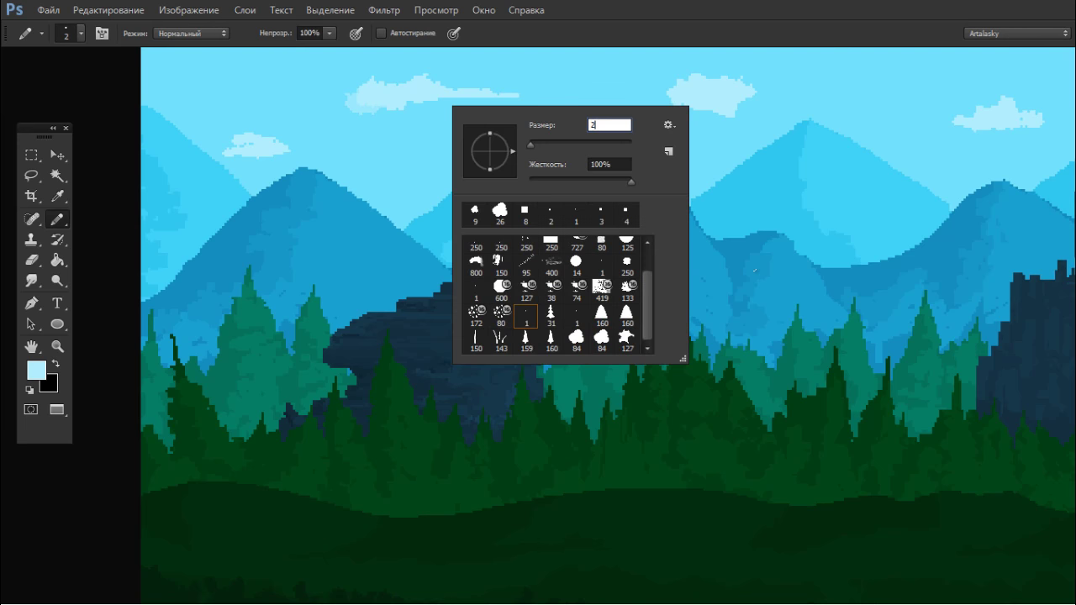
key(Return)
drag(439, 97, 575, 95)
drag(691, 95, 629, 107)
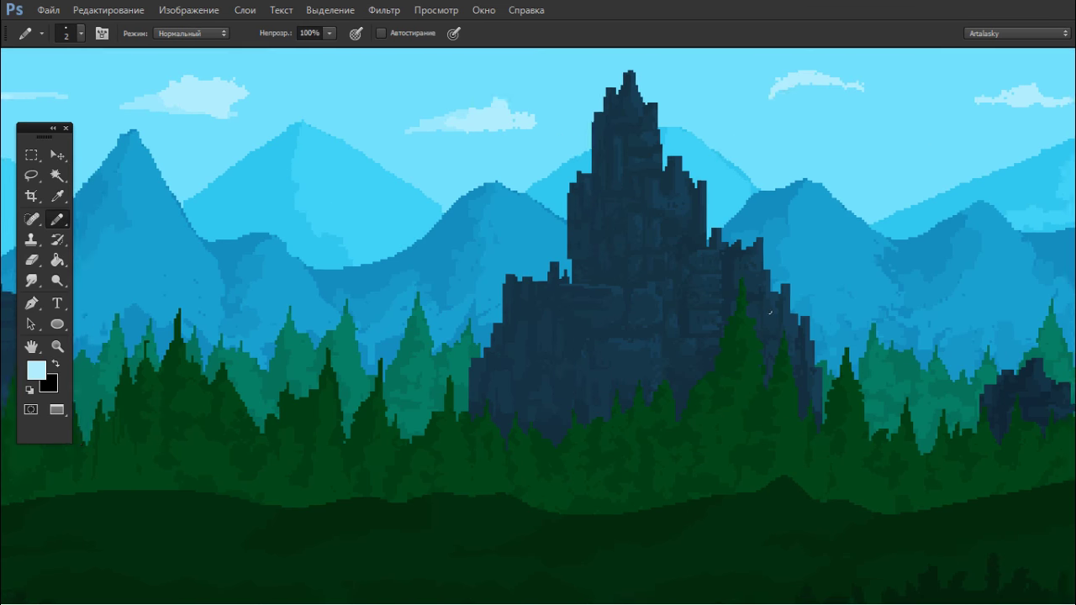
Step: Pencil paler, thin wisps along the edges of the two clouds to the right of the castle
drag(770, 313, 760, 311)
drag(768, 92, 871, 89)
drag(953, 99, 1017, 84)
mouse_move(972, 105)
mouse_down()
mouse_move(1034, 105)
mouse_move(977, 99)
mouse_up()
drag(975, 109, 823, 112)
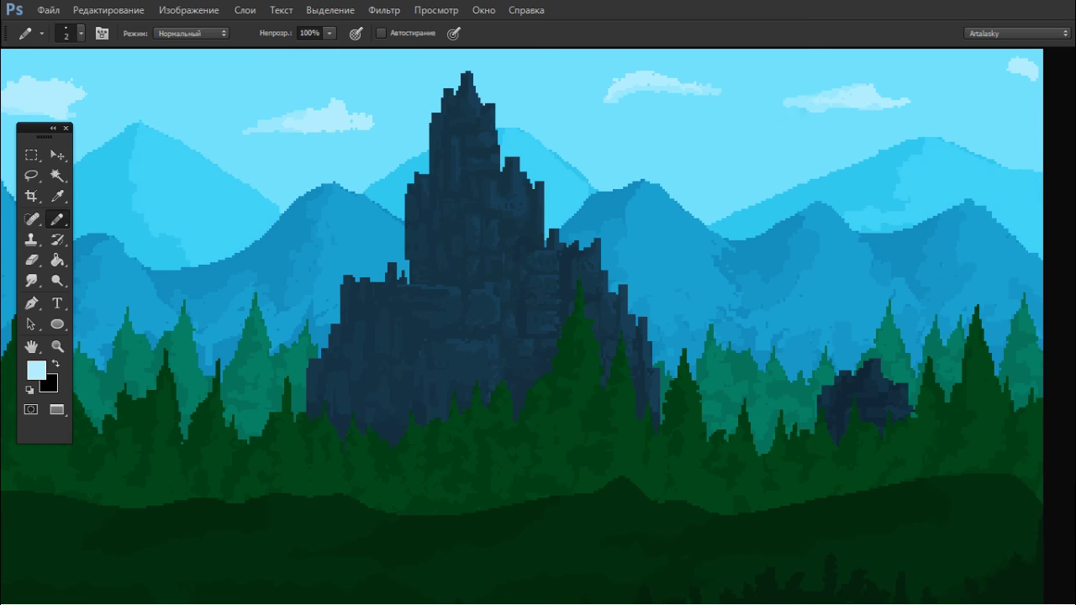
Step: Extend the cloud at the sky's right edge, set the Pencil to 1 px and add small wisps below it
drag(999, 68, 1034, 80)
right_click(740, 114)
drag(679, 152, 731, 152)
click(897, 132)
text(1)
drag(972, 116, 995, 113)
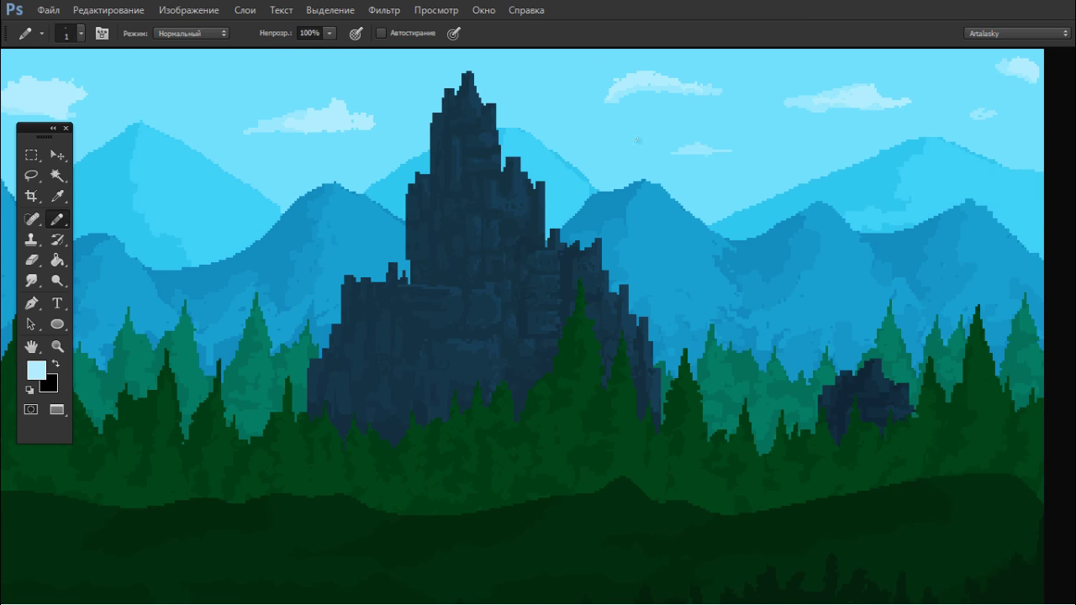
Step: Scatter tiny 1 px Pencil cloud wisps in the open sky between the mountain peaks and around the castle
drag(533, 108, 552, 106)
drag(609, 159, 619, 158)
drag(800, 159, 813, 158)
drag(364, 169, 371, 170)
drag(394, 372, 727, 356)
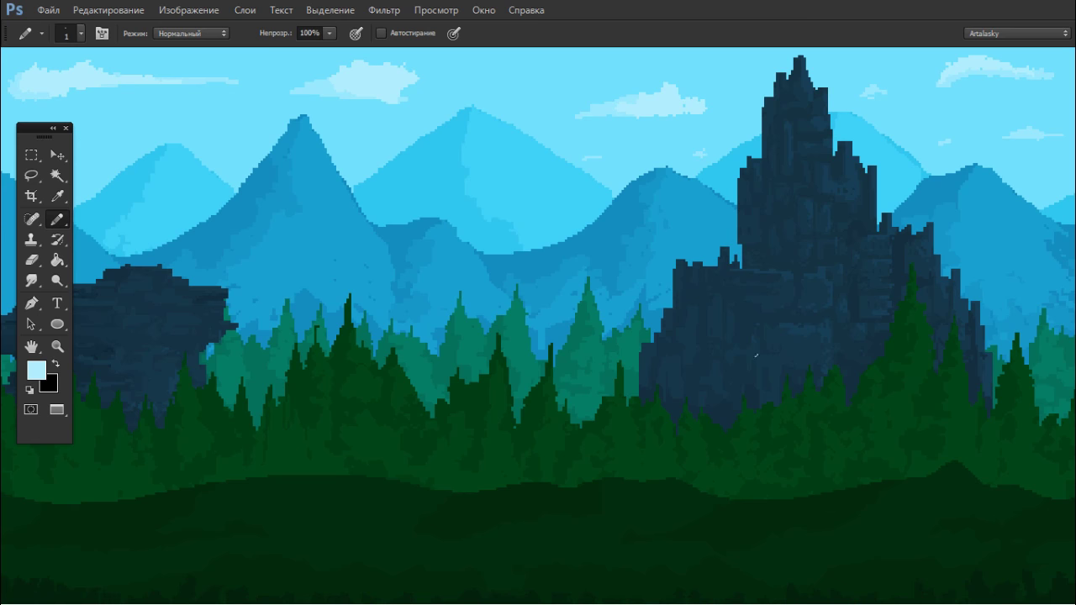
Step: Lasso the cloud above the leftmost dark-blue mountain and shift it slightly up and right, away from the ridge
scroll(756, 355, left, 10)
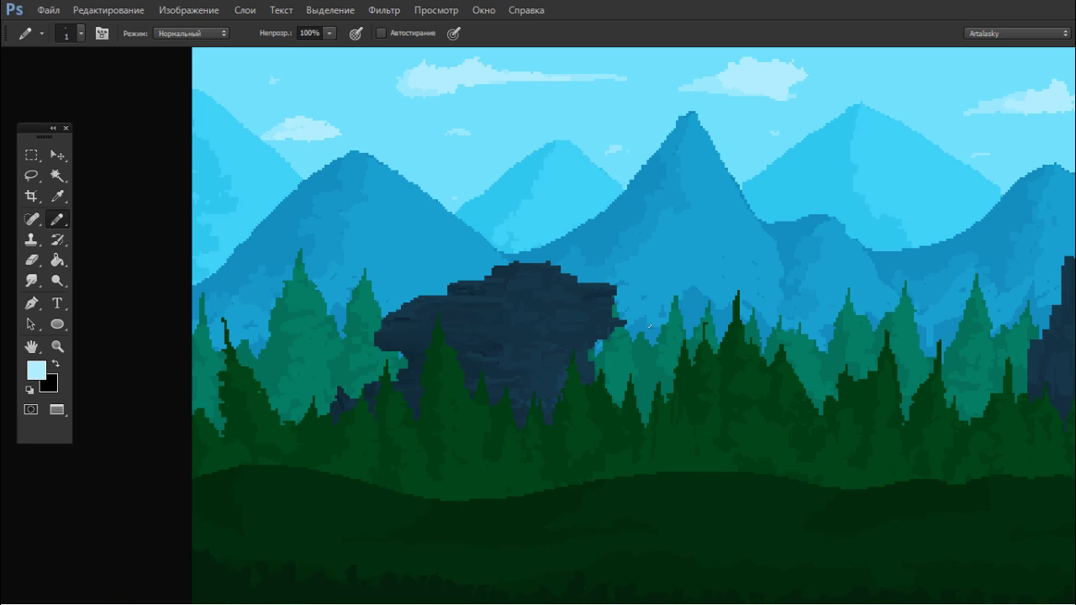
key(l)
key(ctrl+minus)
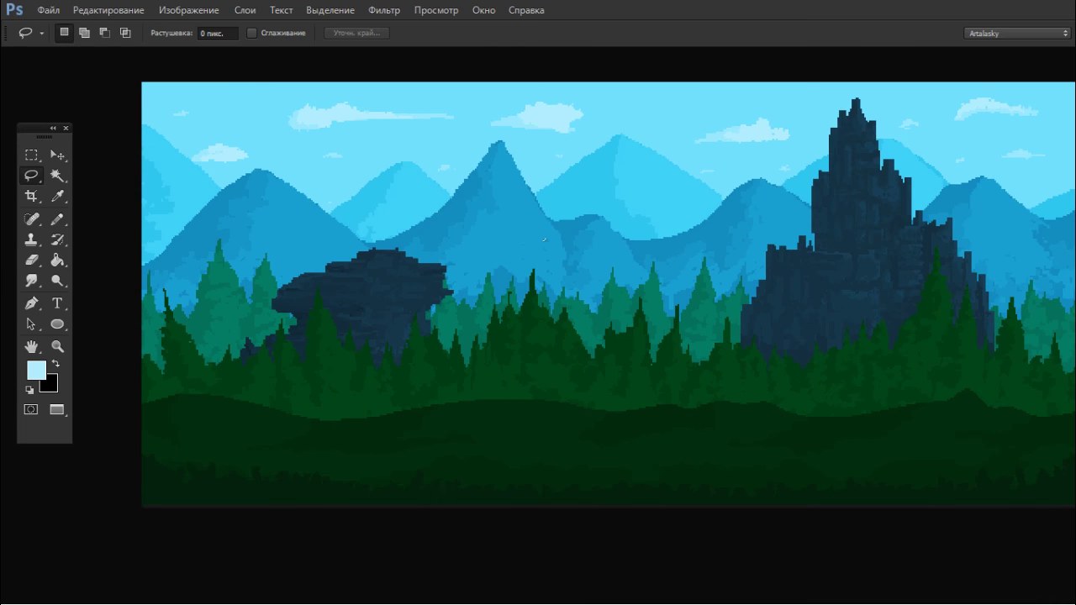
key(f)
key(F7)
scroll(838, 252, down, 1)
key(F7)
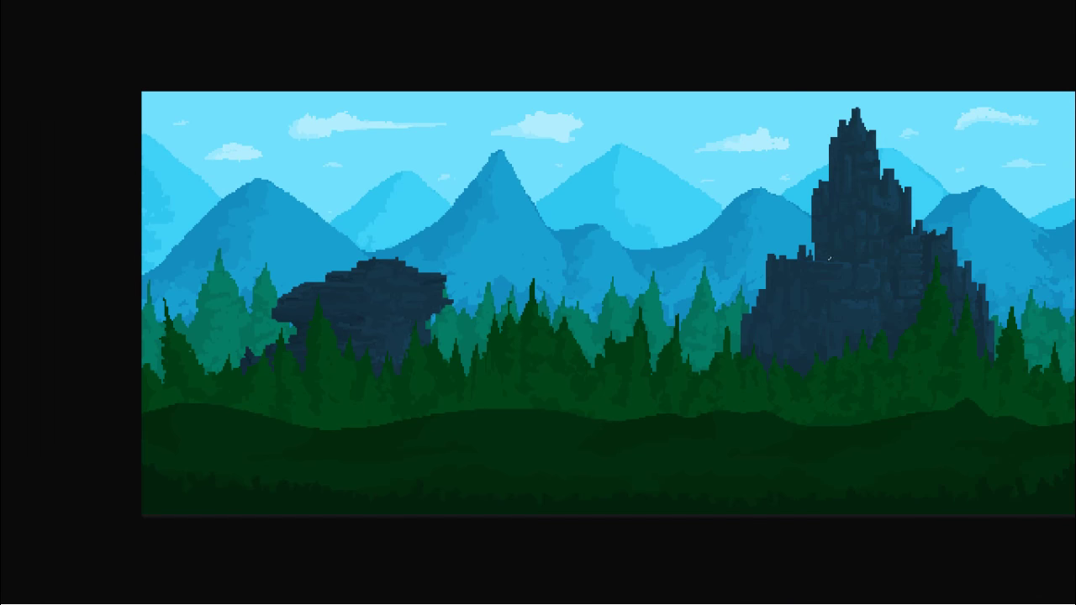
Step: Adjust the scene's tonal ranges with Color Balance, shifting the colours toward a cyan-green tint
key(ctrl+plus)
drag(839, 254, 650, 251)
key(ctrl+b)
drag(640, 143, 631, 143)
mouse_move(640, 181)
mouse_down()
mouse_move(655, 181)
mouse_move(620, 181)
mouse_up()
click(701, 225)
drag(640, 143, 659, 144)
mouse_move(621, 181)
mouse_down()
mouse_move(608, 181)
mouse_move(652, 162)
mouse_move(636, 161)
mouse_up()
click(581, 224)
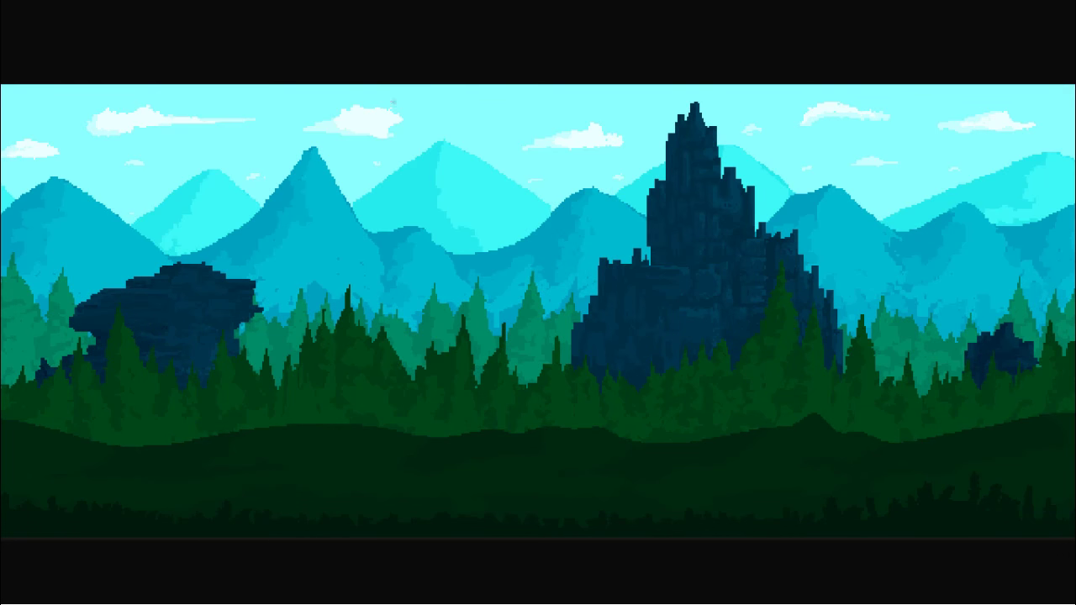